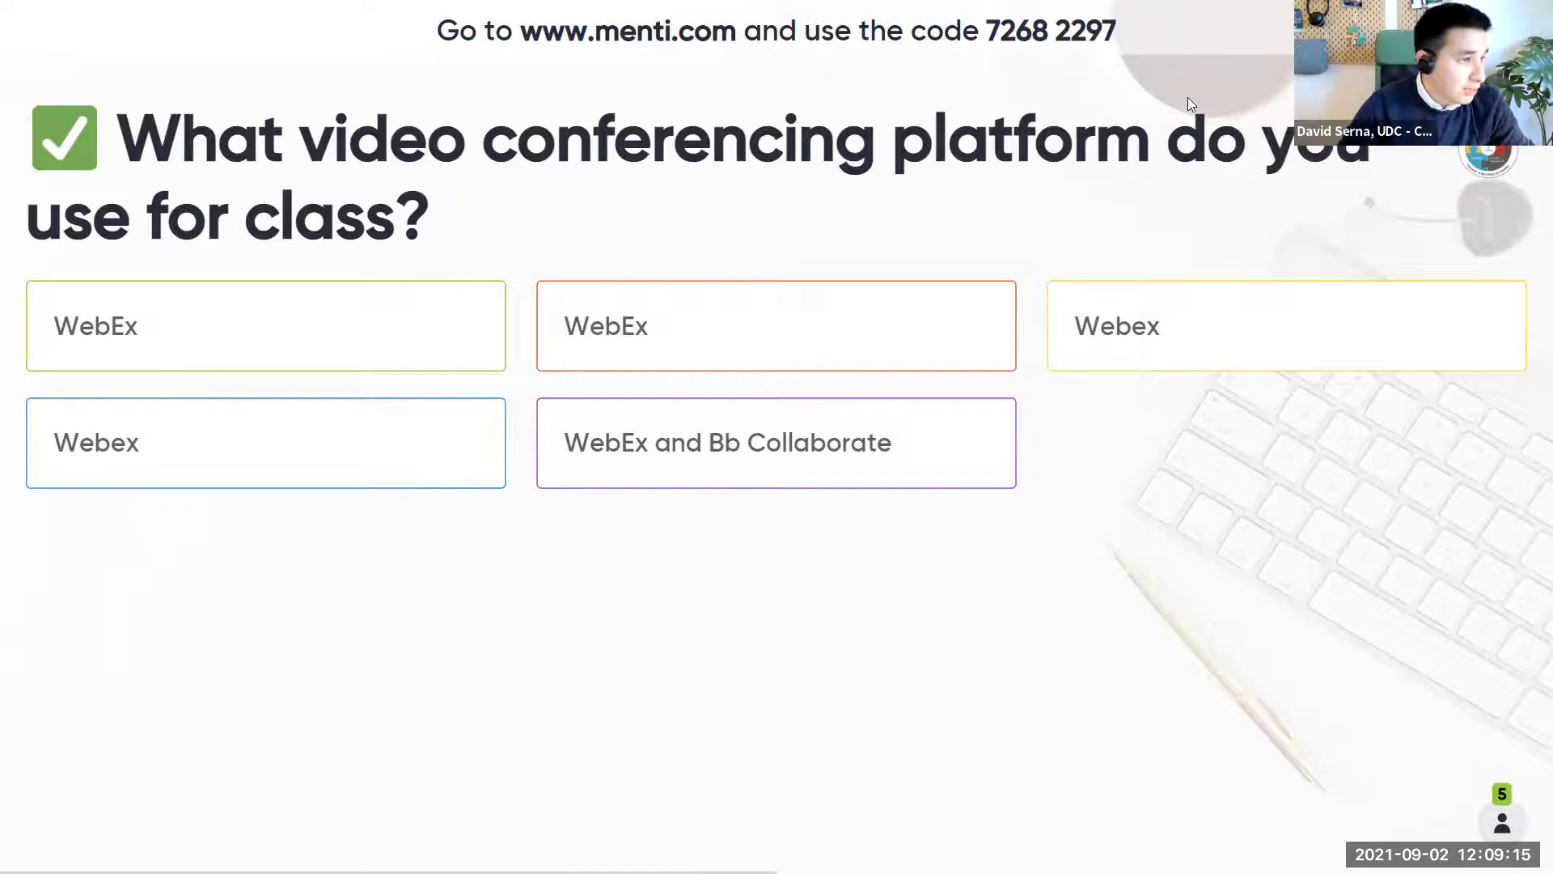
# - Show the audience the poll's join instructions and return to the video conferencing platform question
pyautogui.press('Right')
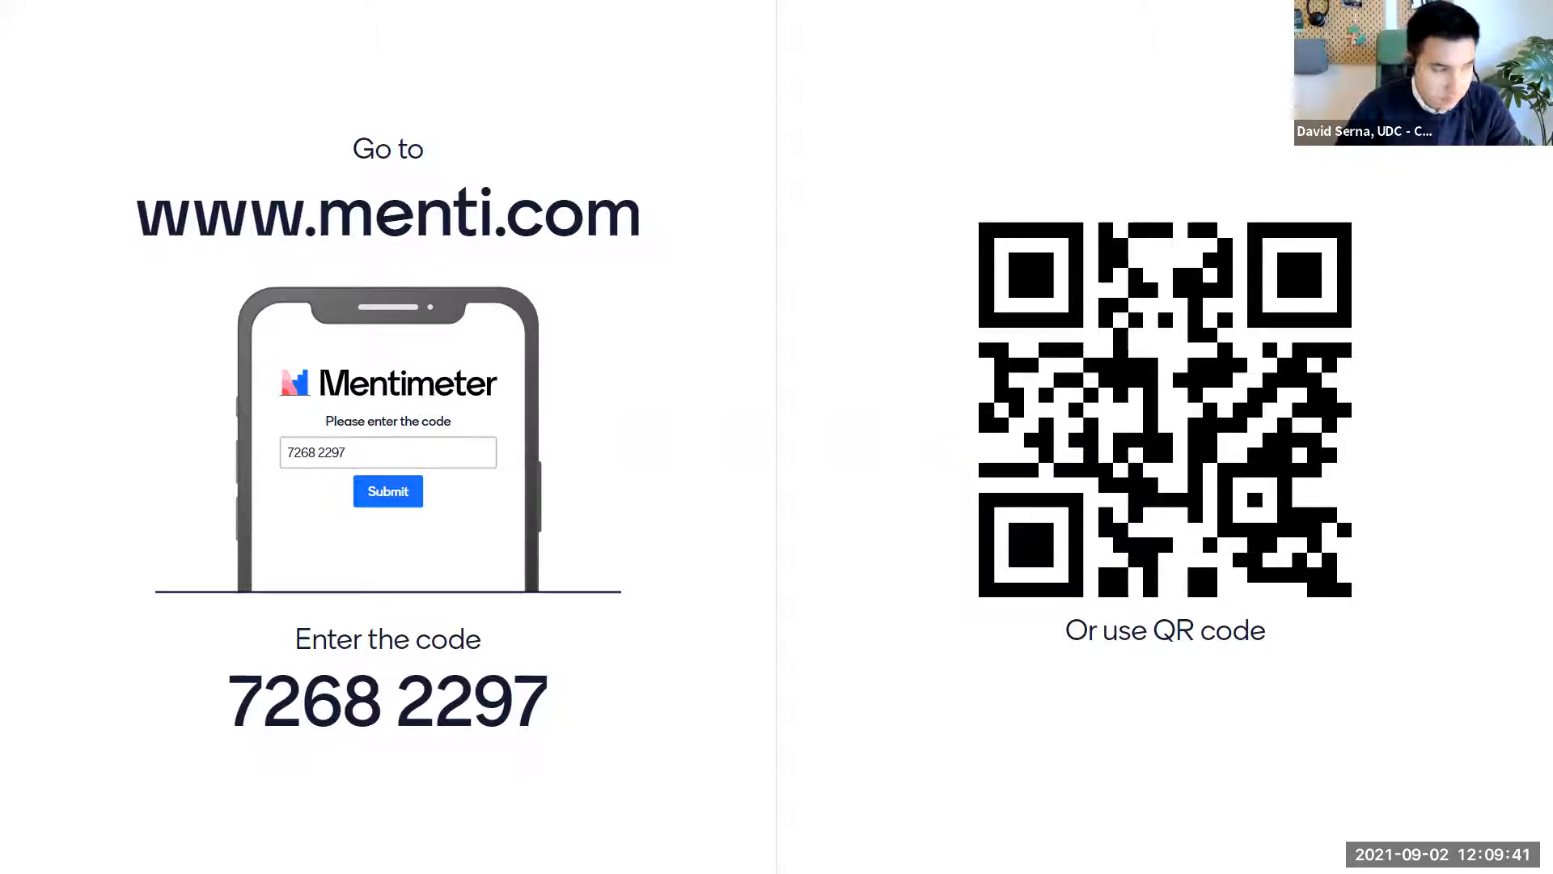
pyautogui.press('Right')
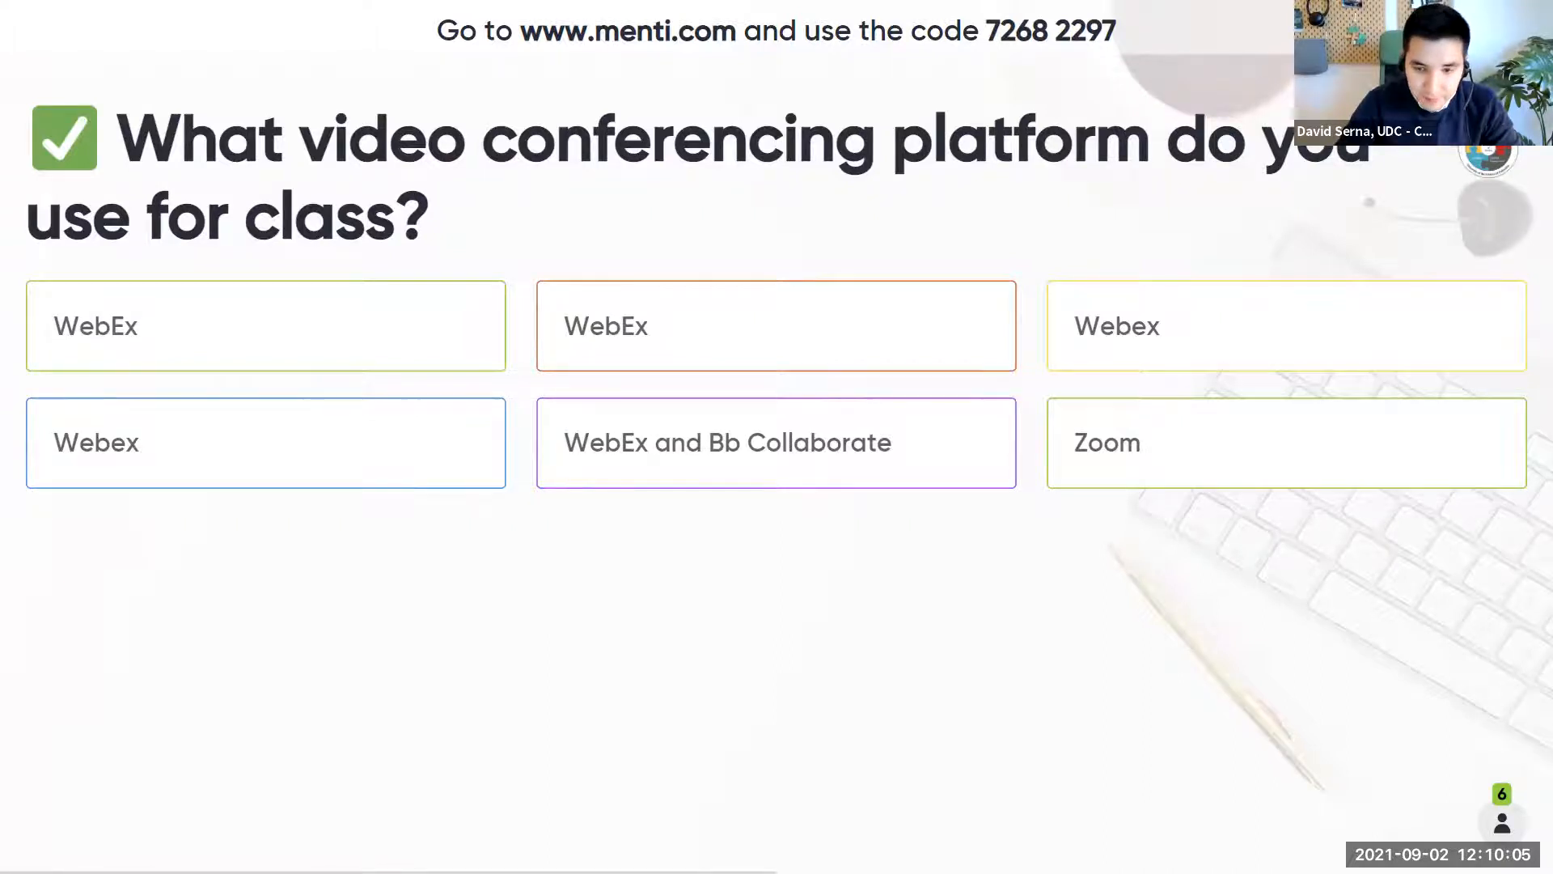
# - Switch to the ULTRA_SANDBOX course in Blackboard and browse all course tools from Books & Tools
pyautogui.hotkey('alt', 'Tab')
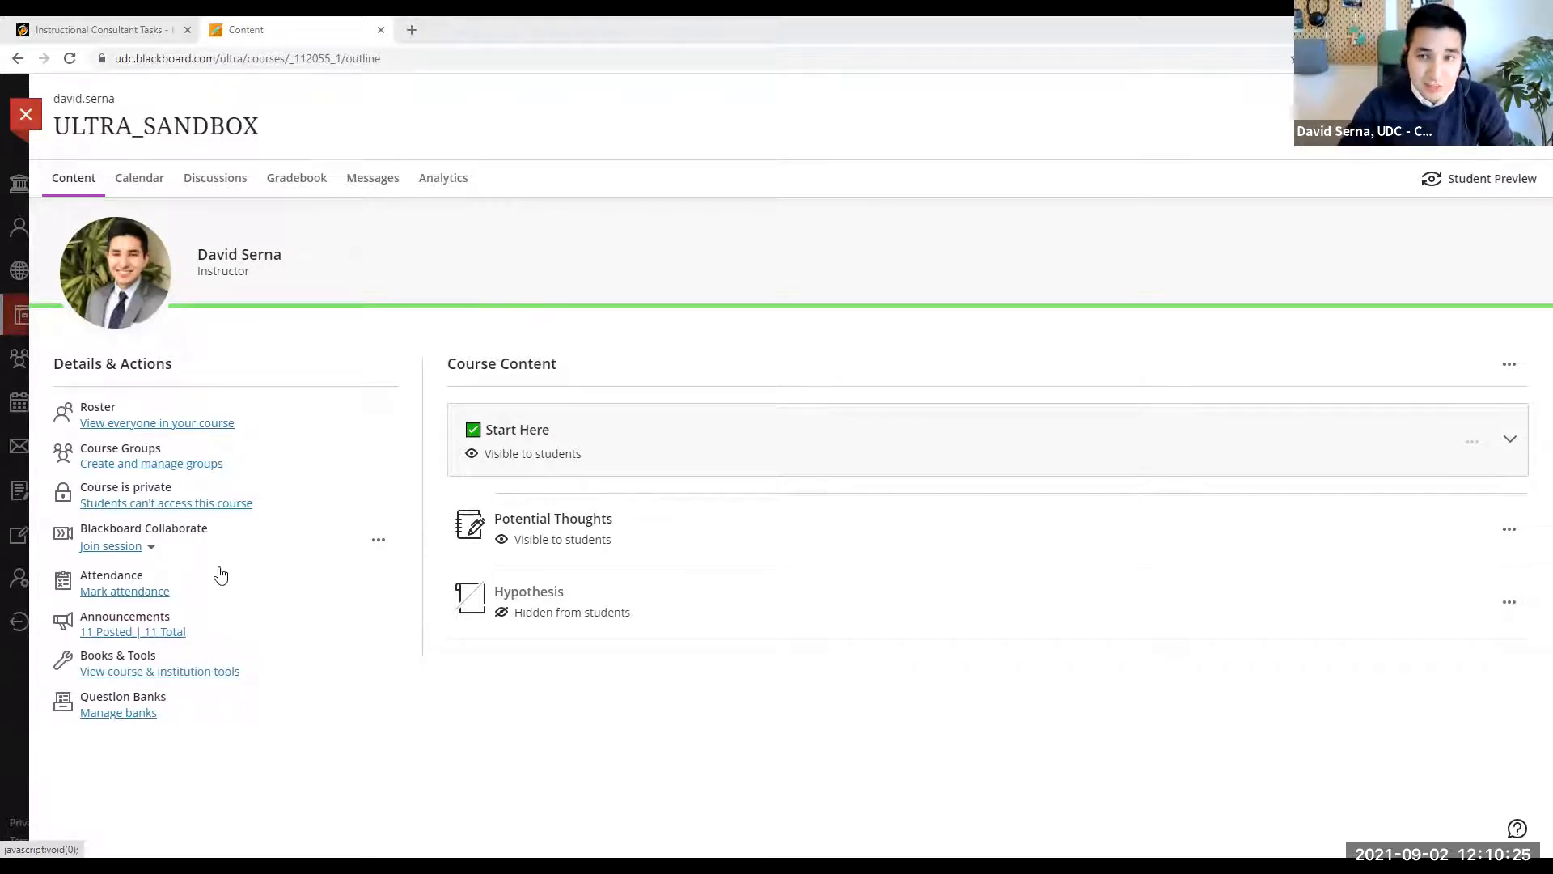
pyautogui.moveTo(267, 665)
pyautogui.mouseDown()
pyautogui.moveTo(129, 633)
pyautogui.moveTo(73, 675)
pyautogui.moveTo(260, 679)
pyautogui.moveTo(263, 653)
pyautogui.mouseUp()
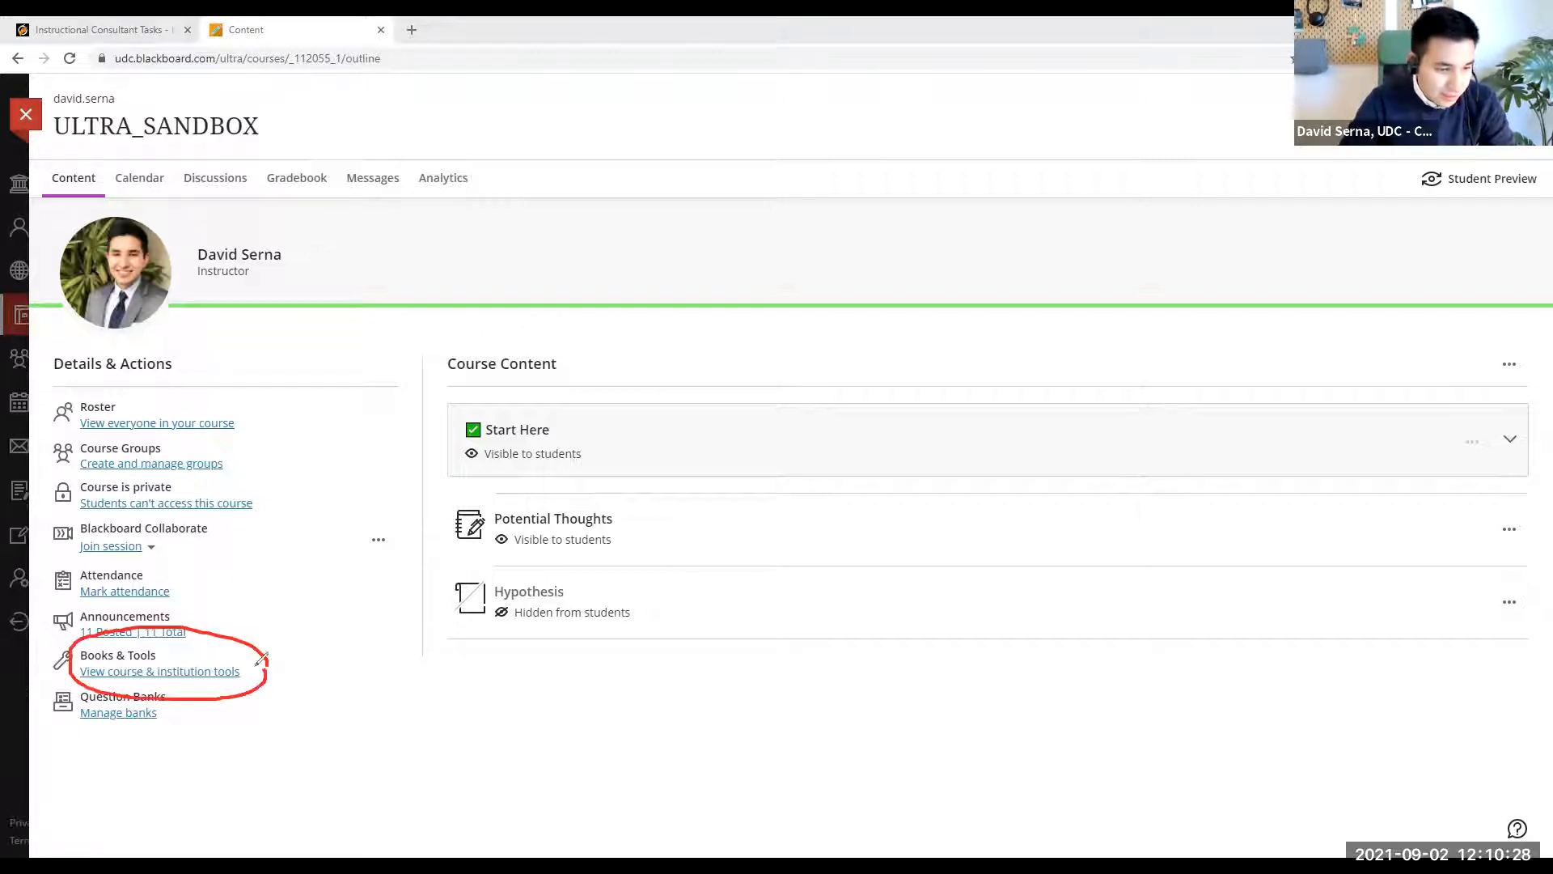
pyautogui.click(207, 673)
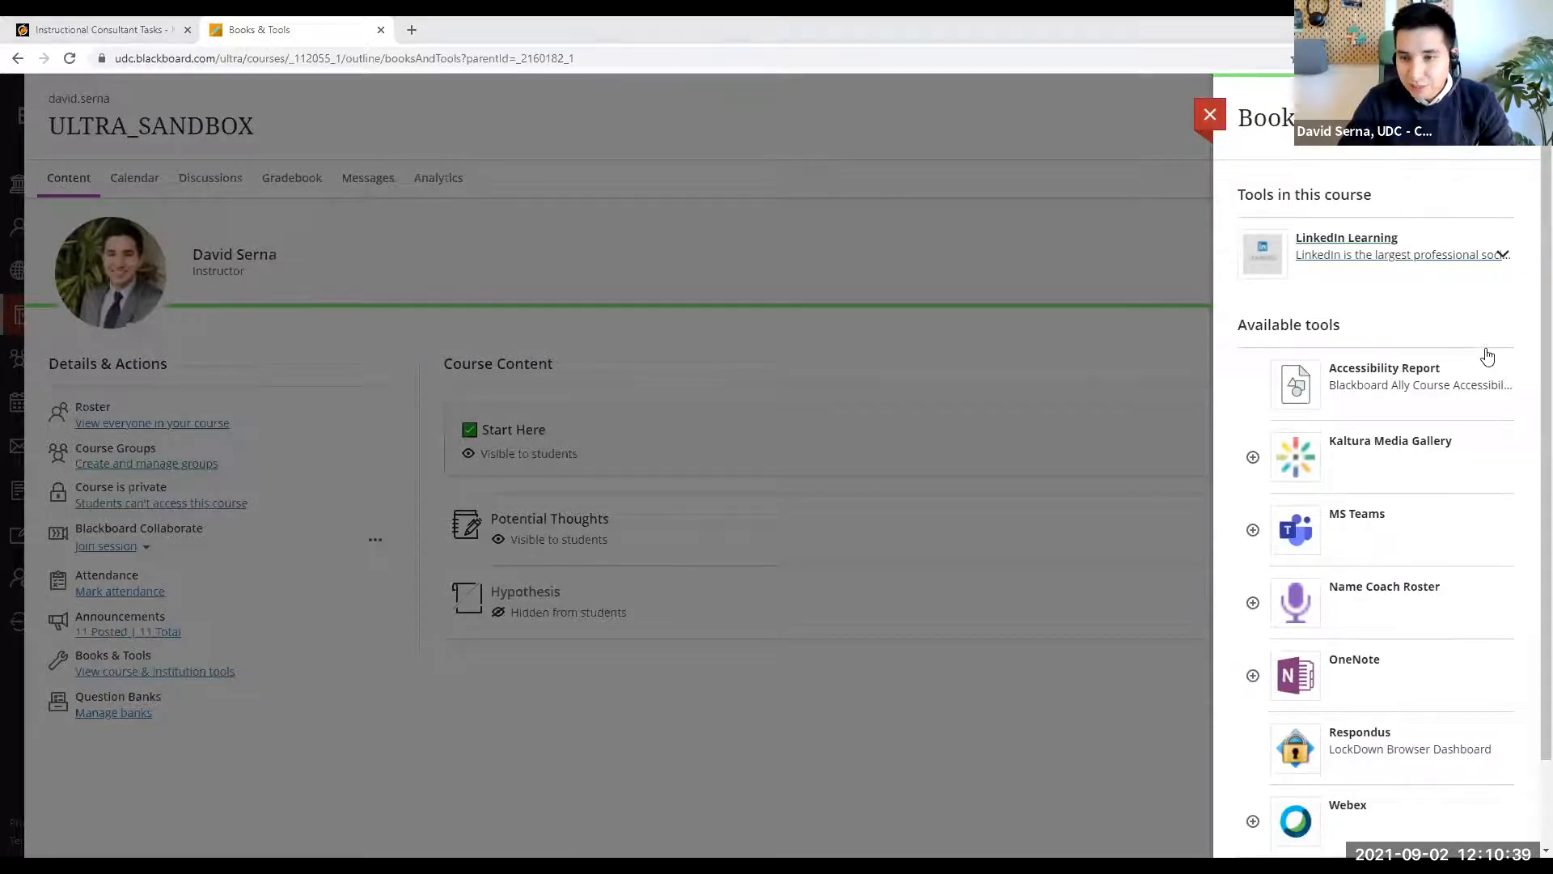
pyautogui.scroll(-2, 1456, 402)
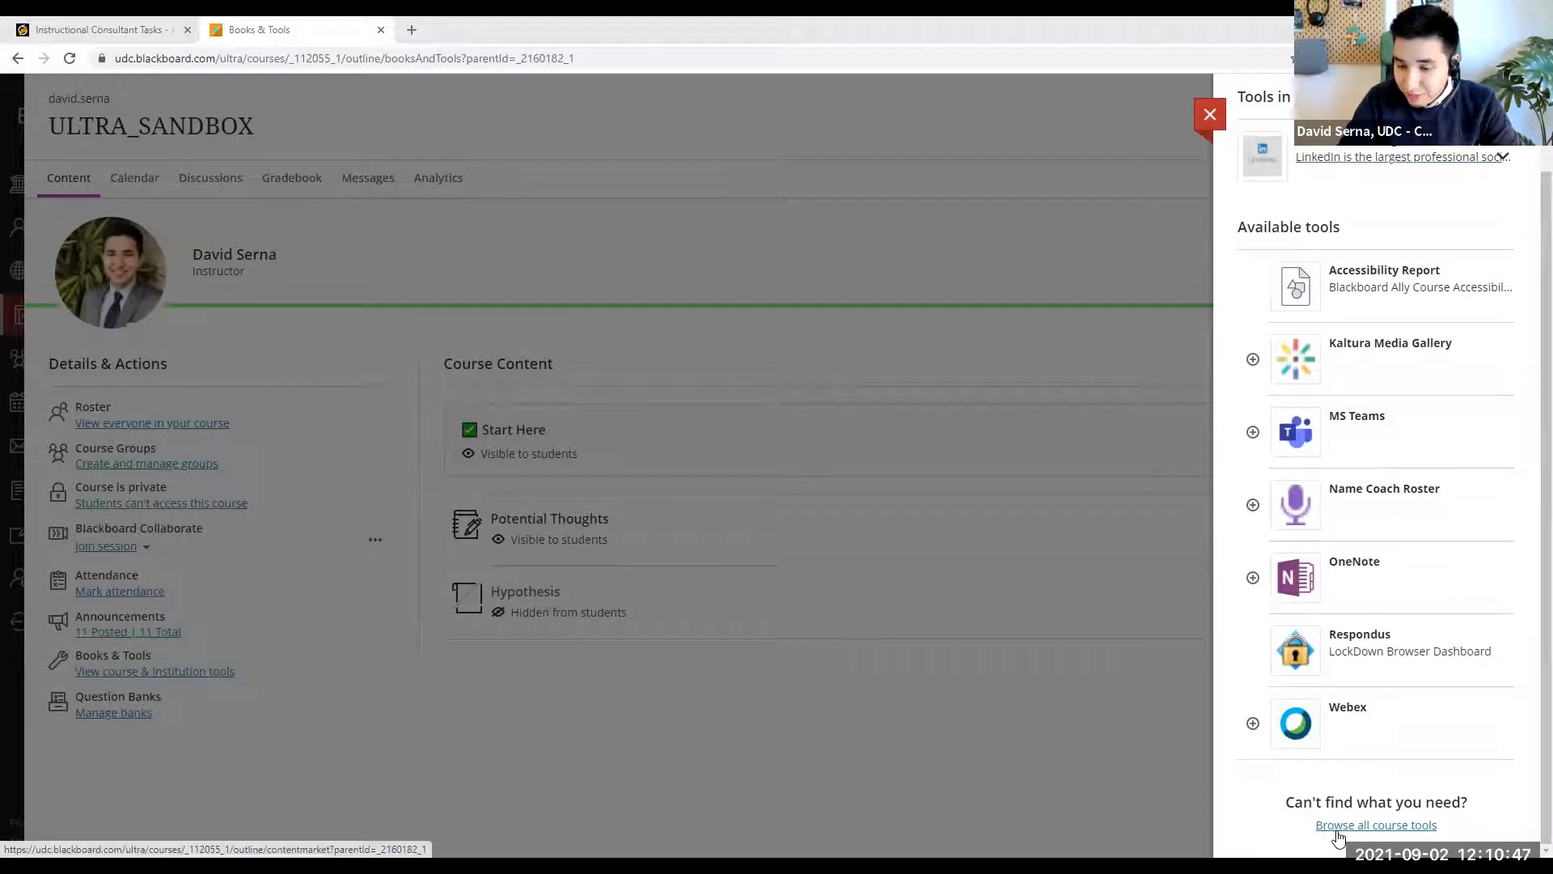
pyautogui.click(1377, 827)
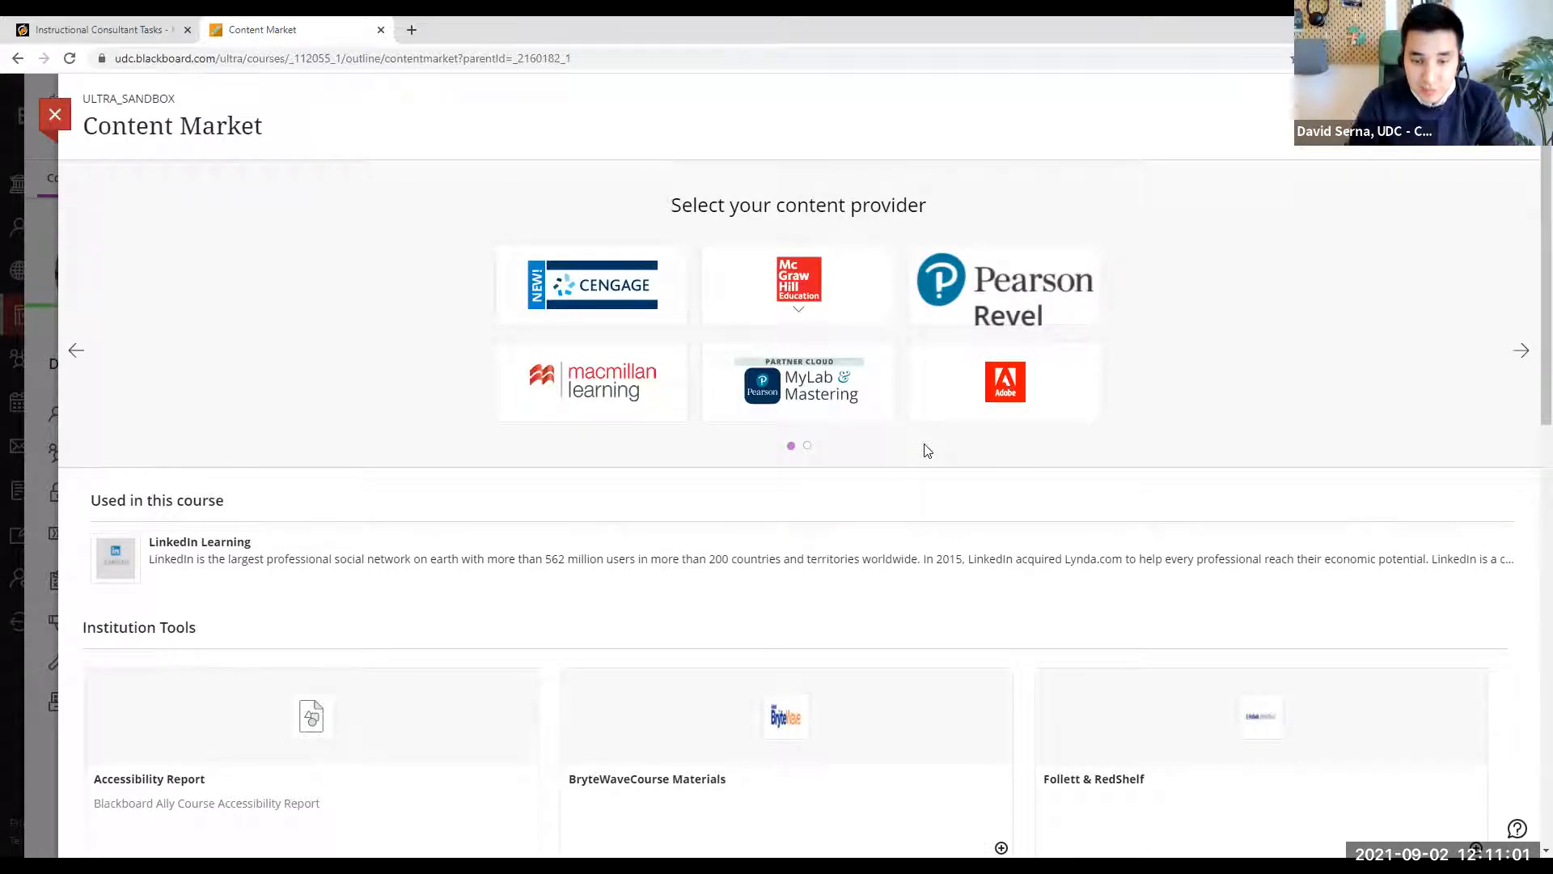
# - Launch Webex from the institution tools in the Content Market
pyautogui.scroll(-3, 961, 425)
pyautogui.scroll(-10, 962, 425)
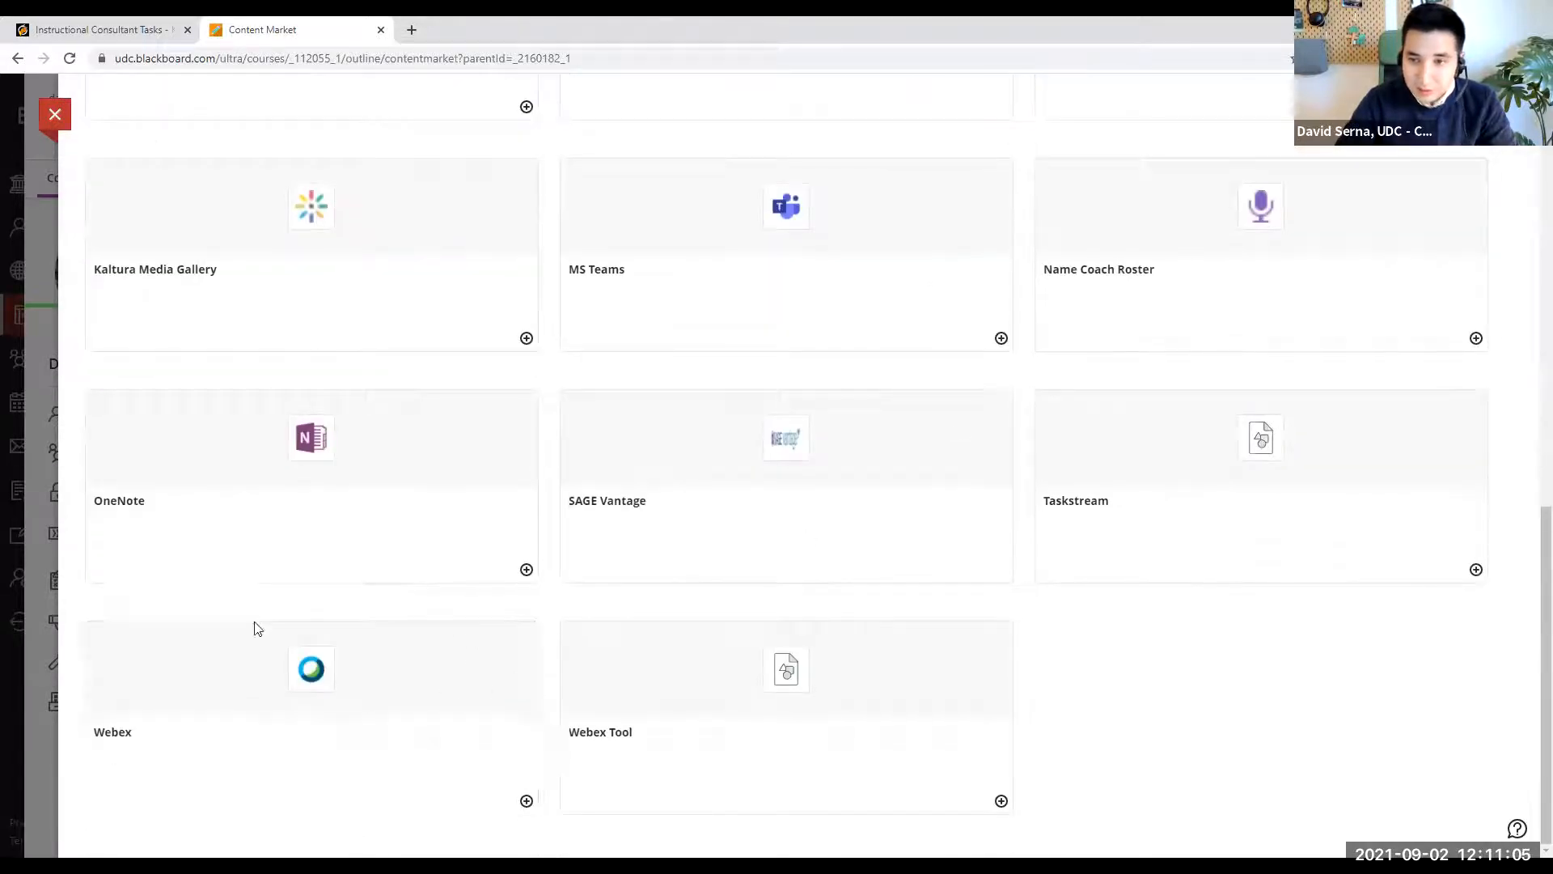
pyautogui.click(361, 681)
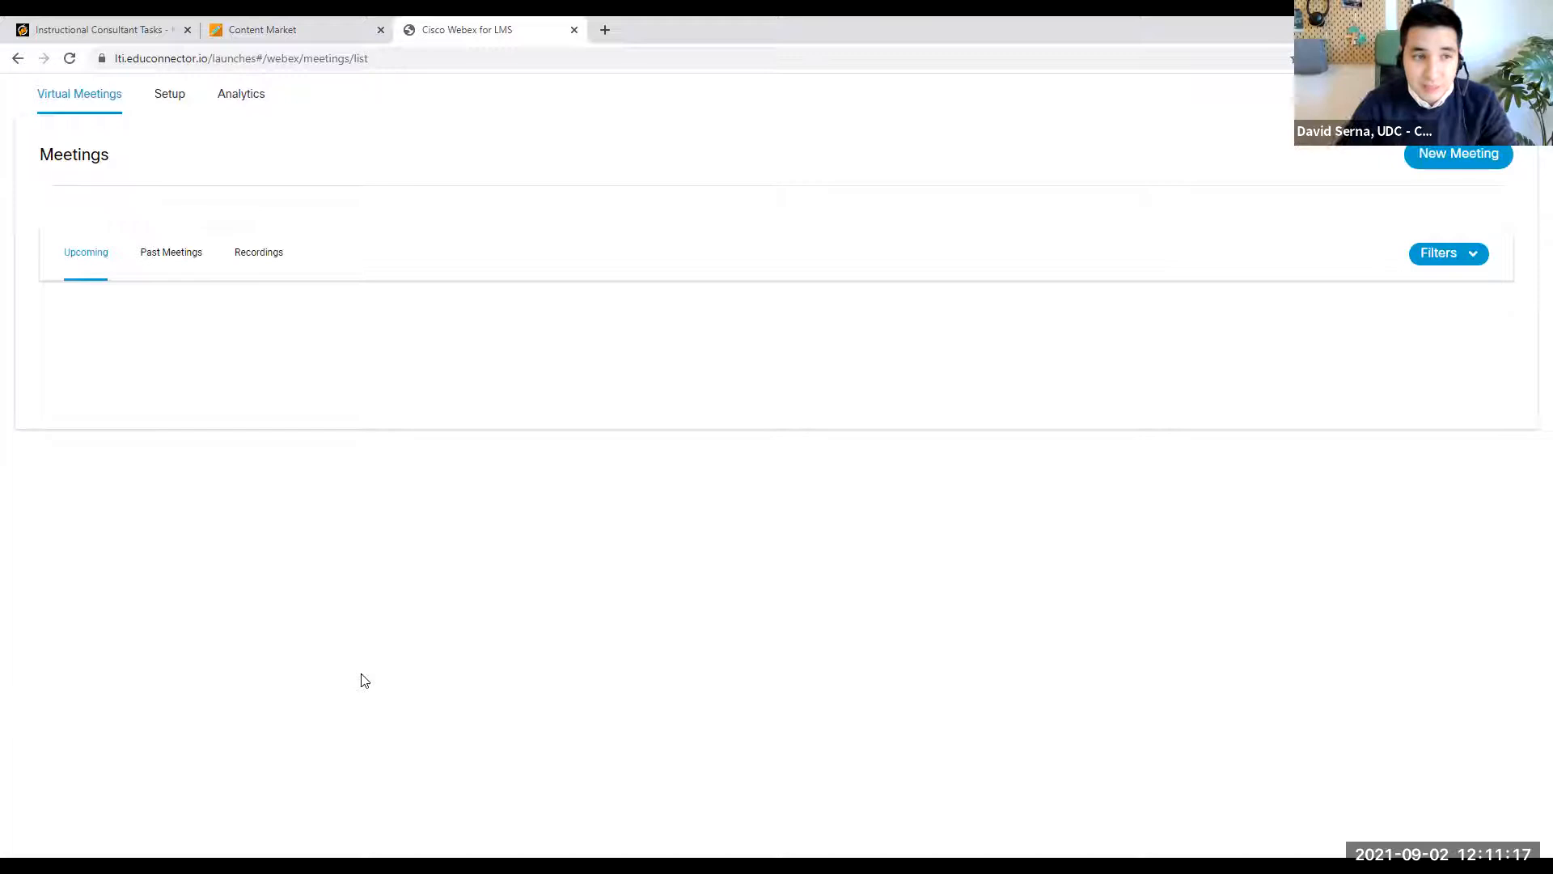
# - Enable the Virtual Meetings and Office Hours features in the Webex course setup and apply them
pyautogui.click(178, 105)
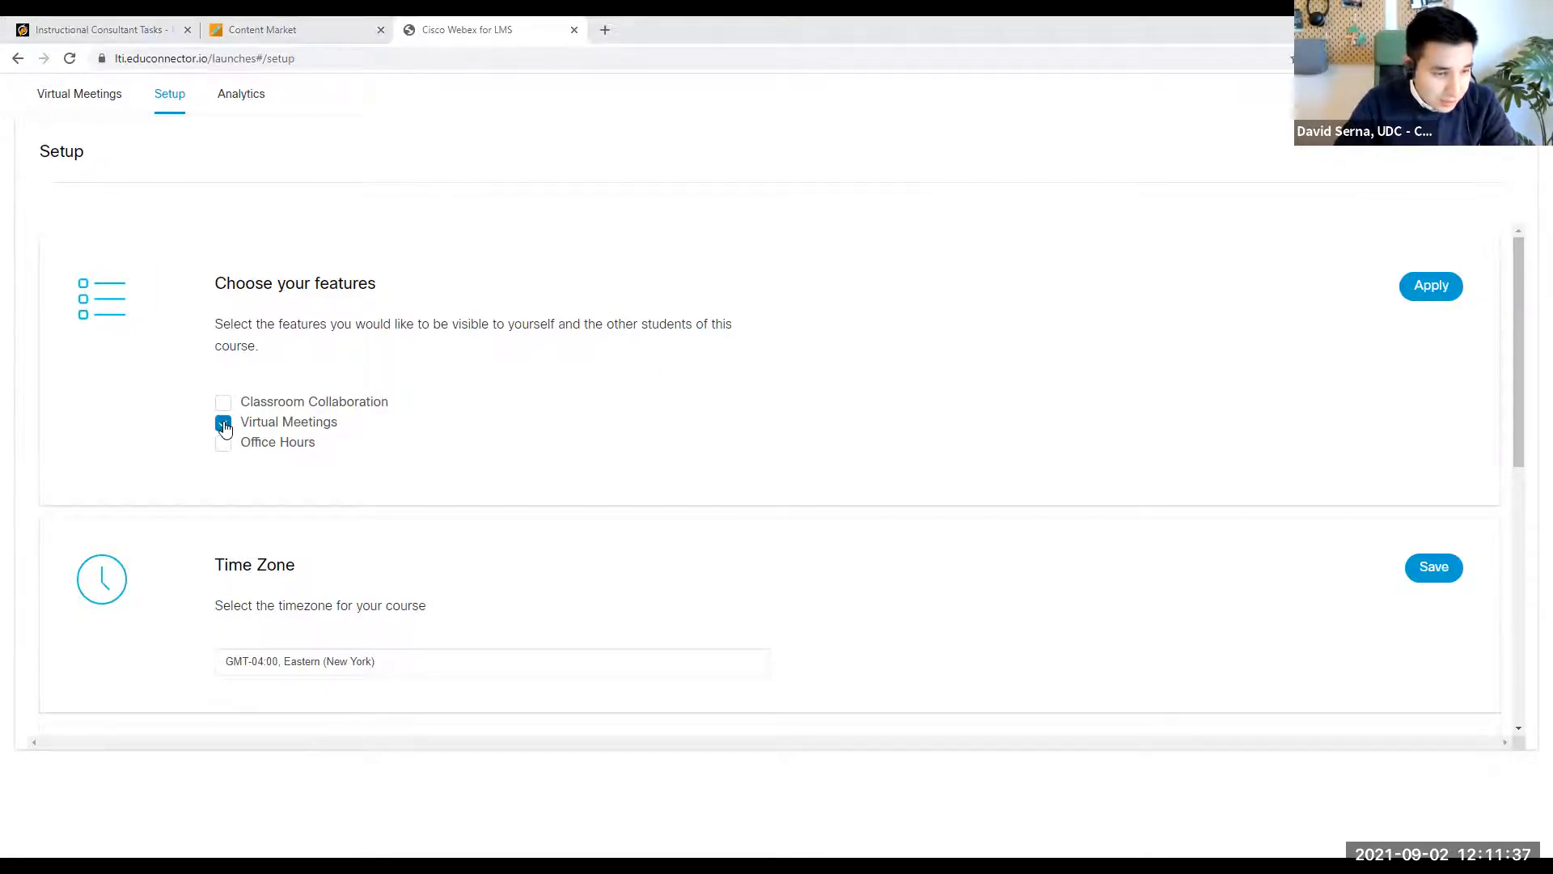
pyautogui.scroll(-1, 223, 356)
pyautogui.scroll(1, 357, 363)
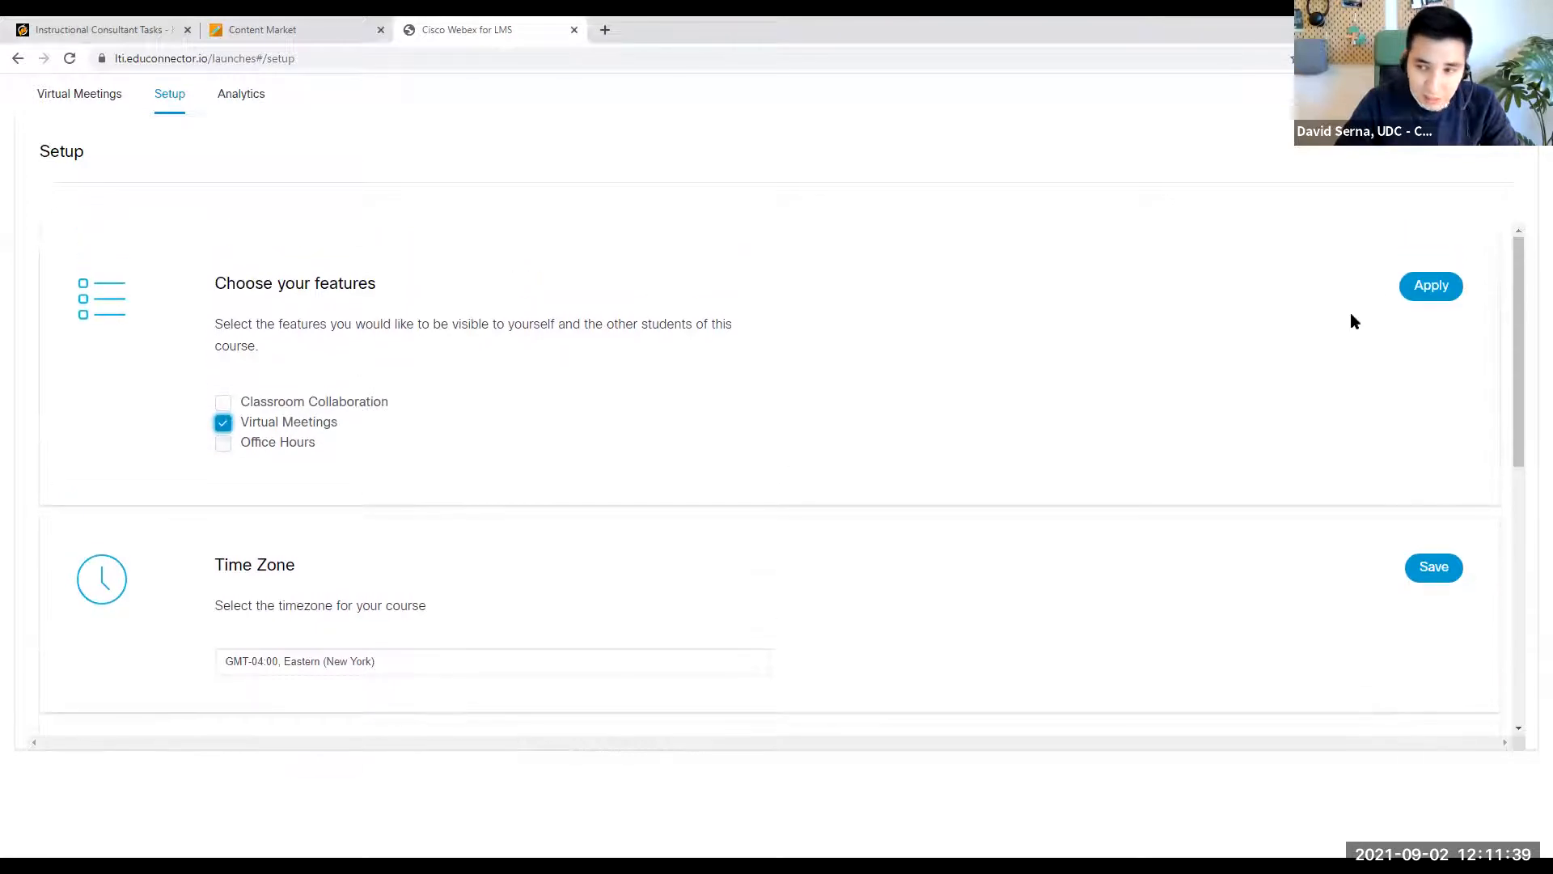
pyautogui.click(1424, 294)
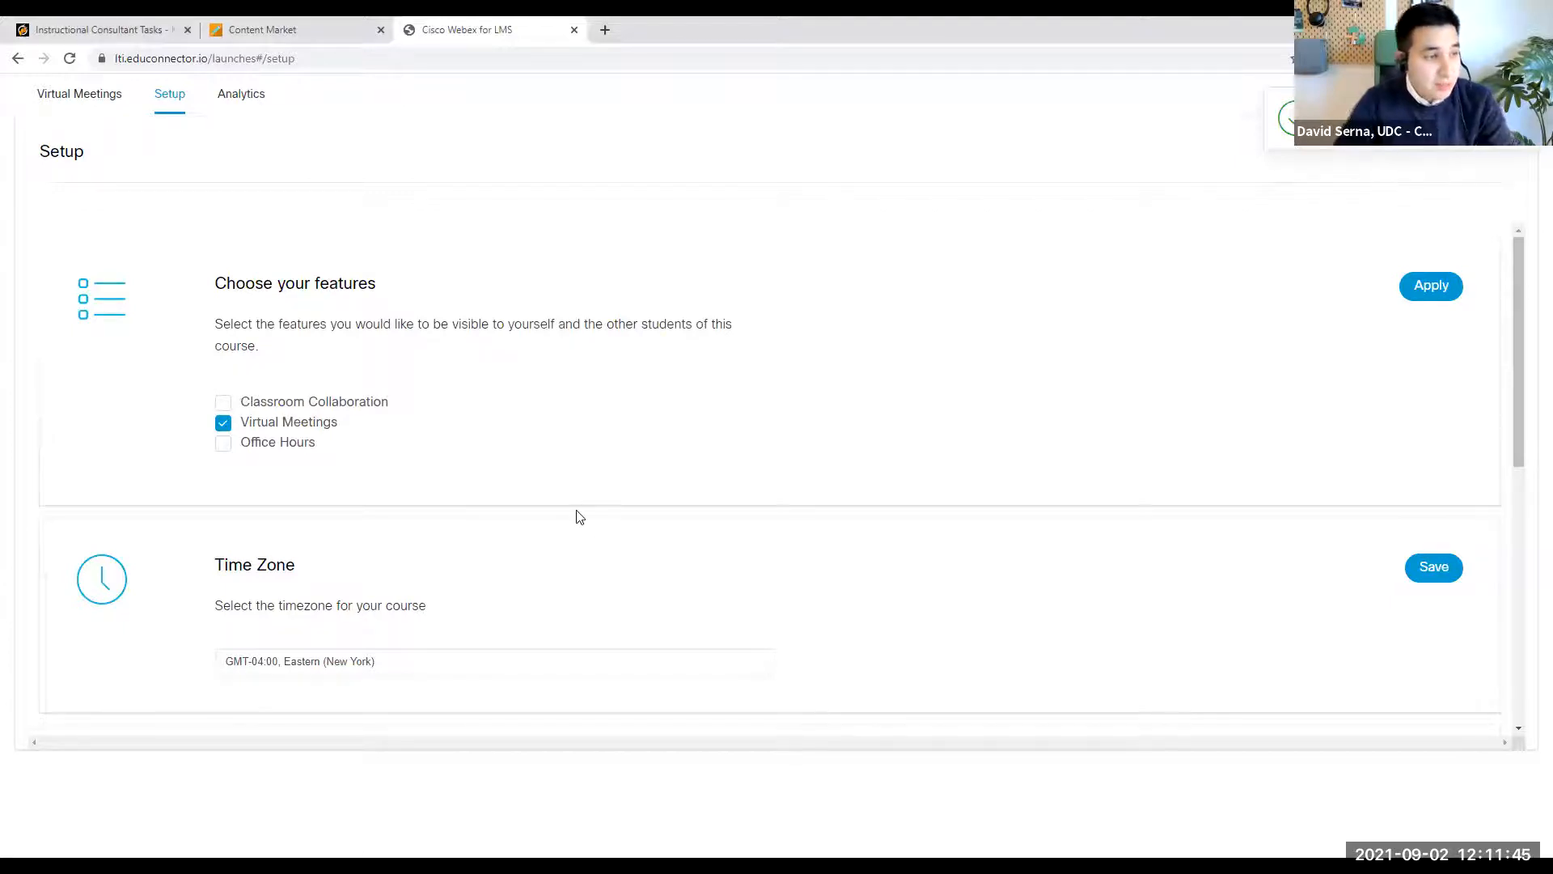
pyautogui.click(223, 443)
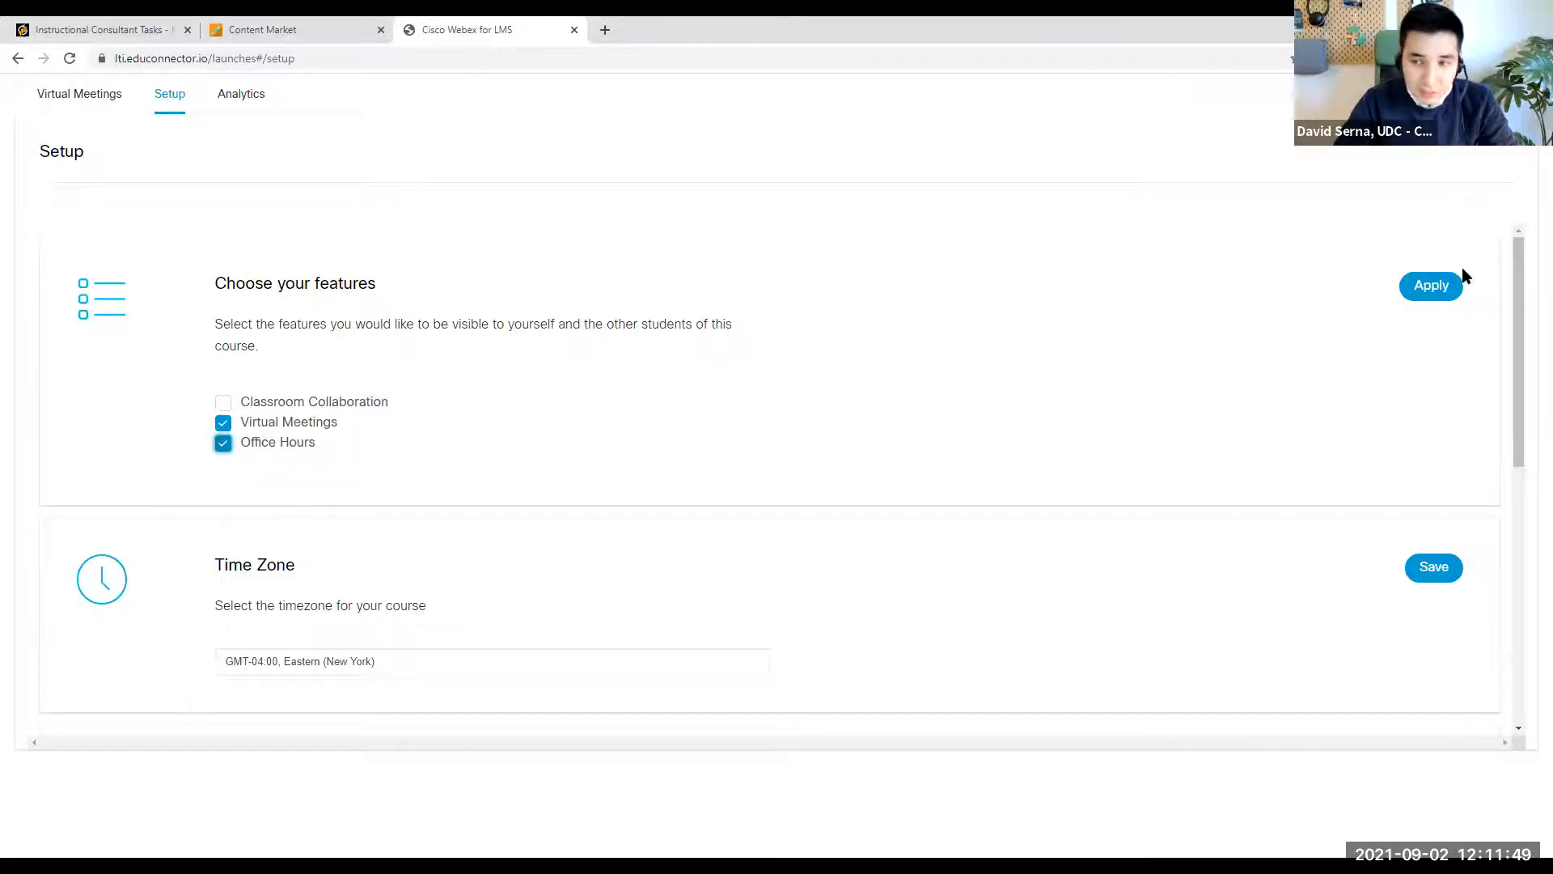
pyautogui.click(1426, 287)
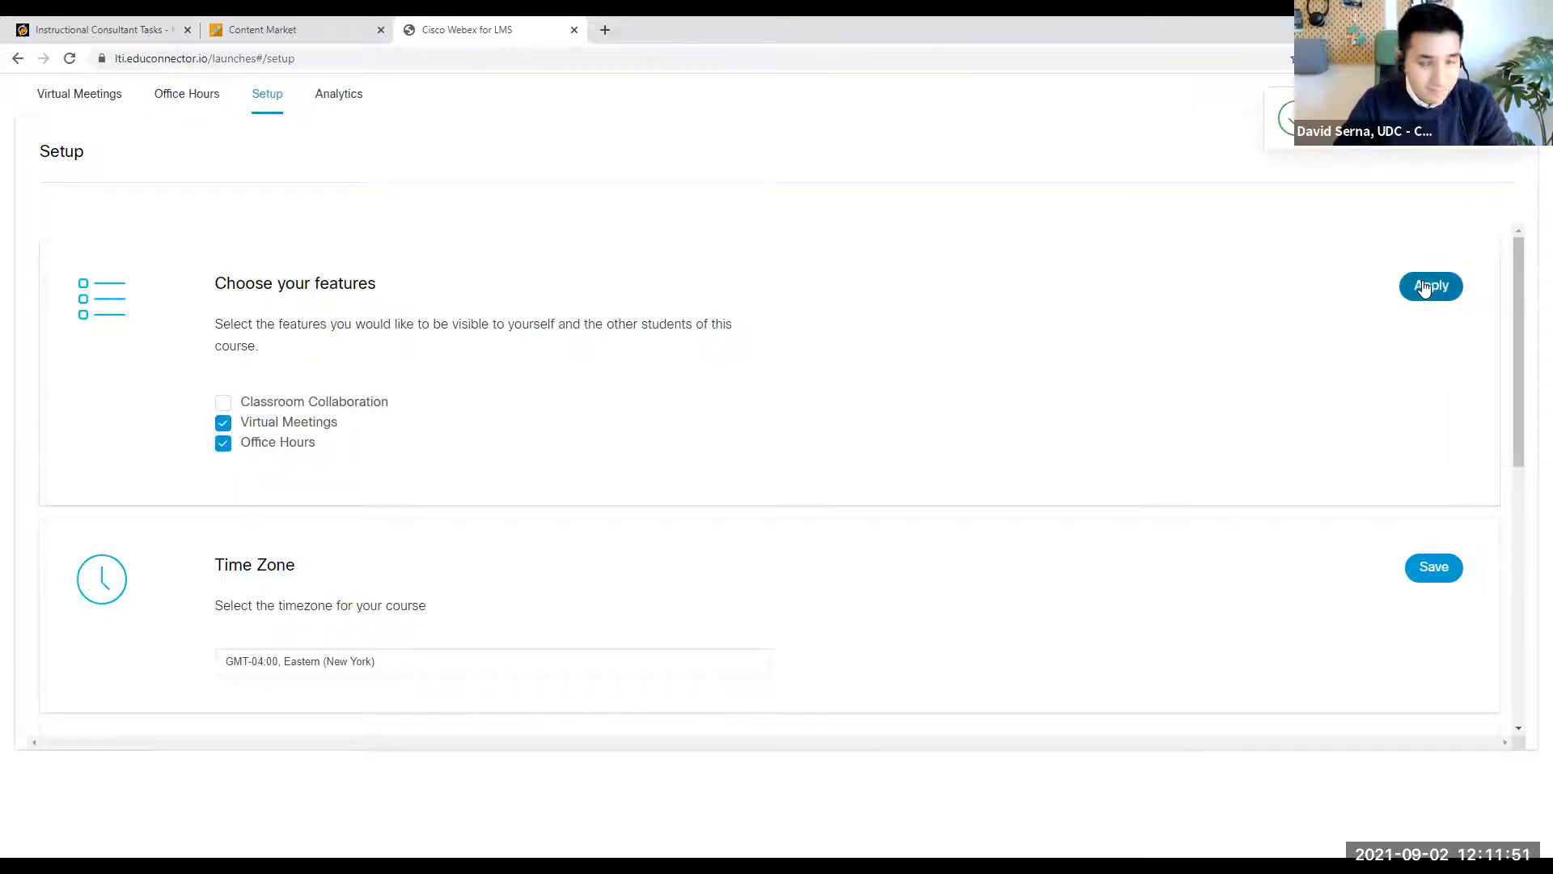
# - Save the course time zone as GMT-04:00, Eastern (New York), and check the LMS authorization section
pyautogui.moveTo(1523, 360); pyautogui.dragTo(1512, 492)
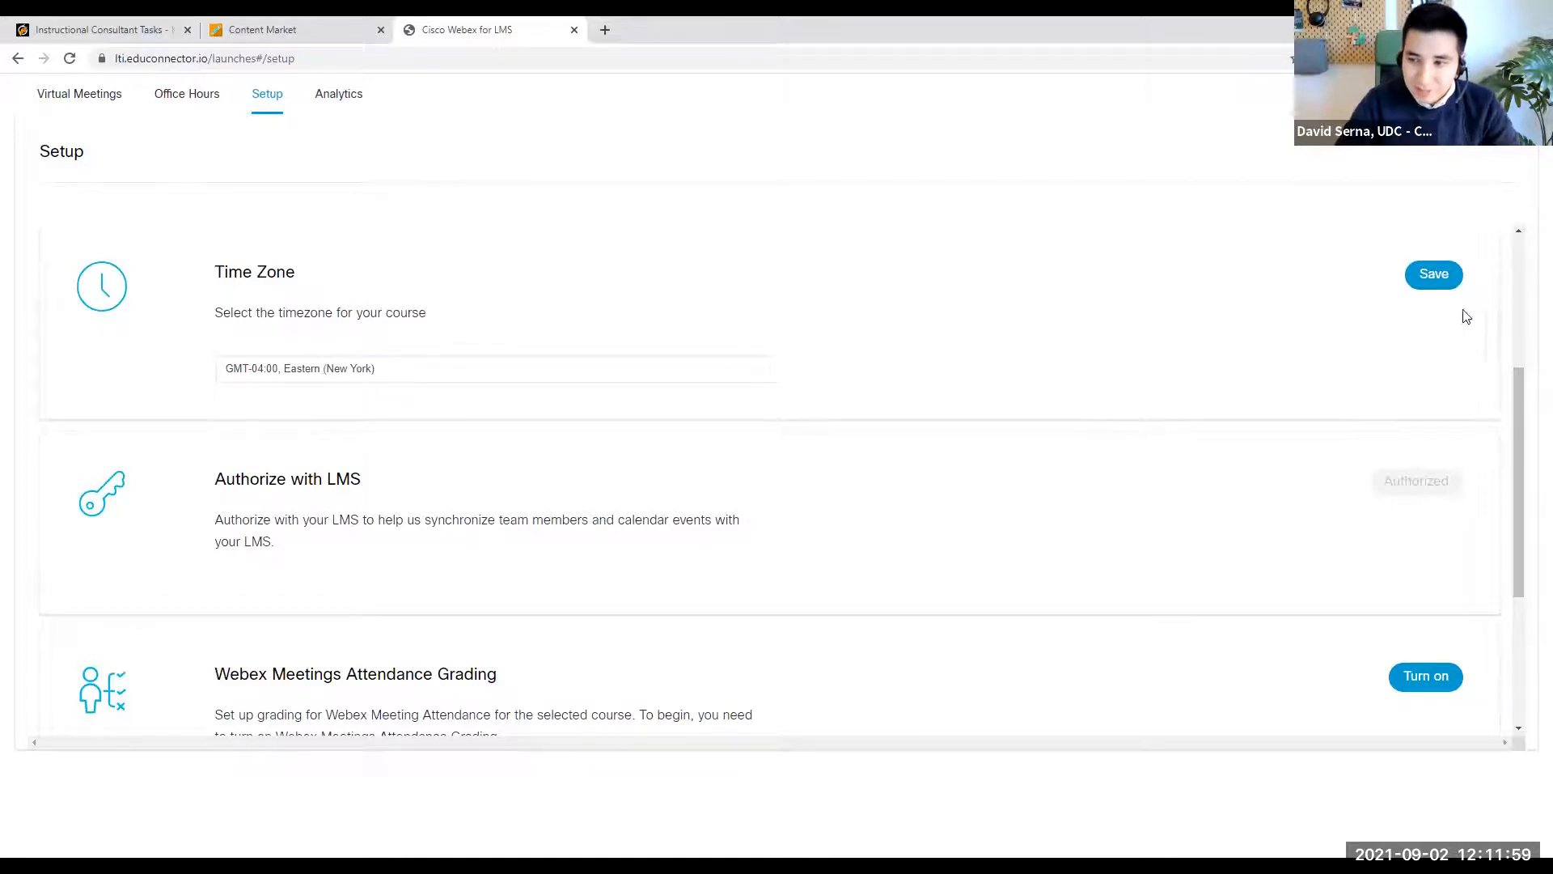
pyautogui.click(1438, 285)
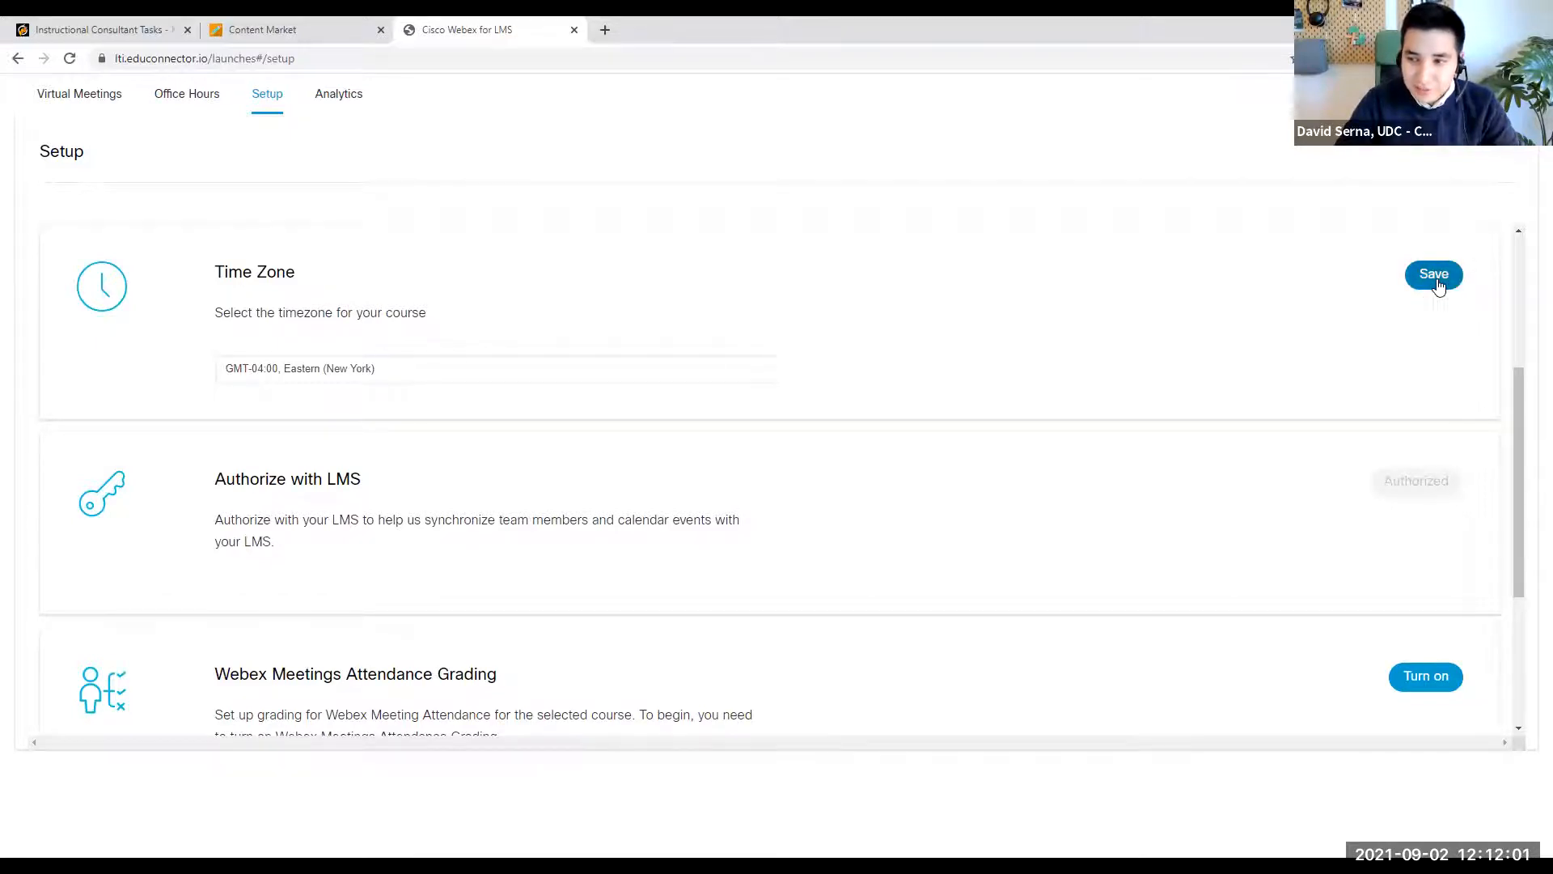
pyautogui.moveTo(1519, 530); pyautogui.dragTo(1516, 588)
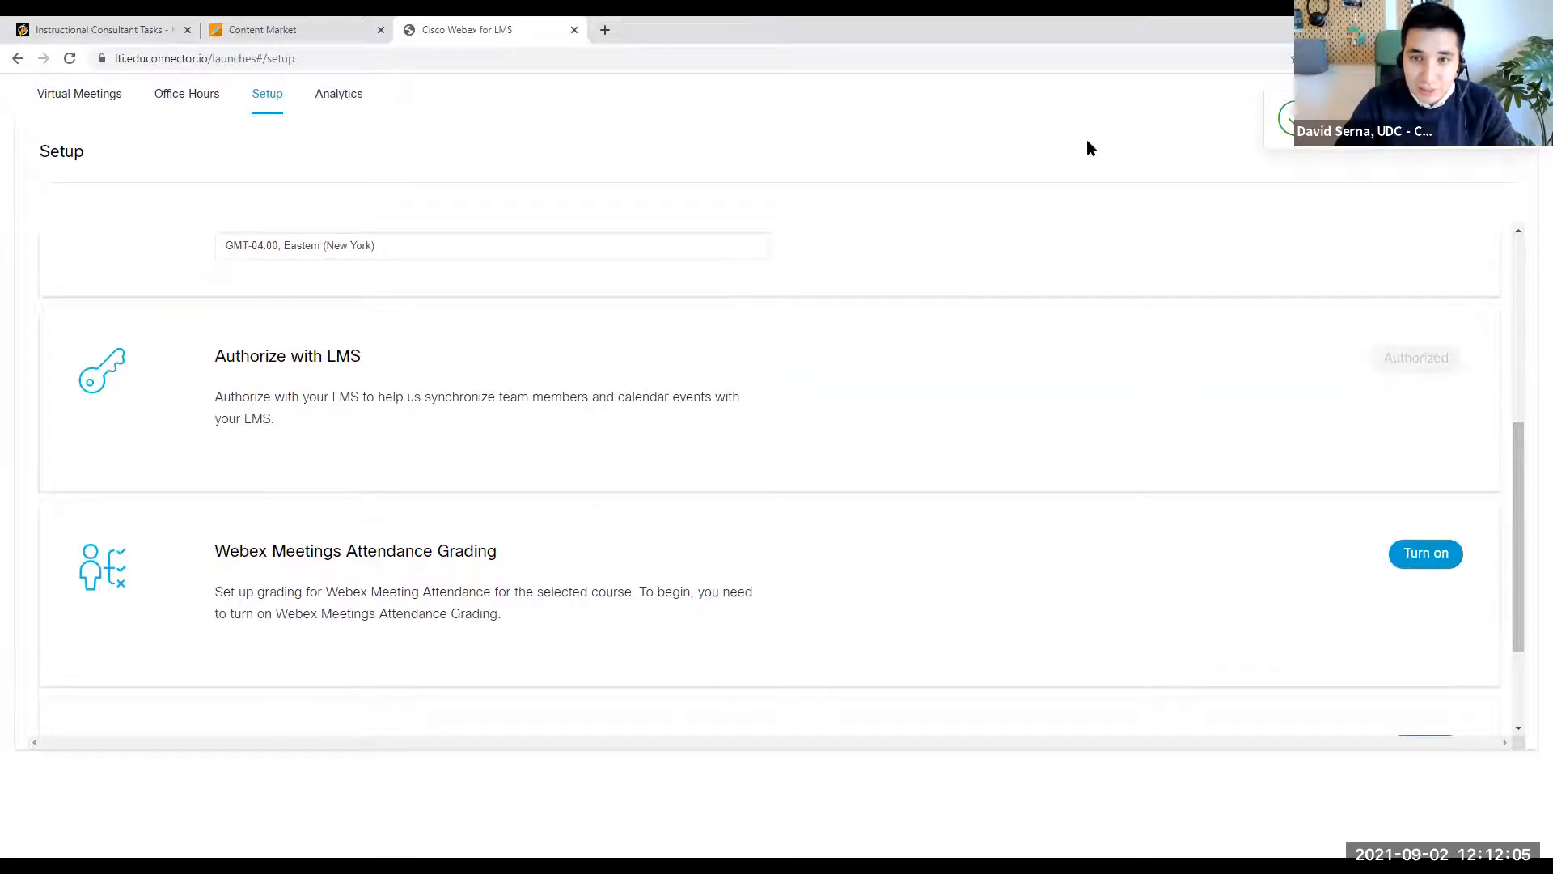
pyautogui.moveTo(1476, 332)
pyautogui.mouseDown()
pyautogui.moveTo(1348, 341)
pyautogui.moveTo(1456, 392)
pyautogui.moveTo(1503, 318)
pyautogui.mouseUp()
pyautogui.moveTo(1163, 409)
pyautogui.mouseDown()
pyautogui.moveTo(1296, 368)
pyautogui.moveTo(1287, 381)
pyautogui.mouseUp()
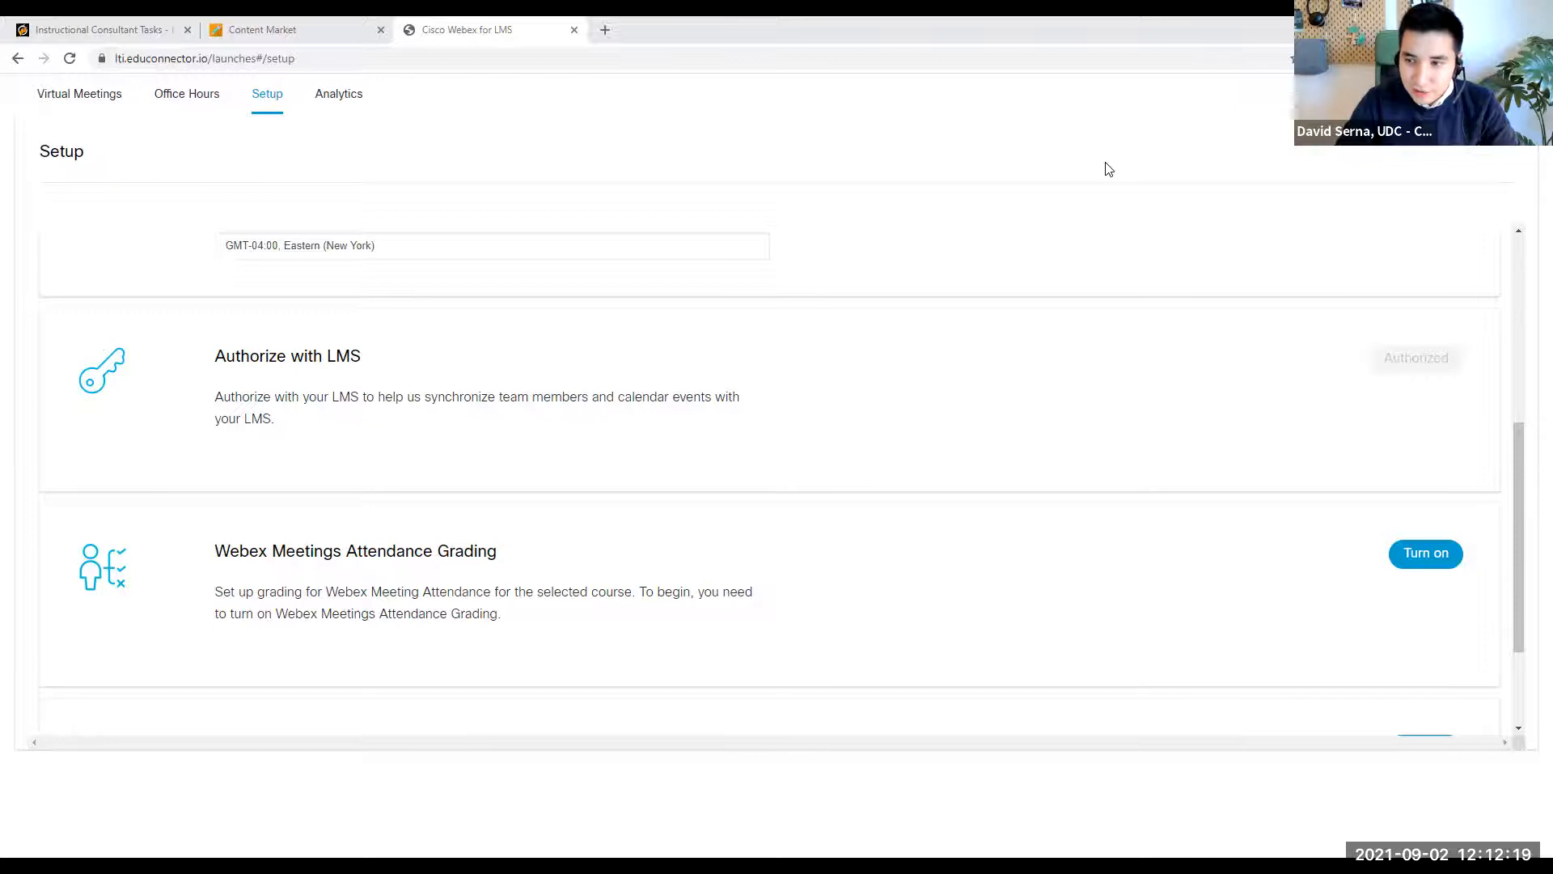
pyautogui.scroll(5, 1108, 169)
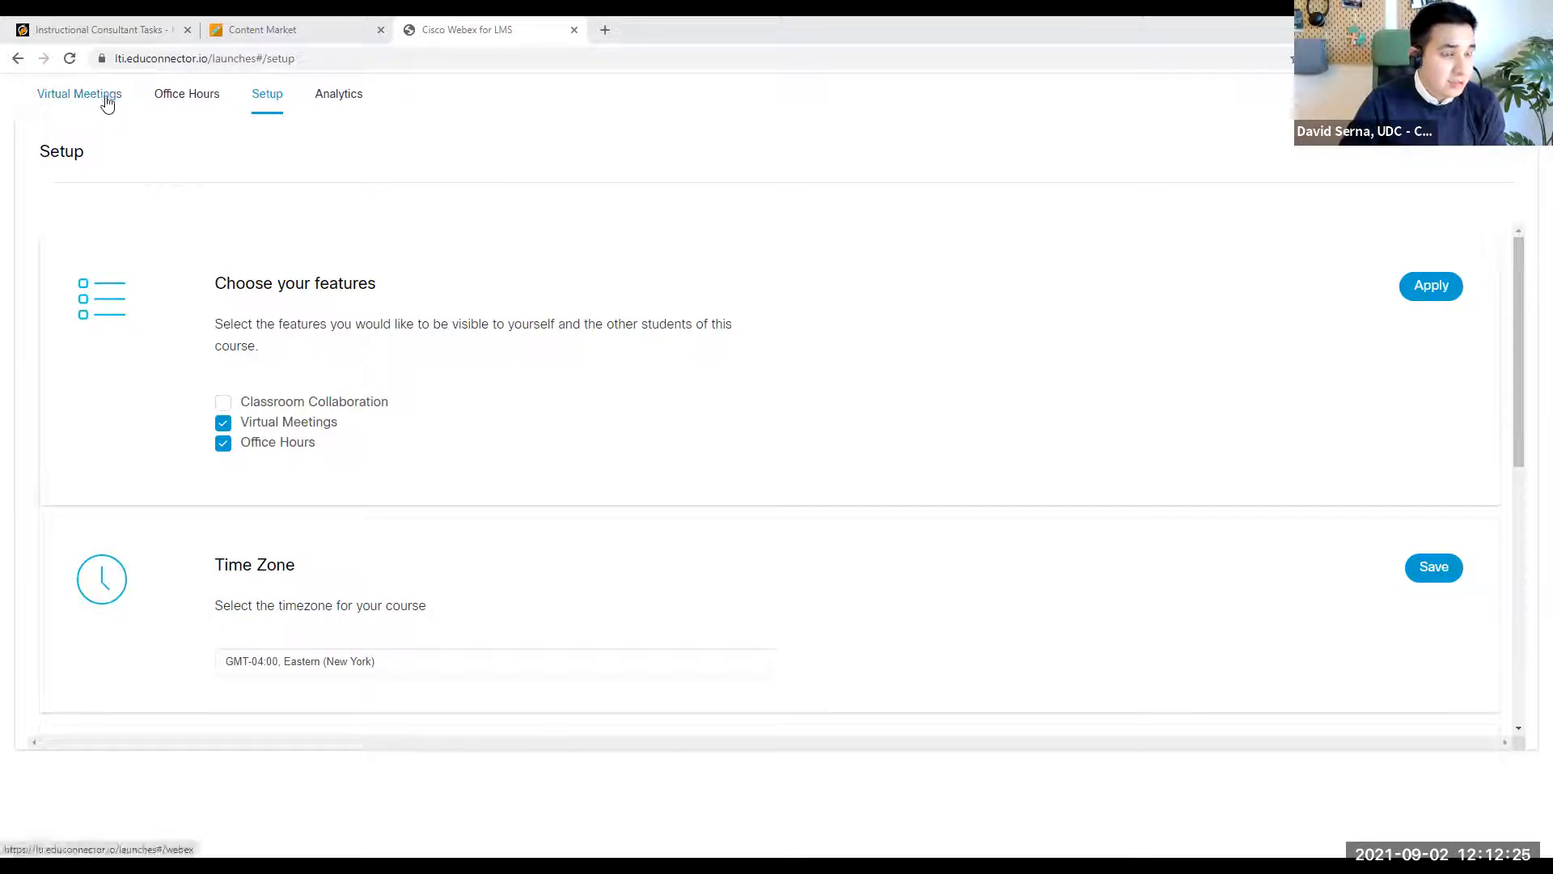
# - Start a new virtual meeting and name it Introduction to Writing
pyautogui.click(107, 102)
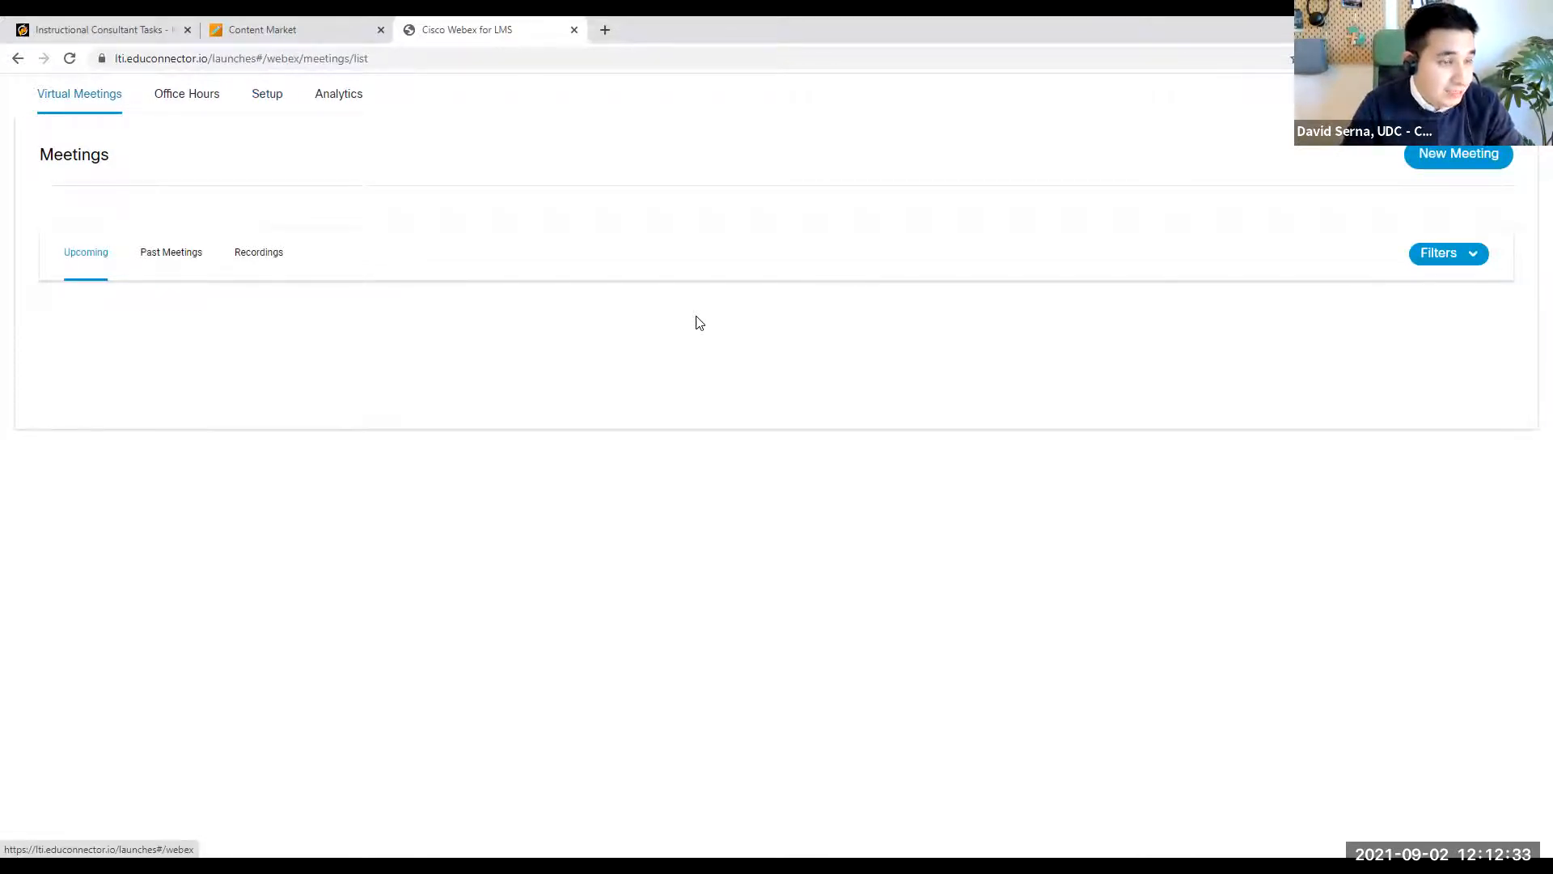
pyautogui.click(1493, 168)
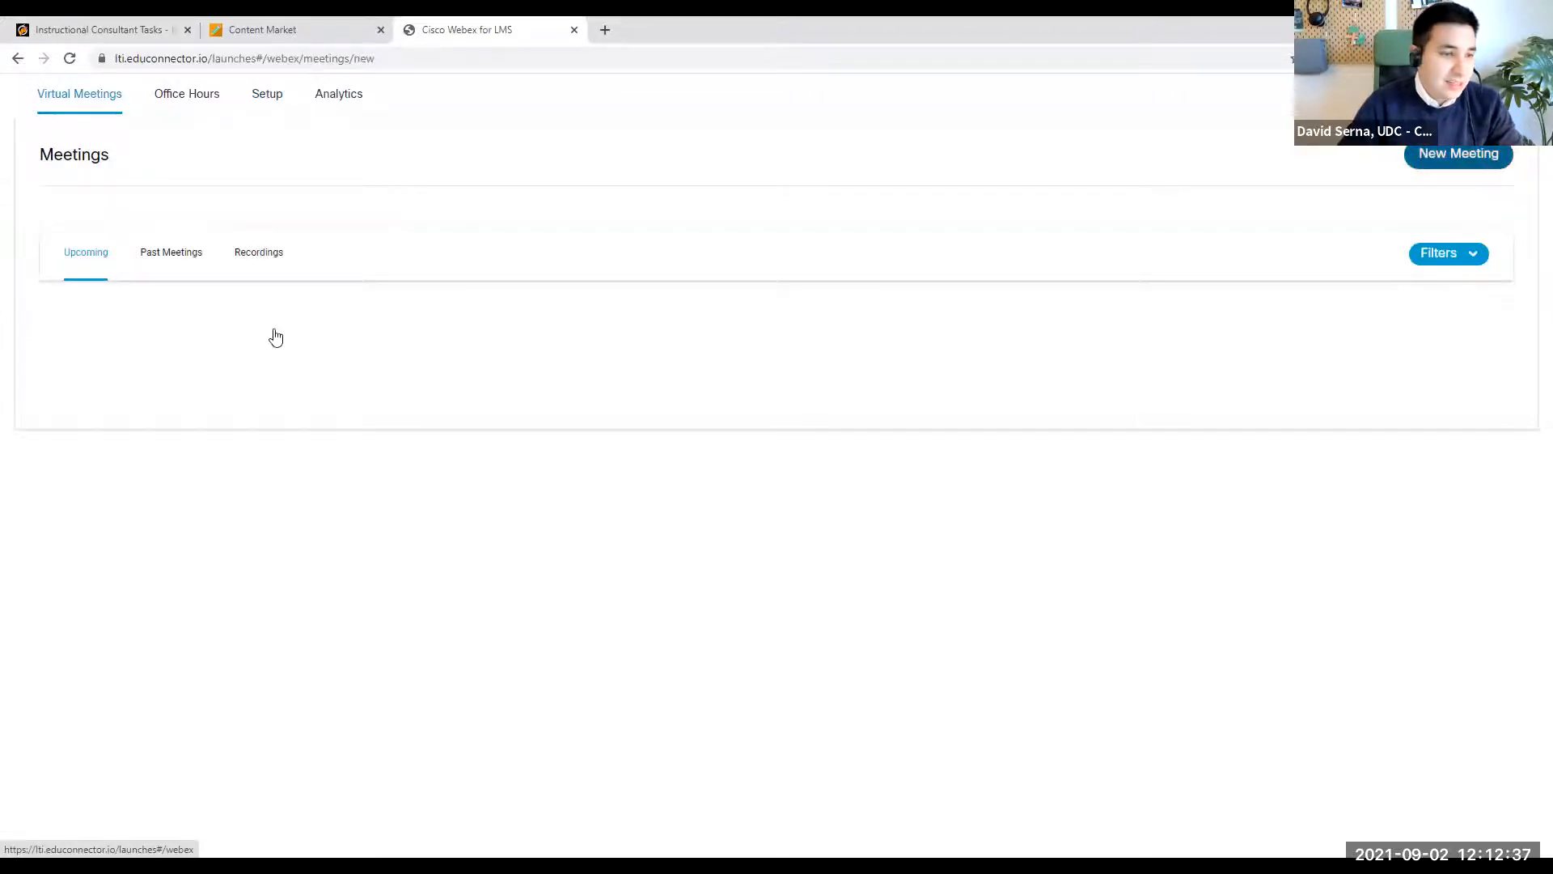
pyautogui.click(288, 276)
pyautogui.write('Intro')
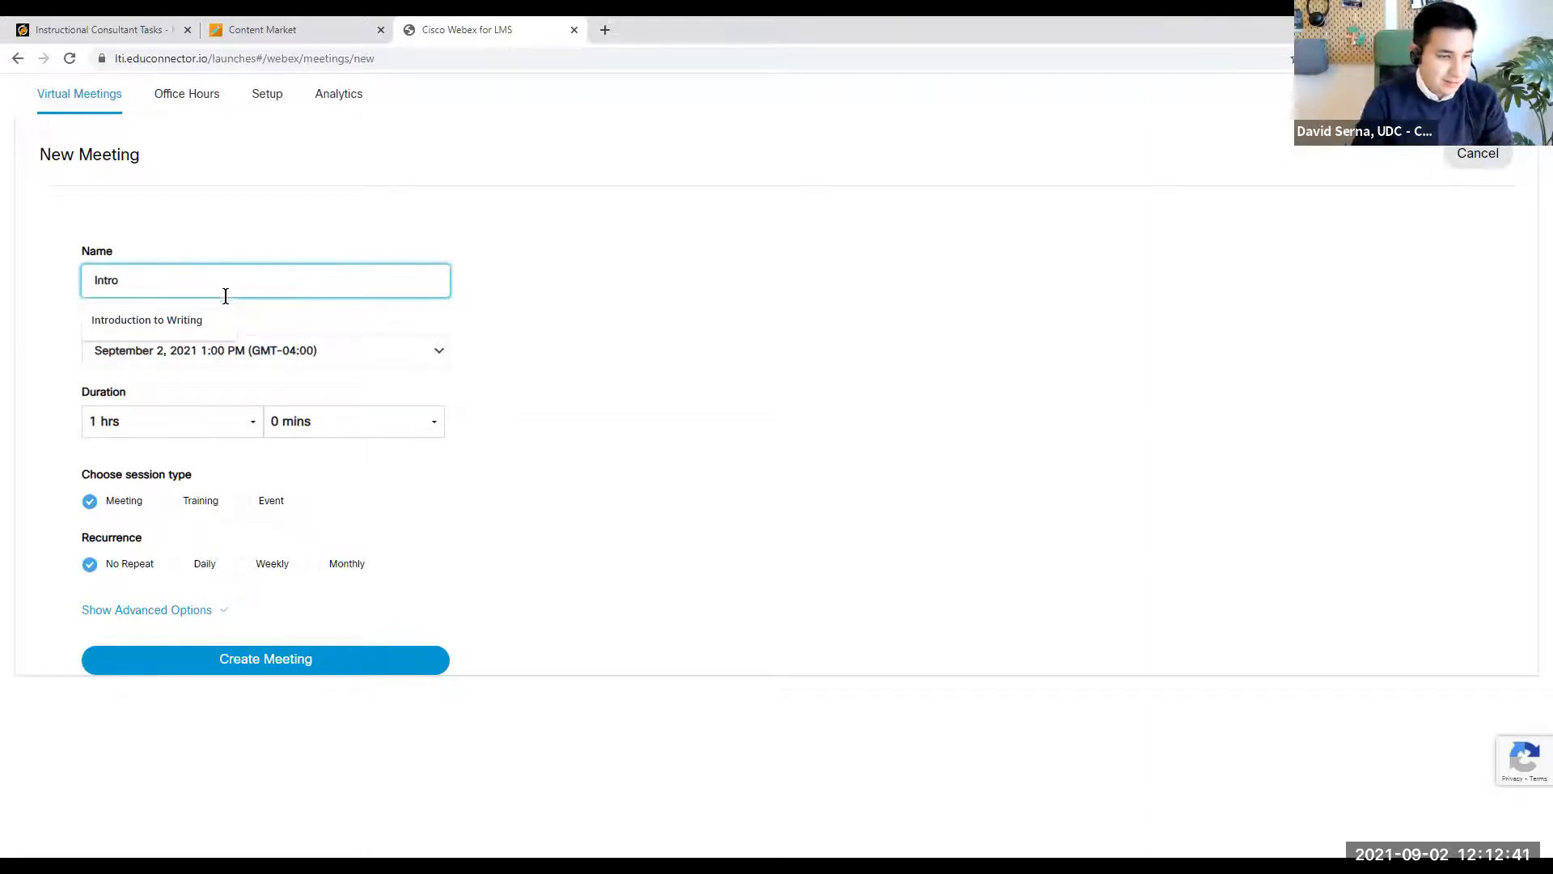
pyautogui.click(212, 318)
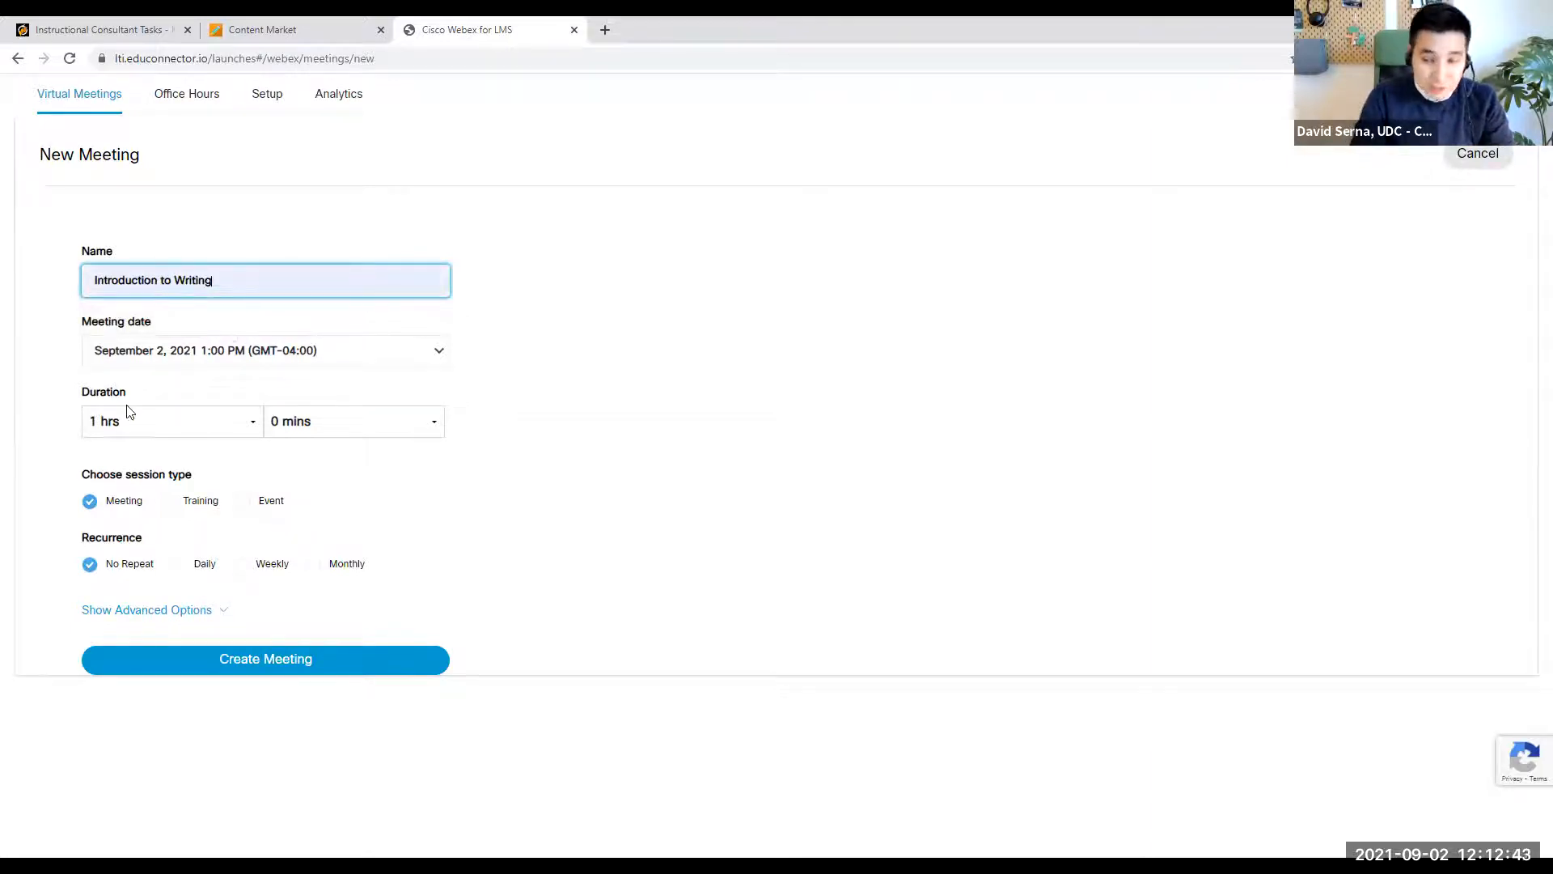
# - Set the meeting date to September 13, 2021 at 11:00 AM
pyautogui.click(313, 346)
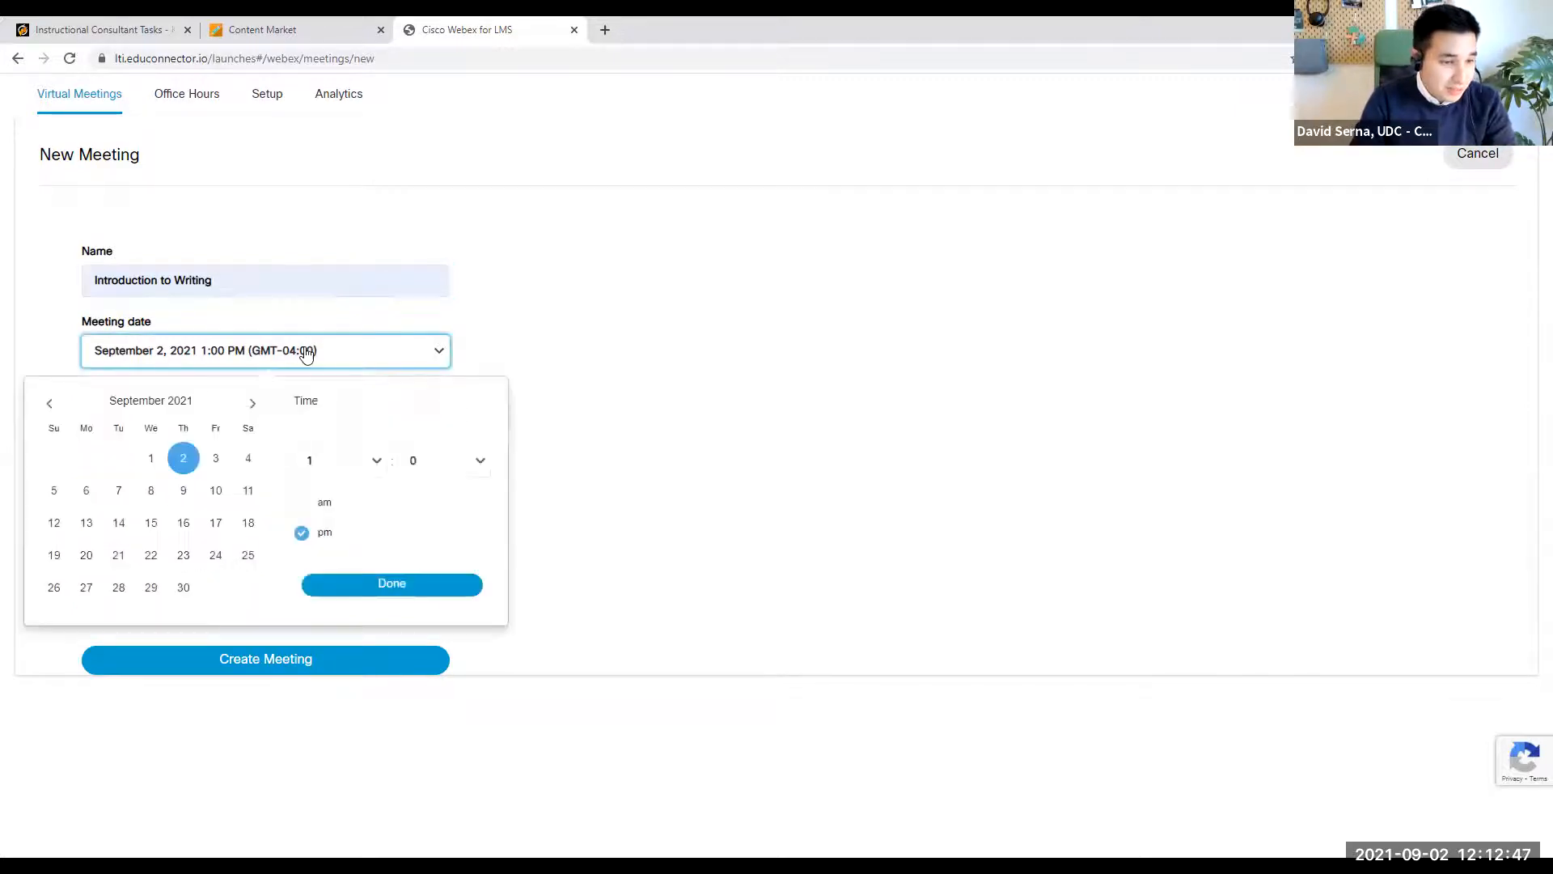
pyautogui.click(85, 526)
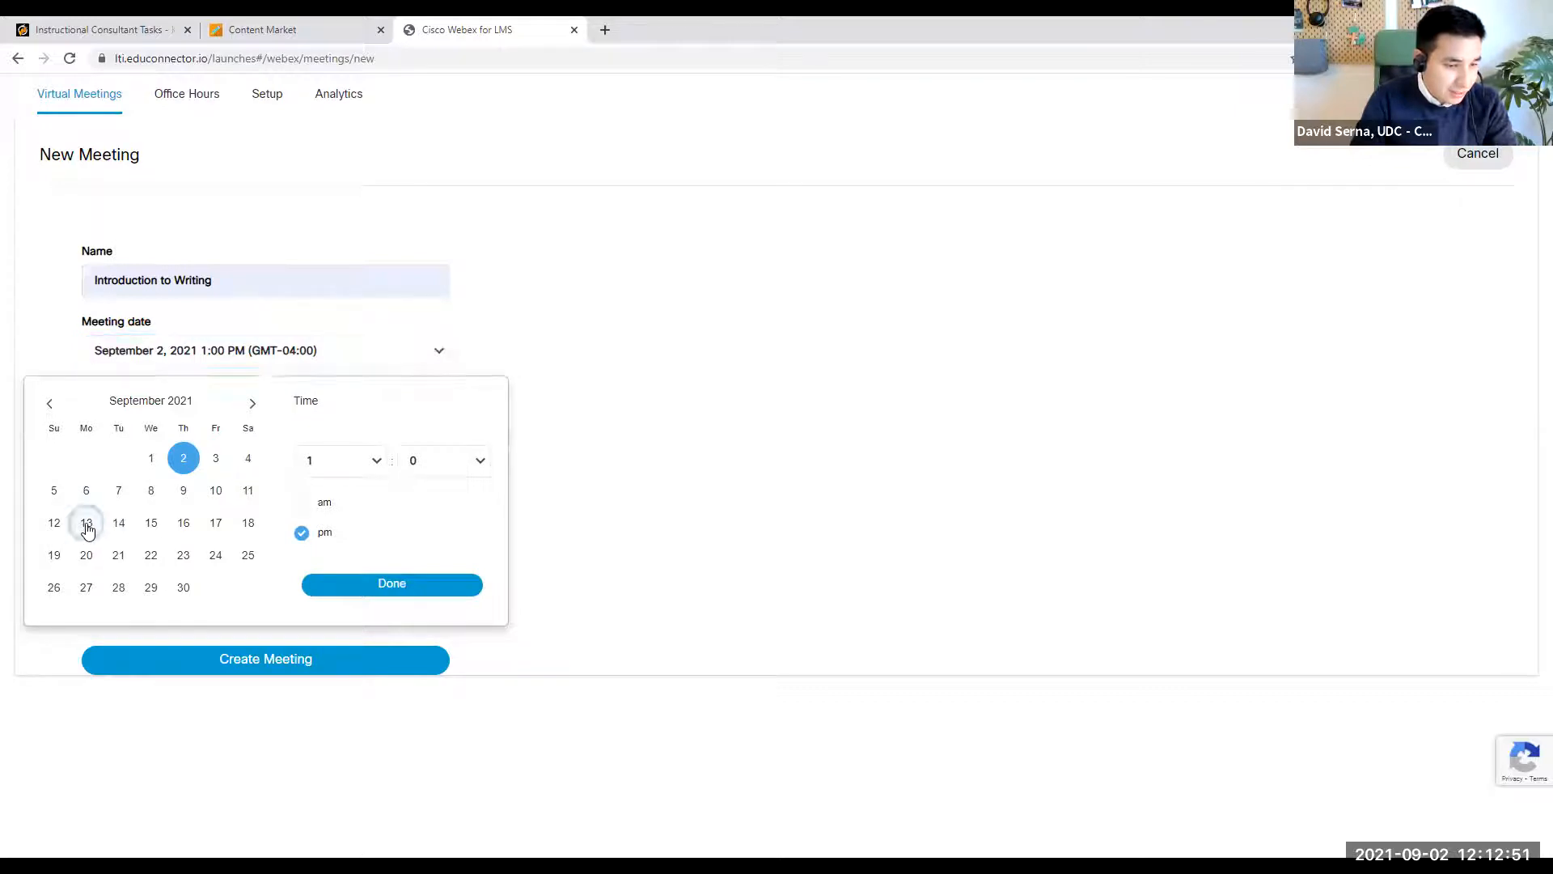
pyautogui.click(361, 461)
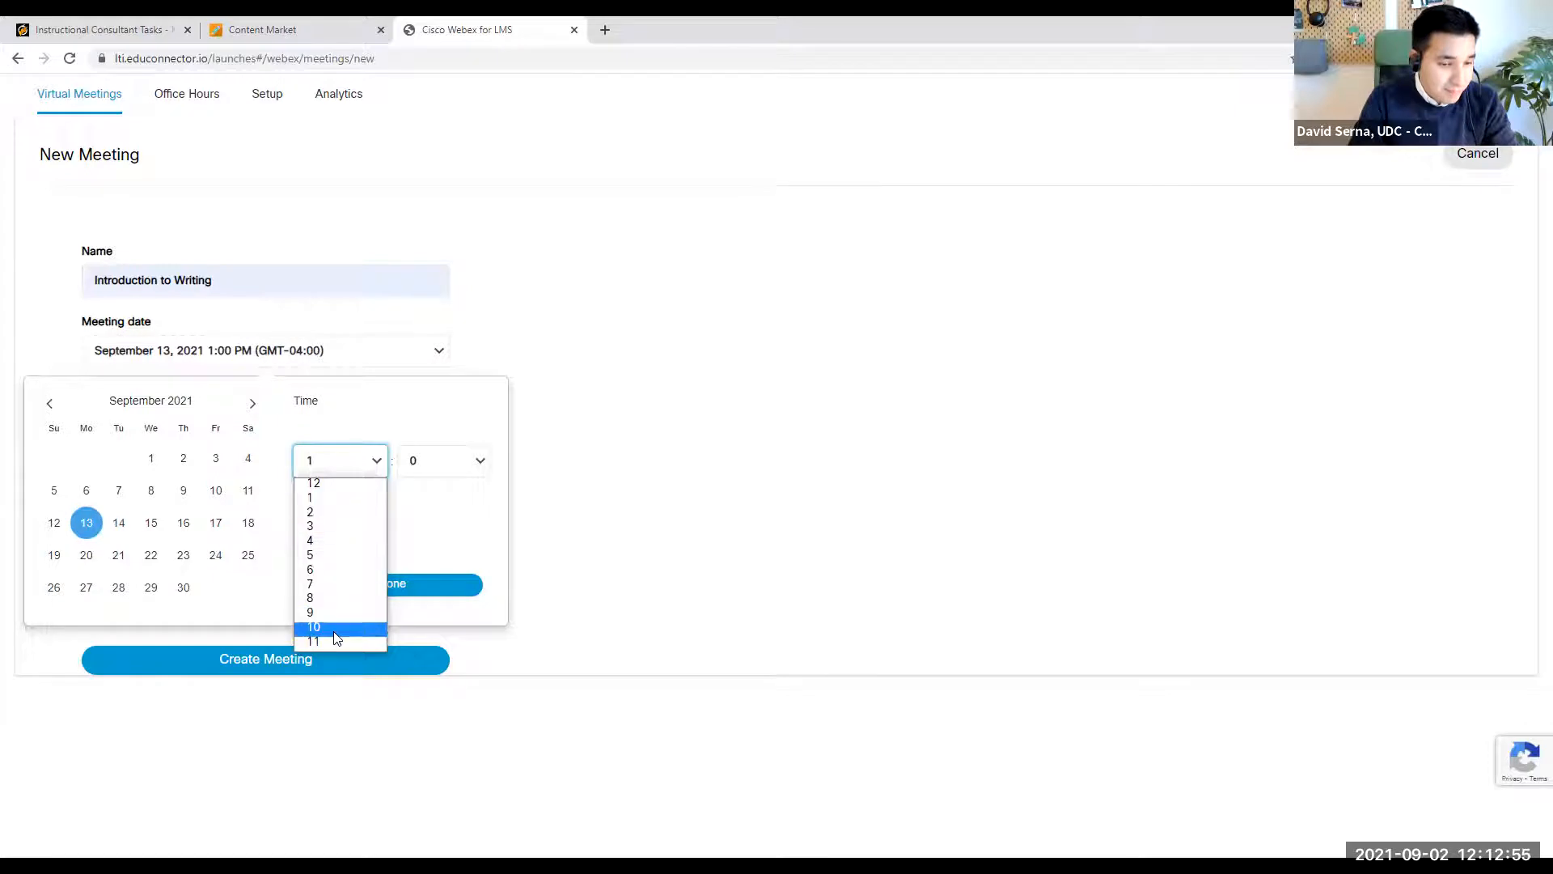
pyautogui.click(330, 641)
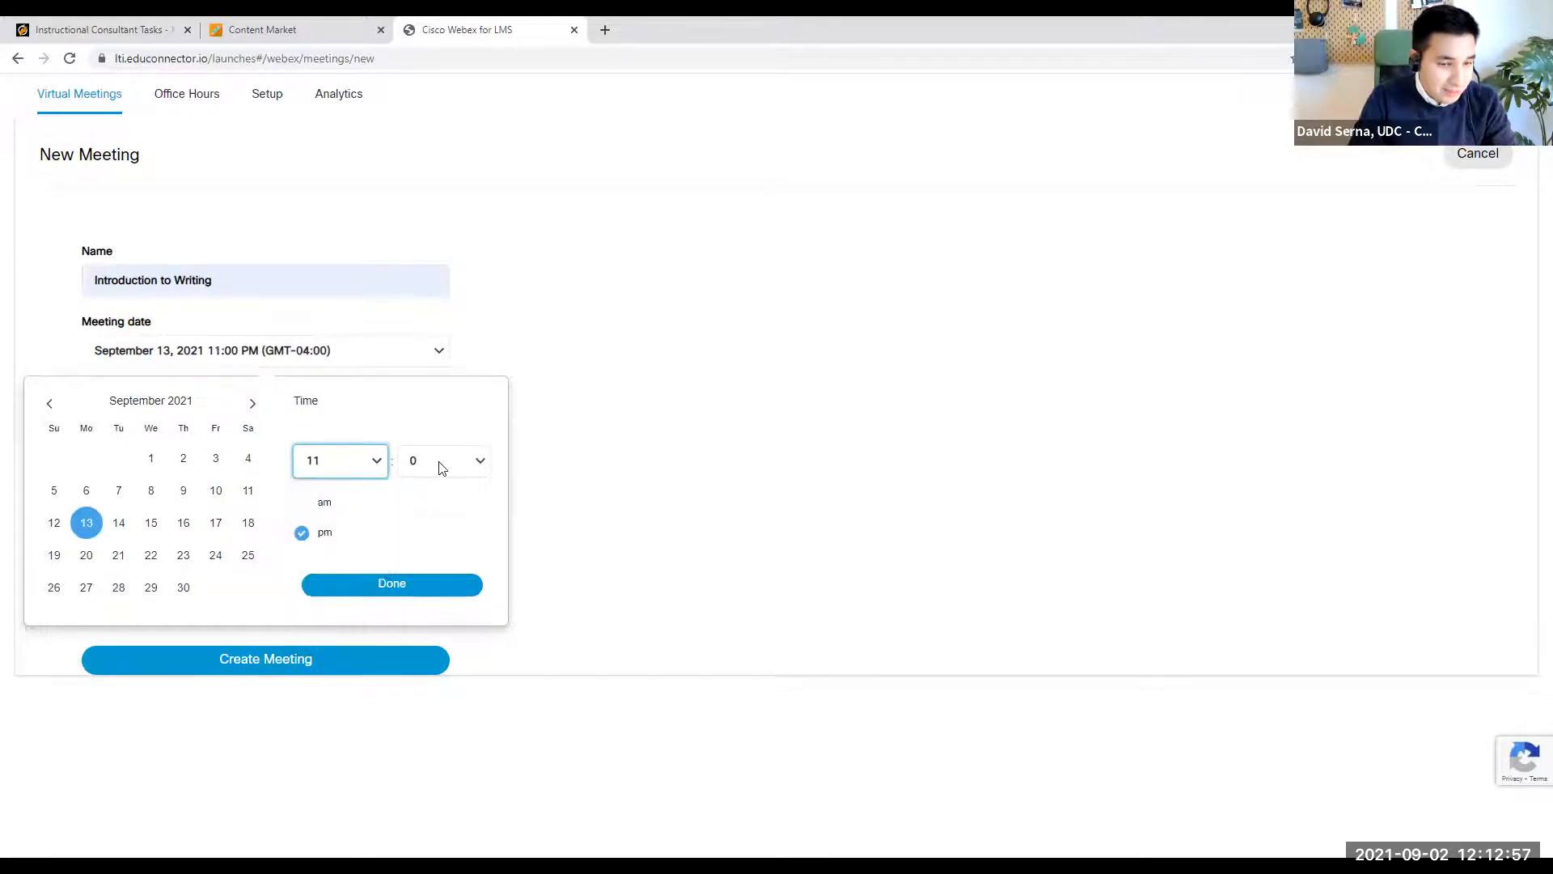
pyautogui.click(441, 463)
pyautogui.click(439, 487)
pyautogui.click(322, 502)
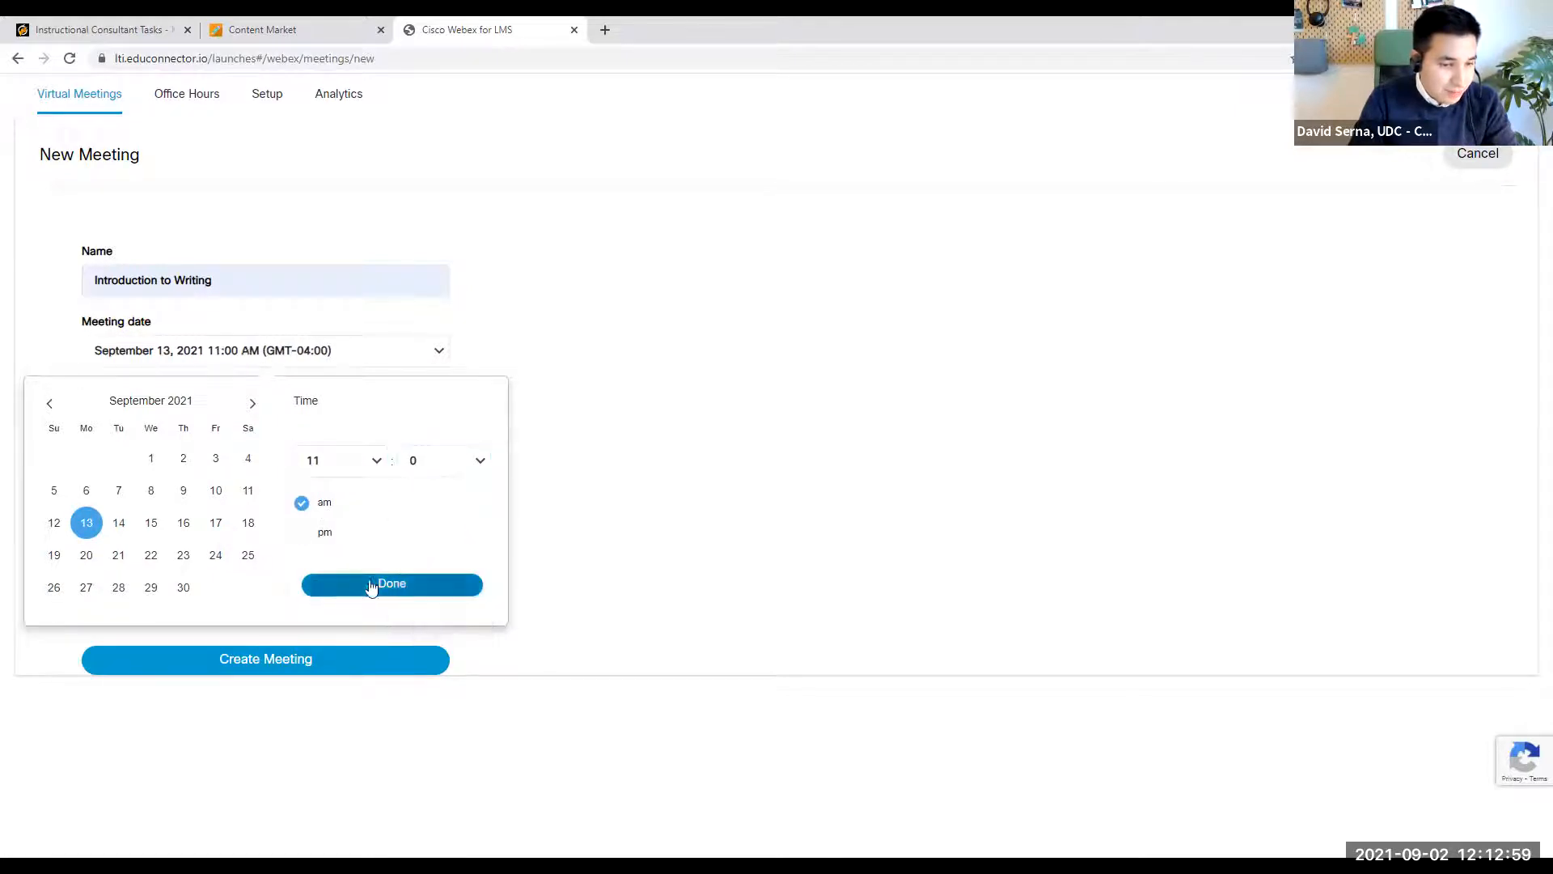
pyautogui.click(373, 591)
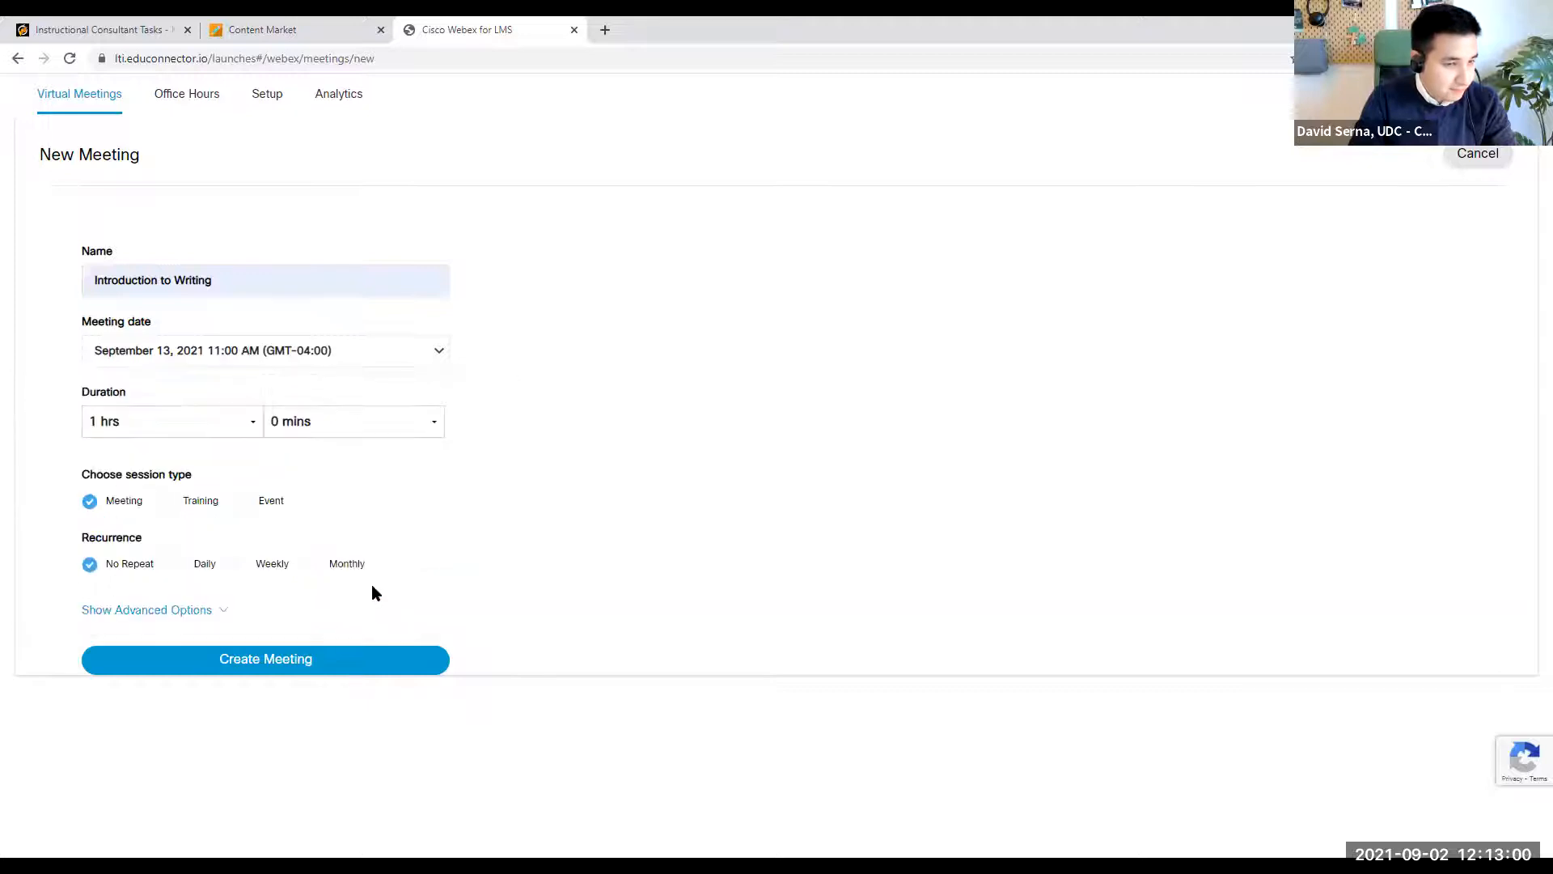
# - Set the meeting duration to 1 hr 30 mins and make it recur weekly on Tuesday and Thursday
pyautogui.click(397, 435)
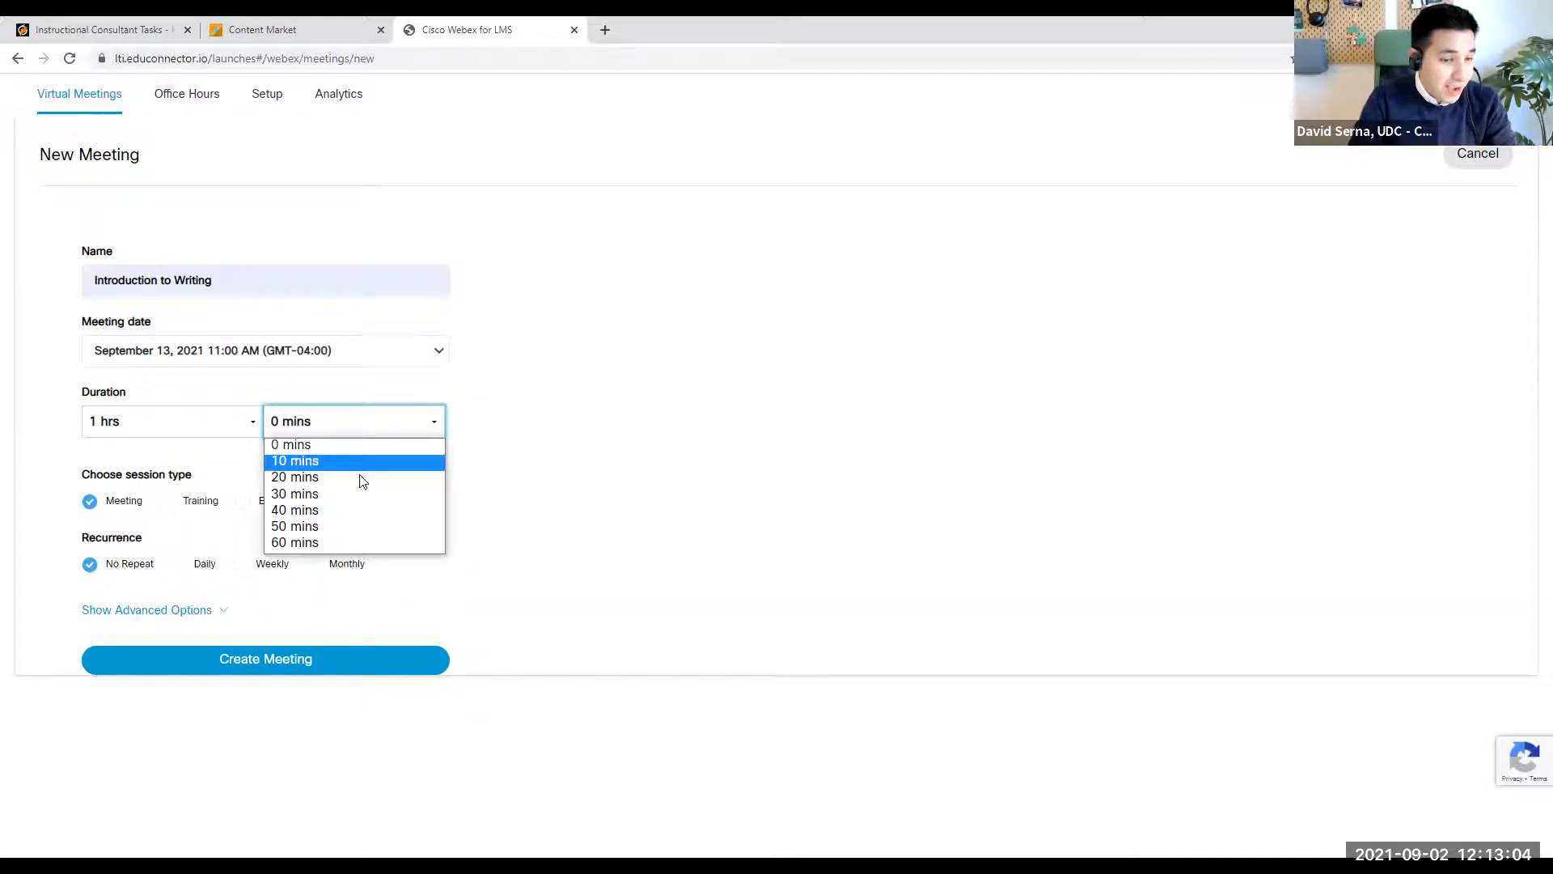
pyautogui.click(305, 495)
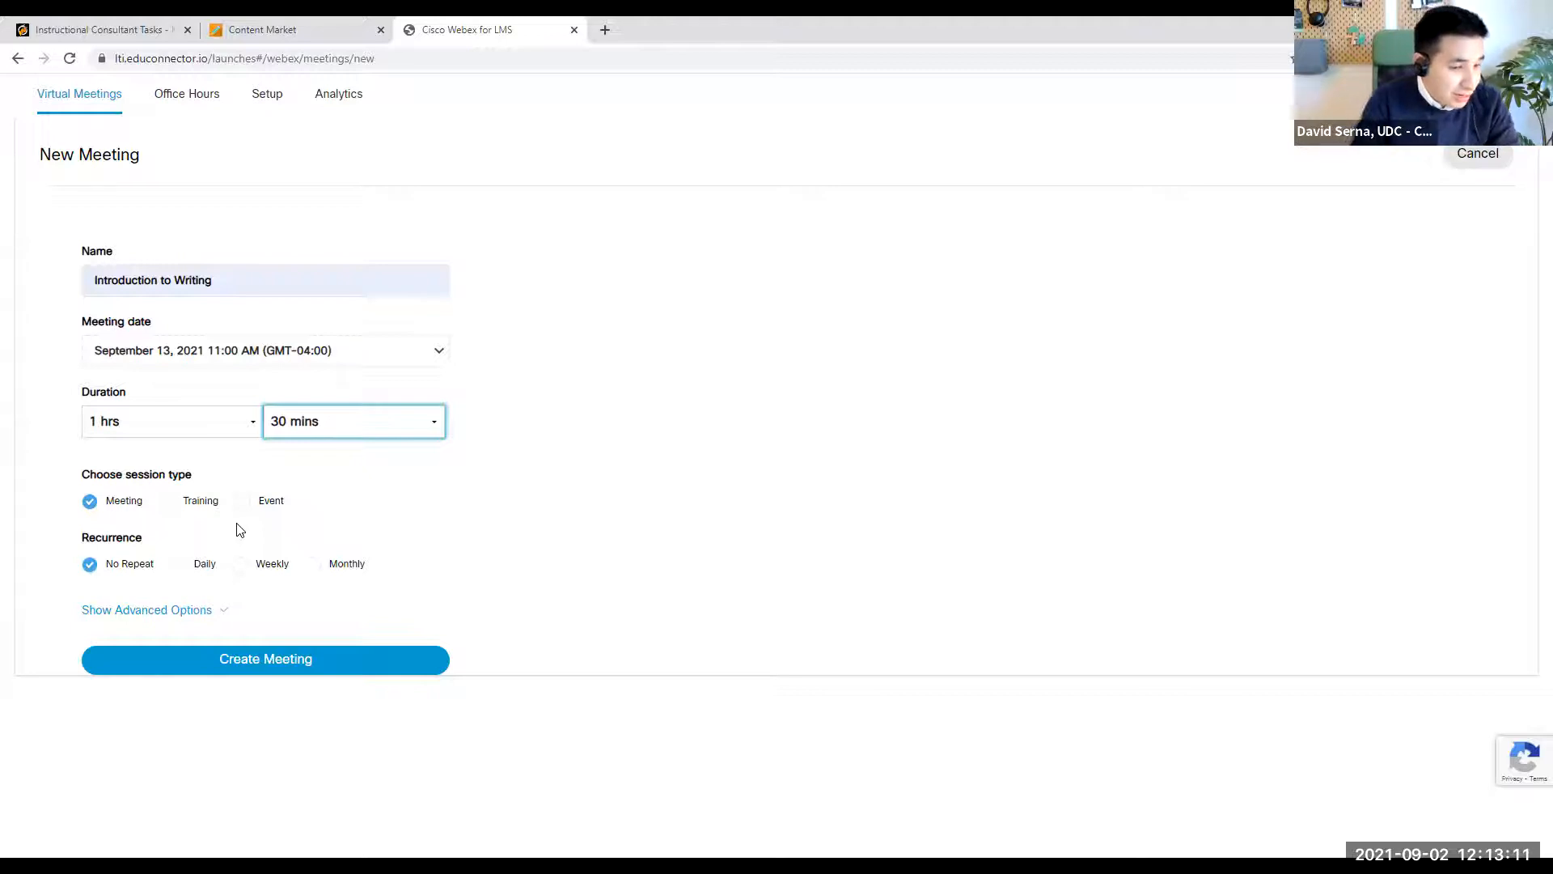
pyautogui.click(243, 566)
pyautogui.scroll(-1, 389, 563)
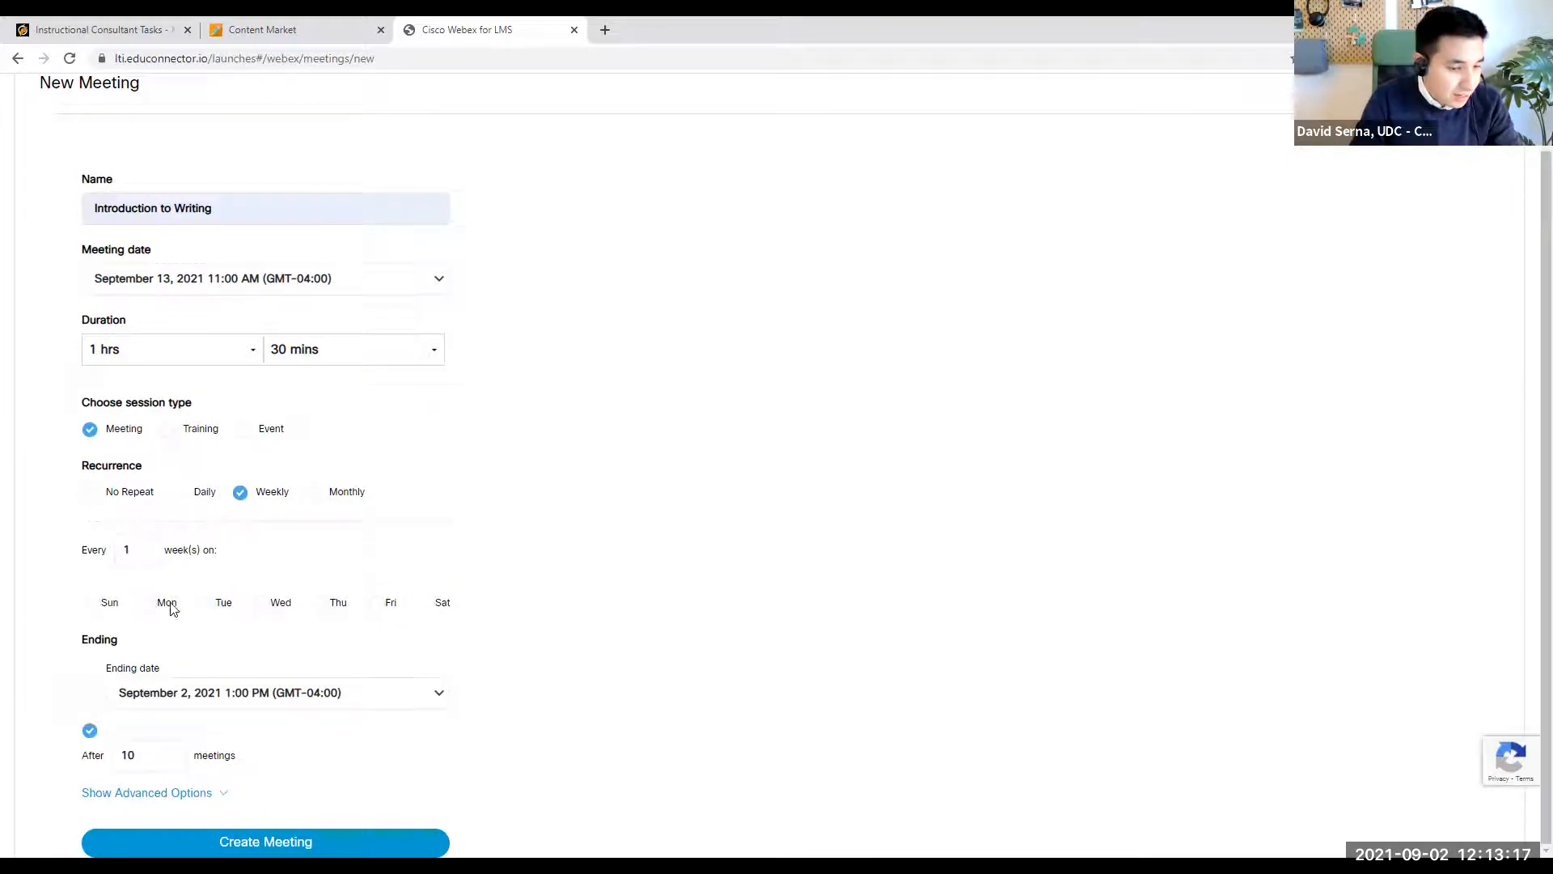
pyautogui.click(206, 605)
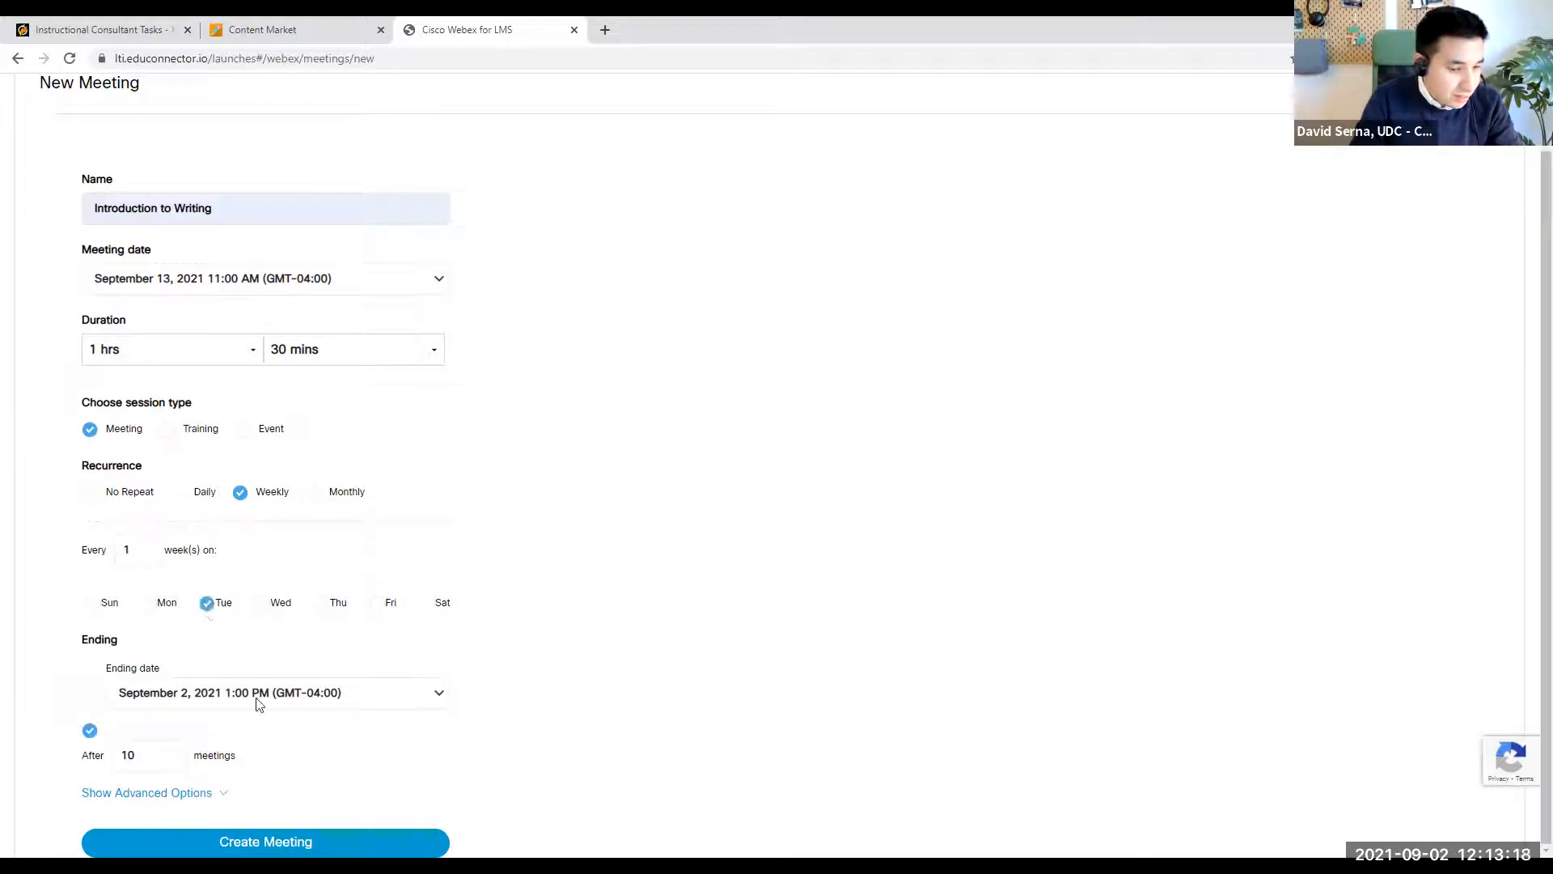
pyautogui.click(323, 605)
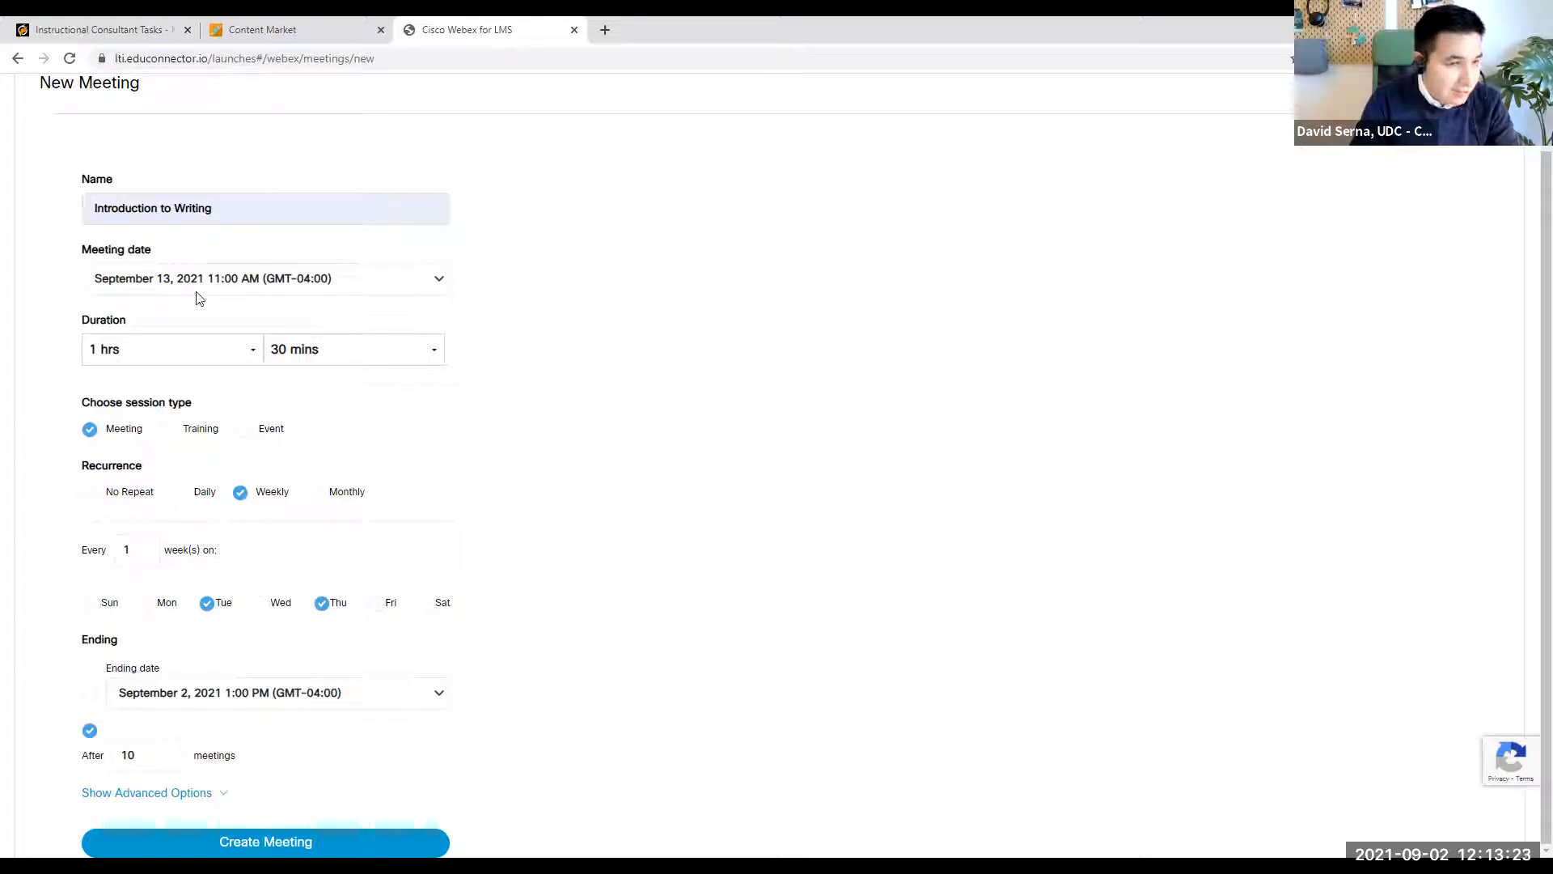
# - Switch the weekly recurrence from Tuesday and Thursday to Monday and Wednesday and create the meeting series
pyautogui.click(178, 280)
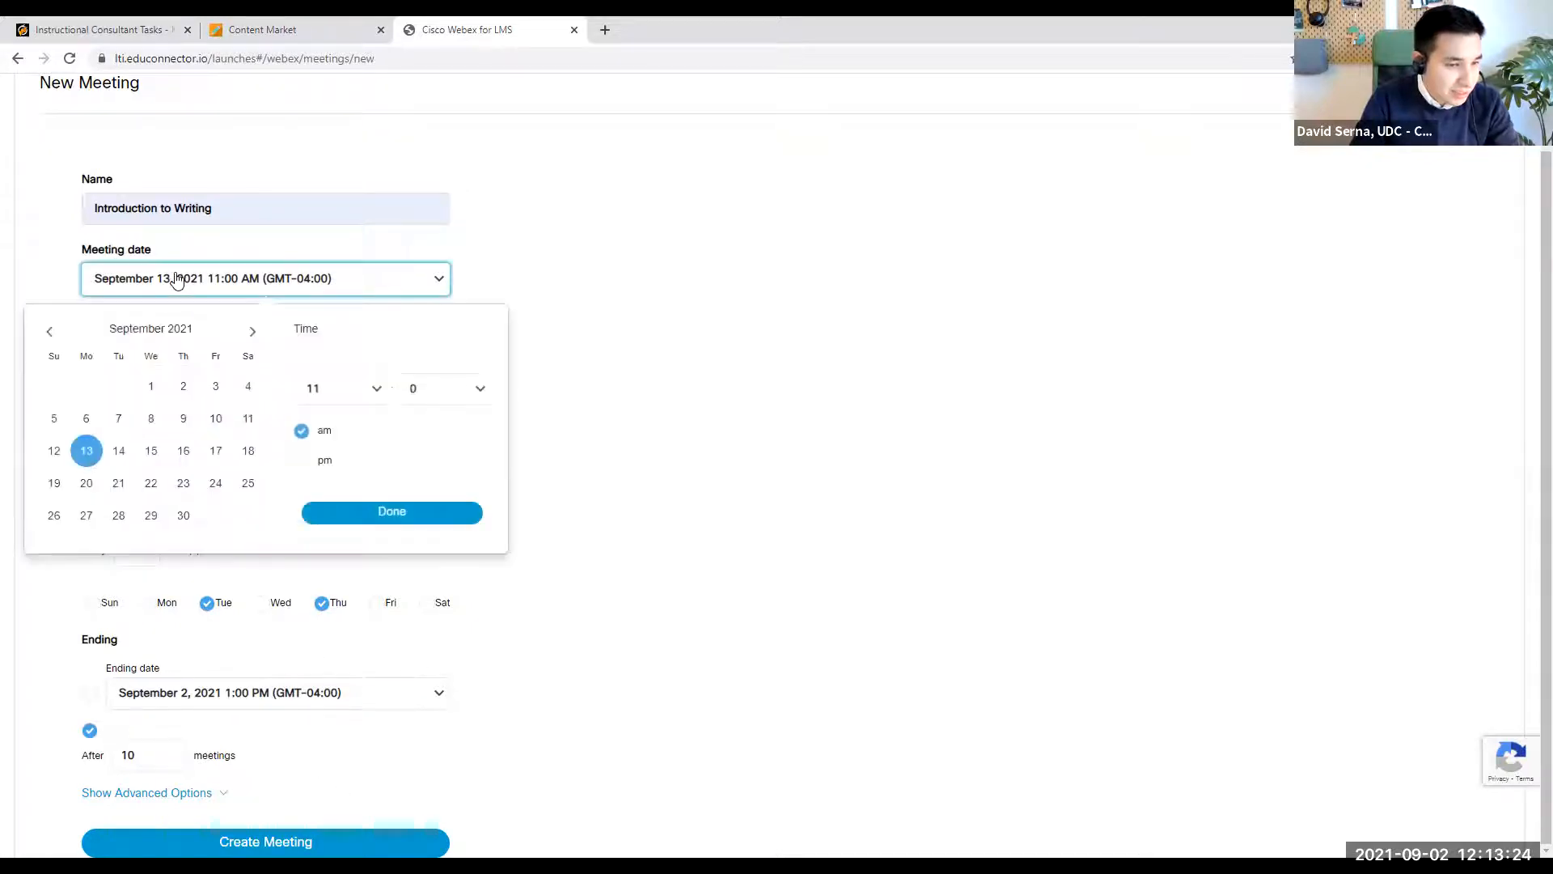
pyautogui.click(598, 303)
pyautogui.click(150, 607)
pyautogui.click(207, 604)
pyautogui.click(261, 604)
pyautogui.click(322, 605)
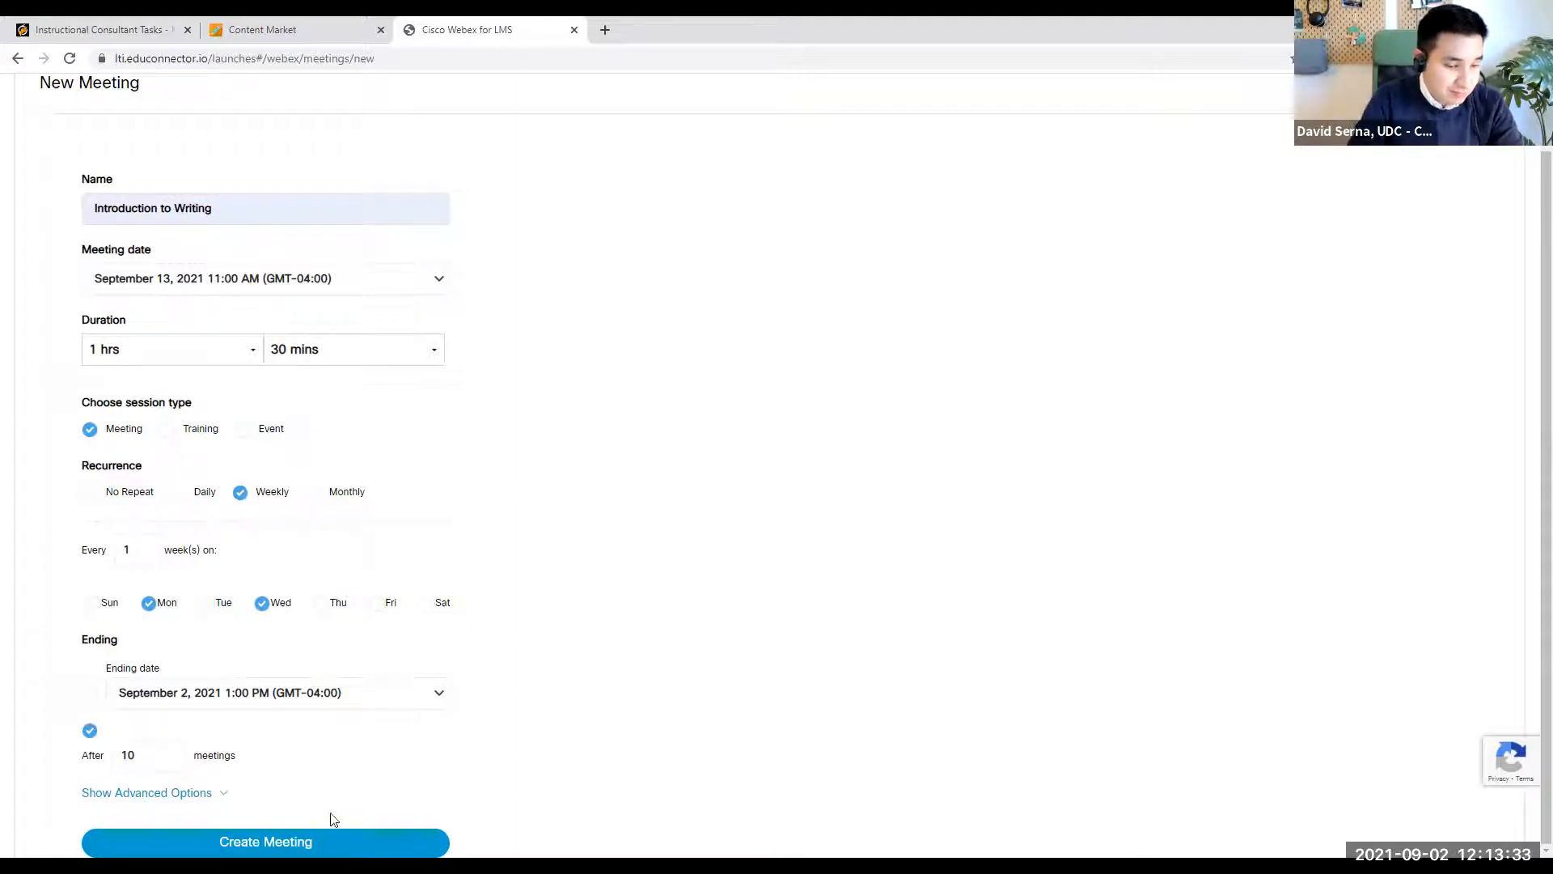
pyautogui.click(325, 843)
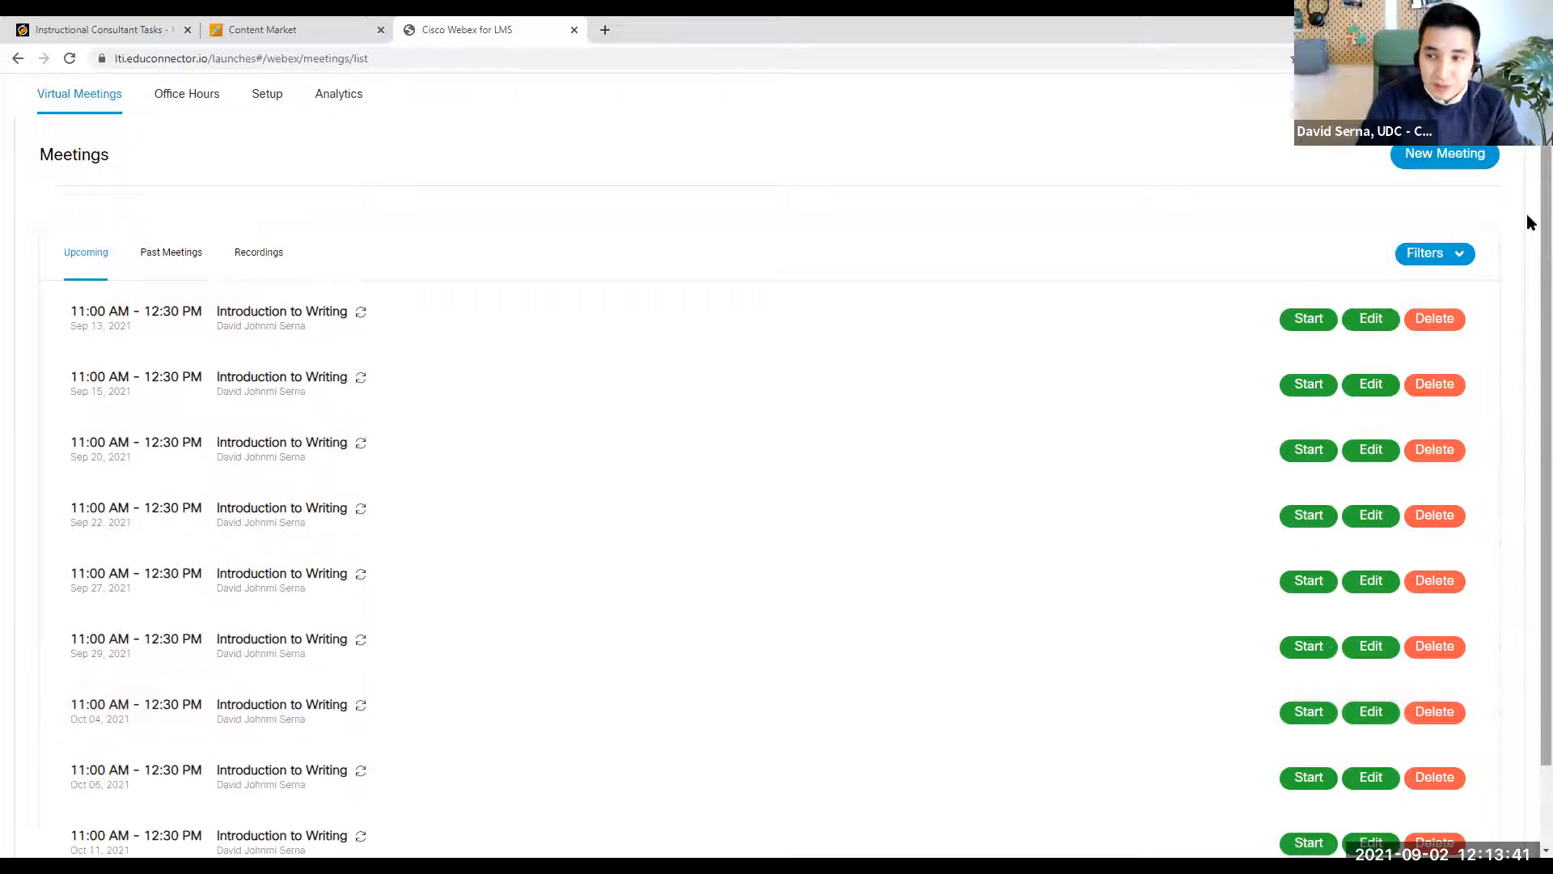
# - Review the upcoming meetings and delete the entire Introduction to Writing series
pyautogui.scroll(-1, 1529, 257)
pyautogui.scroll(-1, 1528, 275)
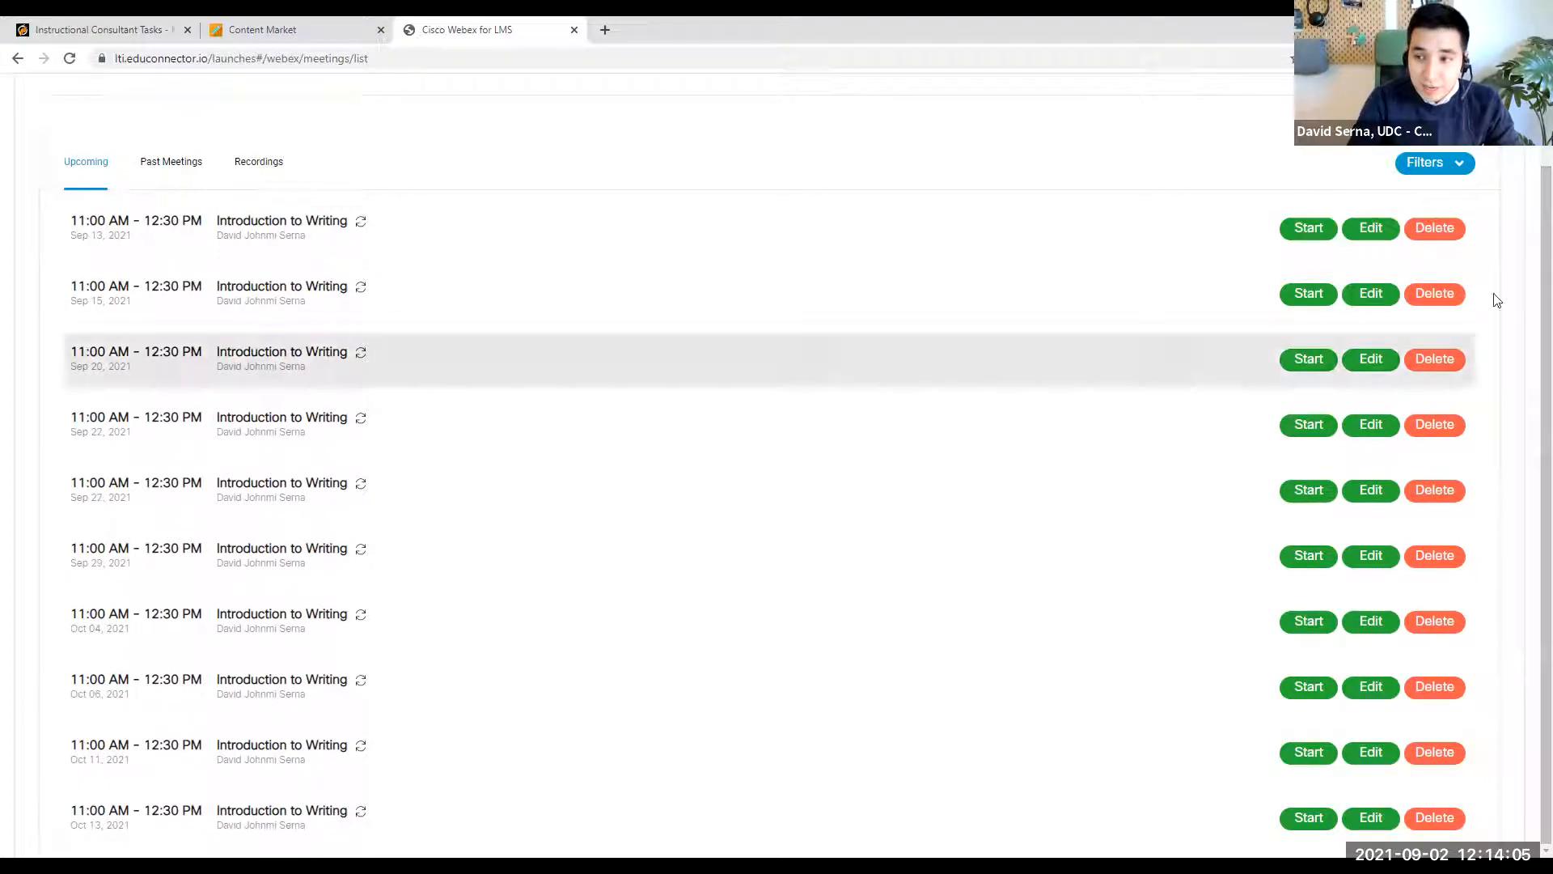
pyautogui.click(1435, 229)
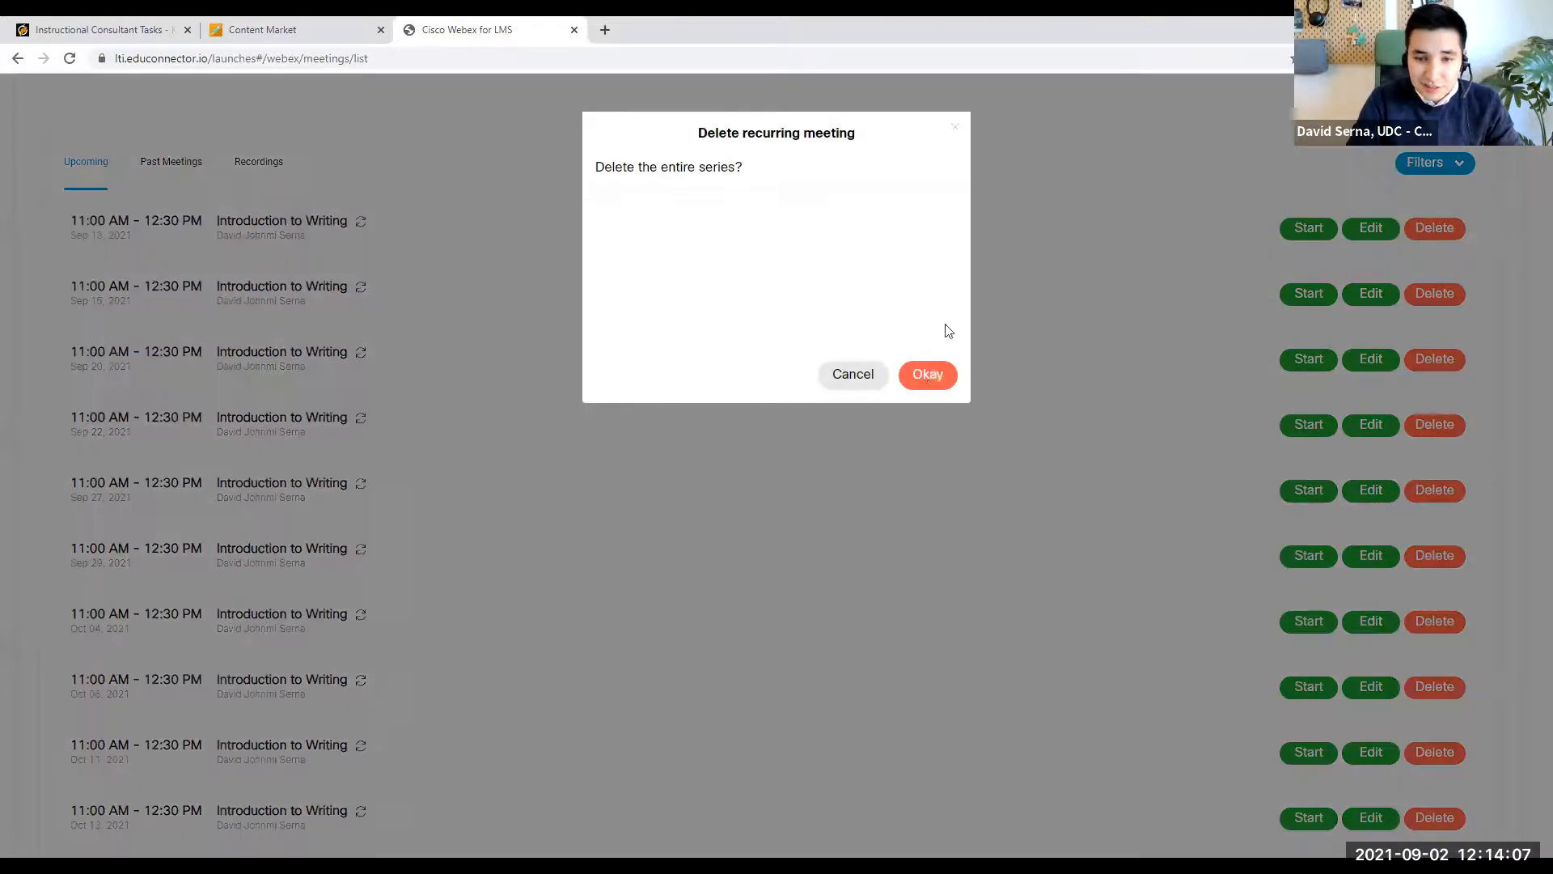
pyautogui.click(929, 375)
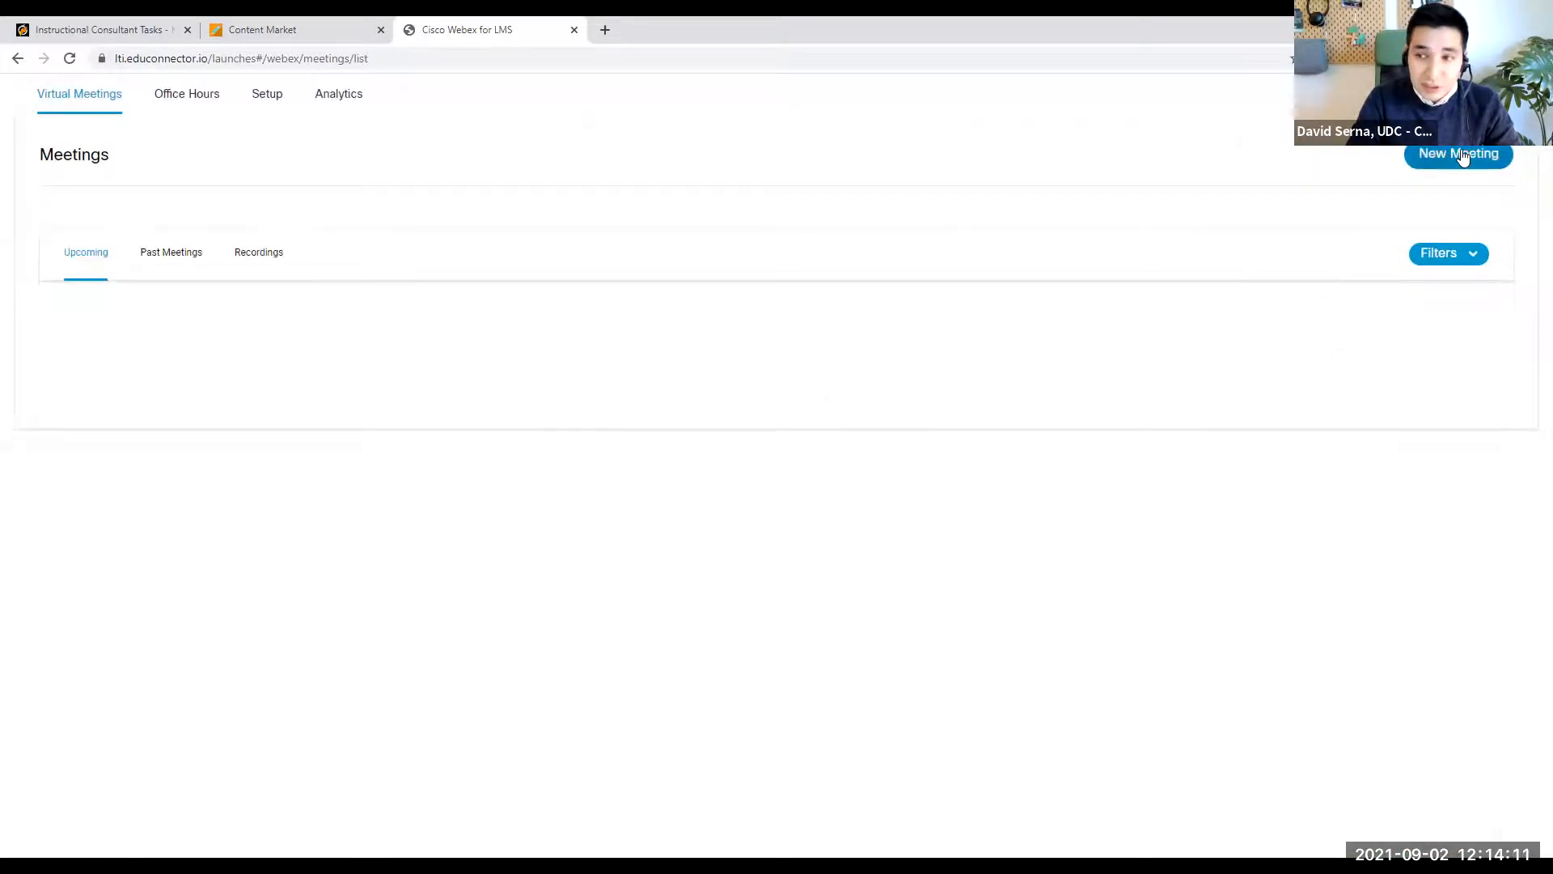
# - Start a new virtual meeting and name it Introduction to Writing
pyautogui.click(256, 277)
pyautogui.write('Introduction to Writing')
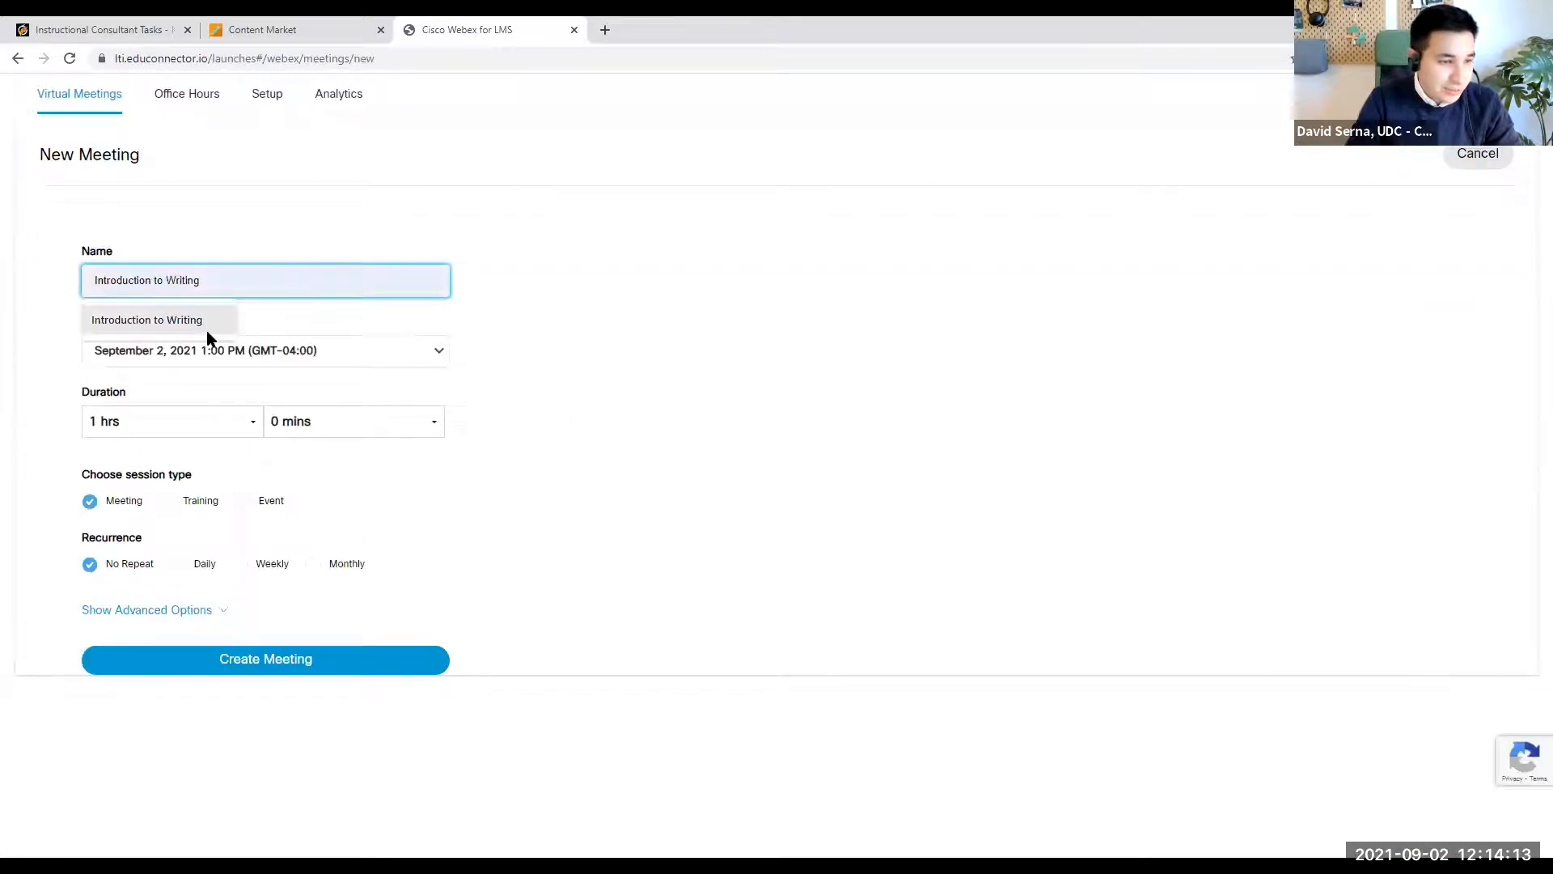
pyautogui.click(212, 324)
# - Set the new meeting's date to September 13, 2021 at 11:00 AM
pyautogui.click(213, 352)
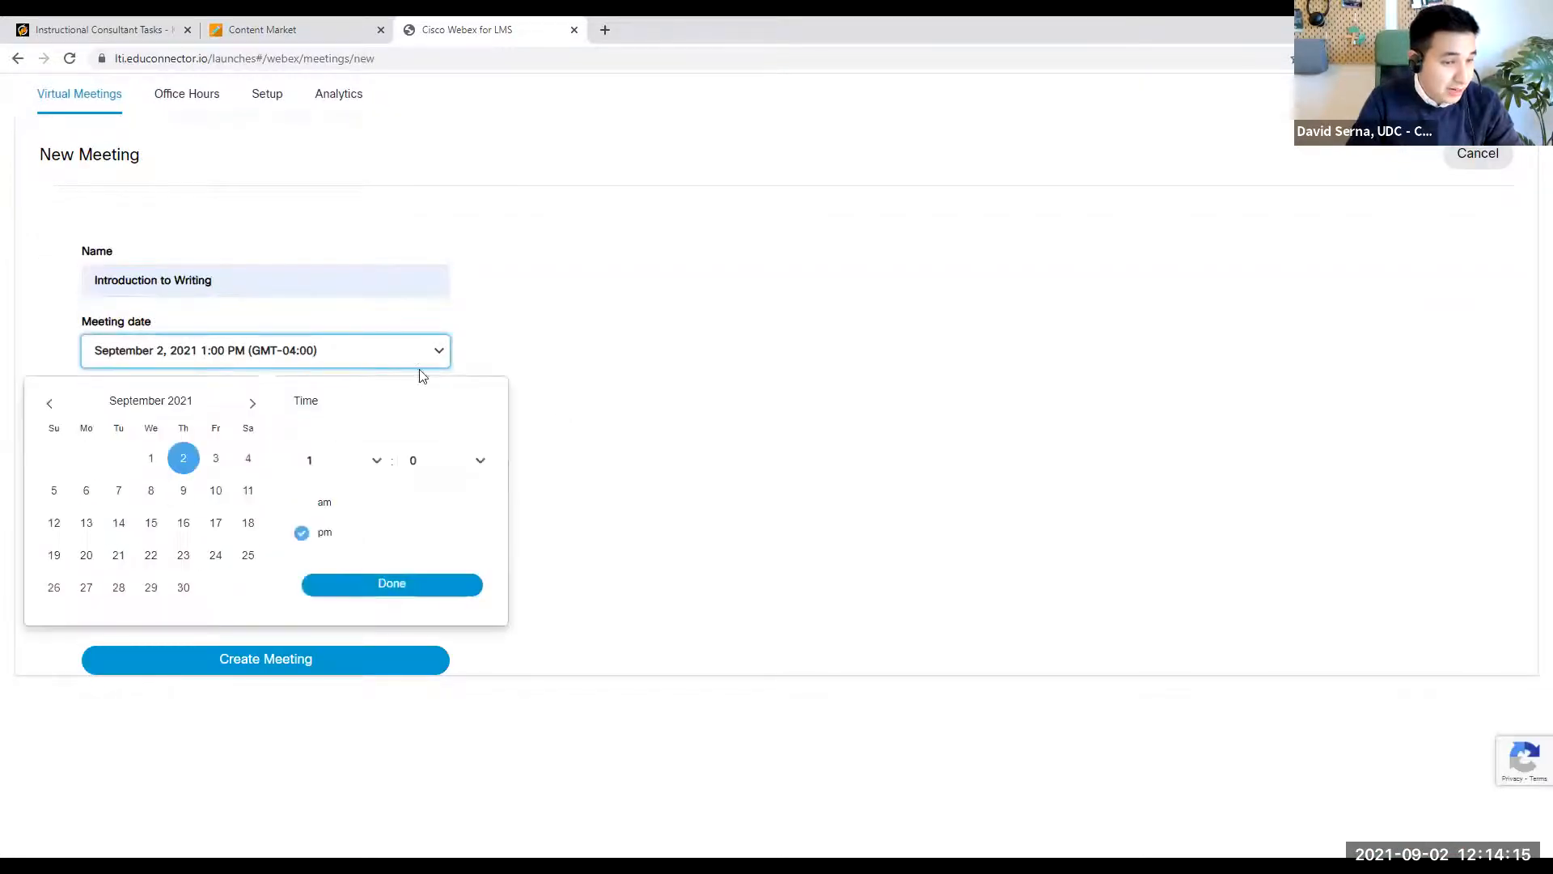
pyautogui.click(89, 525)
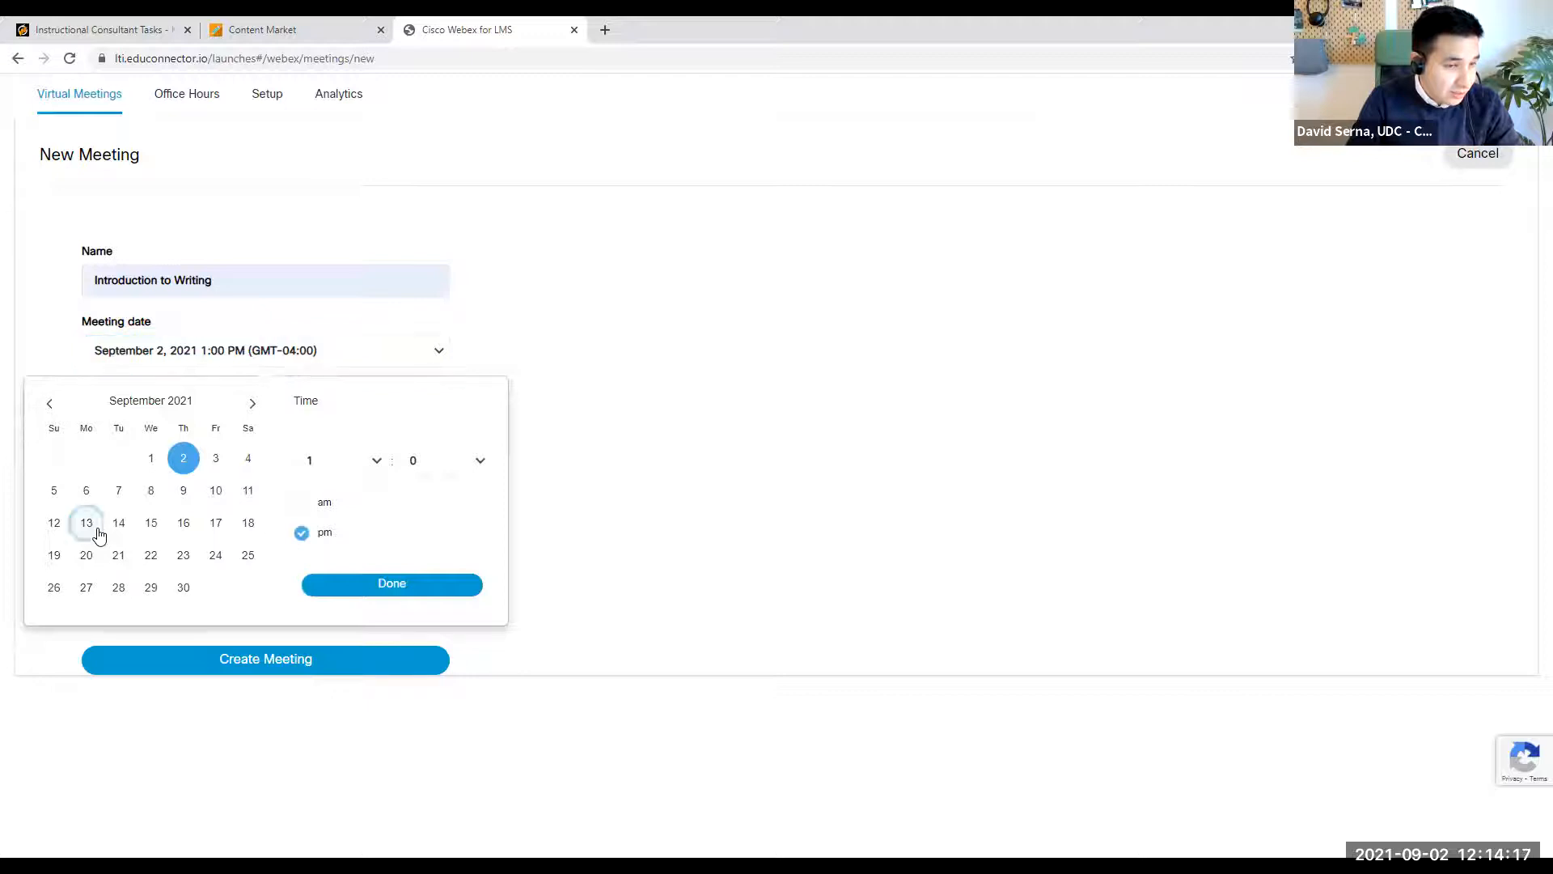
pyautogui.click(301, 503)
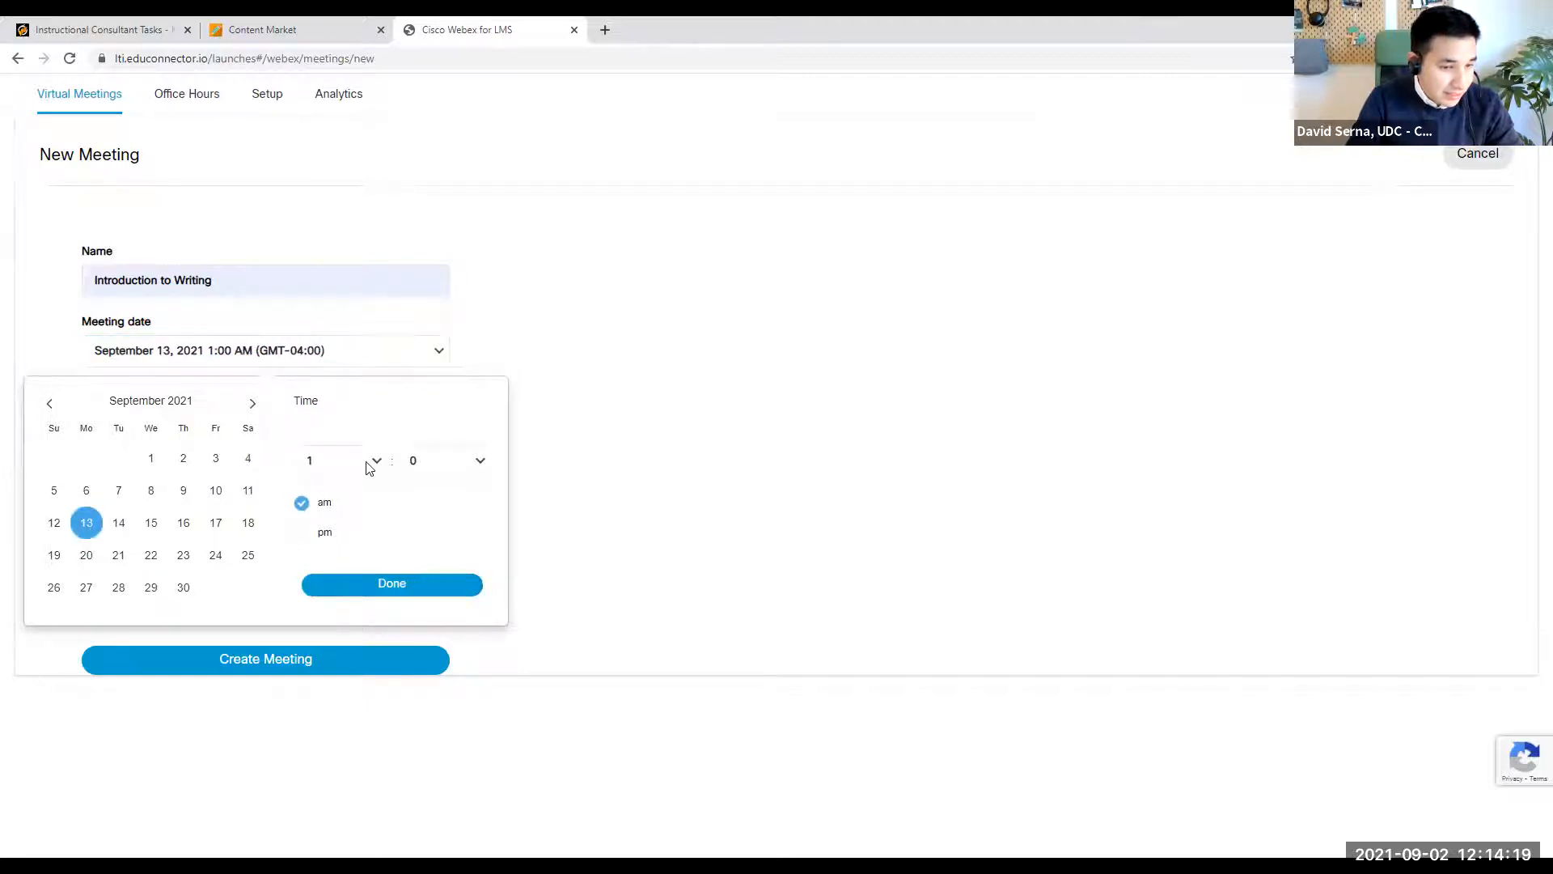
pyautogui.click(372, 461)
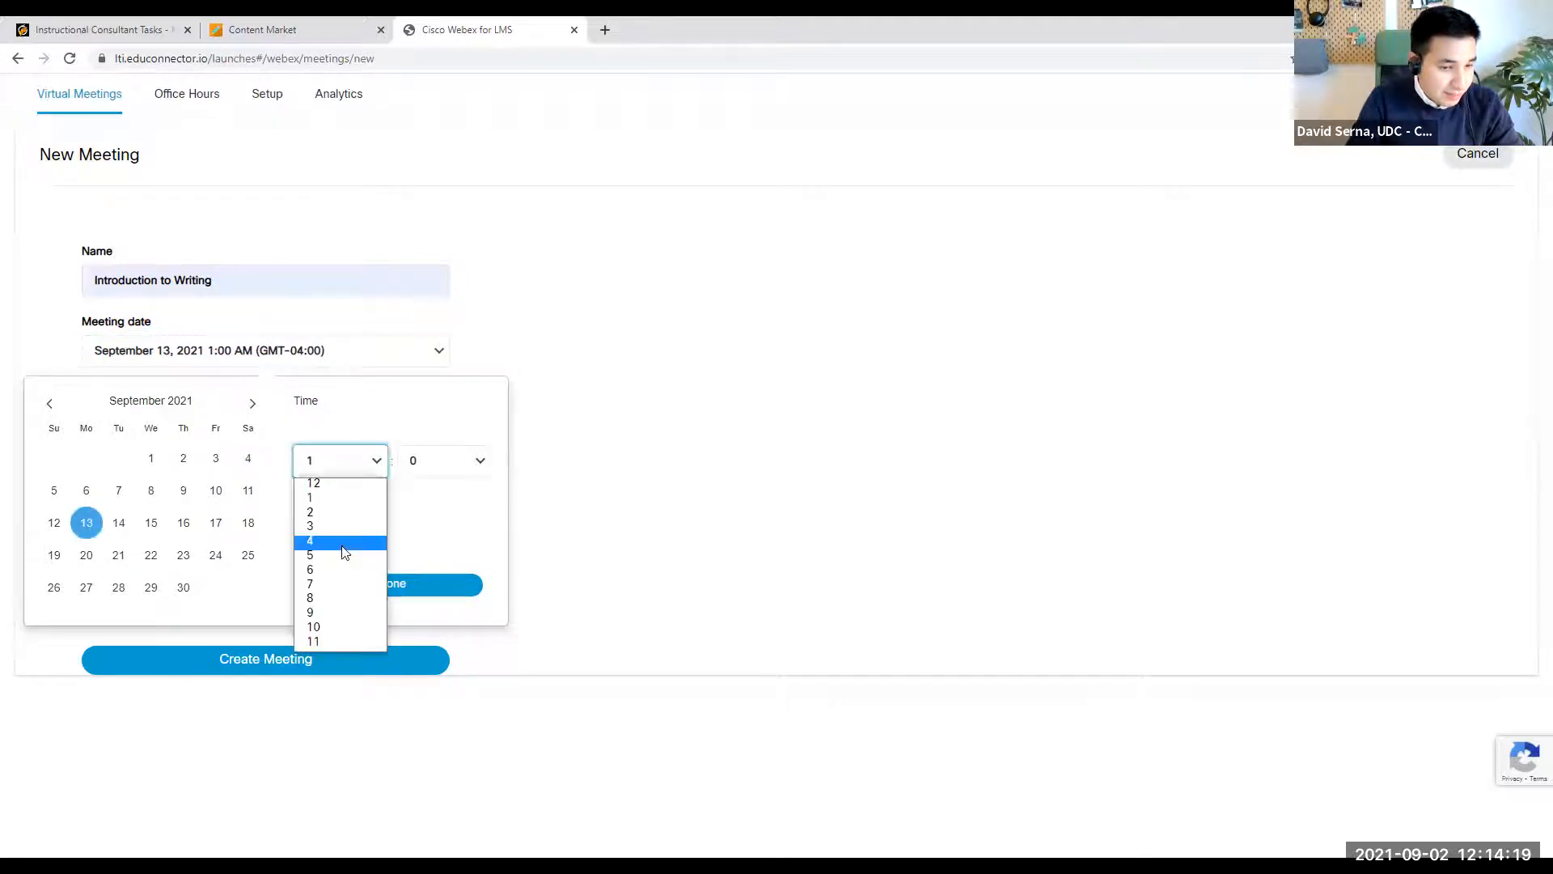
pyautogui.click(333, 642)
pyautogui.click(430, 589)
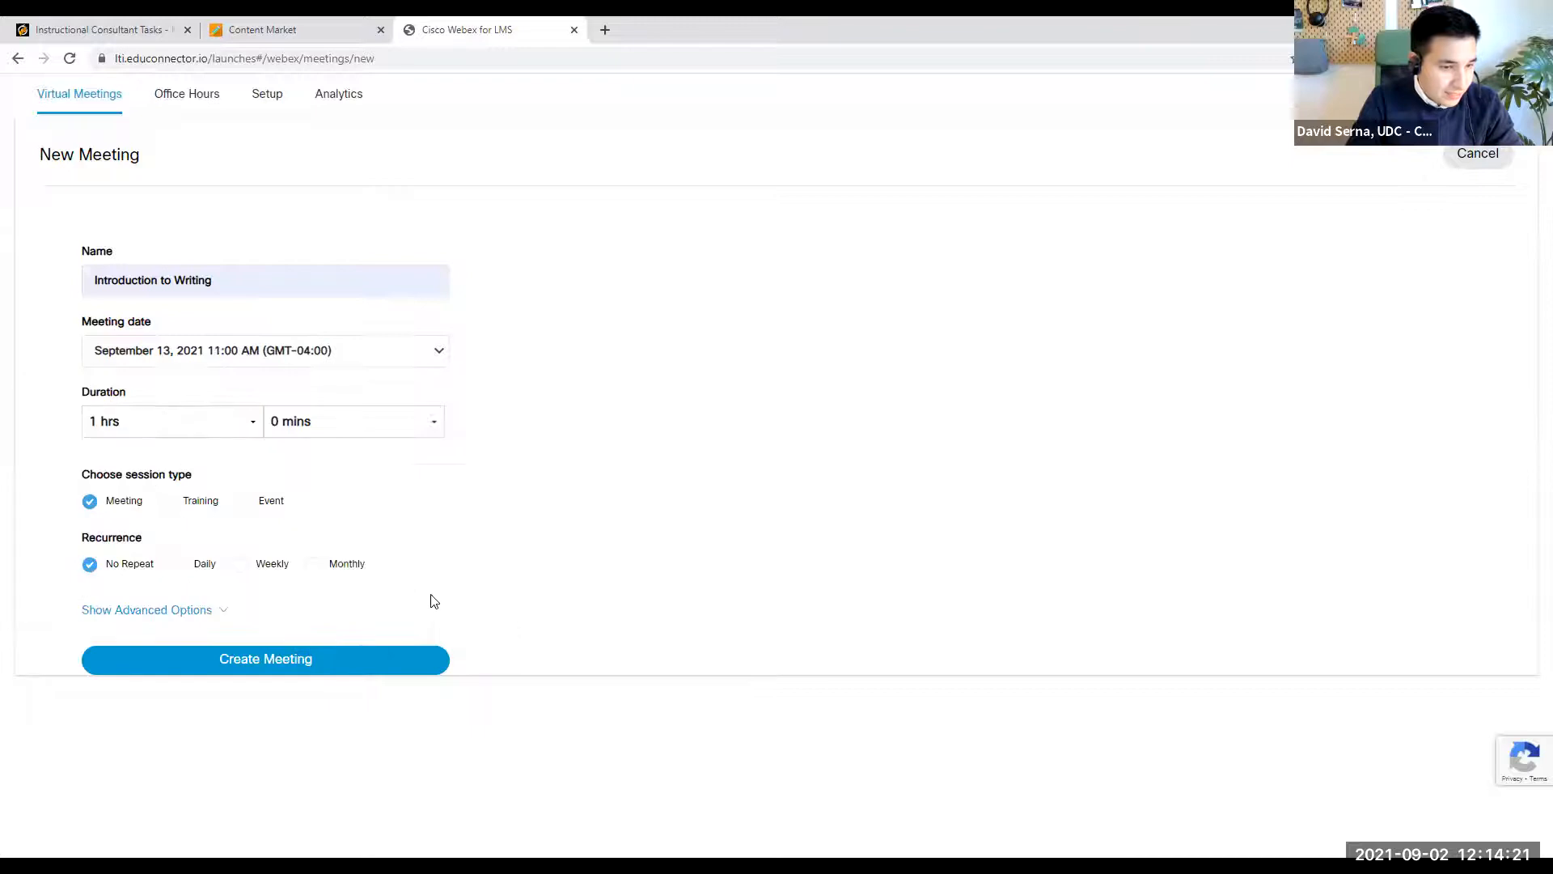
# - Set the duration to 1 hr 30 mins and repeat the meeting weekly on Monday and Wednesday
pyautogui.click(300, 418)
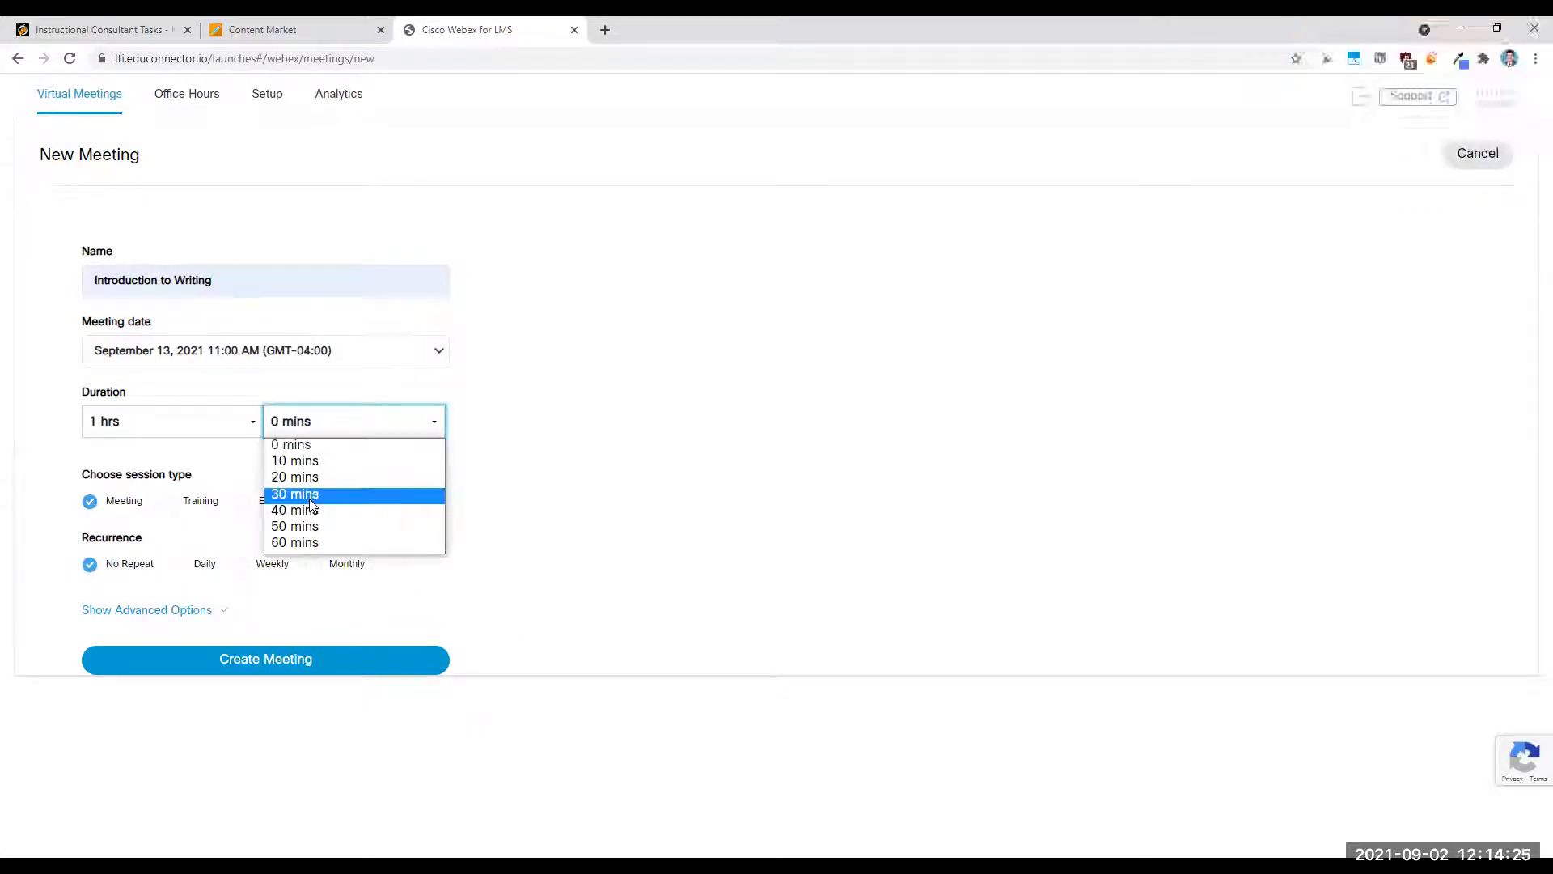
pyautogui.click(310, 496)
pyautogui.click(241, 565)
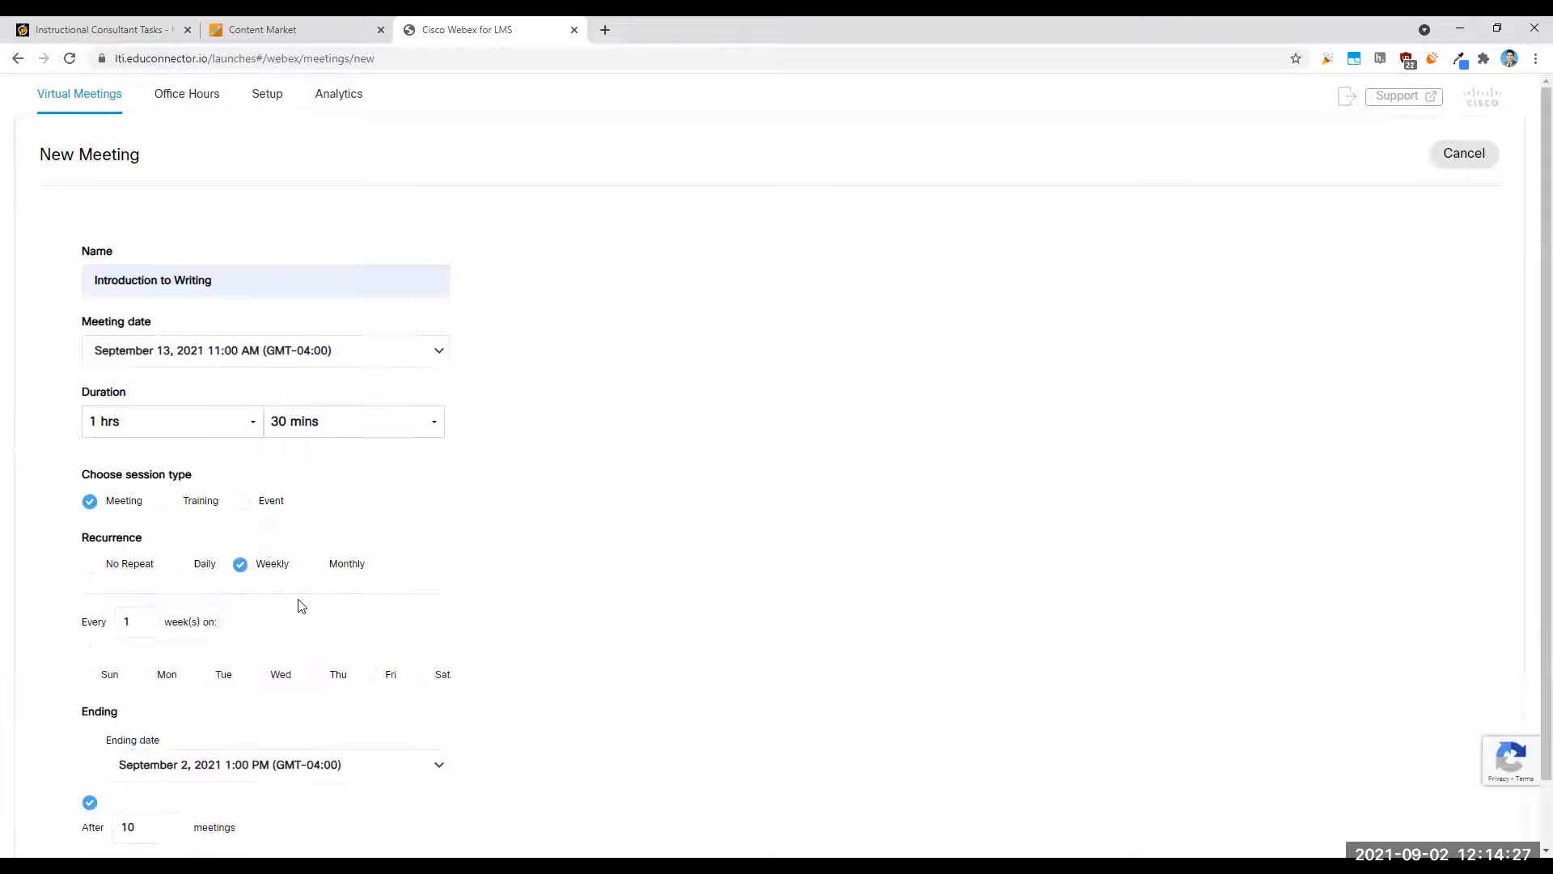
pyautogui.scroll(-1, 256, 599)
pyautogui.click(154, 607)
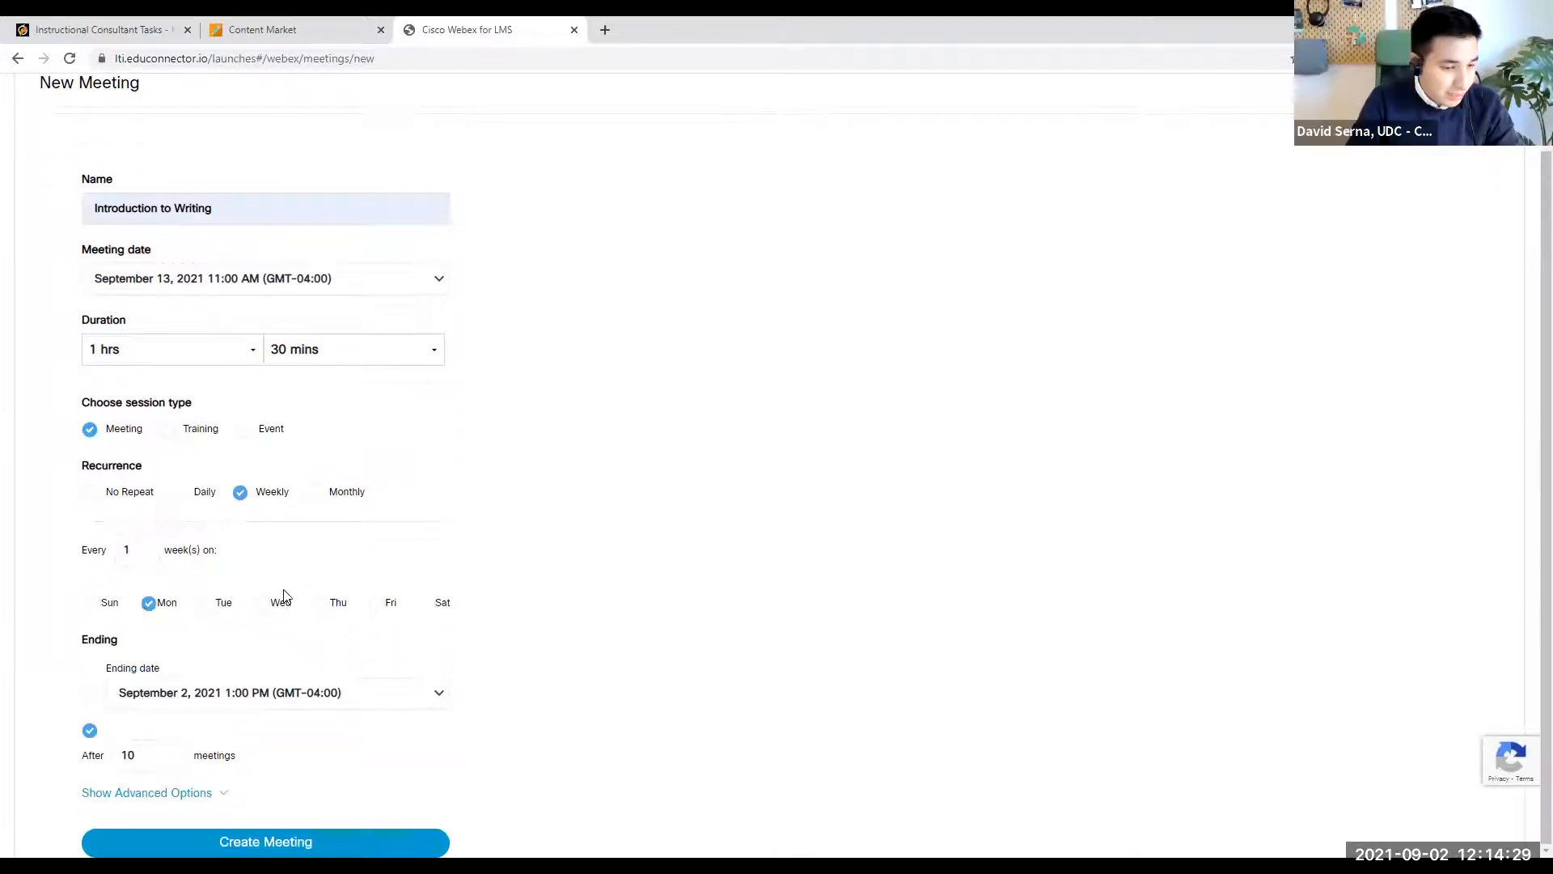
pyautogui.click(266, 604)
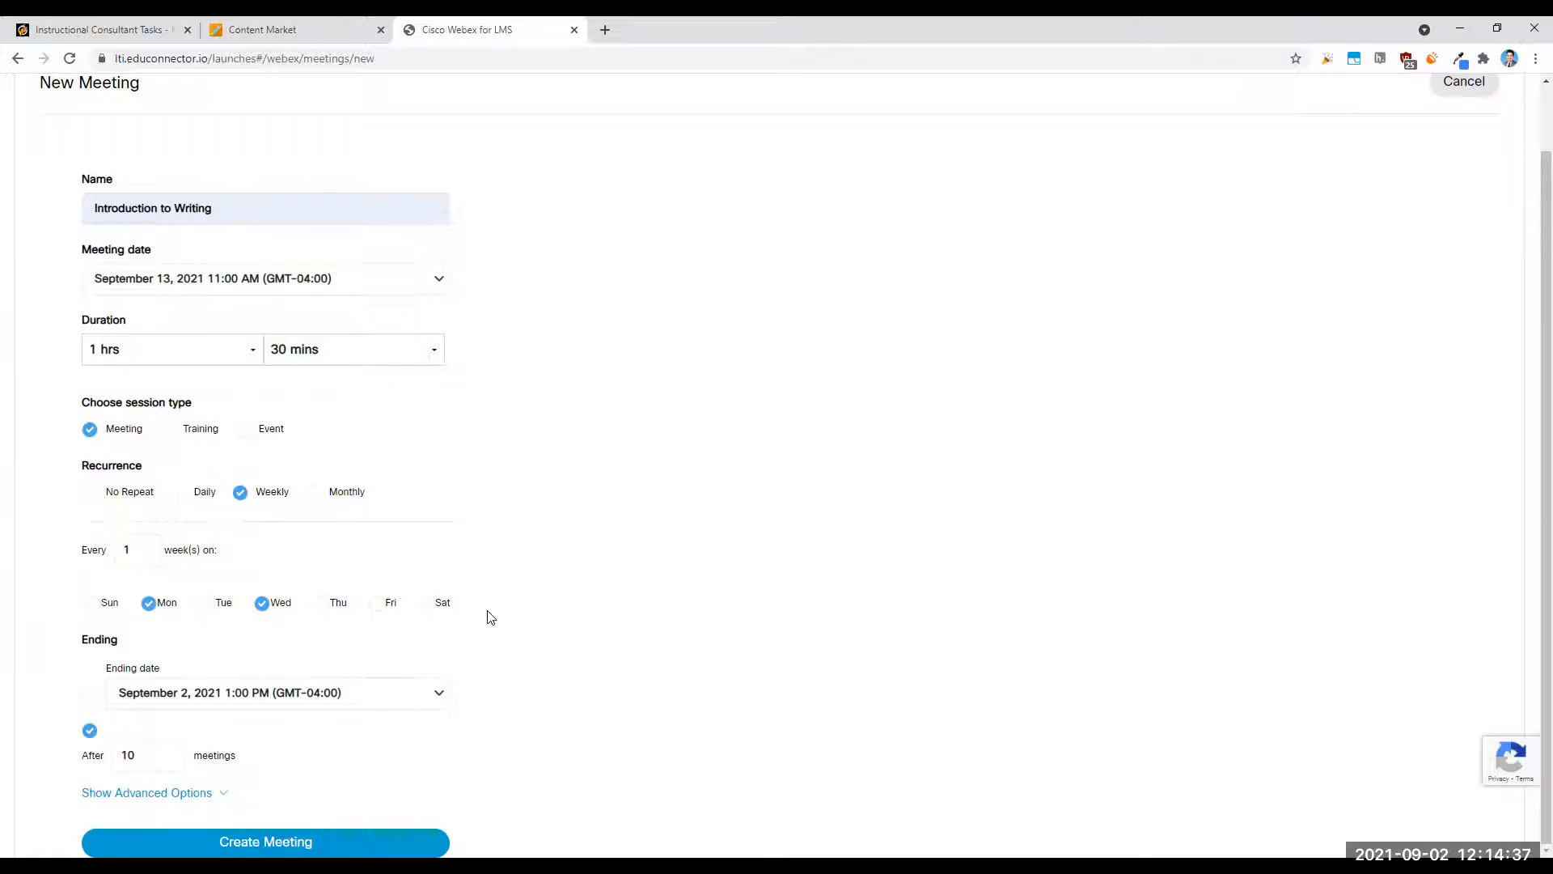
# - End the recurrence by date, on December 22, 2021 at 1:00 PM
pyautogui.click(90, 693)
pyautogui.click(341, 692)
pyautogui.click(421, 706)
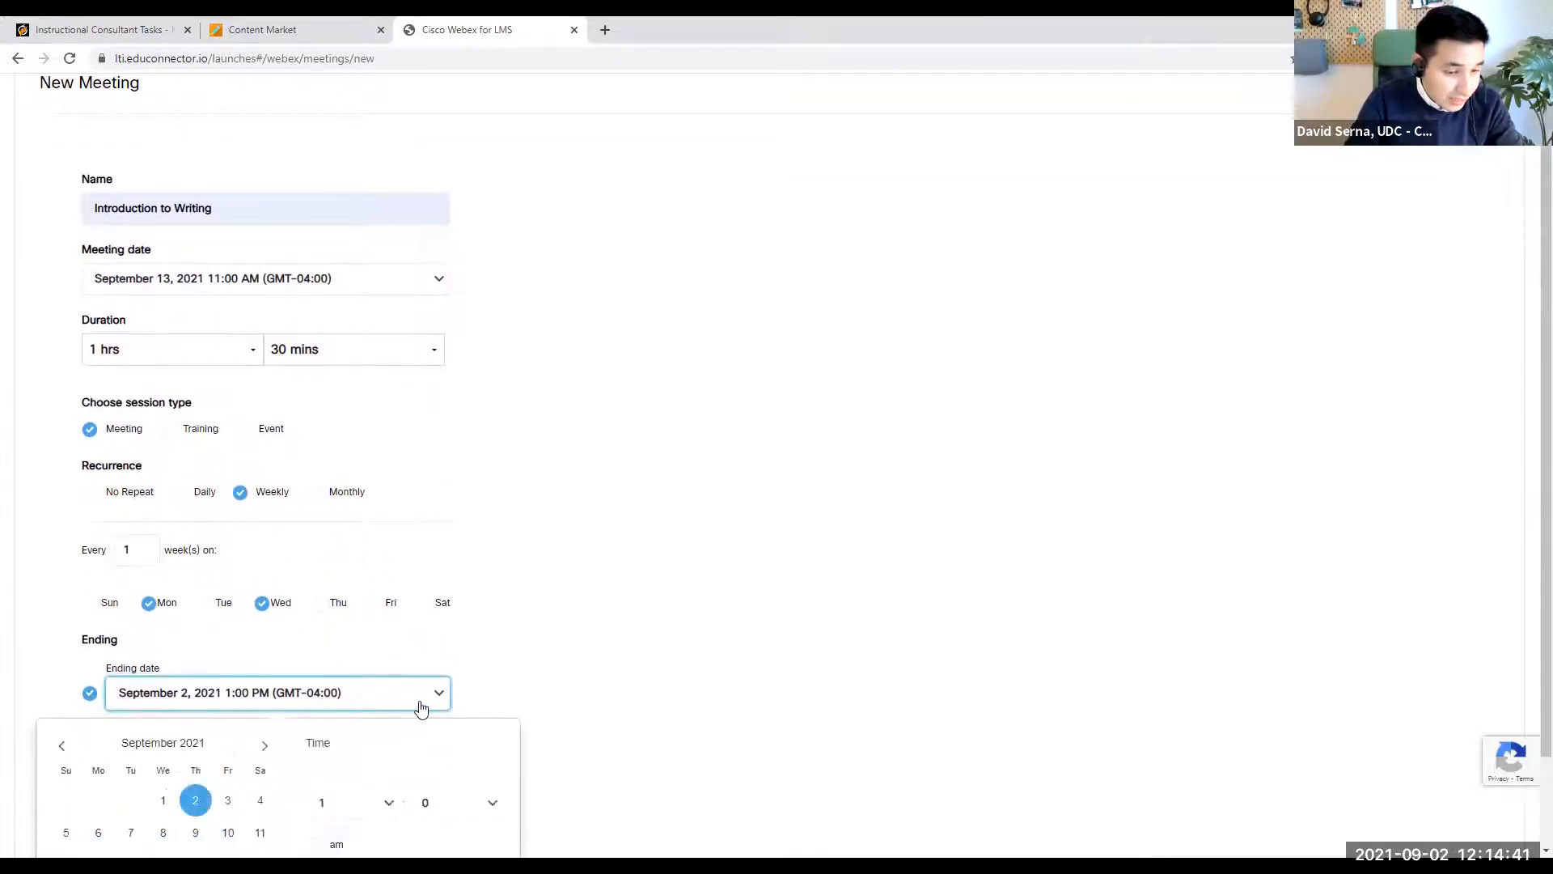
pyautogui.click(265, 635)
pyautogui.click(264, 636)
pyautogui.click(265, 635)
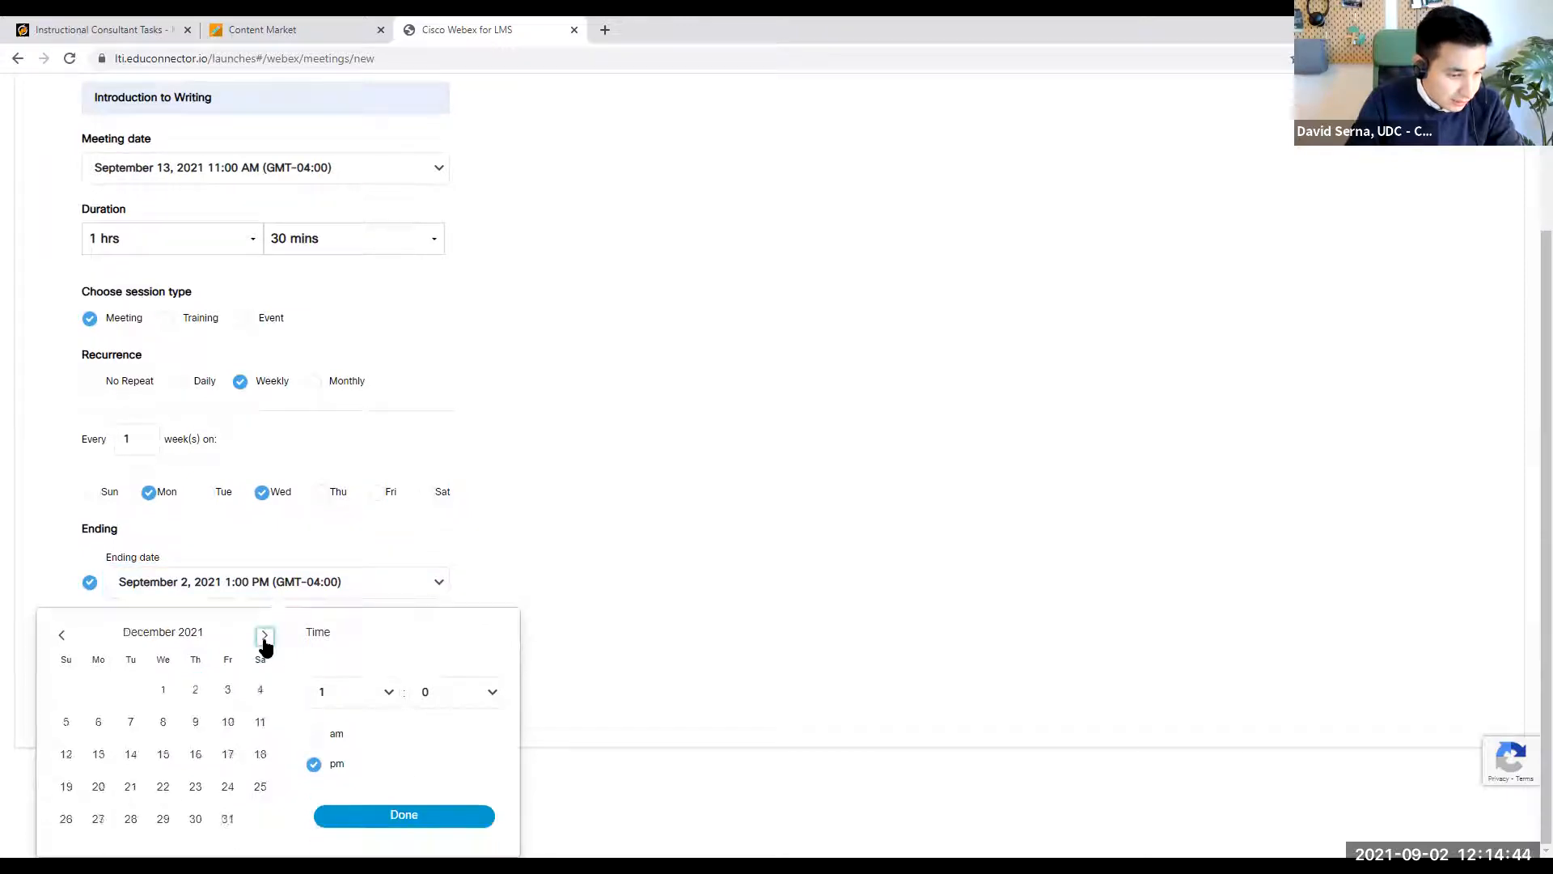
pyautogui.click(164, 789)
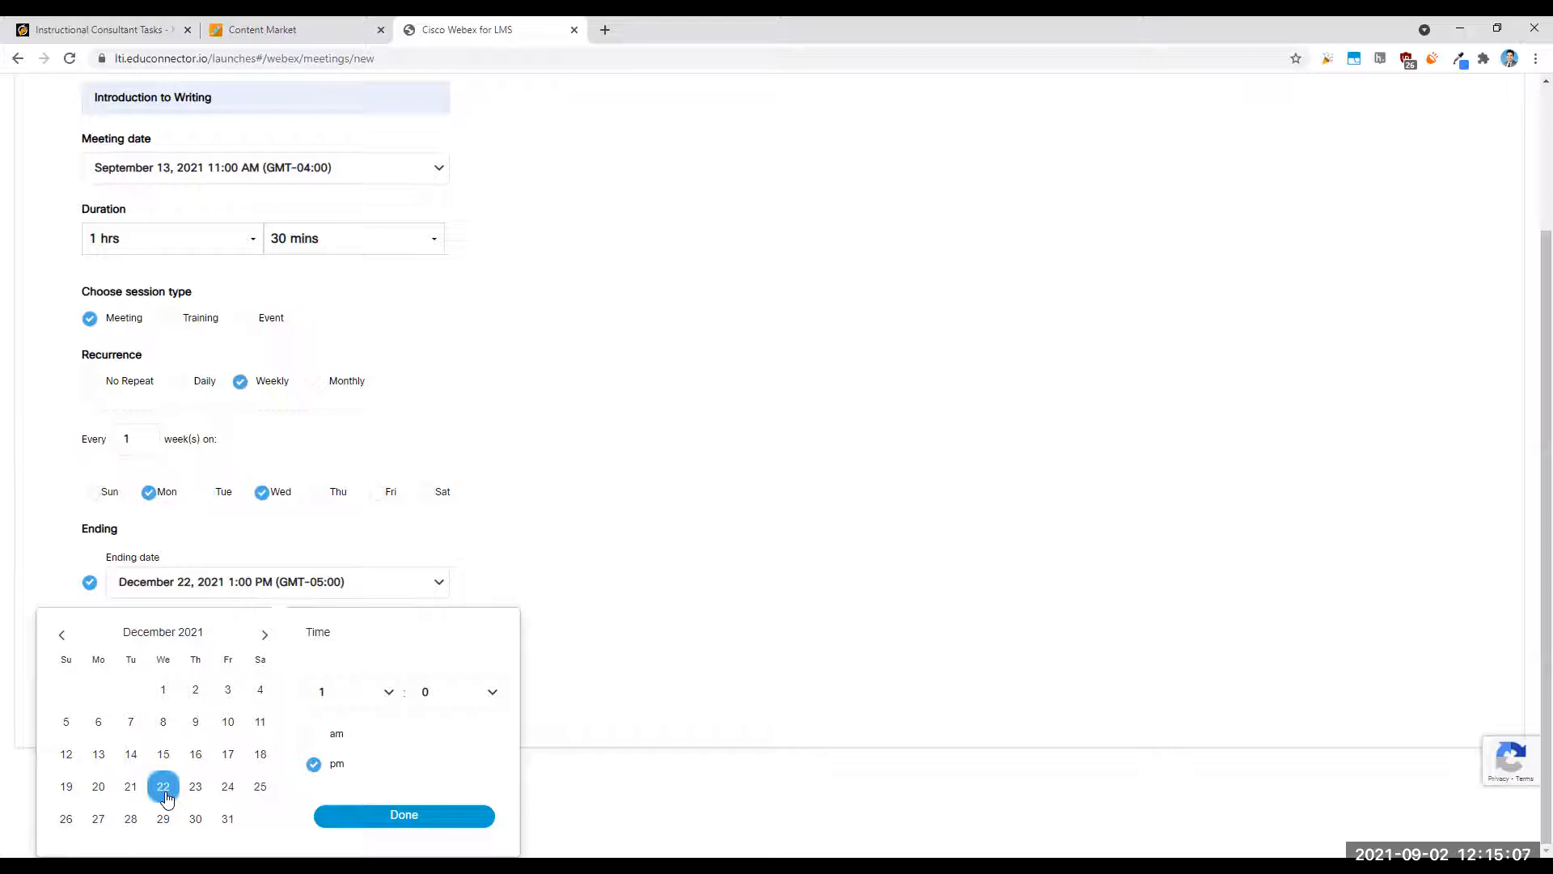
pyautogui.click(389, 695)
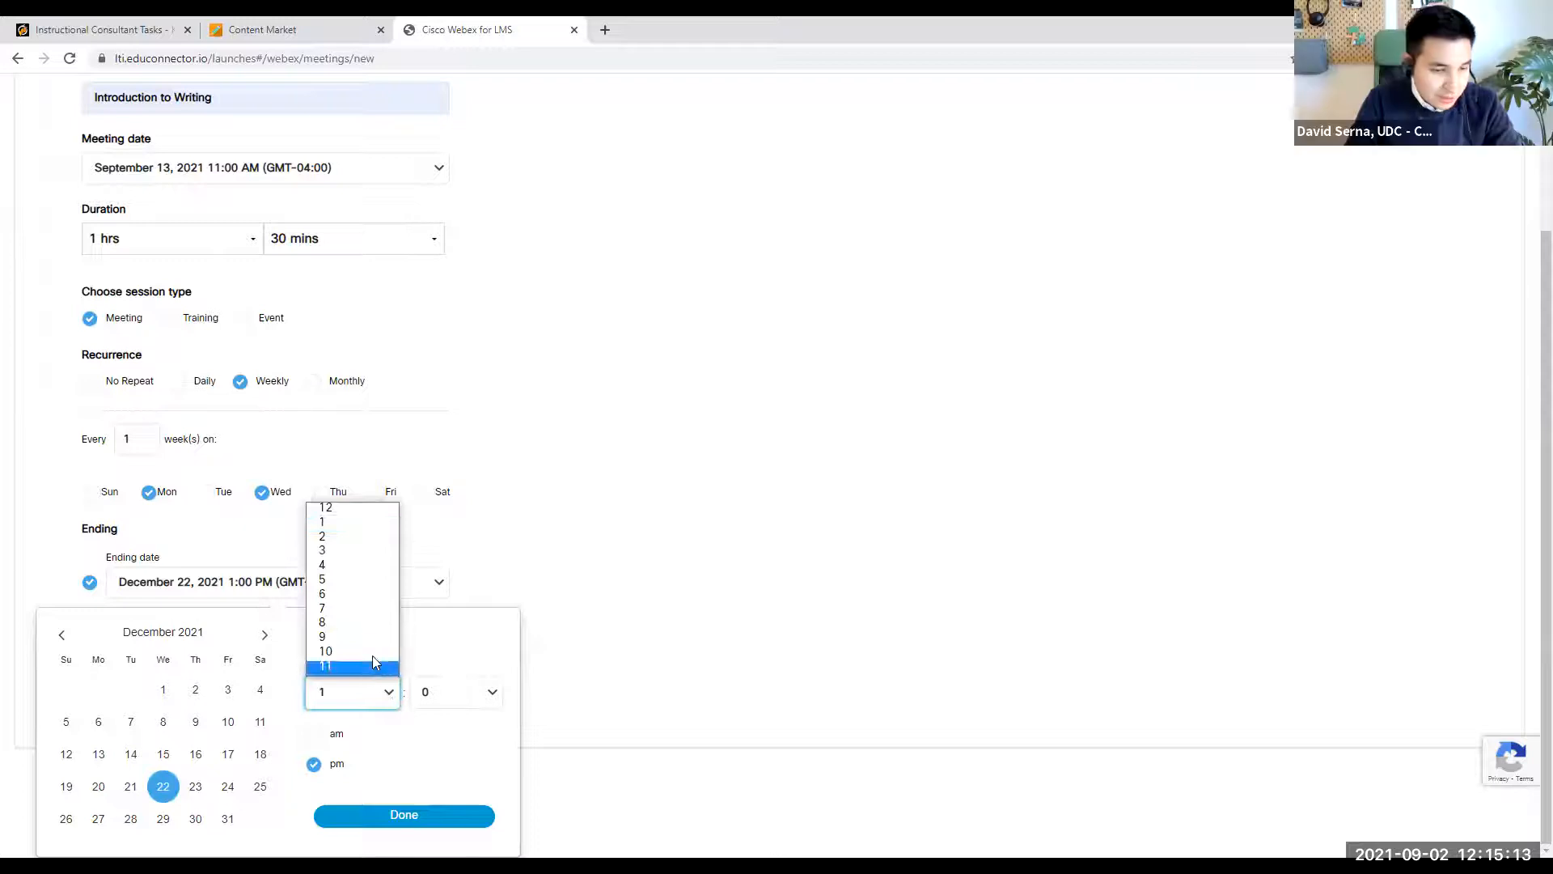
pyautogui.click(352, 508)
pyautogui.click(389, 692)
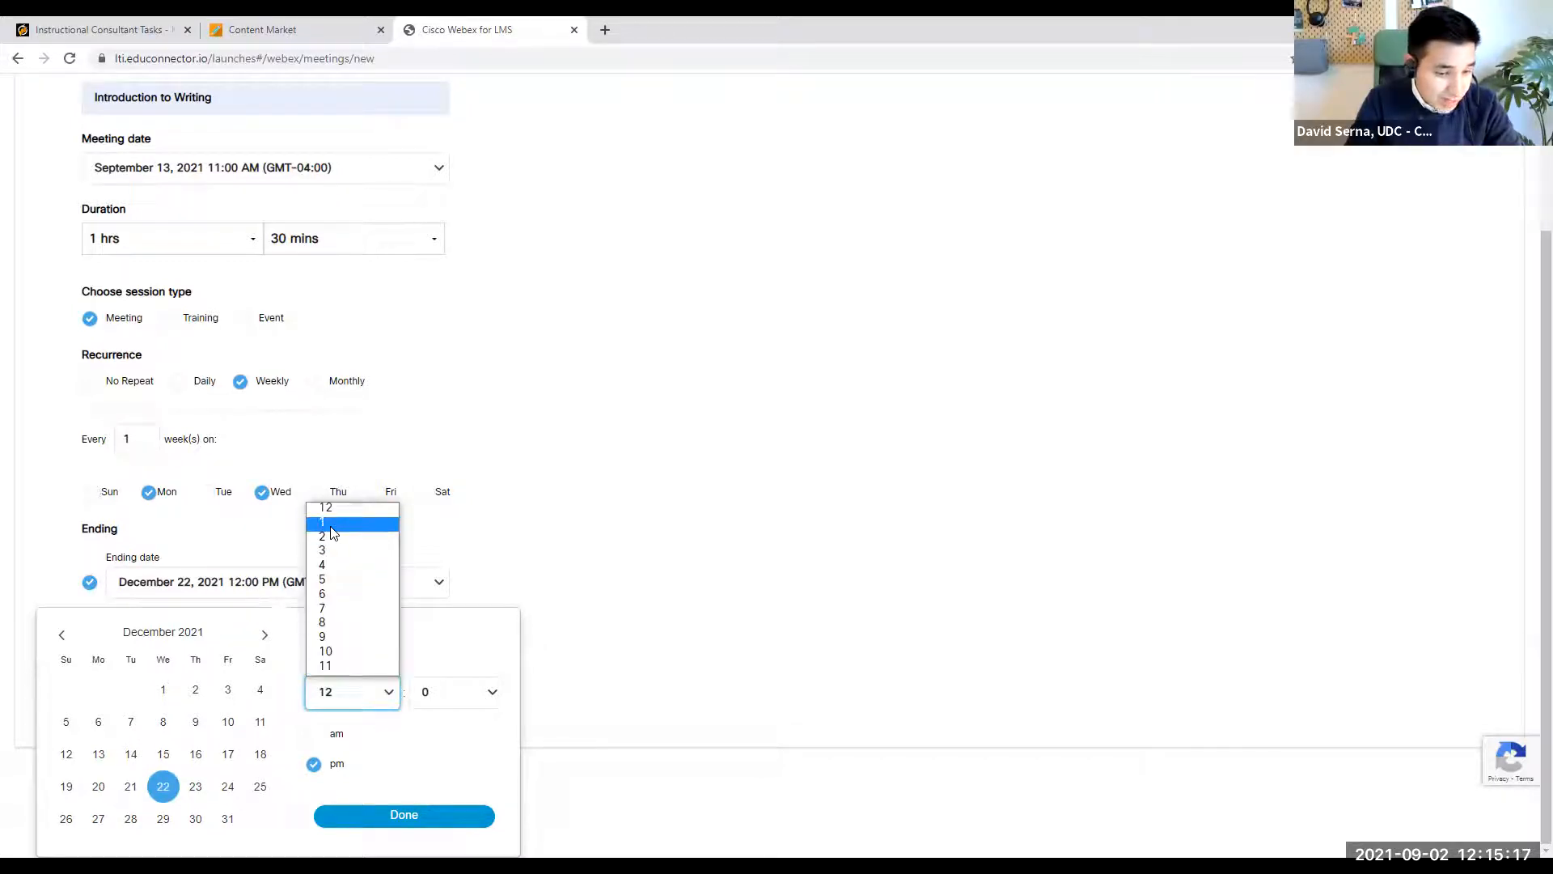
pyautogui.click(339, 522)
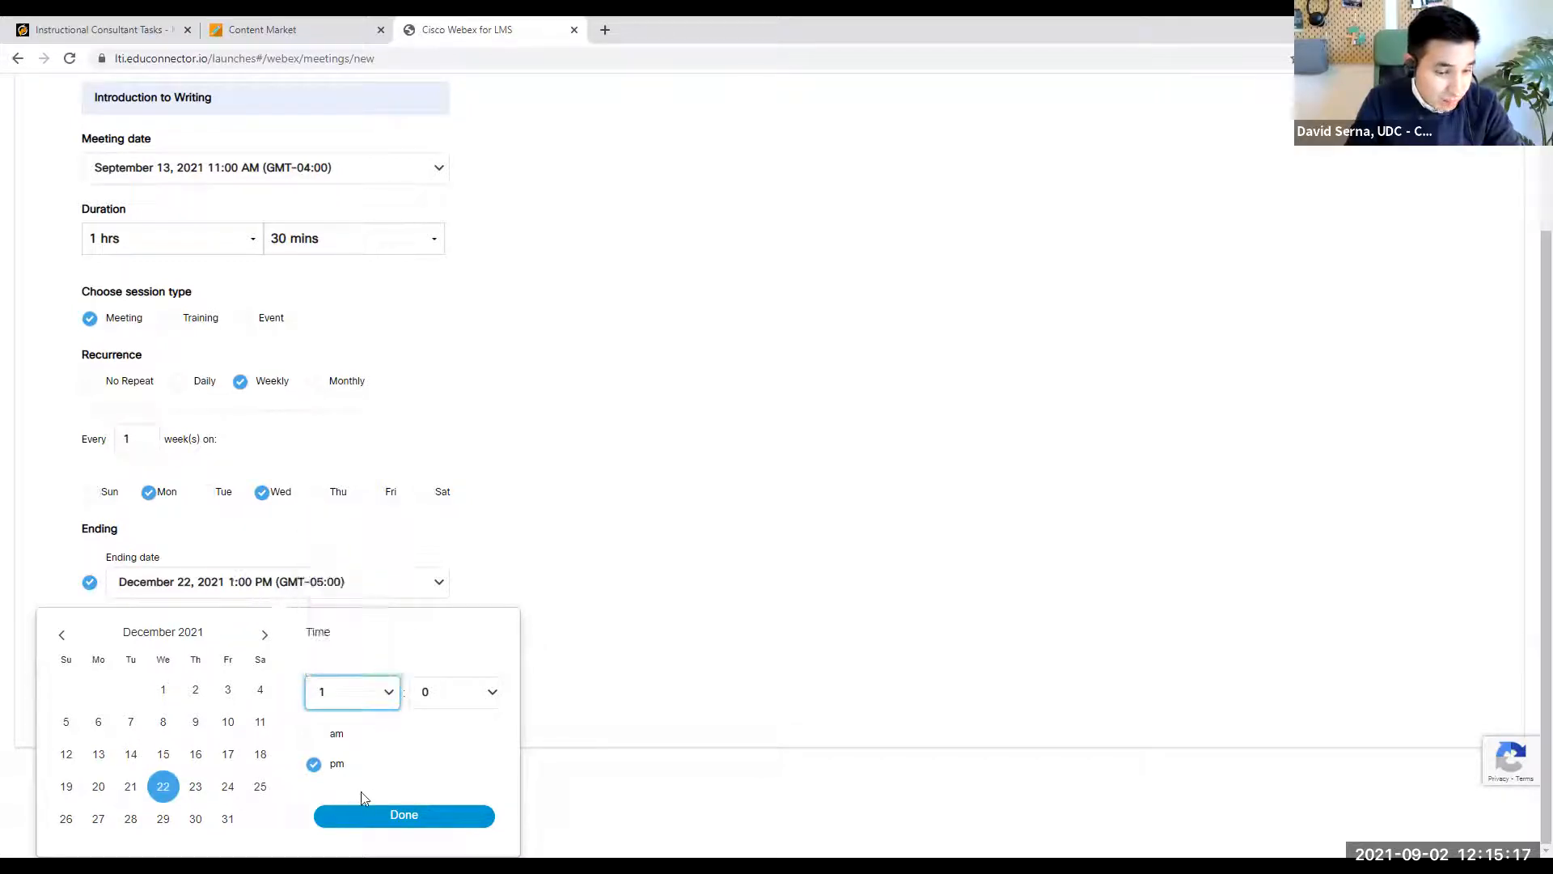
pyautogui.click(391, 824)
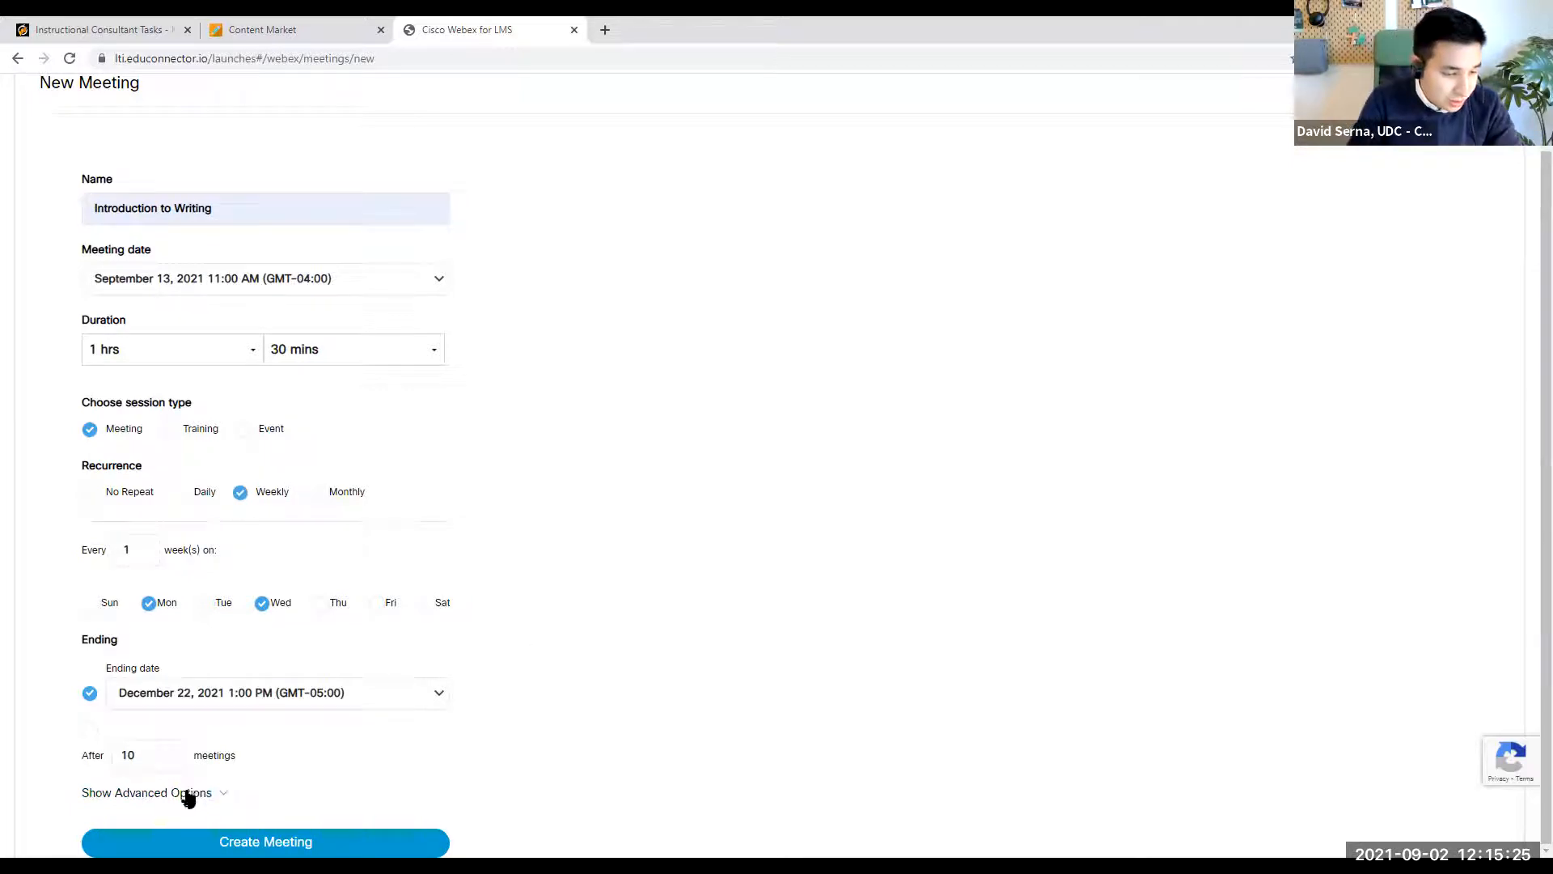
# - In the advanced options, lock the meeting automatically 10 minutes after it starts and enable automatic recording at the start
pyautogui.click(221, 797)
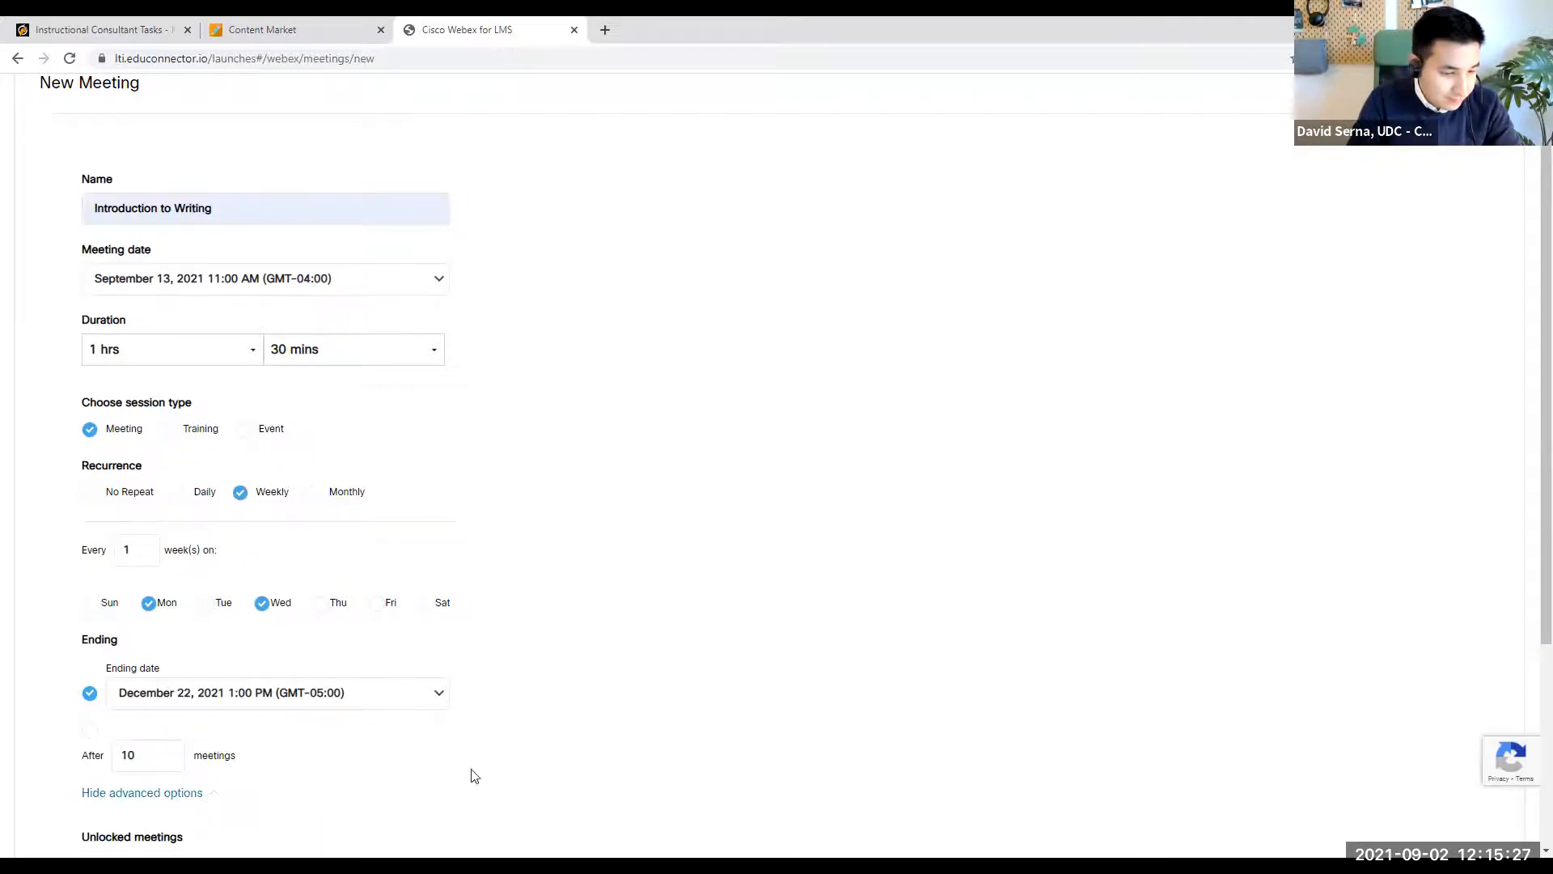
pyautogui.scroll(-4, 518, 760)
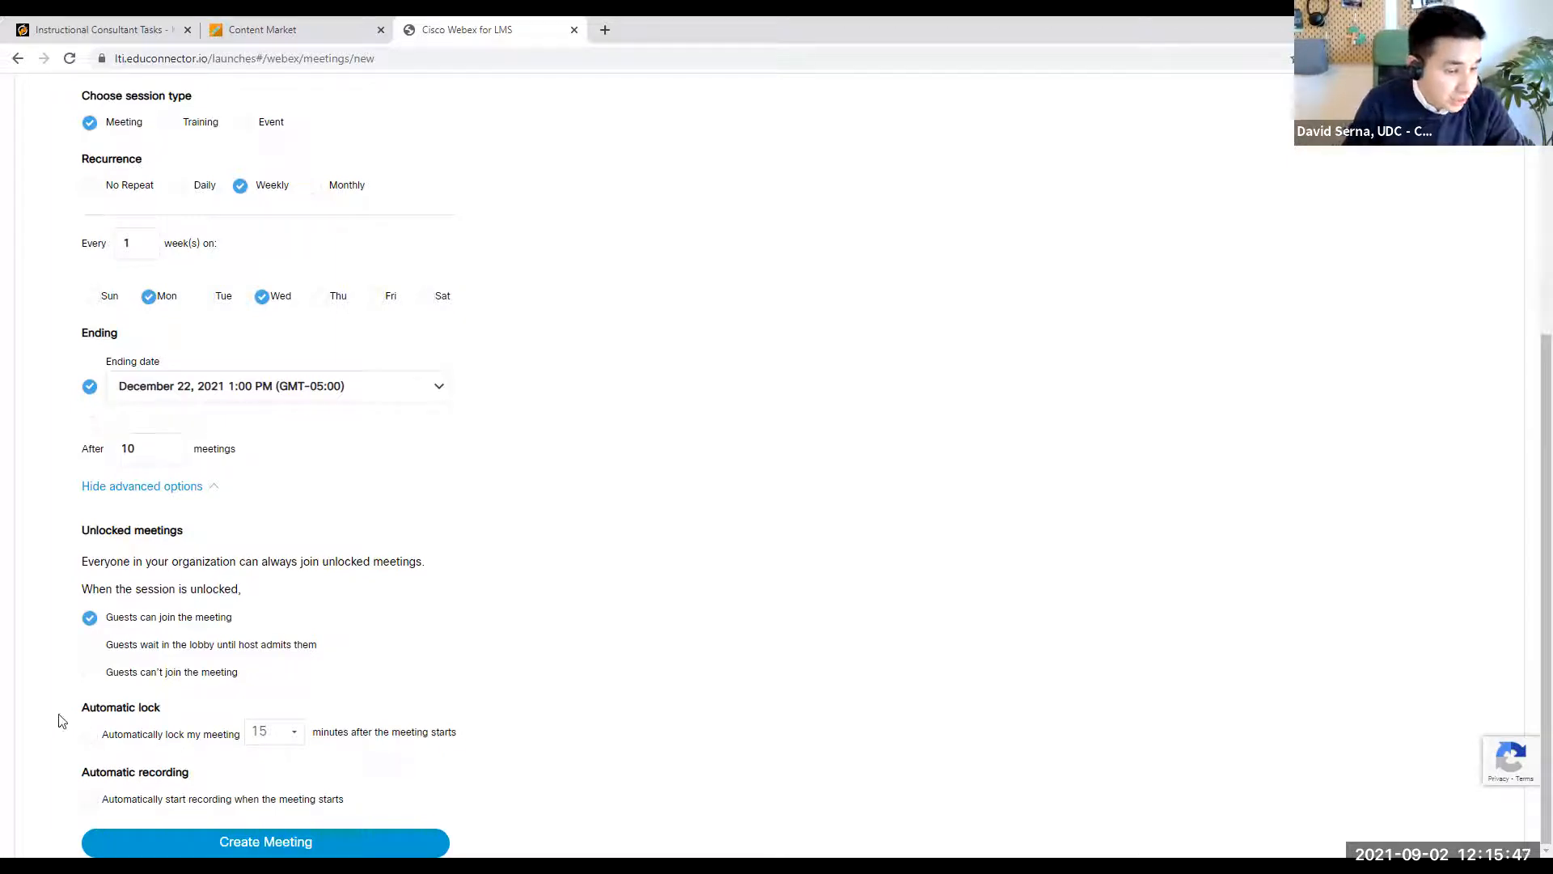
pyautogui.click(90, 734)
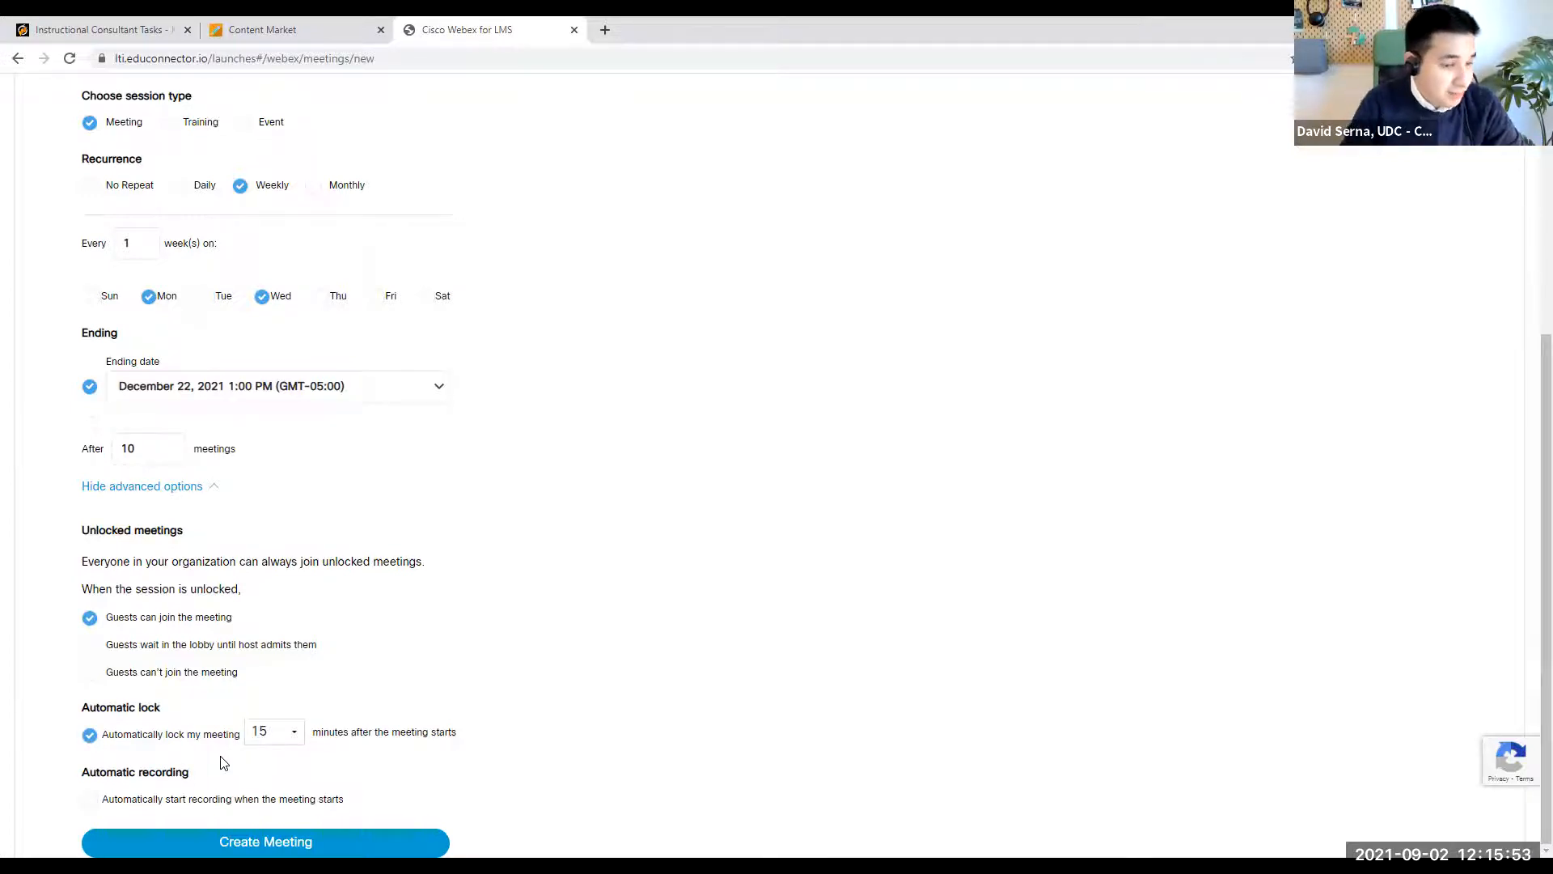
pyautogui.click(286, 736)
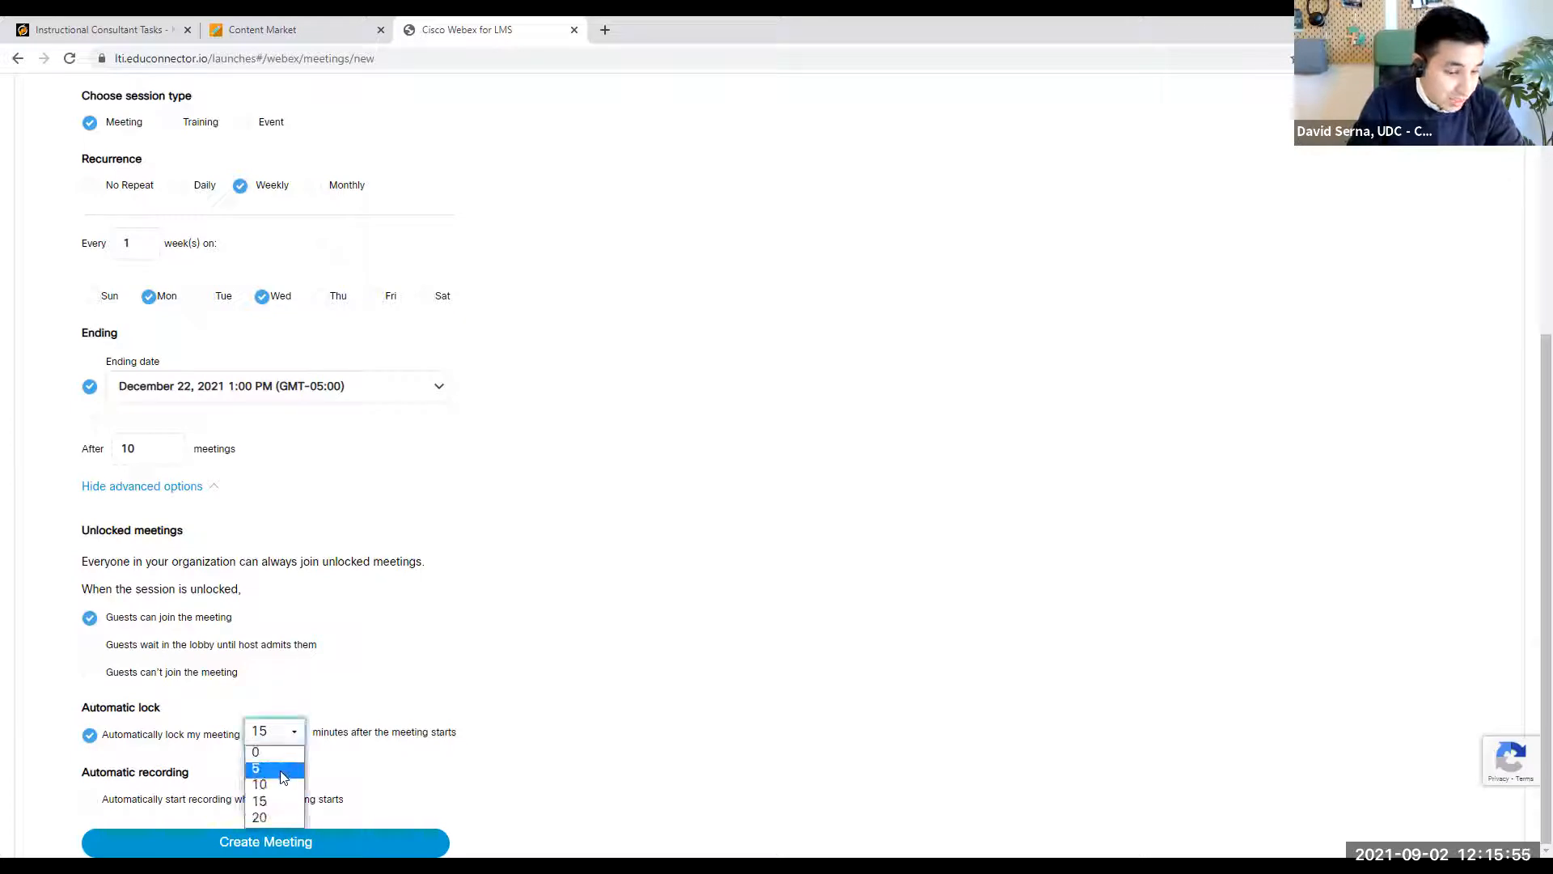
pyautogui.click(292, 786)
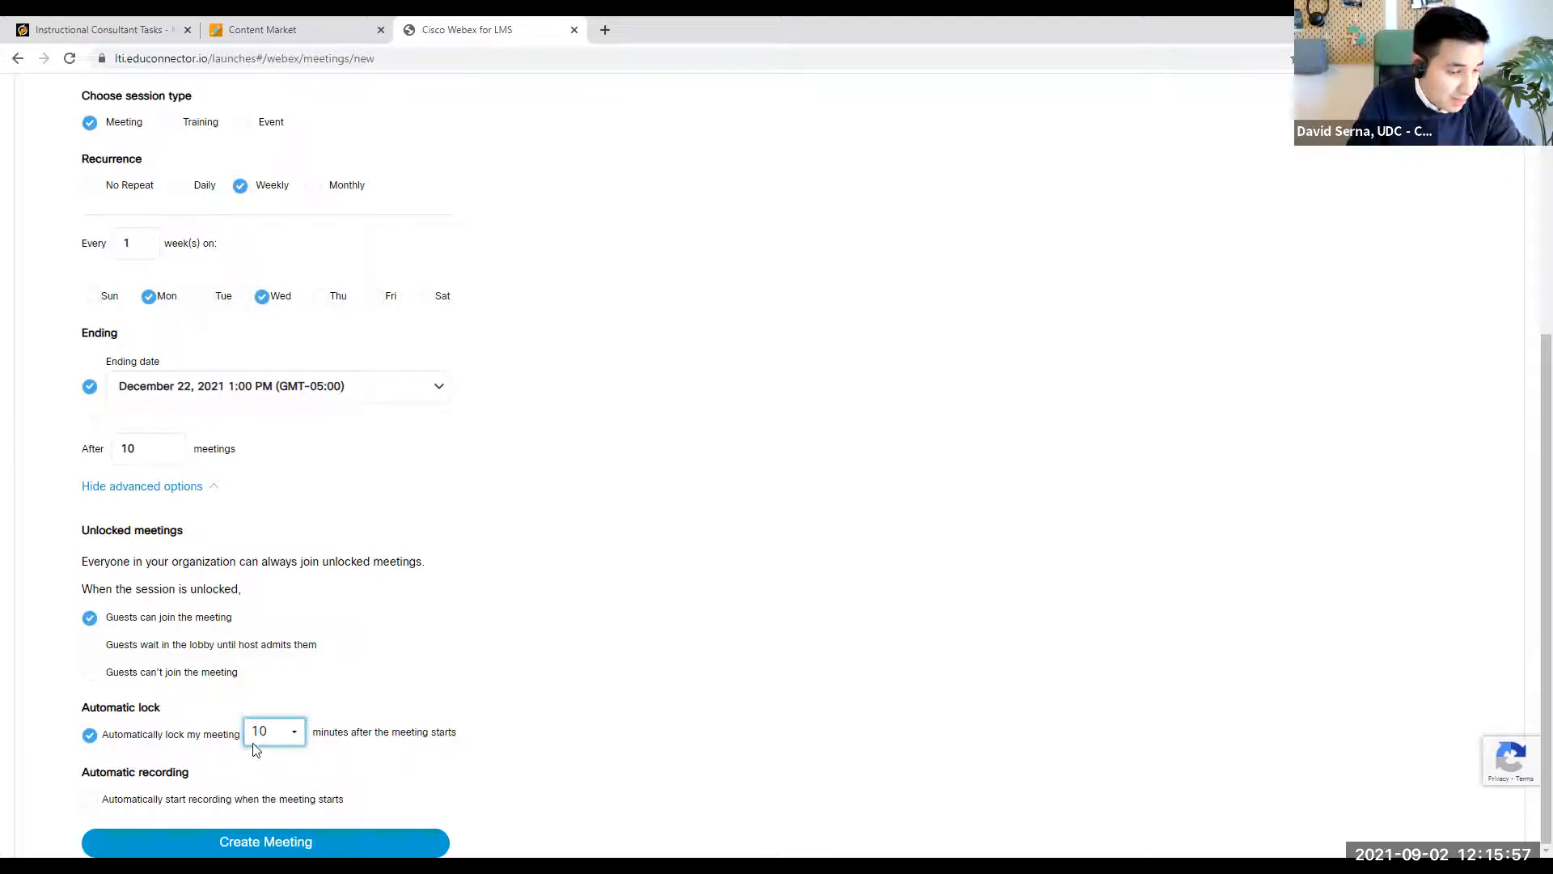
pyautogui.click(90, 801)
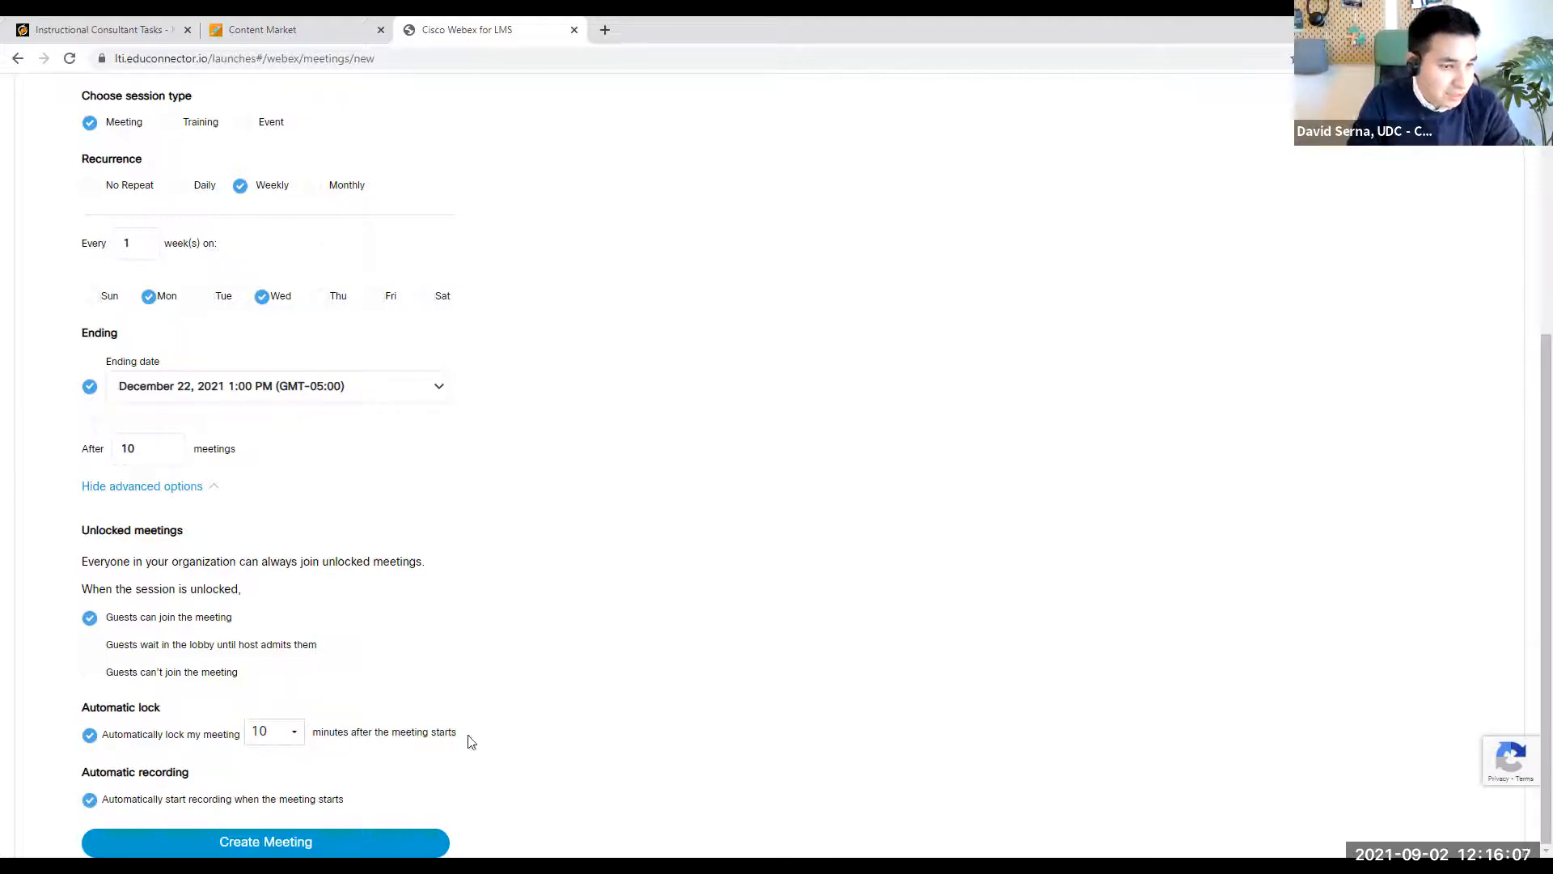
# - Create the recurring meeting and look through its sessions in the upcoming list
pyautogui.click(233, 844)
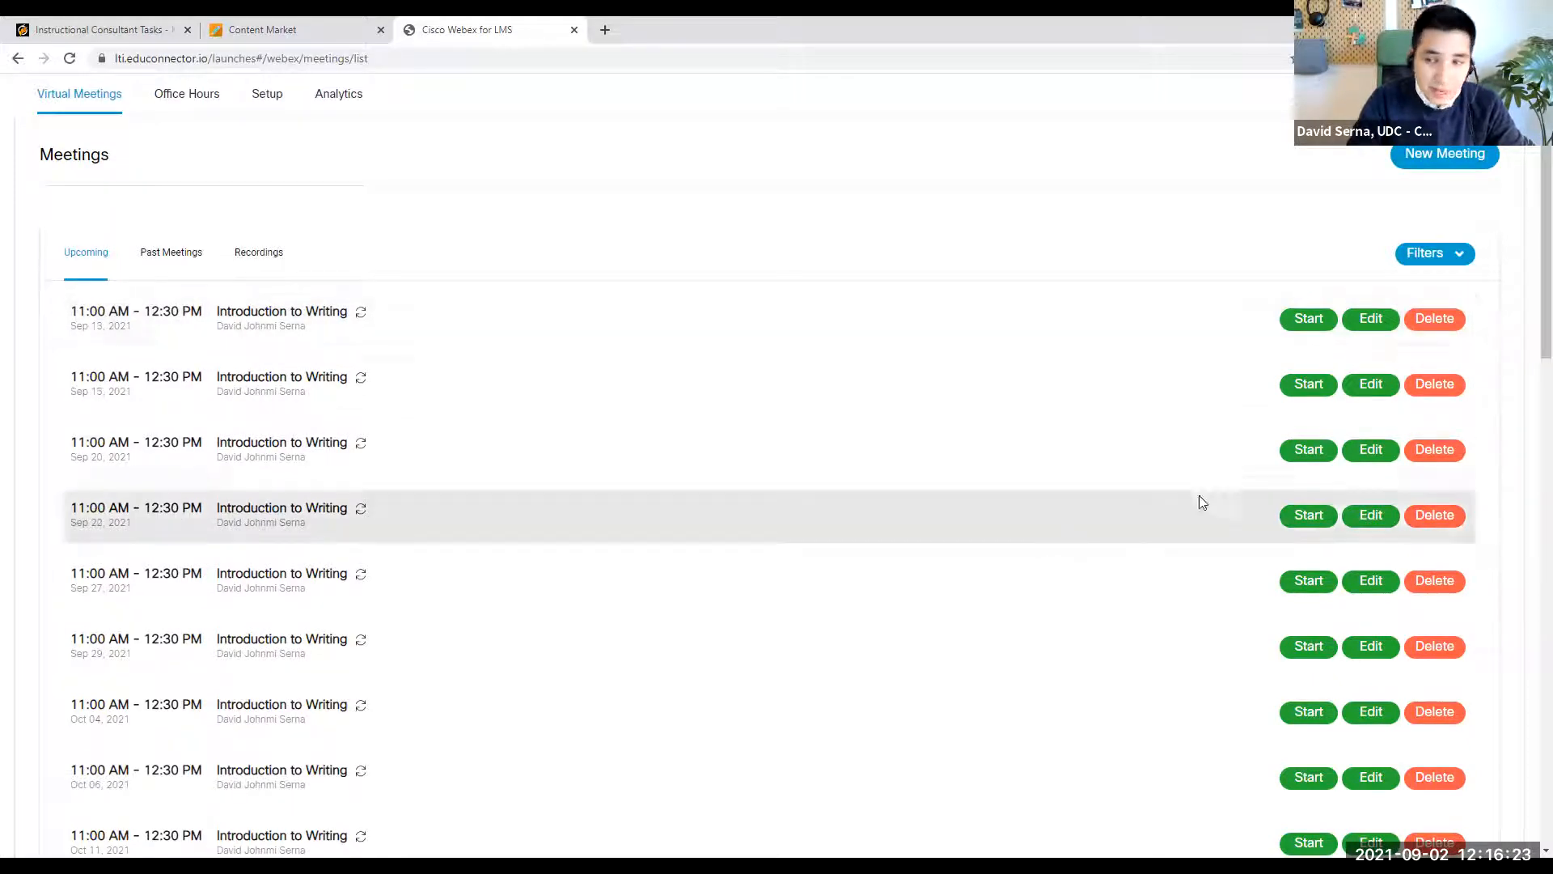
pyautogui.scroll(-1, 1313, 448)
pyautogui.scroll(-11, 1316, 450)
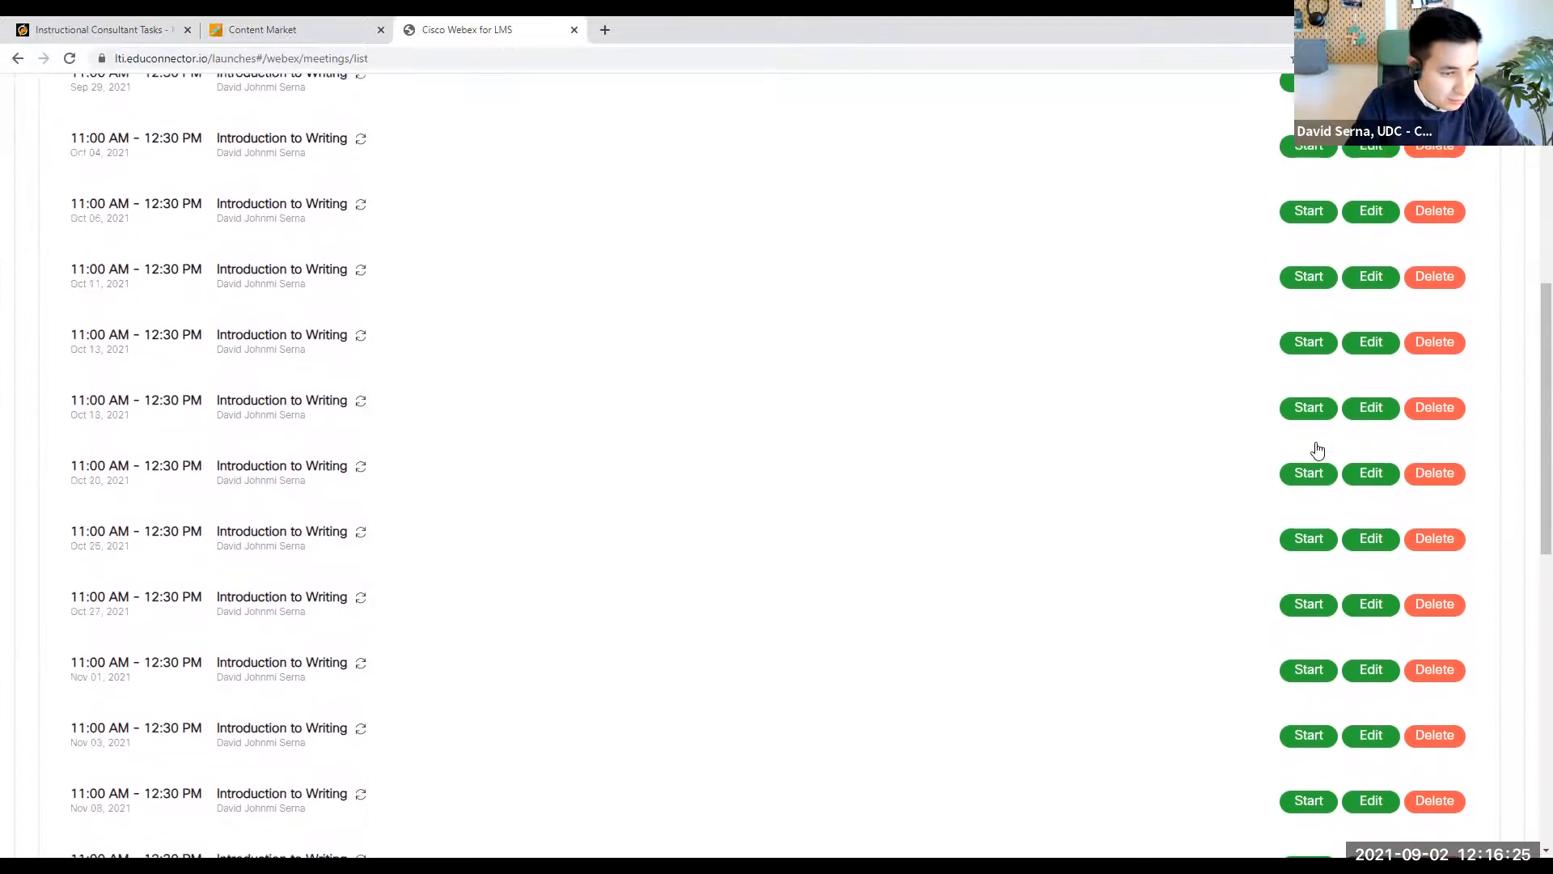
pyautogui.scroll(-5, 1316, 445)
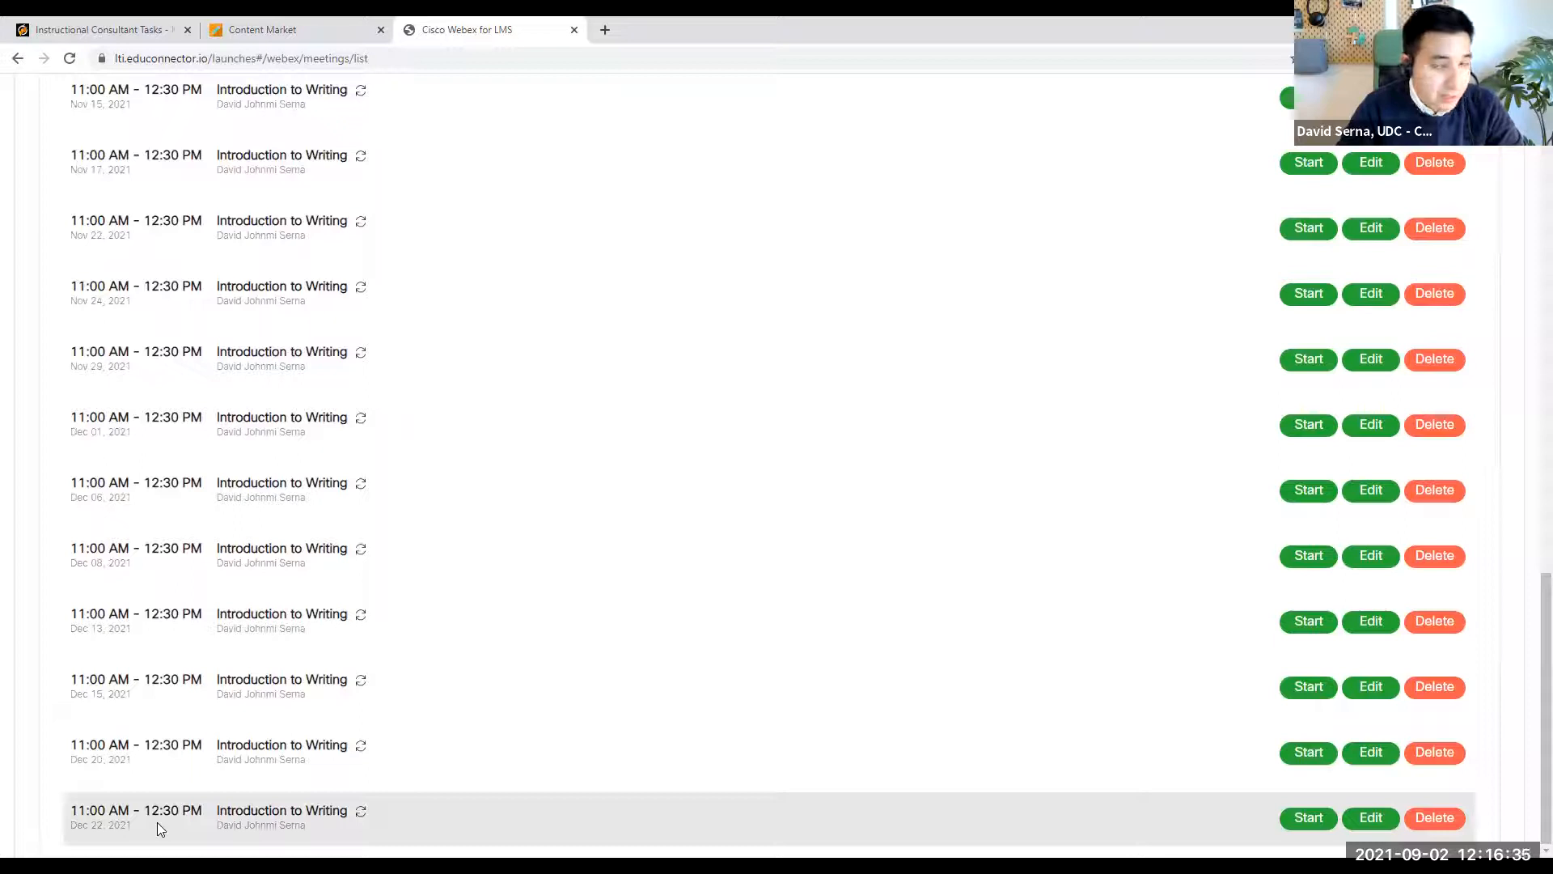
pyautogui.scroll(2, 1454, 304)
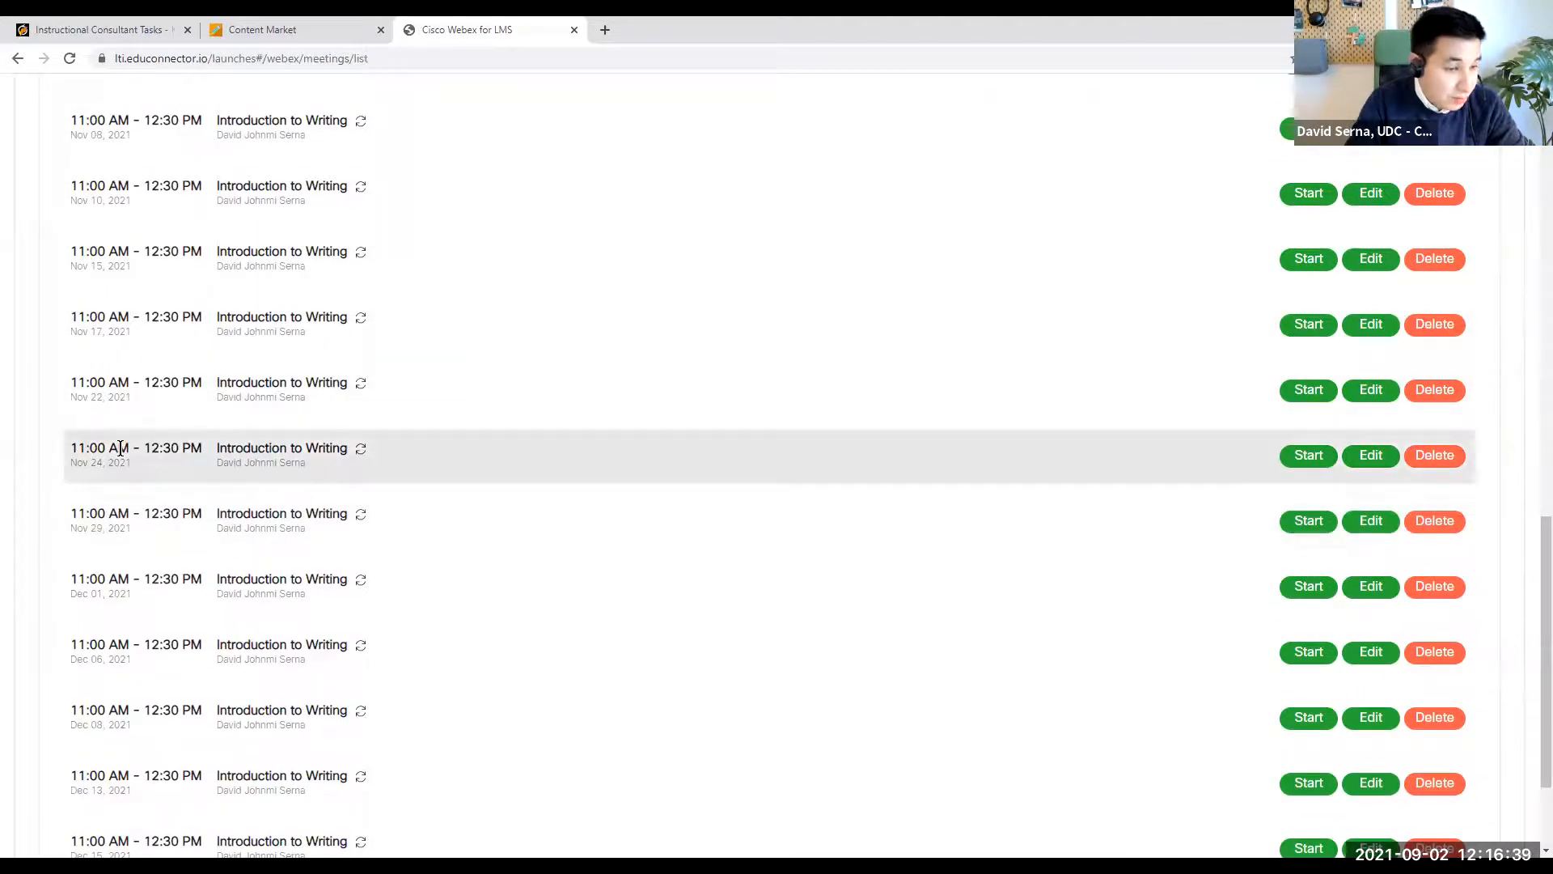
pyautogui.click(1437, 458)
pyautogui.click(844, 377)
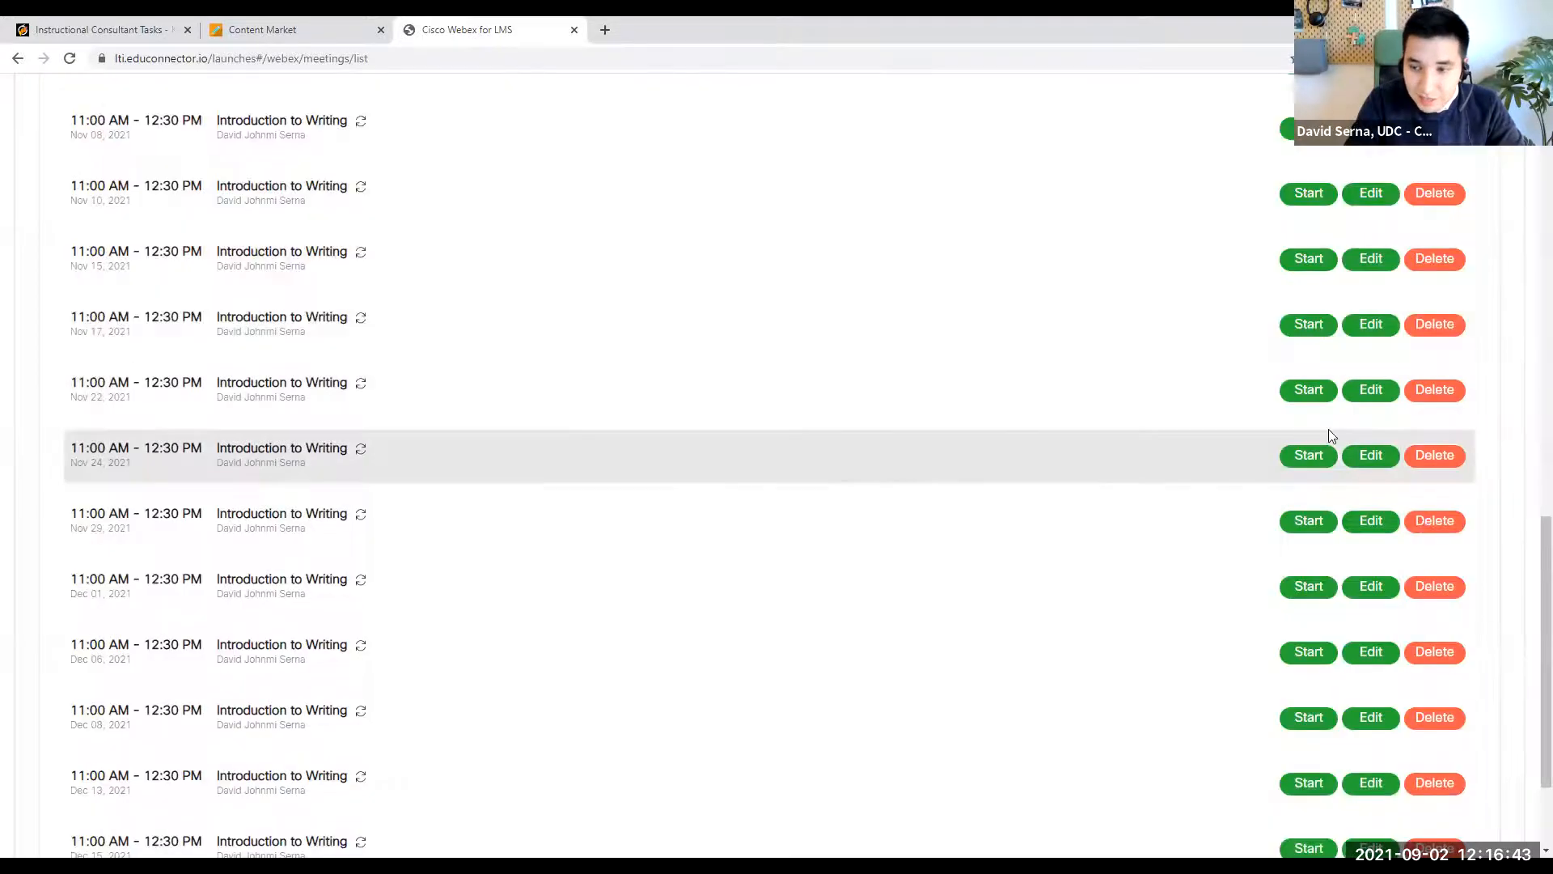
pyautogui.click(1357, 465)
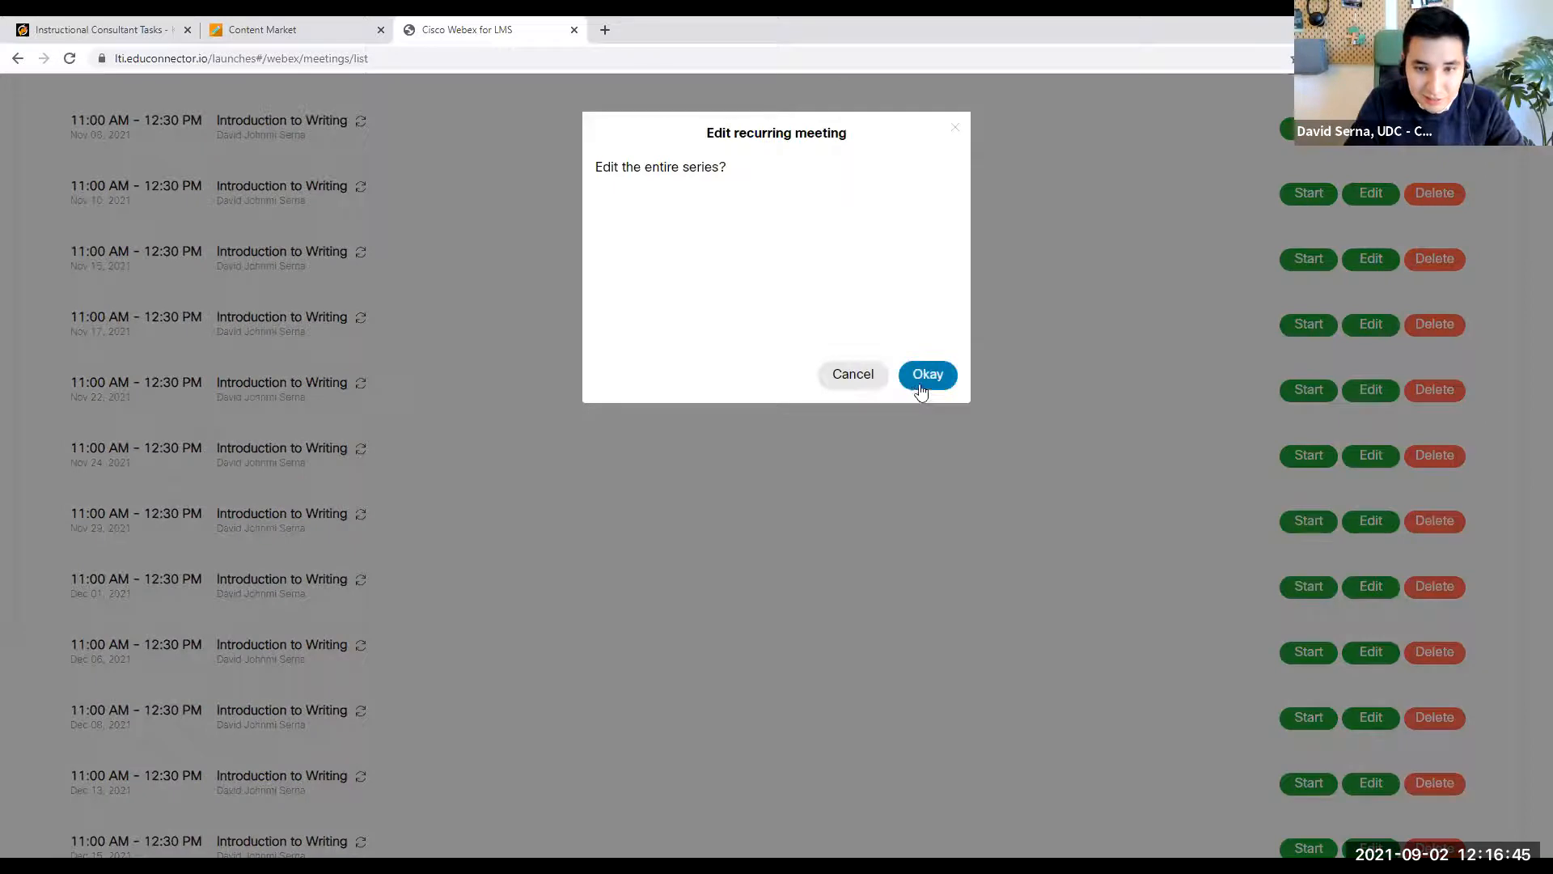
pyautogui.click(929, 376)
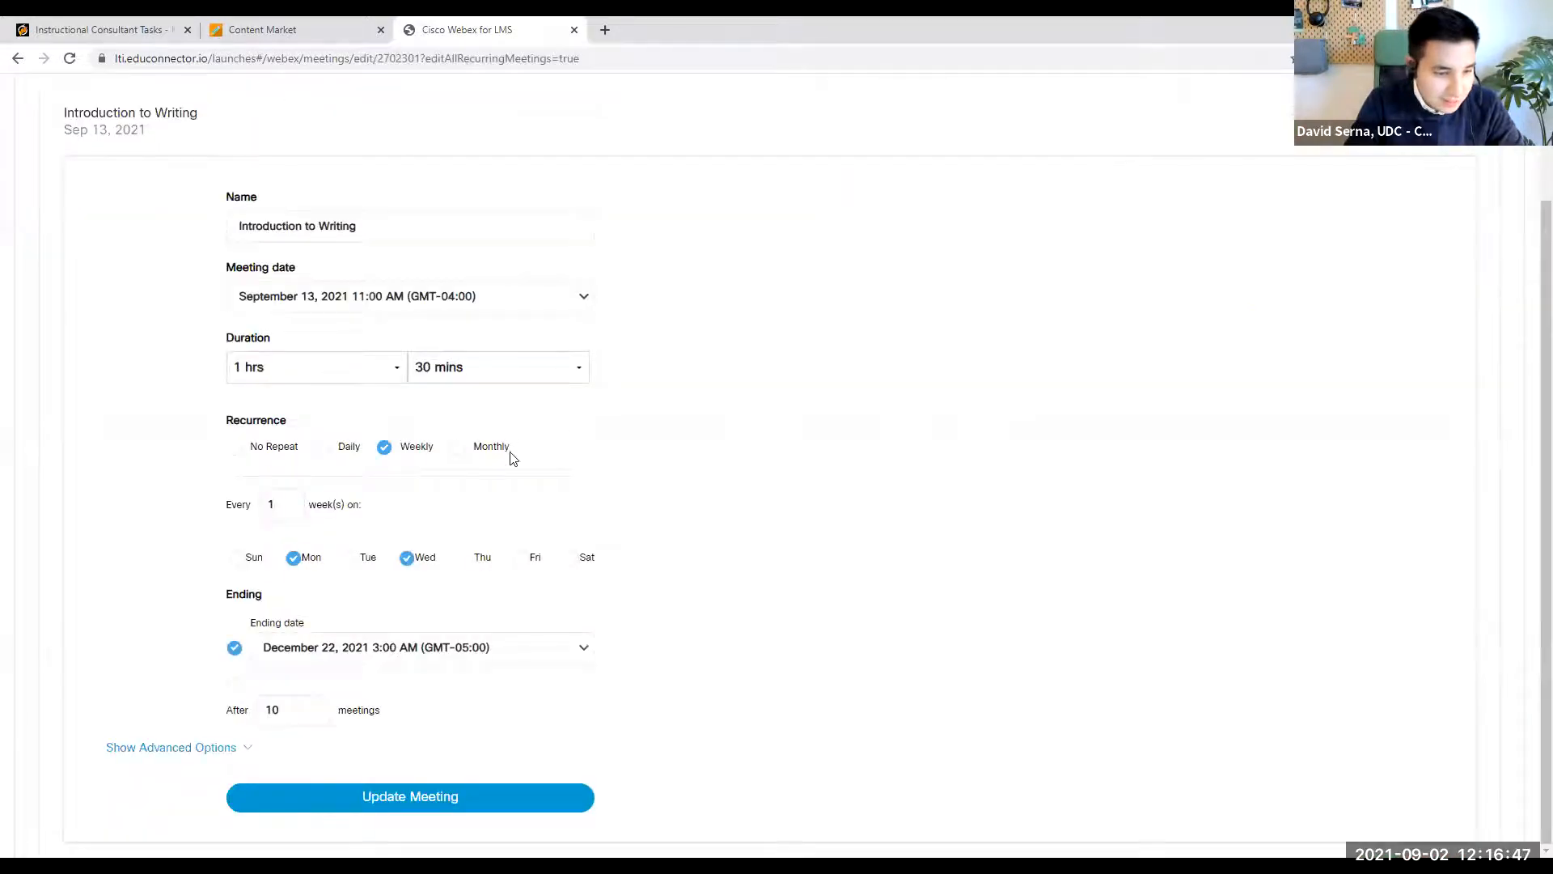
pyautogui.scroll(2, 839, 564)
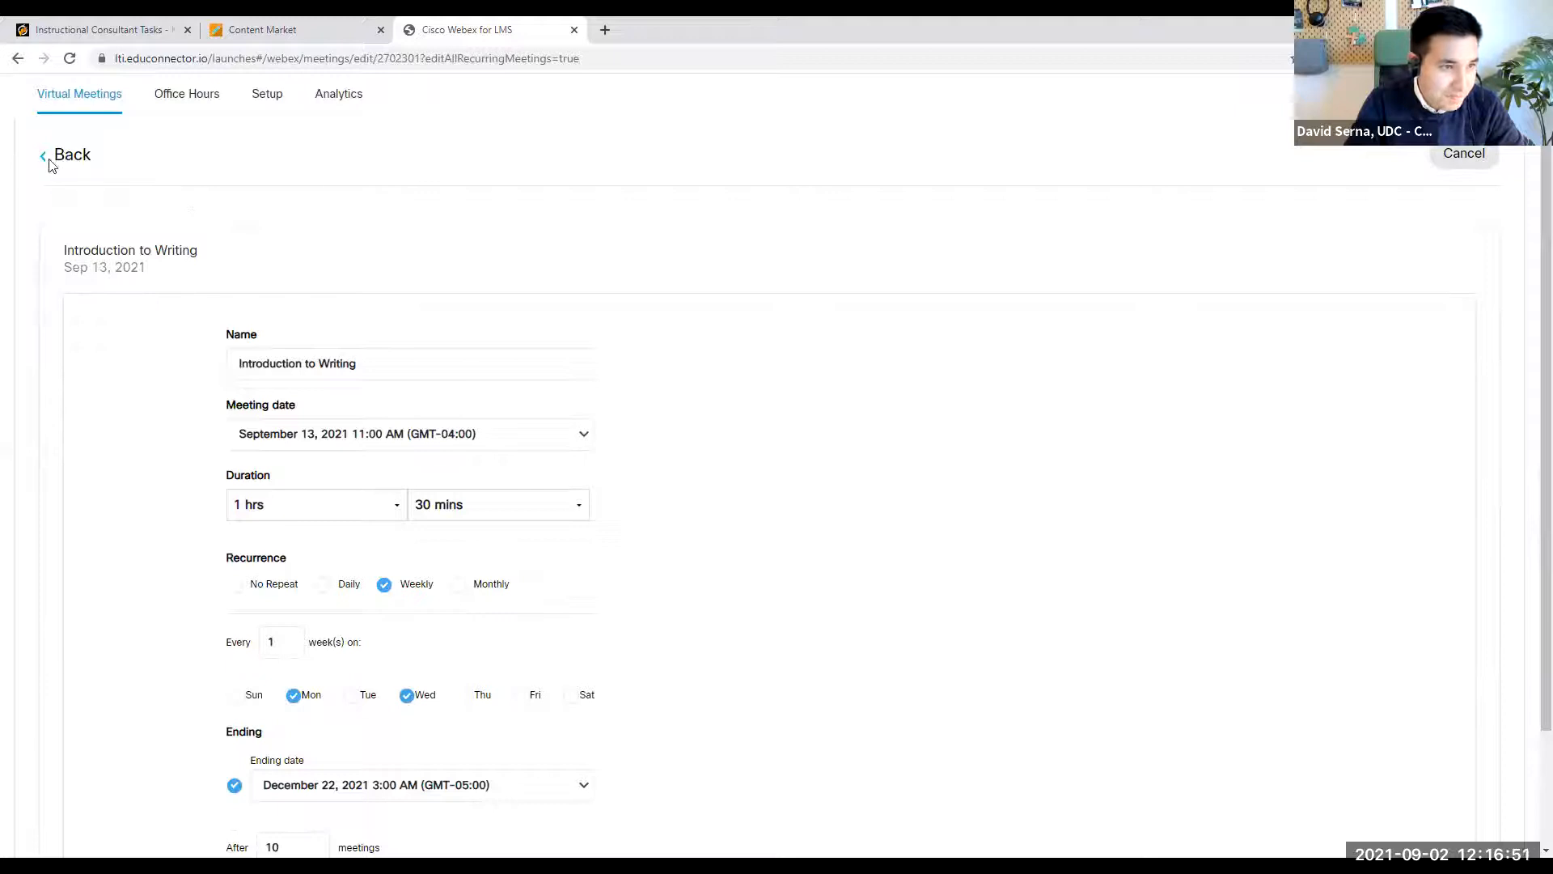
pyautogui.click(50, 158)
# - Edit the entire Introduction to Writing series so guests wait in the lobby until the host admits them, and update the meeting
pyautogui.scroll(-10, 912, 461)
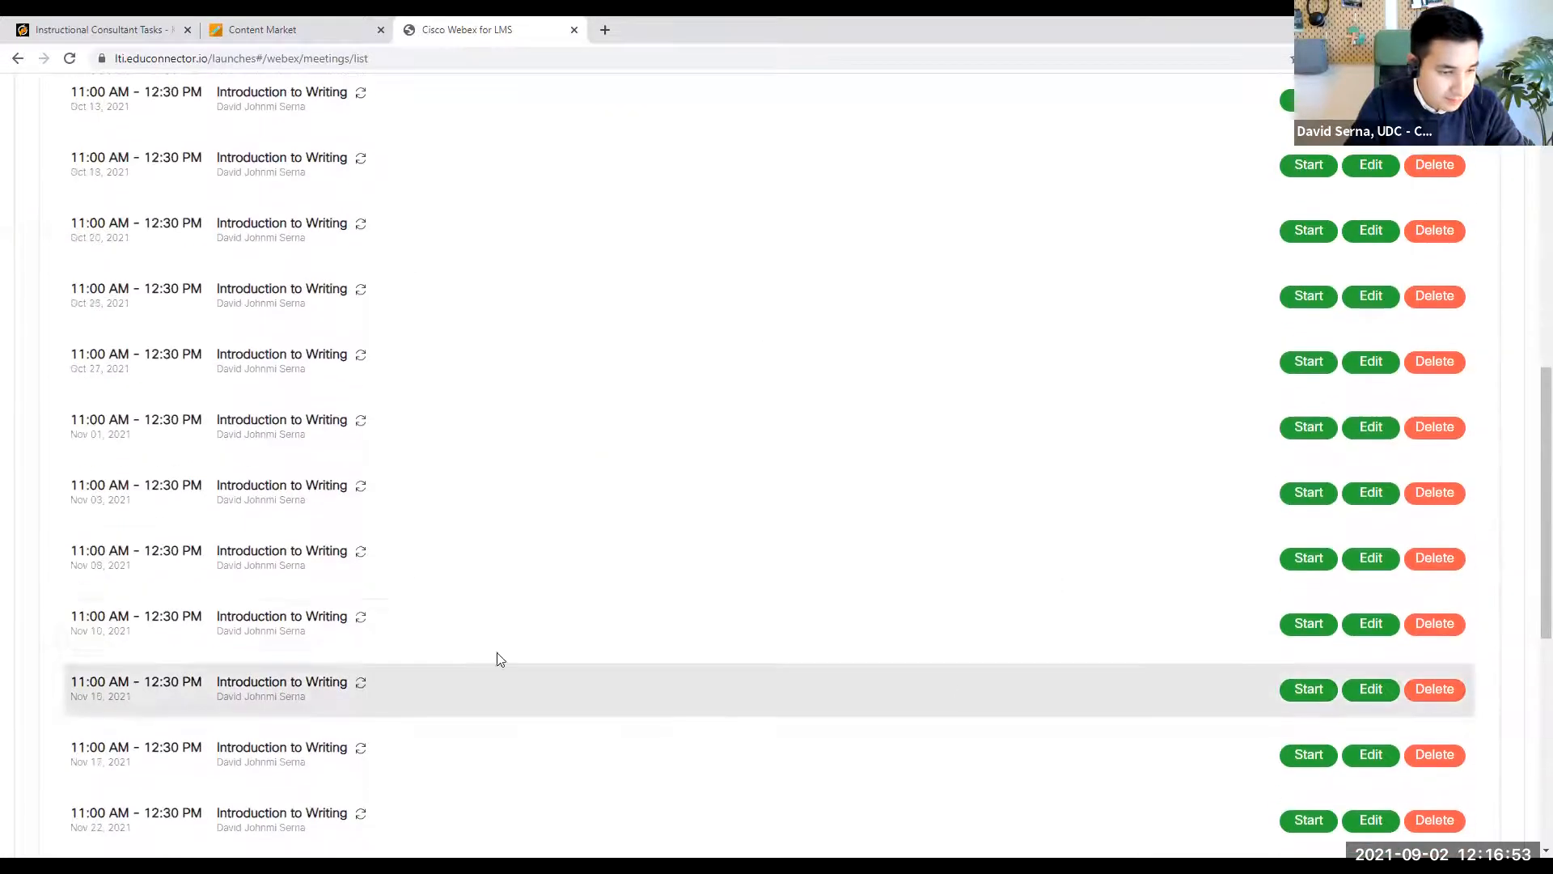
pyautogui.scroll(-2, 190, 740)
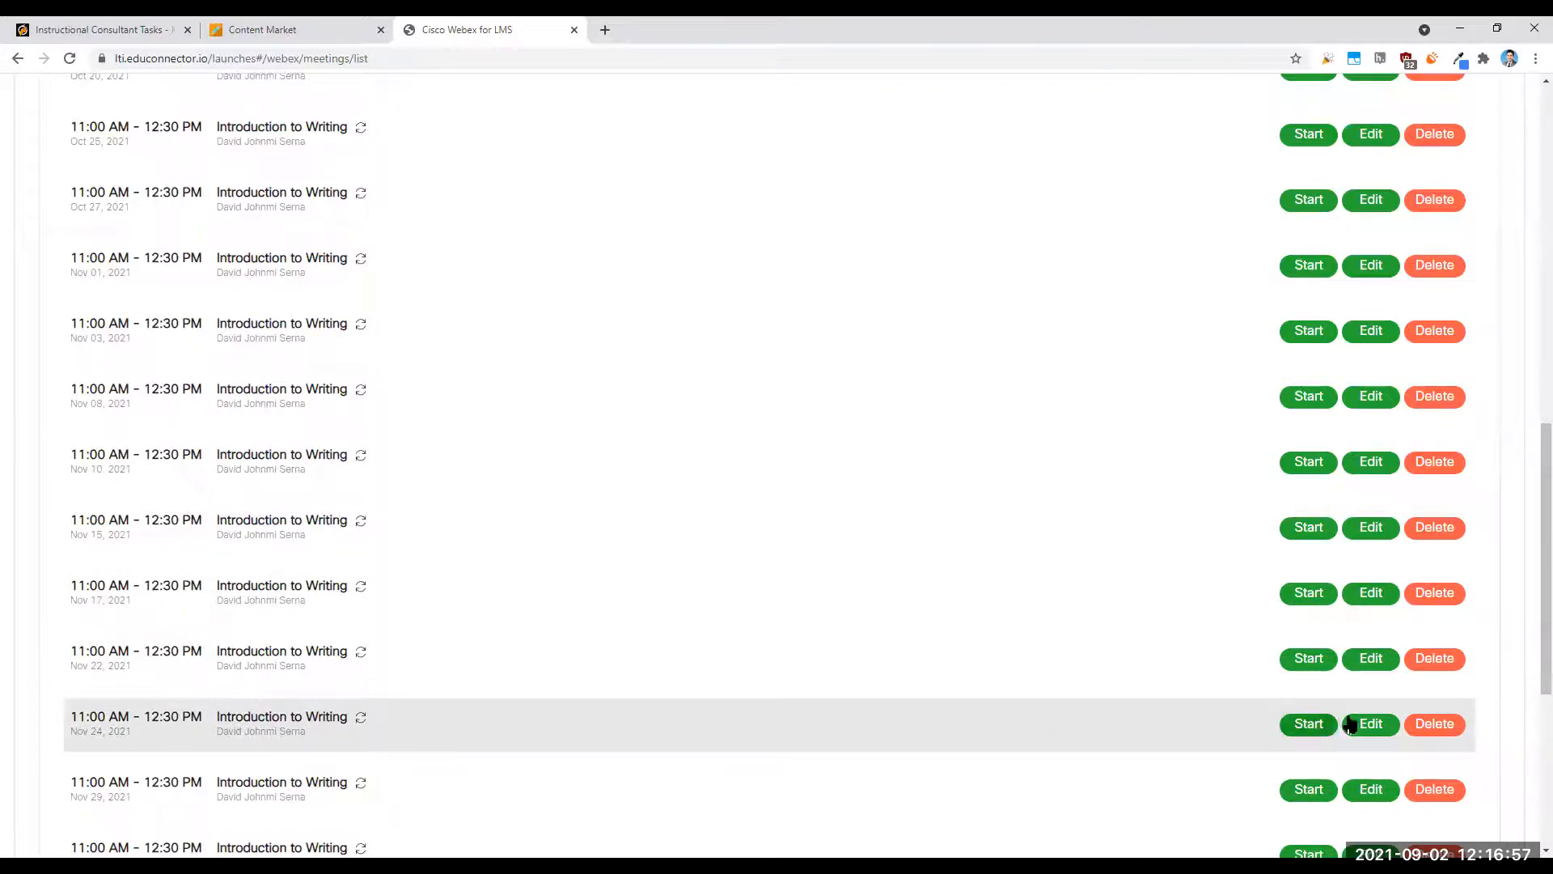
pyautogui.scroll(5, 1270, 718)
pyautogui.scroll(7, 1268, 712)
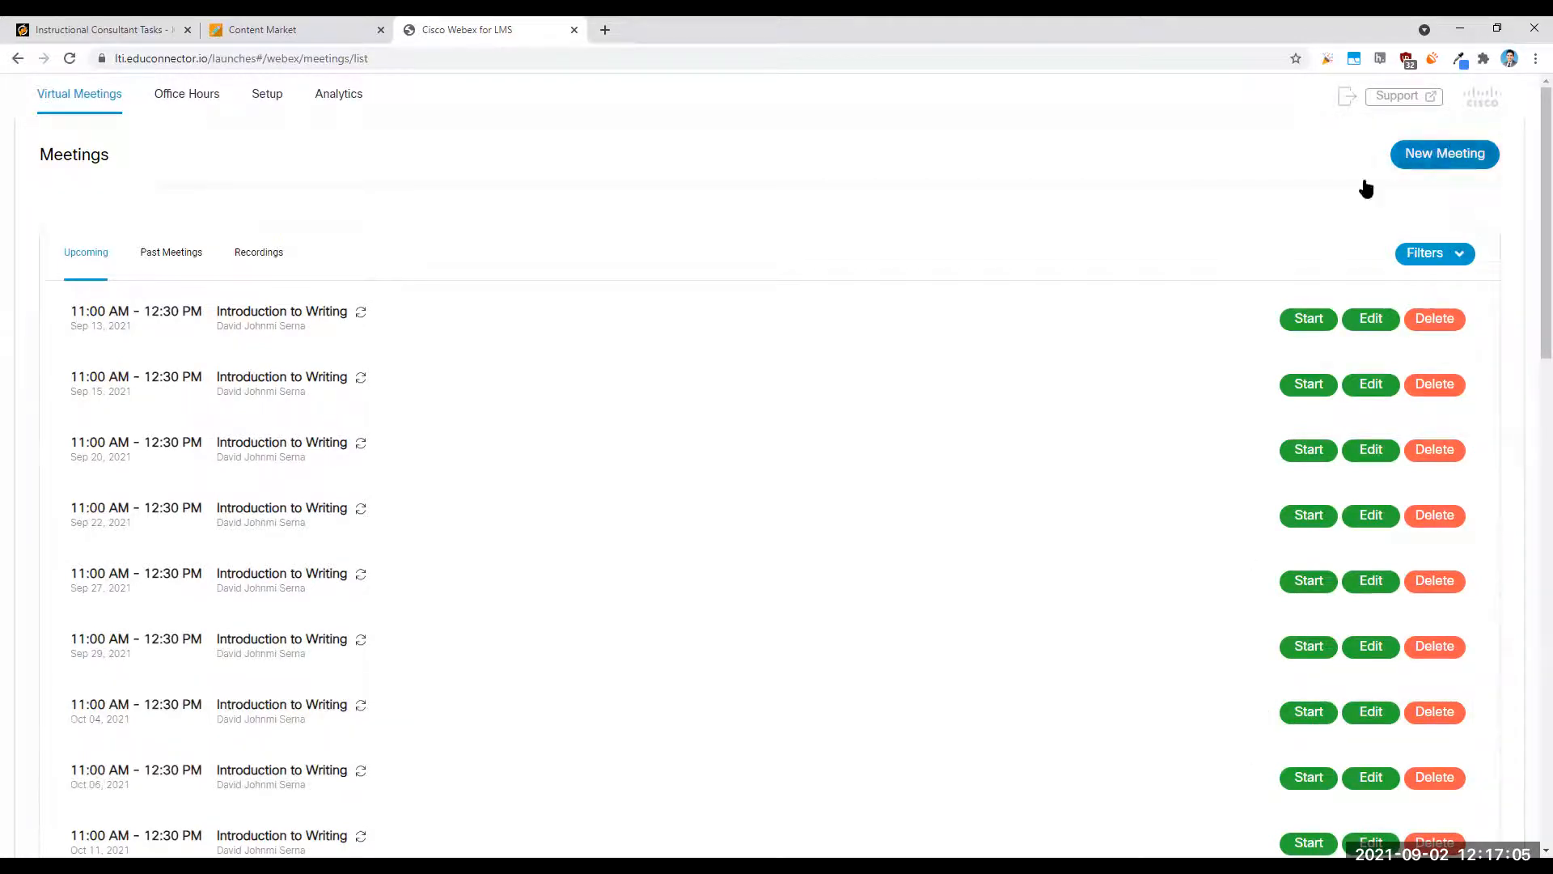
pyautogui.click(1373, 319)
pyautogui.click(928, 375)
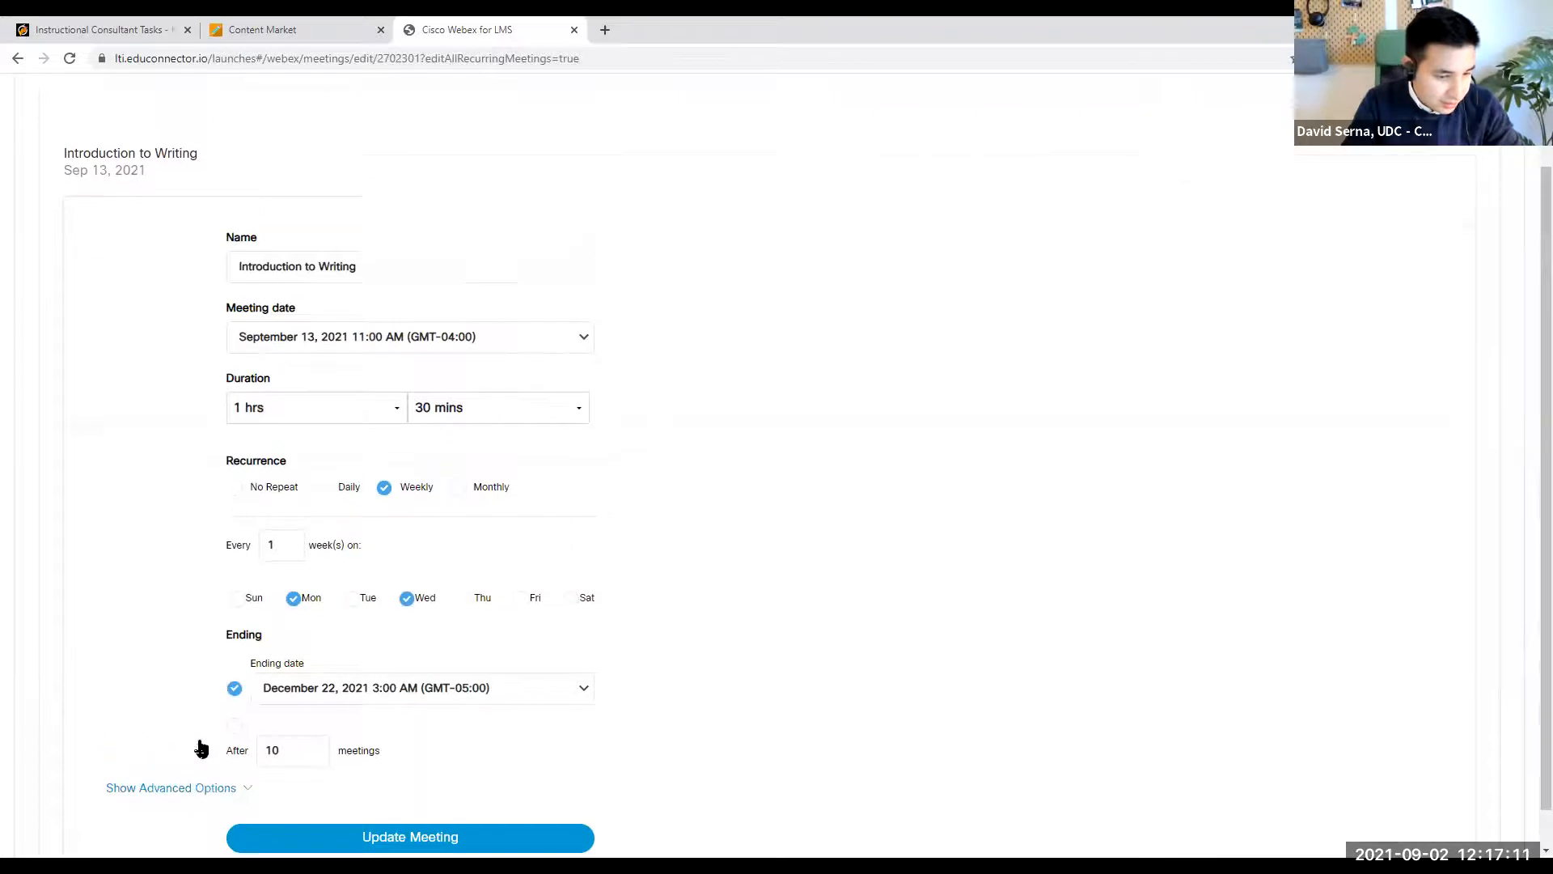
pyautogui.click(196, 753)
pyautogui.scroll(-4, 267, 739)
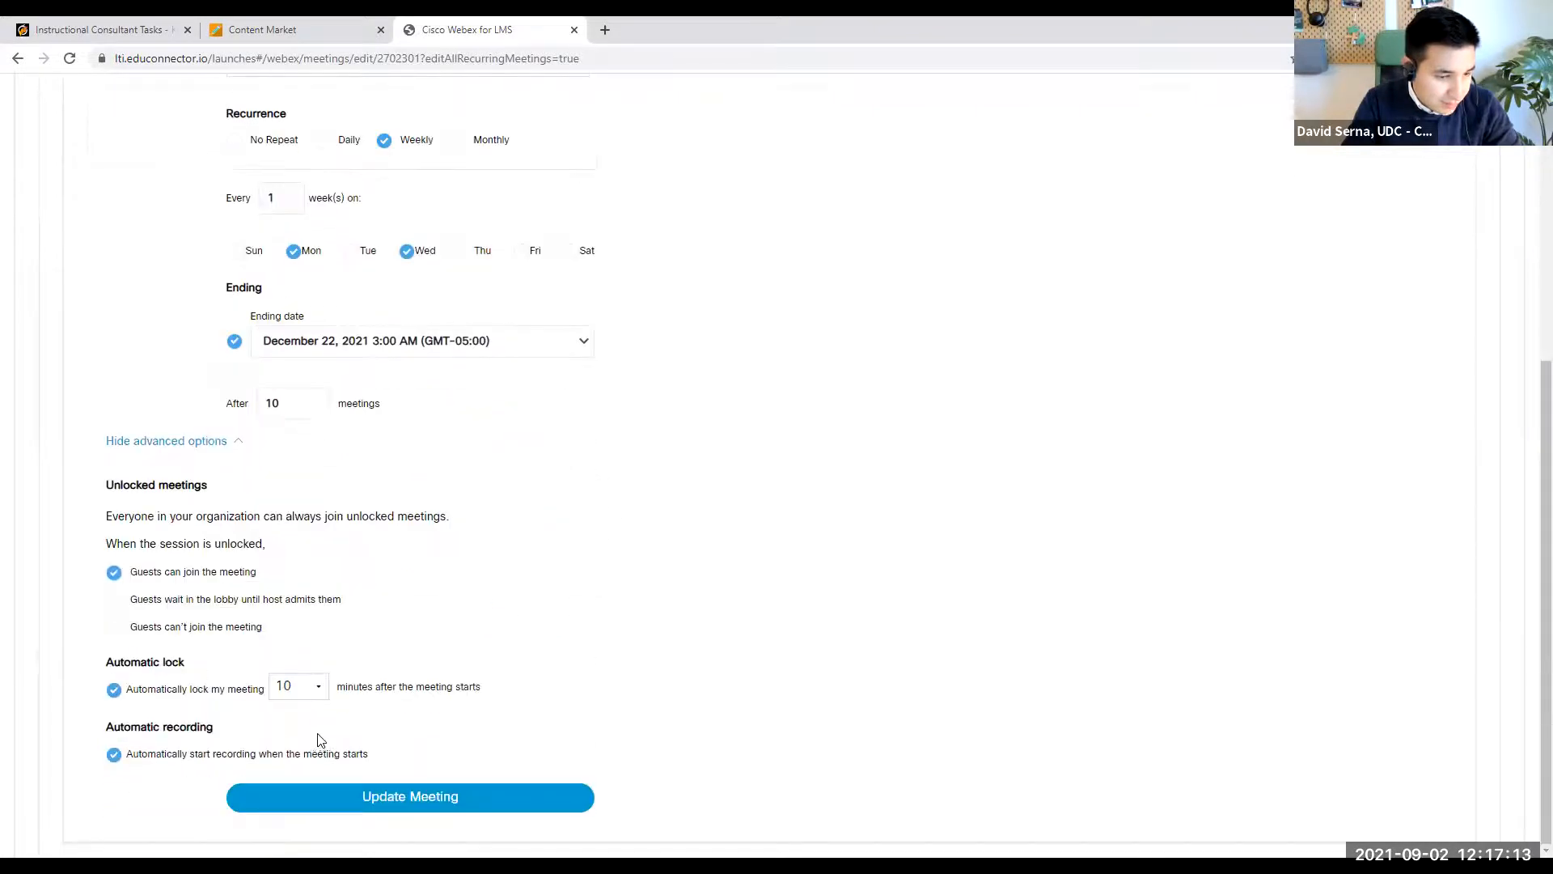
pyautogui.click(114, 602)
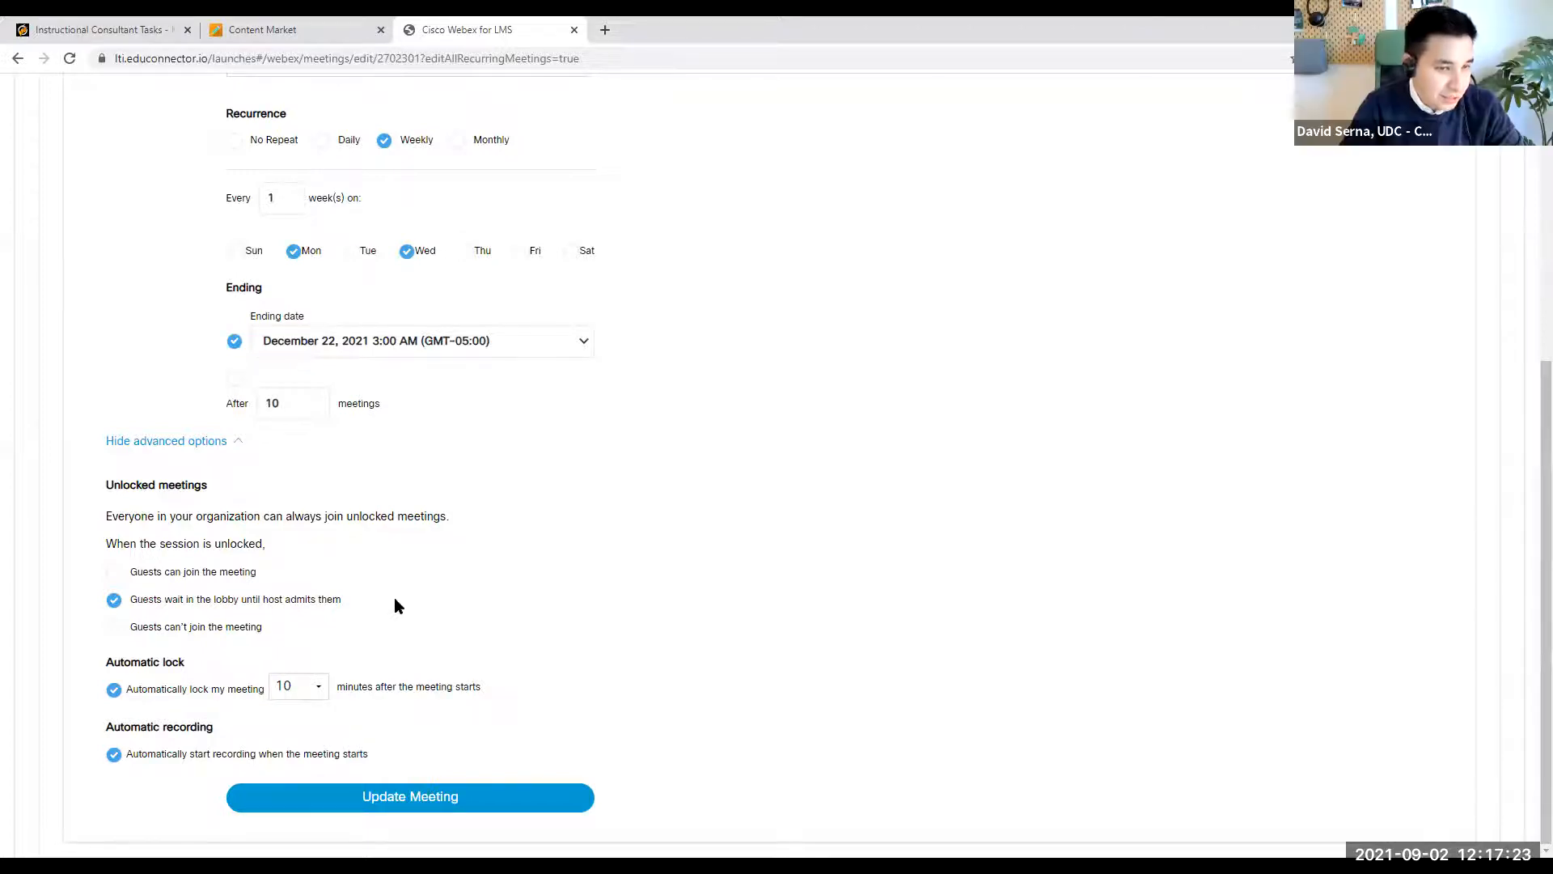
pyautogui.click(521, 807)
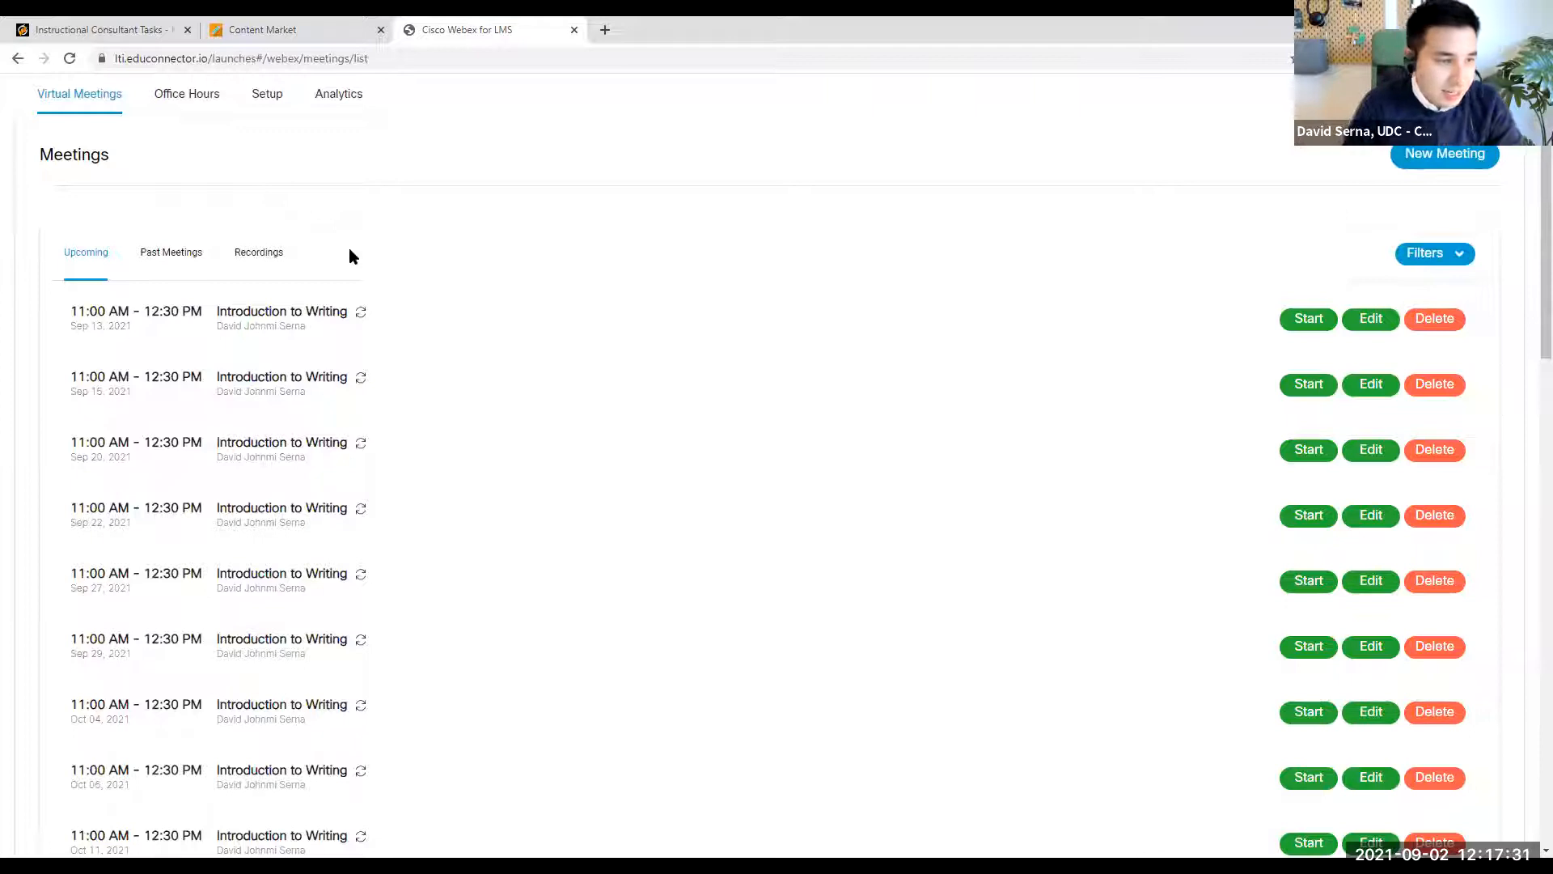
# - Look through the past meetings and recordings lists, and review all upcoming Introduction to Writing sessions
pyautogui.click(168, 257)
pyautogui.click(263, 258)
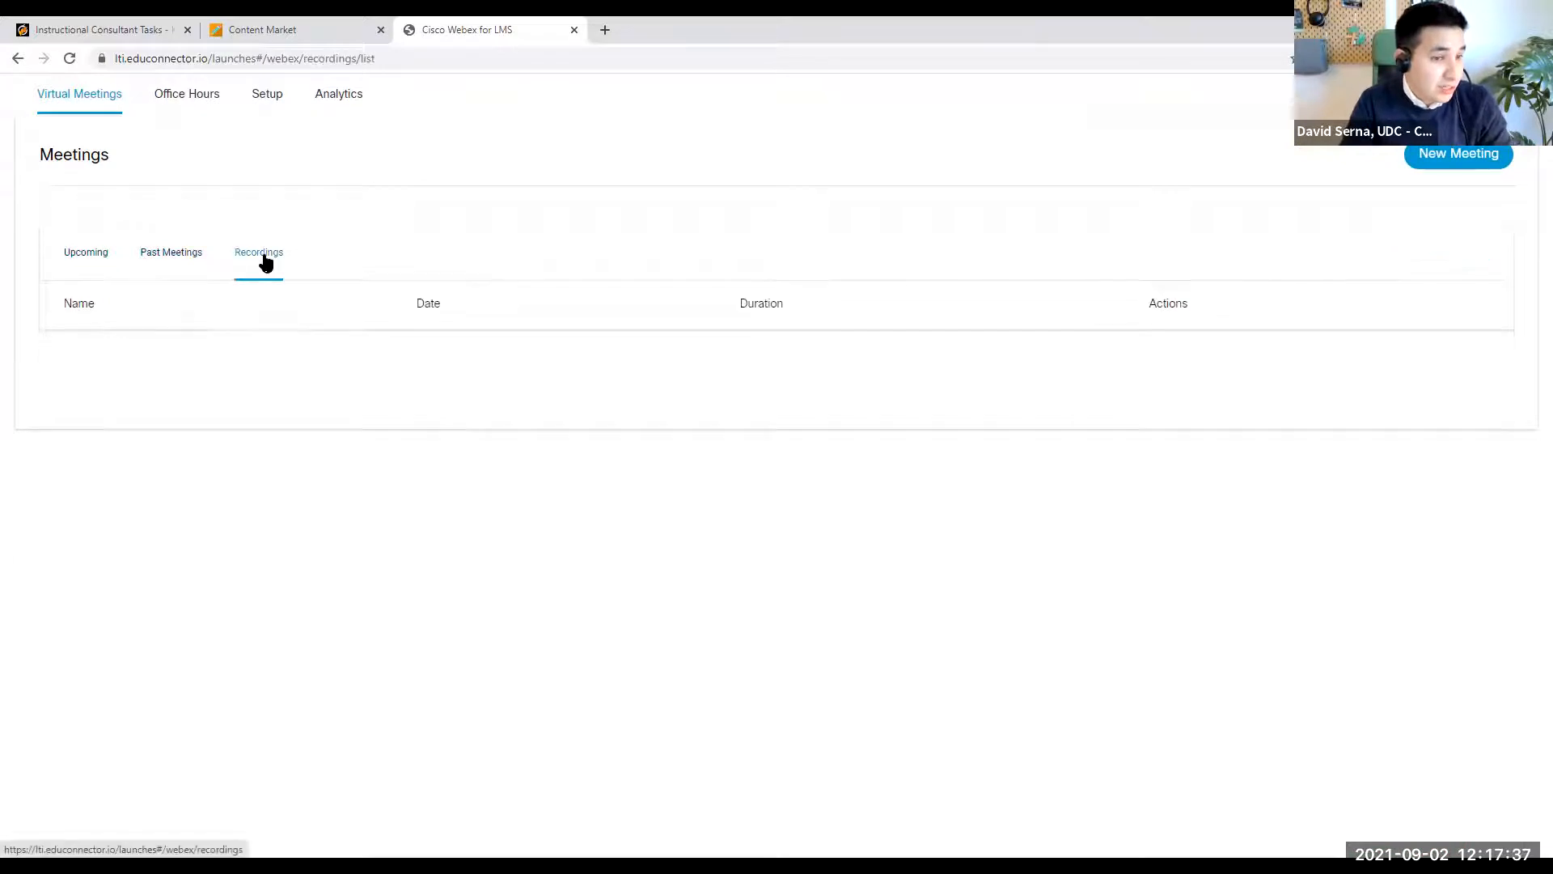
pyautogui.click(107, 265)
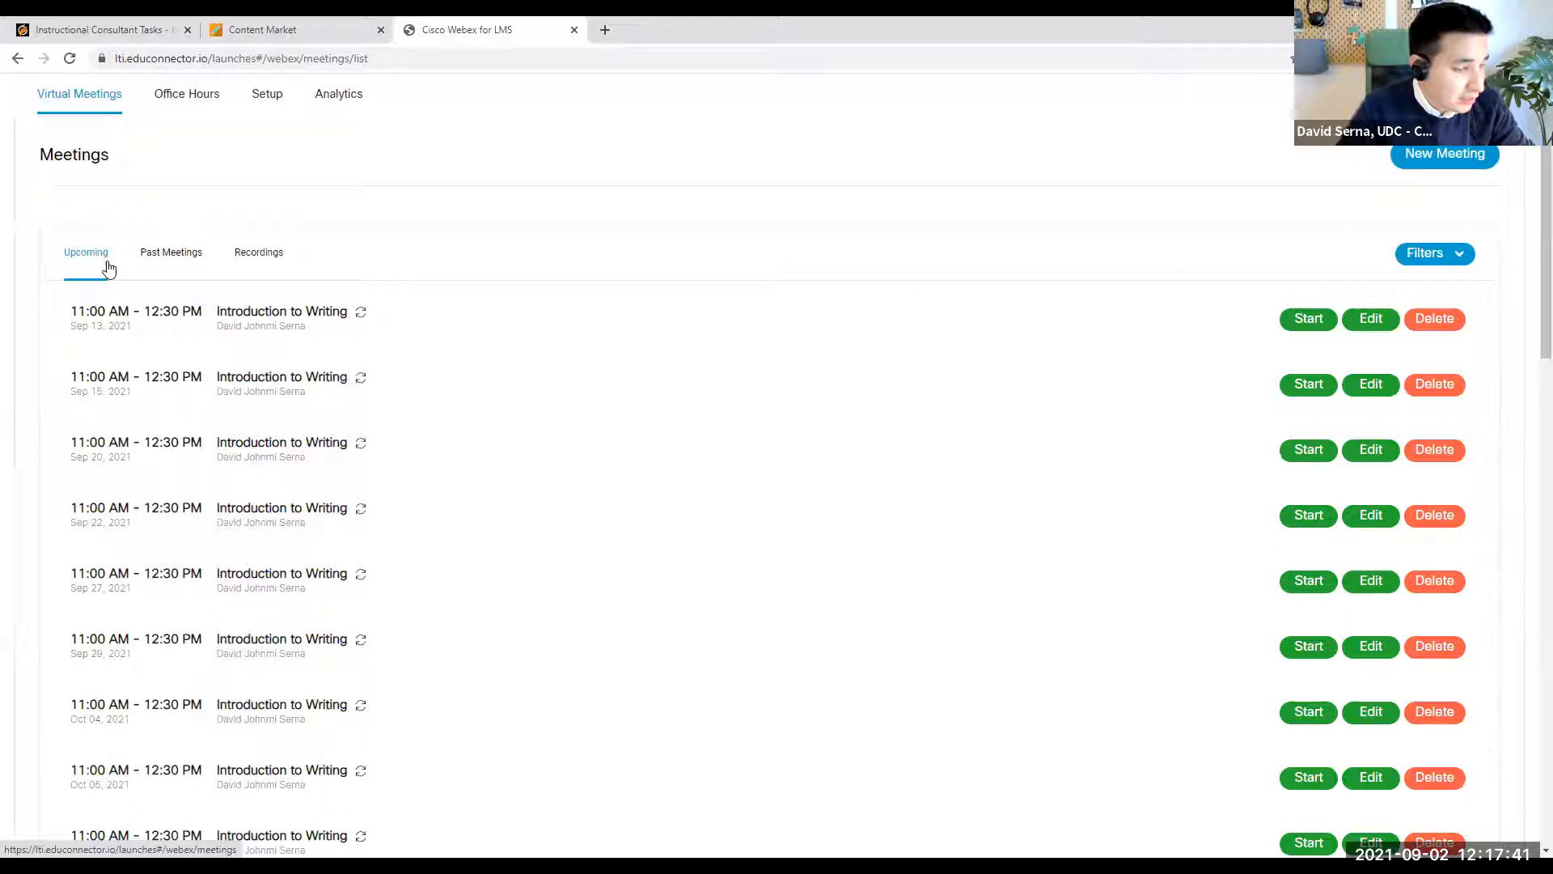
pyautogui.click(152, 249)
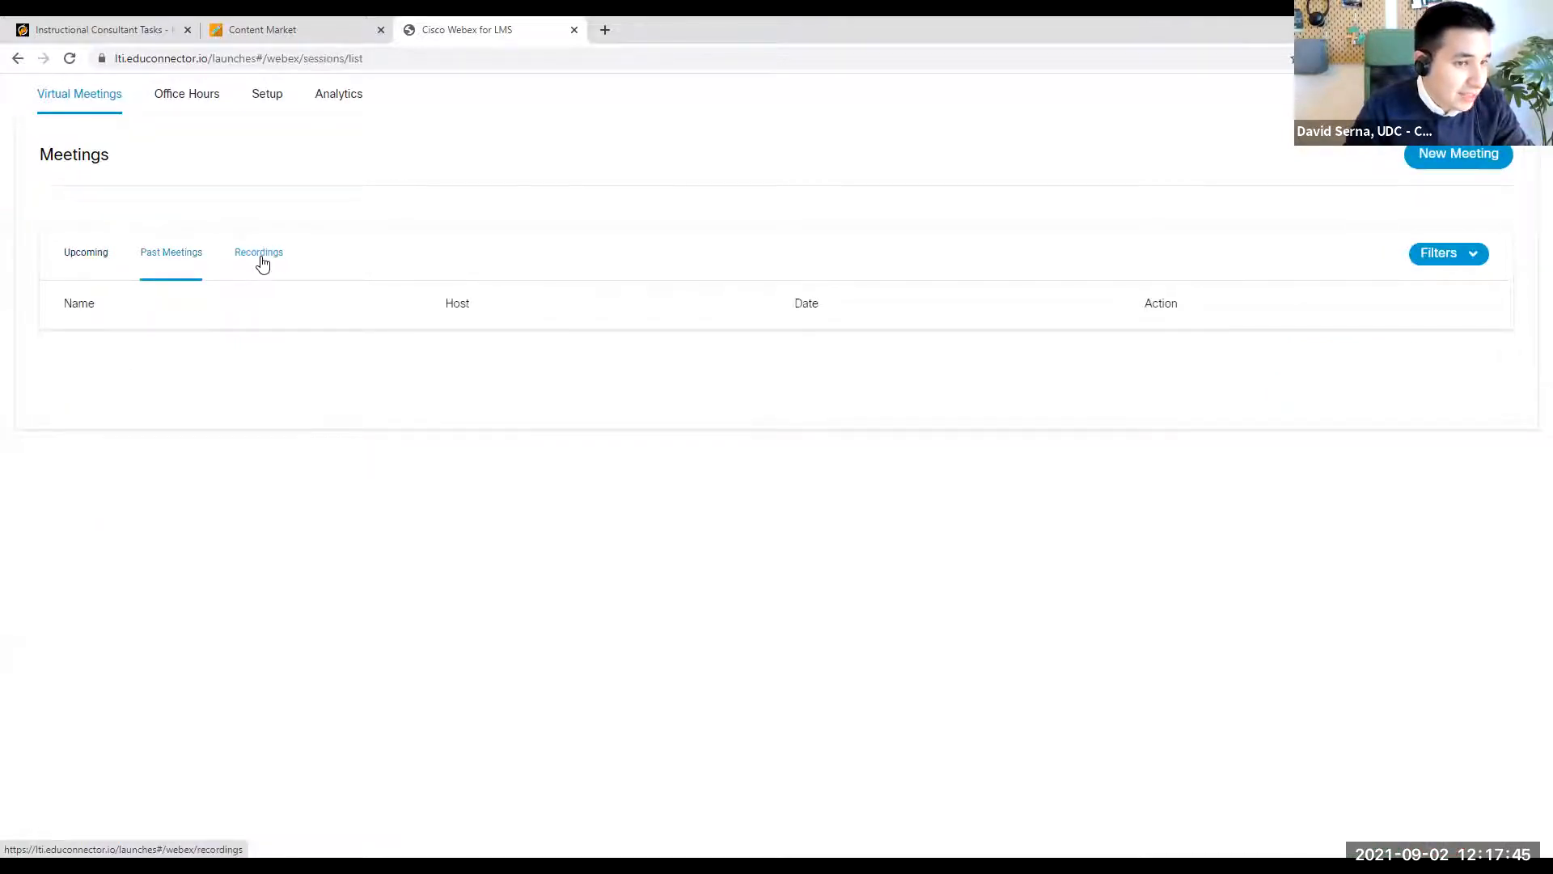
pyautogui.click(259, 257)
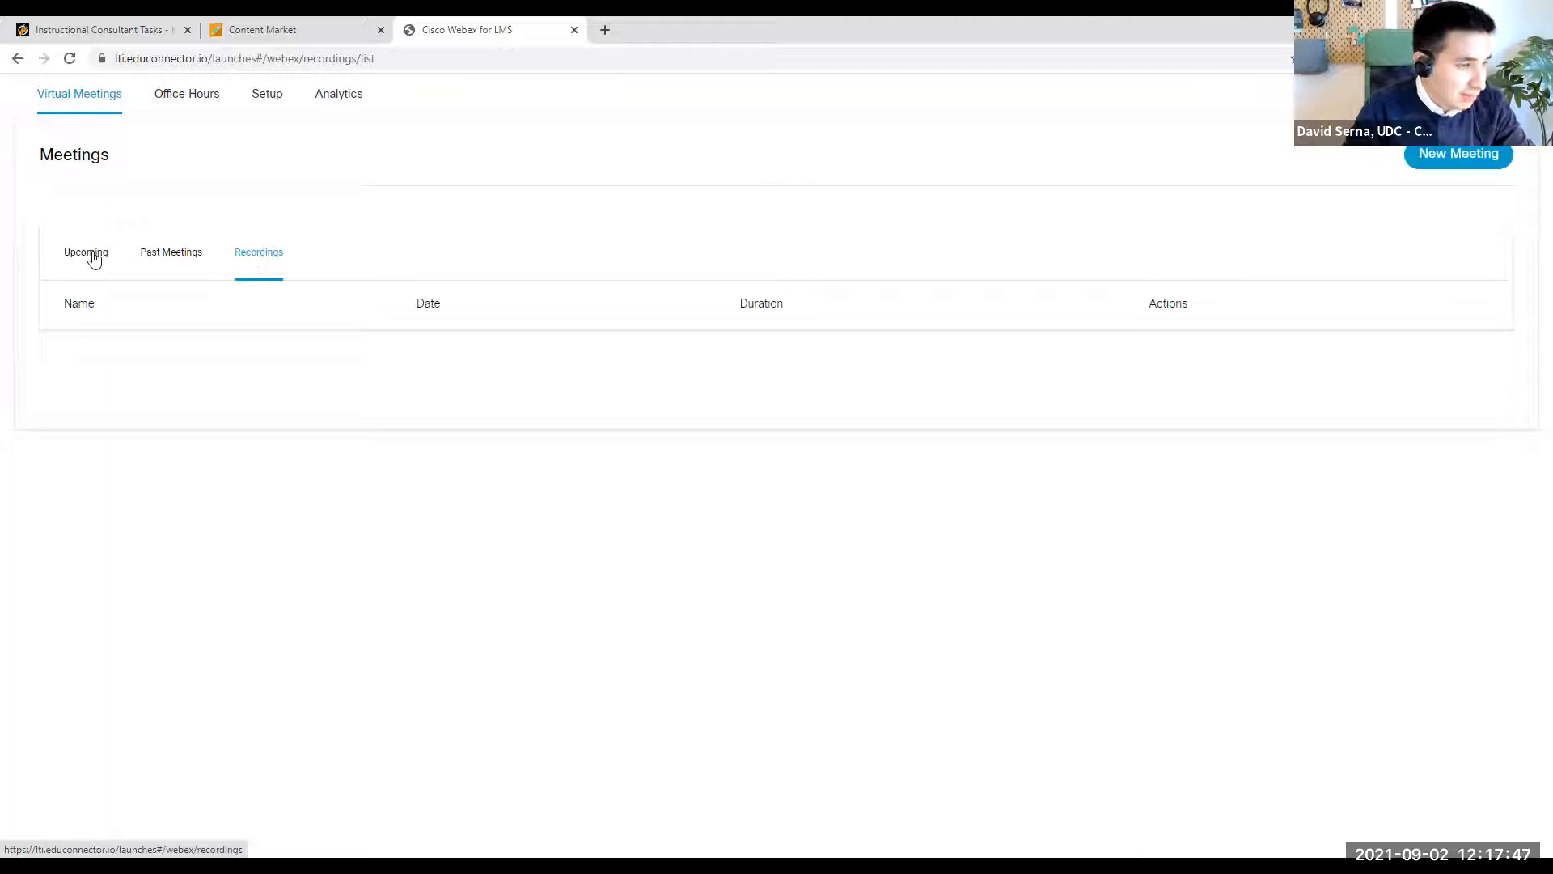
pyautogui.click(92, 256)
pyautogui.click(161, 254)
pyautogui.click(239, 254)
pyautogui.click(89, 257)
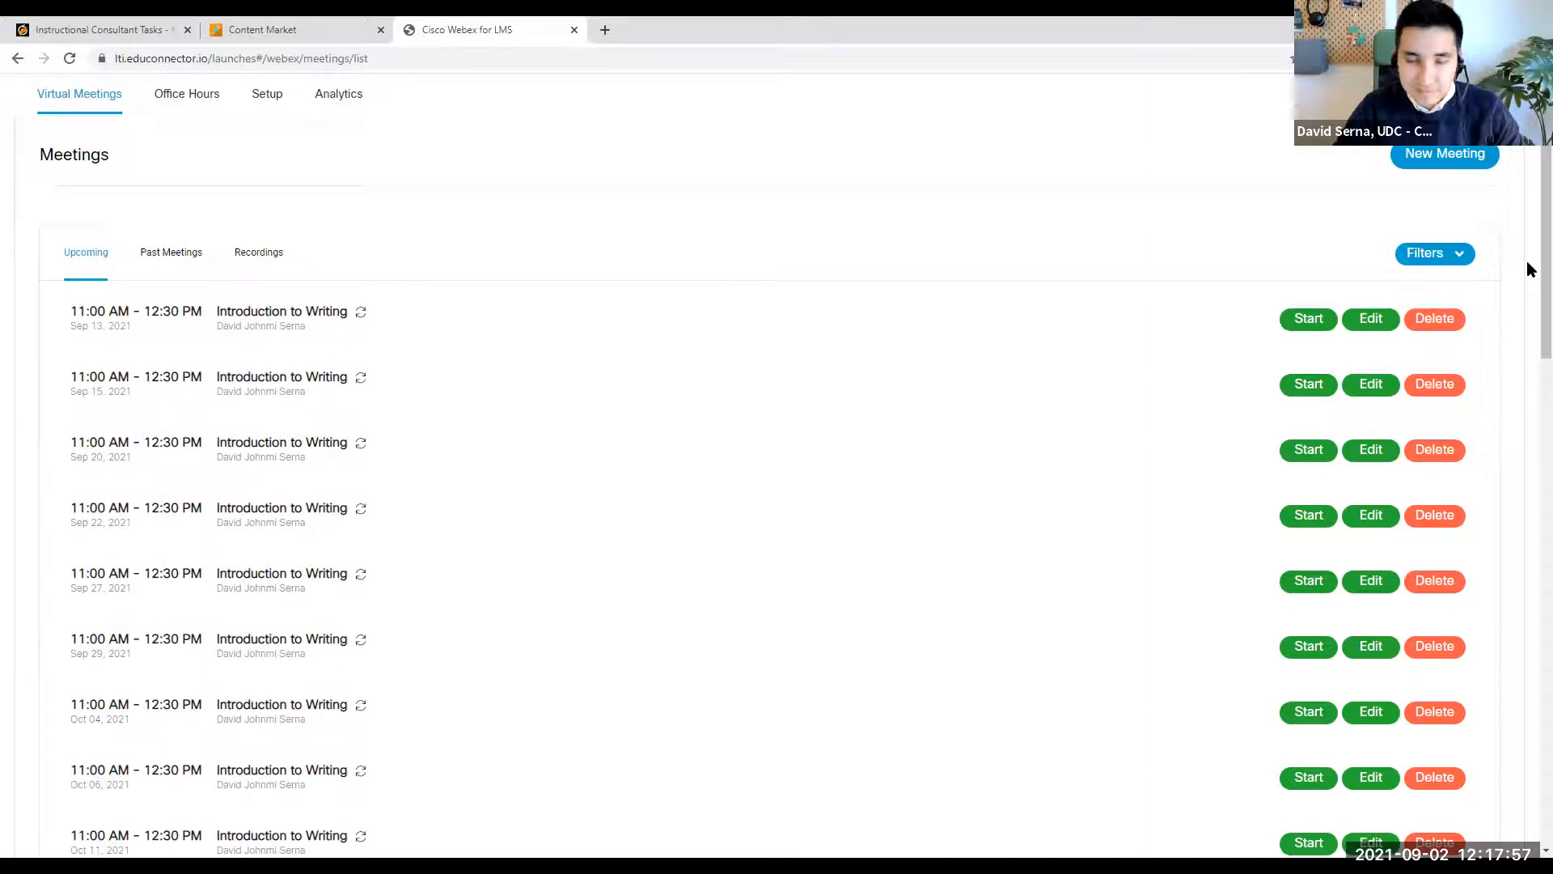
pyautogui.scroll(-1, 1527, 299)
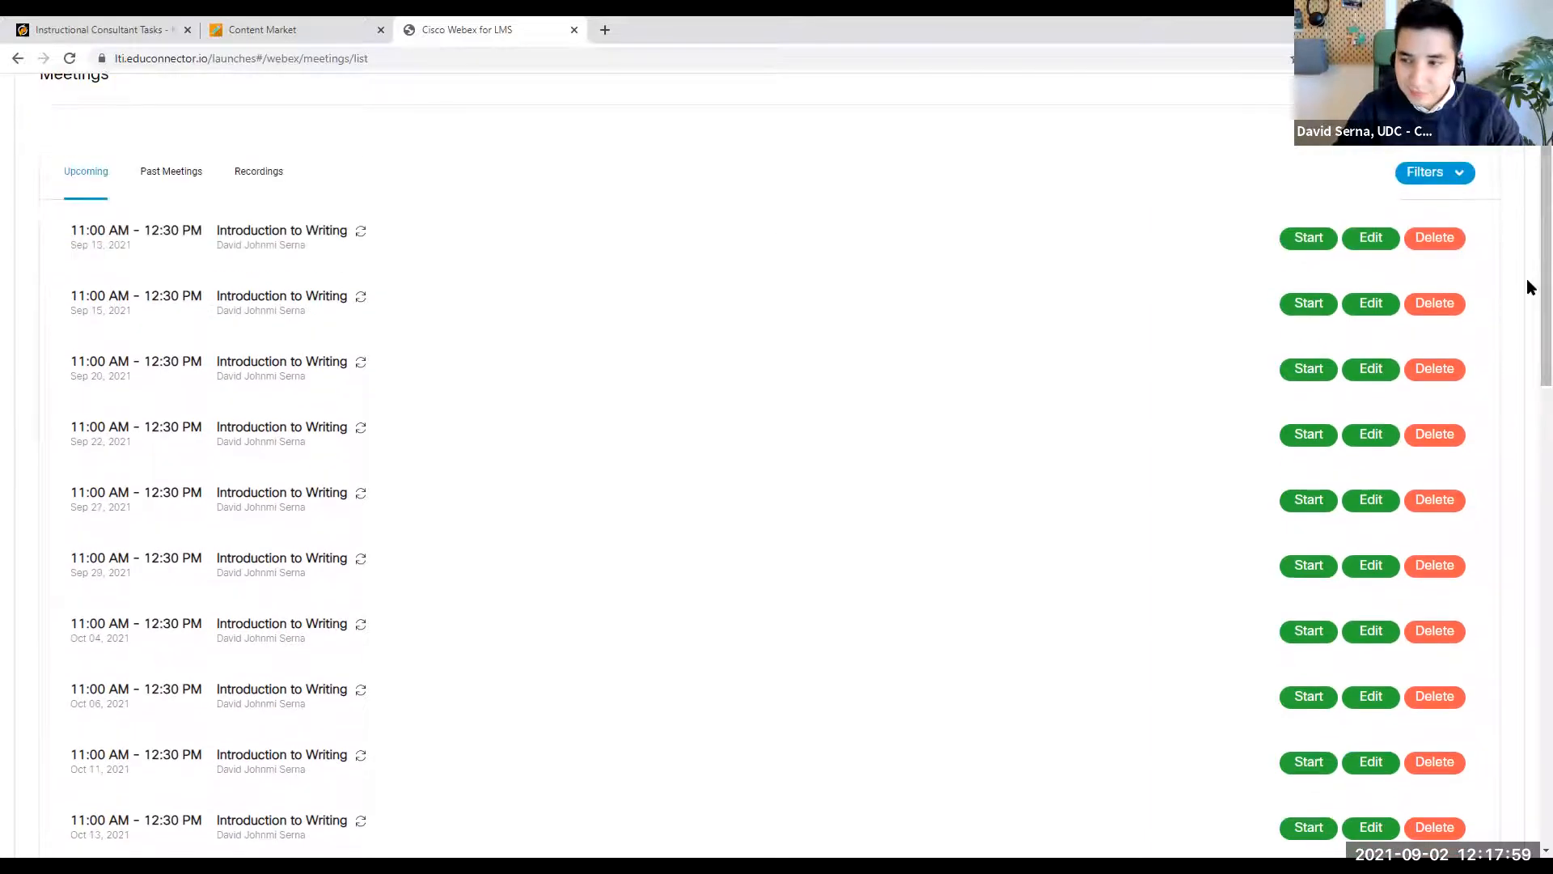
pyautogui.scroll(-8, 1514, 555)
pyautogui.scroll(-7, 1521, 583)
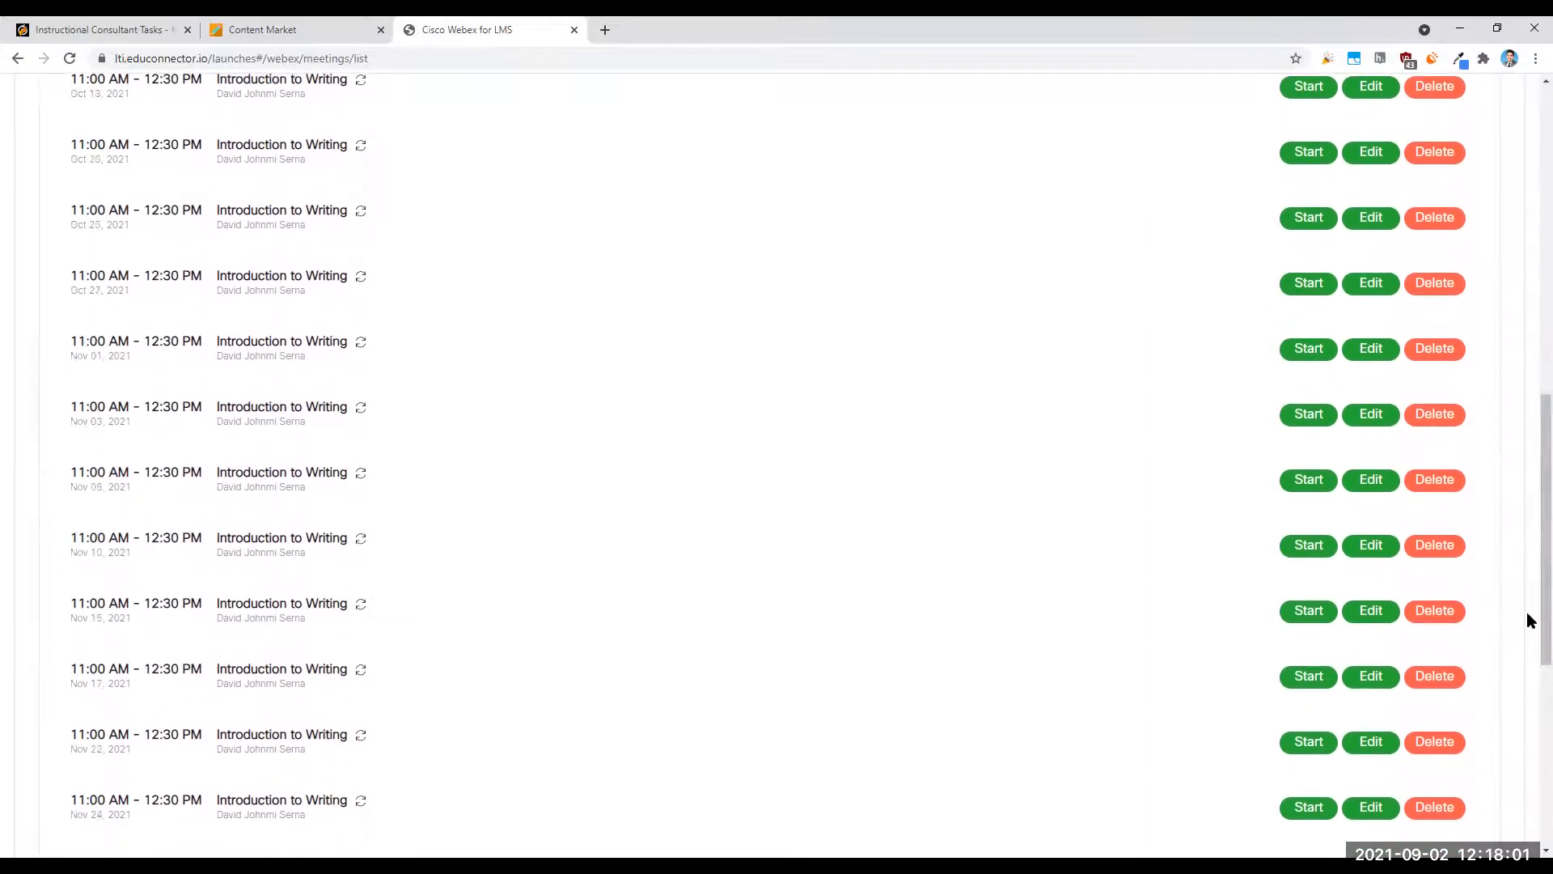
pyautogui.scroll(12, 1527, 728)
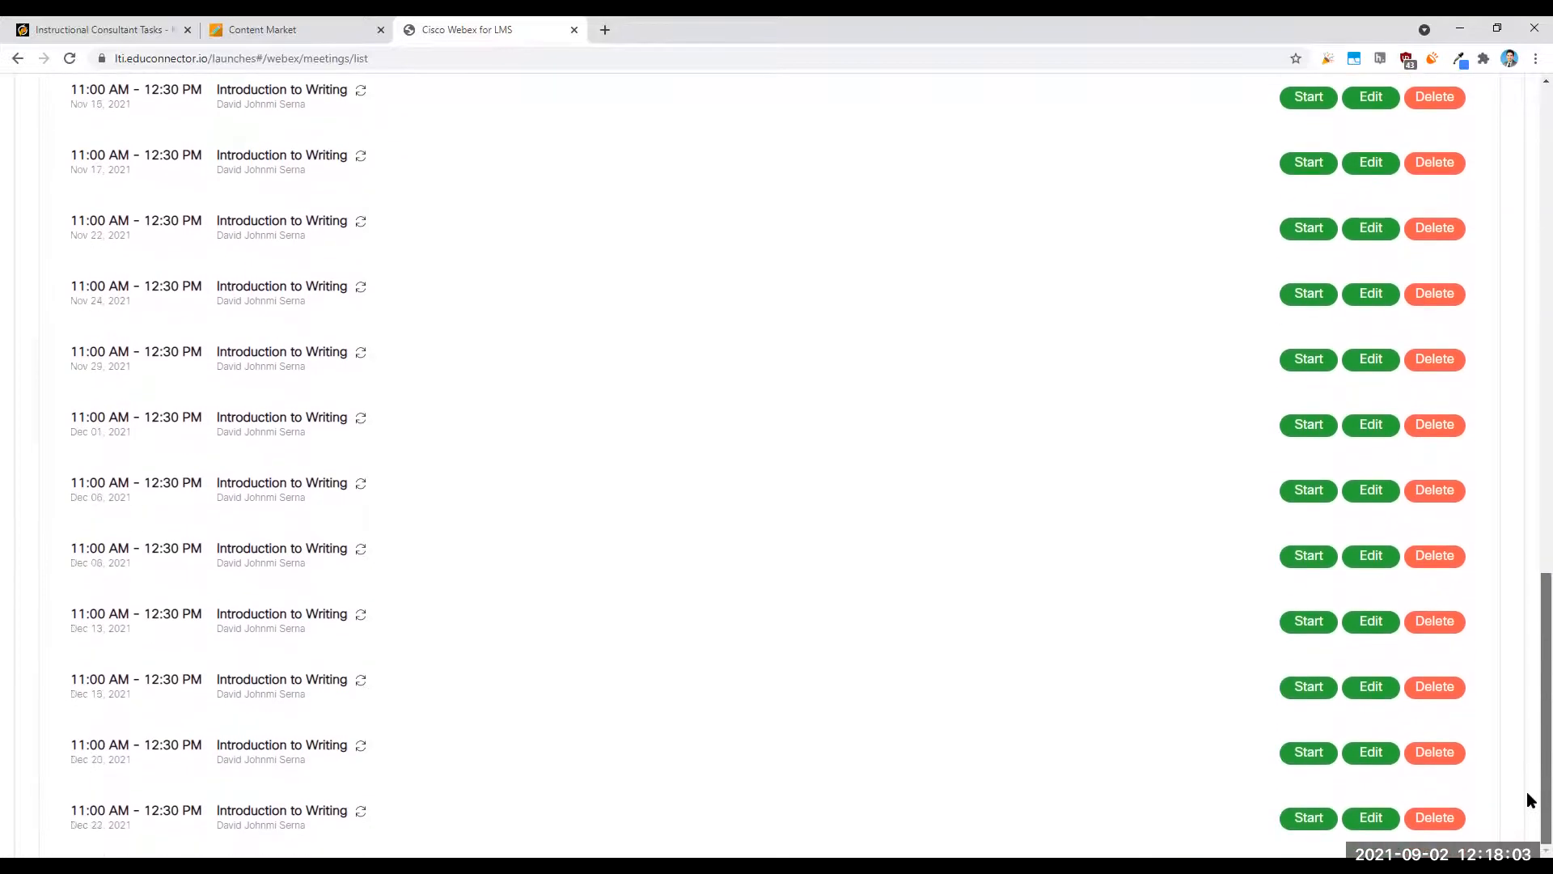
pyautogui.scroll(2, 1529, 323)
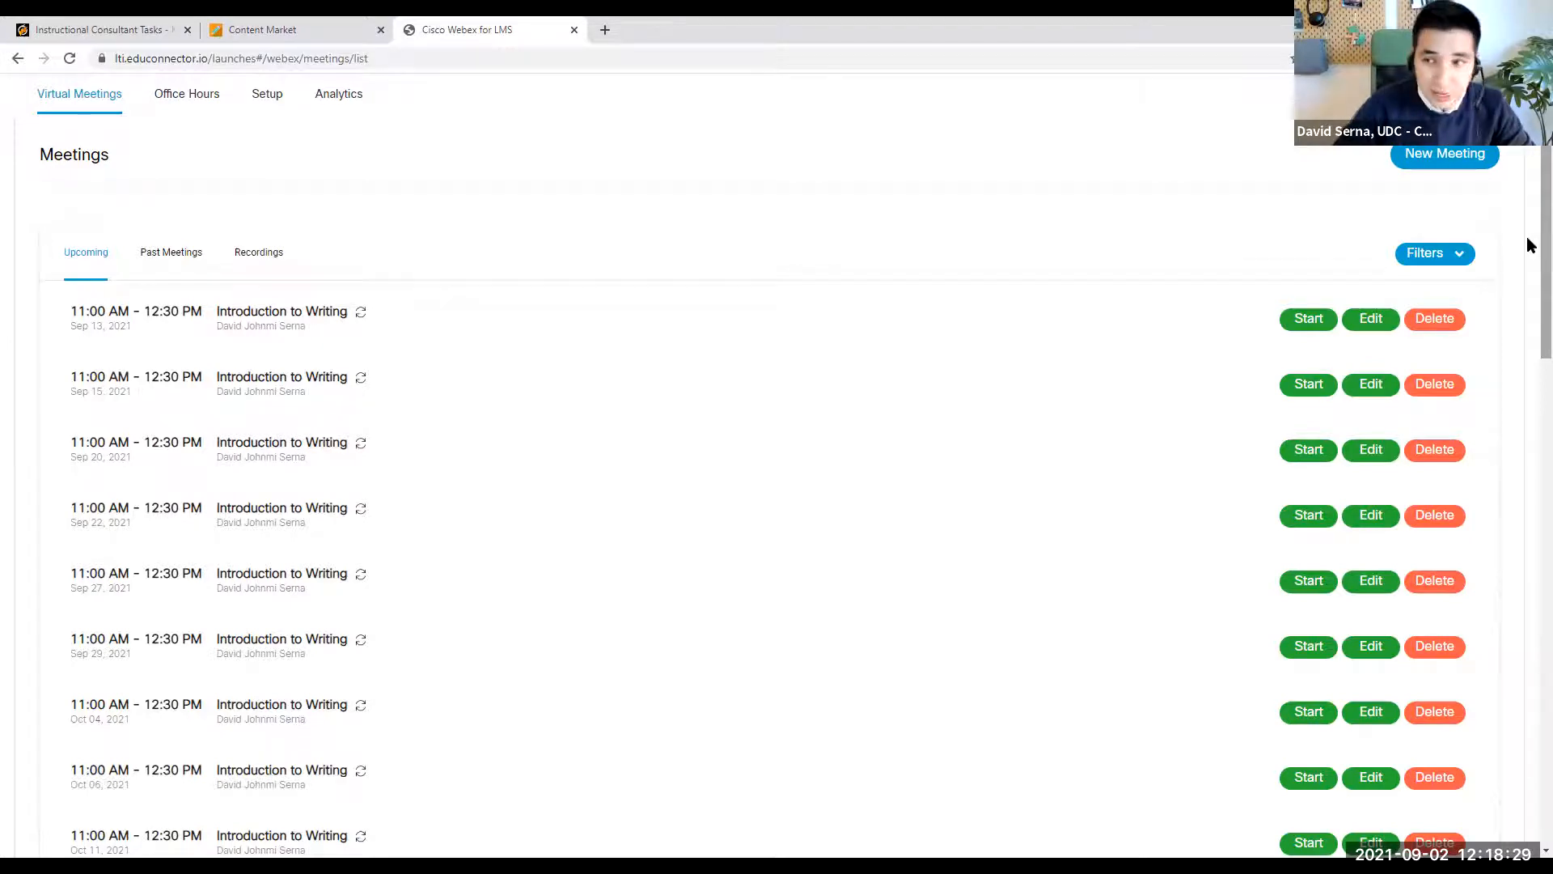
# - Switch to the Blackboard course, leave the Content Market, and add Webex from the available course tools to the course content
pyautogui.click(330, 31)
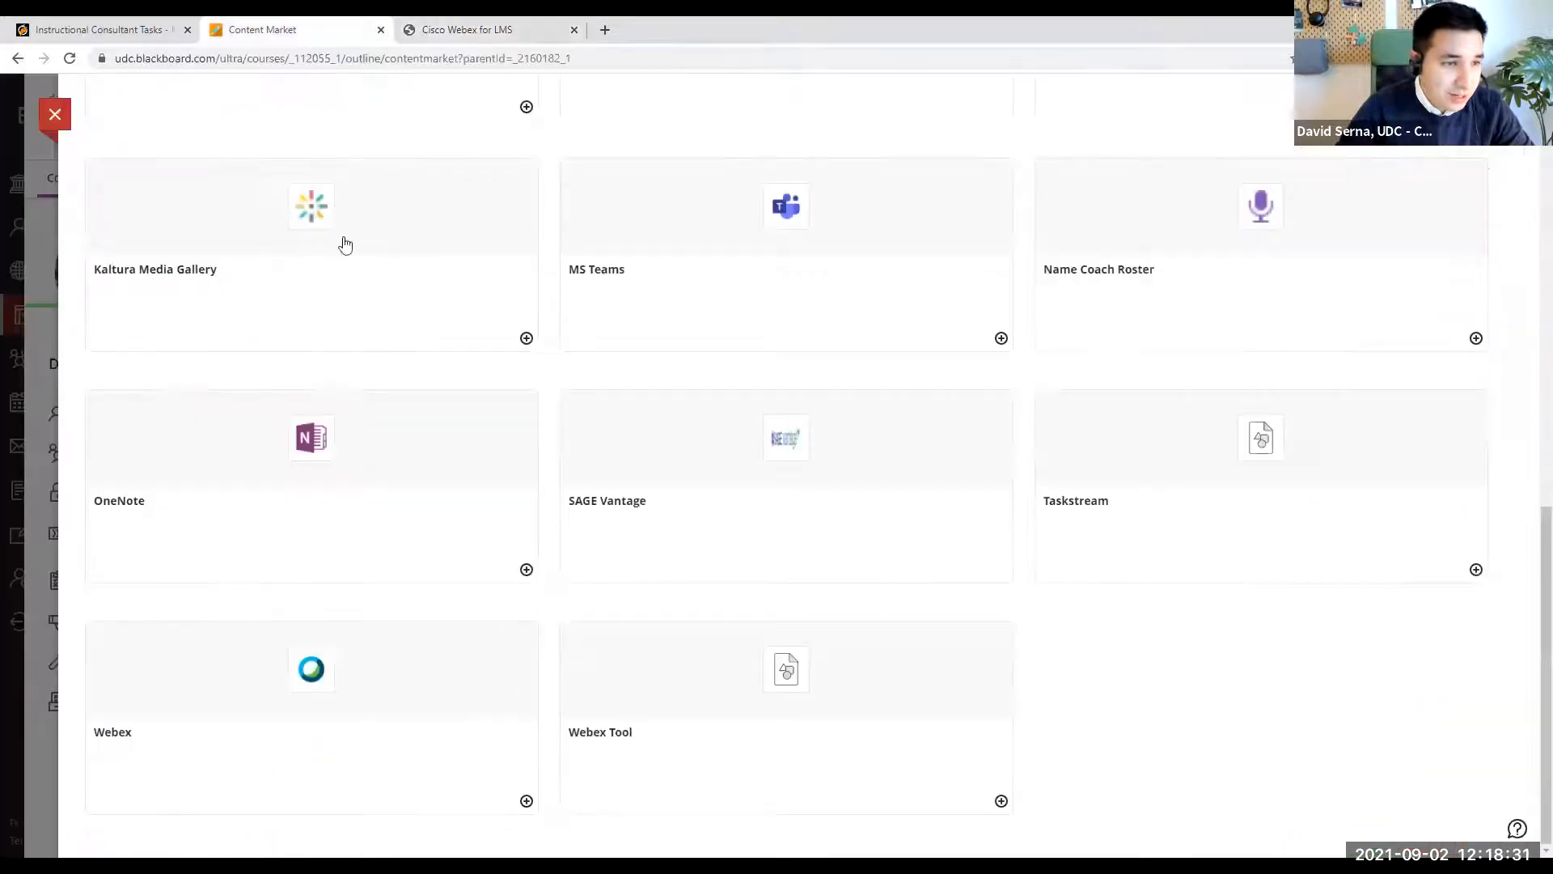
pyautogui.click(55, 114)
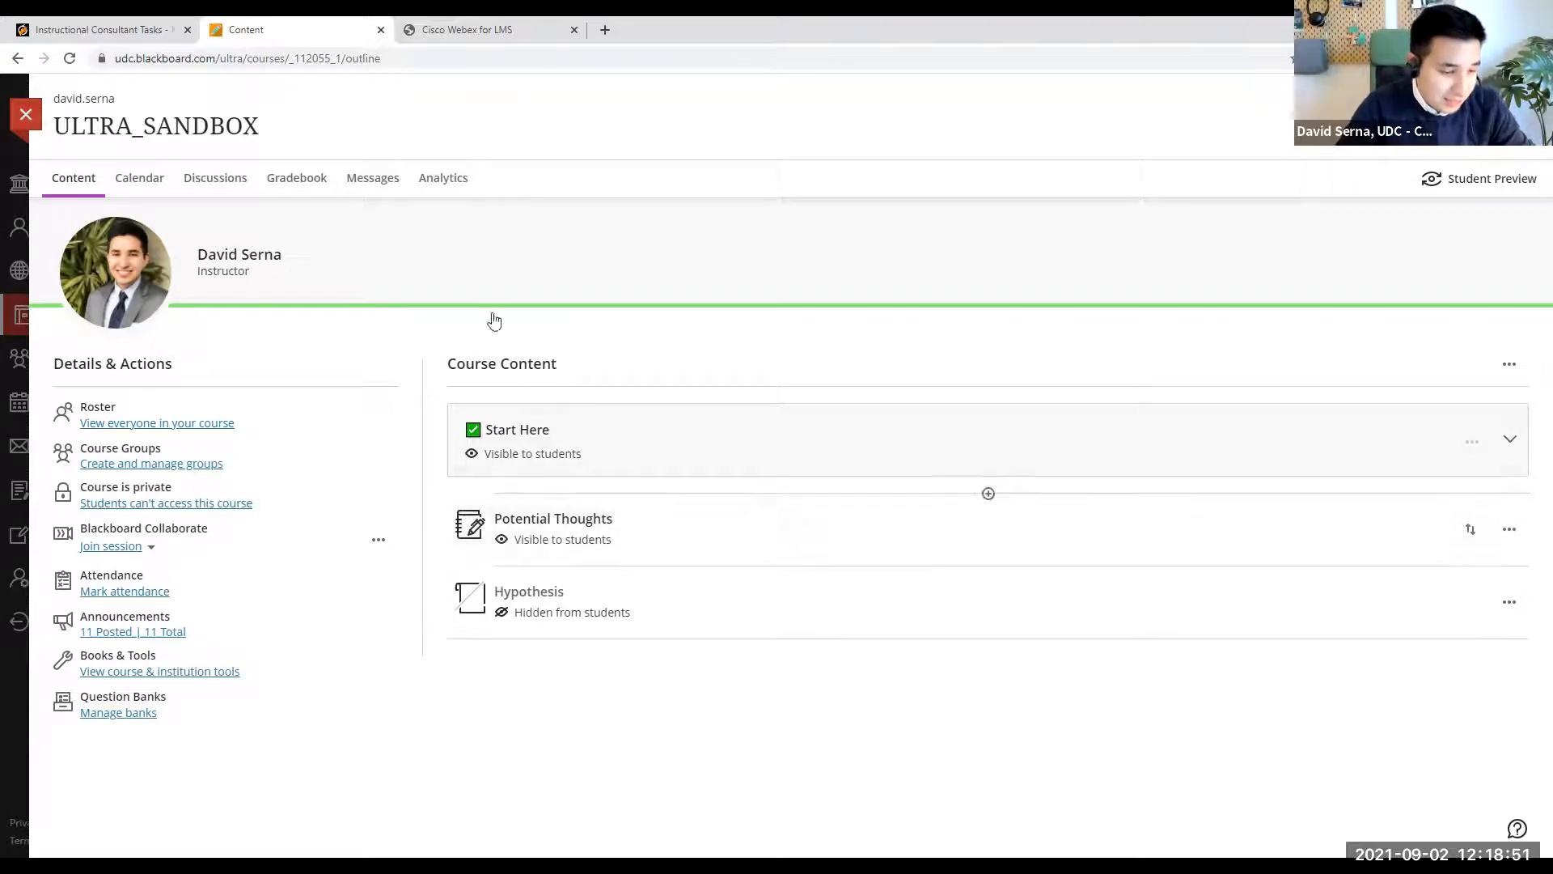
pyautogui.click(216, 673)
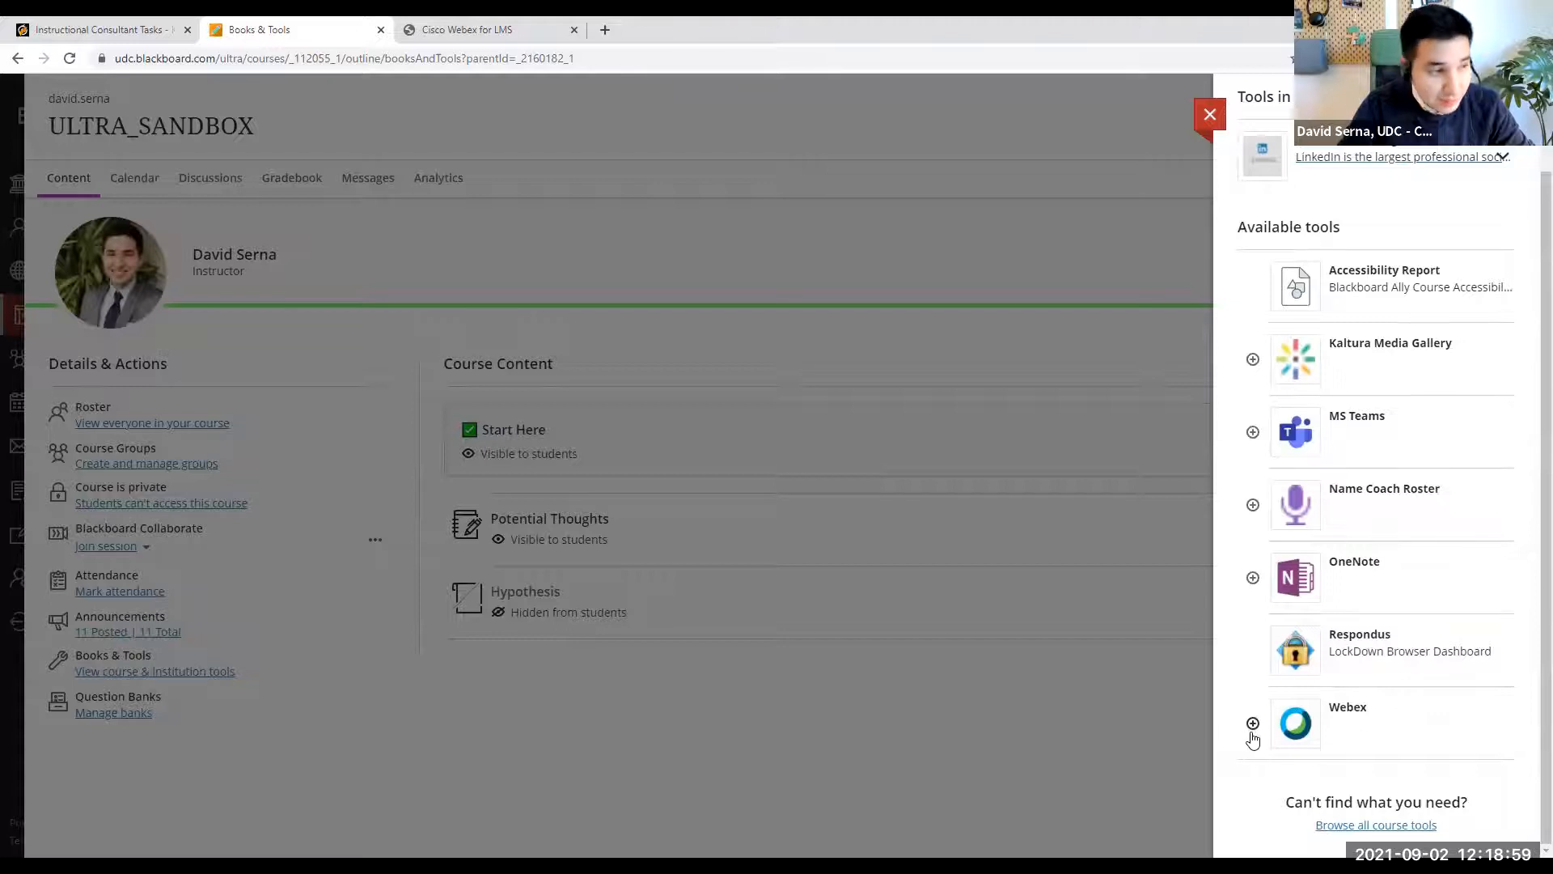
pyautogui.click(1254, 725)
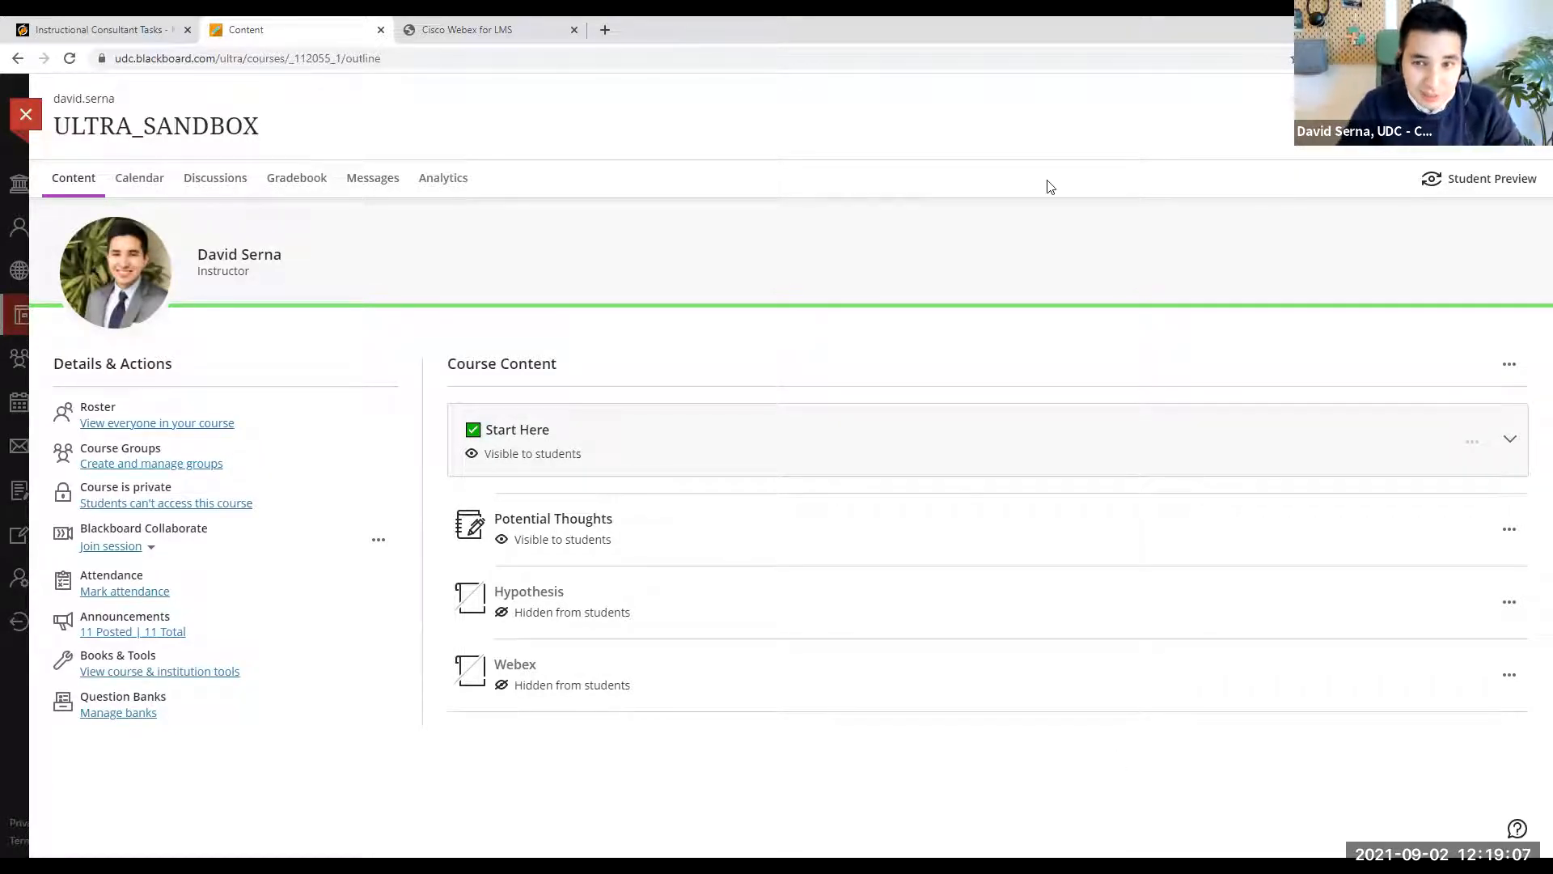
pyautogui.moveTo(720, 670)
pyautogui.mouseDown()
pyautogui.moveTo(531, 711)
pyautogui.moveTo(692, 676)
pyautogui.mouseUp()
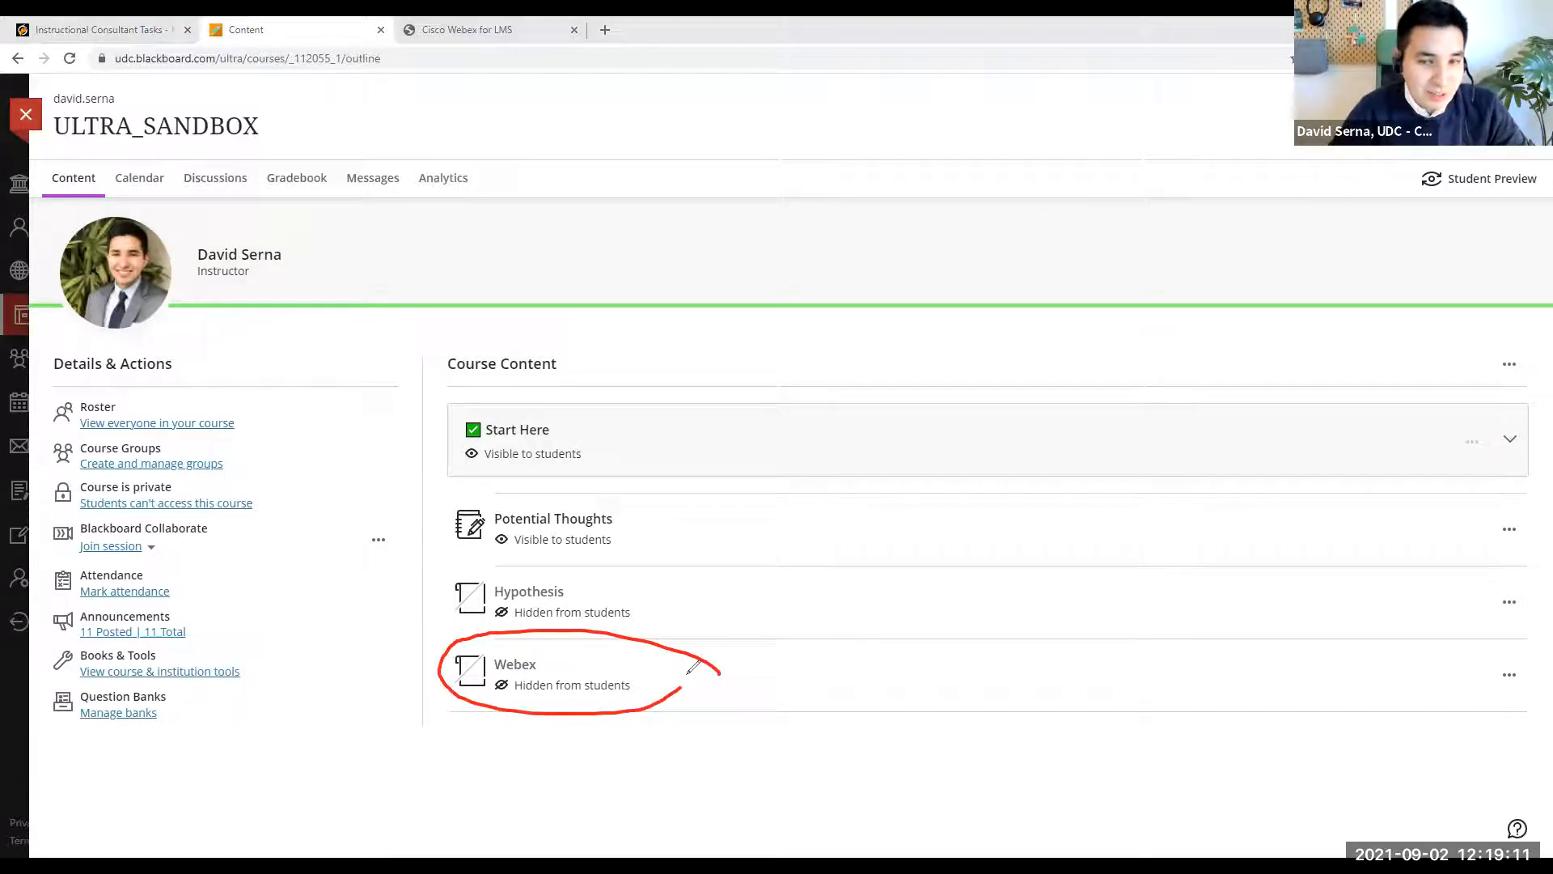
pyautogui.click(1041, 161)
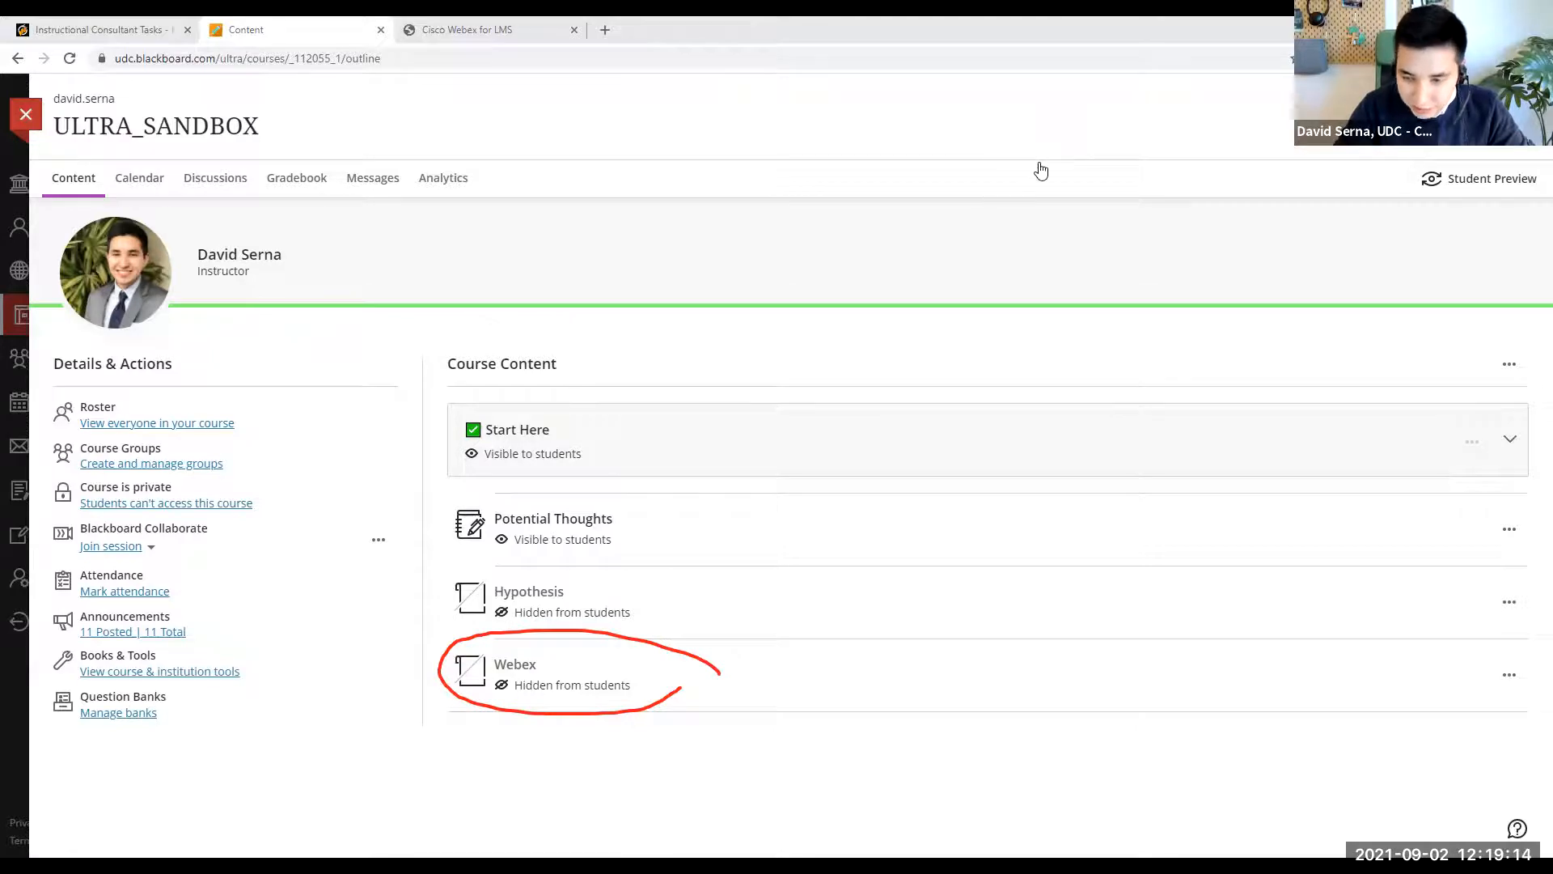
# - Rename the Webex content item "Webex Classes ▶ CLICK HERE | 9:30am to 10:50pm on Tuesday and Thursday From 8/23 to 12/17" and save it
pyautogui.click(1511, 676)
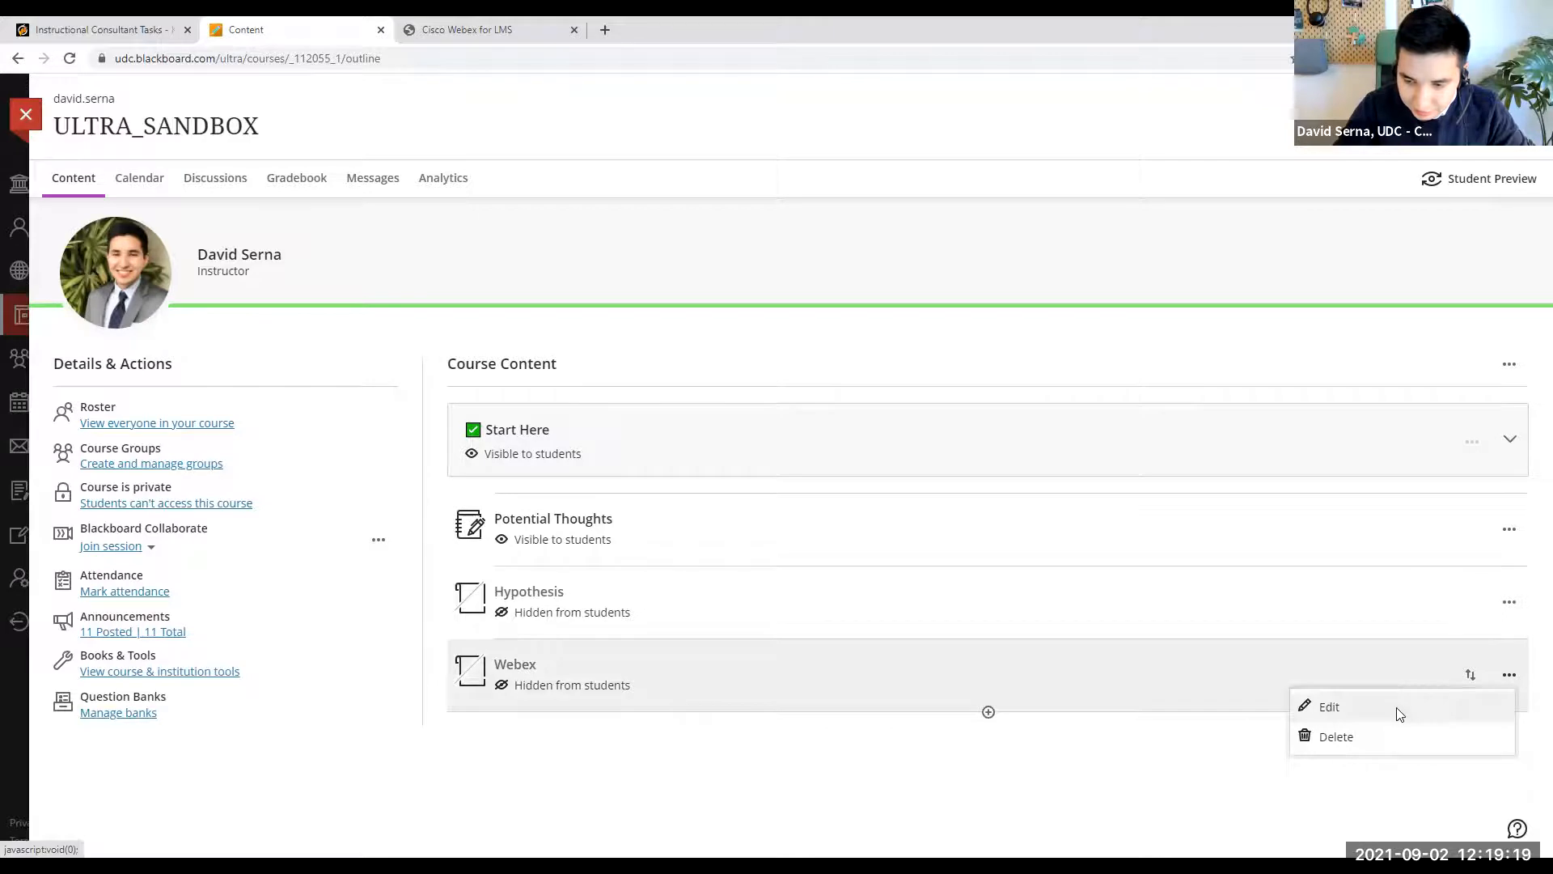
pyautogui.click(1397, 708)
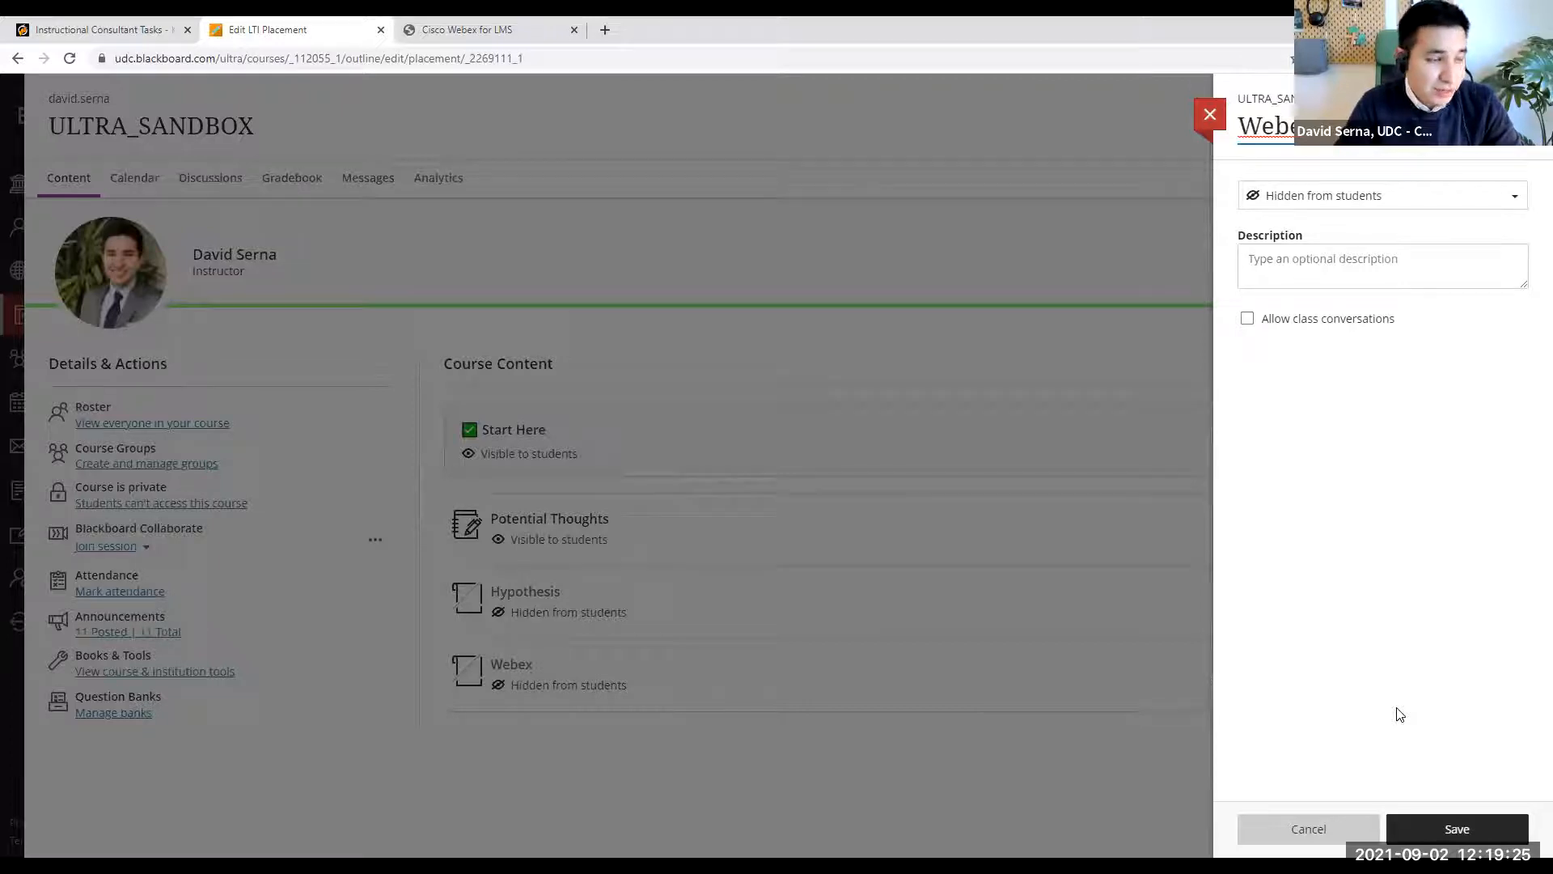
pyautogui.click(1339, 127)
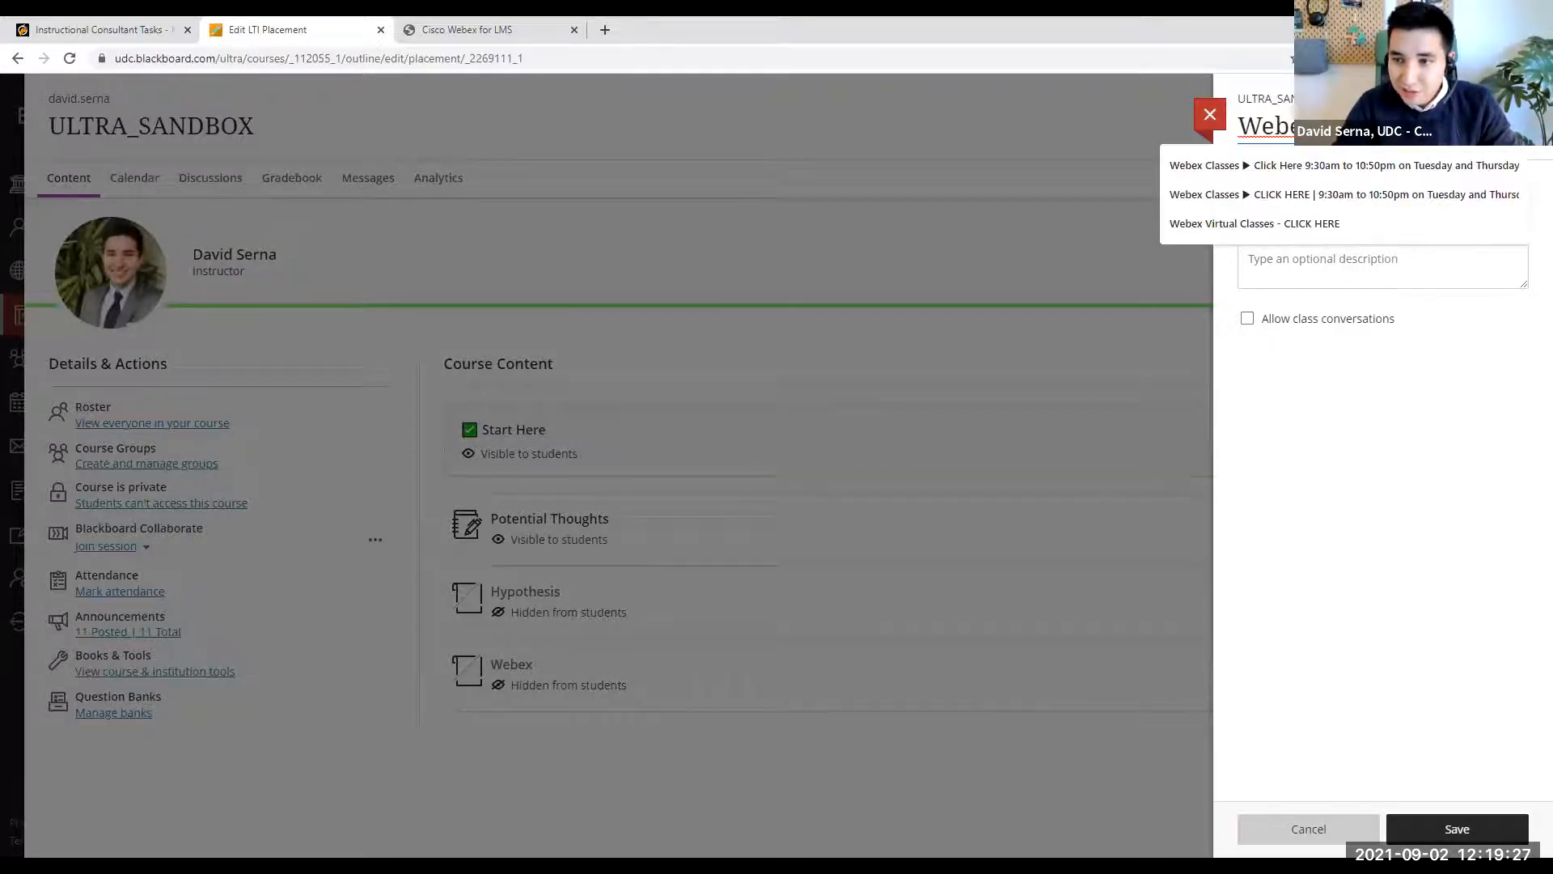
pyautogui.click(1321, 197)
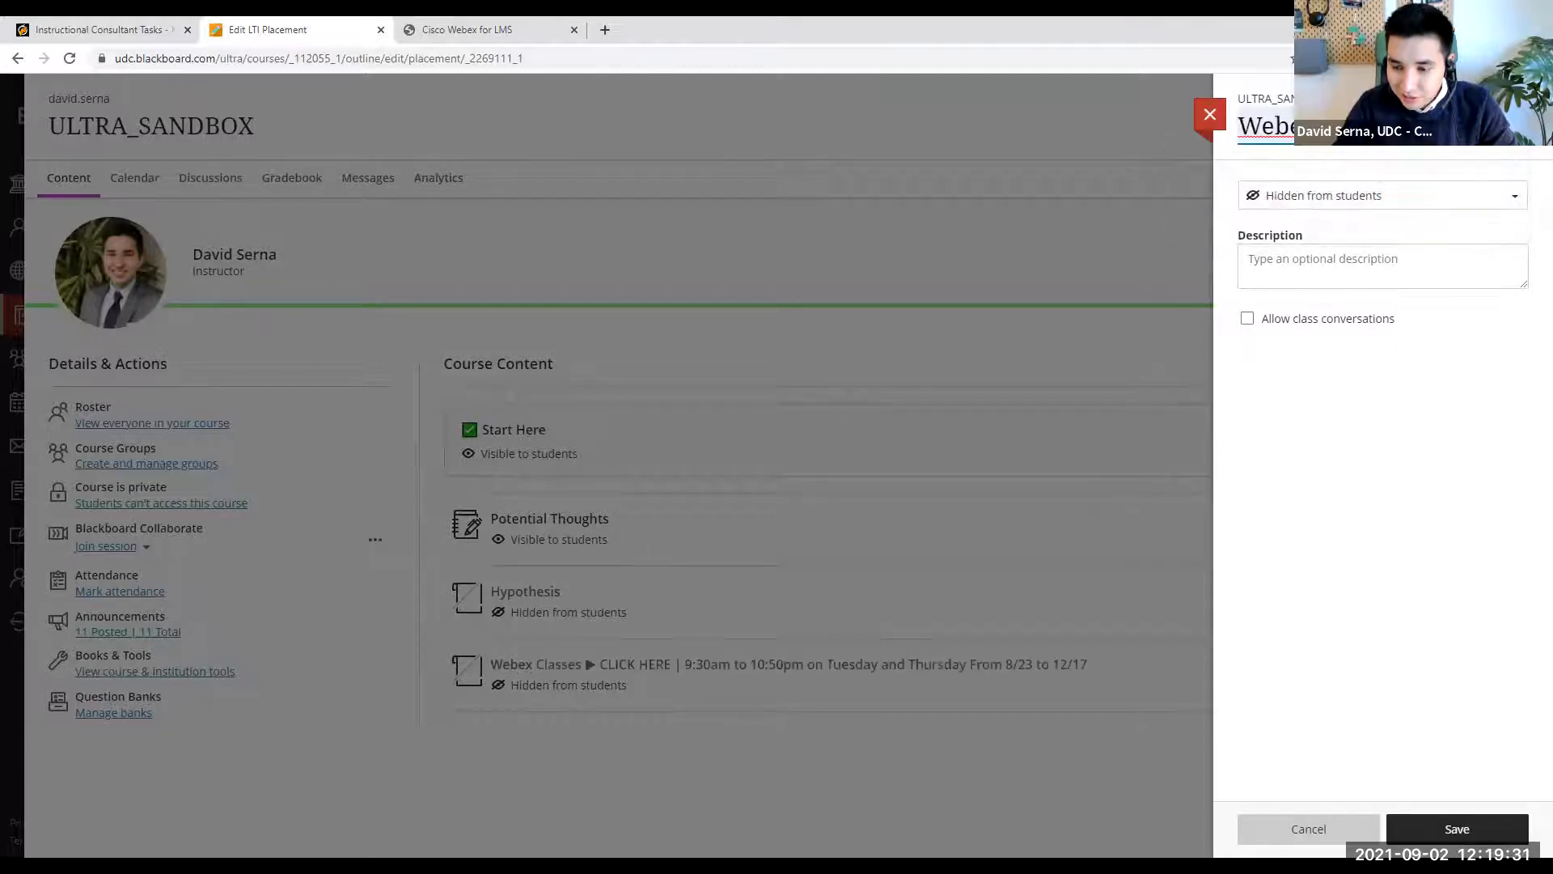
pyautogui.click(1457, 830)
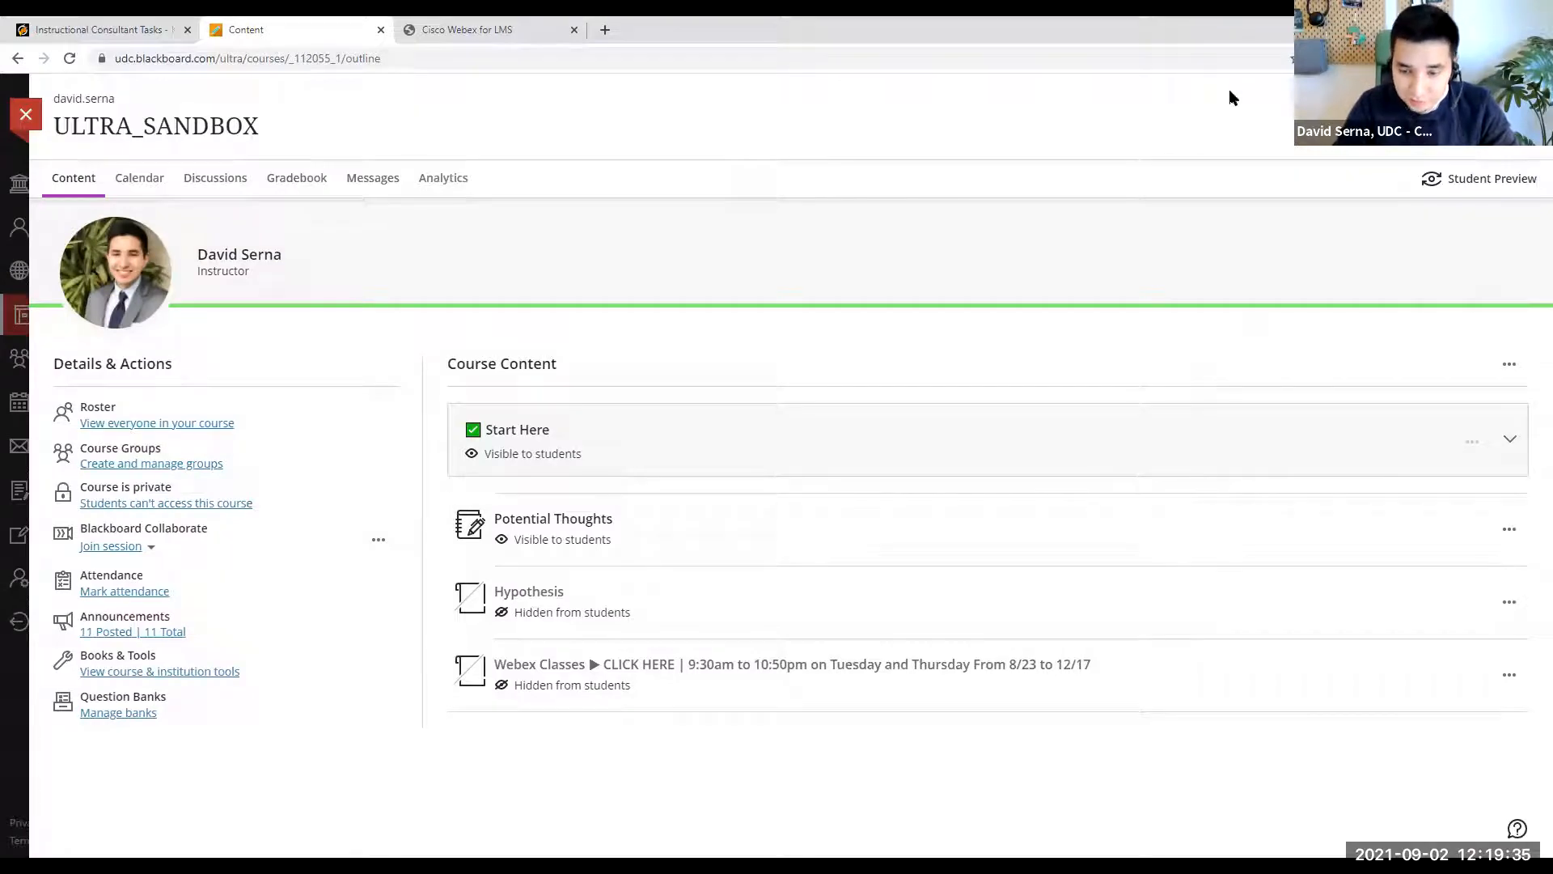
pyautogui.moveTo(1110, 643)
pyautogui.mouseDown()
pyautogui.moveTo(503, 647)
pyautogui.moveTo(603, 689)
pyautogui.moveTo(793, 711)
pyautogui.mouseUp()
pyautogui.moveTo(891, 697)
pyautogui.mouseDown()
pyautogui.moveTo(1107, 670)
pyautogui.moveTo(1111, 632)
pyautogui.mouseUp()
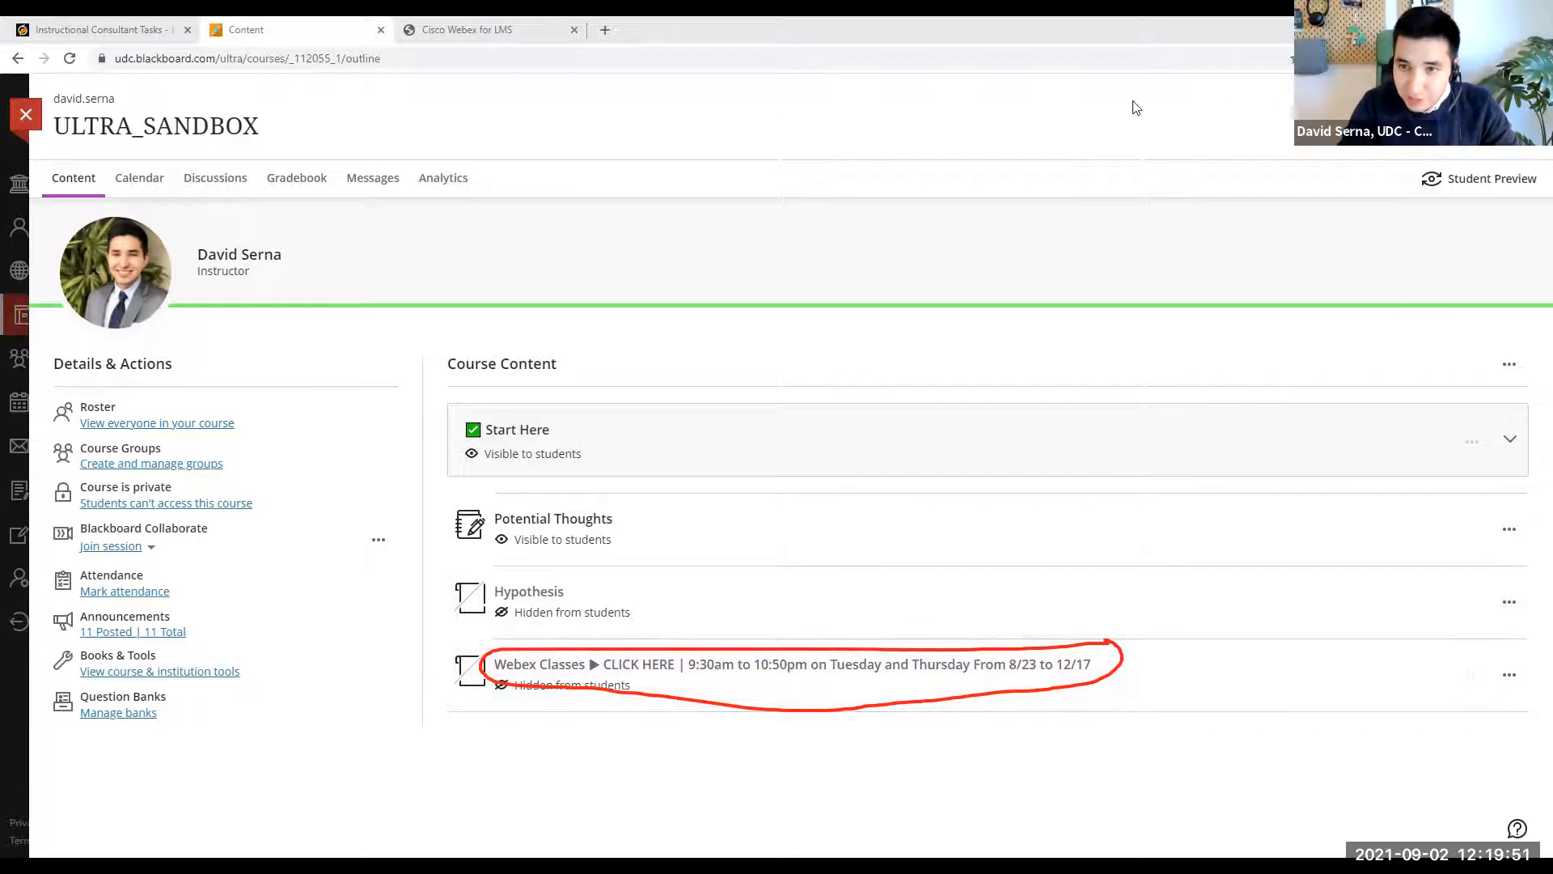
# - Edit the Webex Classes content item and change the class time in its title to 11:00am to 12:30pm
pyautogui.click(1510, 675)
pyautogui.click(1433, 704)
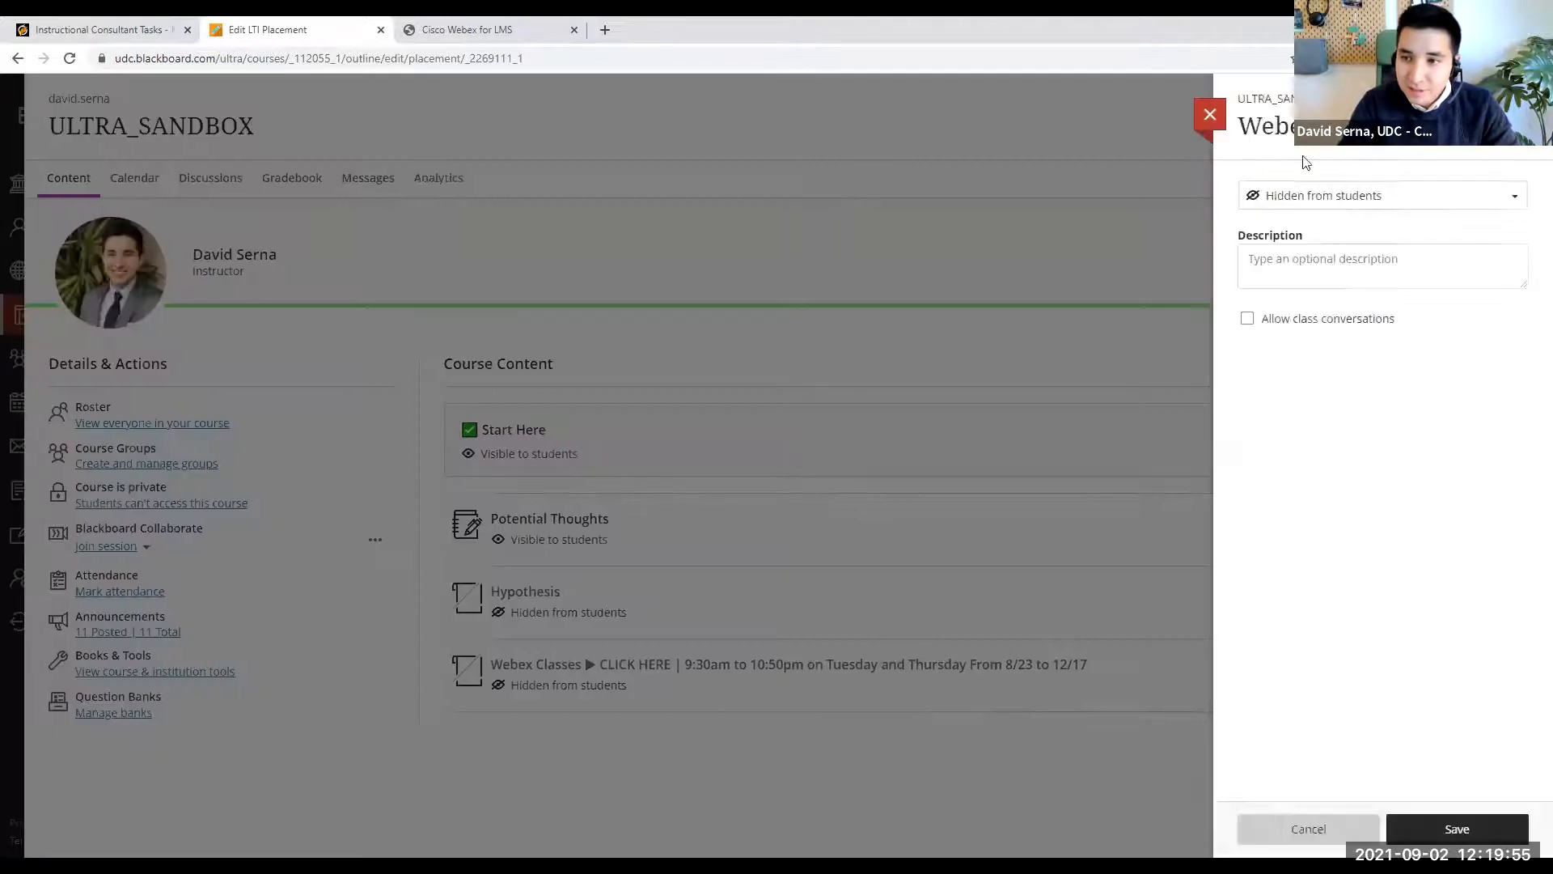
pyautogui.click(1499, 138)
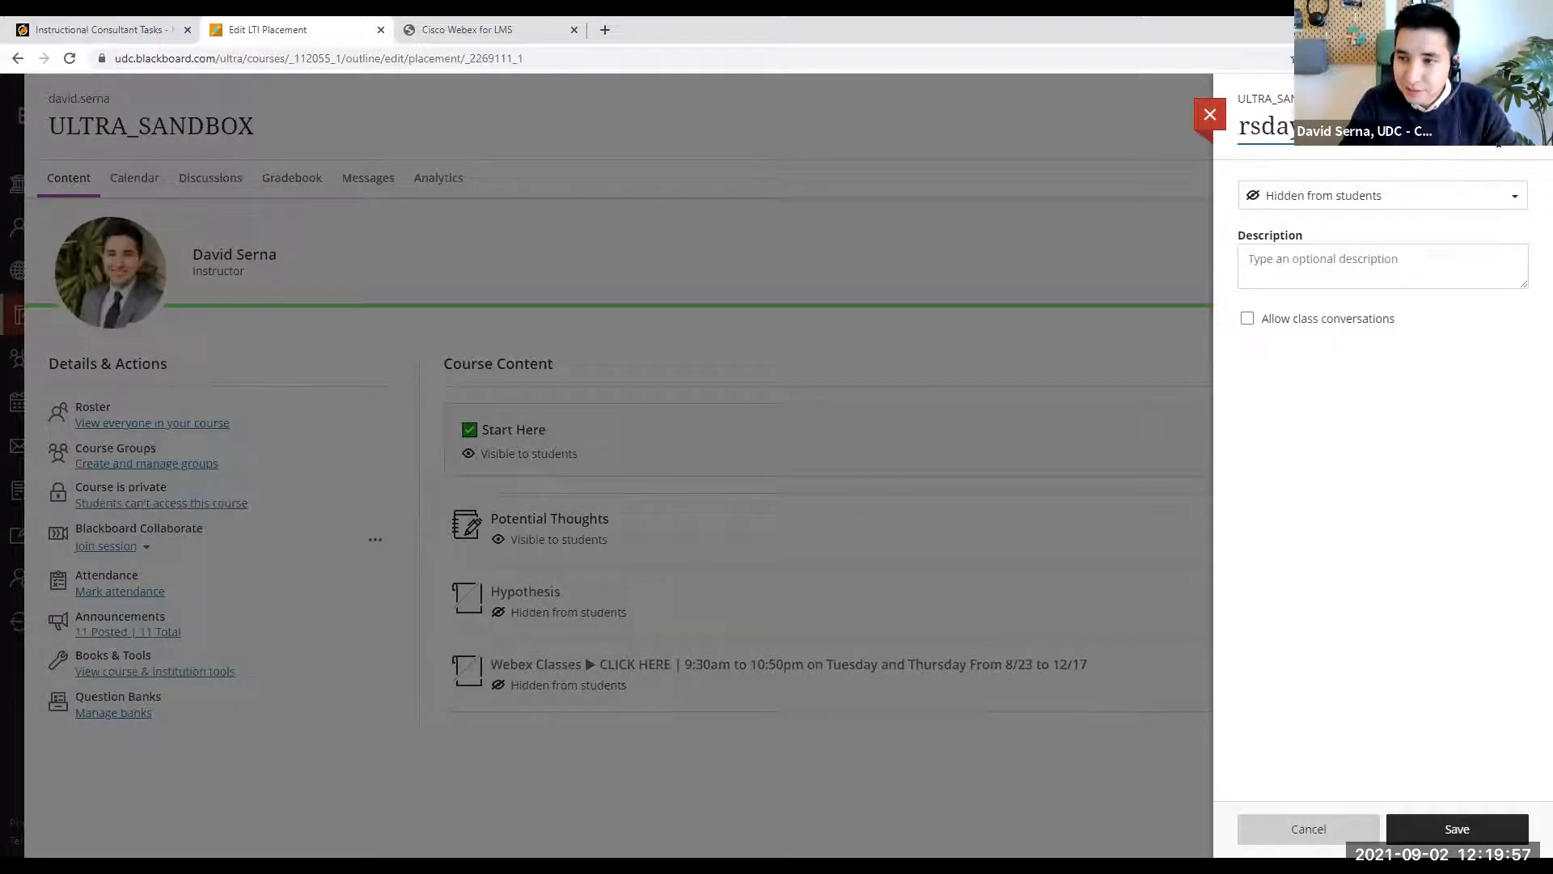
pyautogui.moveTo(1208, 139); pyautogui.dragTo(1199, 139)
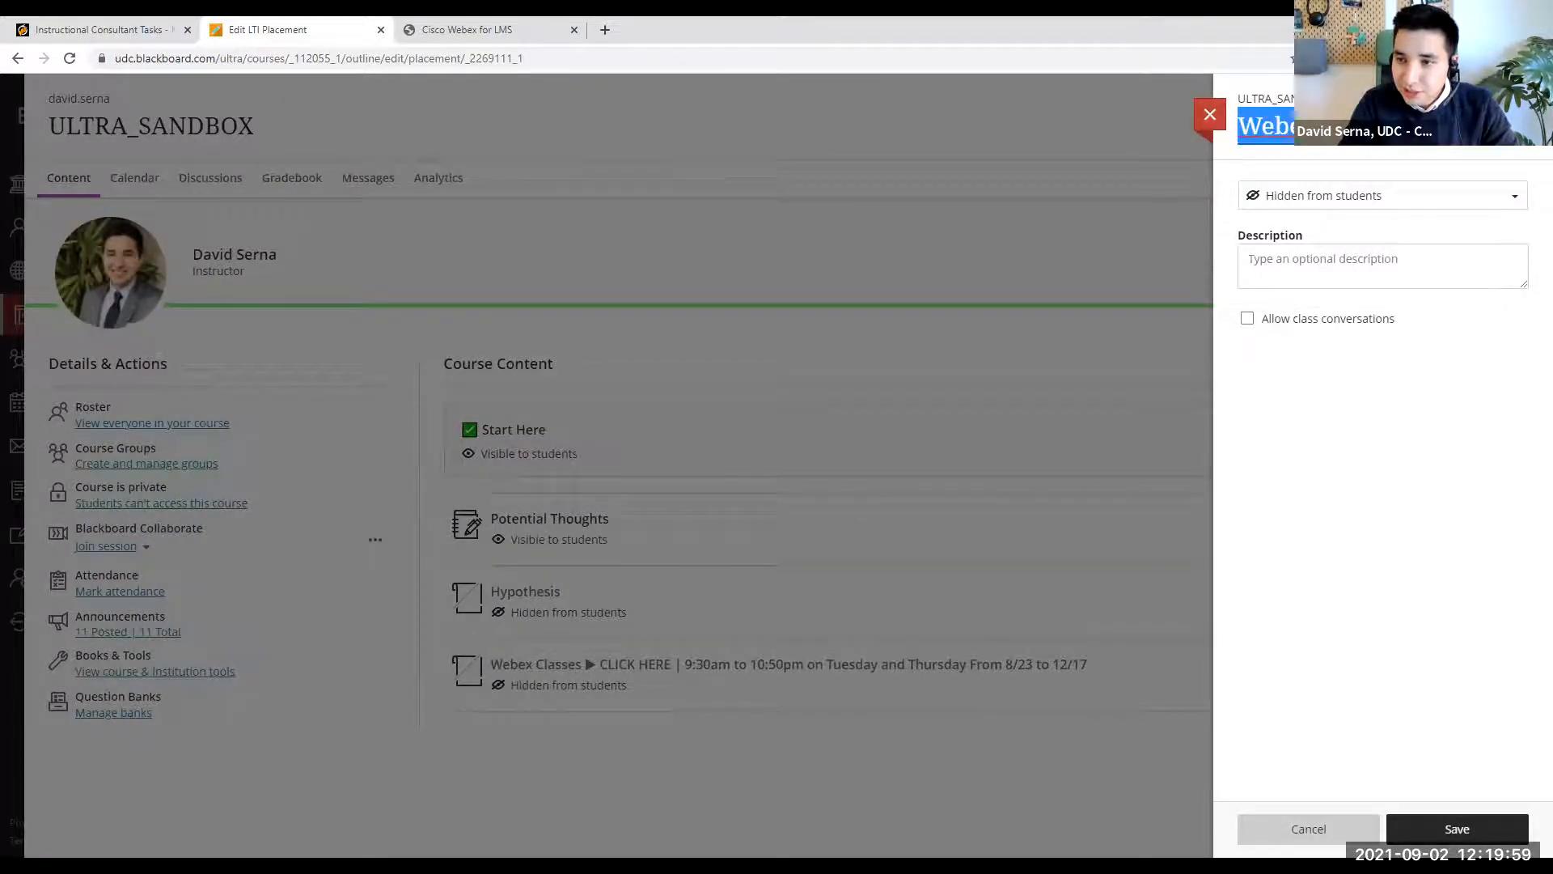
pyautogui.click(1375, 130)
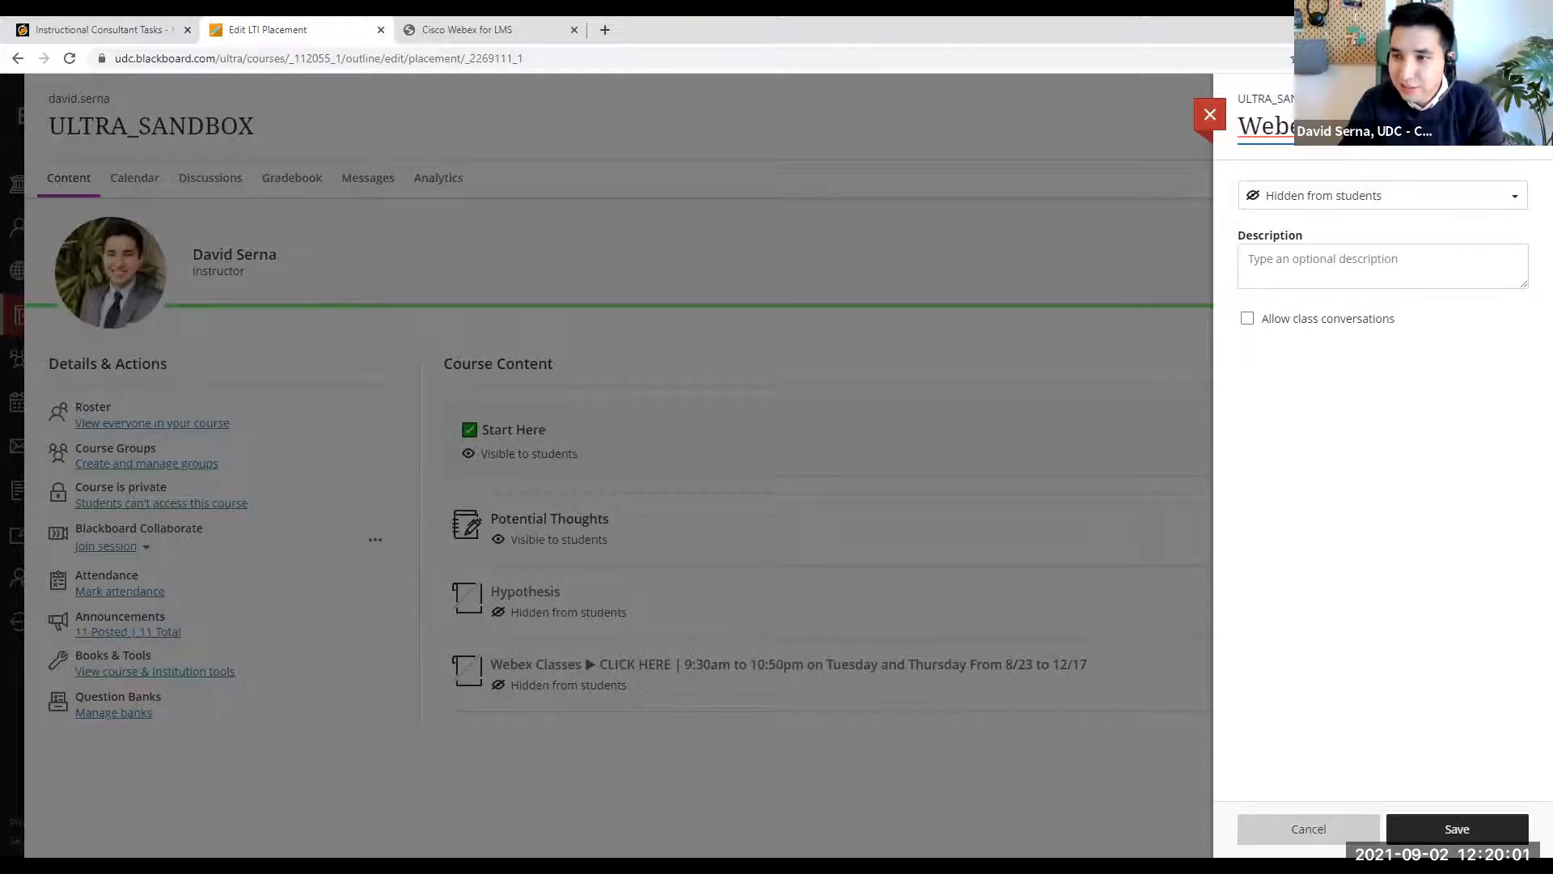
pyautogui.press('Right')
pyautogui.press('Right')
pyautogui.press('Right')
pyautogui.press('Right')
pyautogui.press('Right')
pyautogui.press('Right')
pyautogui.press('Right')
pyautogui.press('Right')
pyautogui.press('Right')
pyautogui.press('Right')
pyautogui.press('Right')
pyautogui.press('Right')
pyautogui.press('Right')
pyautogui.press('Right')
pyautogui.press('Right')
pyautogui.press('Right')
pyautogui.press('Right')
pyautogui.press('Right')
pyautogui.press('Right')
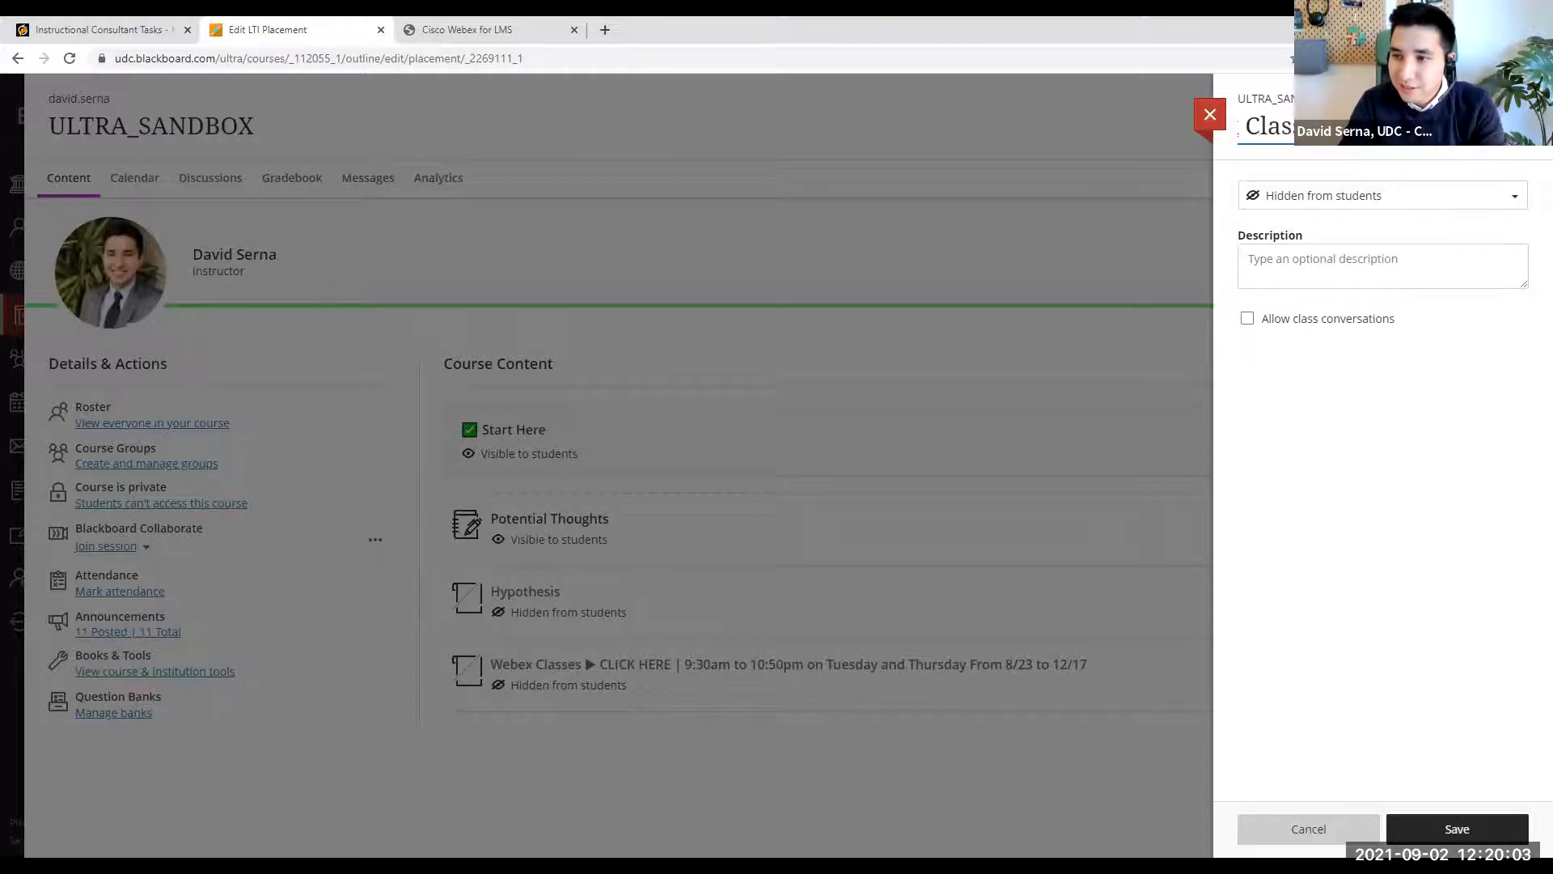
pyautogui.press('Right')
pyautogui.press('Right')
pyautogui.press('Right')
pyautogui.press('Right')
pyautogui.press('Right')
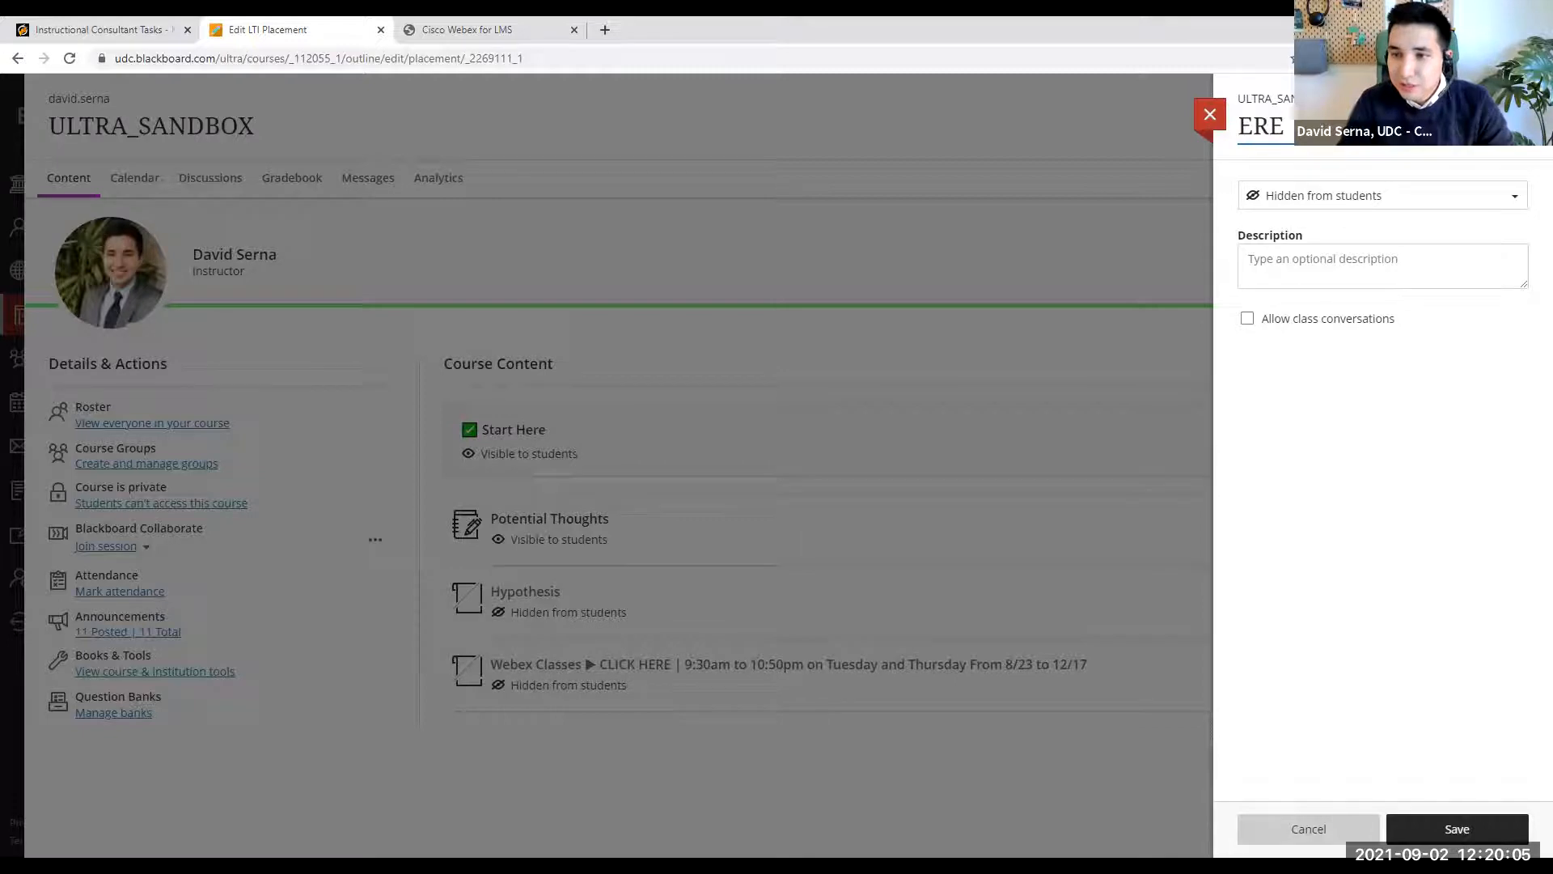
pyautogui.press('BackSpace')
pyautogui.write('11')
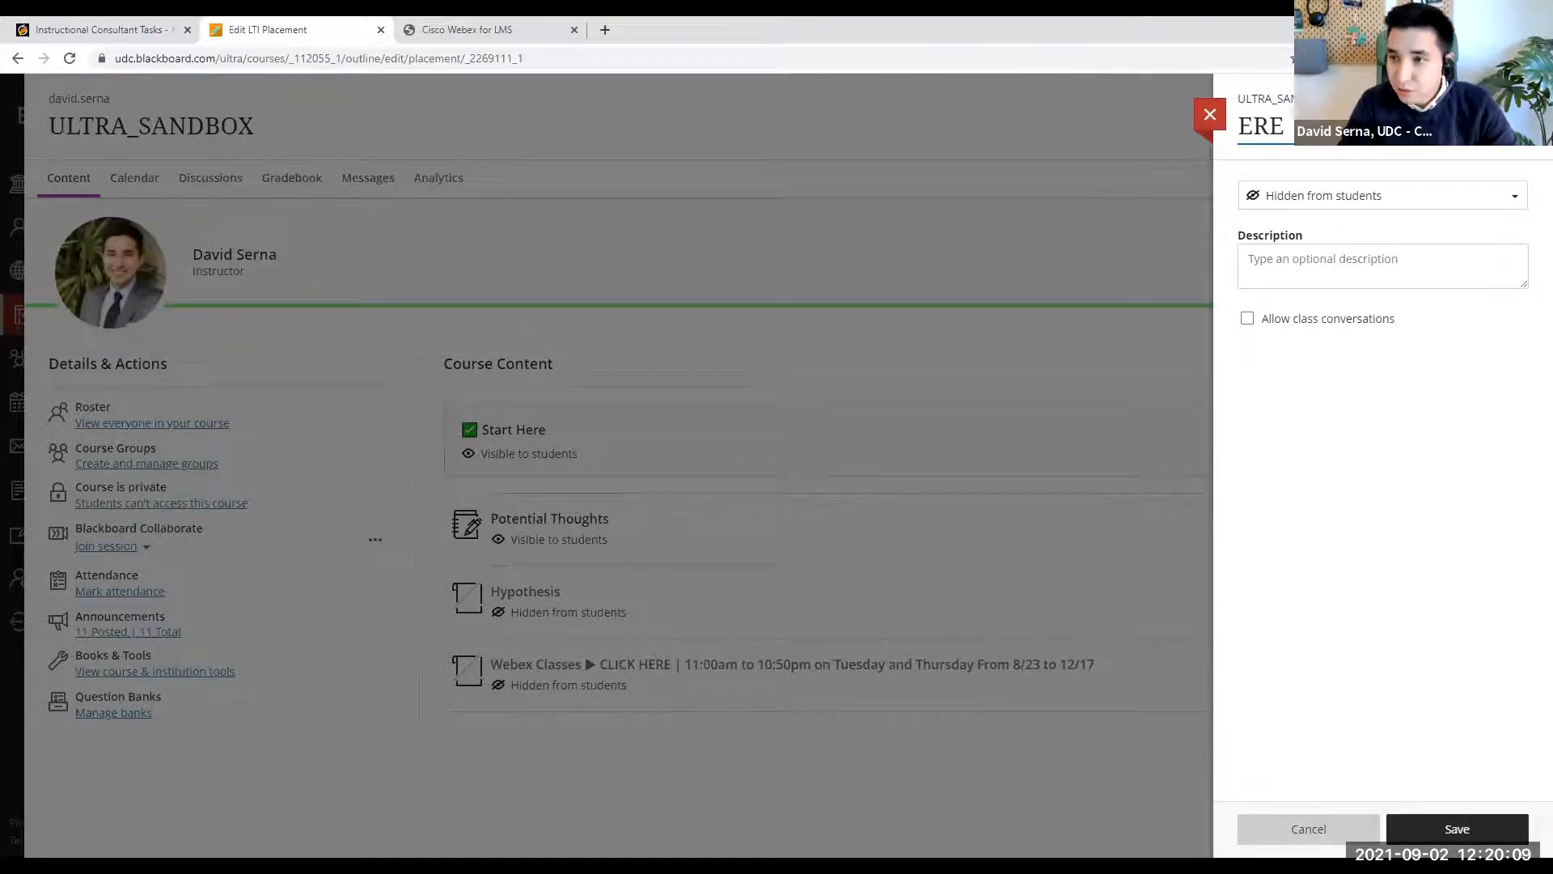
pyautogui.press('BackSpace')
pyautogui.write('2')
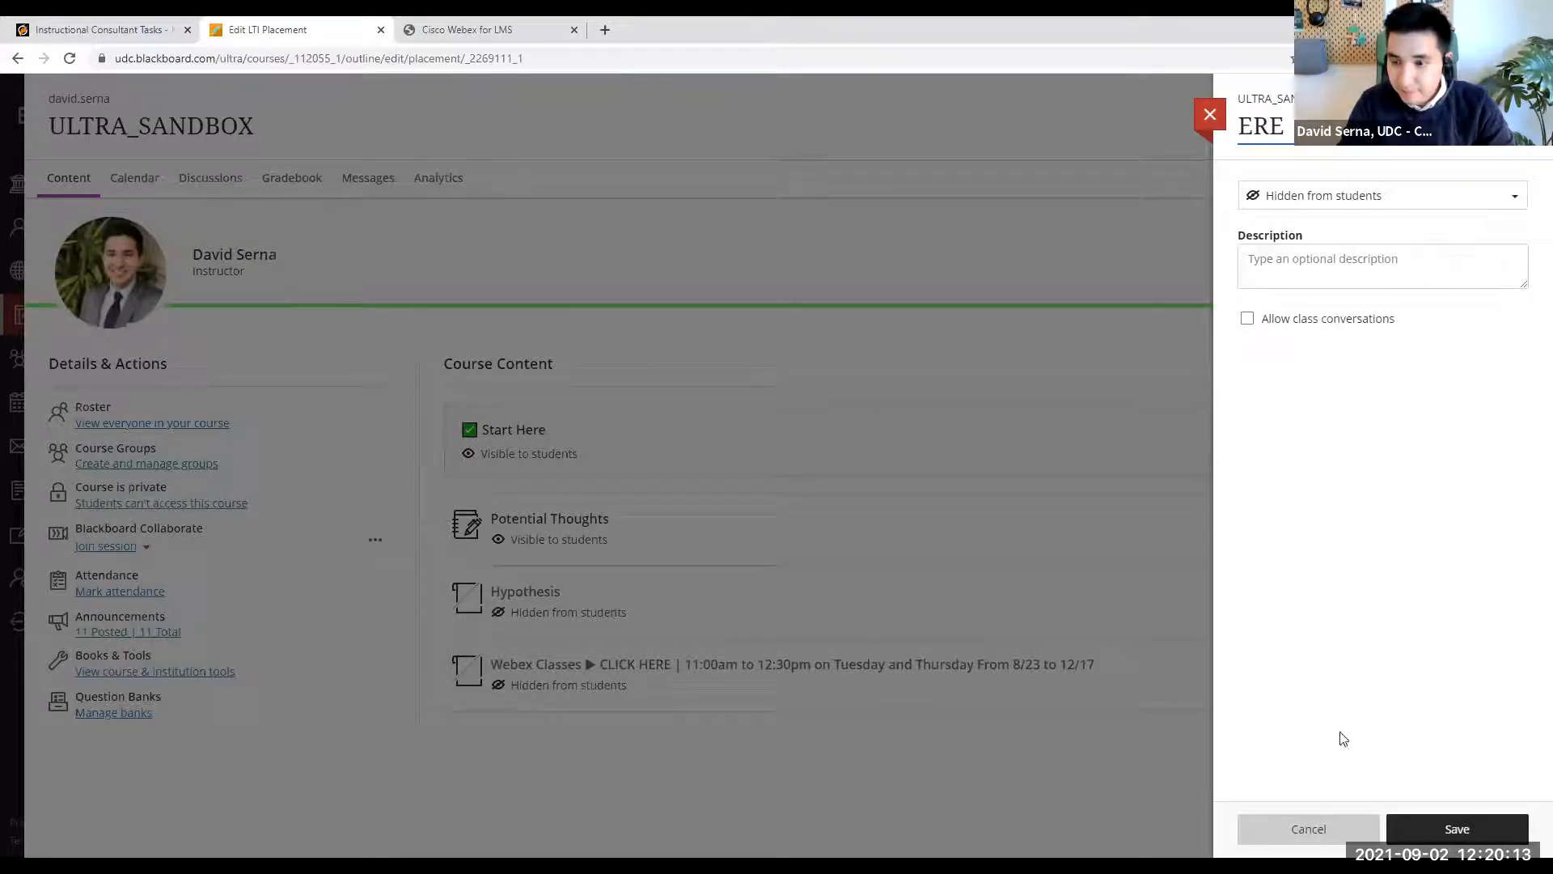
# - Replace the class days in the Webex item's title with "Monday and Wednesday"
pyautogui.moveTo(1448, 127); pyautogui.dragTo(1540, 126)
pyautogui.click(1505, 127)
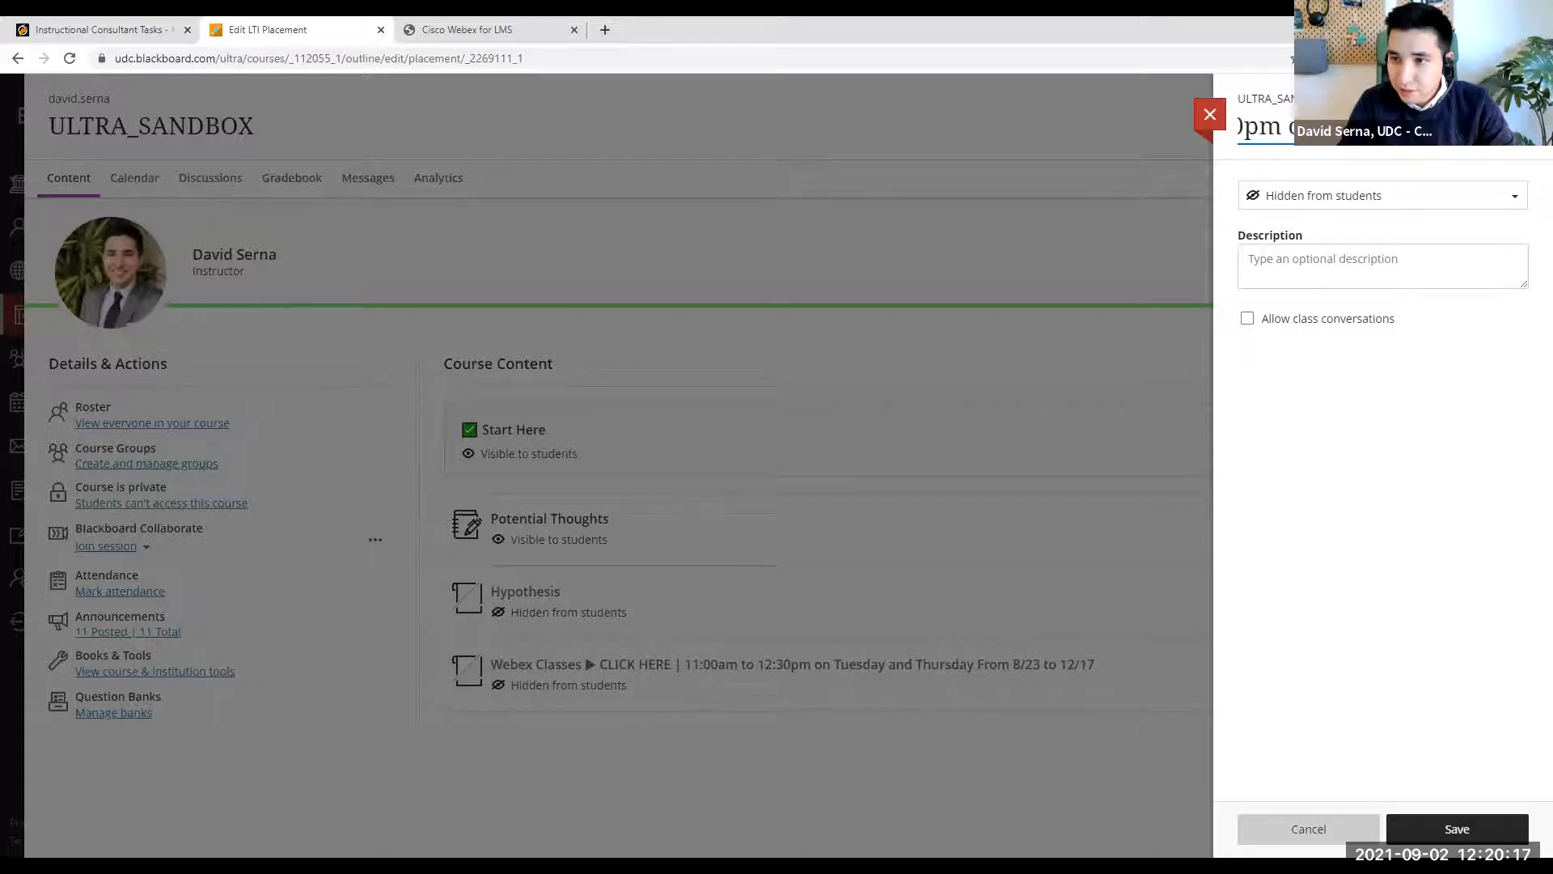
pyautogui.moveTo(1375, 126); pyautogui.dragTo(1431, 142)
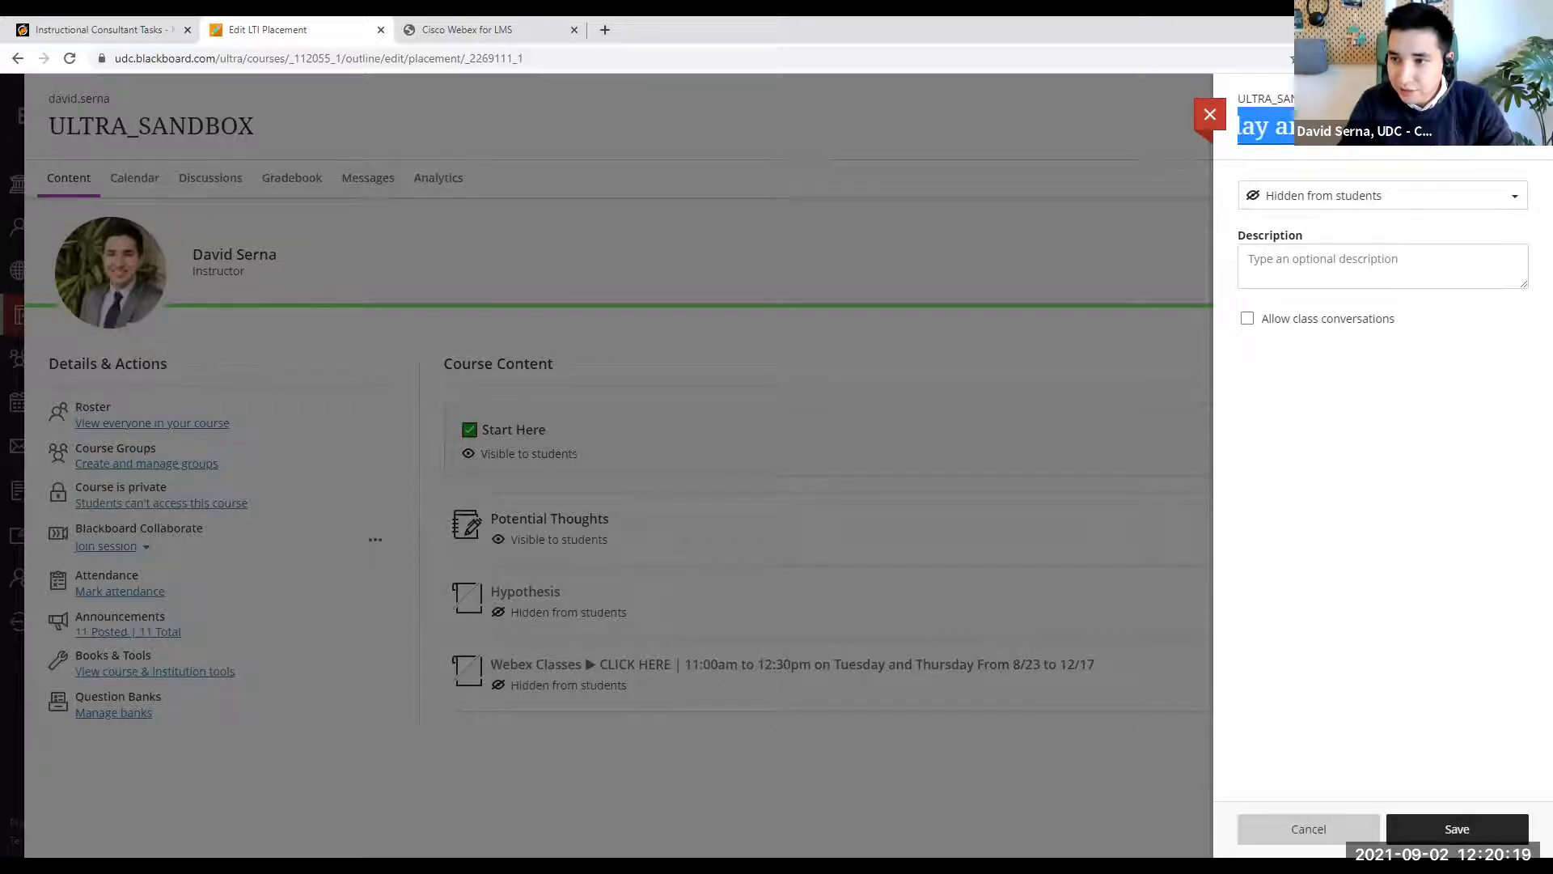
pyautogui.write('Monday and W')
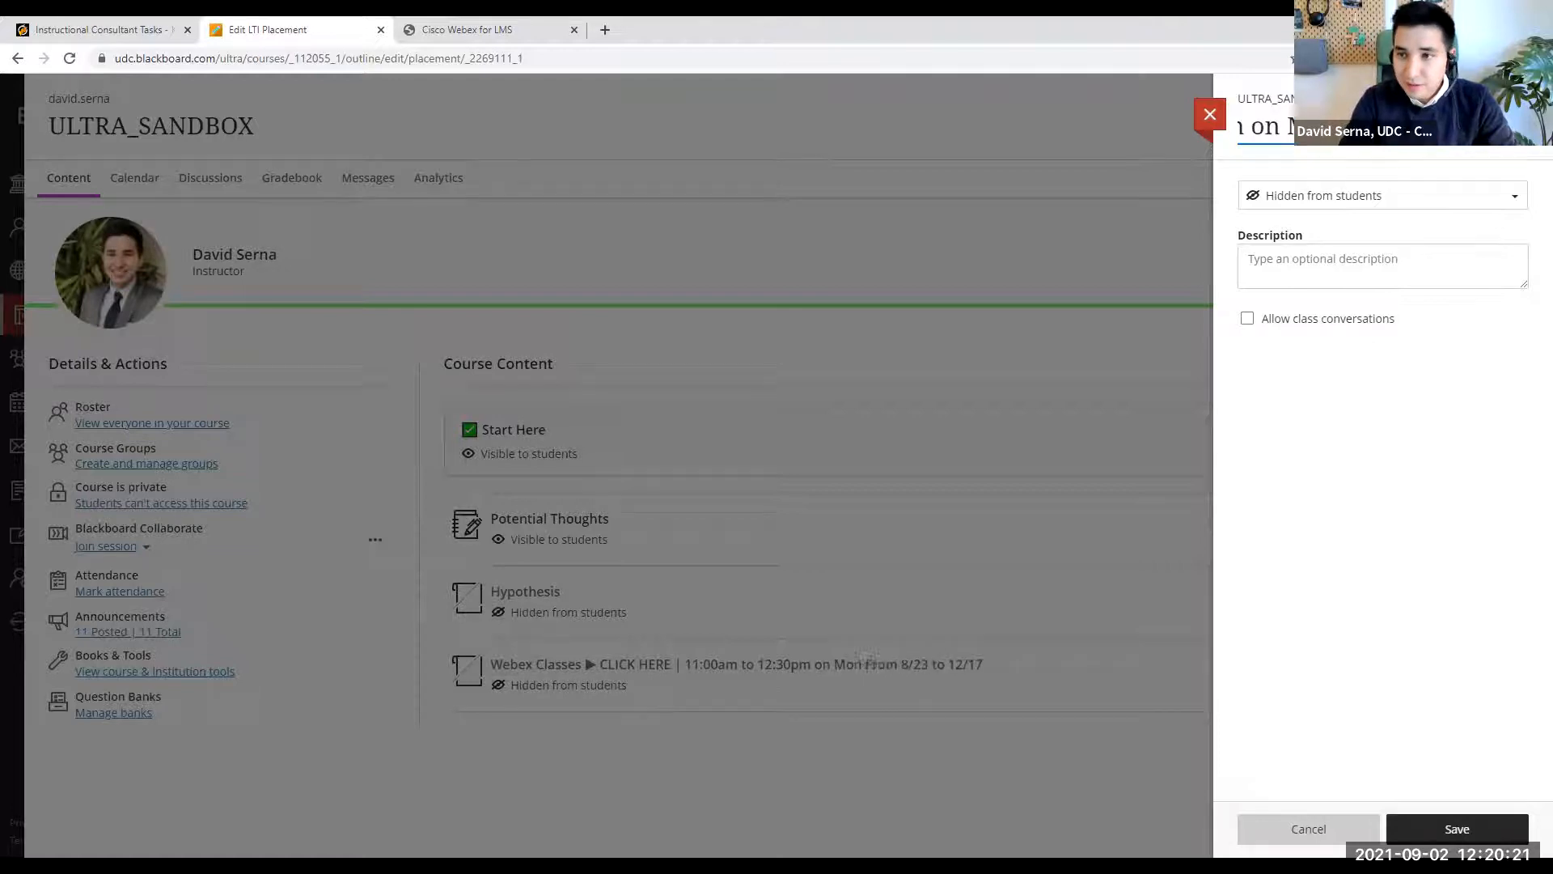
pyautogui.write('ednesday')
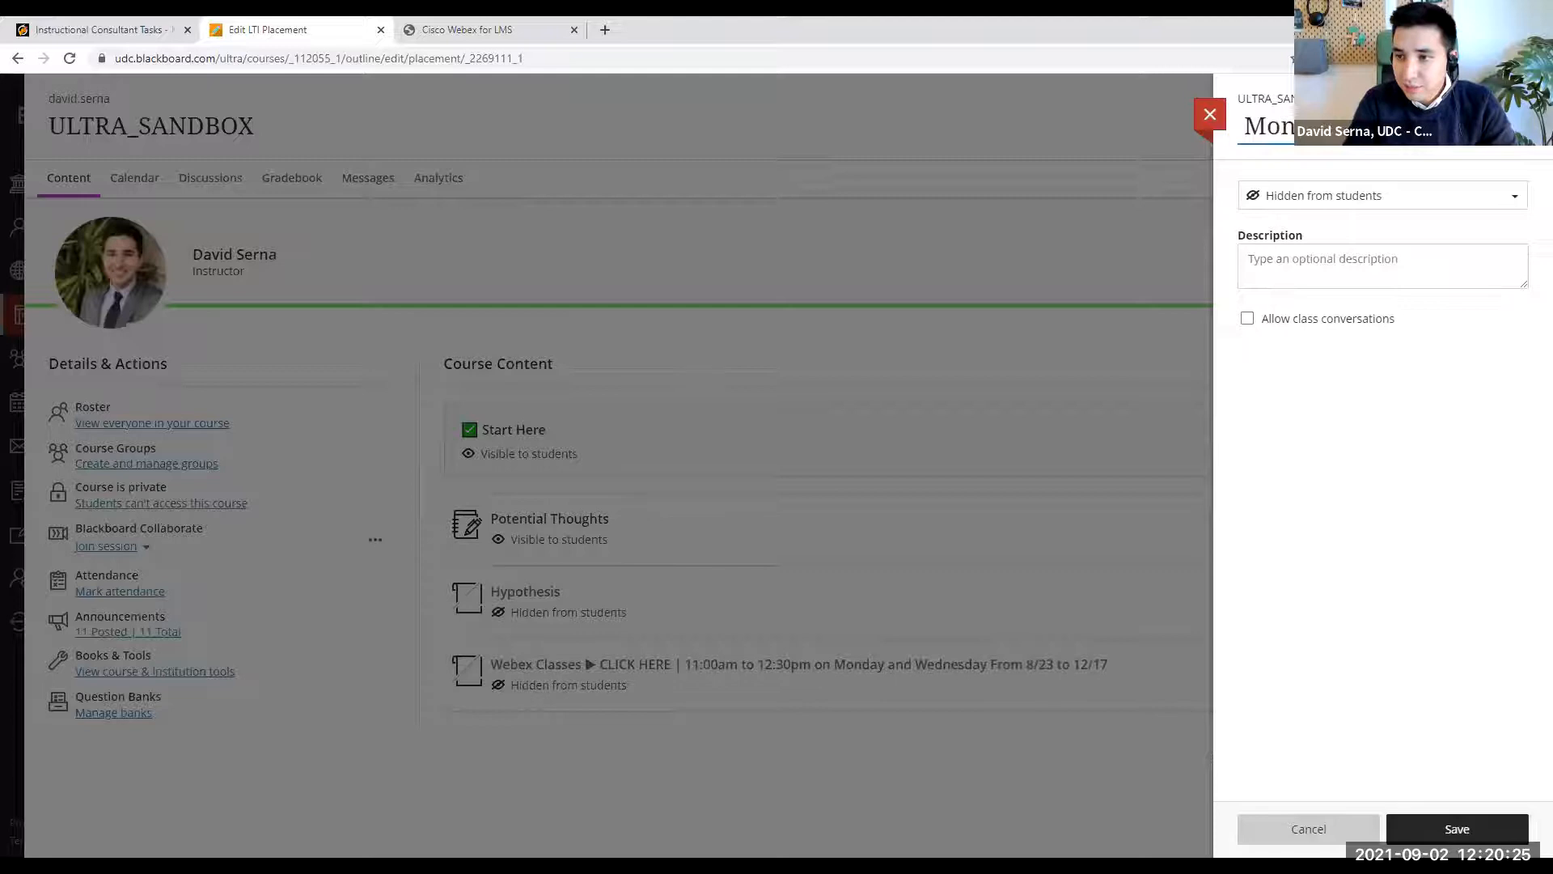
# - Change the date range in the Webex item's title to "From 9/13 to 12/22"
pyautogui.moveTo(1450, 126); pyautogui.dragTo(1533, 128)
pyautogui.click(1505, 127)
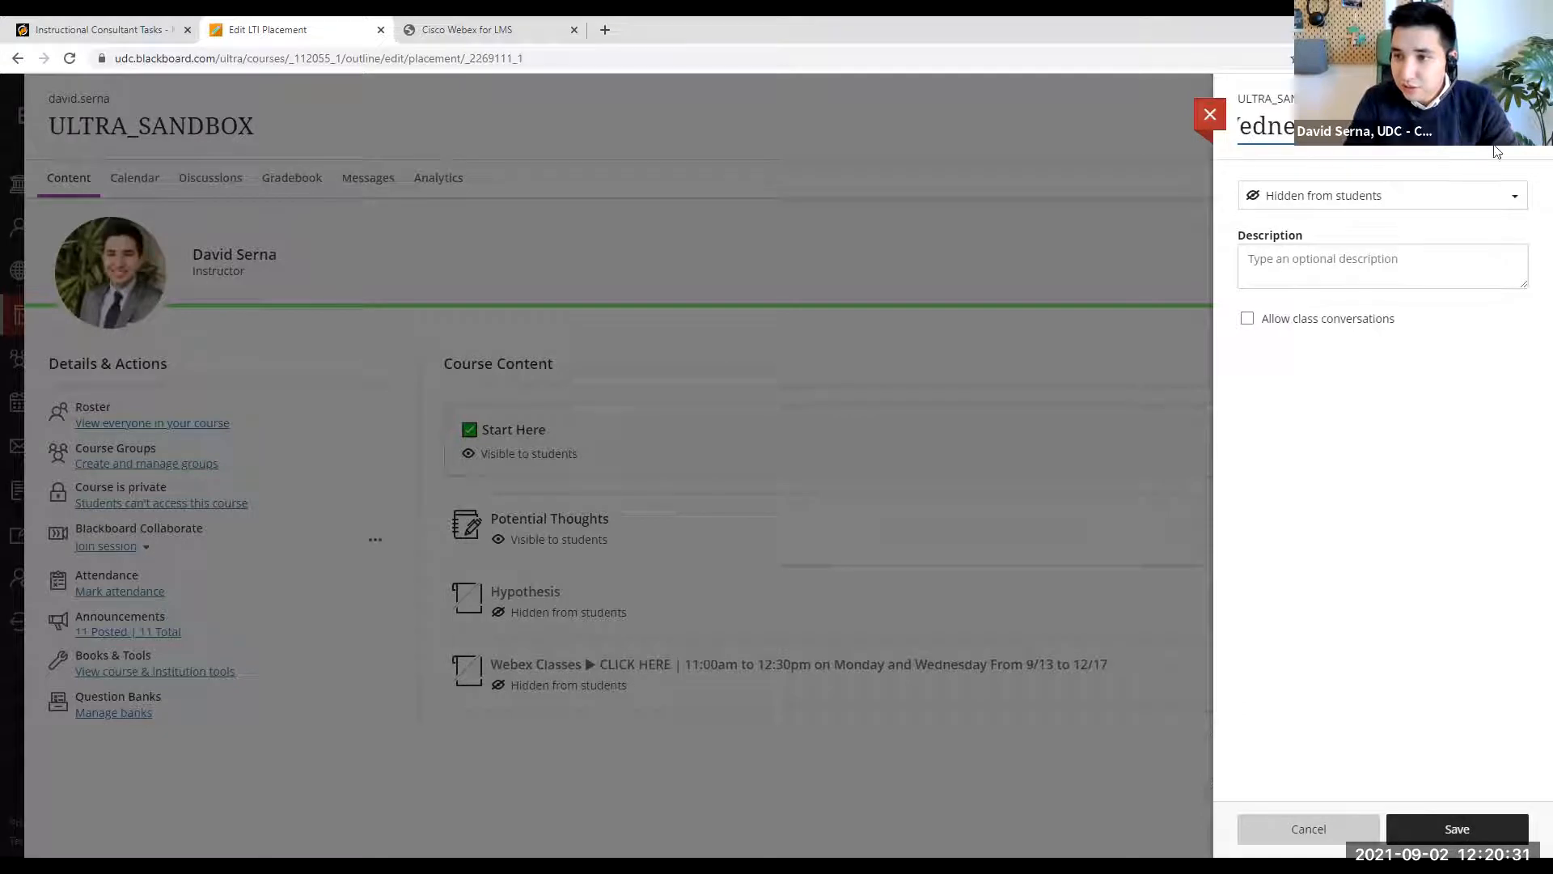
pyautogui.press('End')
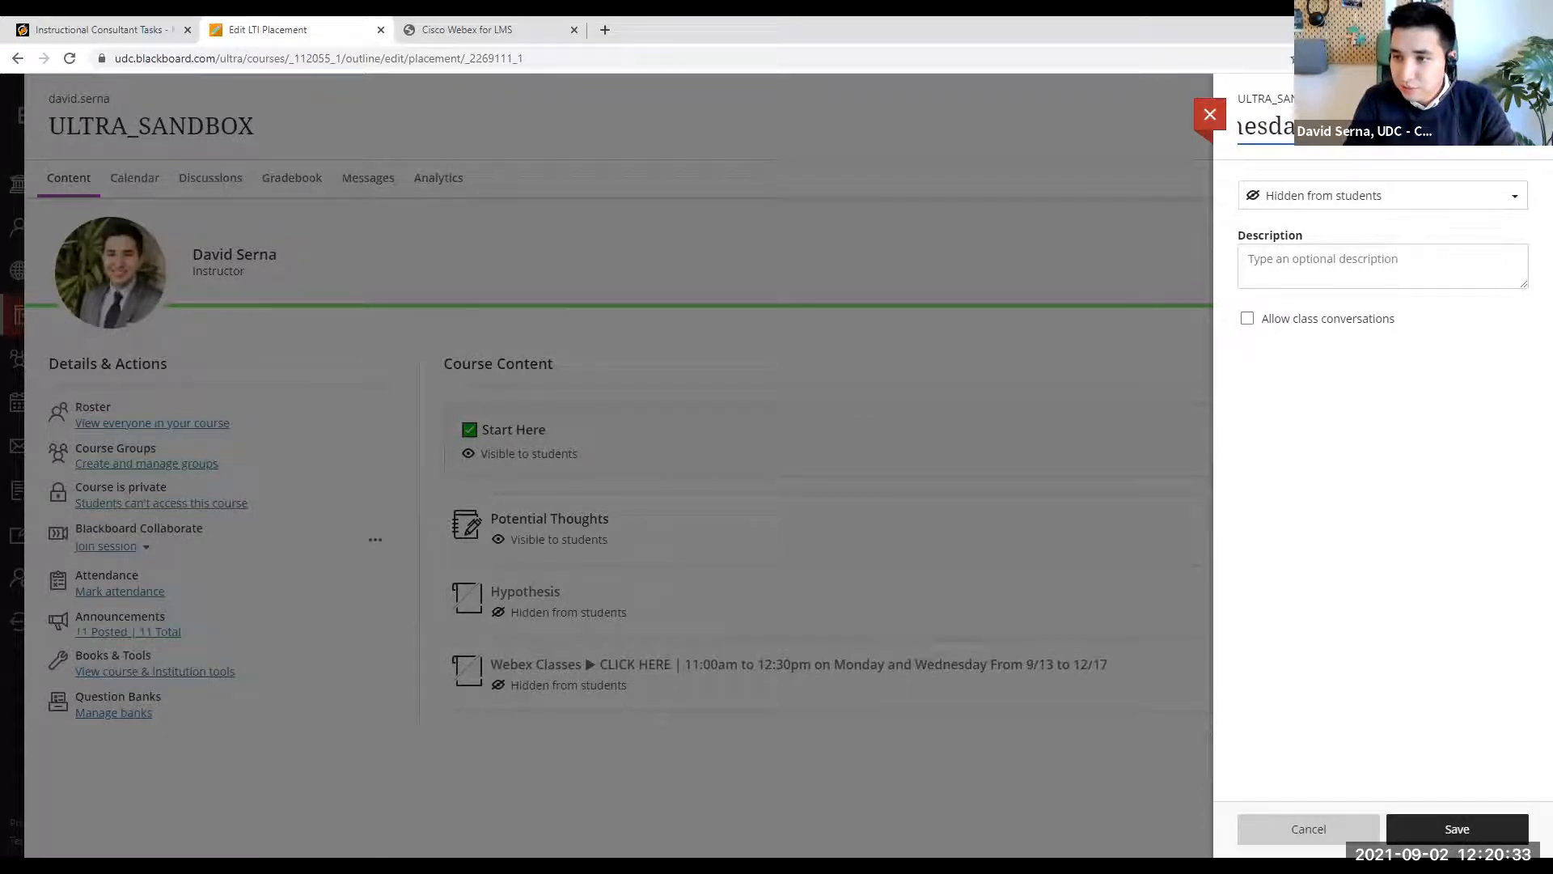
# - Make the Webex Classes item visible to students and save its changes
pyautogui.click(1428, 194)
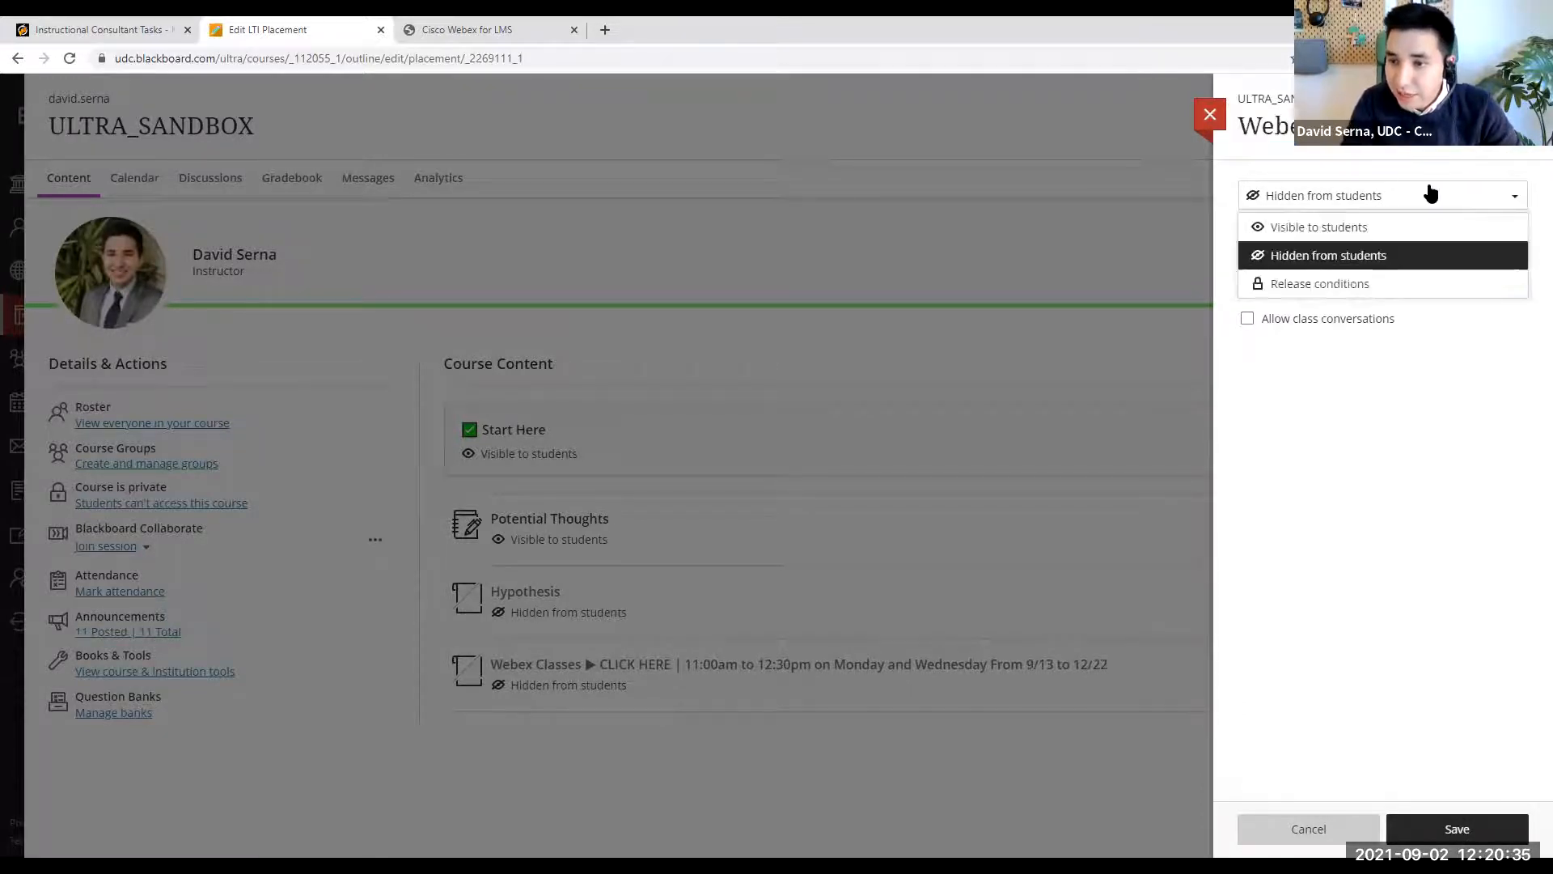
pyautogui.click(1373, 231)
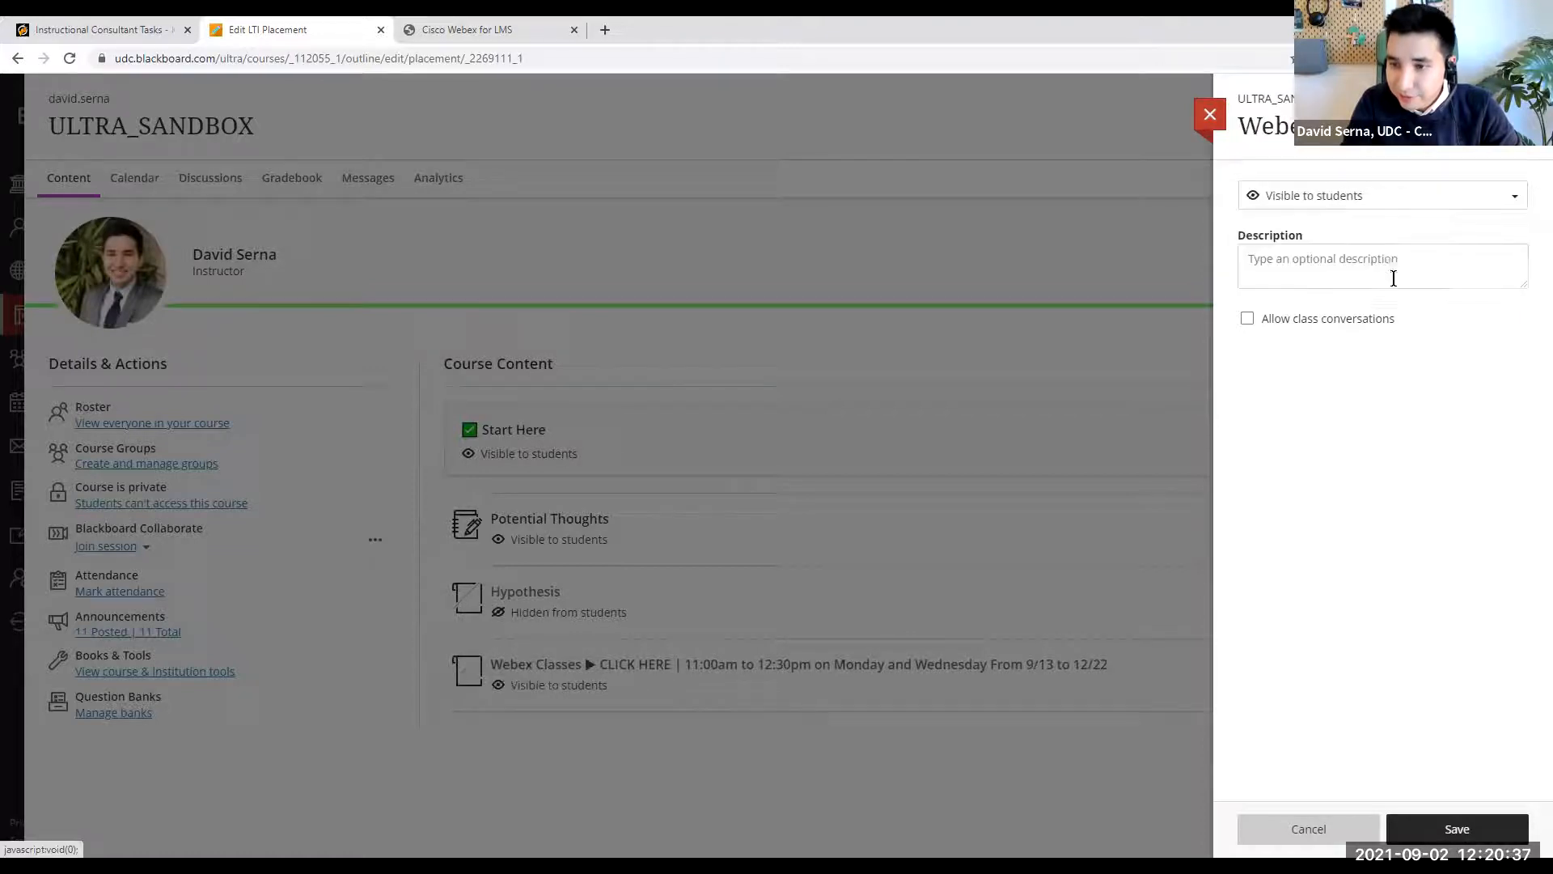
pyautogui.click(1509, 833)
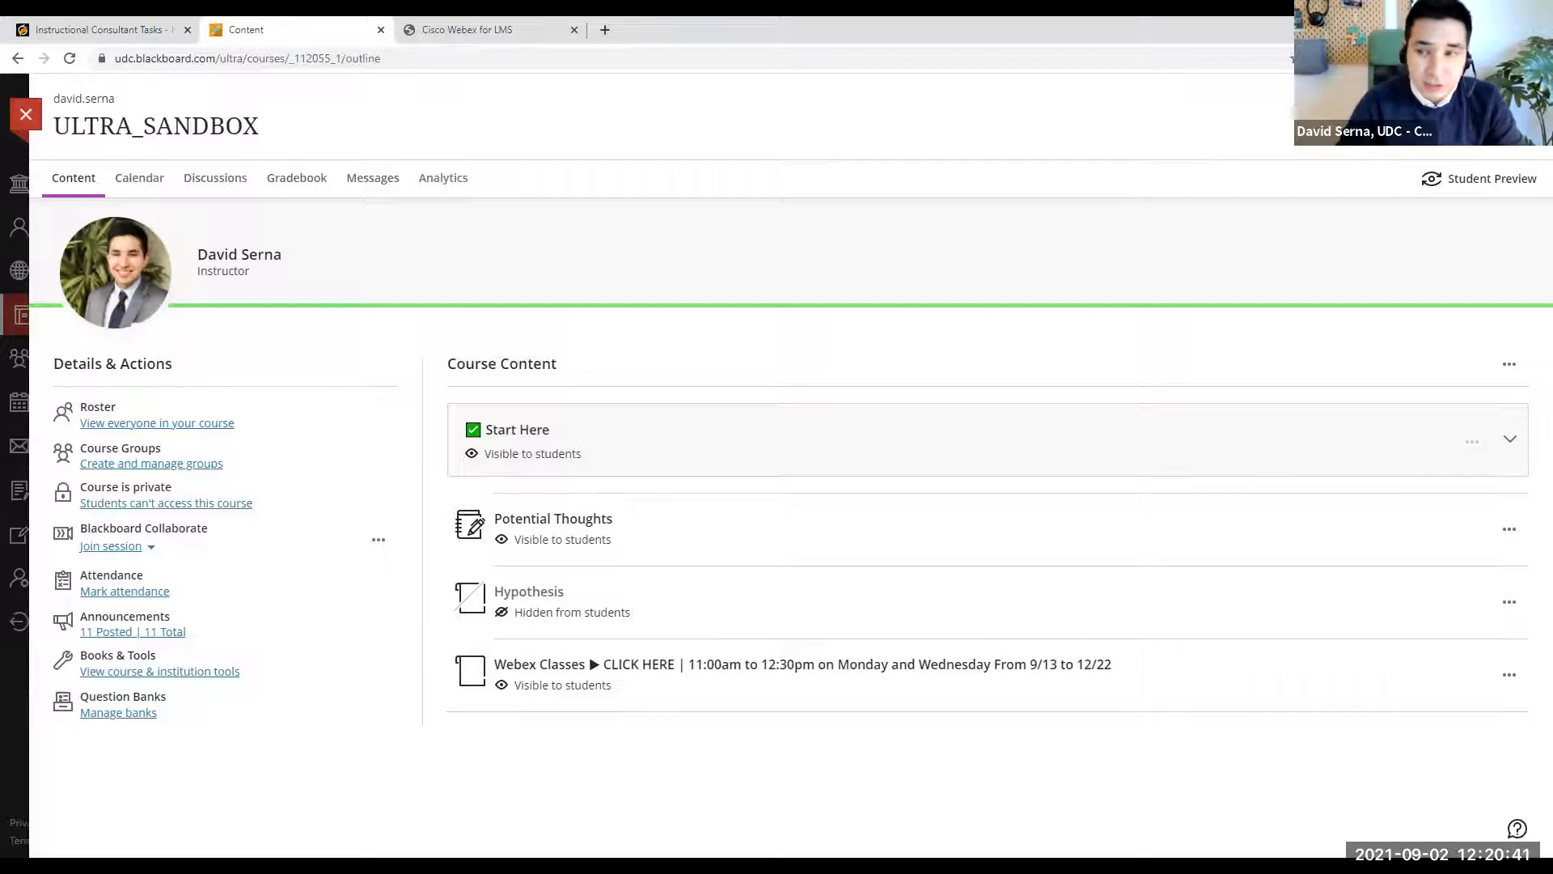
# - Move the Webex Classes item up in the course content, directly below the Start Here module and above Potential Thoughts
pyautogui.moveTo(1464, 683); pyautogui.dragTo(1504, 396)
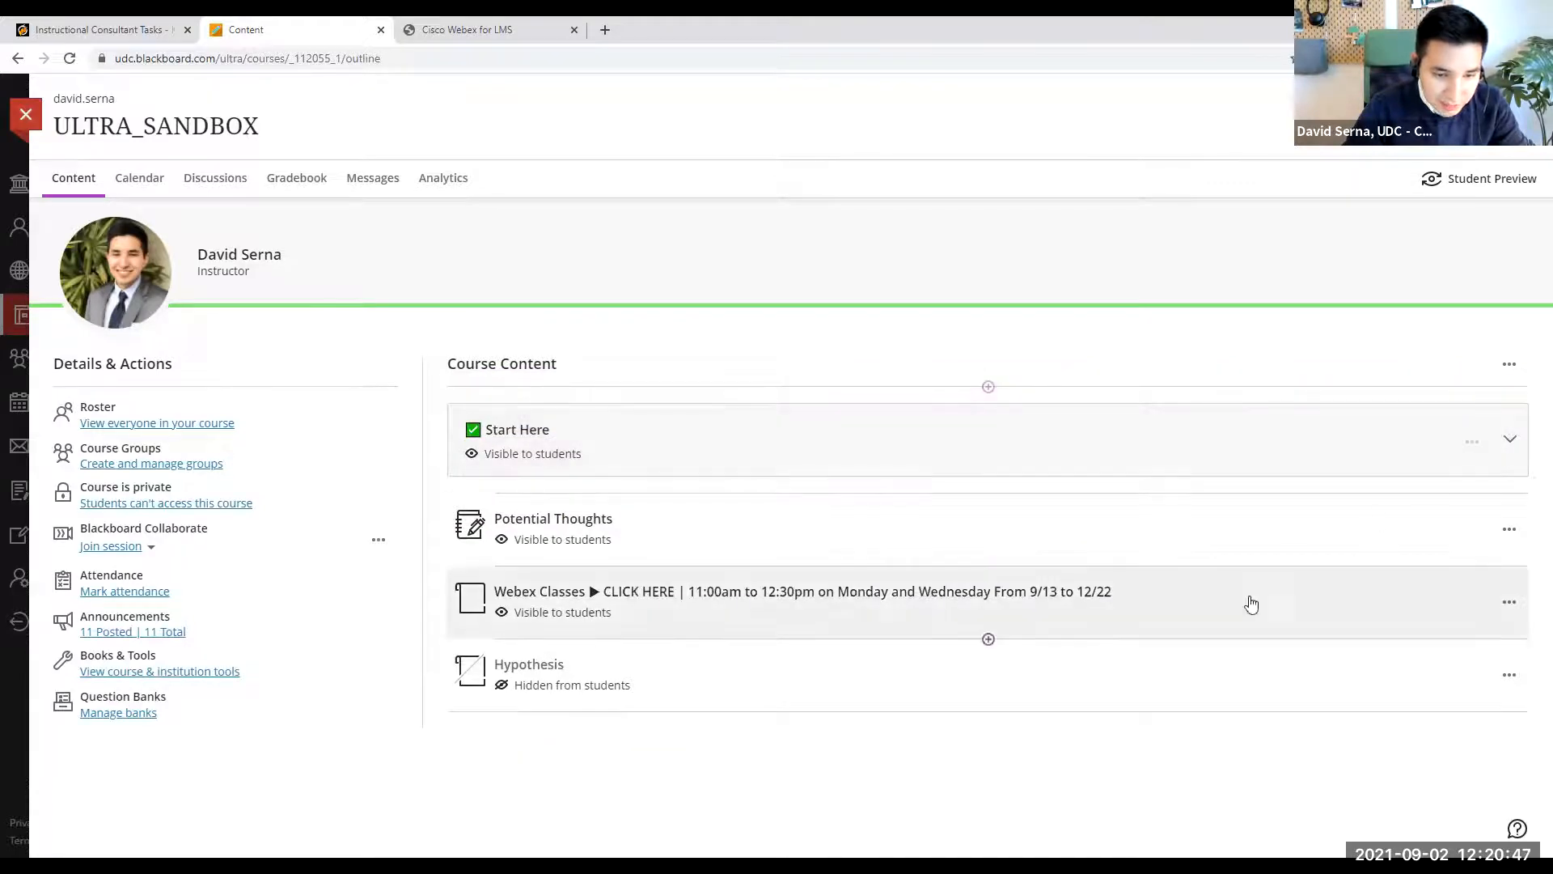
pyautogui.moveTo(1471, 606); pyautogui.dragTo(1508, 324)
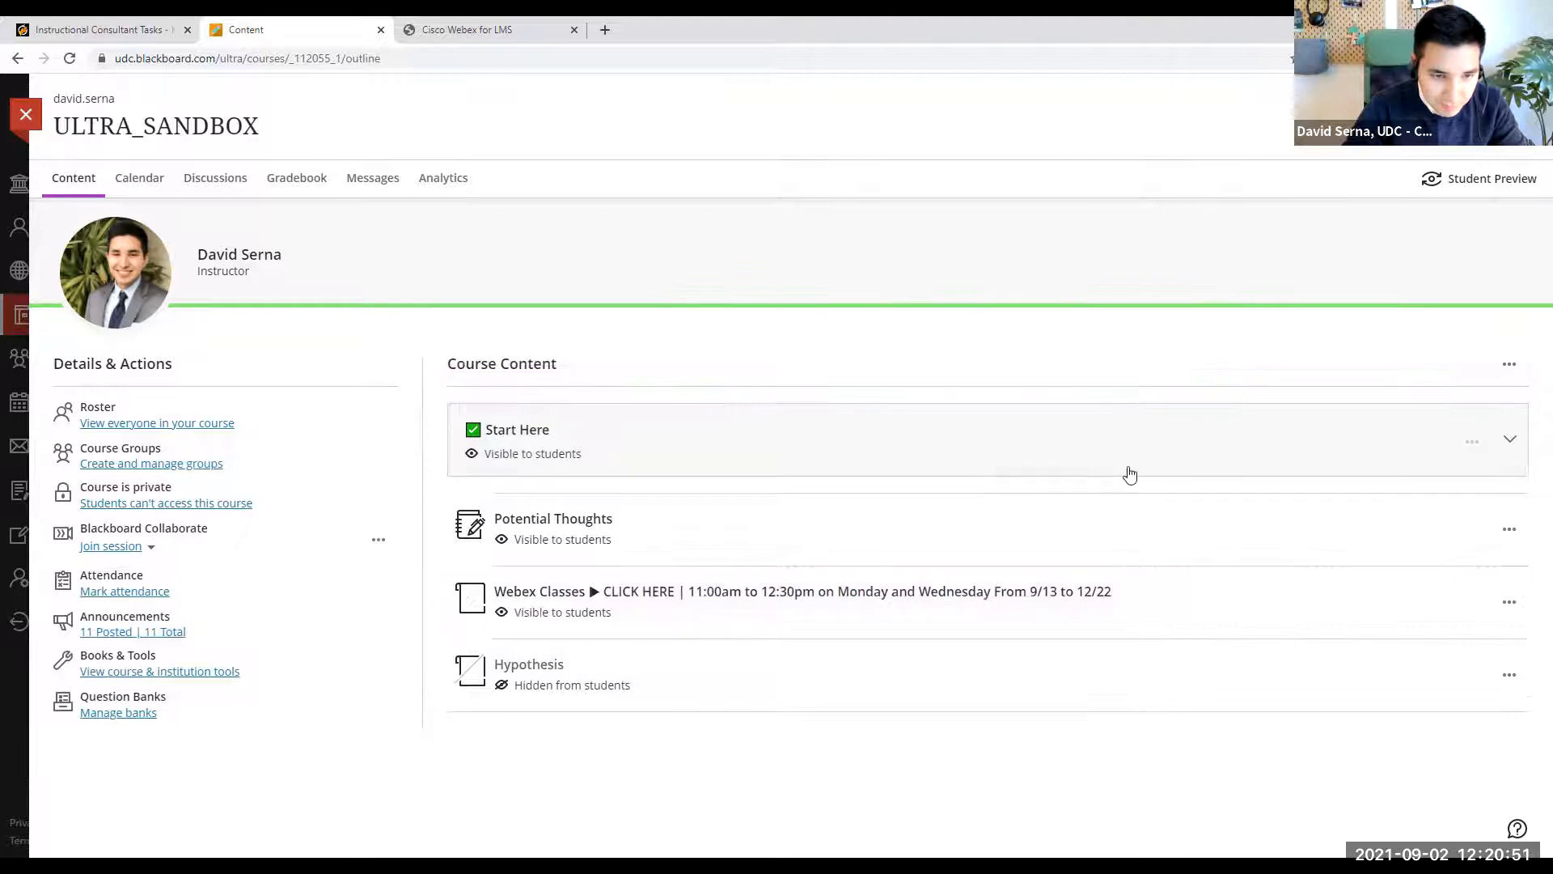
pyautogui.moveTo(1474, 596); pyautogui.dragTo(1505, 371)
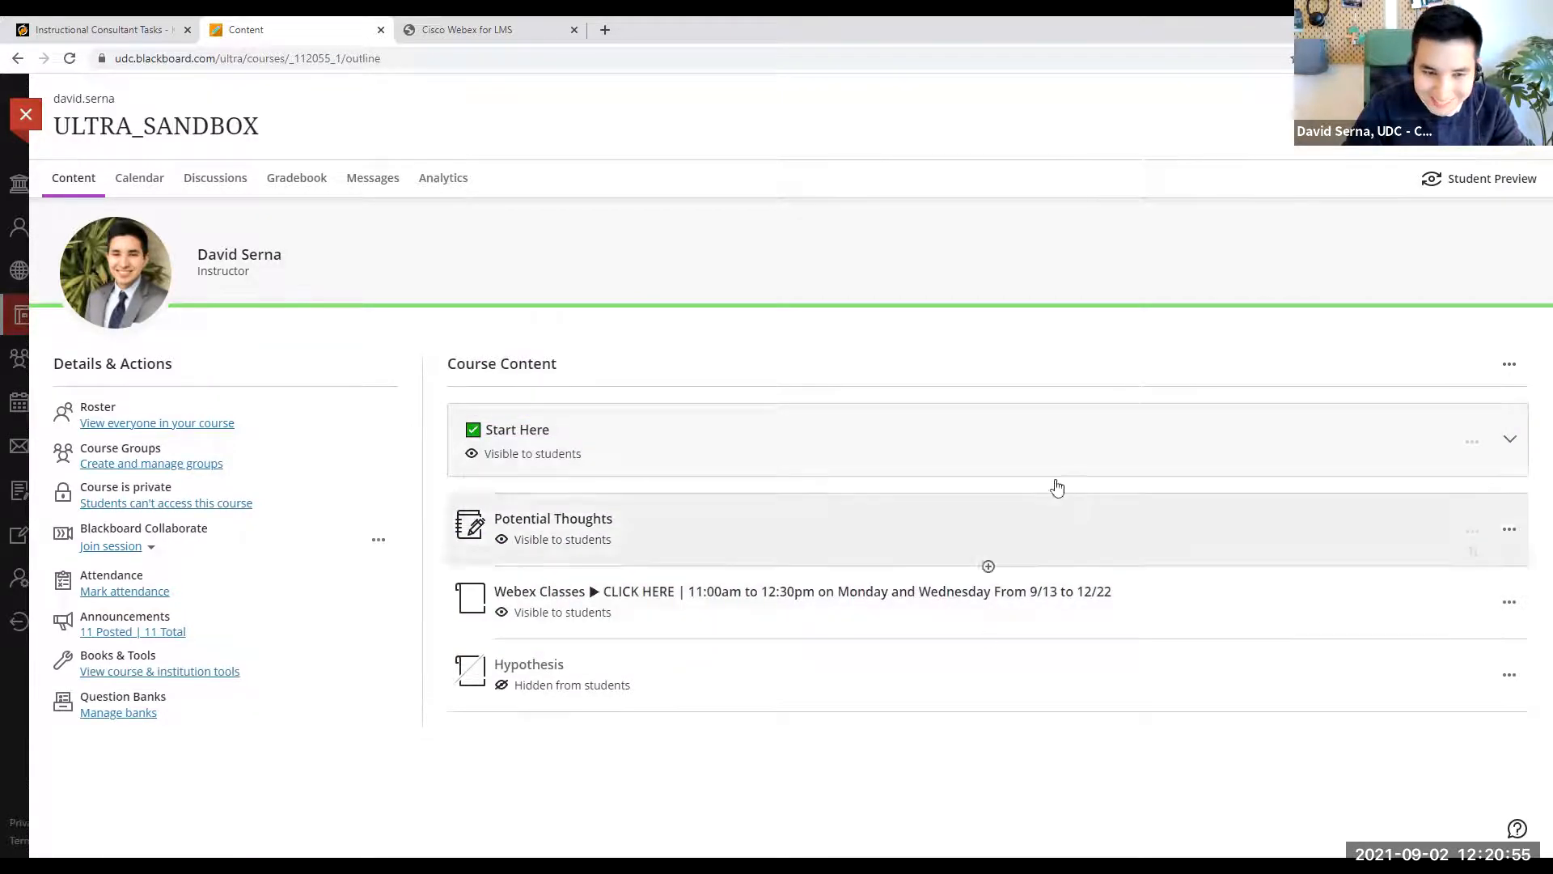
pyautogui.moveTo(1435, 447); pyautogui.dragTo(1453, 513)
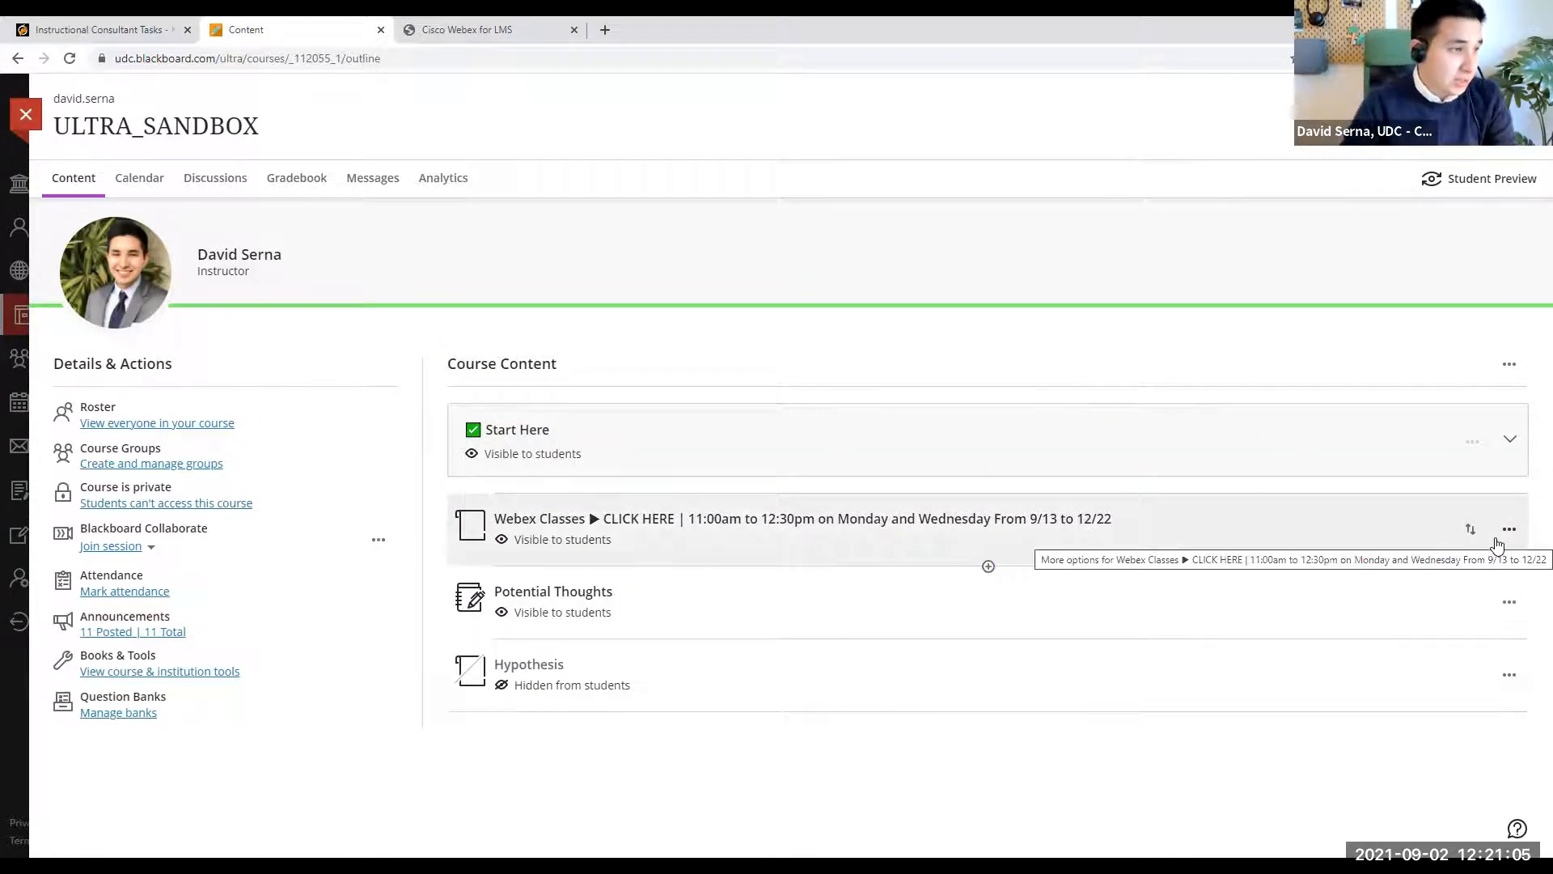
pyautogui.moveTo(1471, 527); pyautogui.dragTo(1429, 402)
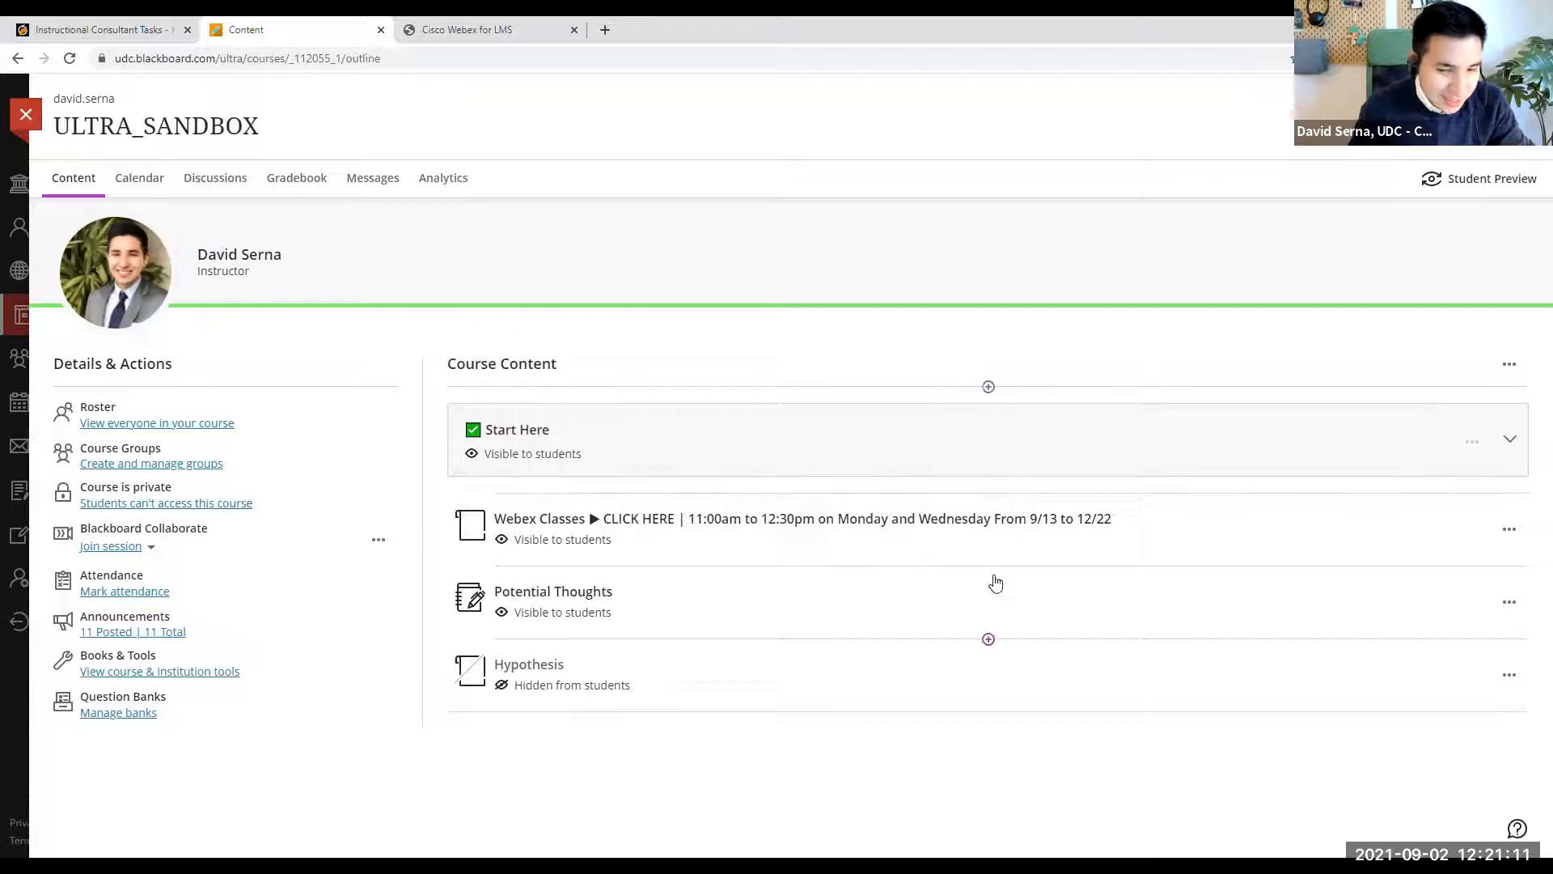
# - Start Student Preview, open the Webex Classes link, and look through the upcoming meetings, past meetings and recordings as a student
pyautogui.click(1493, 178)
pyautogui.click(892, 333)
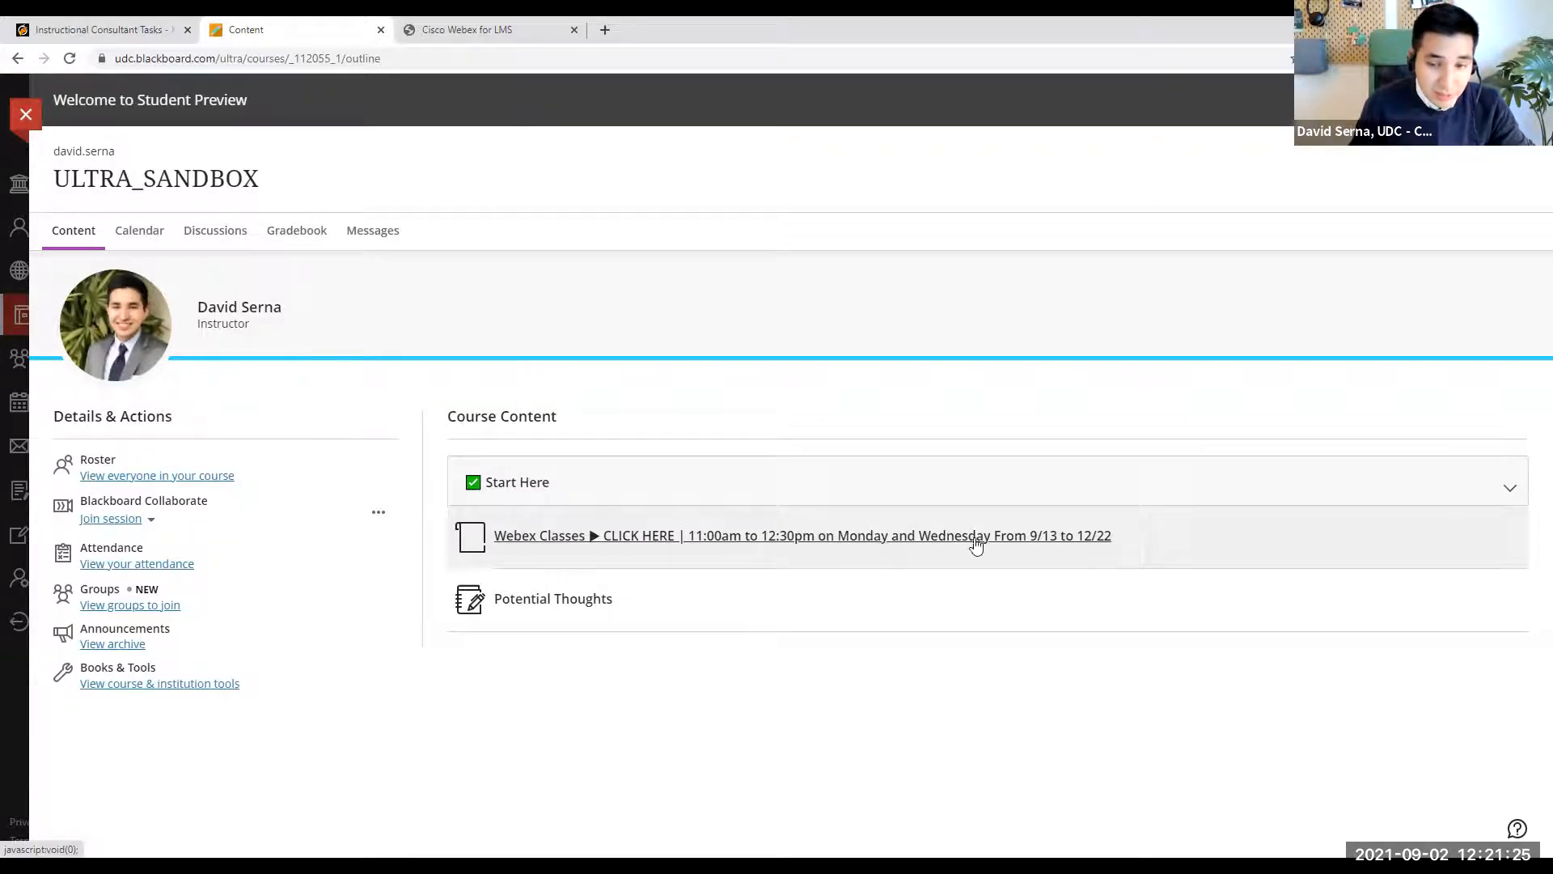
pyautogui.click(1022, 547)
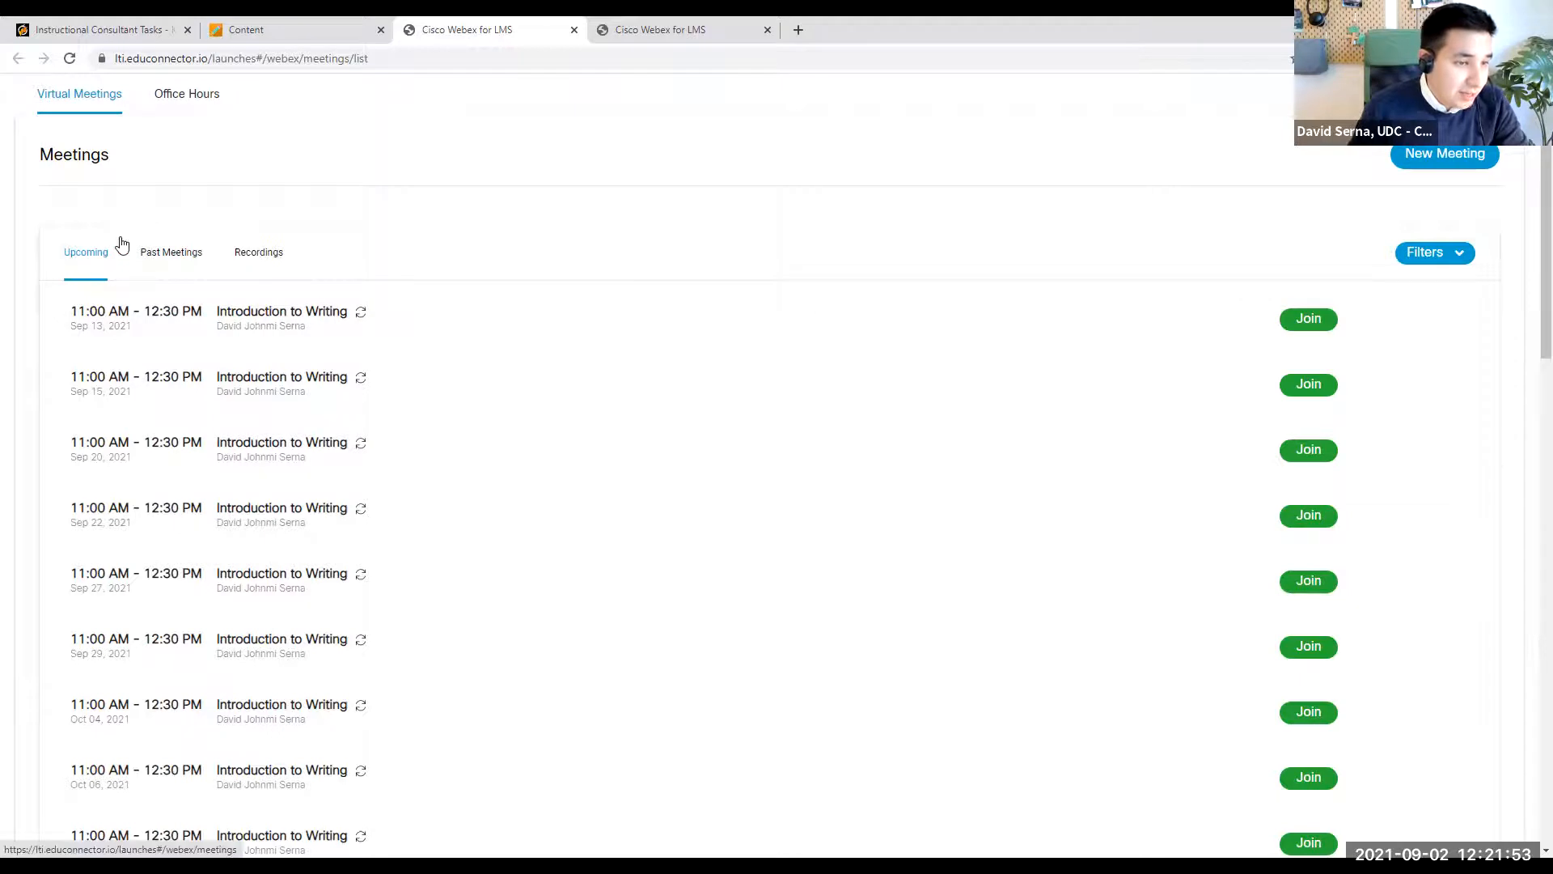
pyautogui.click(178, 252)
pyautogui.click(279, 256)
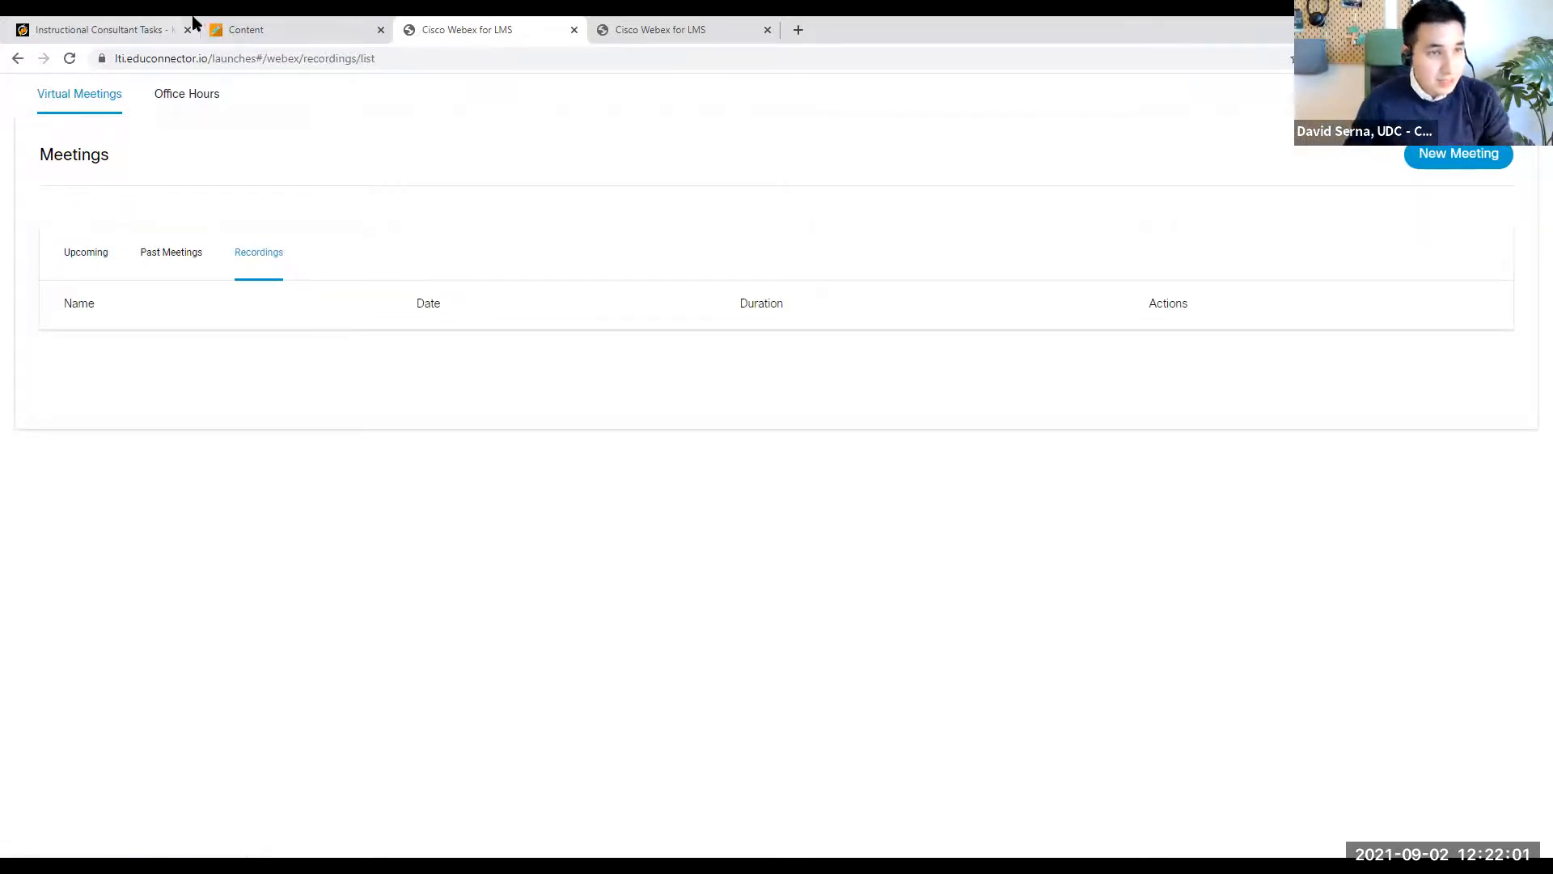
# - Return to the Blackboard course preview and open Webex from the student's course and institution tools
pyautogui.click(232, 24)
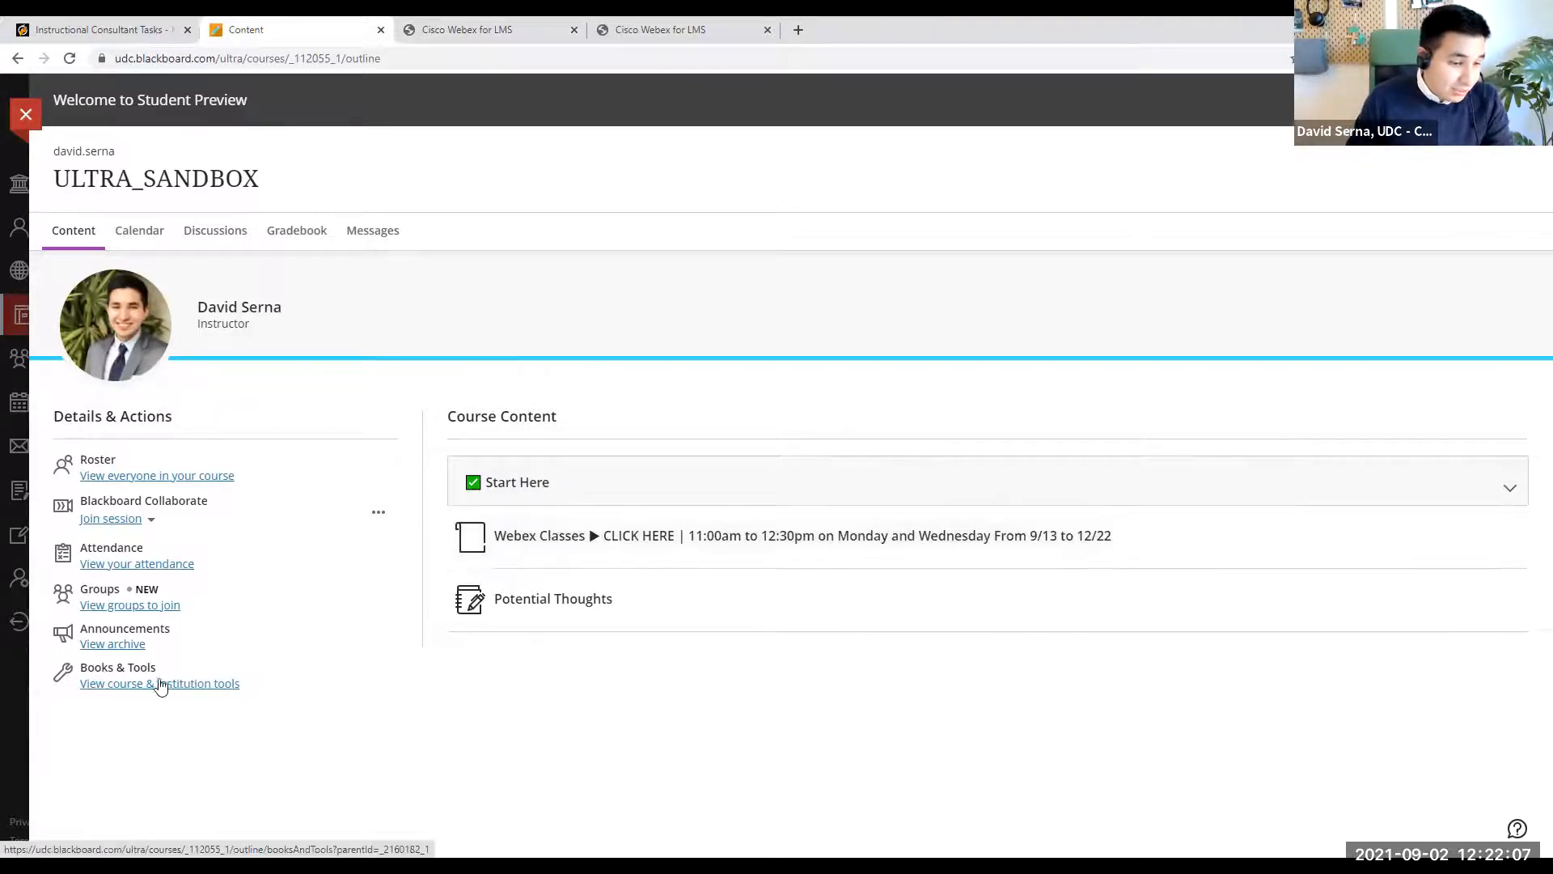
pyautogui.click(172, 684)
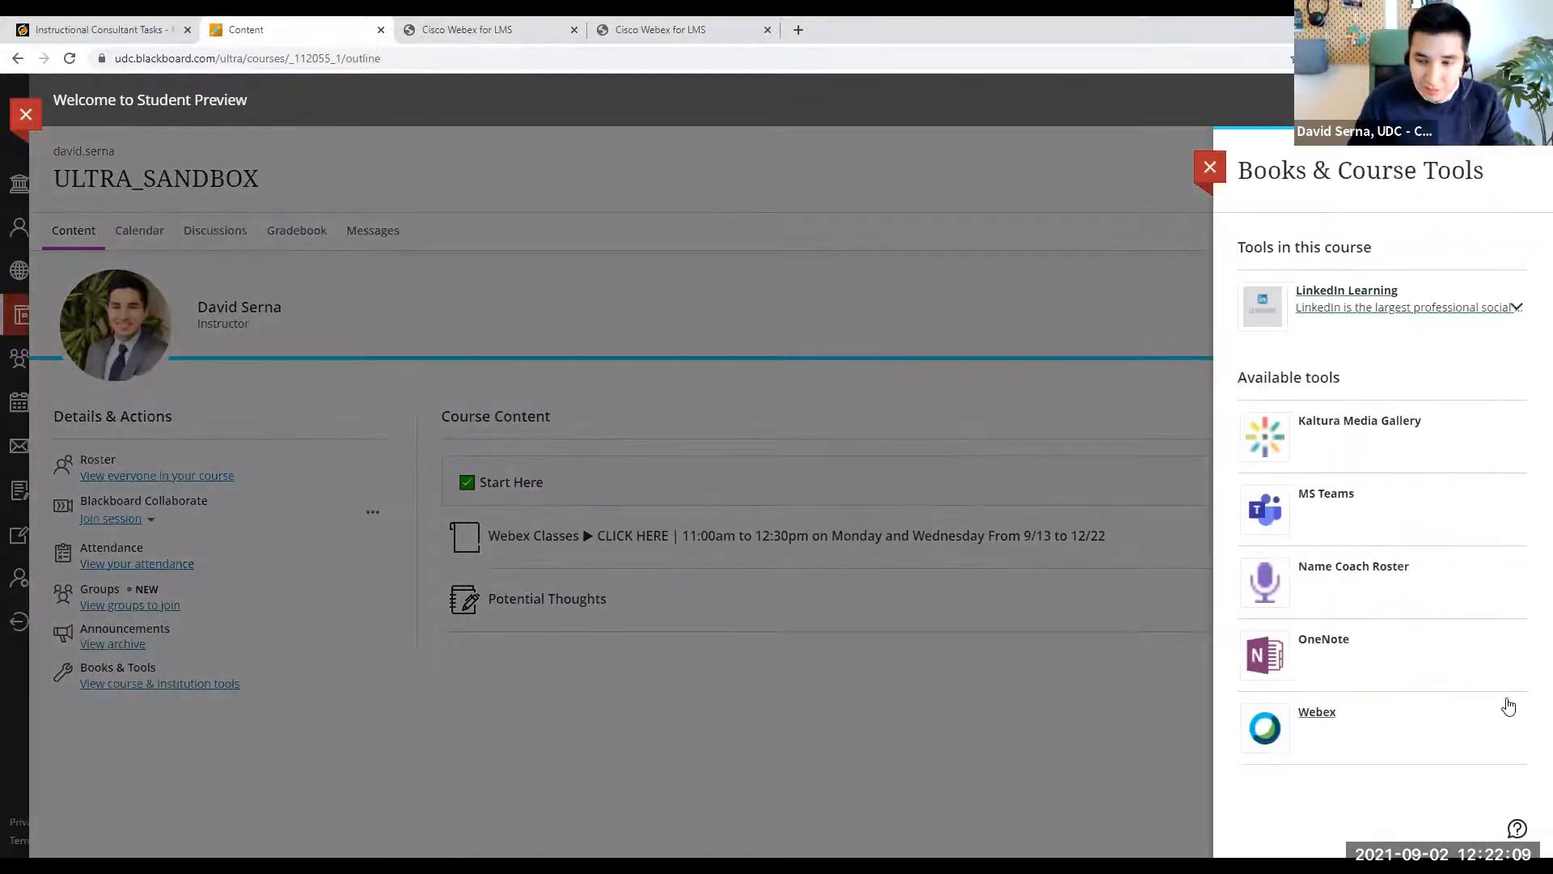
pyautogui.click(1451, 746)
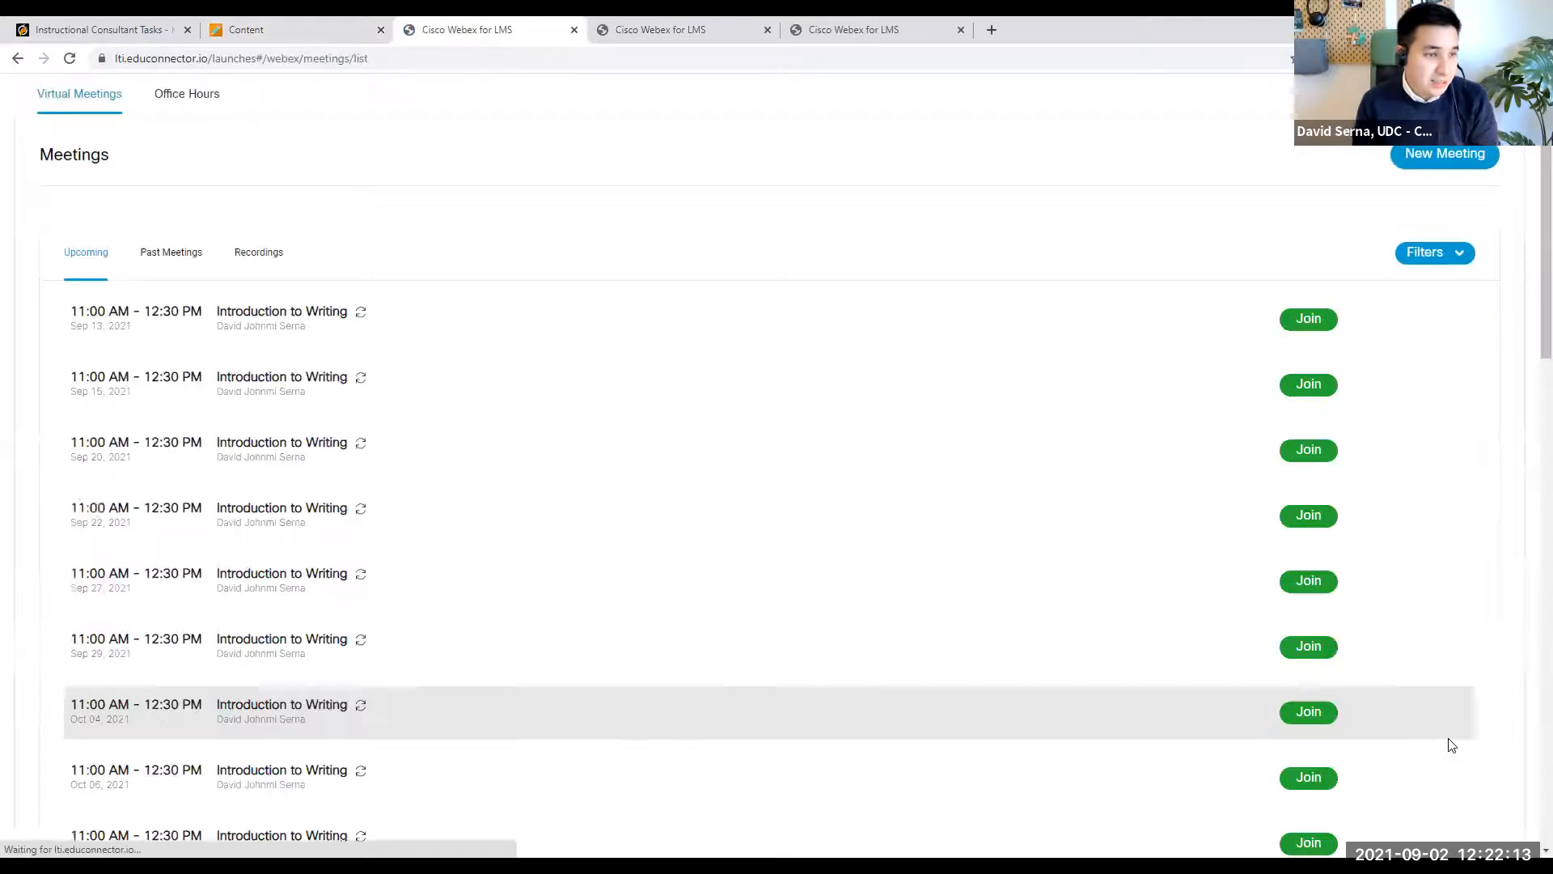
# - Go back to the course preview, open the Webex Classes link, and try to join the Sep 13, 2021 Introduction to Writing session
pyautogui.click(212, 22)
pyautogui.click(862, 744)
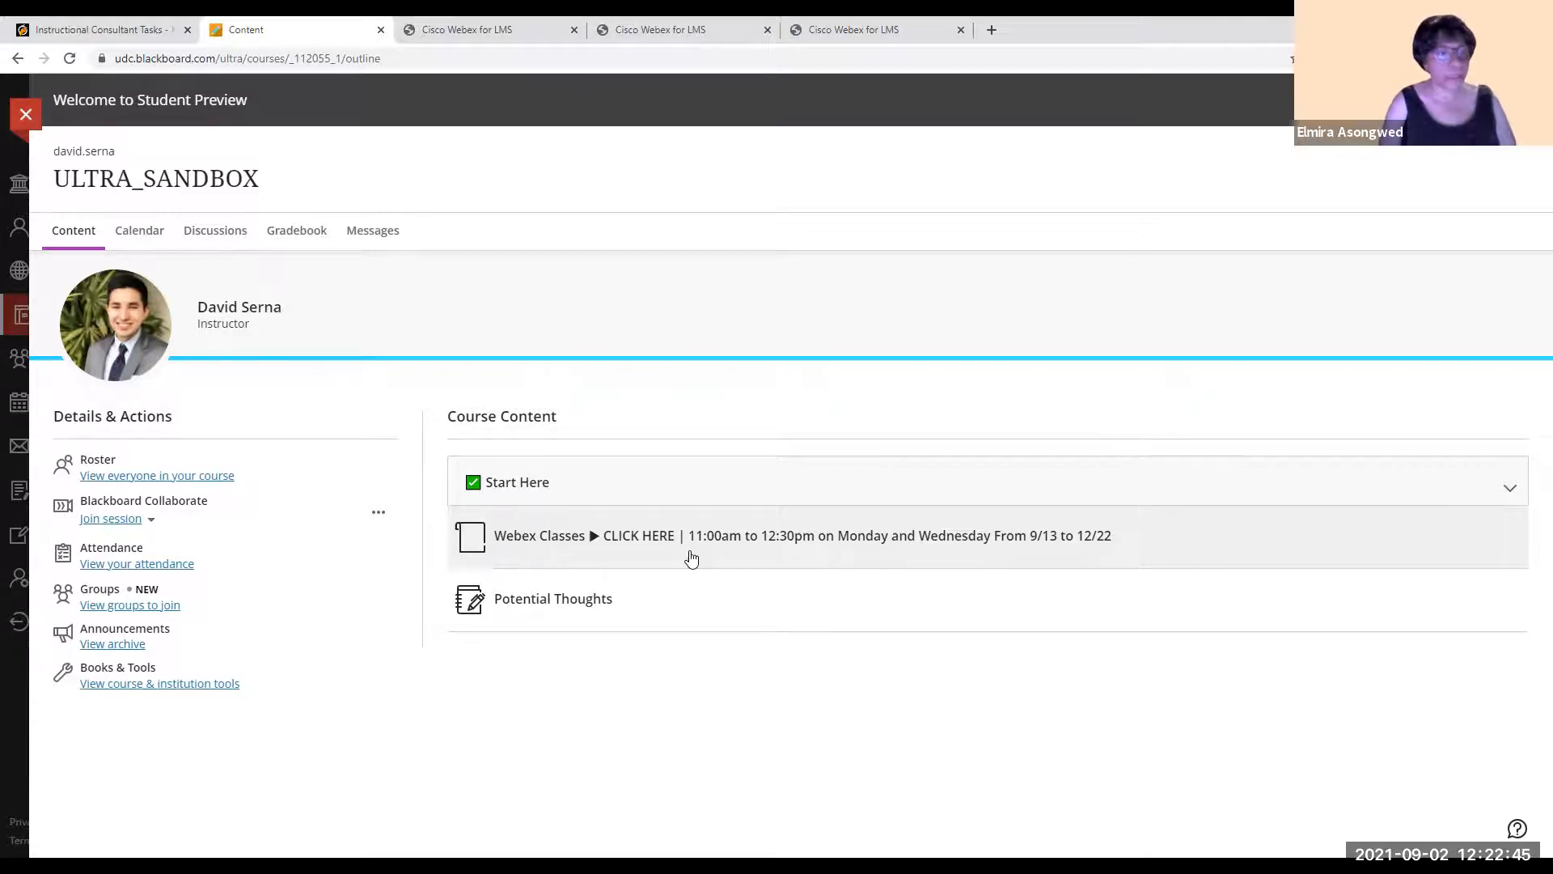
pyautogui.click(692, 558)
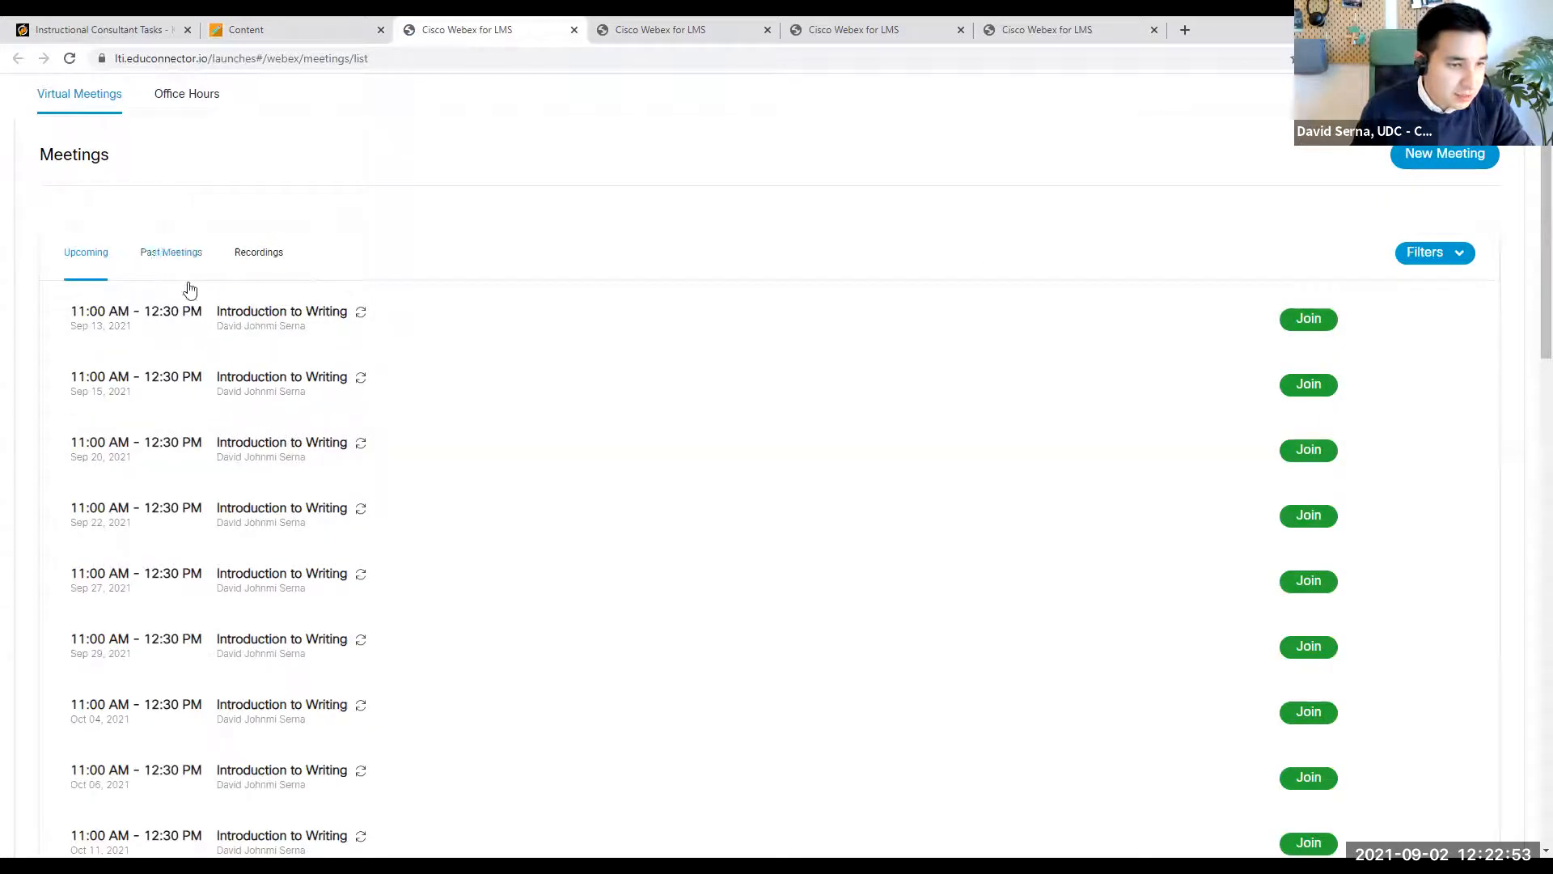
pyautogui.tripleClick(123, 321)
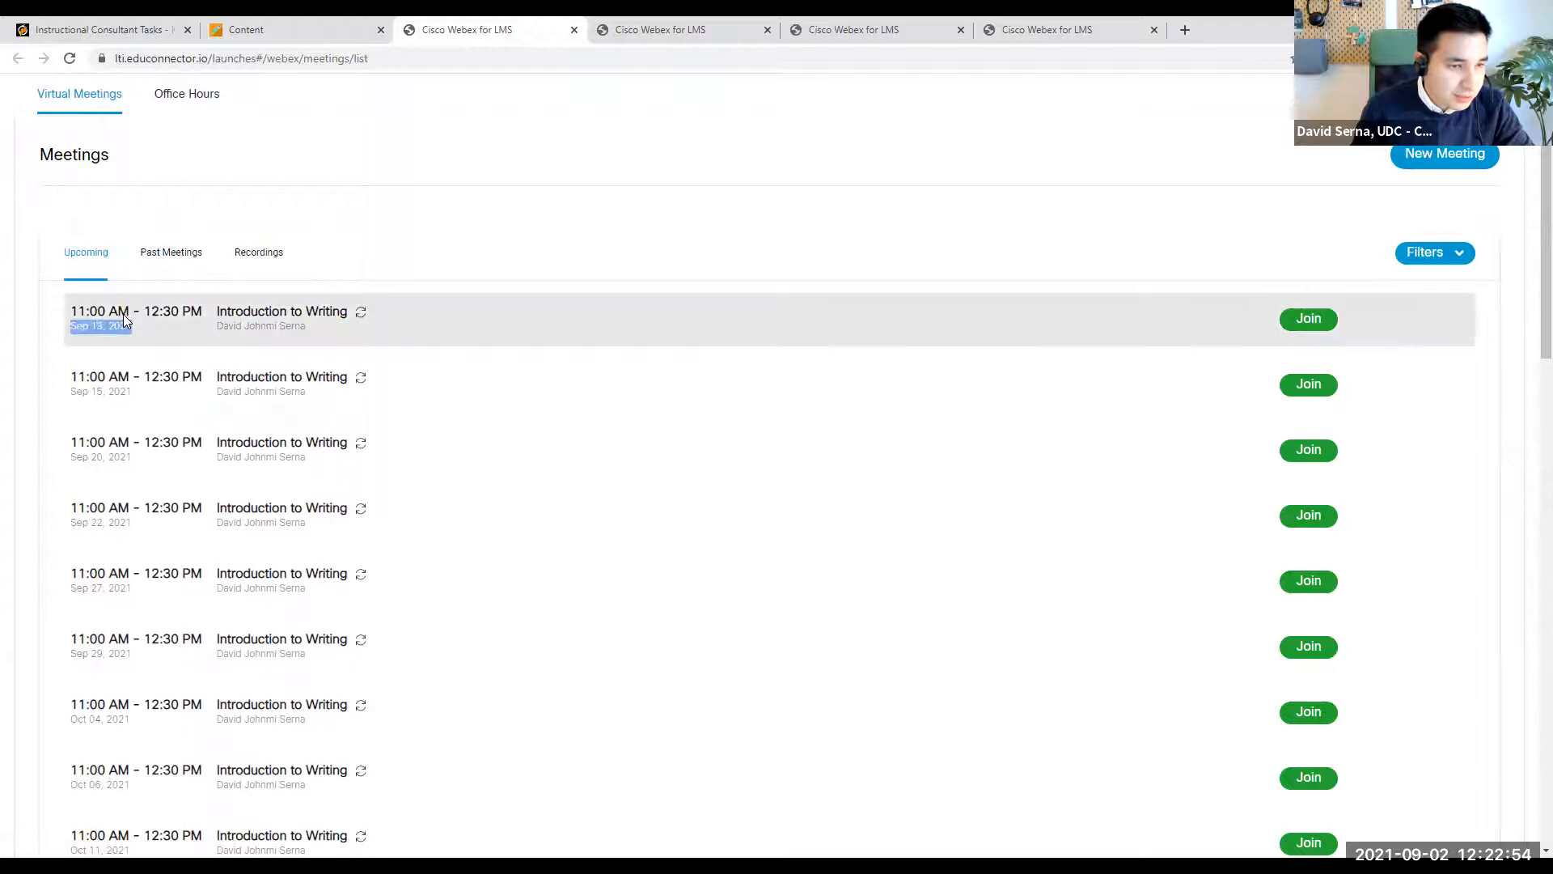
pyautogui.click(1310, 320)
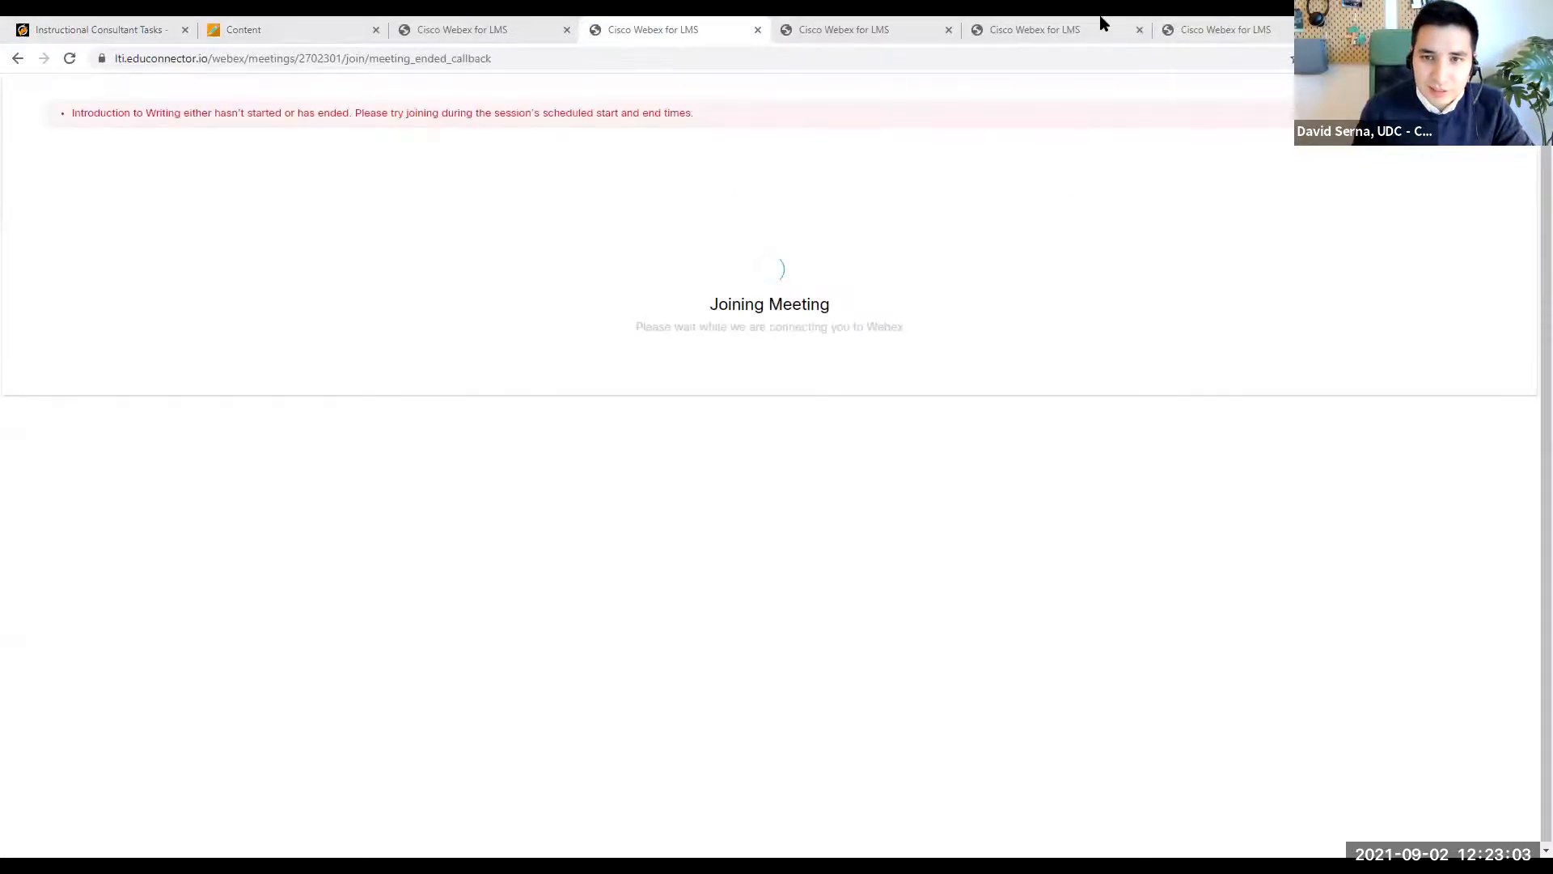
# - Close the student recordings page, return to the instructor's Webex meetings page, and sign out of Webex
pyautogui.click(891, 31)
pyautogui.click(1016, 32)
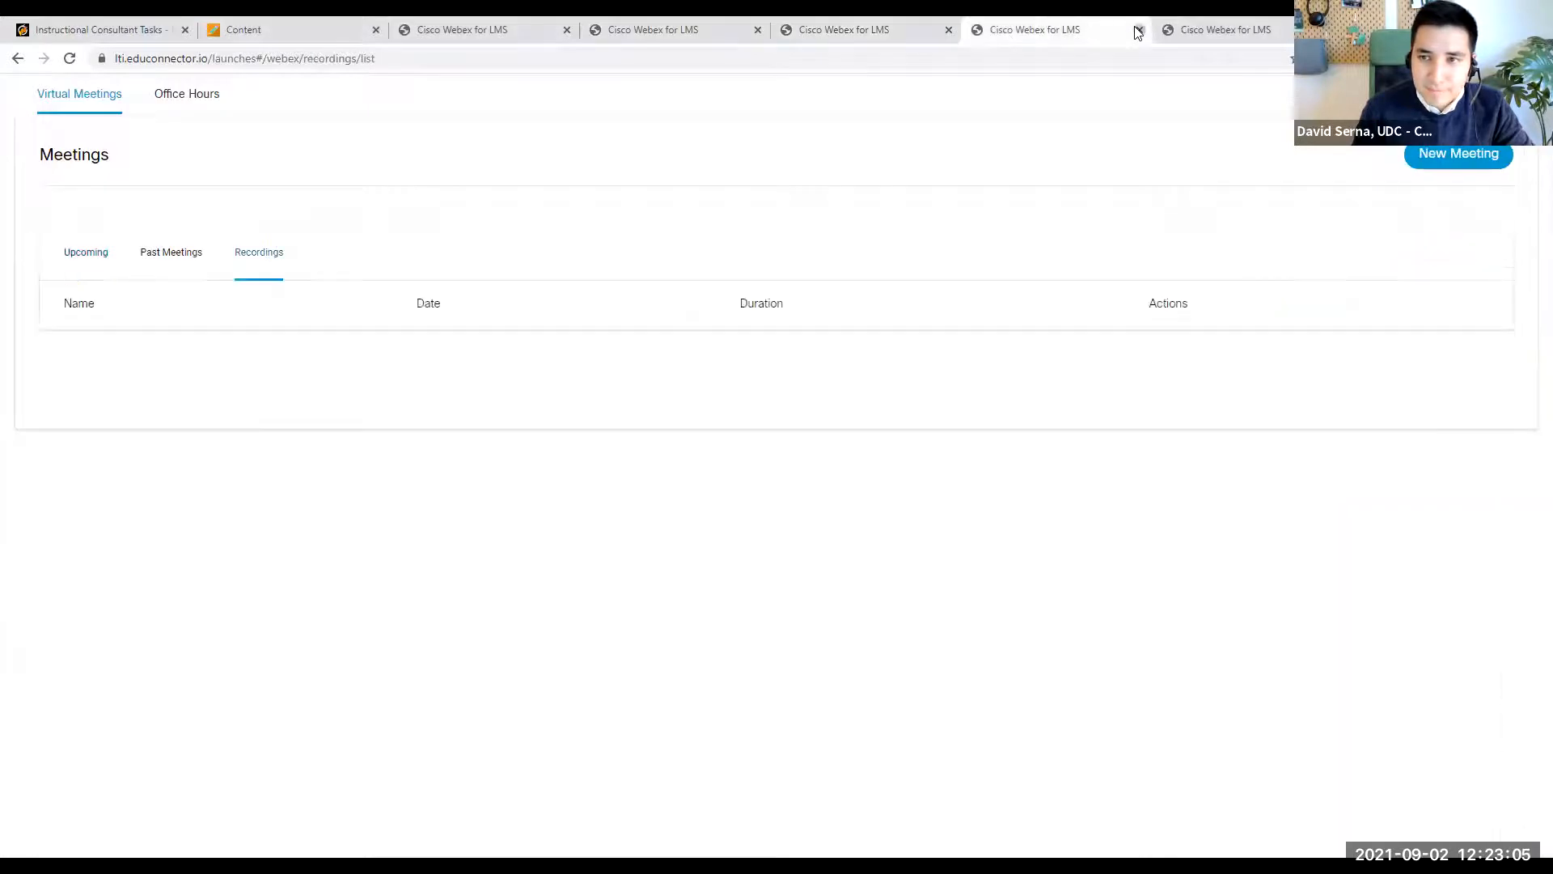
pyautogui.click(1139, 32)
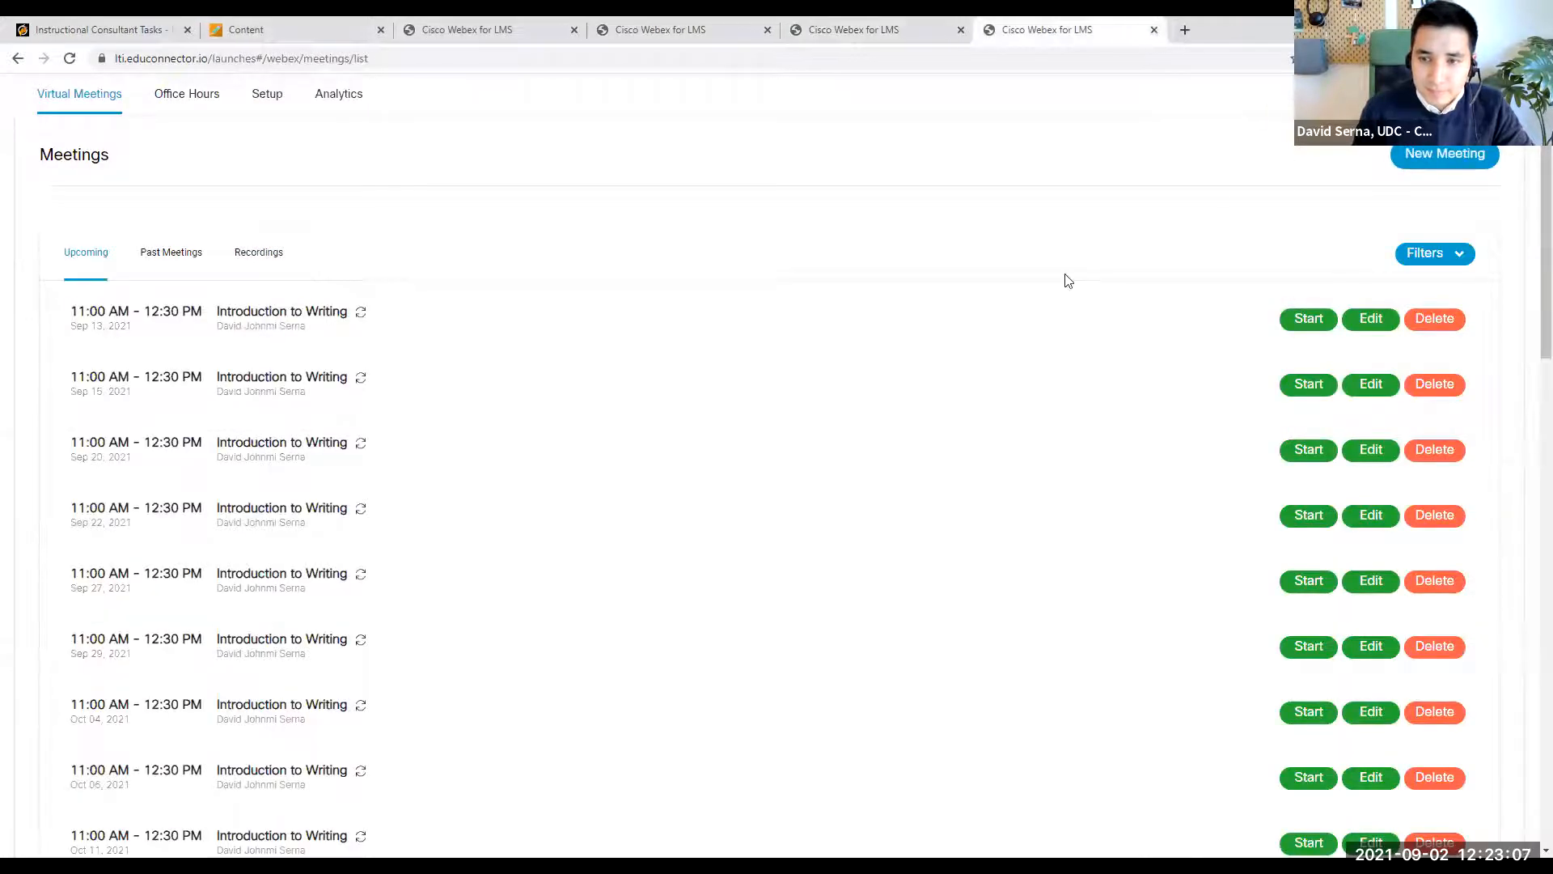
pyautogui.click(1348, 95)
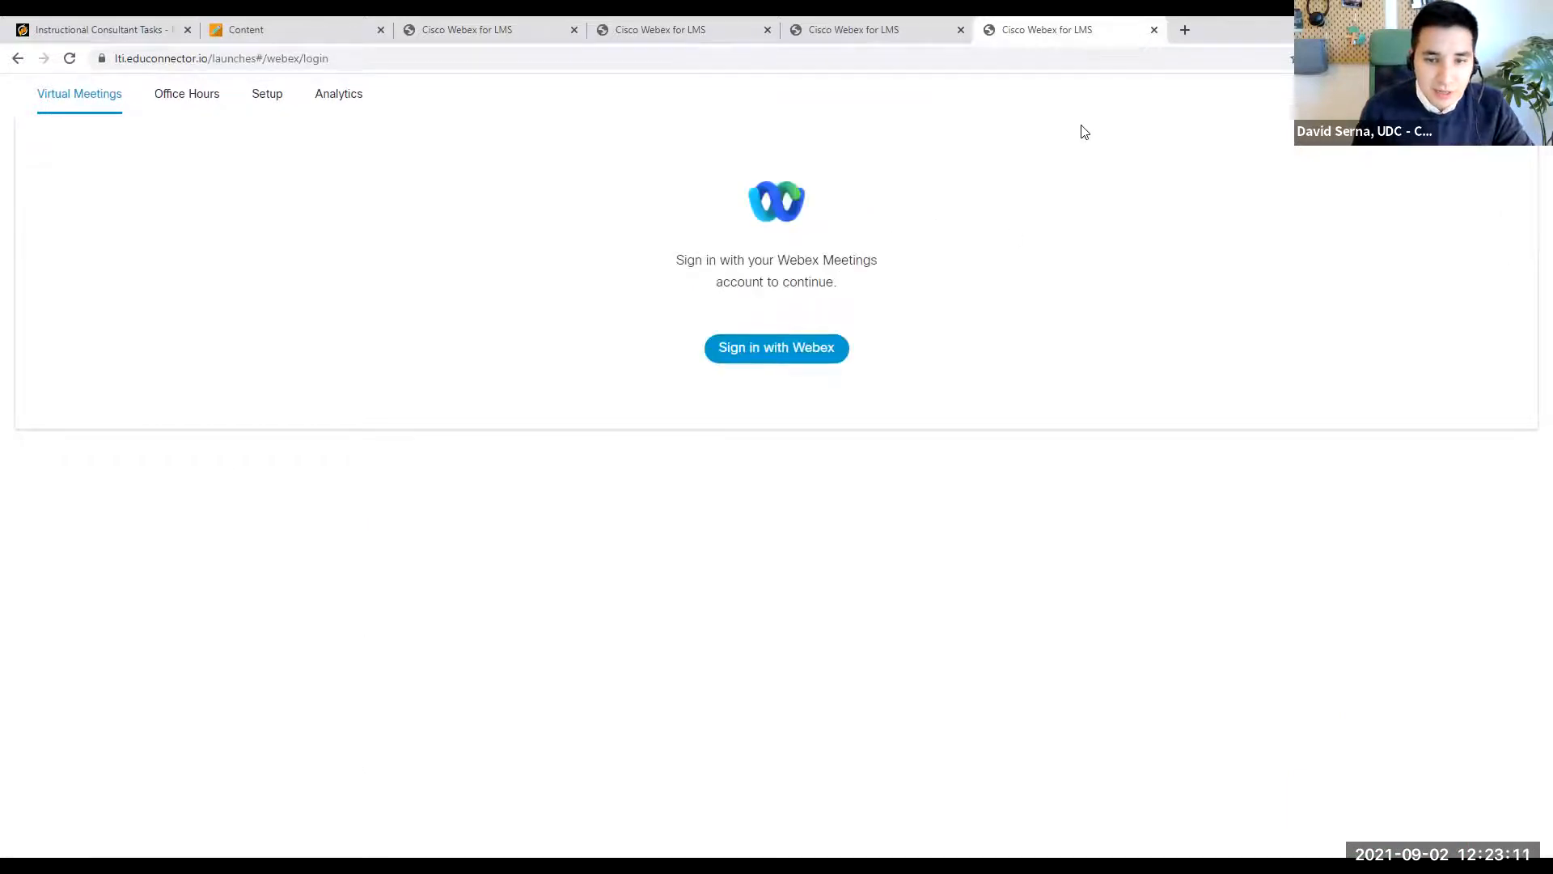
# - Sign back in to Webex, view the course's meeting analytics, and return to the upcoming meetings list
pyautogui.click(793, 348)
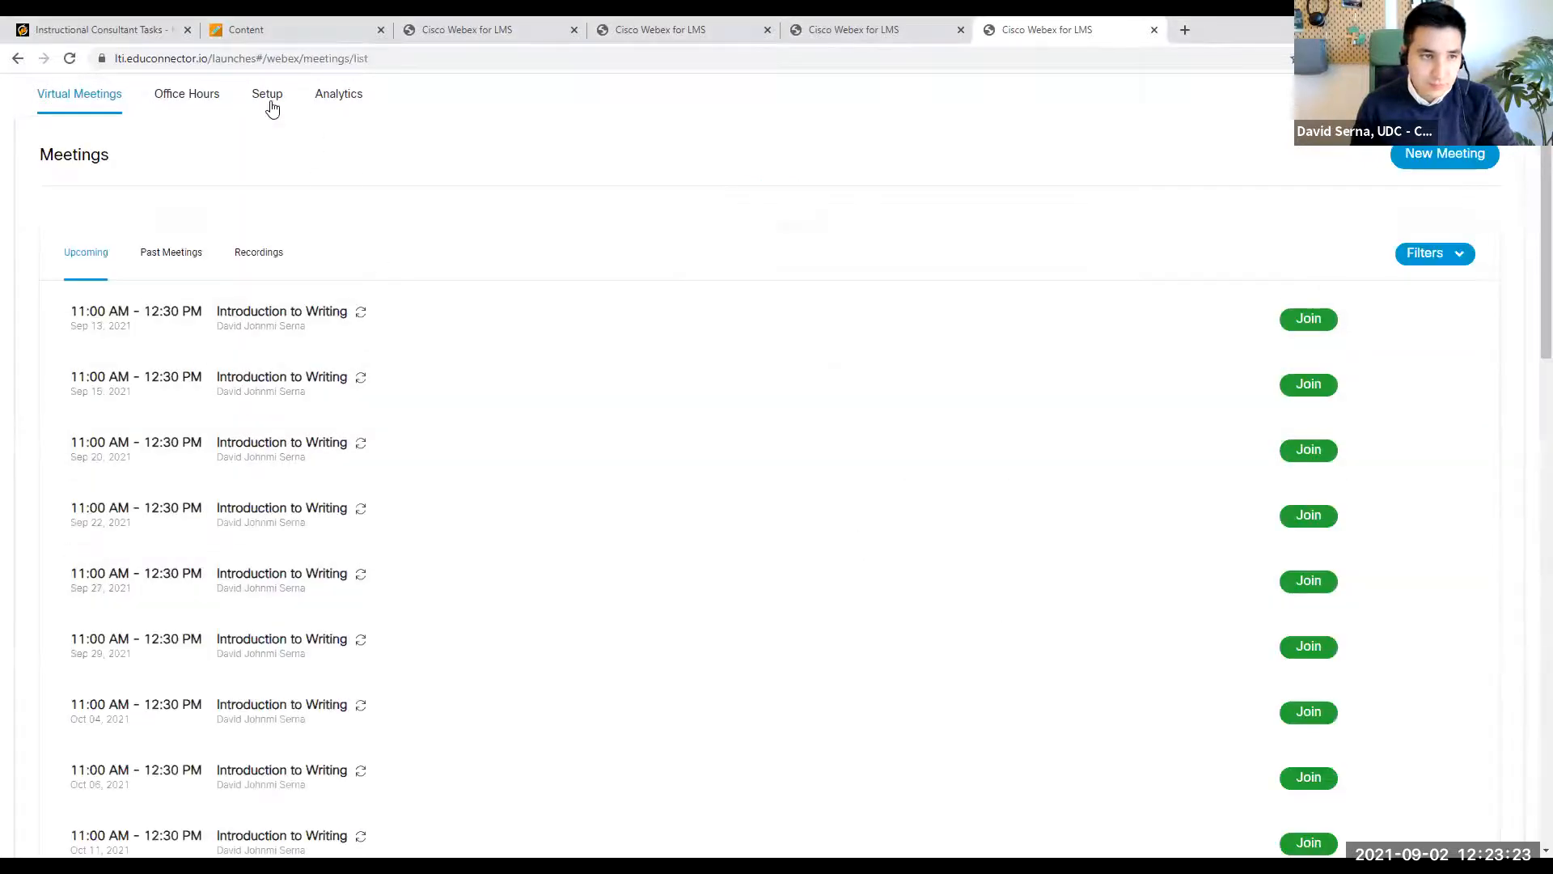
pyautogui.click(316, 96)
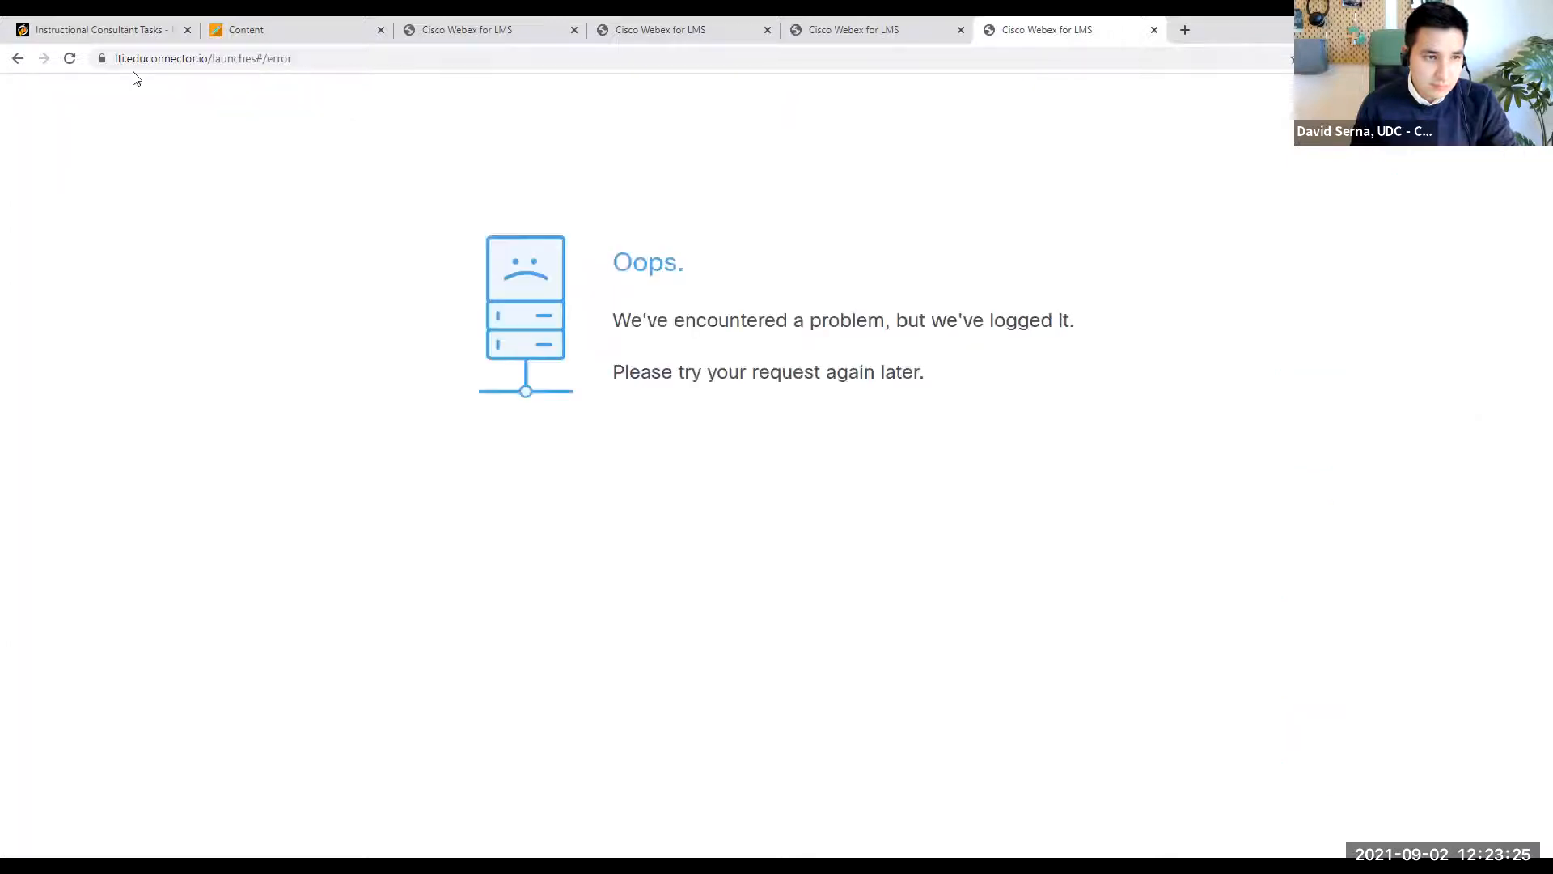
pyautogui.click(18, 58)
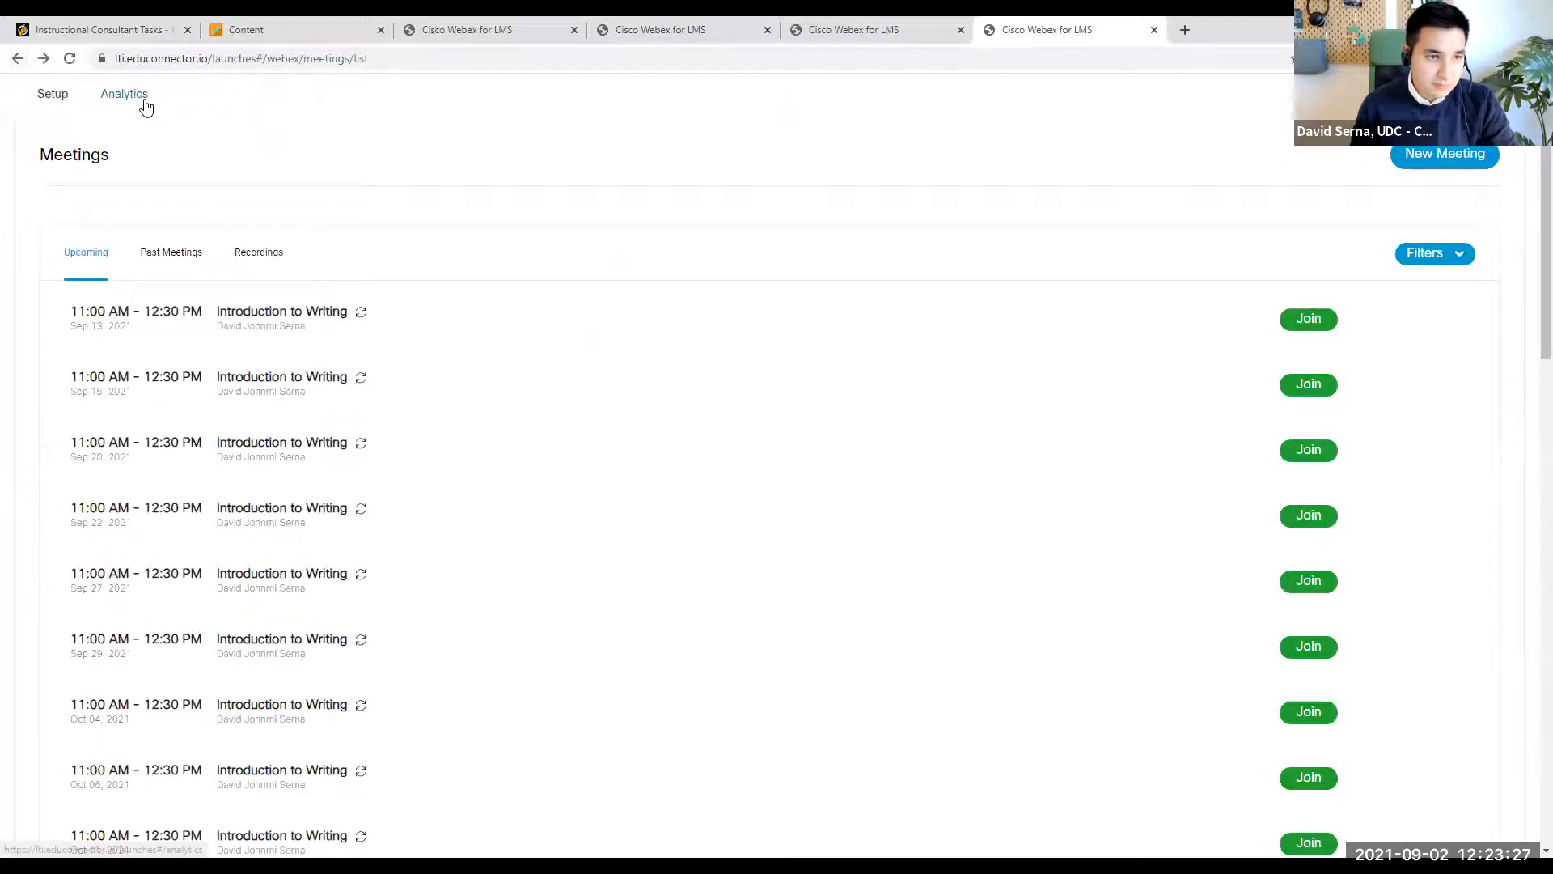
pyautogui.click(146, 103)
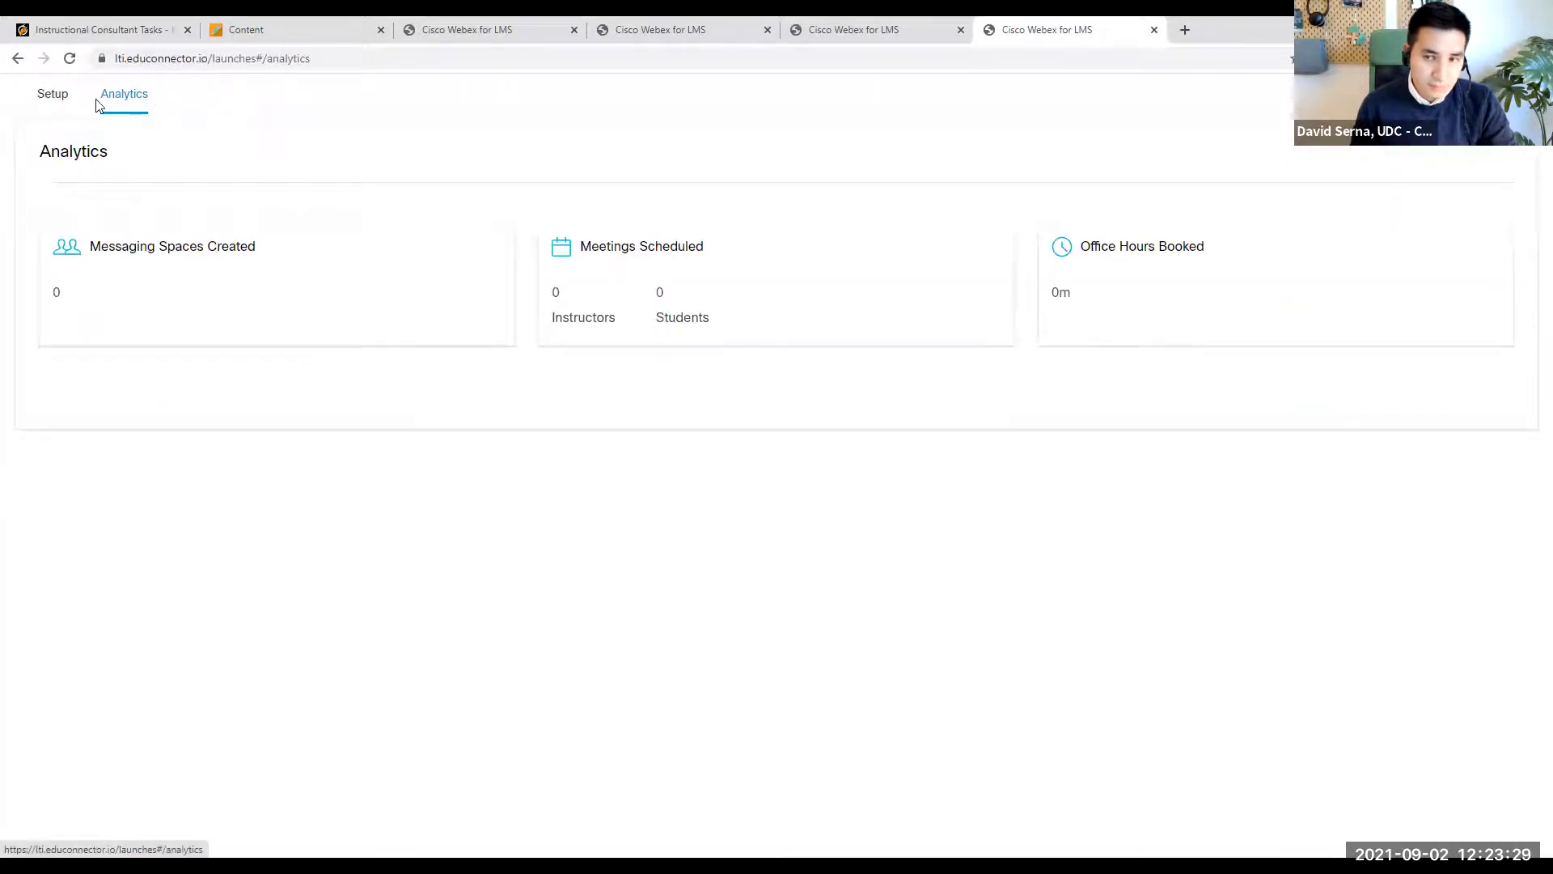
pyautogui.click(19, 59)
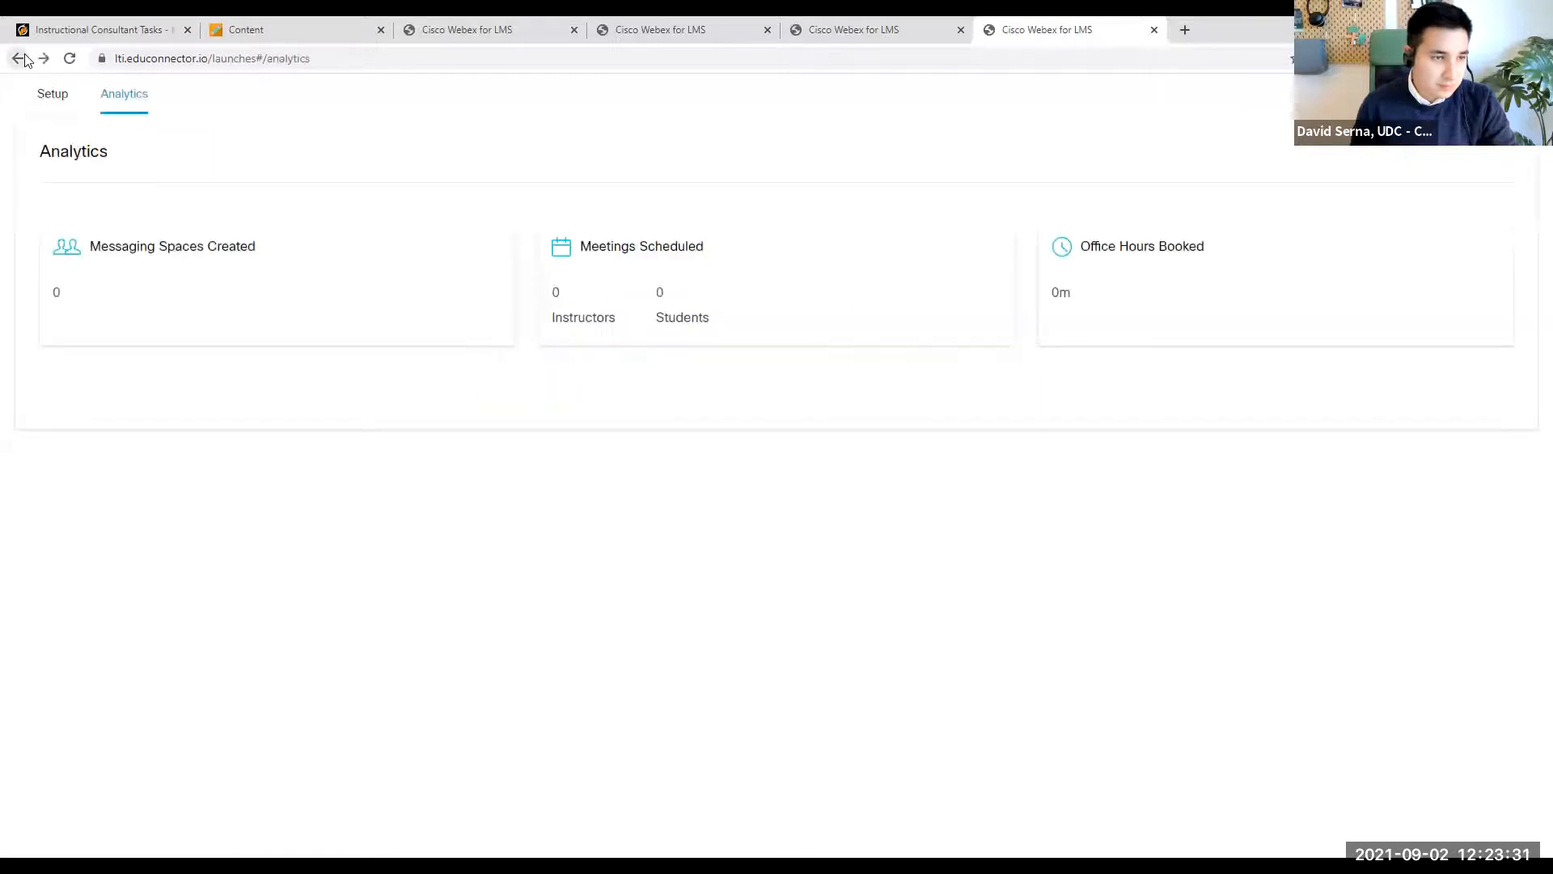
pyautogui.click(23, 59)
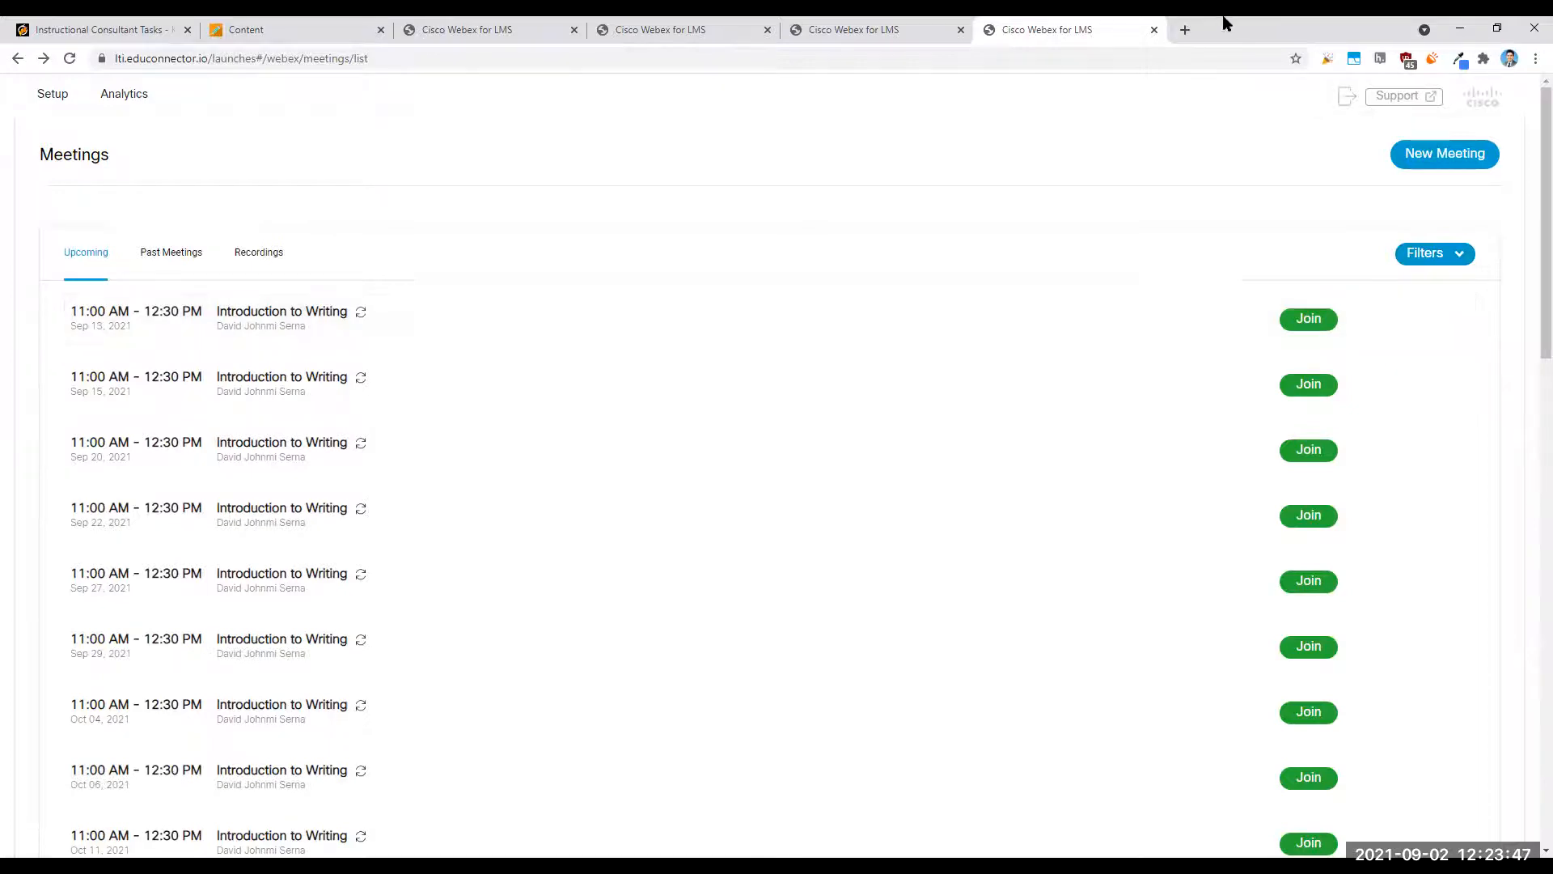
# - Open the university's Cisco Webex Meetings home page in a new browser tab
pyautogui.click(1182, 32)
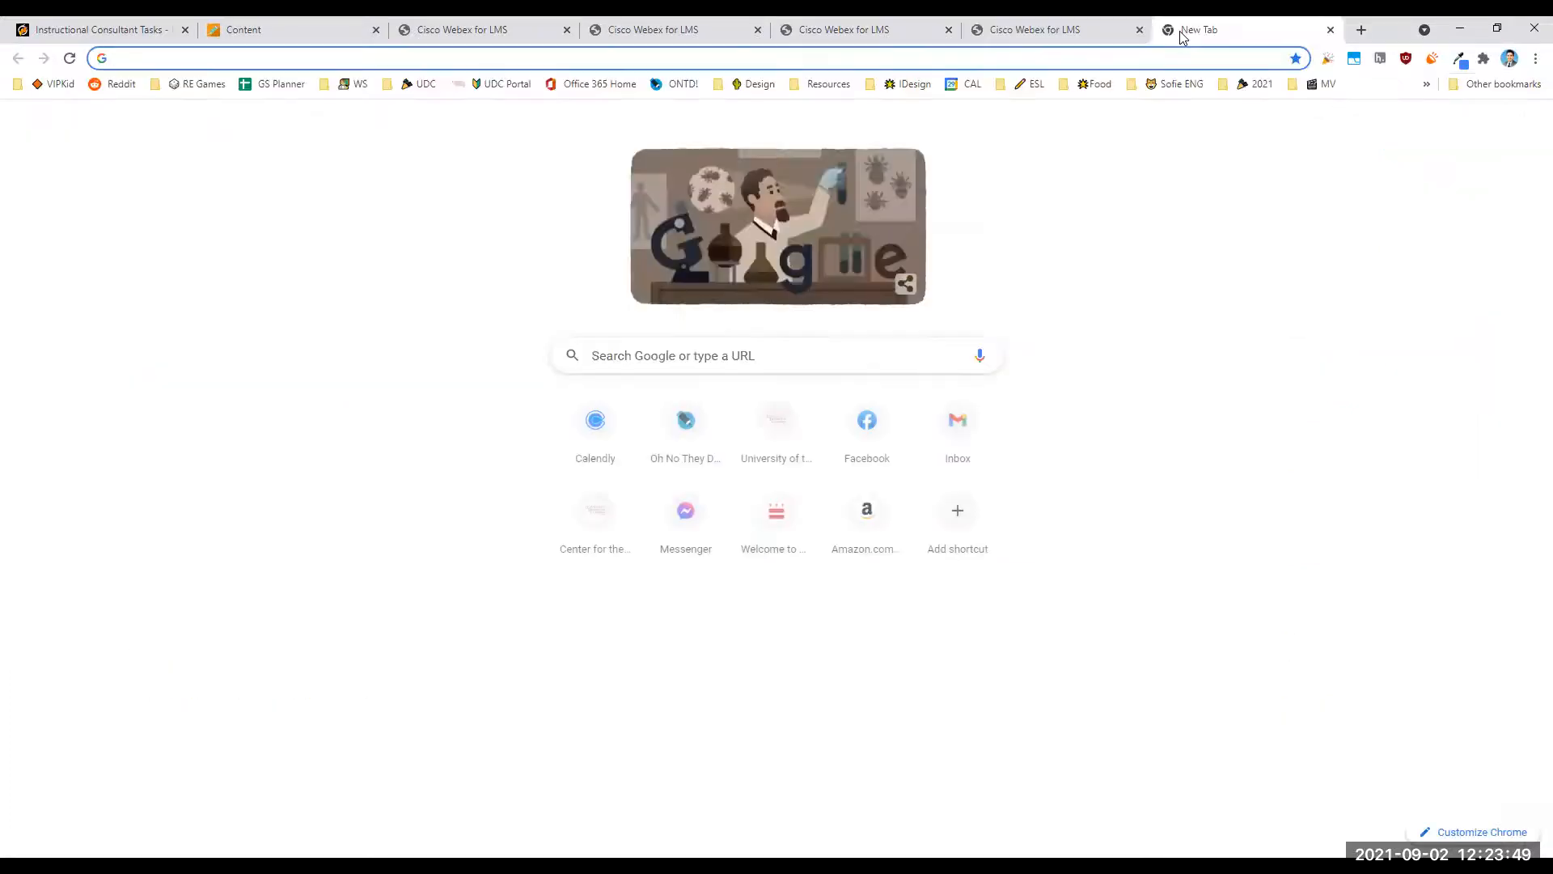
pyautogui.write('webex')
pyautogui.press('BackSpace')
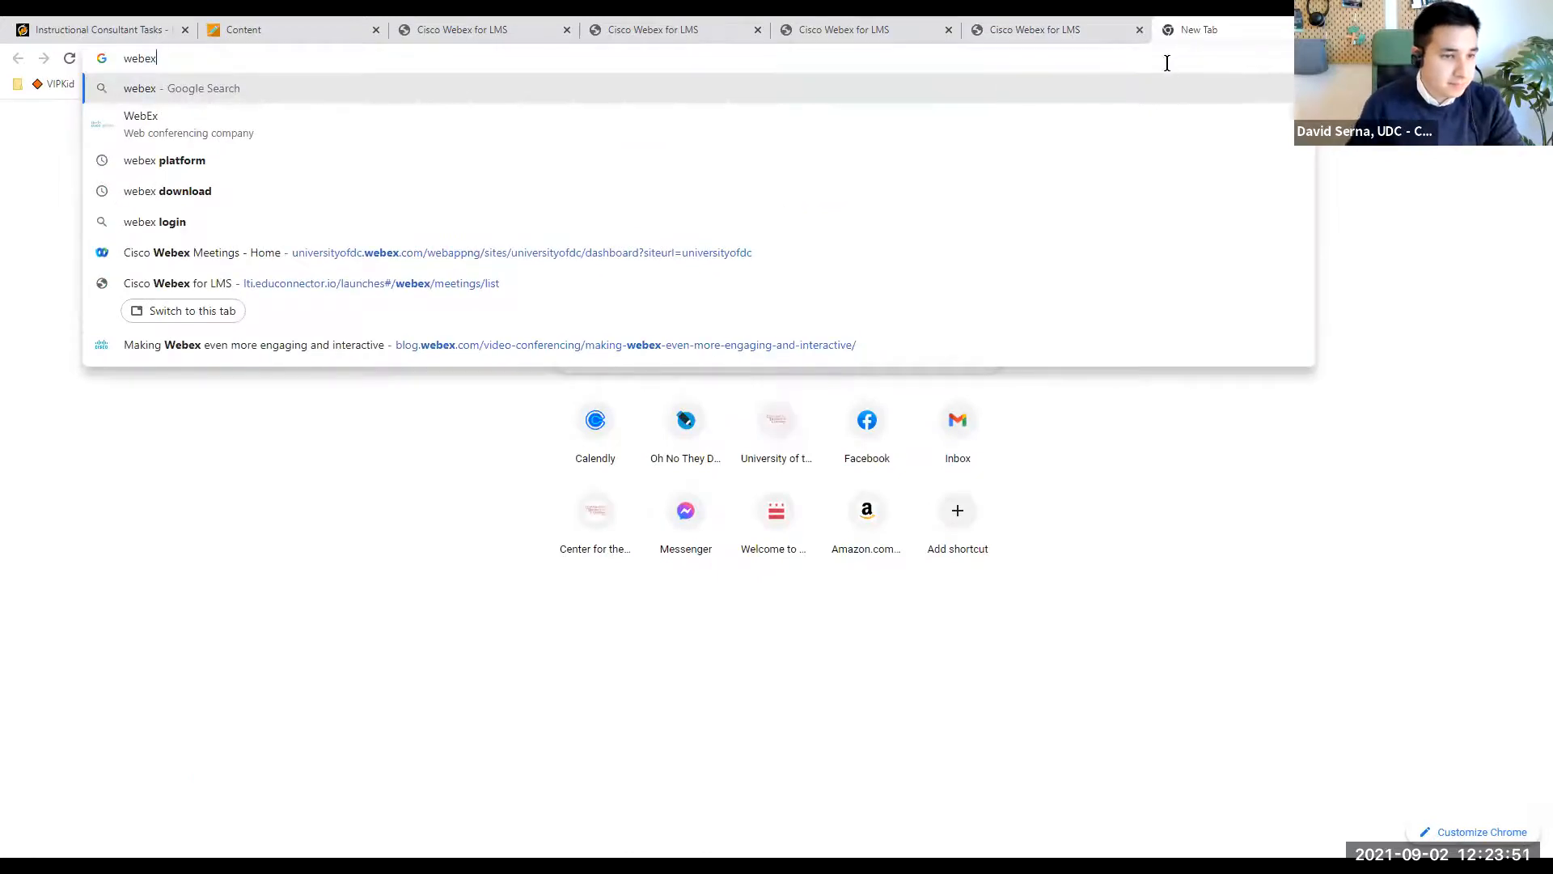
pyautogui.click(407, 260)
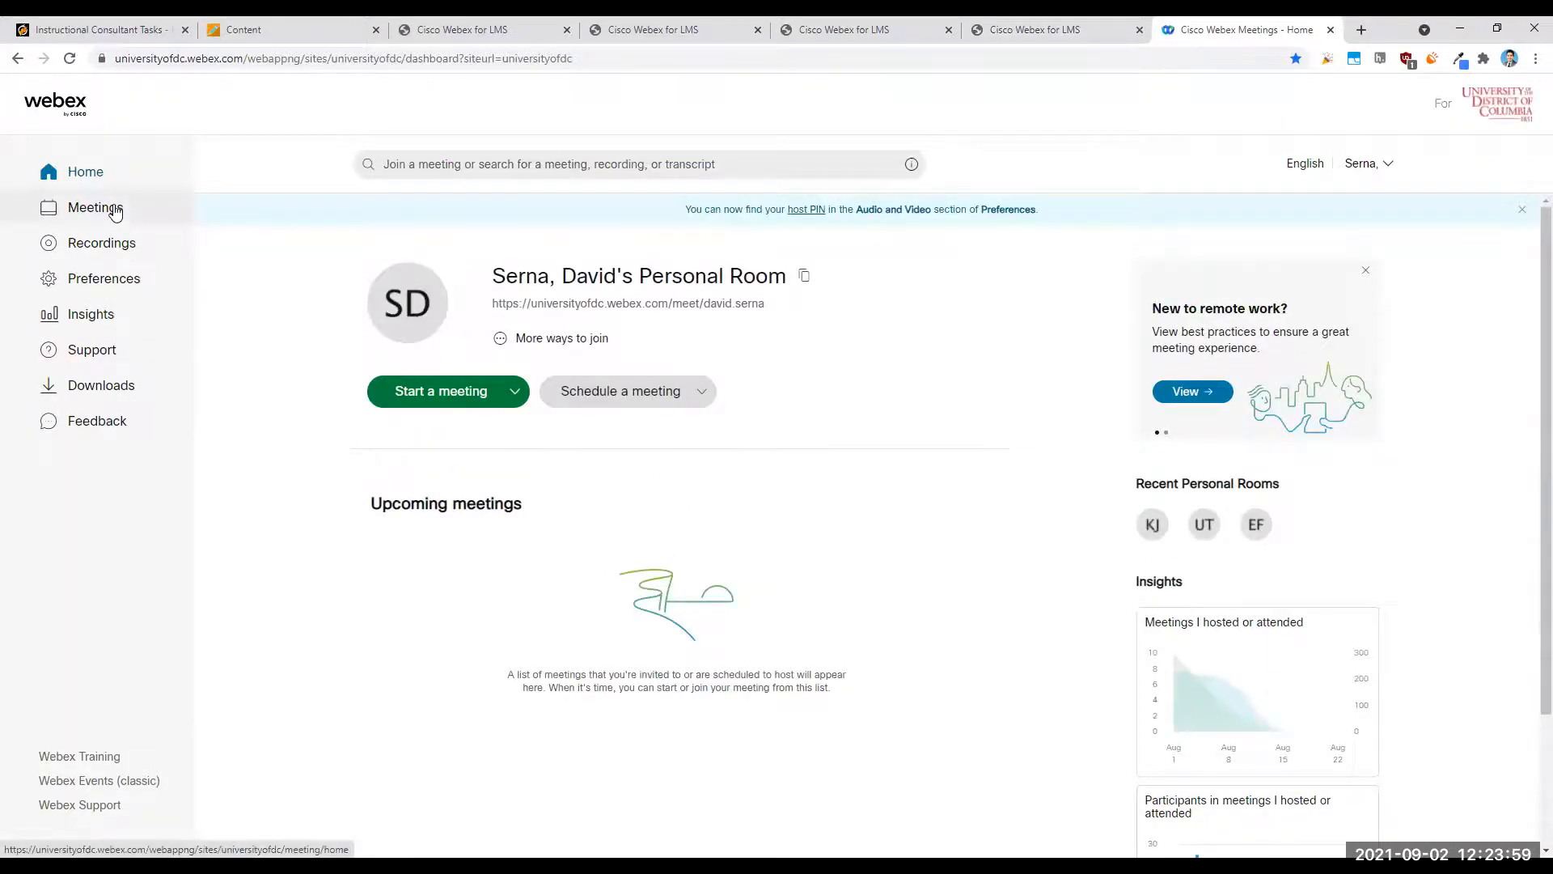
# - List the upcoming Webex meetings for the next 30 days
pyautogui.click(115, 208)
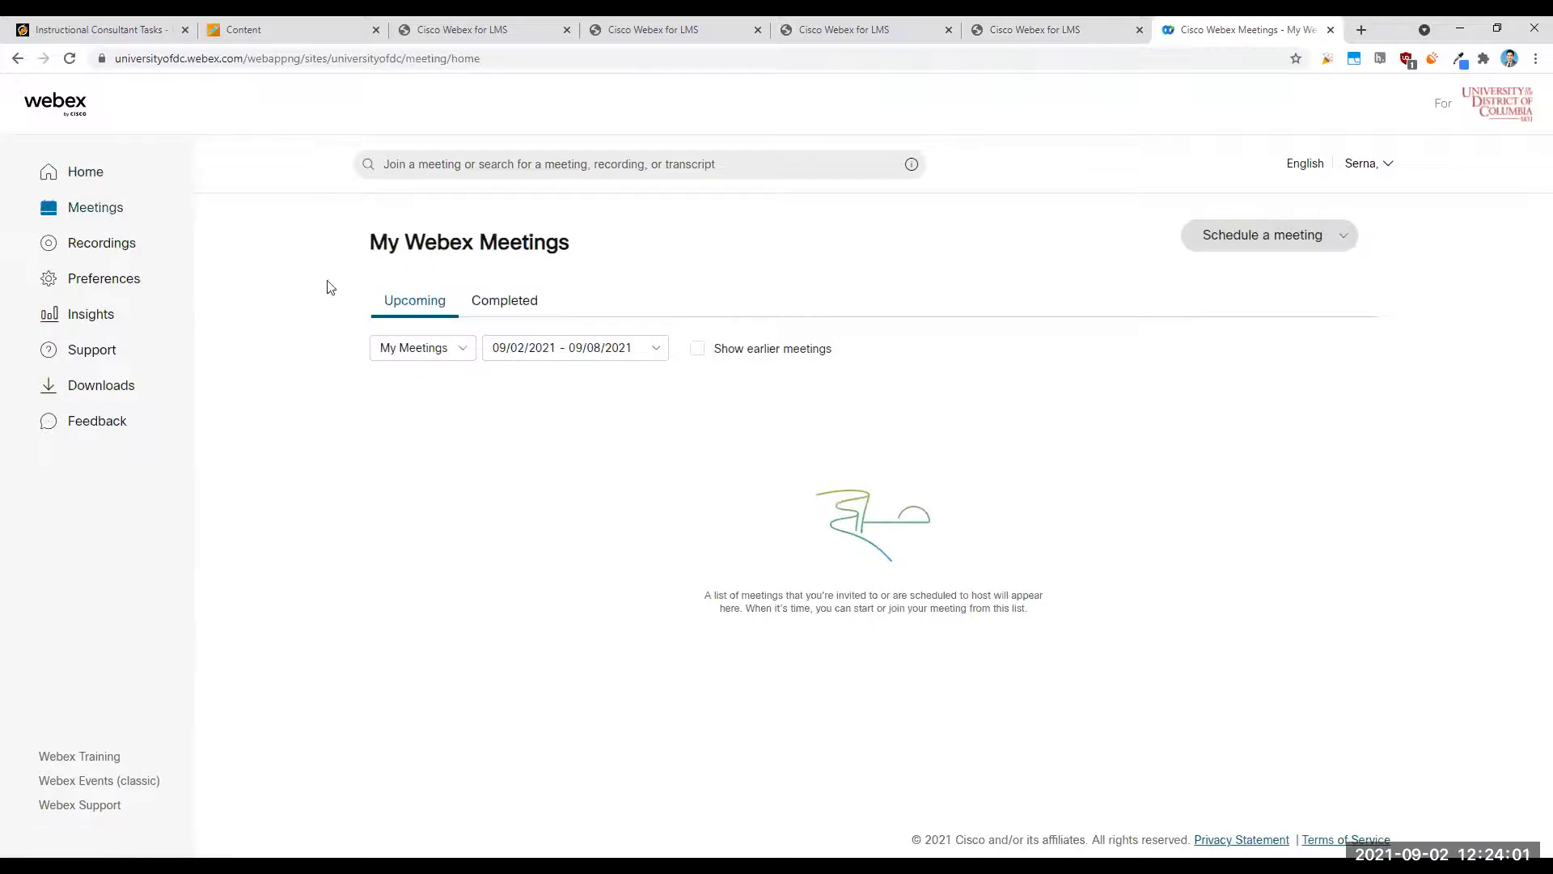
pyautogui.click(588, 338)
pyautogui.click(606, 423)
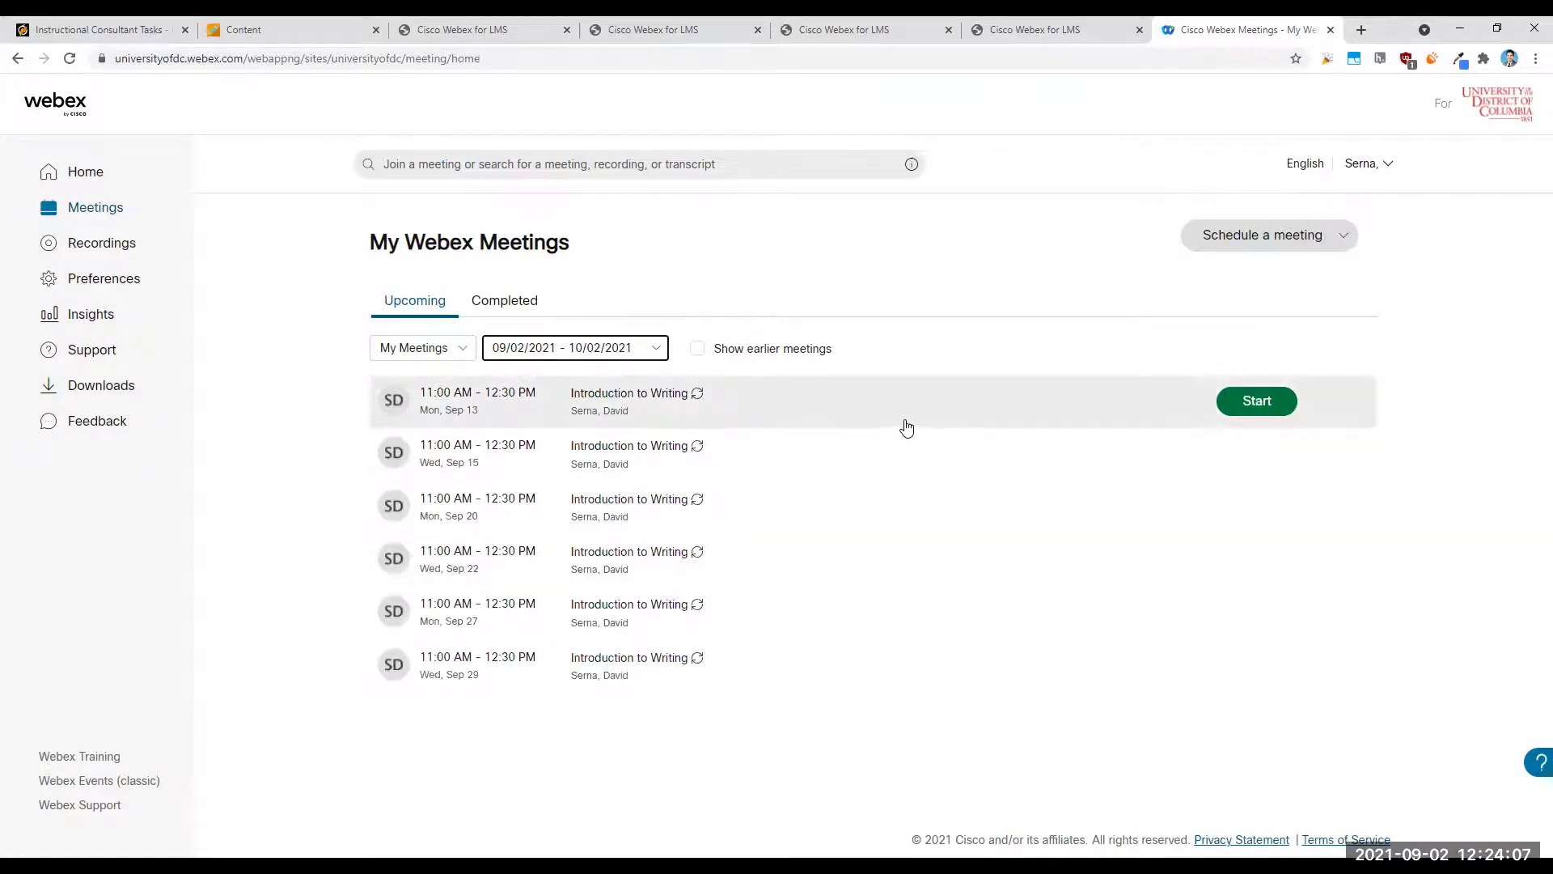
# - Open the Sep 13 Introduction to Writing session and copy its meeting link
pyautogui.click(550, 409)
pyautogui.tripleClick(637, 586)
pyautogui.tripleClick(649, 600)
pyautogui.tripleClick(747, 602)
pyautogui.click(836, 590)
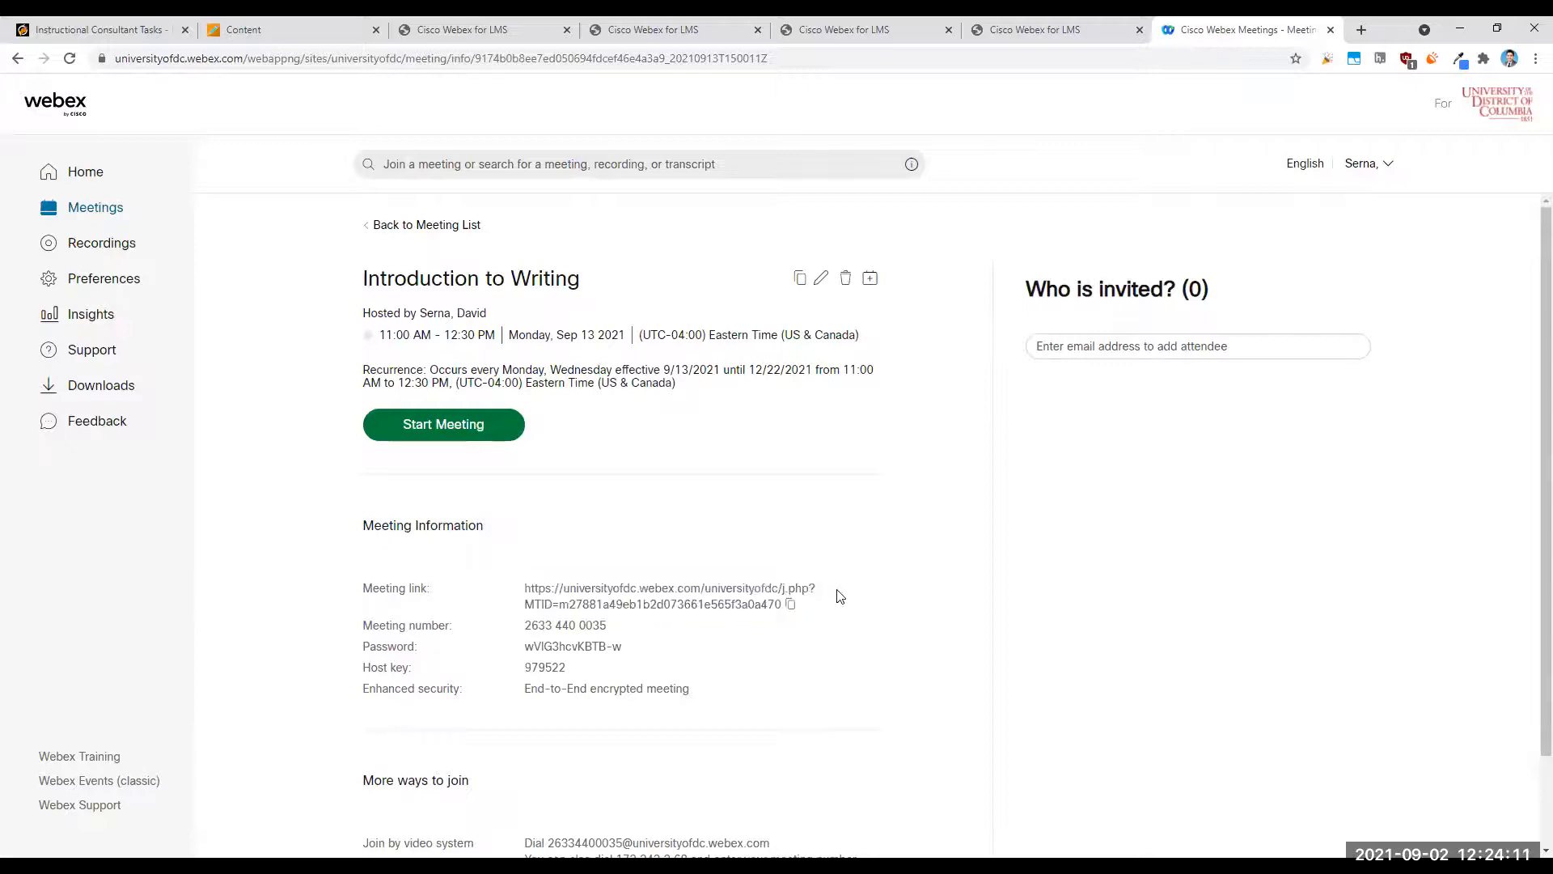
pyautogui.click(790, 608)
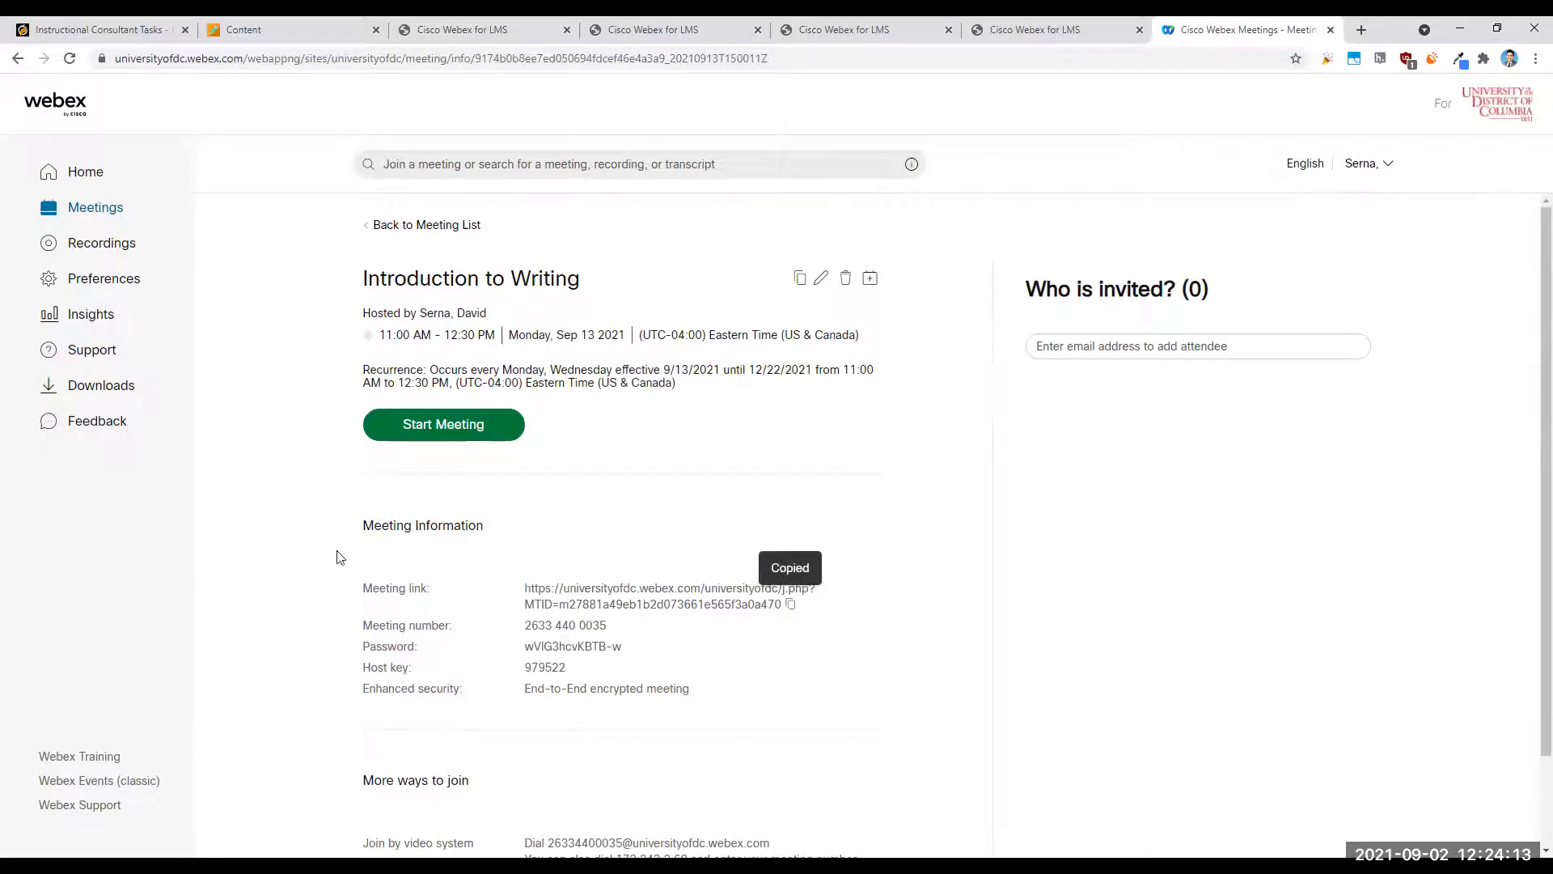
pyautogui.click(50, 173)
pyautogui.moveTo(237, 59); pyautogui.dragTo(115, 58)
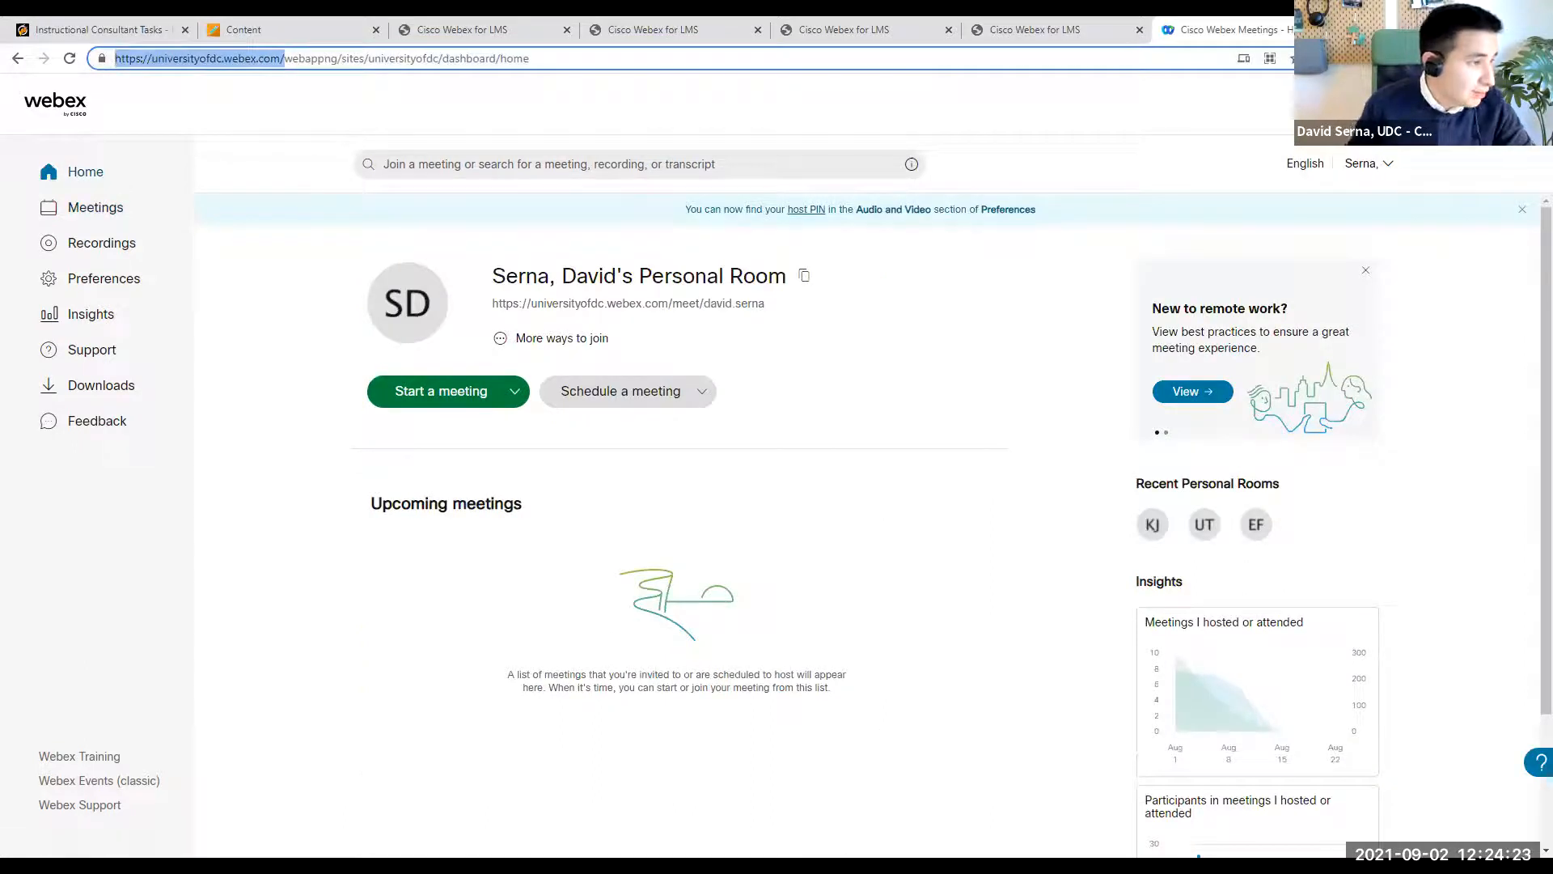
pyautogui.hotkey('alt', 'Tab')
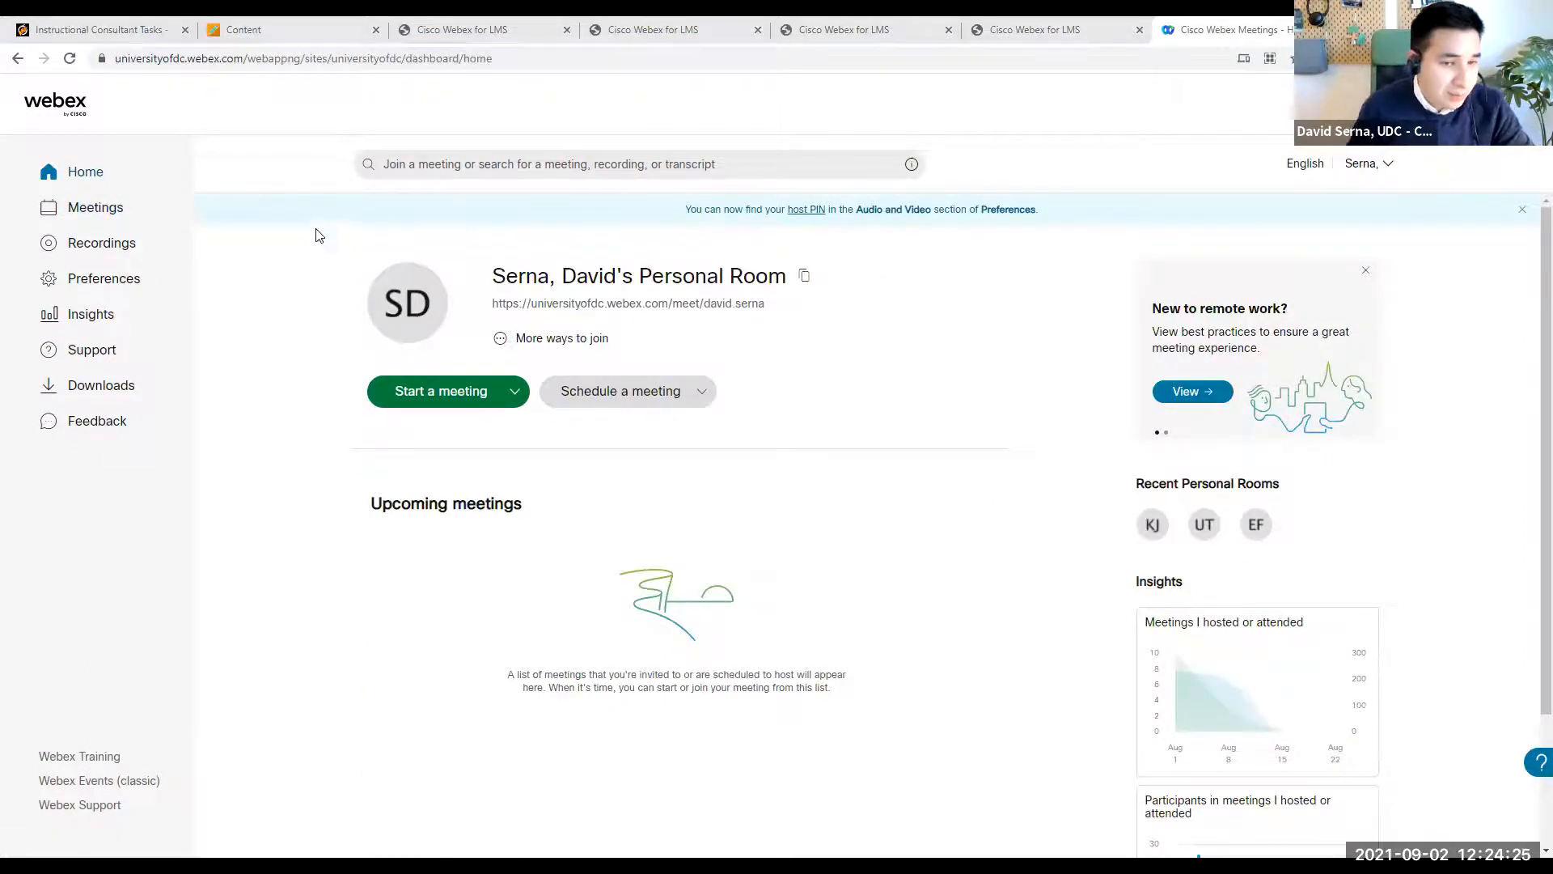
# - Reopen the Sep 13 Introduction to Writing session from the next 30 days of meetings and copy its meeting link
pyautogui.click(95, 209)
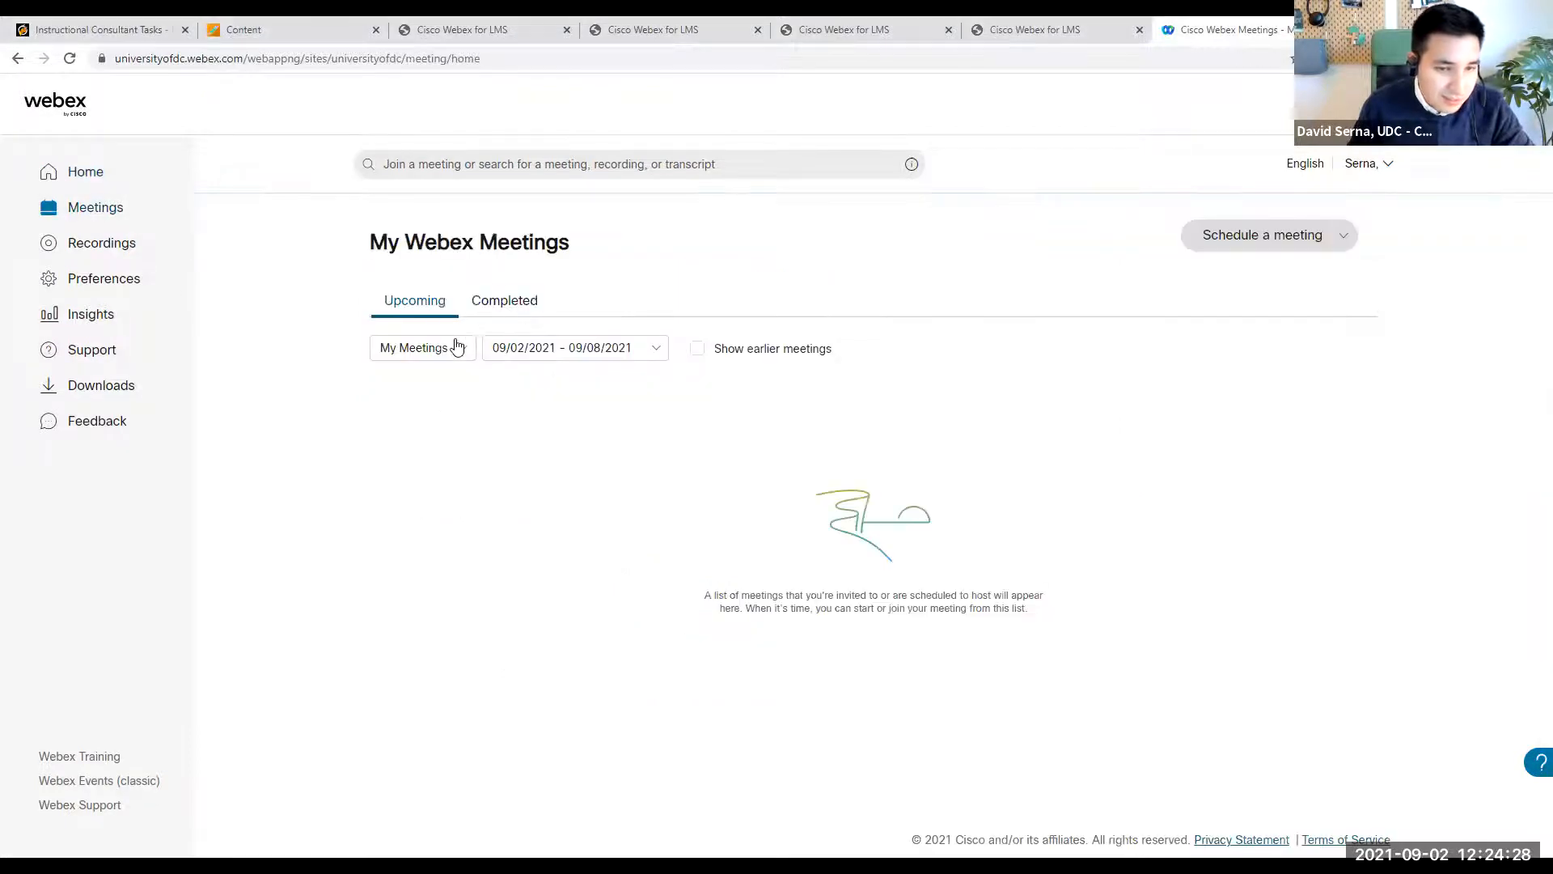
pyautogui.click(593, 347)
pyautogui.click(619, 418)
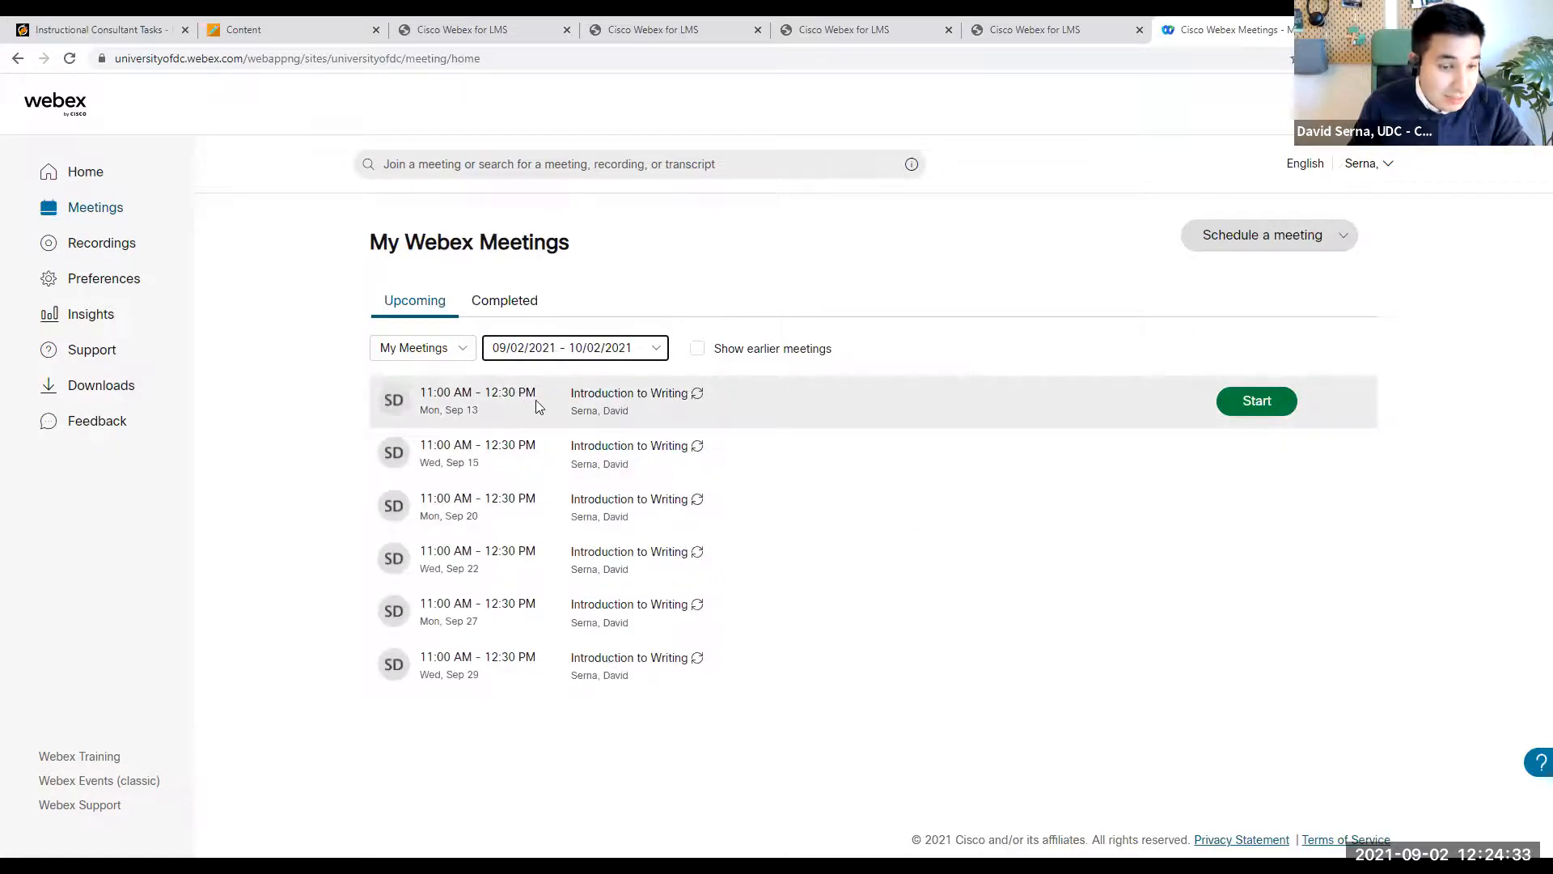
pyautogui.click(576, 406)
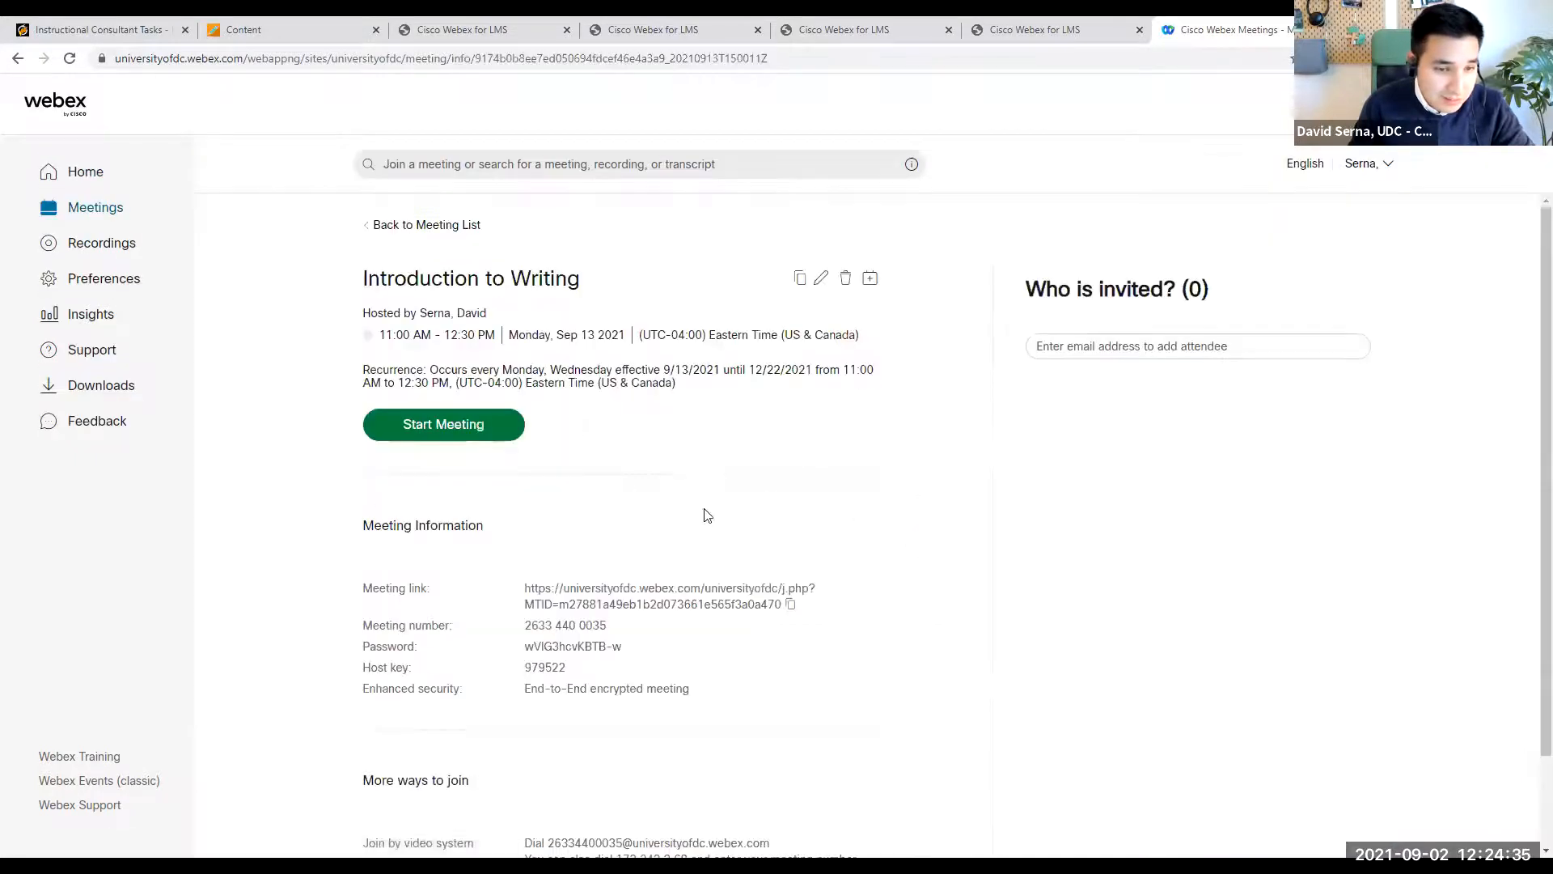
pyautogui.scroll(-2, 633, 570)
pyautogui.scroll(2, 648, 564)
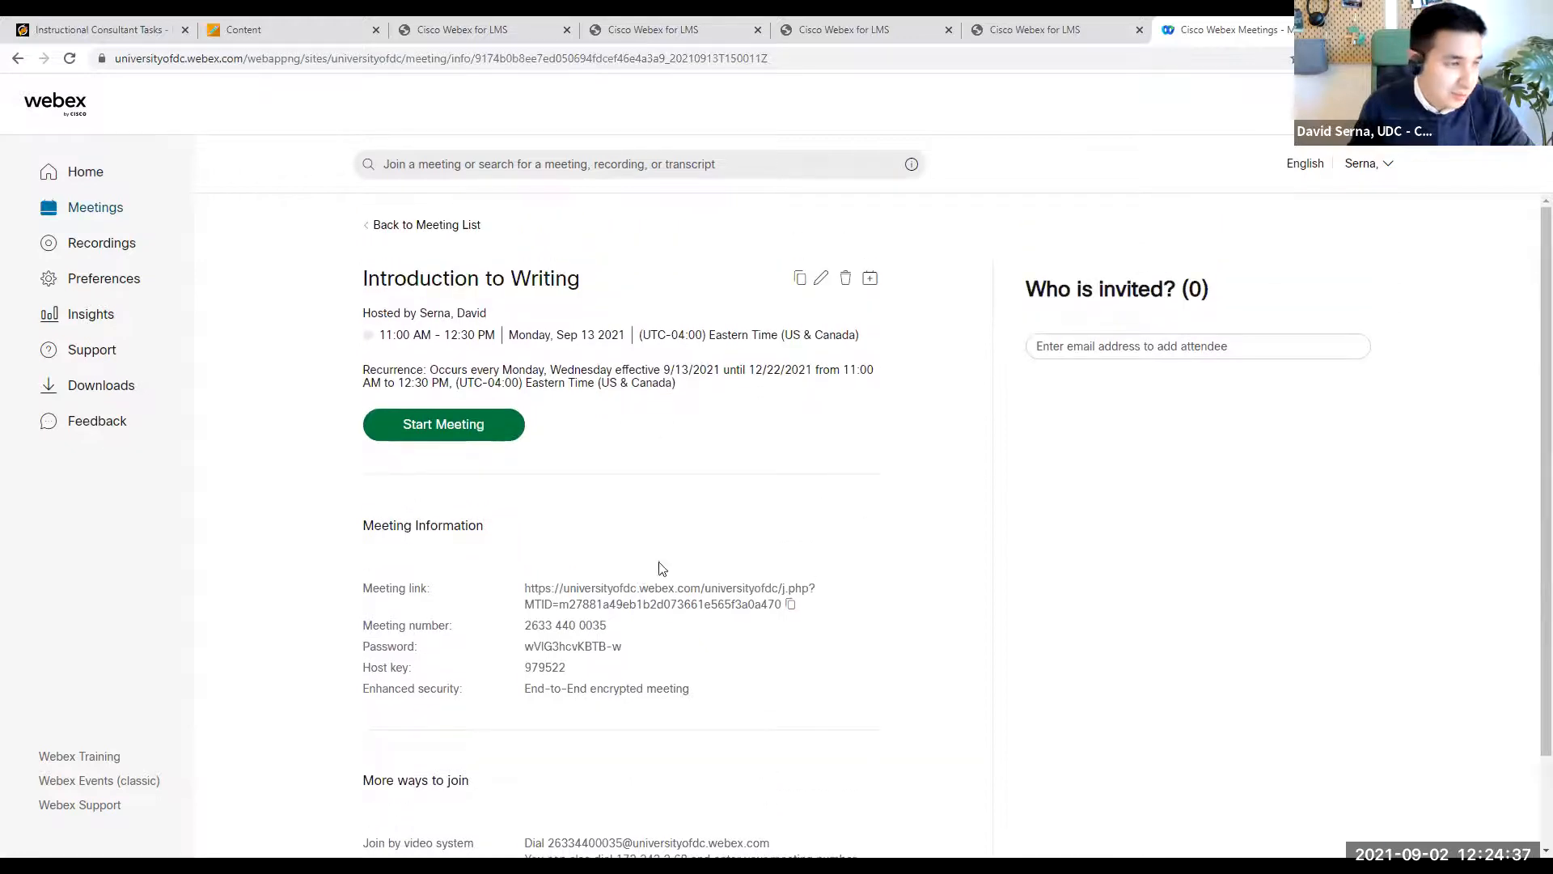
pyautogui.click(791, 605)
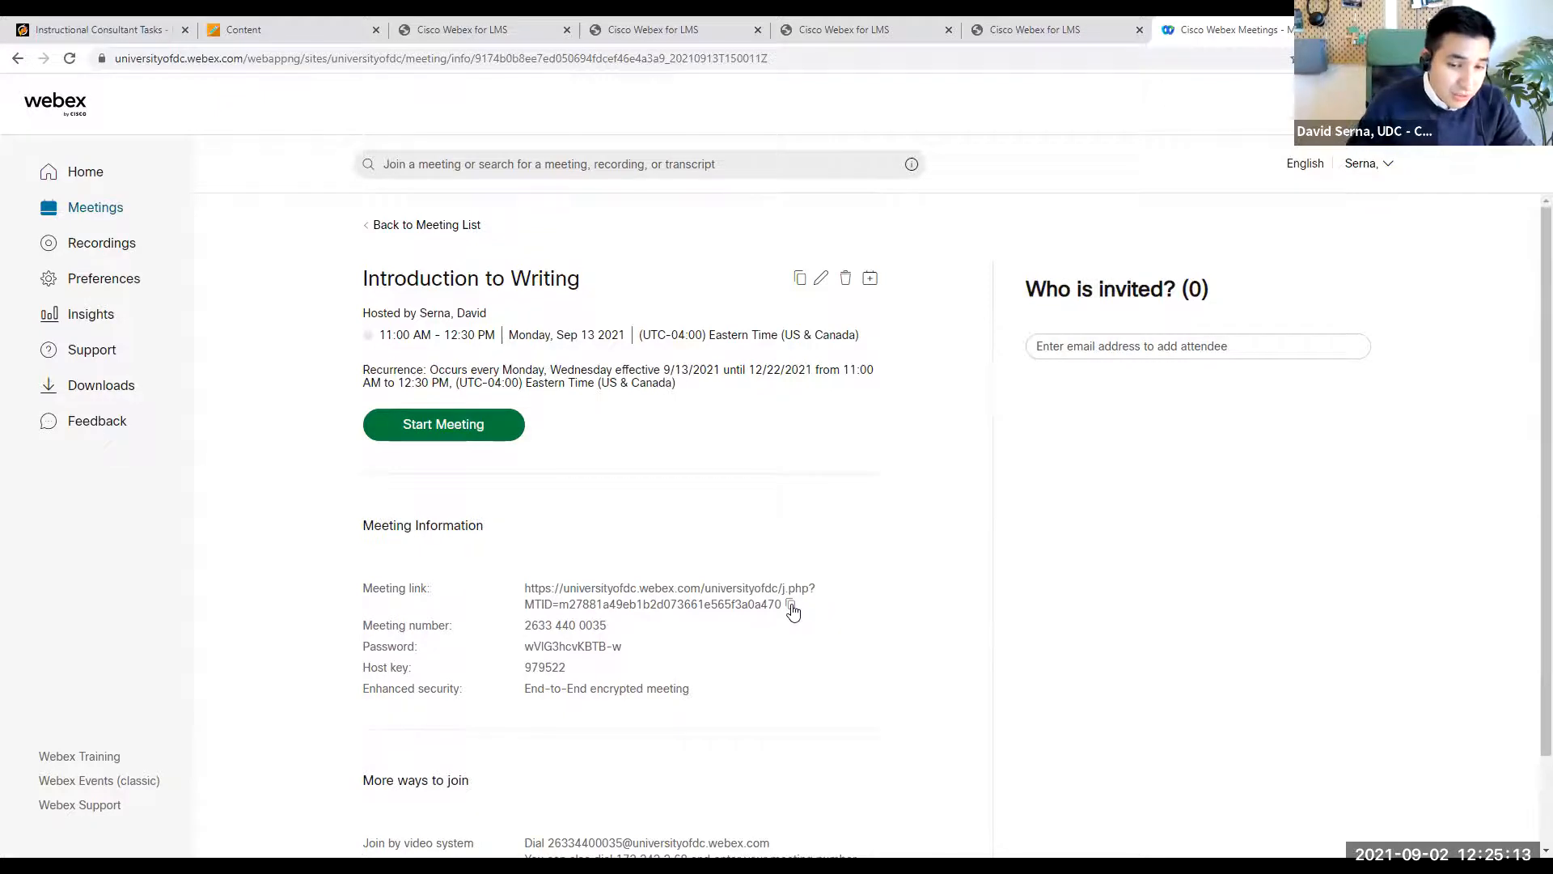
pyautogui.click(792, 605)
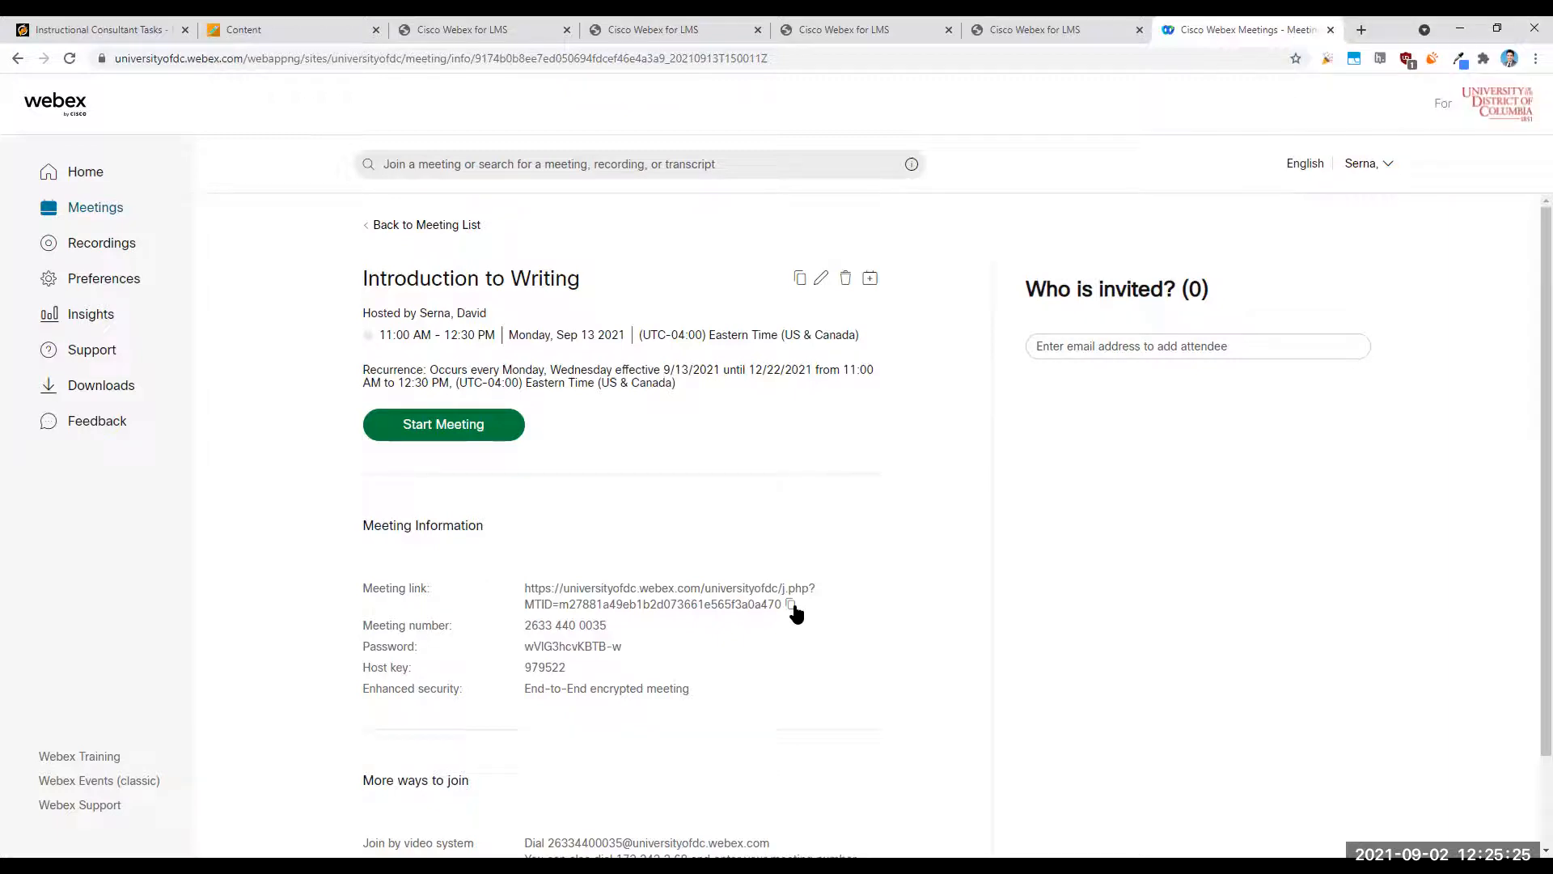
# - Go back to the meeting list, show the next 30 days, and open the Sep 20 Introduction to Writing session
pyautogui.click(421, 227)
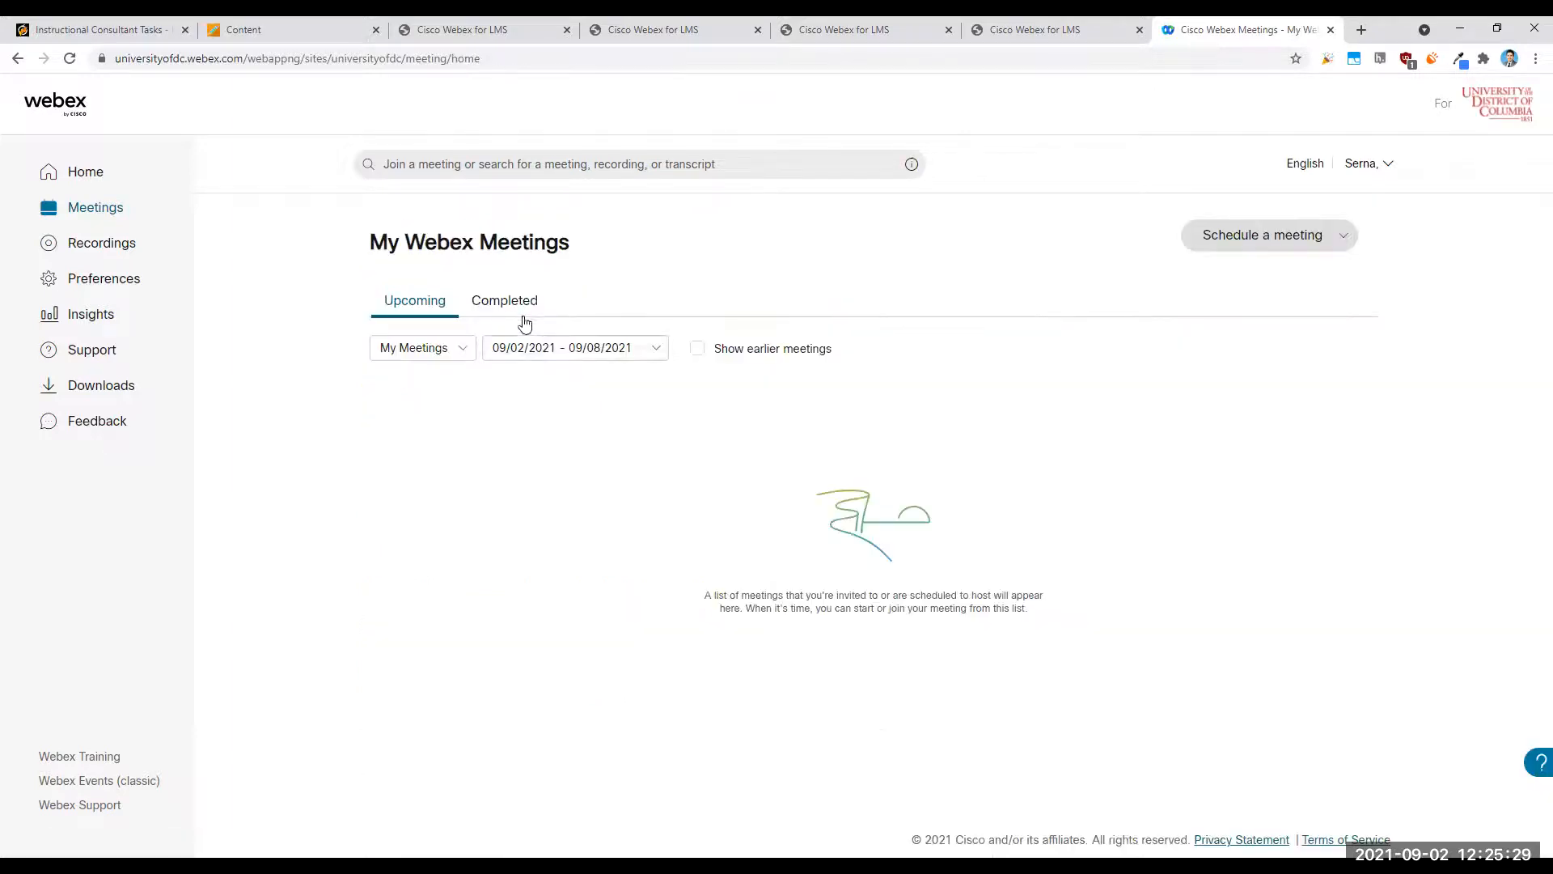
pyautogui.click(658, 348)
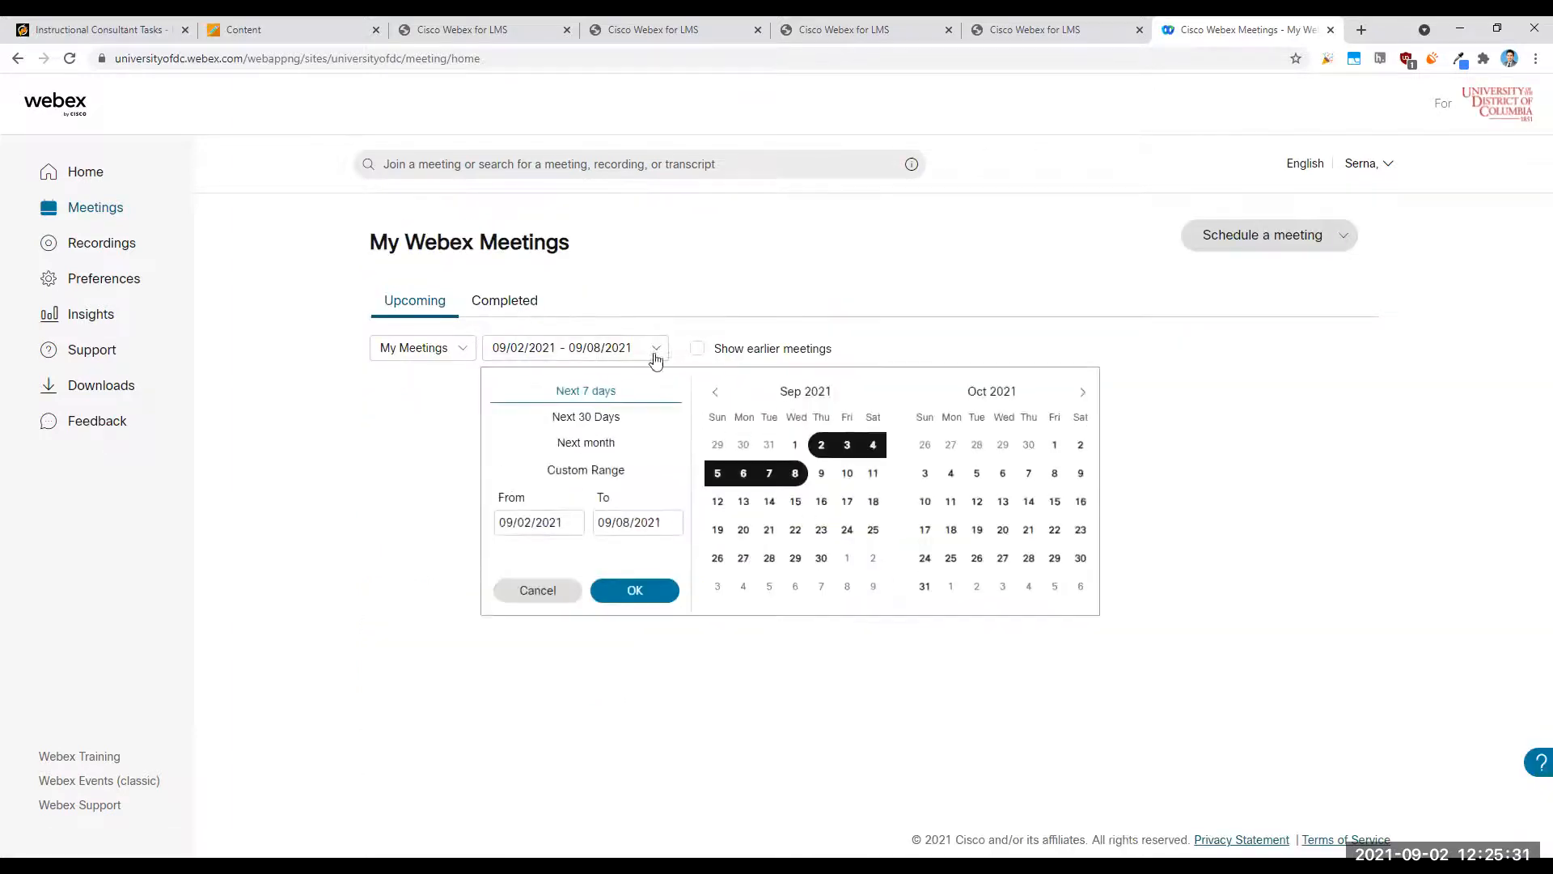
pyautogui.click(614, 417)
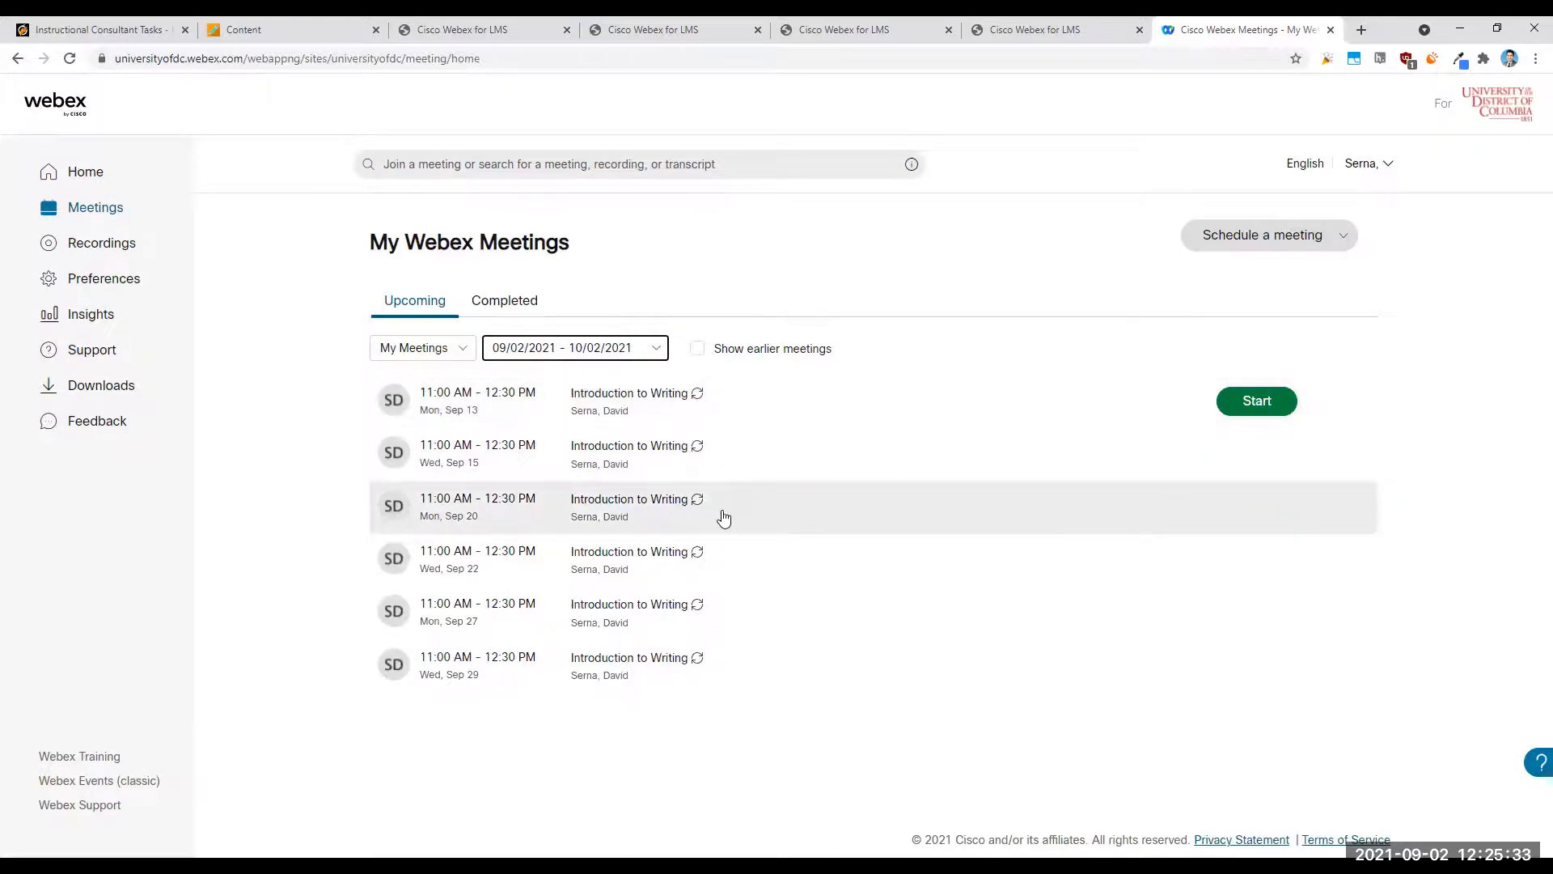
pyautogui.click(518, 513)
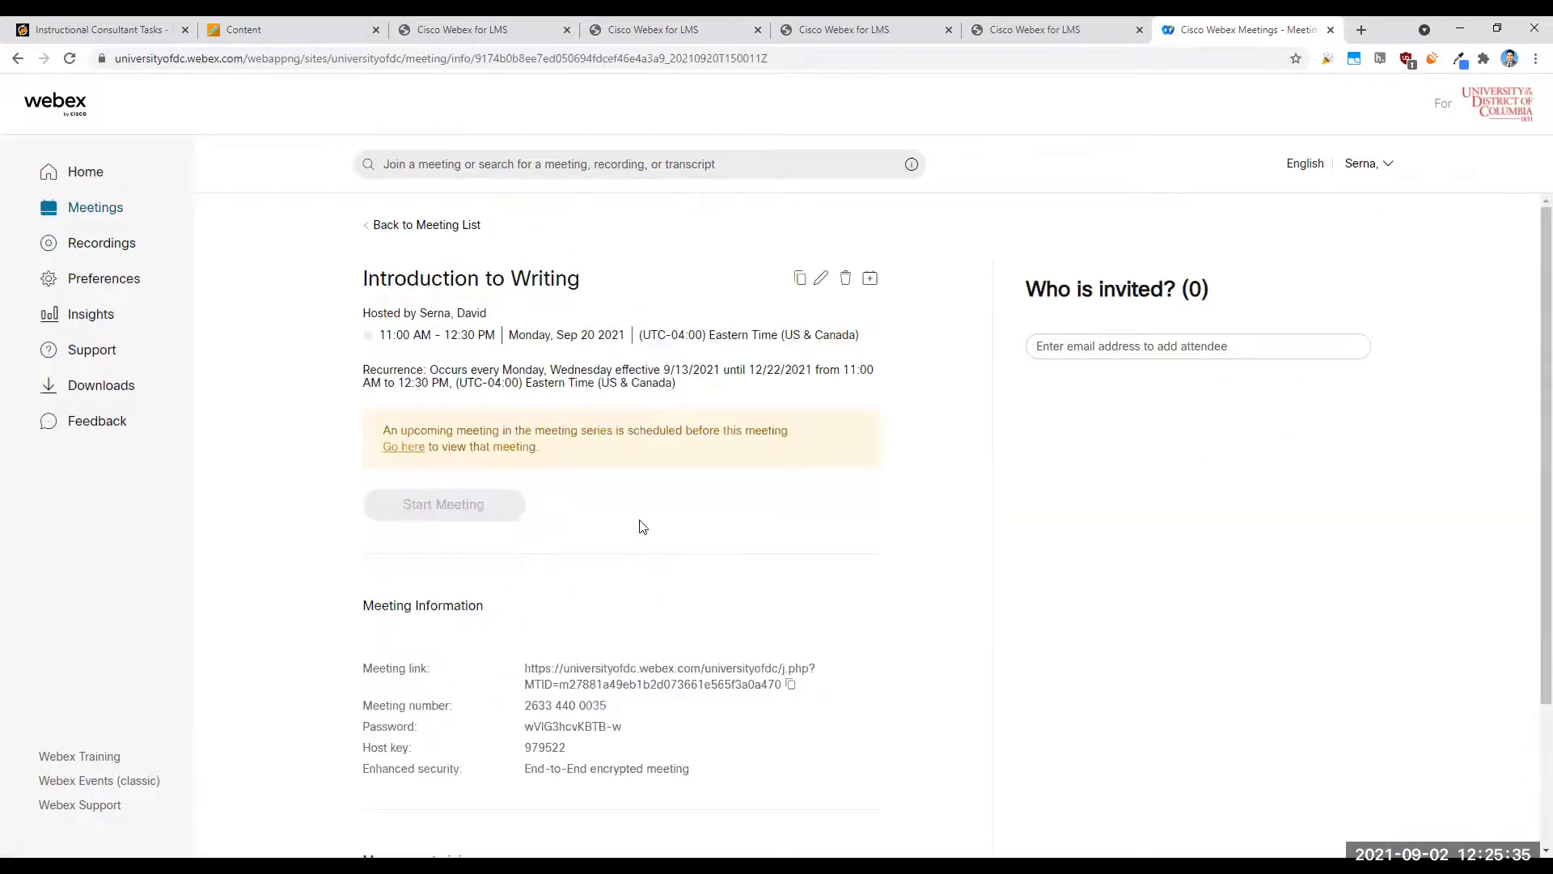
# - Review the Sep 20 session's details and its cancellation options, closing them without cancelling the meeting
pyautogui.scroll(-3, 646, 528)
pyautogui.scroll(3, 655, 522)
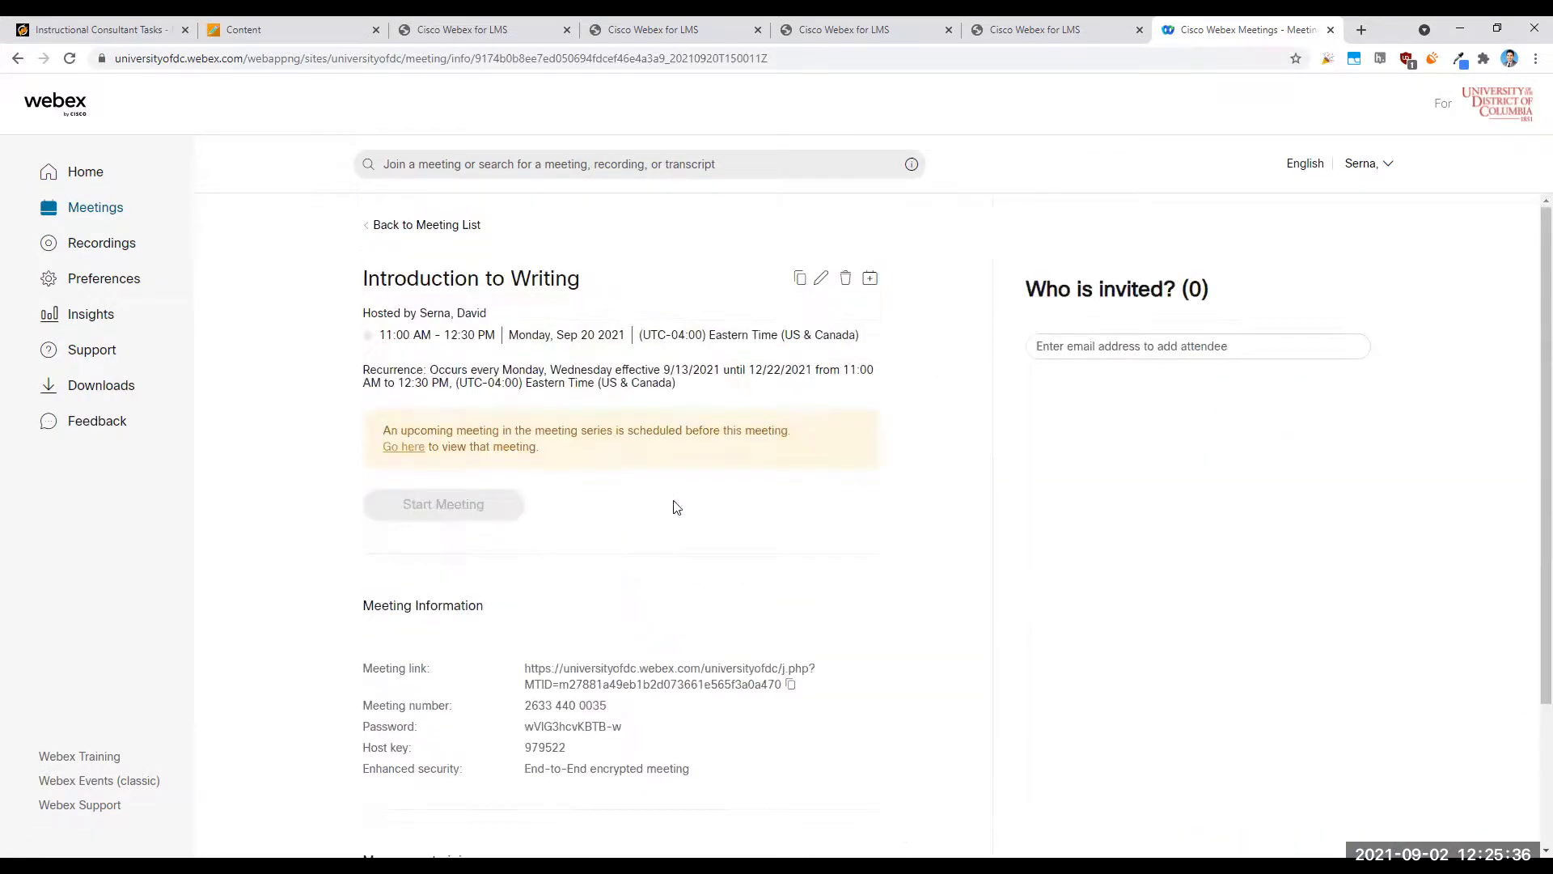
pyautogui.click(846, 279)
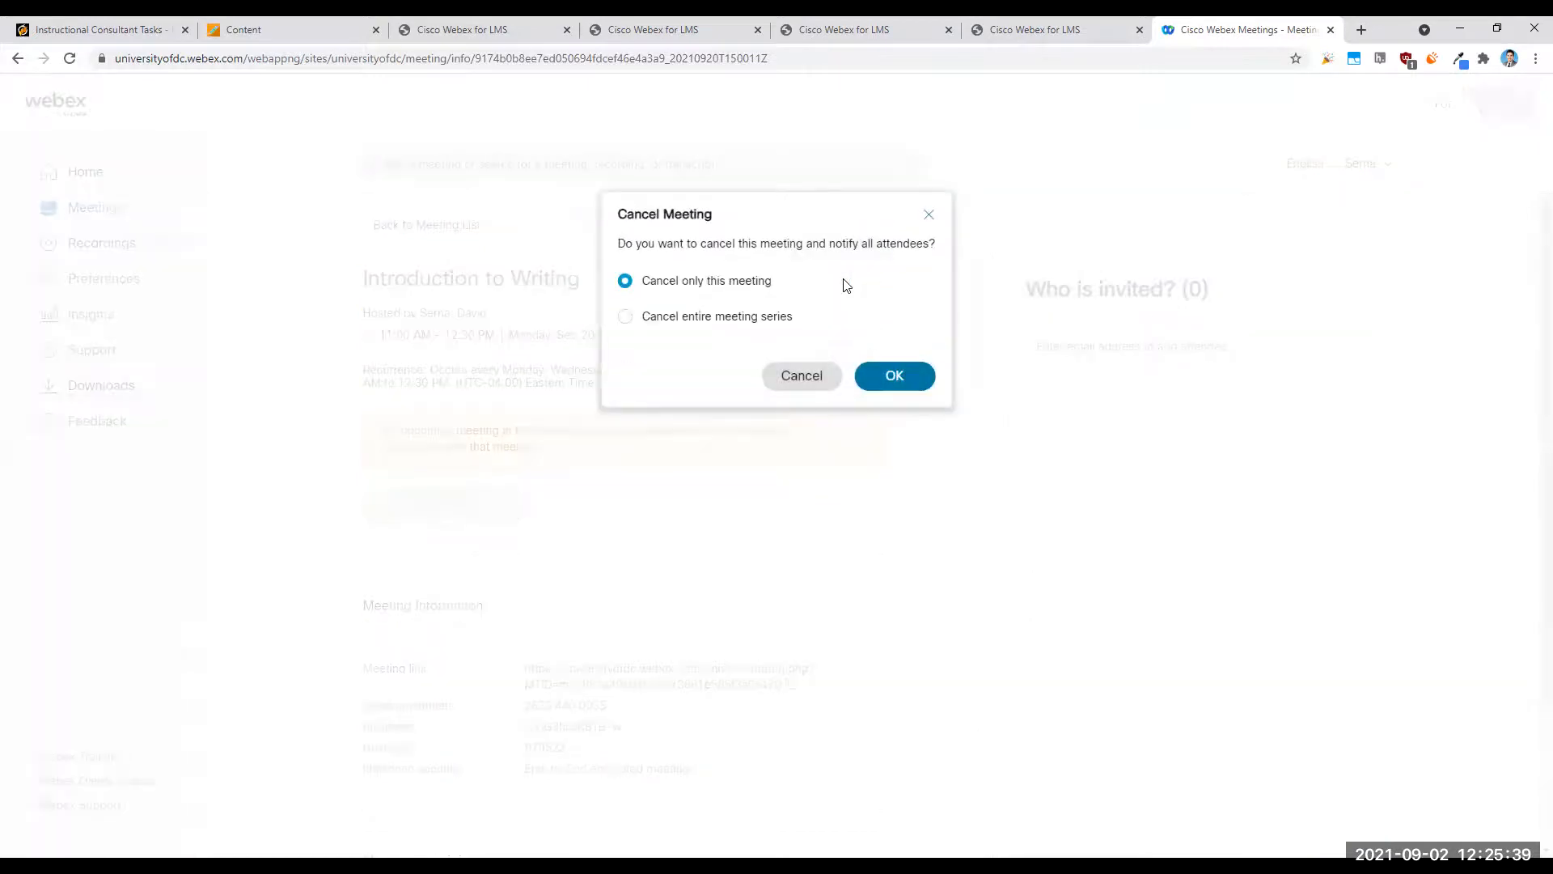
pyautogui.click(928, 209)
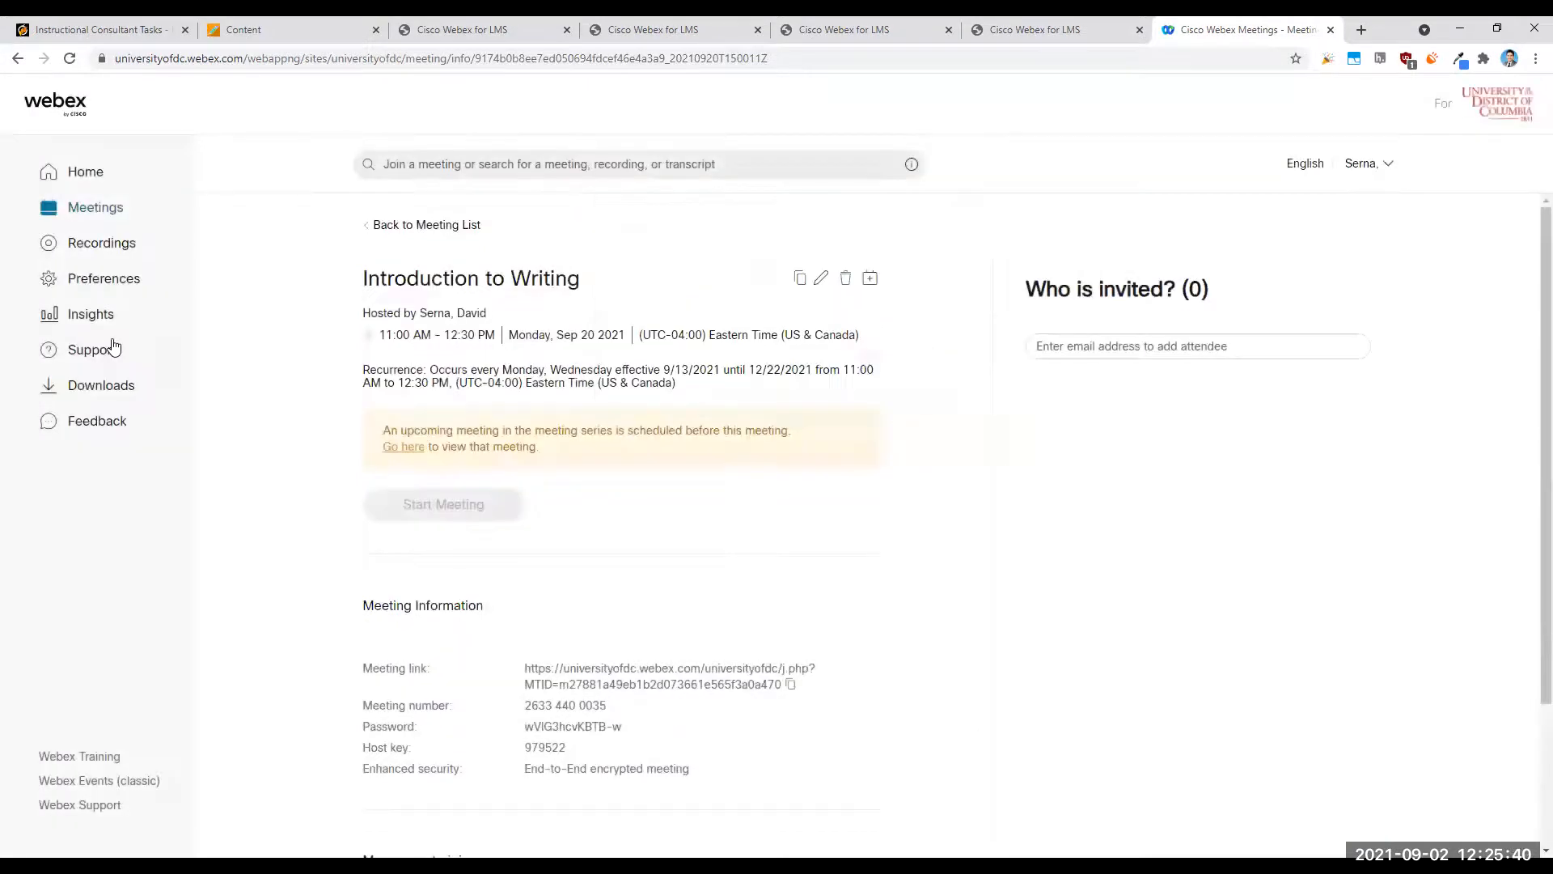
# - Return to the Webex meetings list and open its date range filter
pyautogui.click(104, 208)
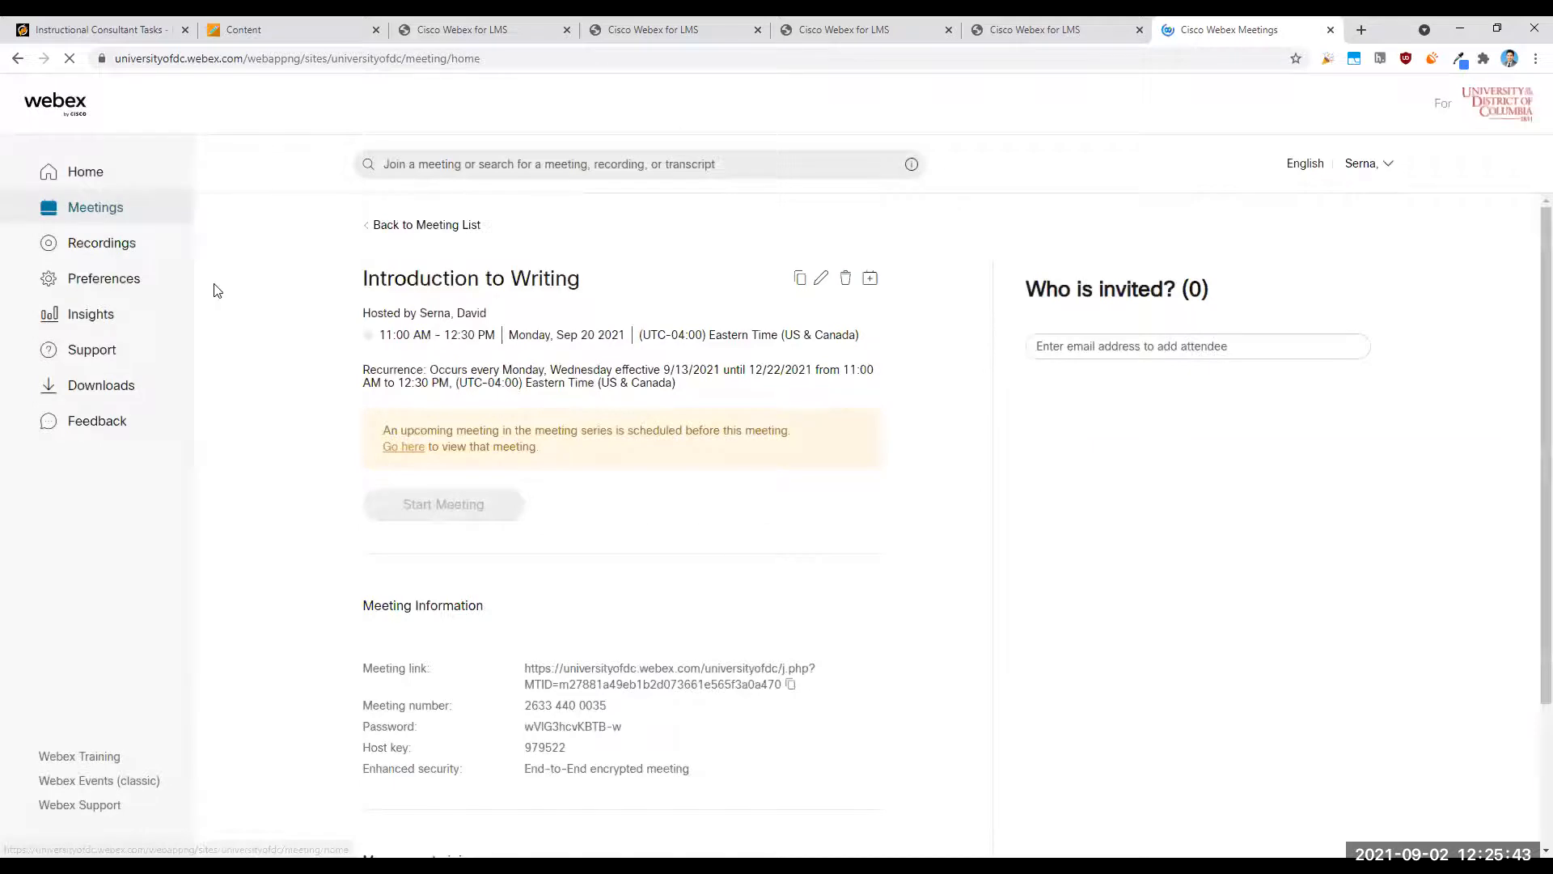
pyautogui.click(496, 348)
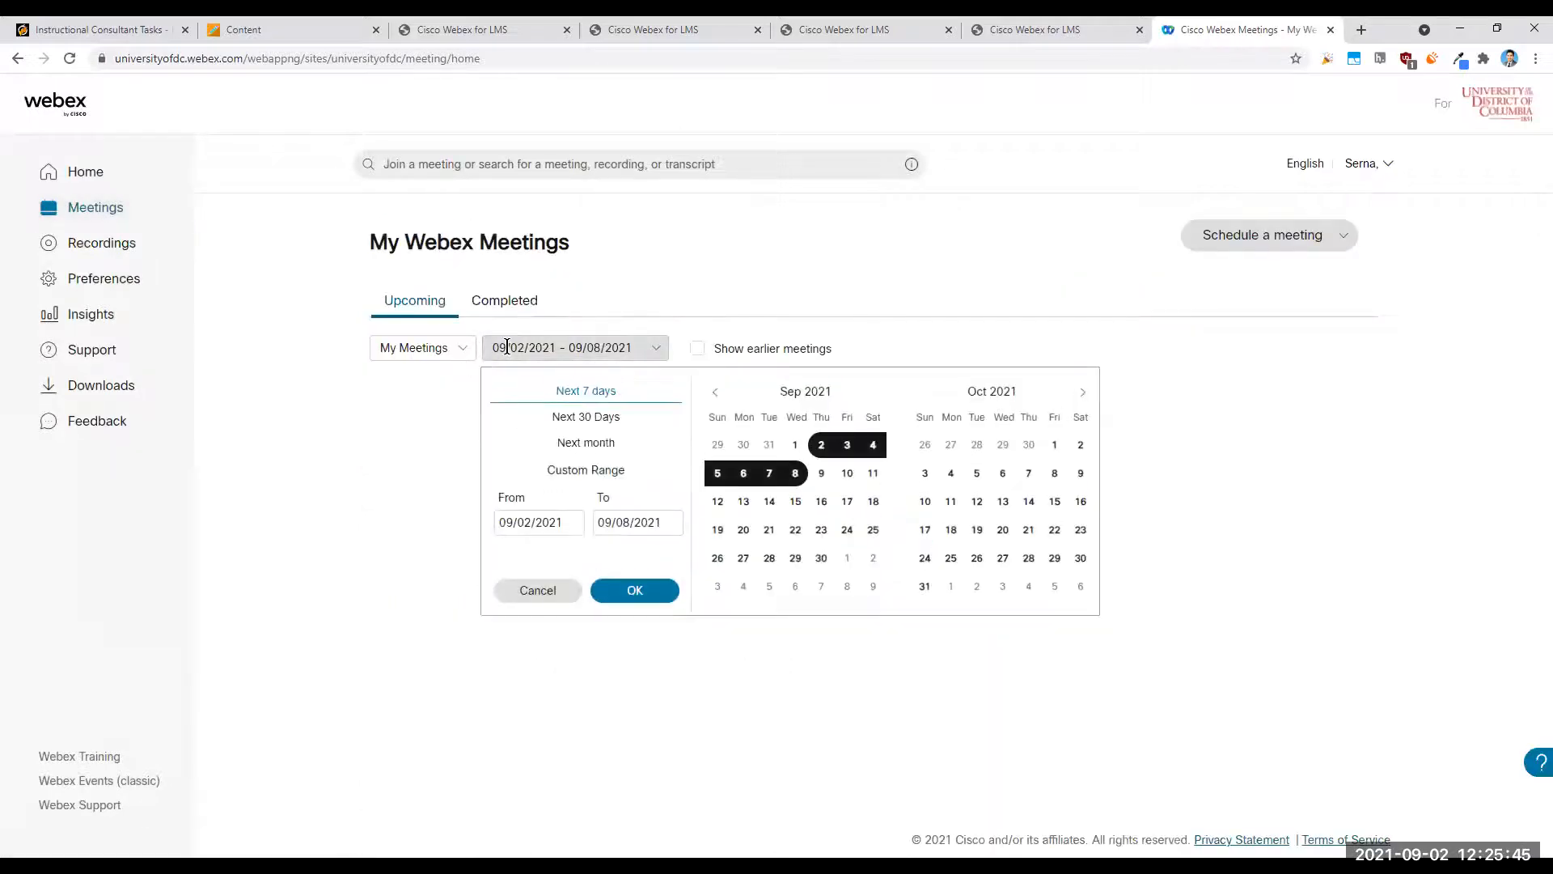
# - Try to extend the meeting list's date range to 12/22/2021
pyautogui.click(669, 521)
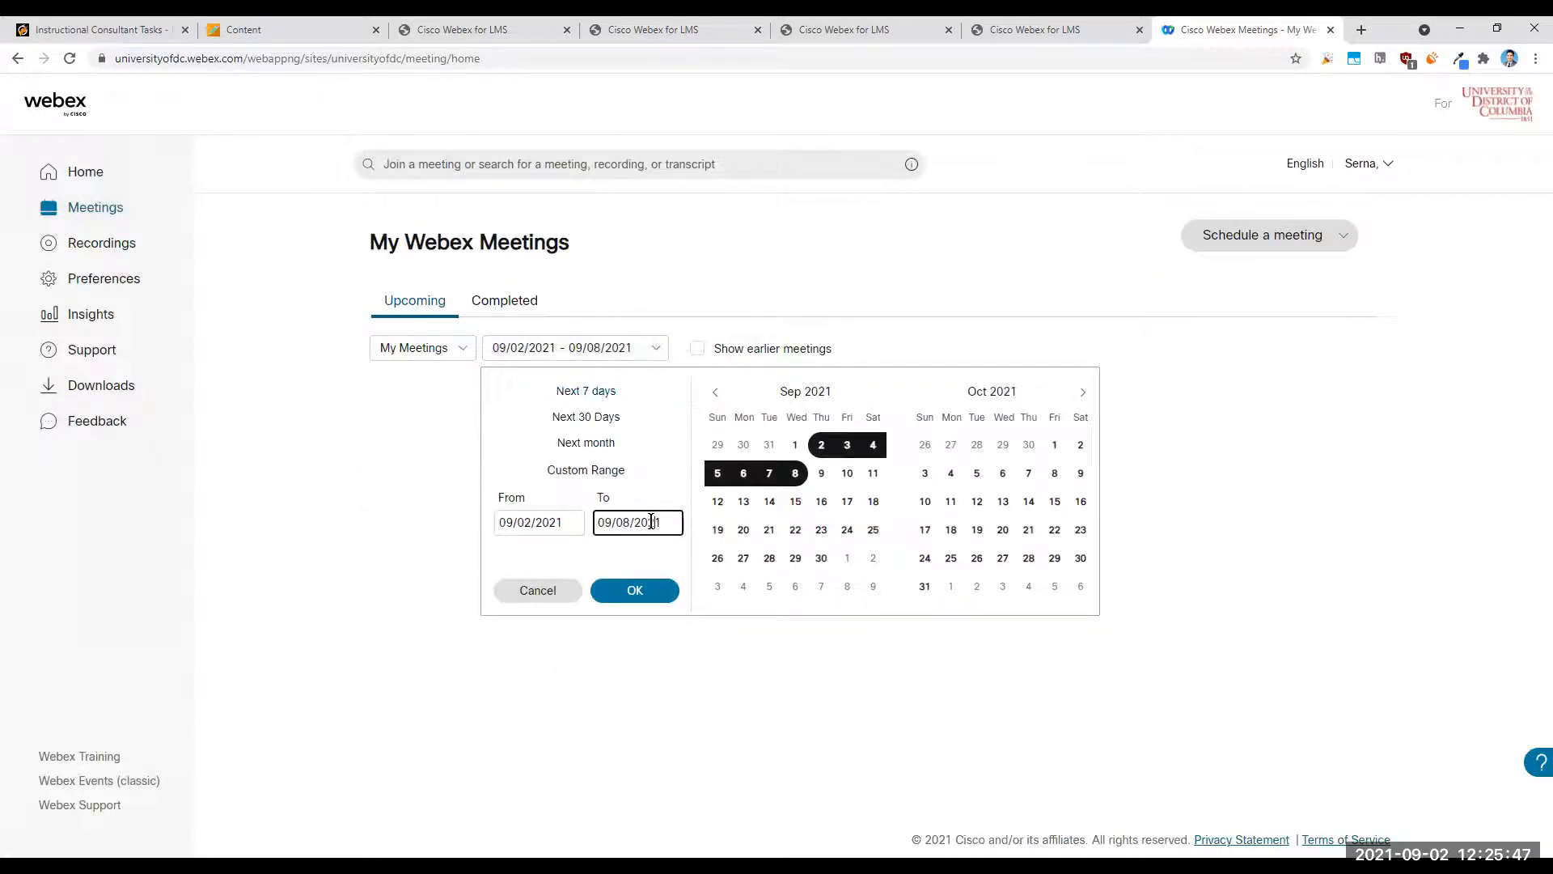
pyautogui.click(1083, 392)
pyautogui.click(1082, 392)
pyautogui.click(1003, 530)
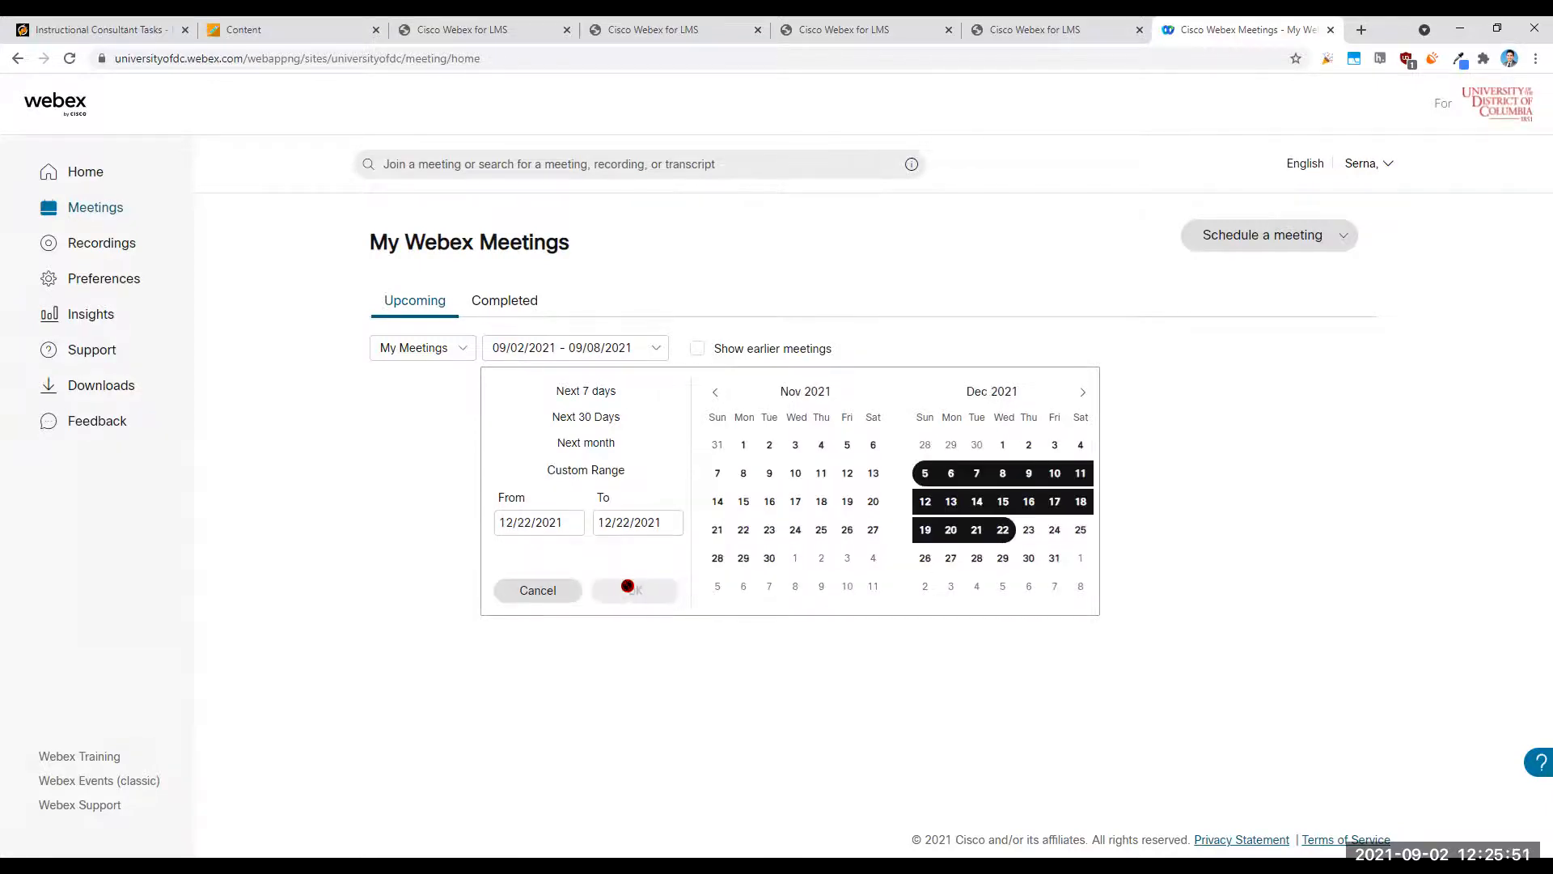
pyautogui.click(1002, 529)
# - Set the start of the meeting list's date range to 09/02/2021
pyautogui.click(558, 521)
pyautogui.click(715, 391)
pyautogui.click(715, 392)
pyautogui.click(821, 444)
# - Set the end of the meeting list's date range to 12/22/2021 and apply the filter
pyautogui.click(658, 524)
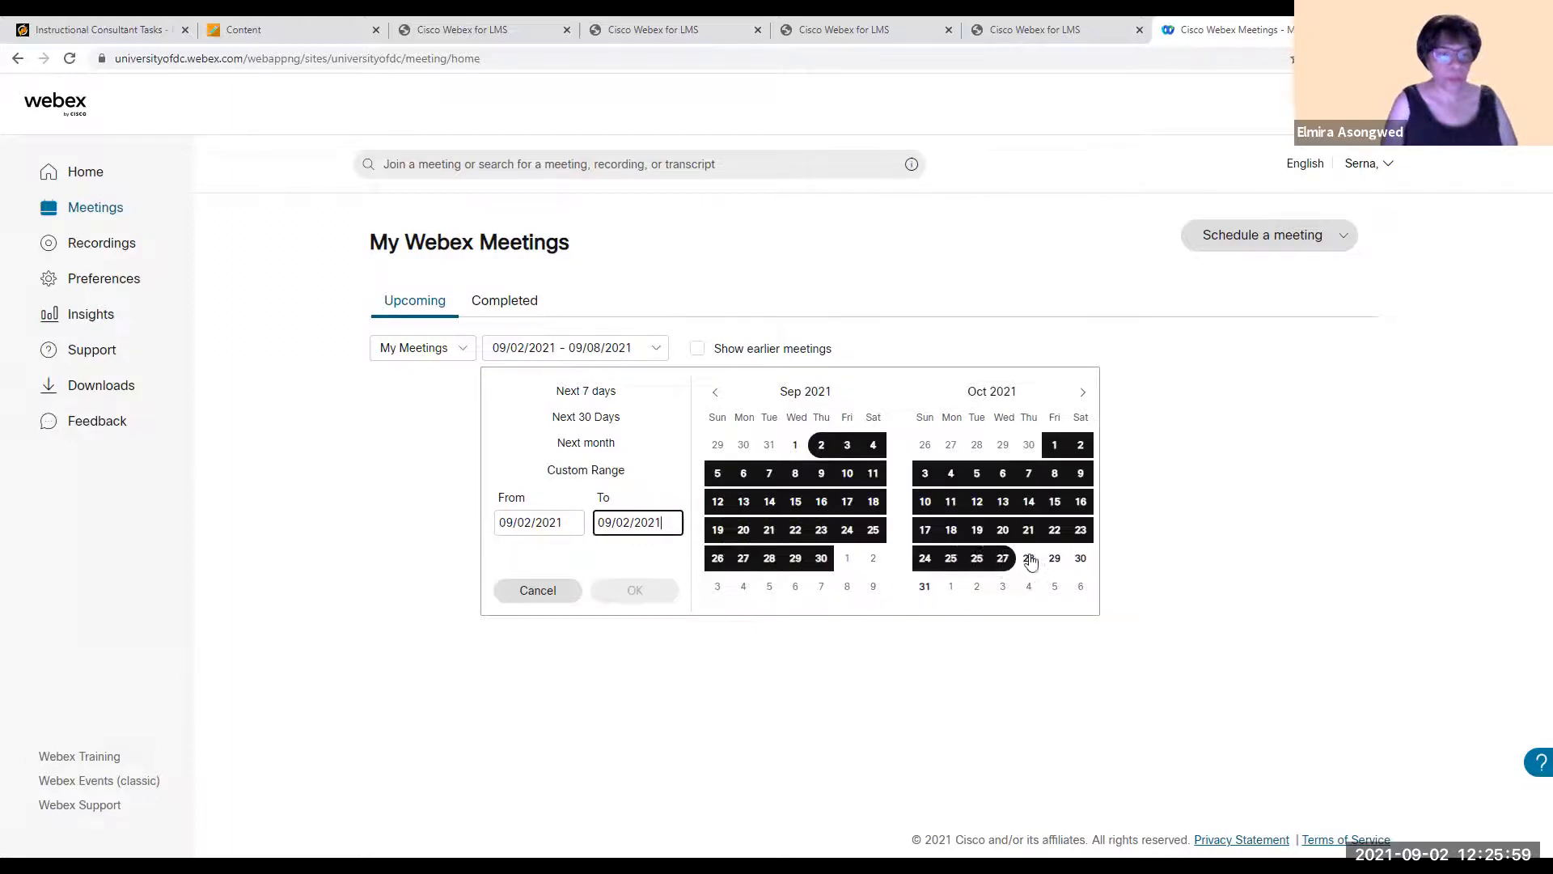
pyautogui.click(1083, 393)
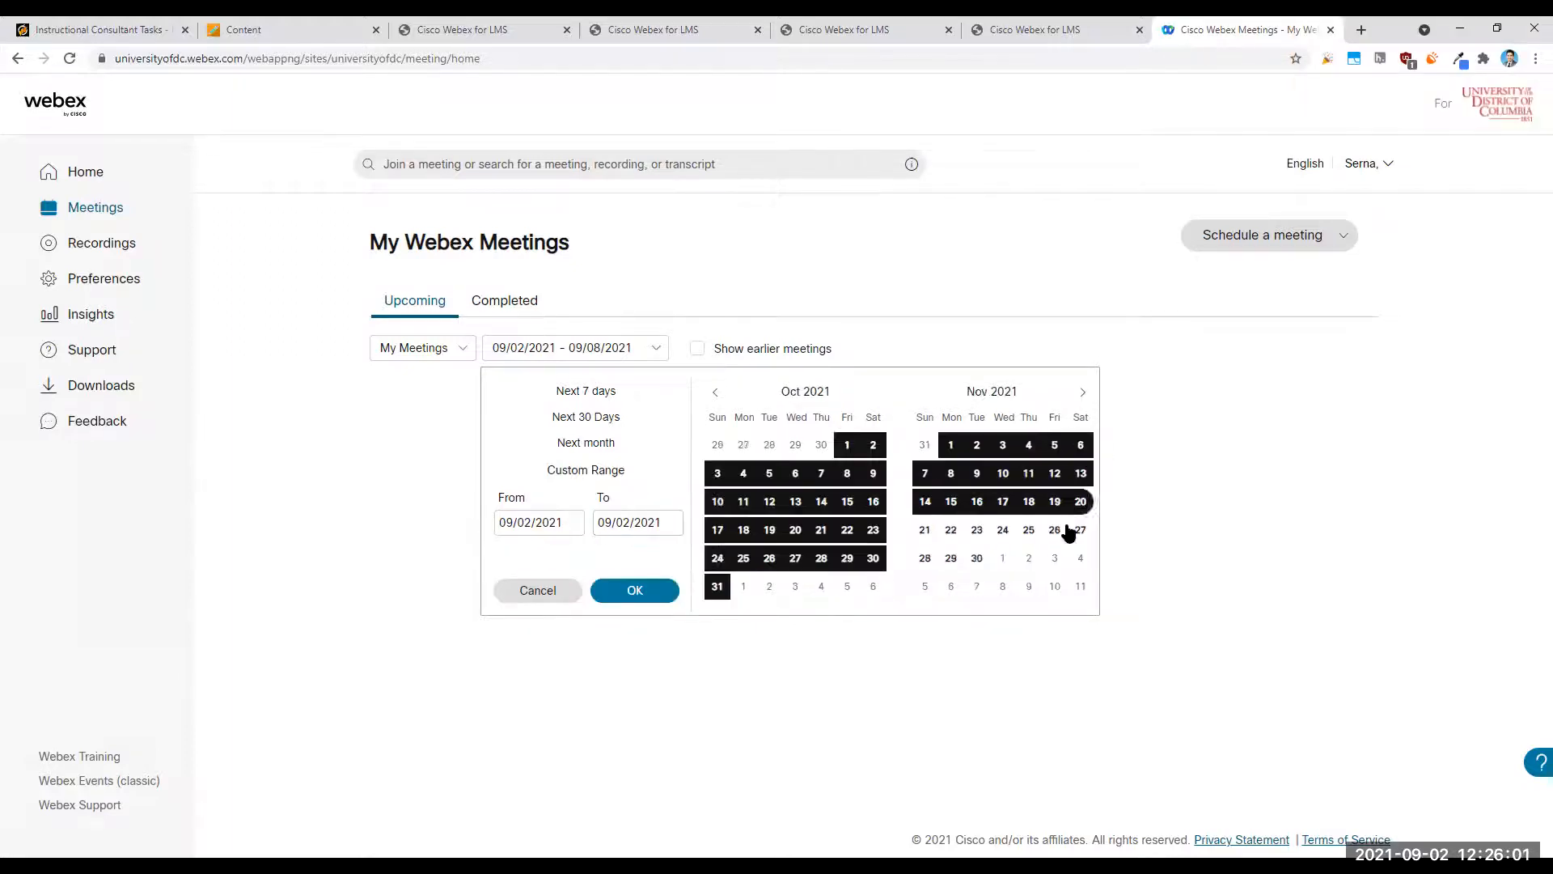
pyautogui.click(1083, 392)
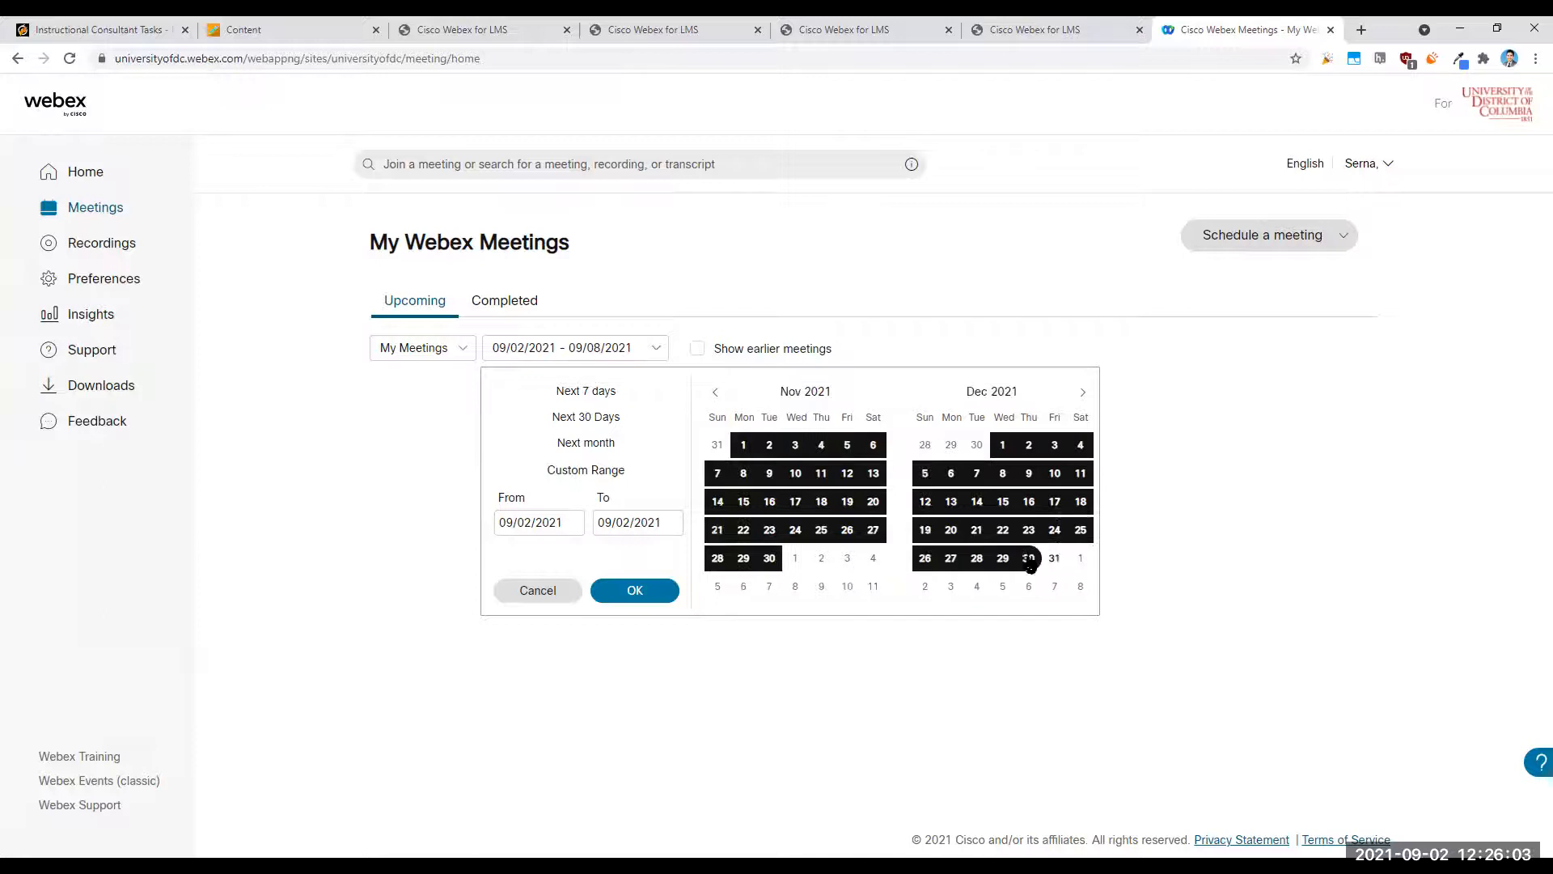
pyautogui.click(1003, 536)
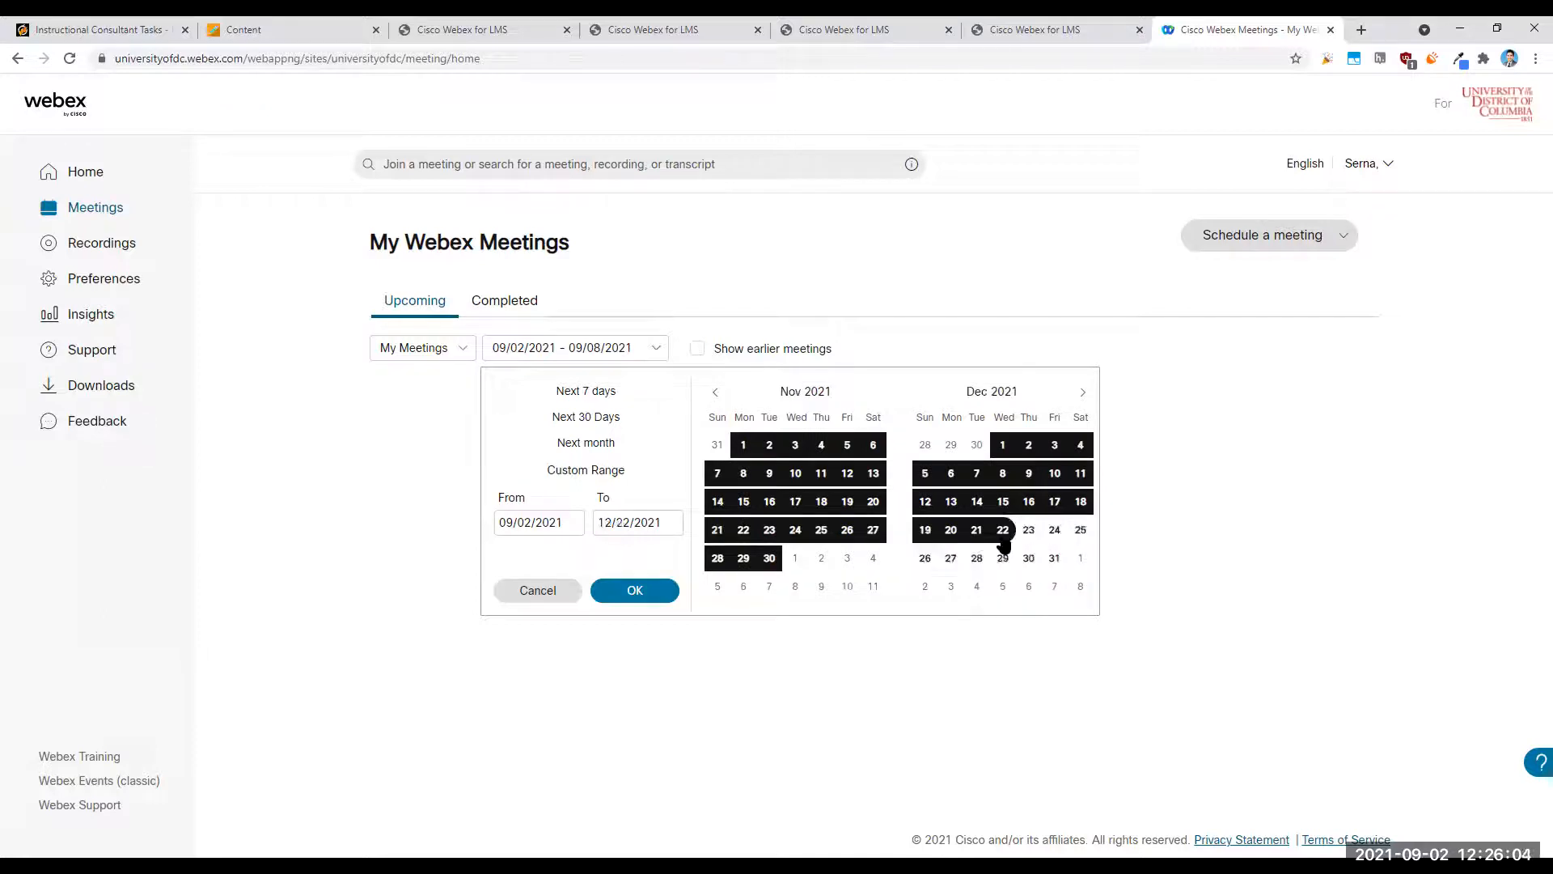
pyautogui.click(634, 590)
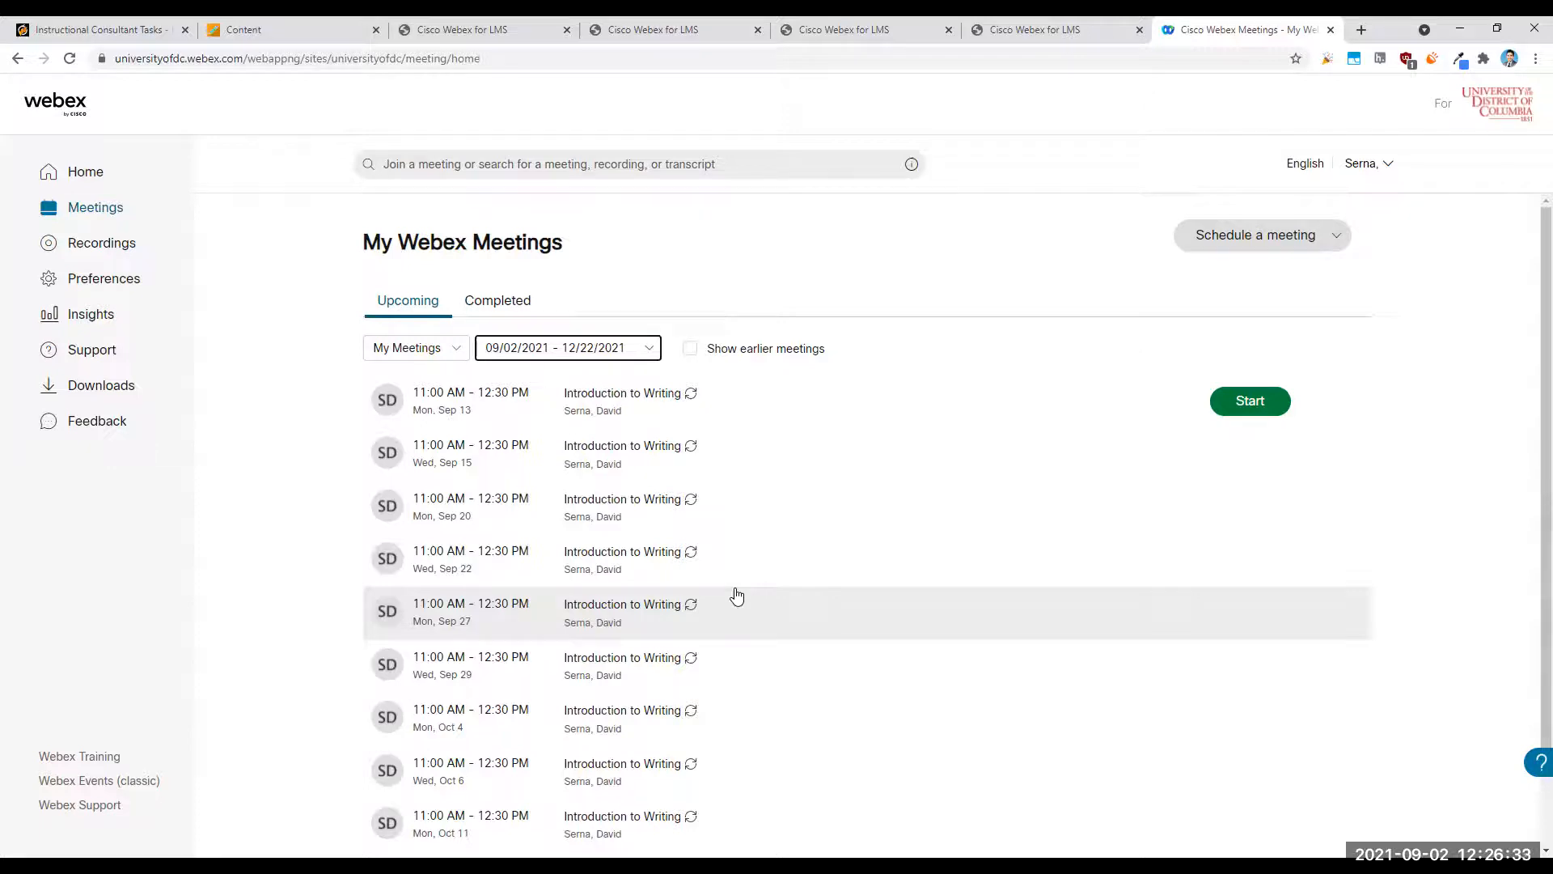
# - Duplicate the Webex meetings page in a new browser tab and view the scheduling choices, returning to the filtered list
pyautogui.rightClick(1267, 34)
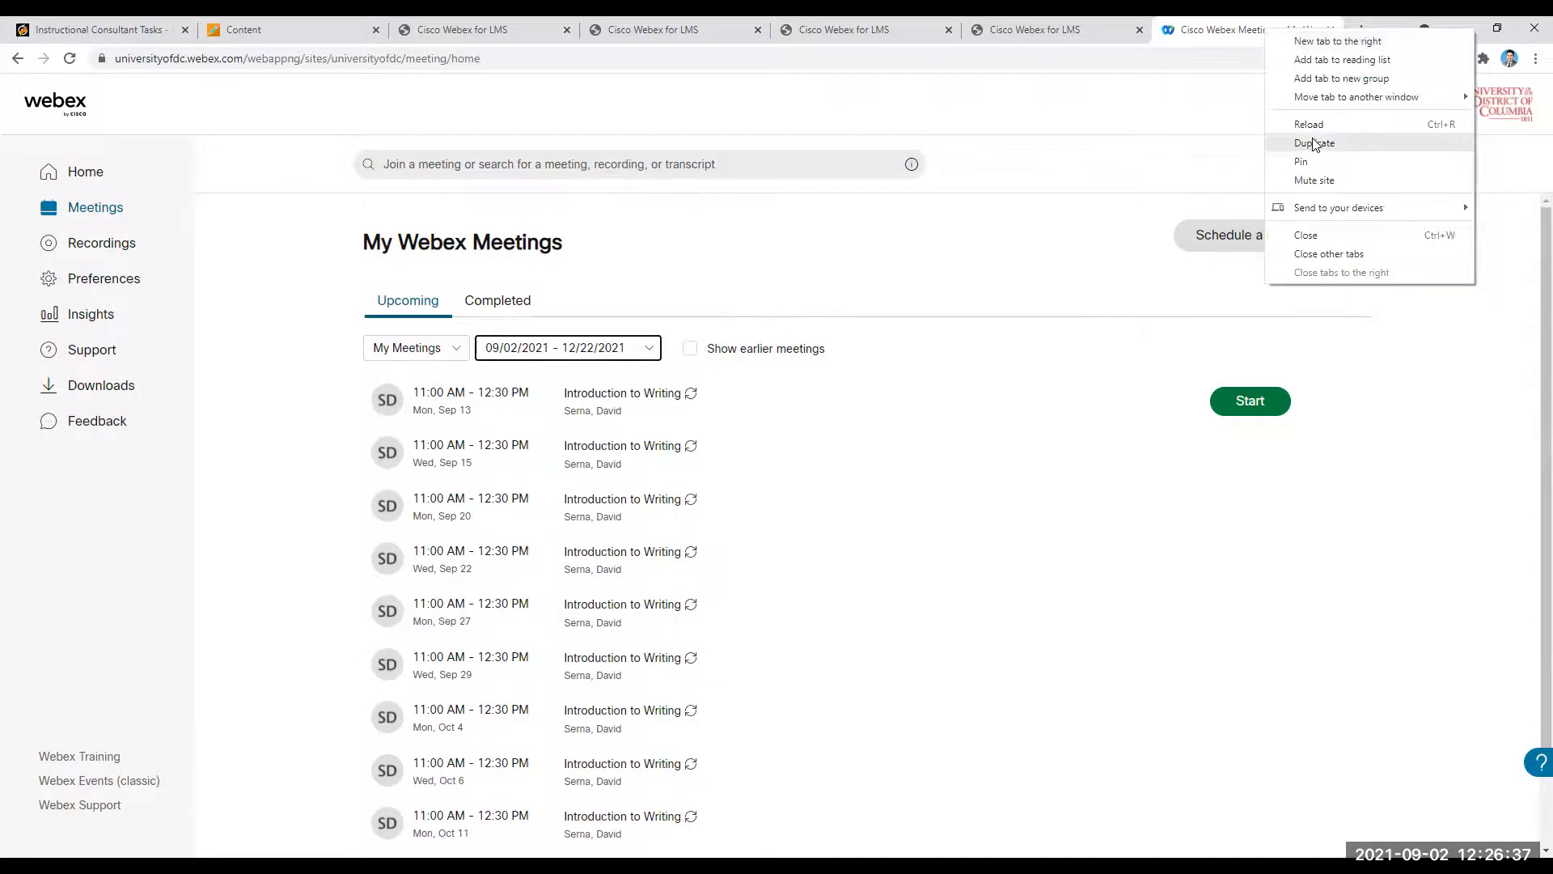
pyautogui.click(1314, 144)
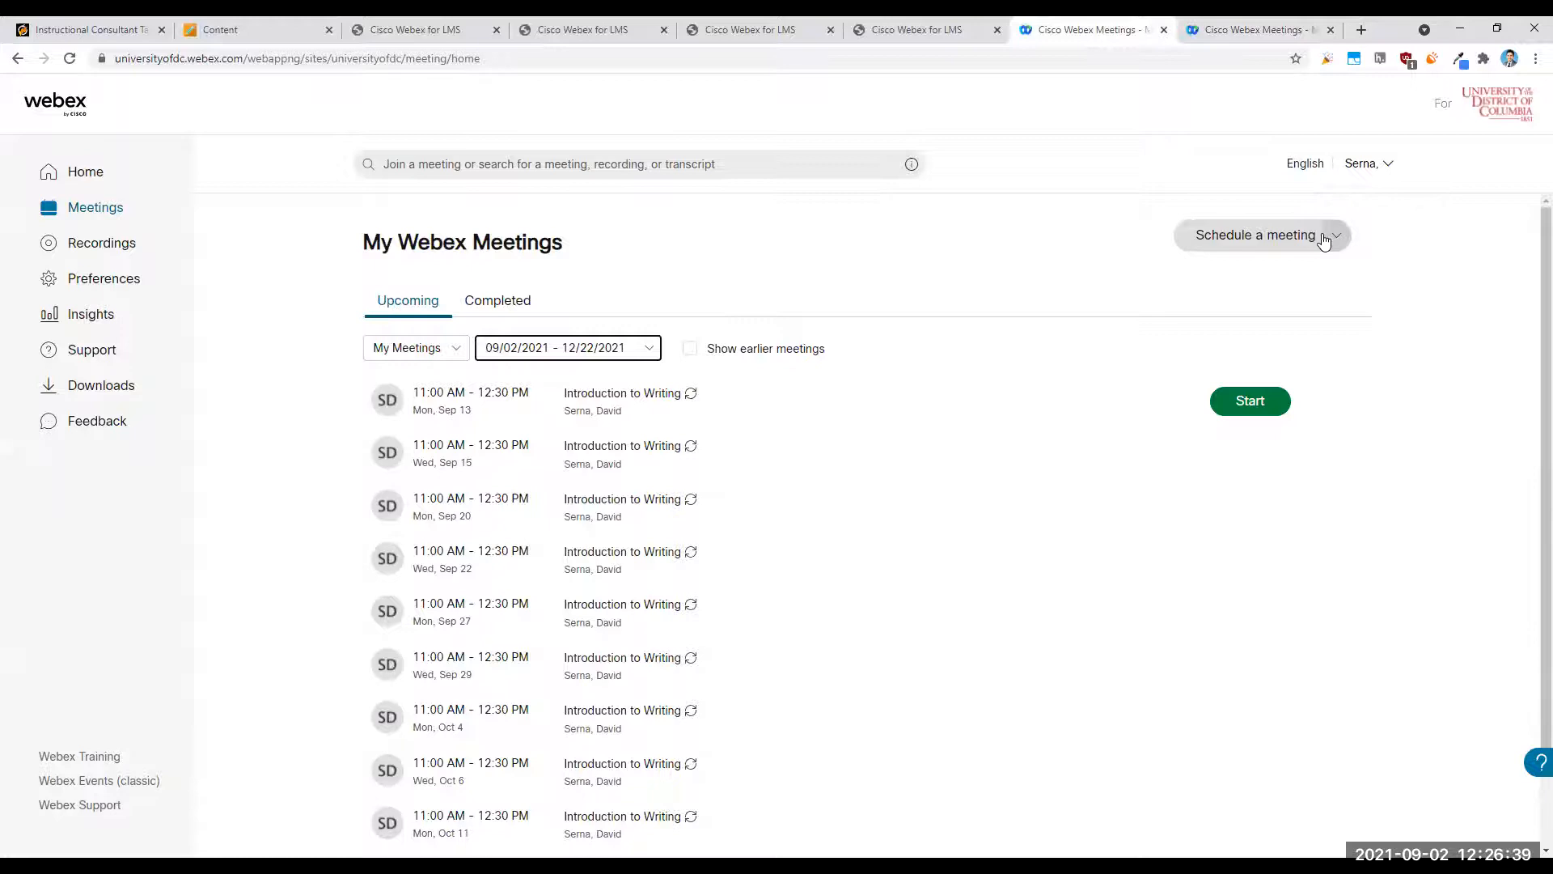
pyautogui.click(1336, 238)
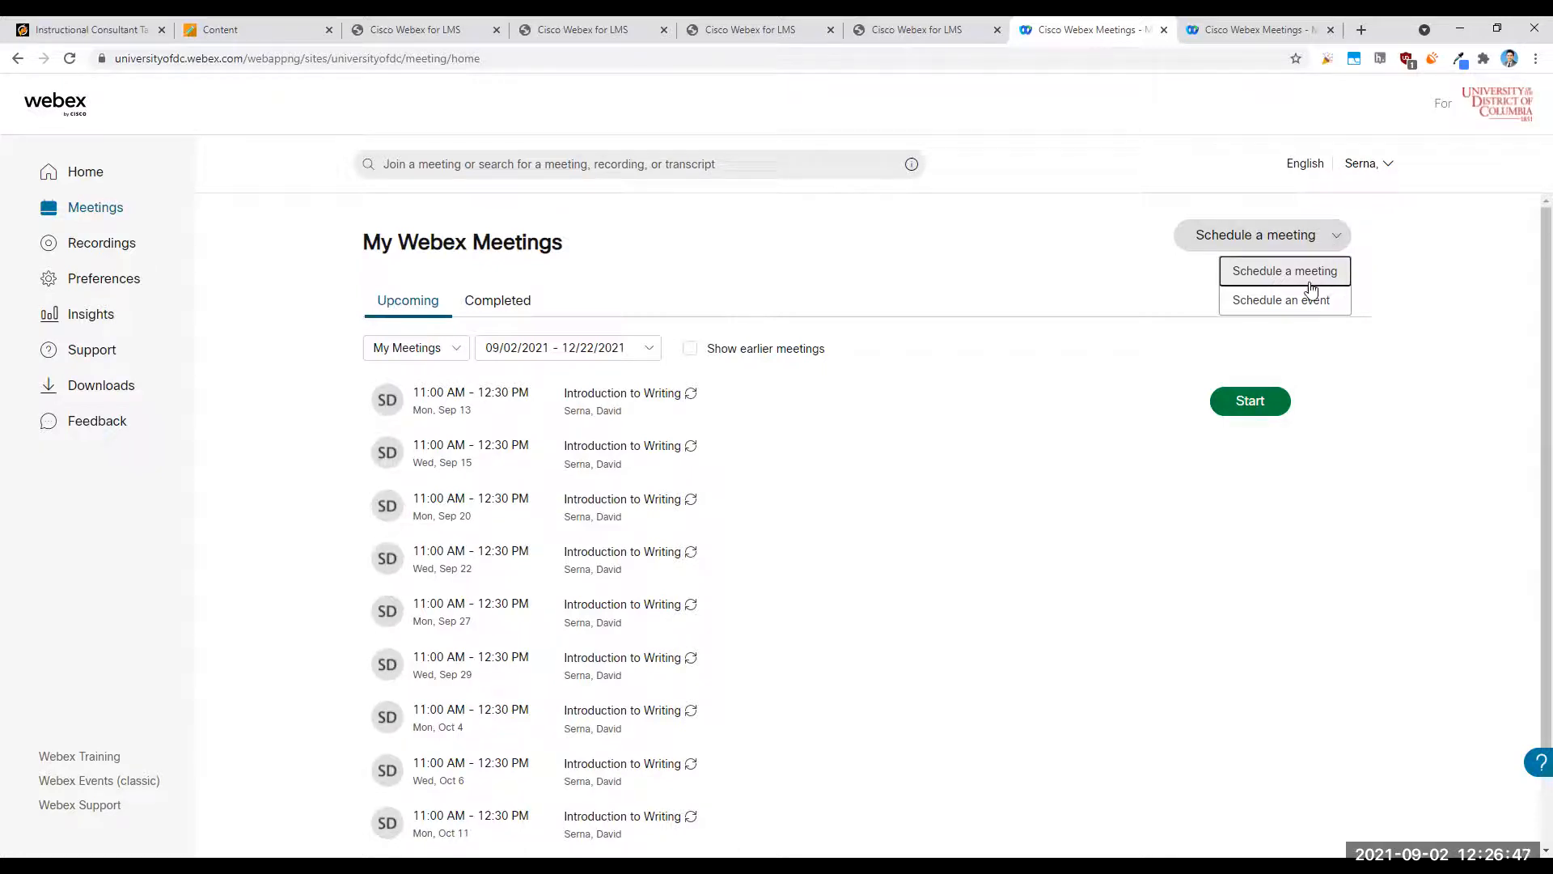
pyautogui.click(1312, 24)
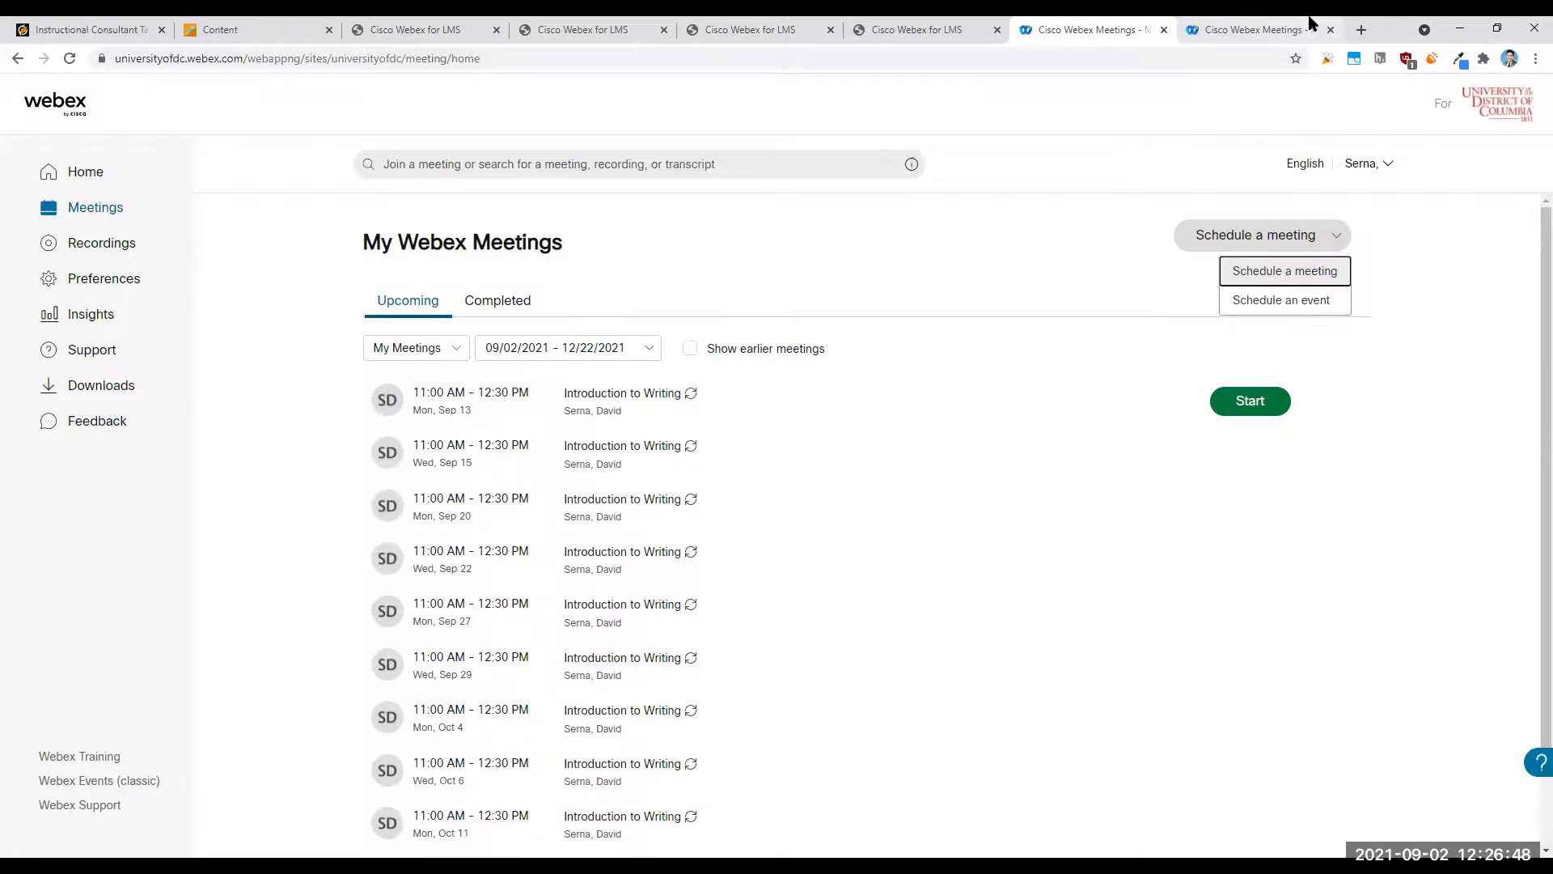
pyautogui.click(1121, 24)
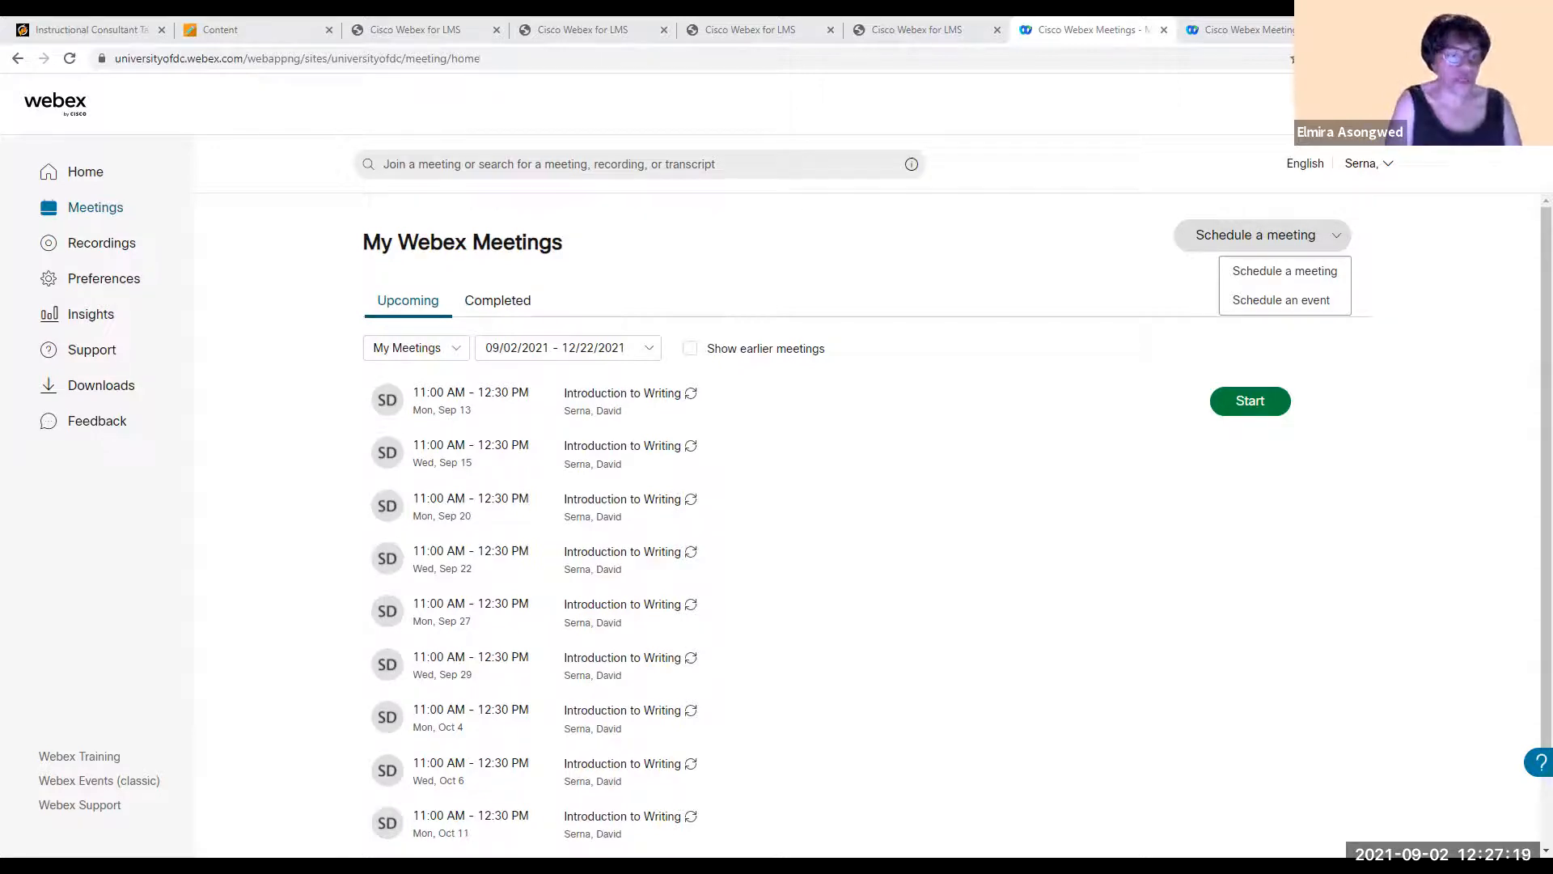
# - Examine the Sep 13 Introduction to Writing session's recurrence, meeting information and joining options, returning to the meetings list
pyautogui.click(644, 405)
pyautogui.scroll(-2, 710, 445)
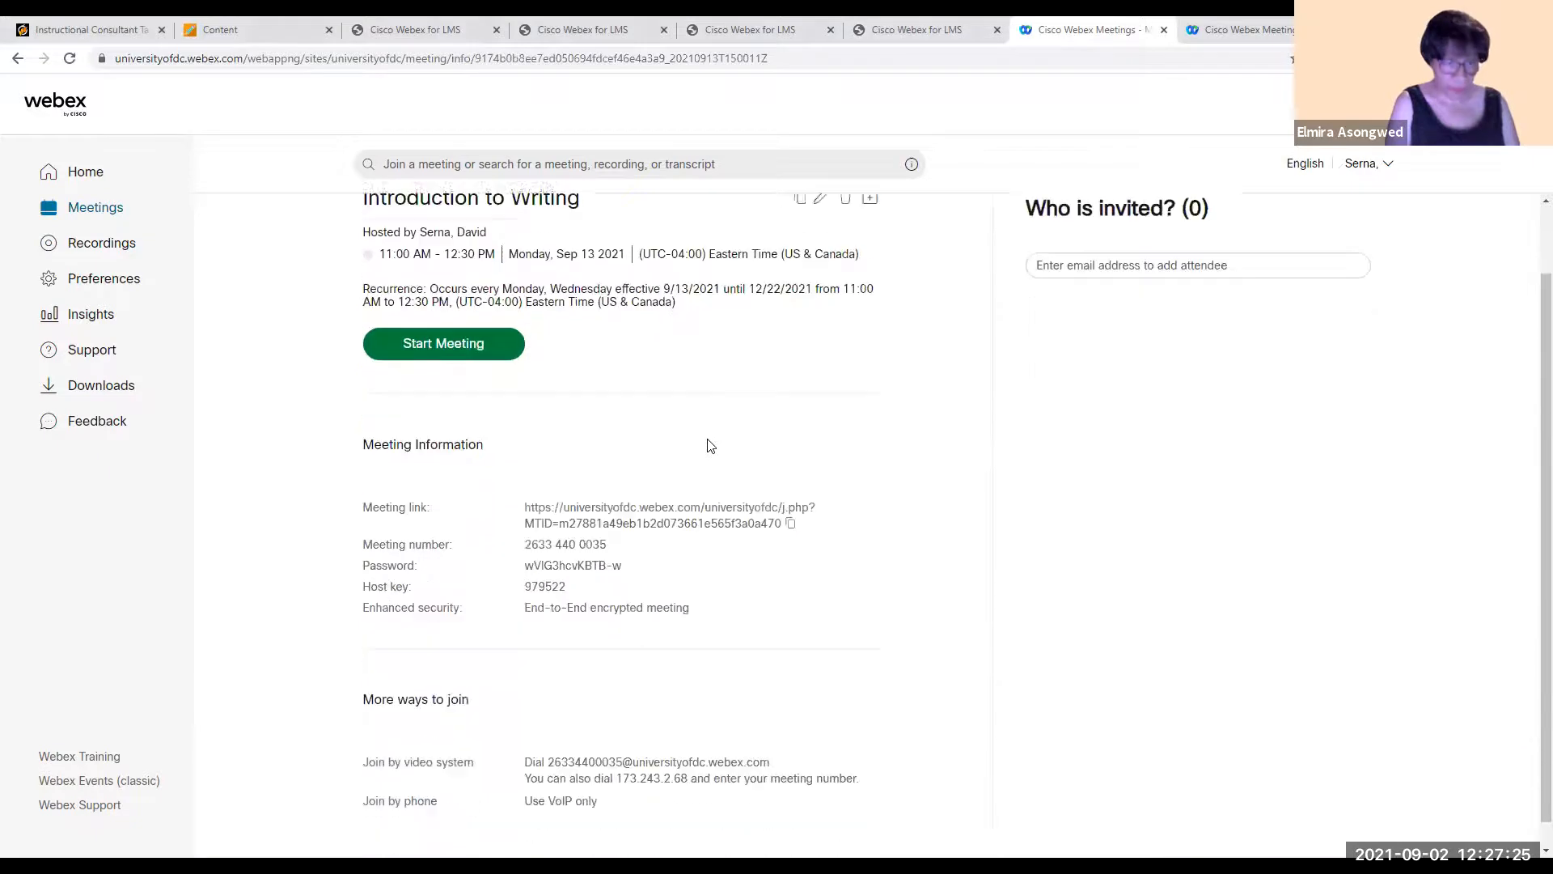
pyautogui.tripleClick(725, 501)
pyautogui.click(725, 504)
pyautogui.scroll(2, 725, 504)
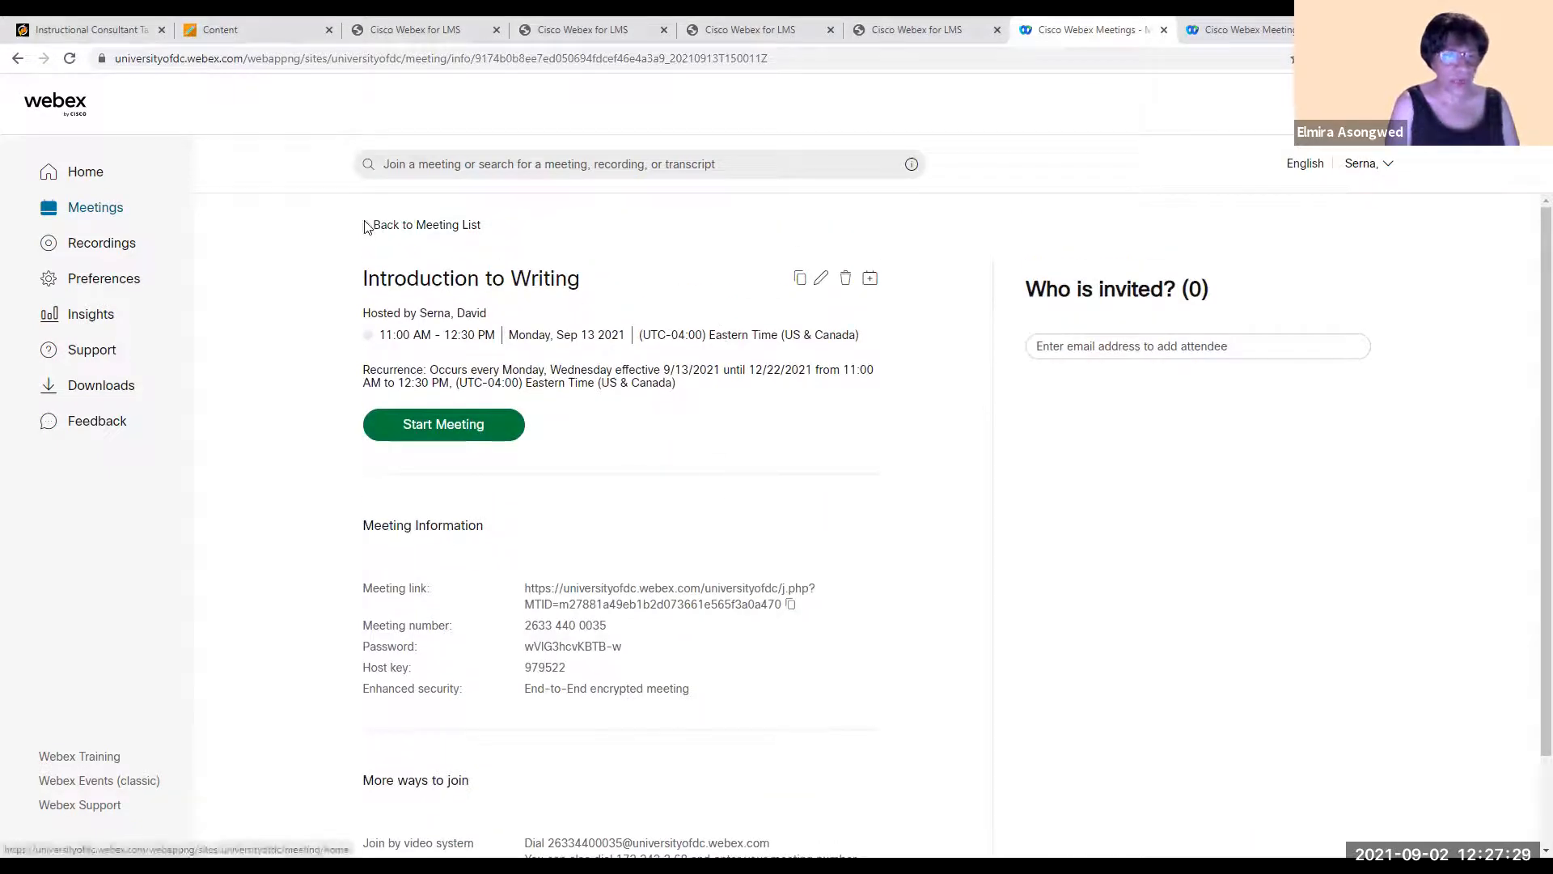
pyautogui.scroll(-2, 520, 478)
pyautogui.scroll(2, 420, 243)
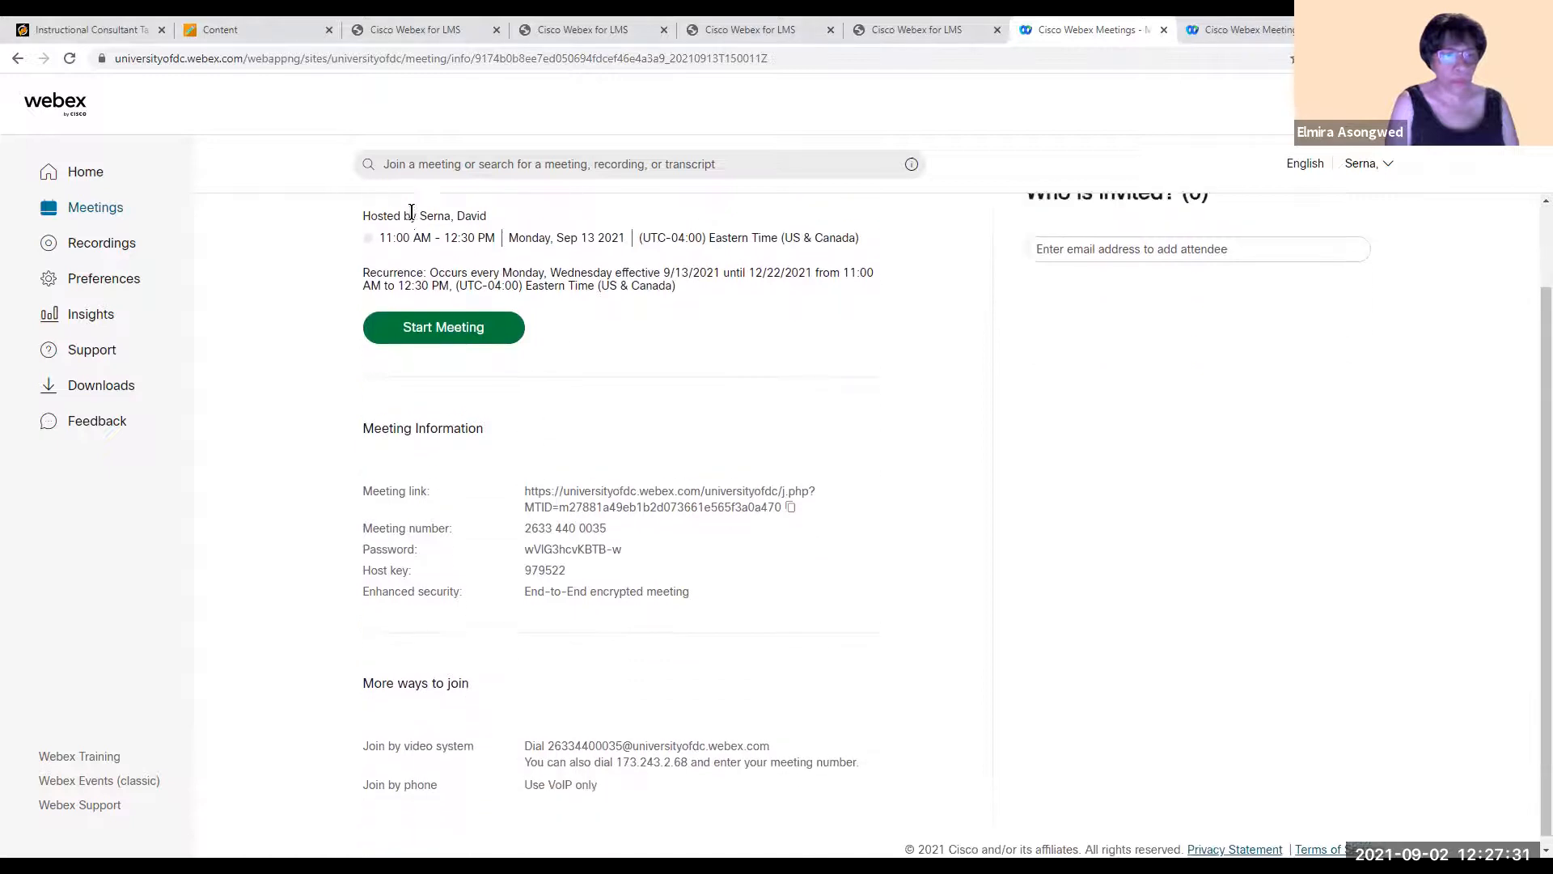
pyautogui.click(371, 230)
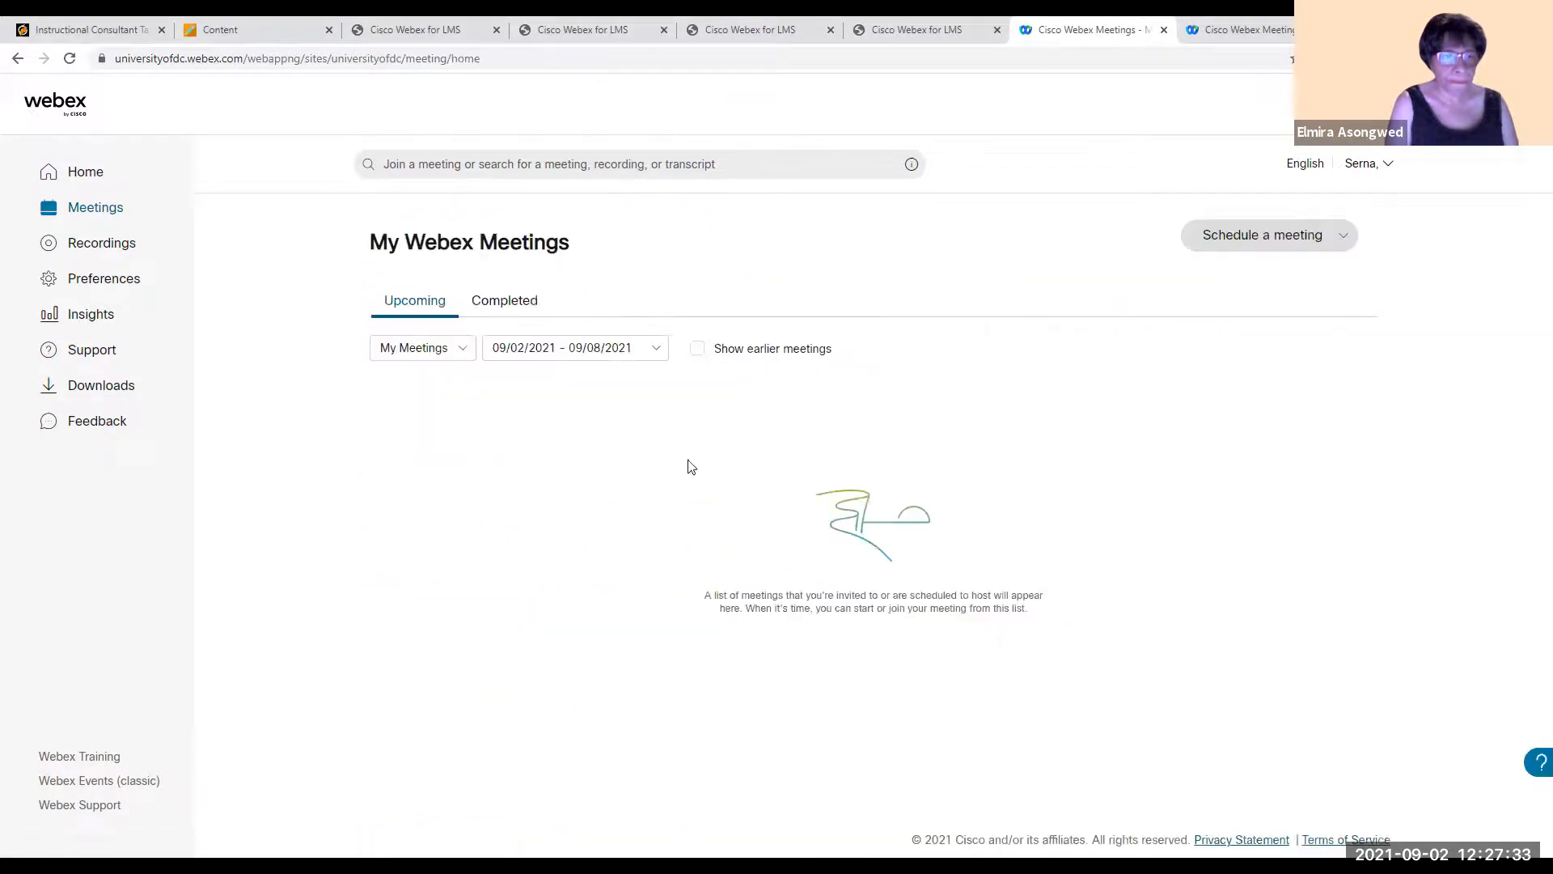
# - Switch to the ULTRA_SANDBOX course in Blackboard and exit its student preview
pyautogui.click(576, 29)
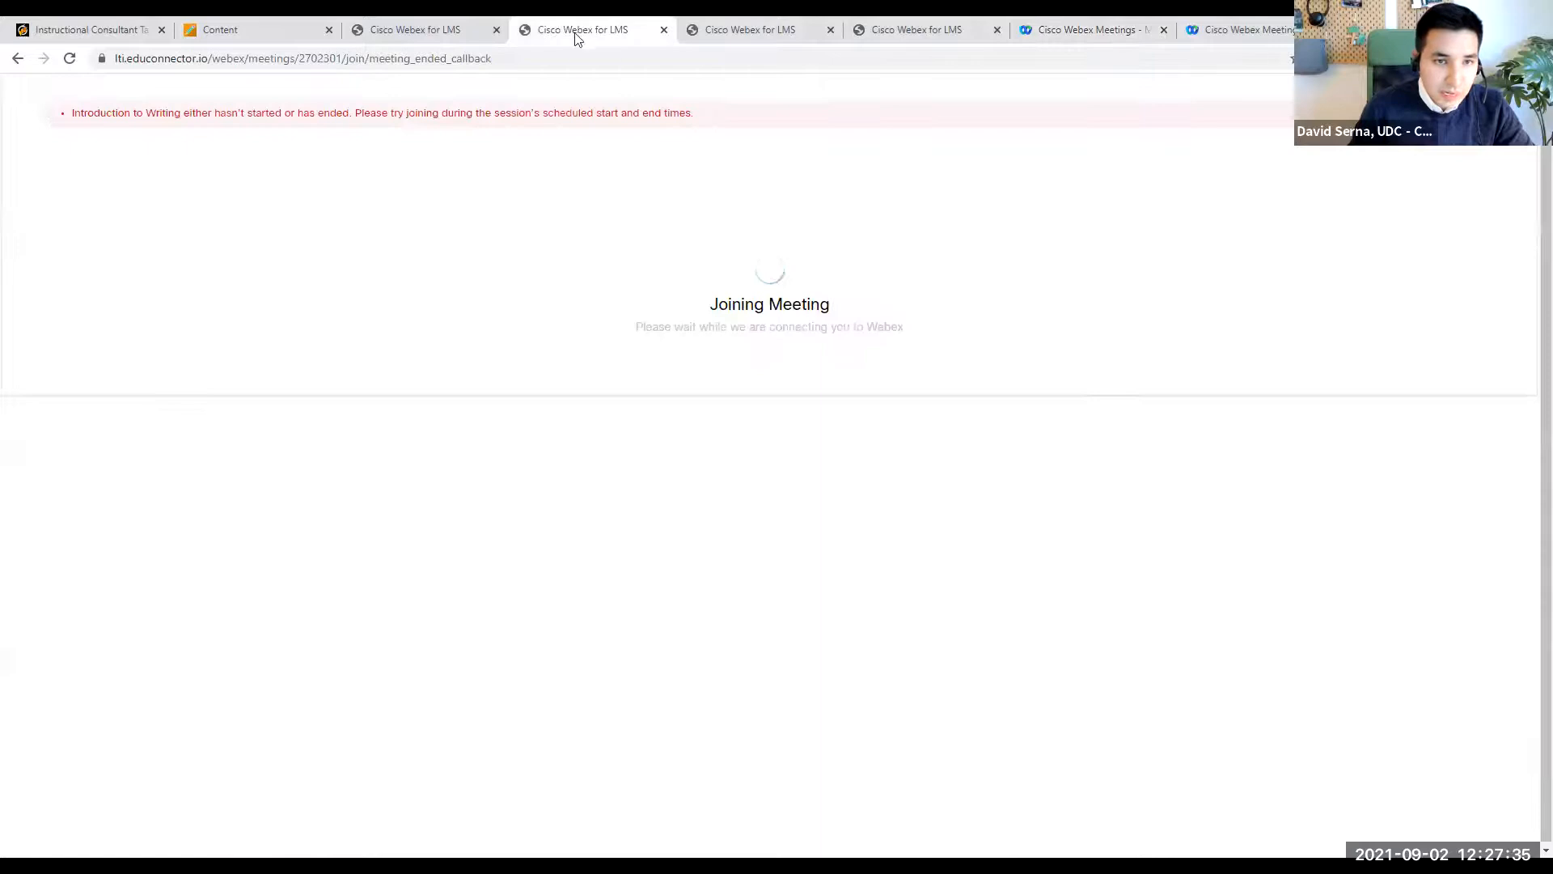
pyautogui.click(396, 23)
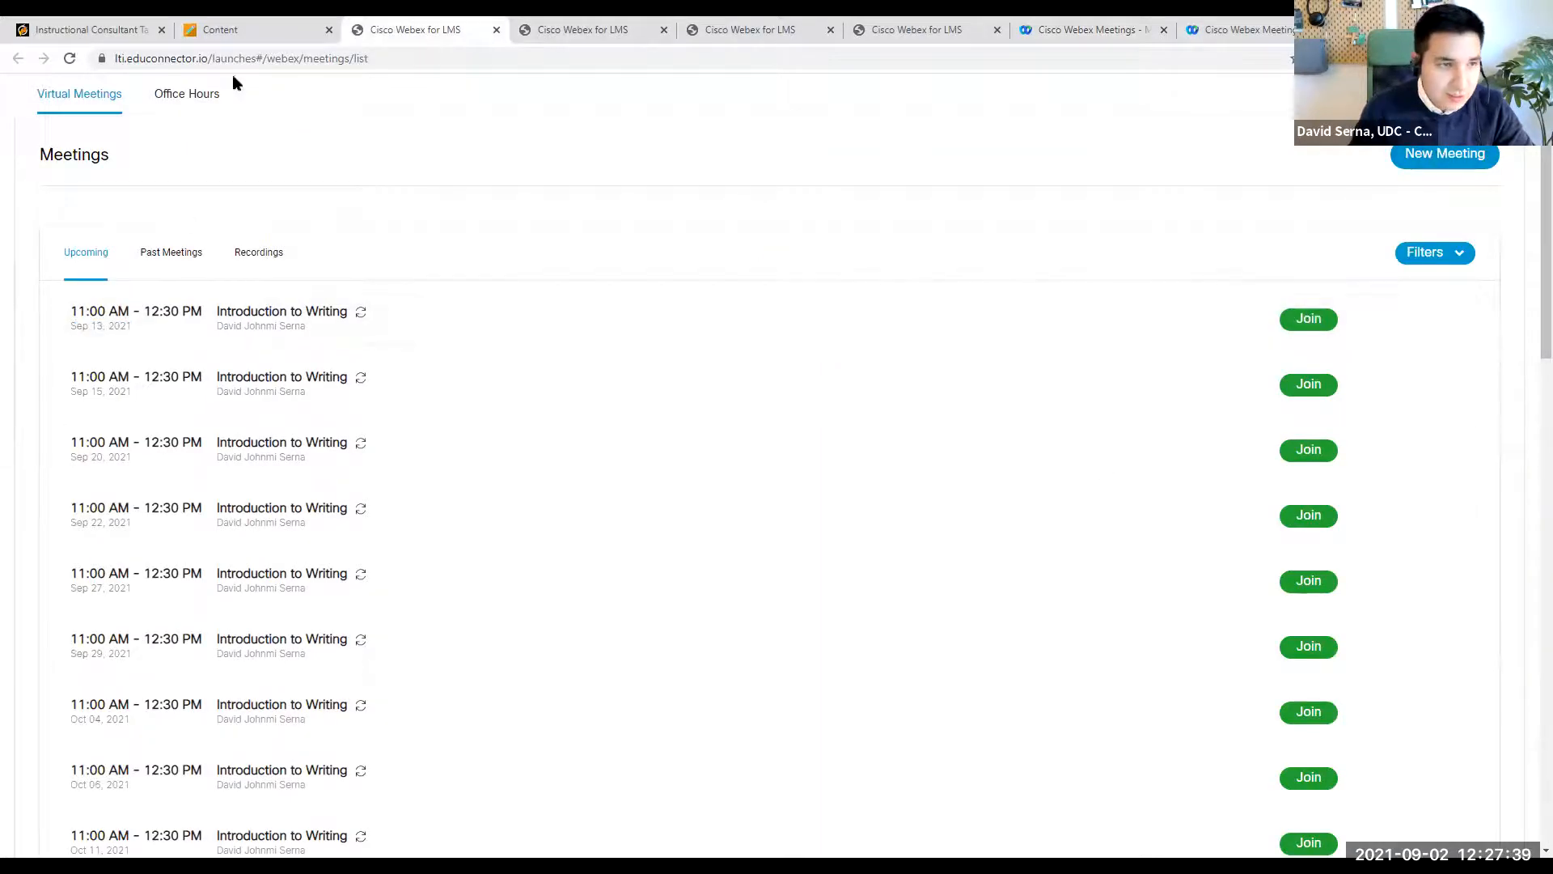
pyautogui.click(241, 31)
pyautogui.click(1510, 101)
pyautogui.click(1473, 202)
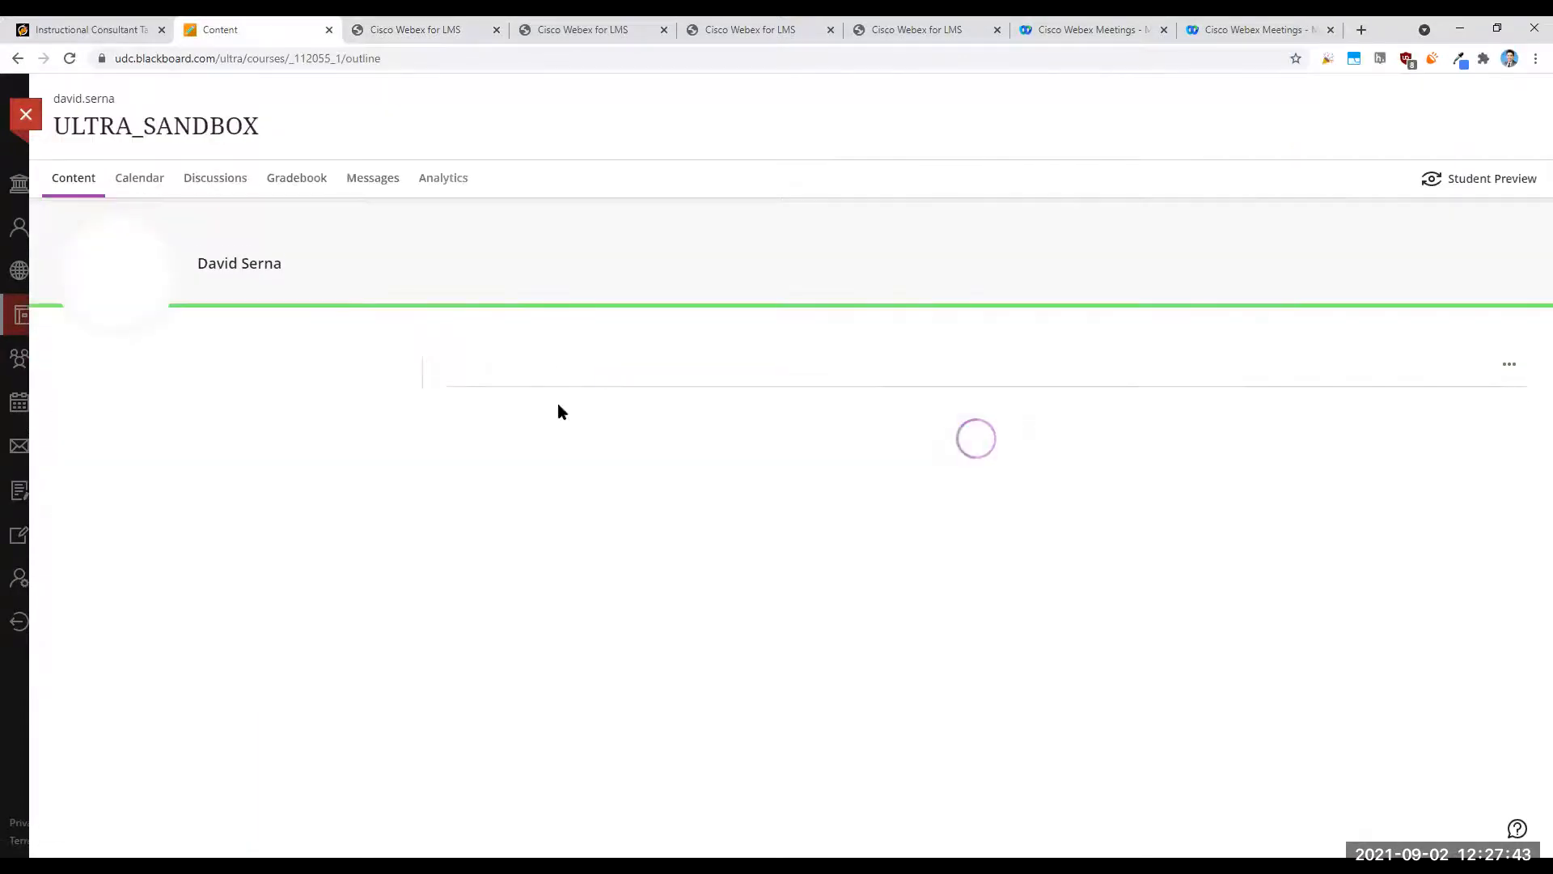
# - Launch Webex from the course content and open the whole Introduction to Writing series for editing
pyautogui.click(620, 524)
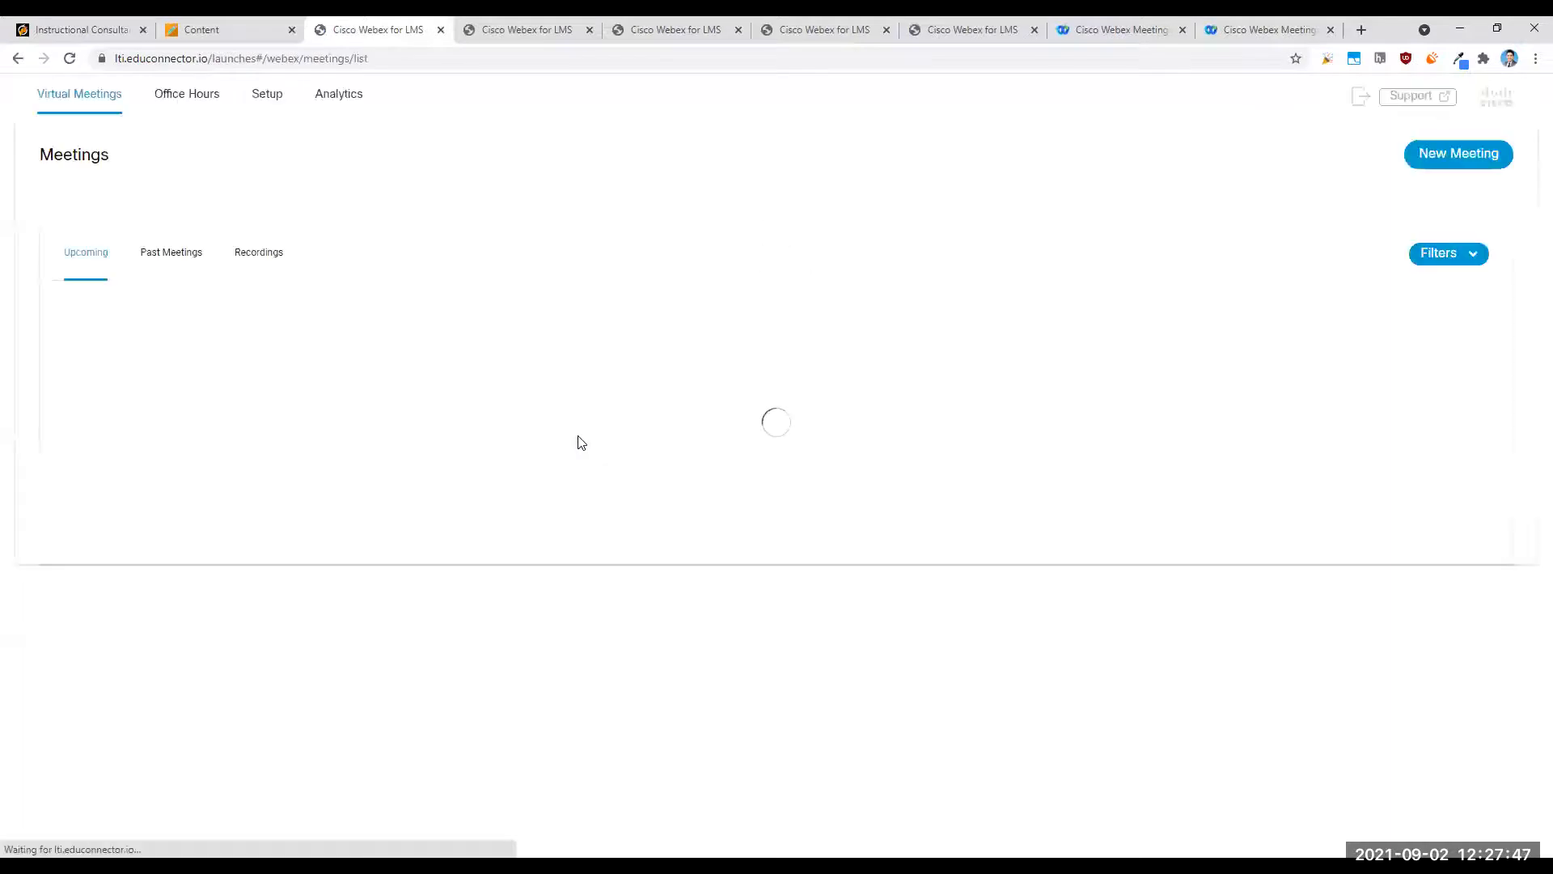
pyautogui.click(1374, 324)
pyautogui.click(928, 375)
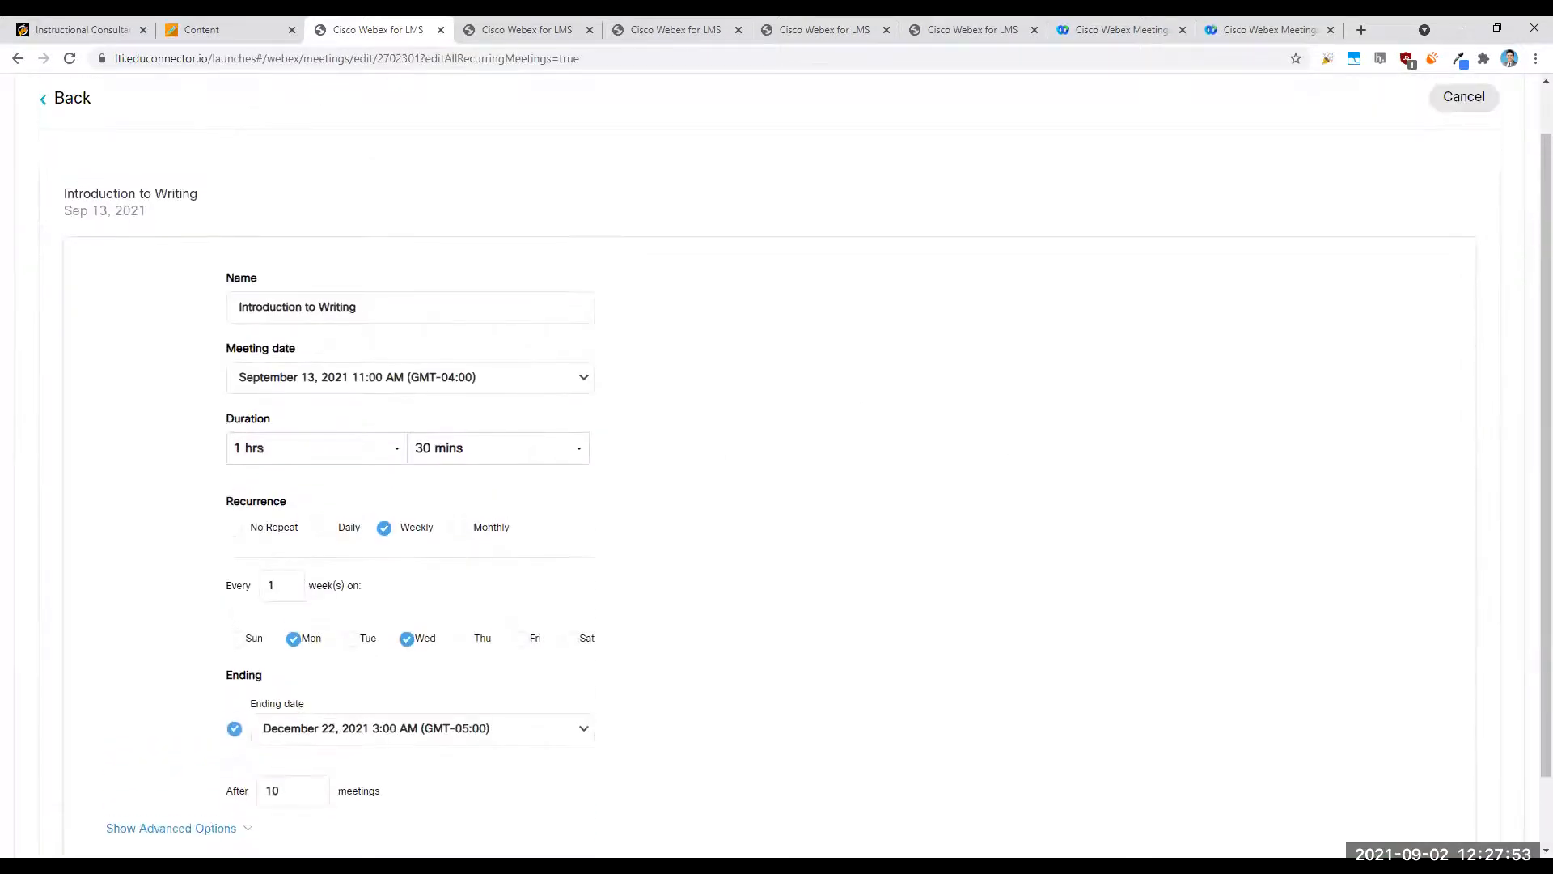
# - Show the series' advanced options and examine the unlocked meeting, automatic lock and automatic recording settings
pyautogui.click(170, 827)
pyautogui.scroll(-4, 318, 761)
pyautogui.scroll(-1, 320, 762)
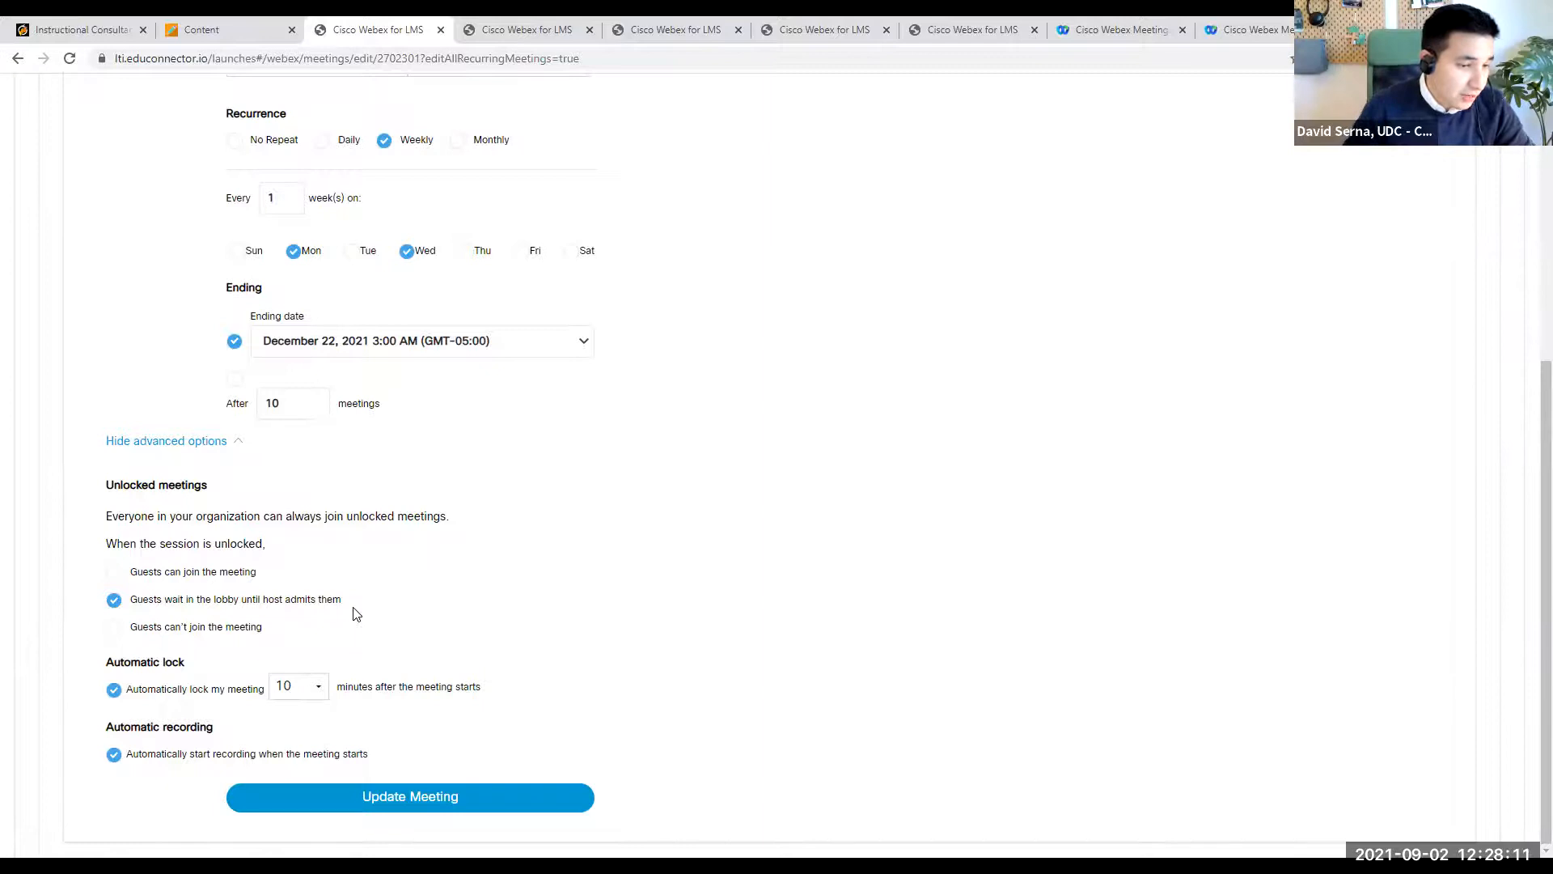
pyautogui.moveTo(106, 486); pyautogui.dragTo(208, 489)
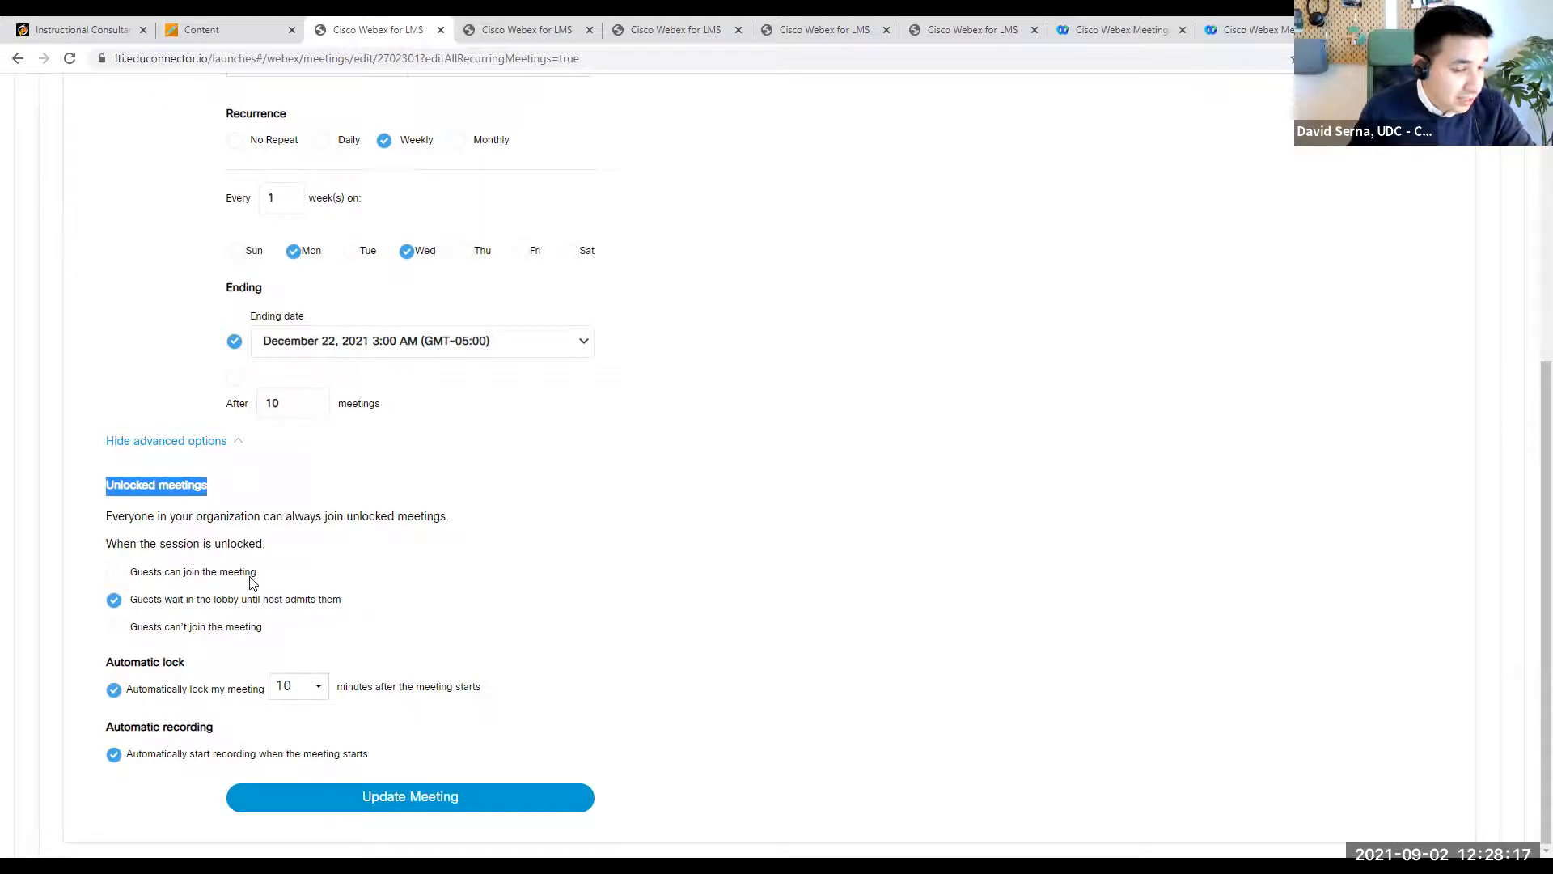
pyautogui.click(354, 595)
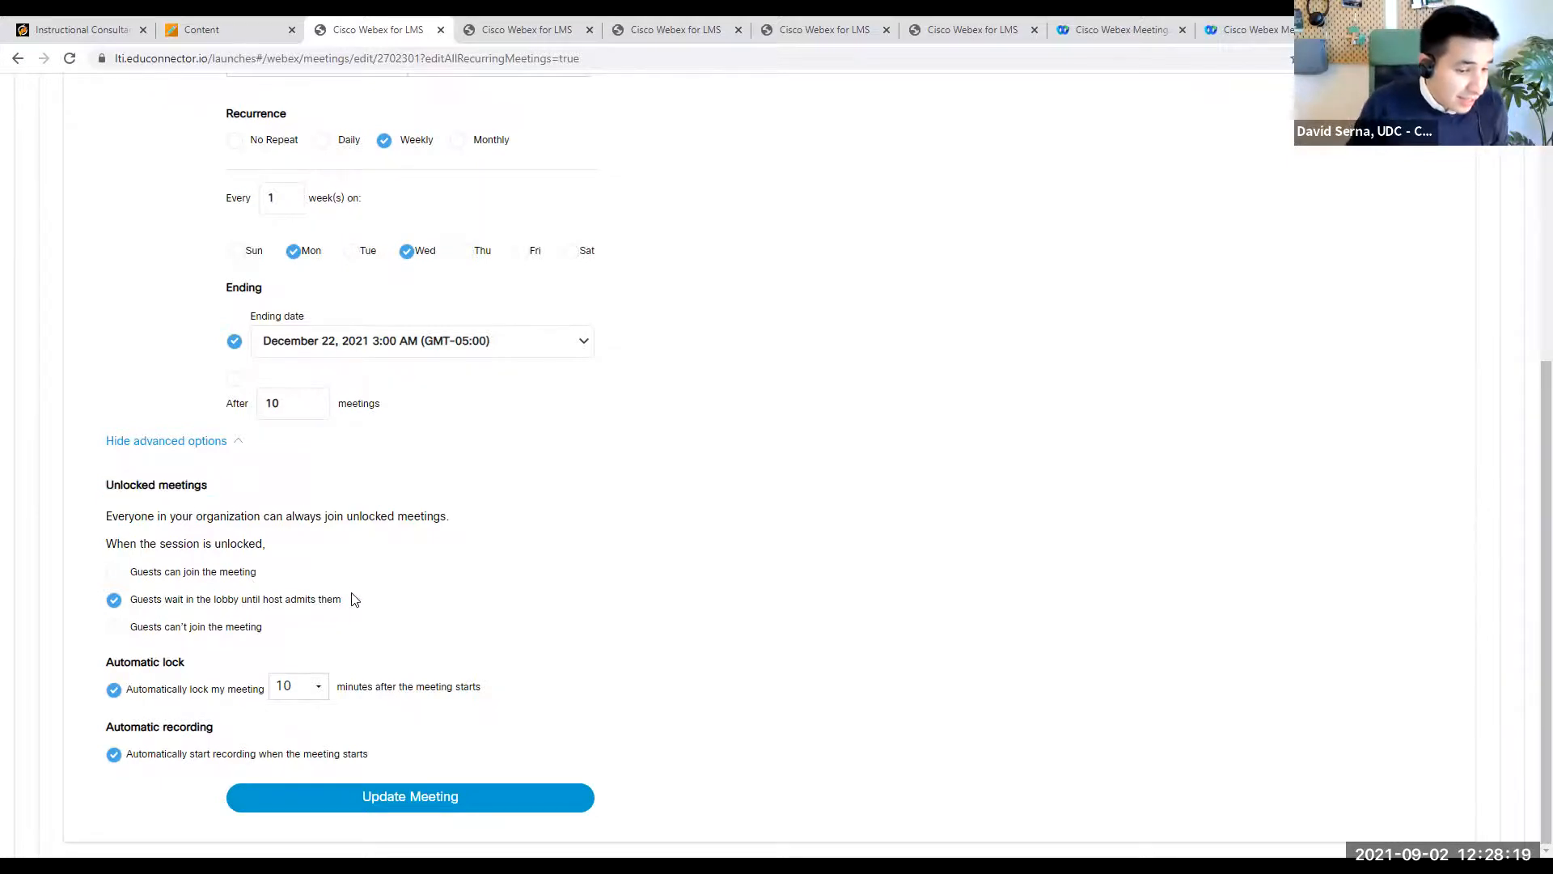
# - Try the guest access options for unlocked meetings, reselect waiting in the lobby, and leave the form without updating the meeting
pyautogui.click(135, 577)
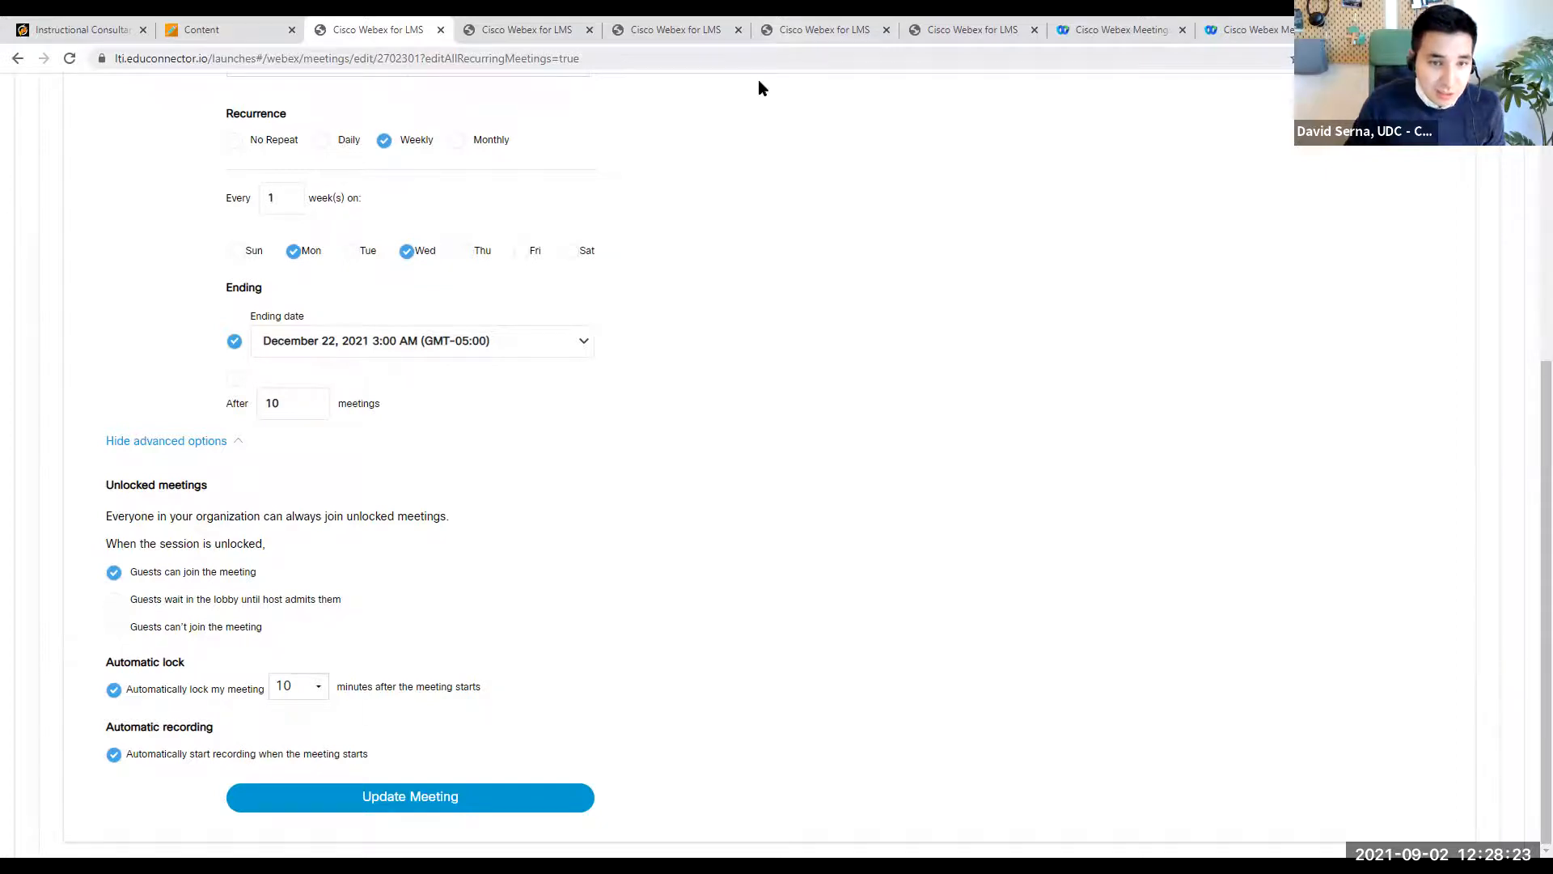
pyautogui.moveTo(450, 491)
pyautogui.mouseDown()
pyautogui.moveTo(108, 603)
pyautogui.moveTo(360, 619)
pyautogui.moveTo(445, 507)
pyautogui.moveTo(432, 486)
pyautogui.mouseUp()
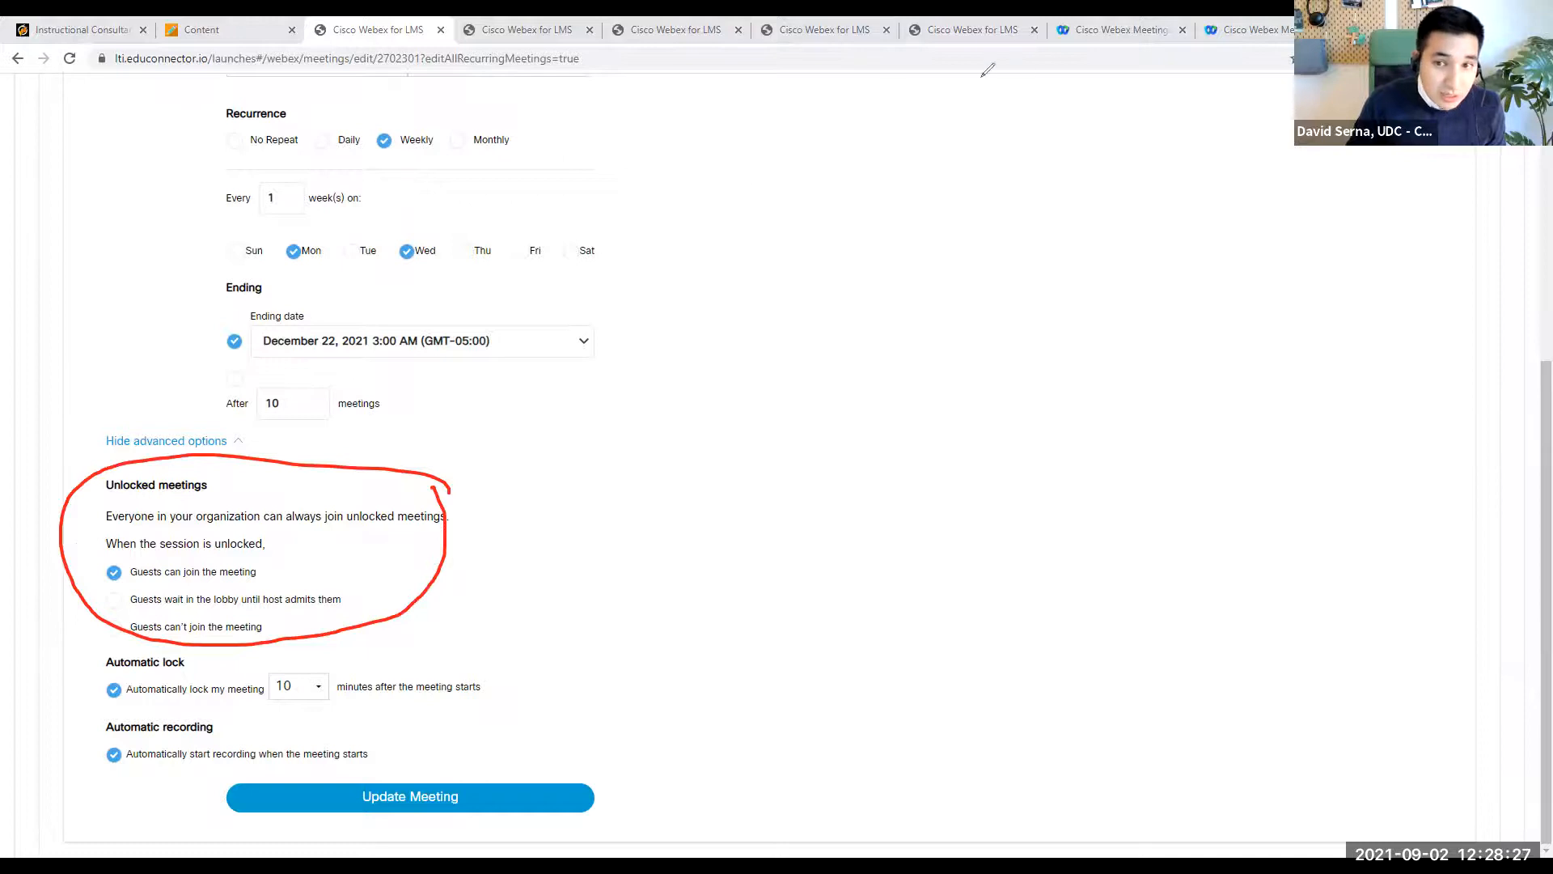
pyautogui.click(114, 599)
pyautogui.click(114, 628)
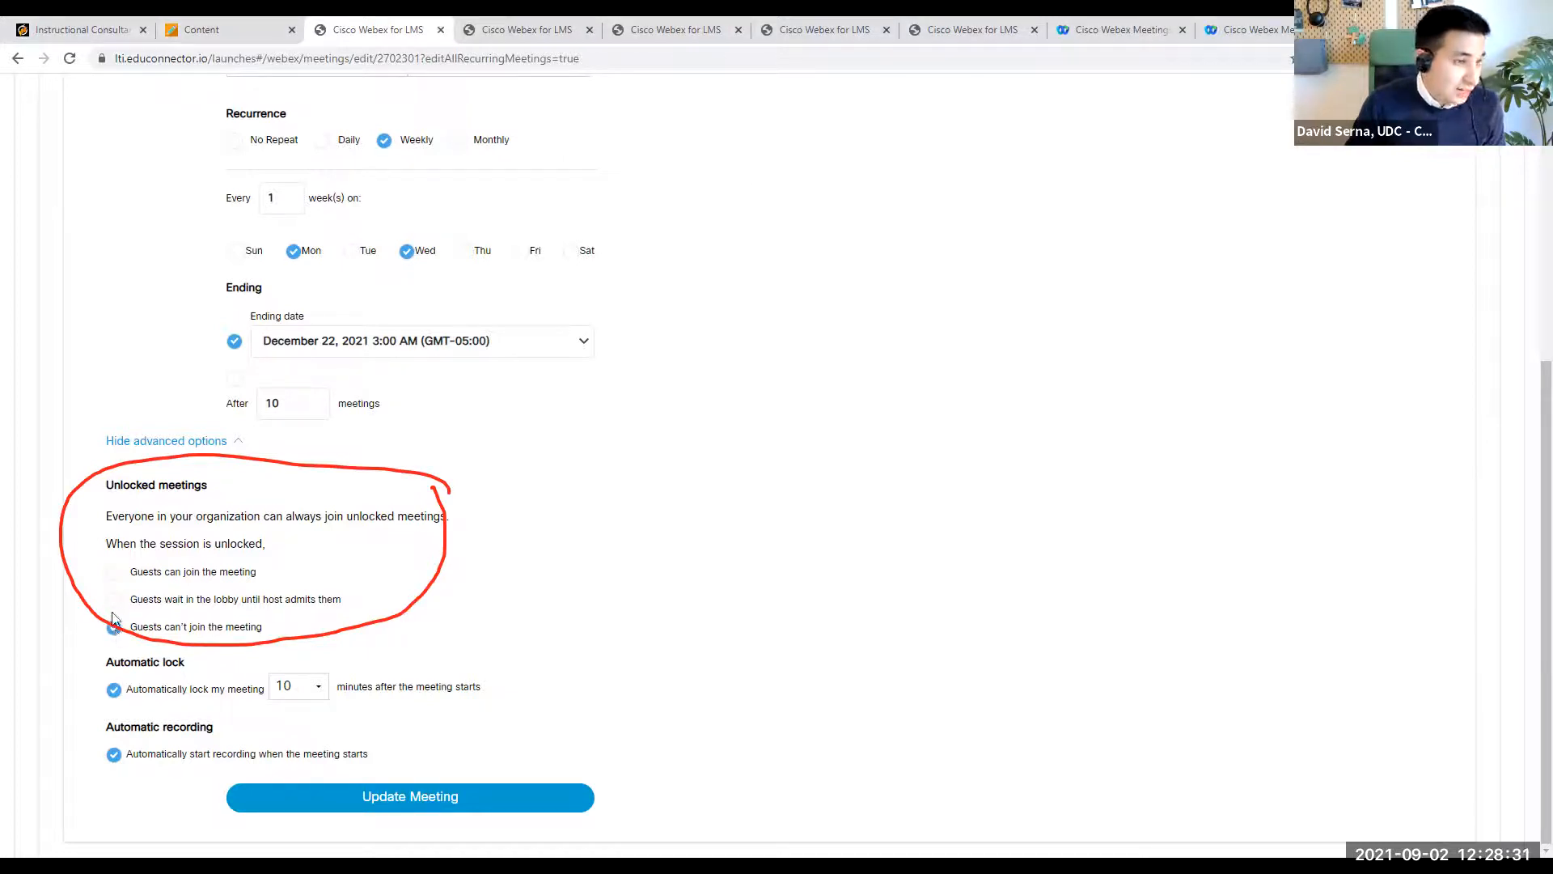
pyautogui.click(114, 599)
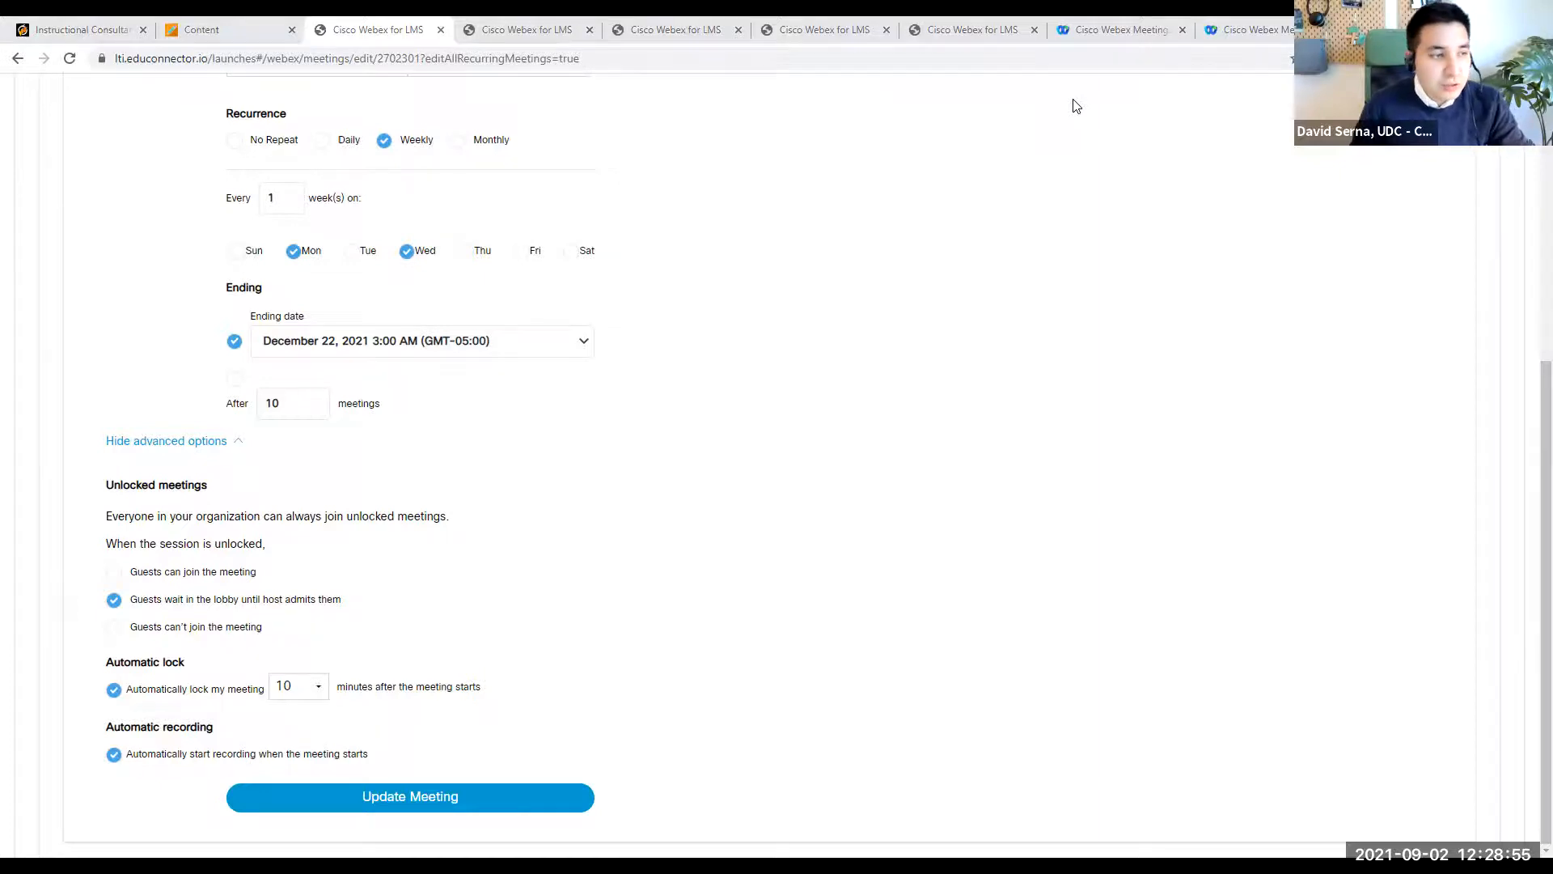
pyautogui.scroll(6, 798, 499)
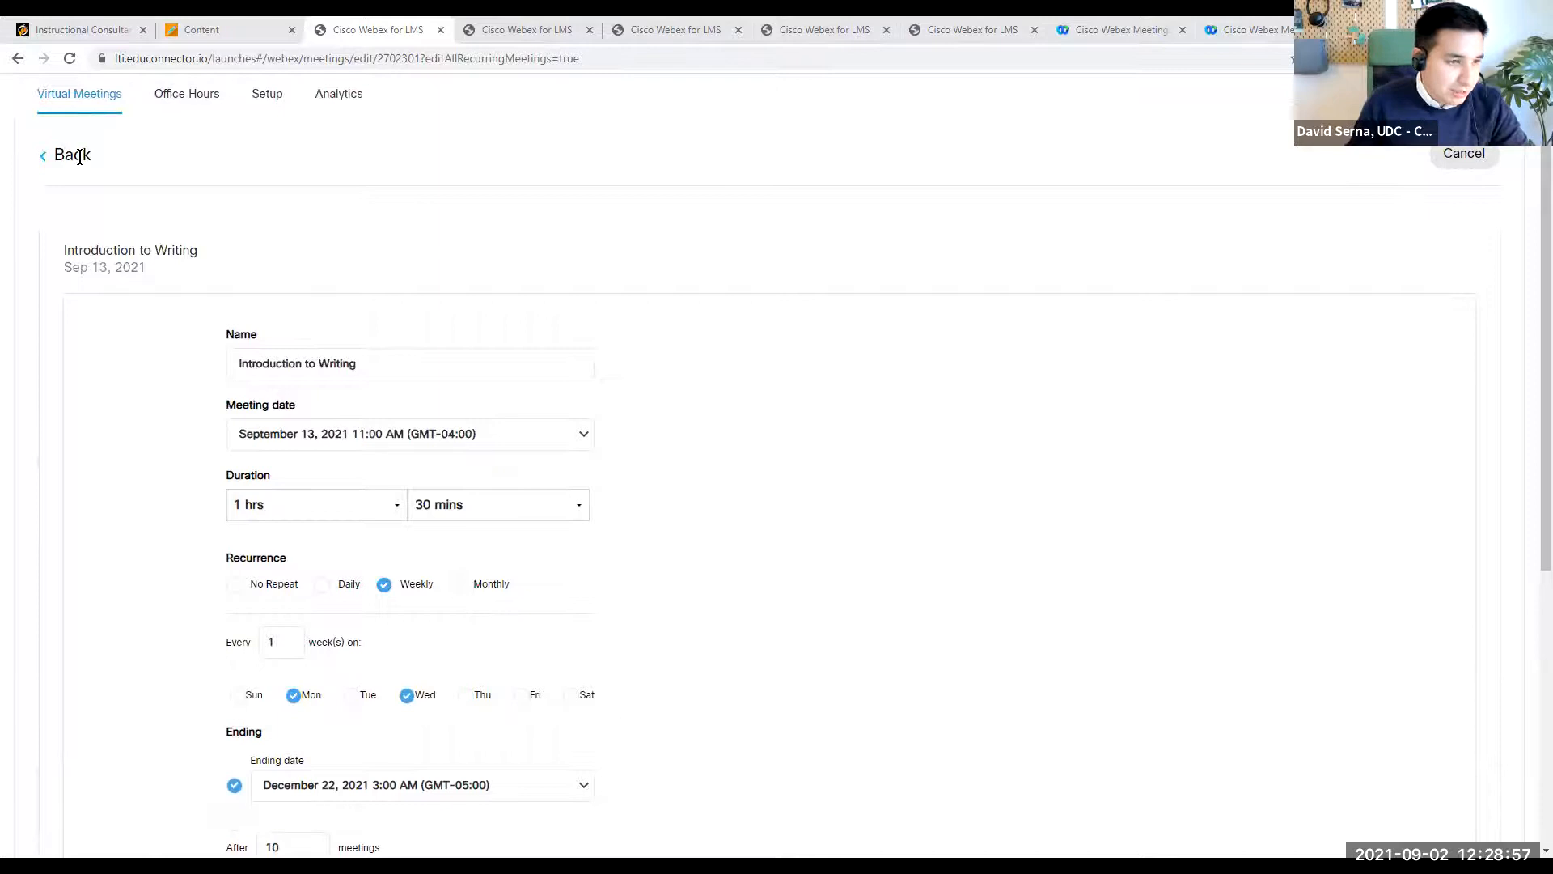
pyautogui.click(43, 157)
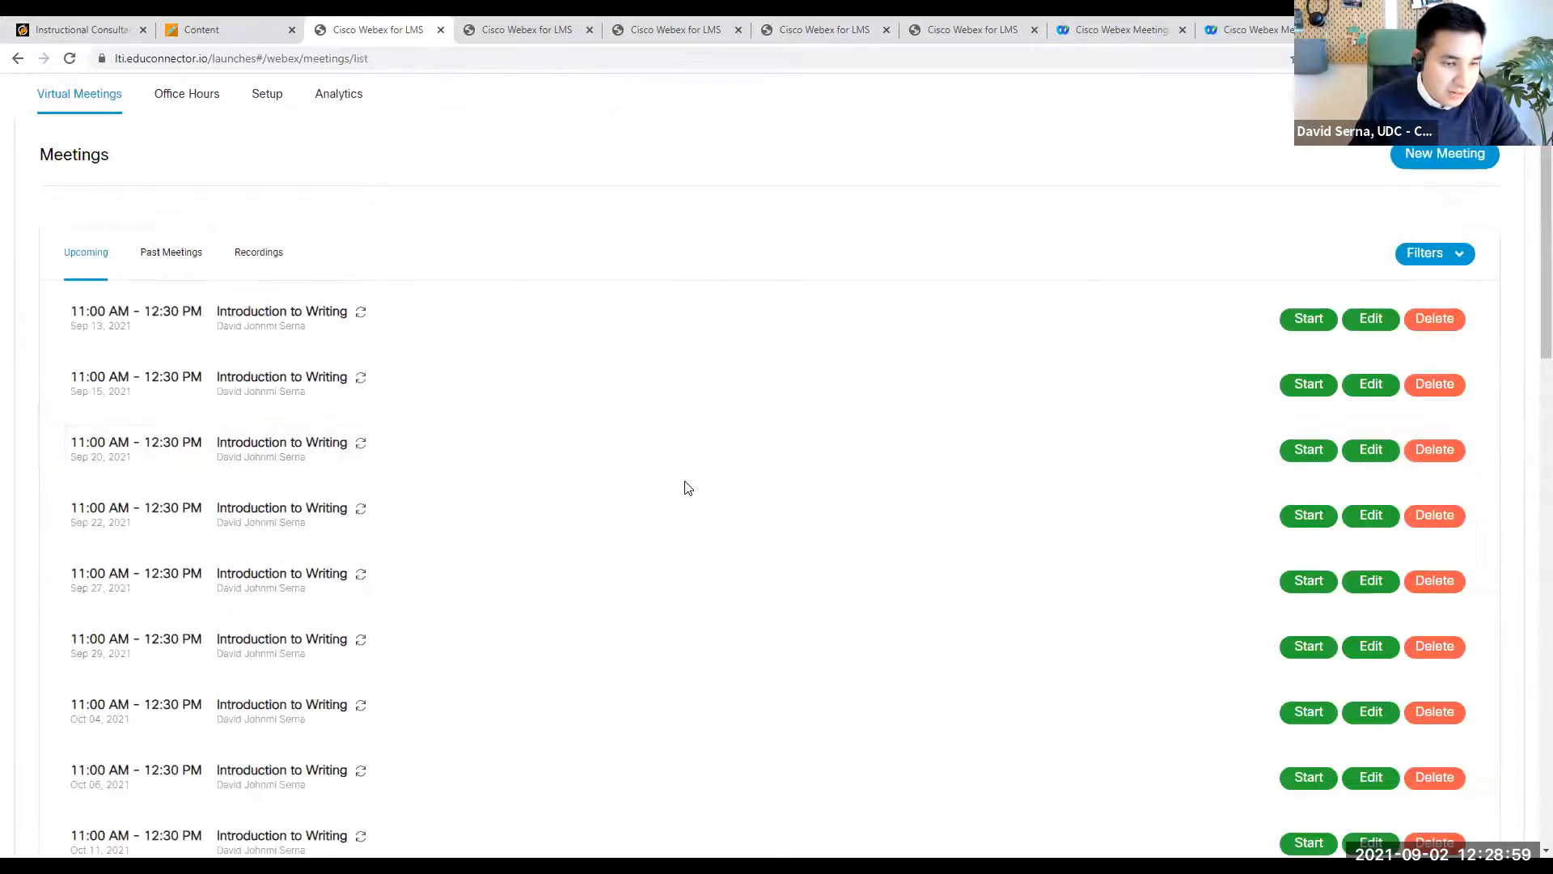
# - Browse the upcoming sessions, view the deletion prompt for the Nov 24 session, and close it without deleting the series
pyautogui.scroll(-2, 684, 485)
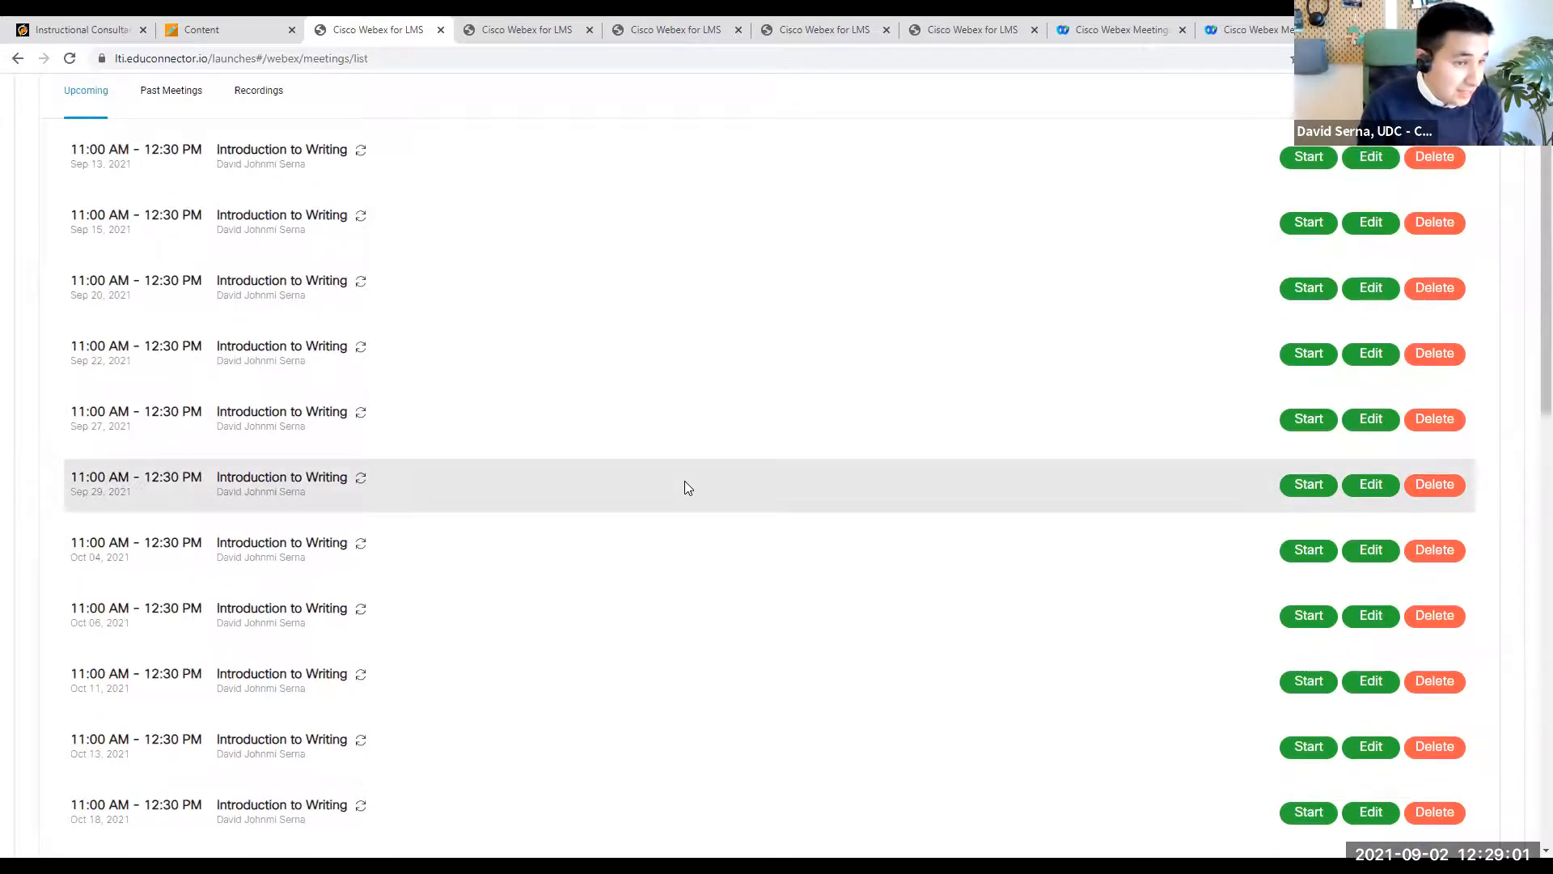
pyautogui.scroll(2, 684, 487)
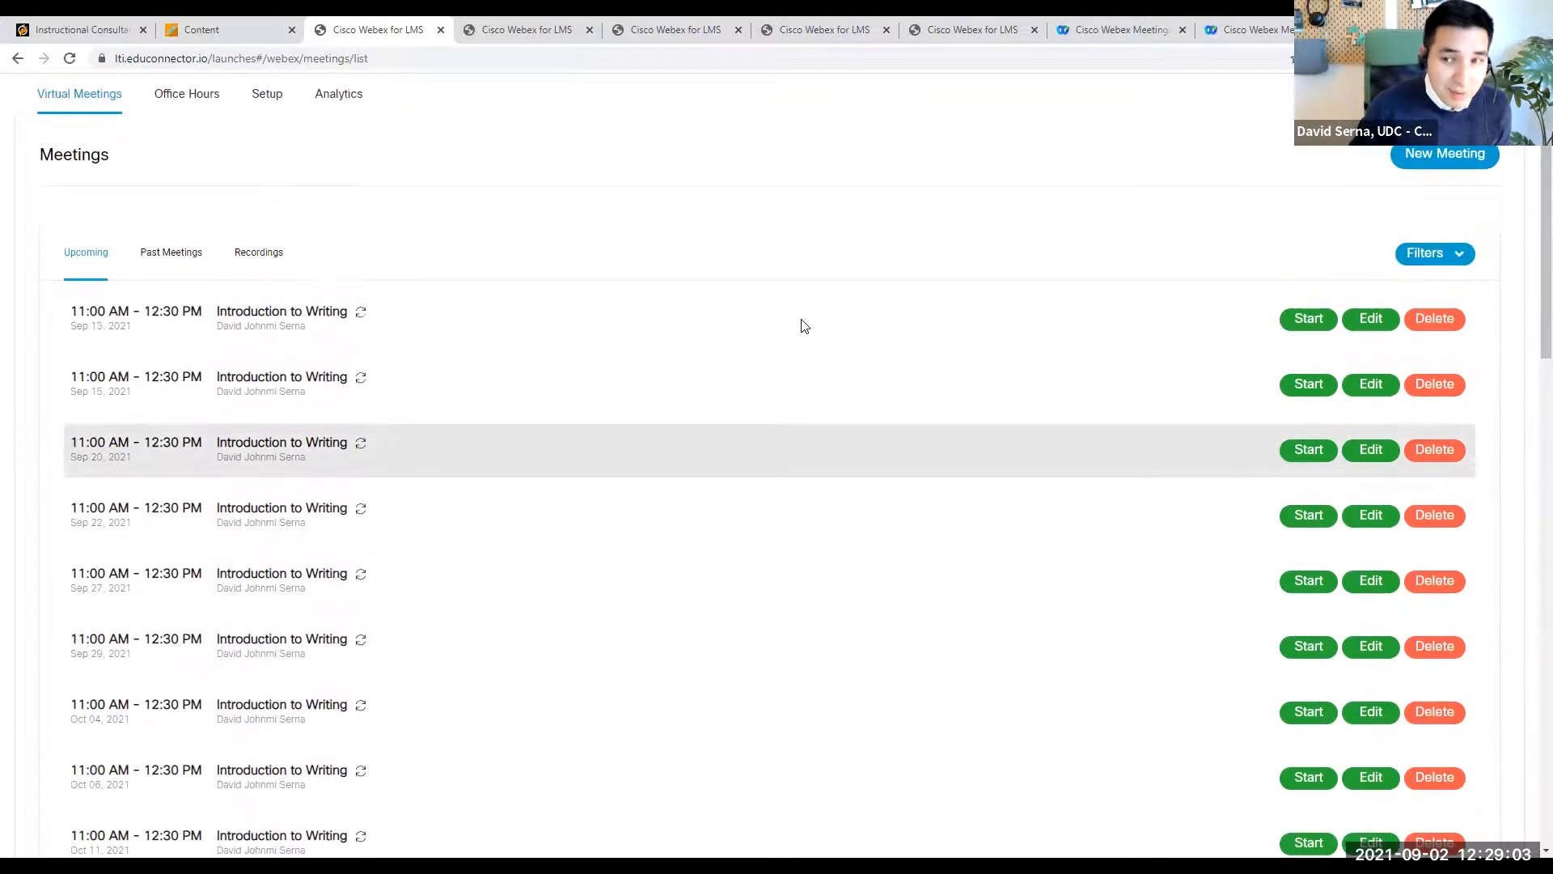
pyautogui.scroll(-10, 812, 325)
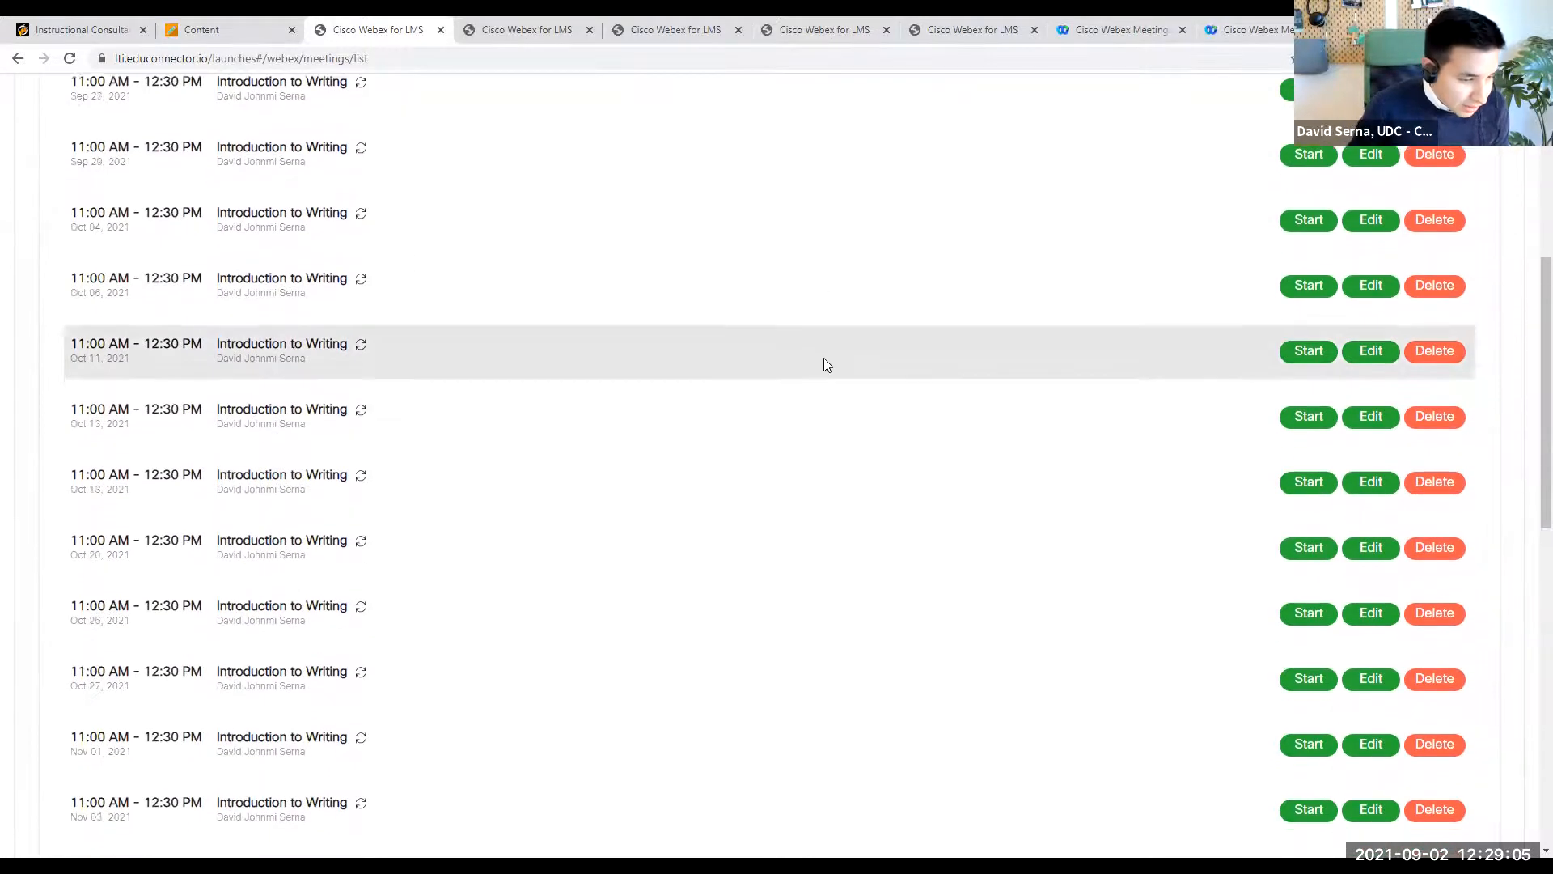
pyautogui.scroll(-2, 697, 516)
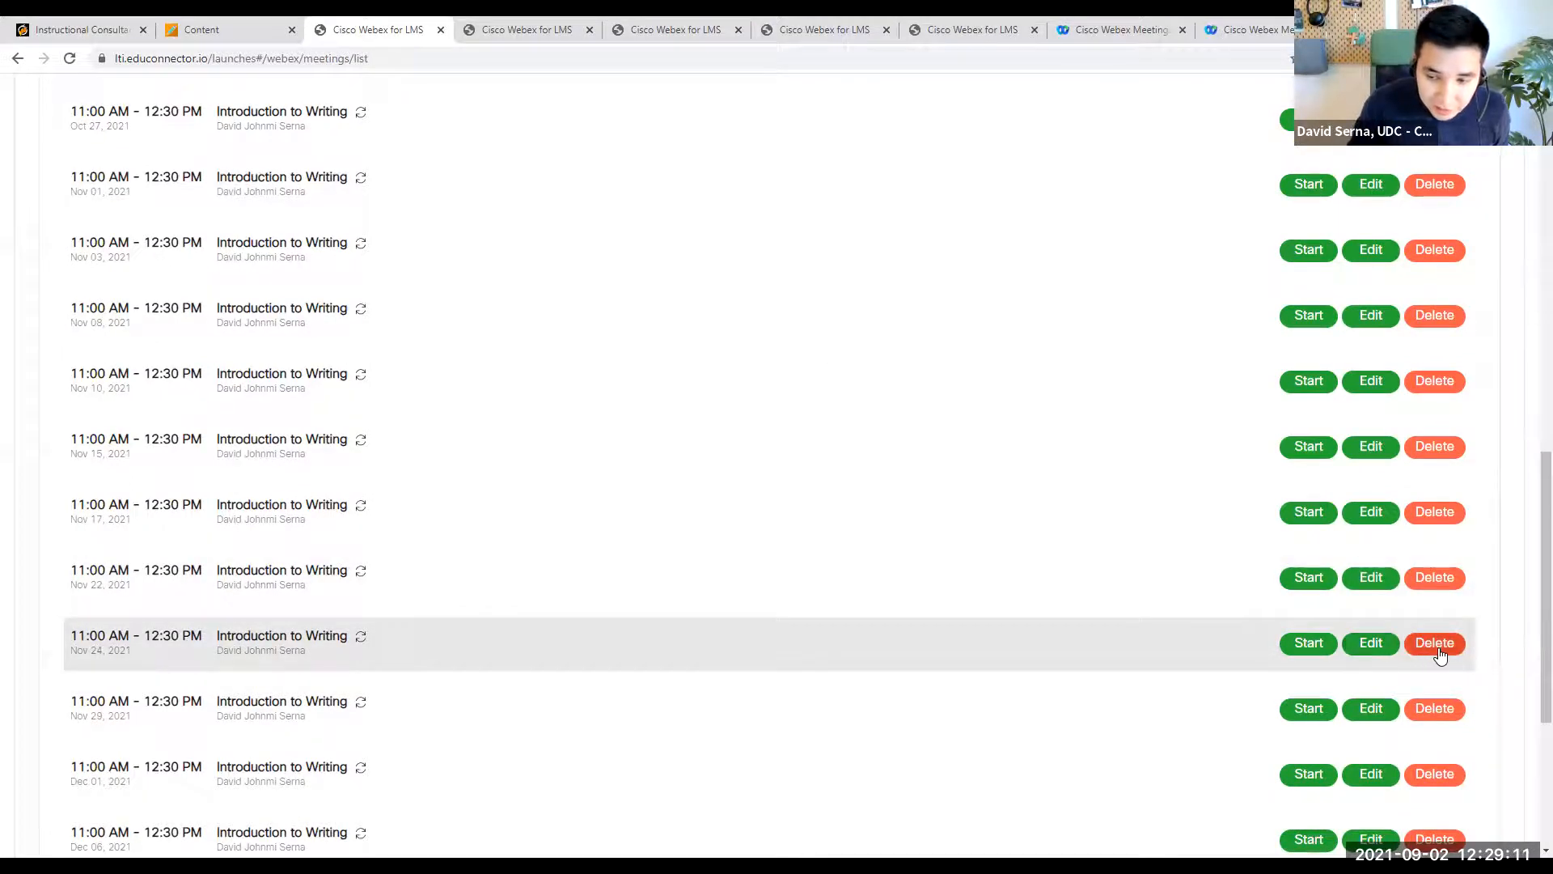
pyautogui.click(1437, 645)
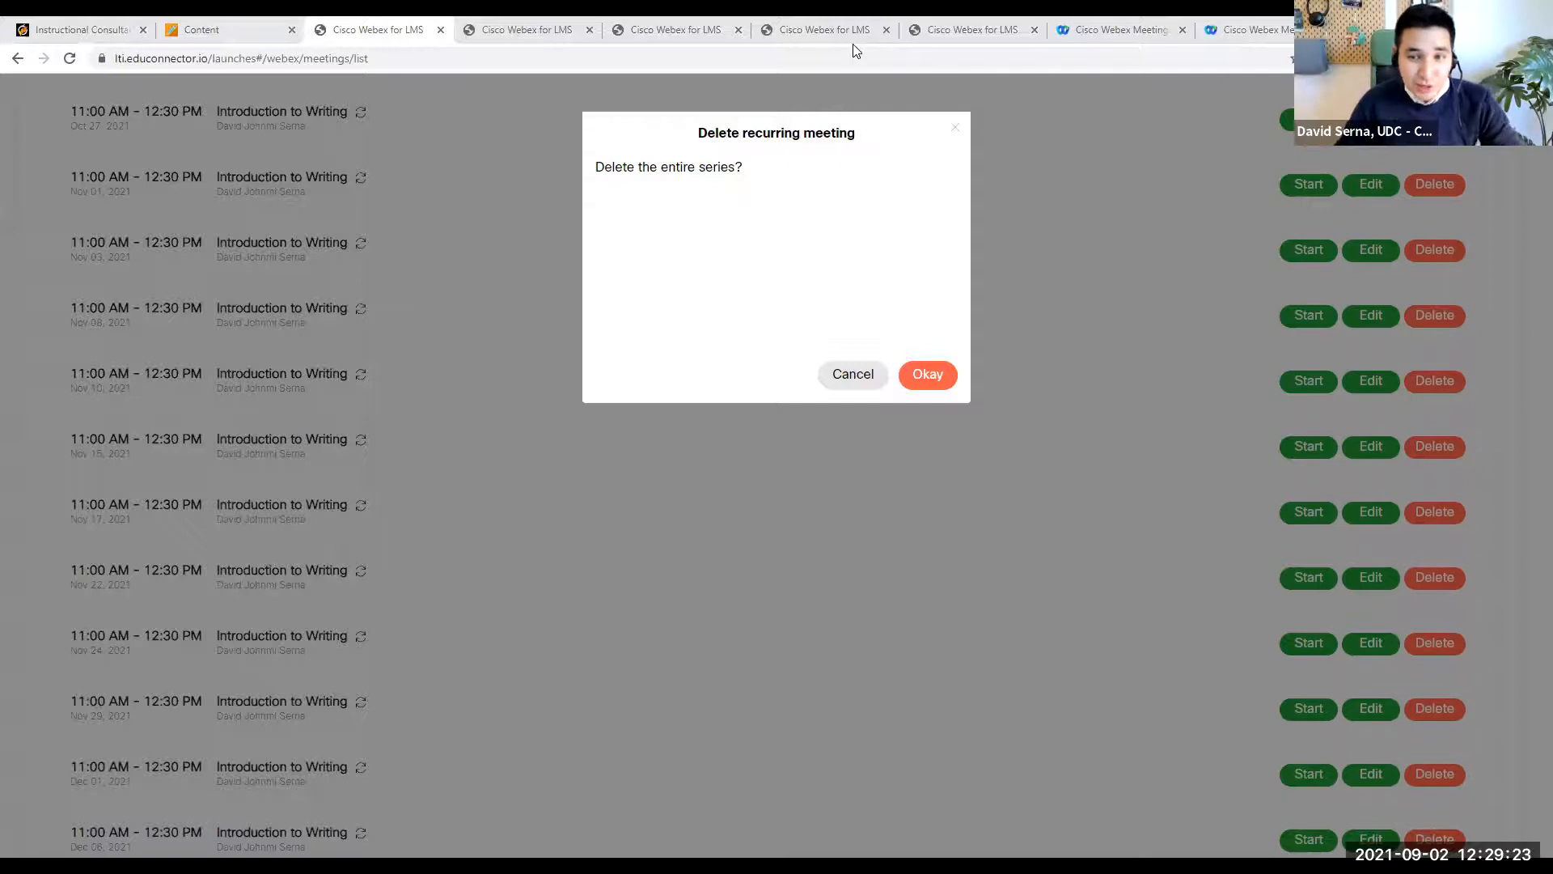
pyautogui.click(954, 127)
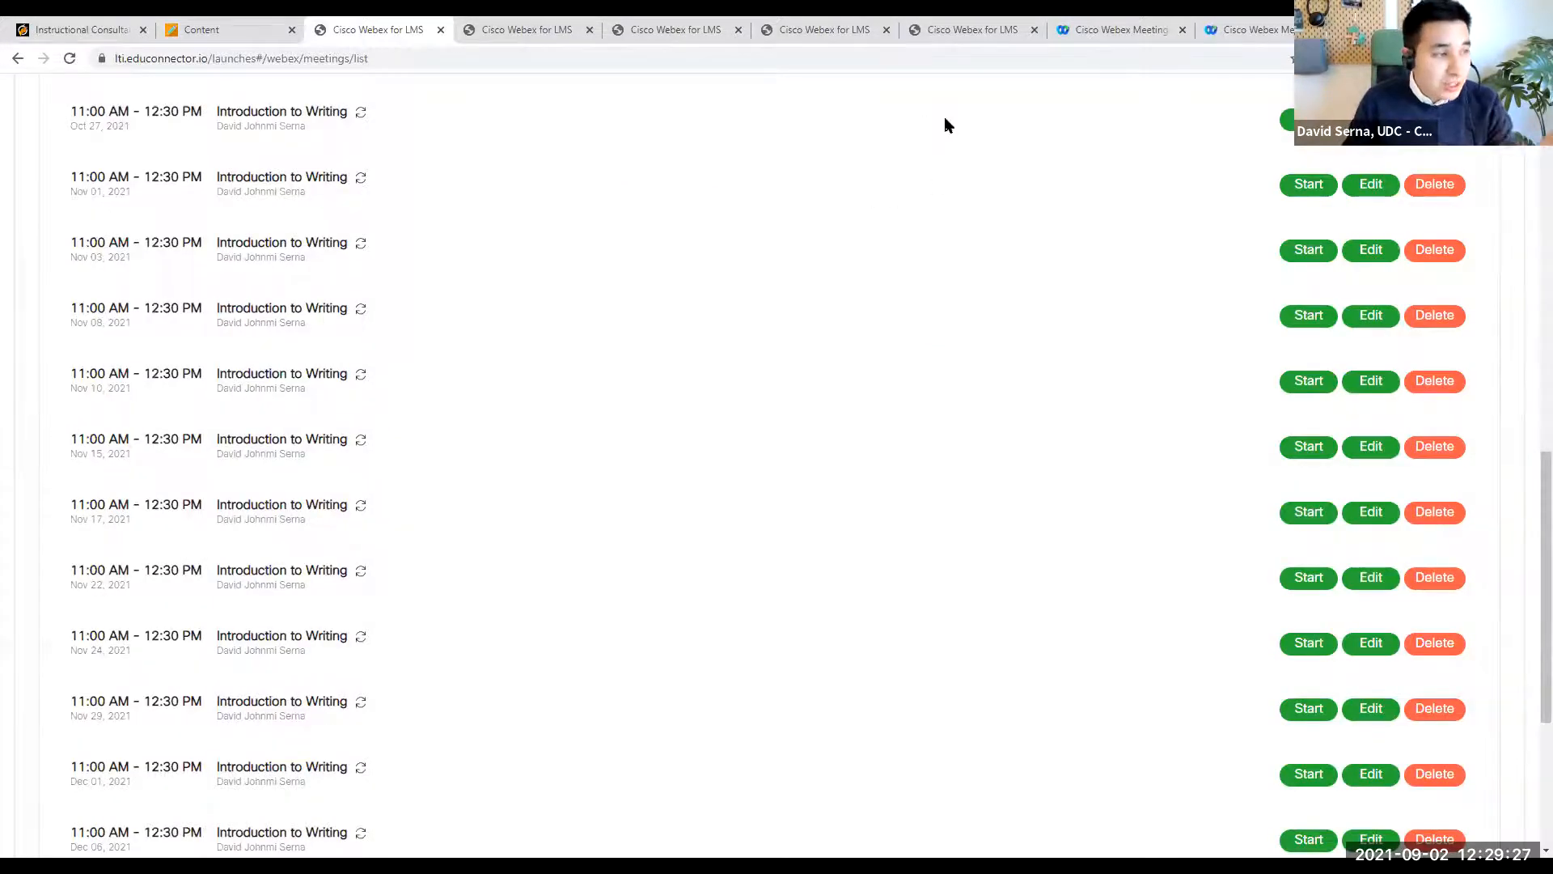
# - Switch to the Webex site's meetings page and list upcoming meetings from 11/01/2021 to 12/22/2021
pyautogui.click(1124, 29)
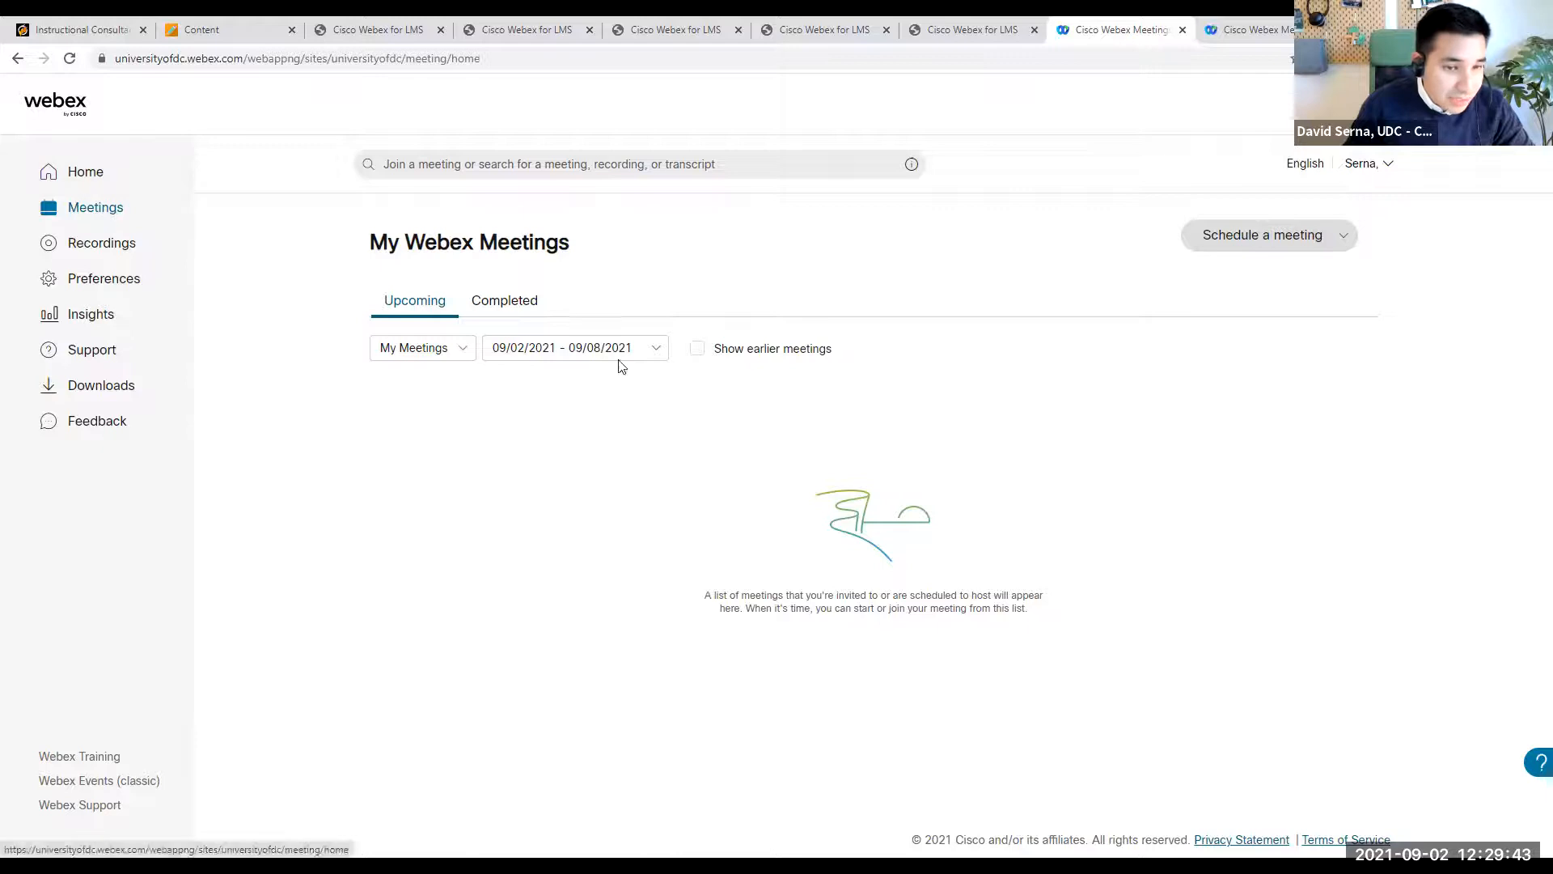
pyautogui.click(654, 350)
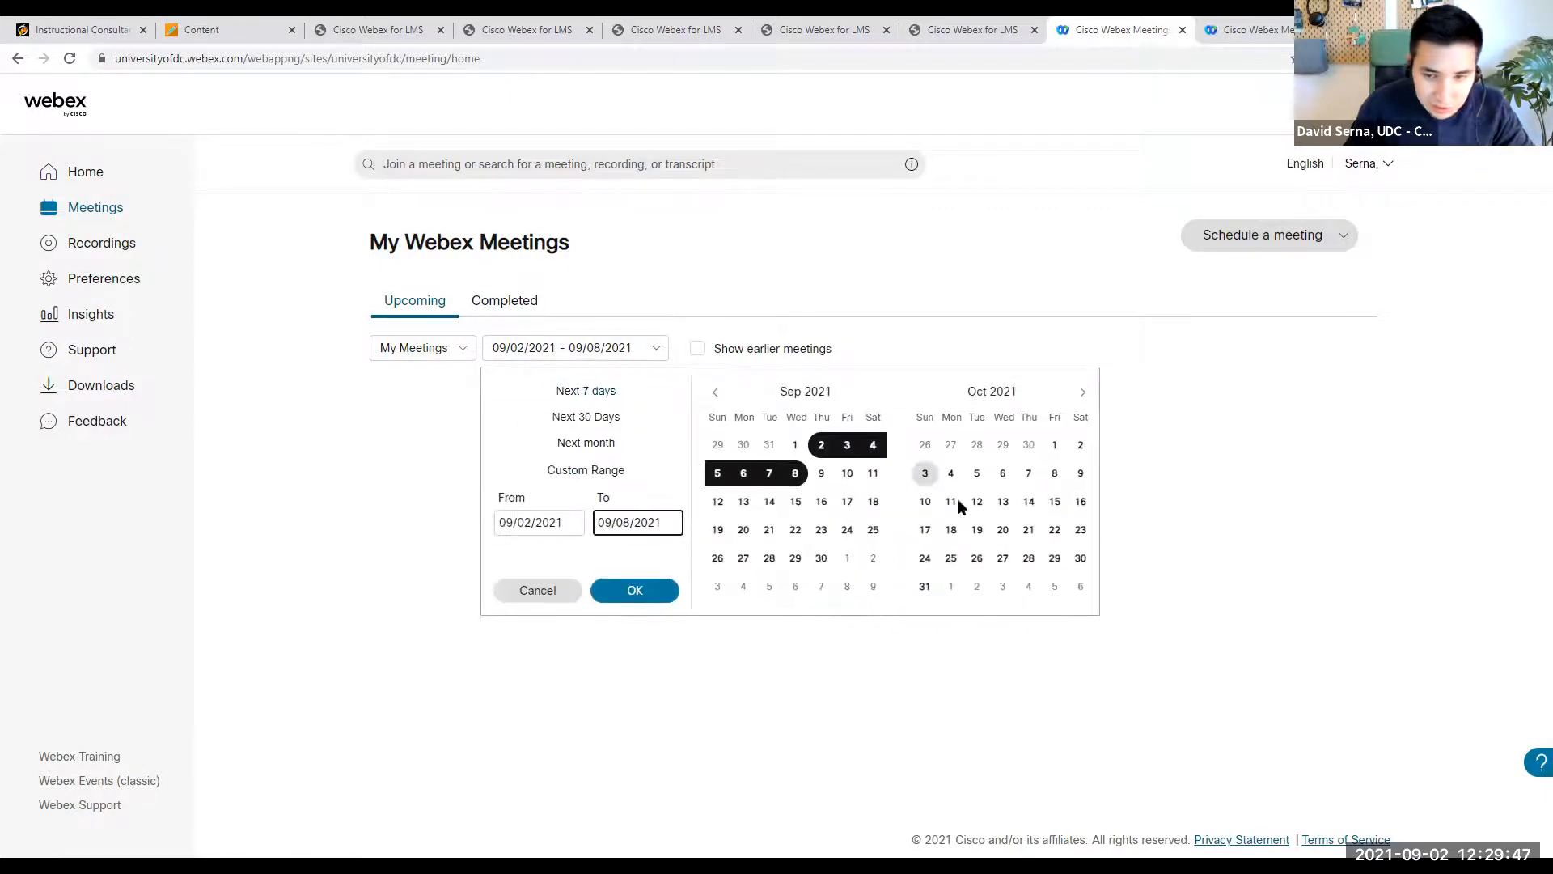
pyautogui.click(1082, 391)
pyautogui.click(1083, 392)
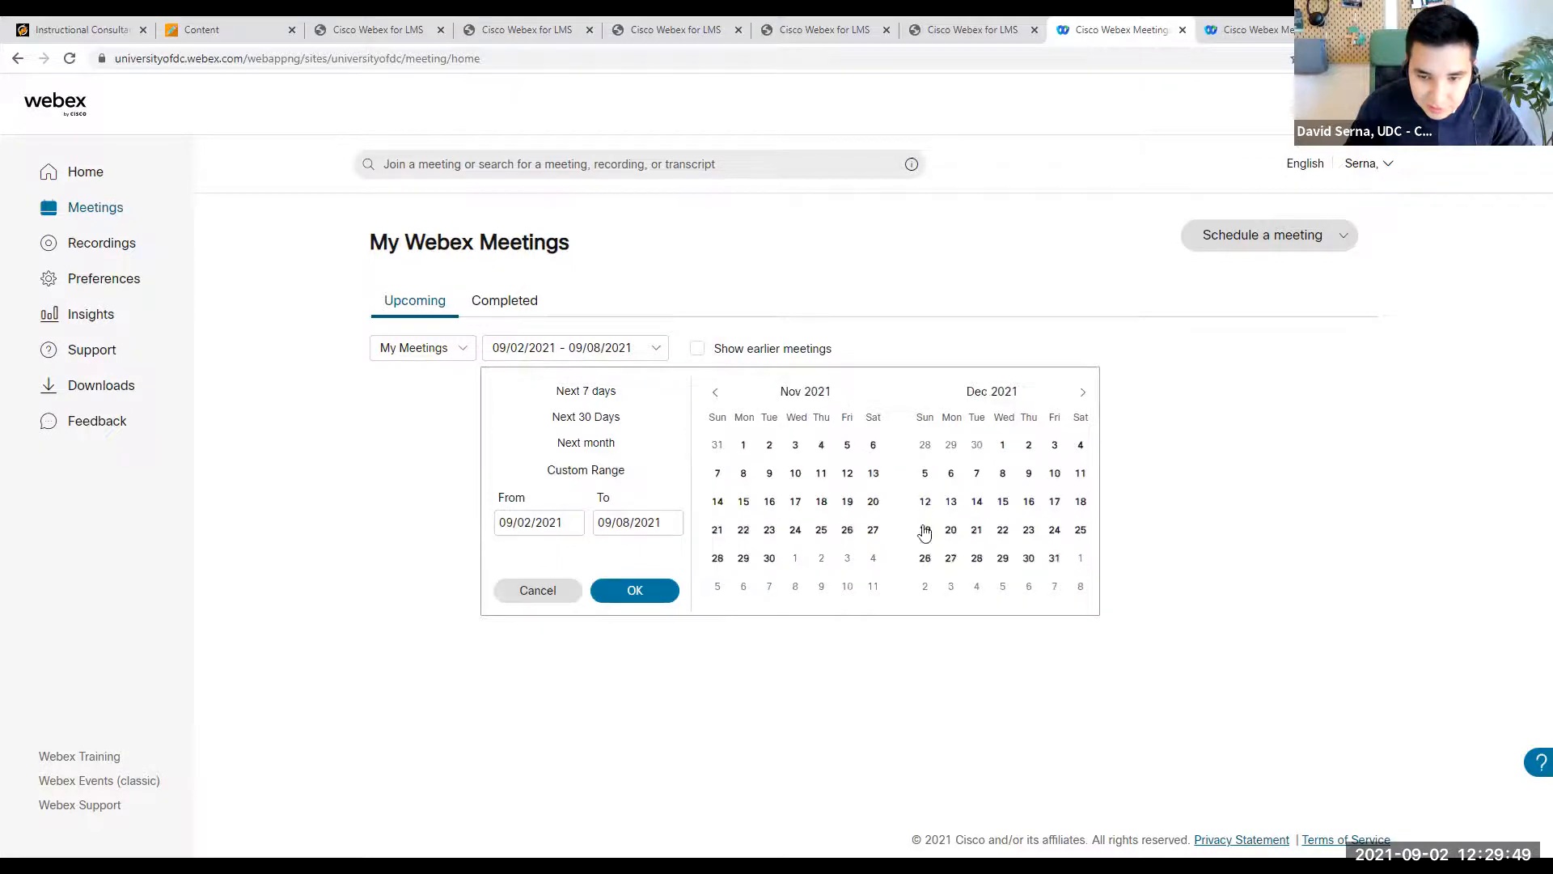
pyautogui.click(1003, 530)
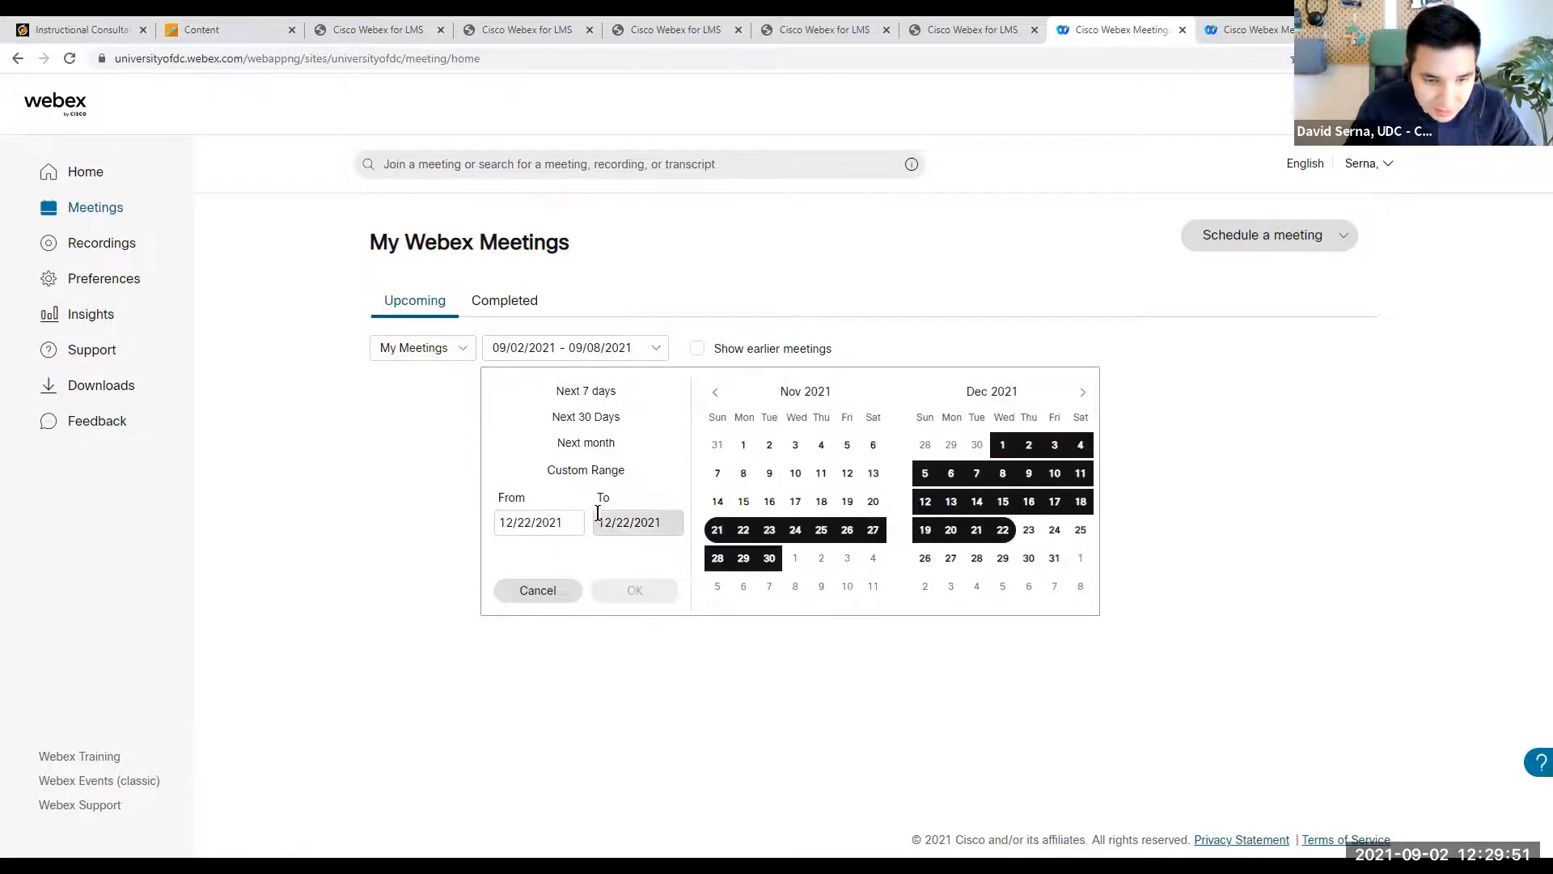
pyautogui.click(743, 448)
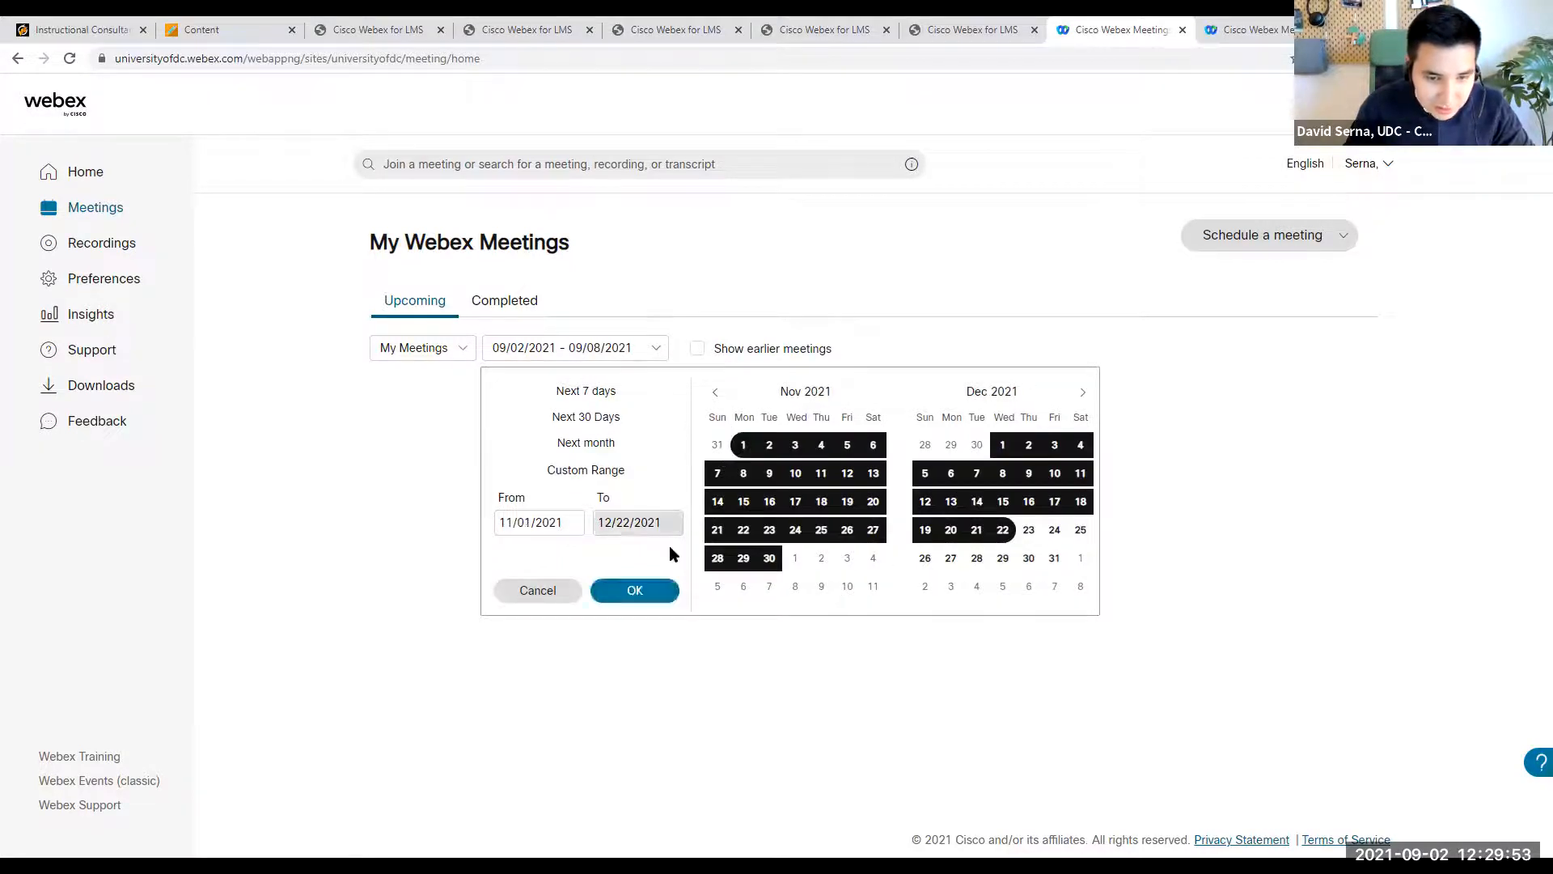
pyautogui.click(634, 590)
pyautogui.scroll(-2, 580, 511)
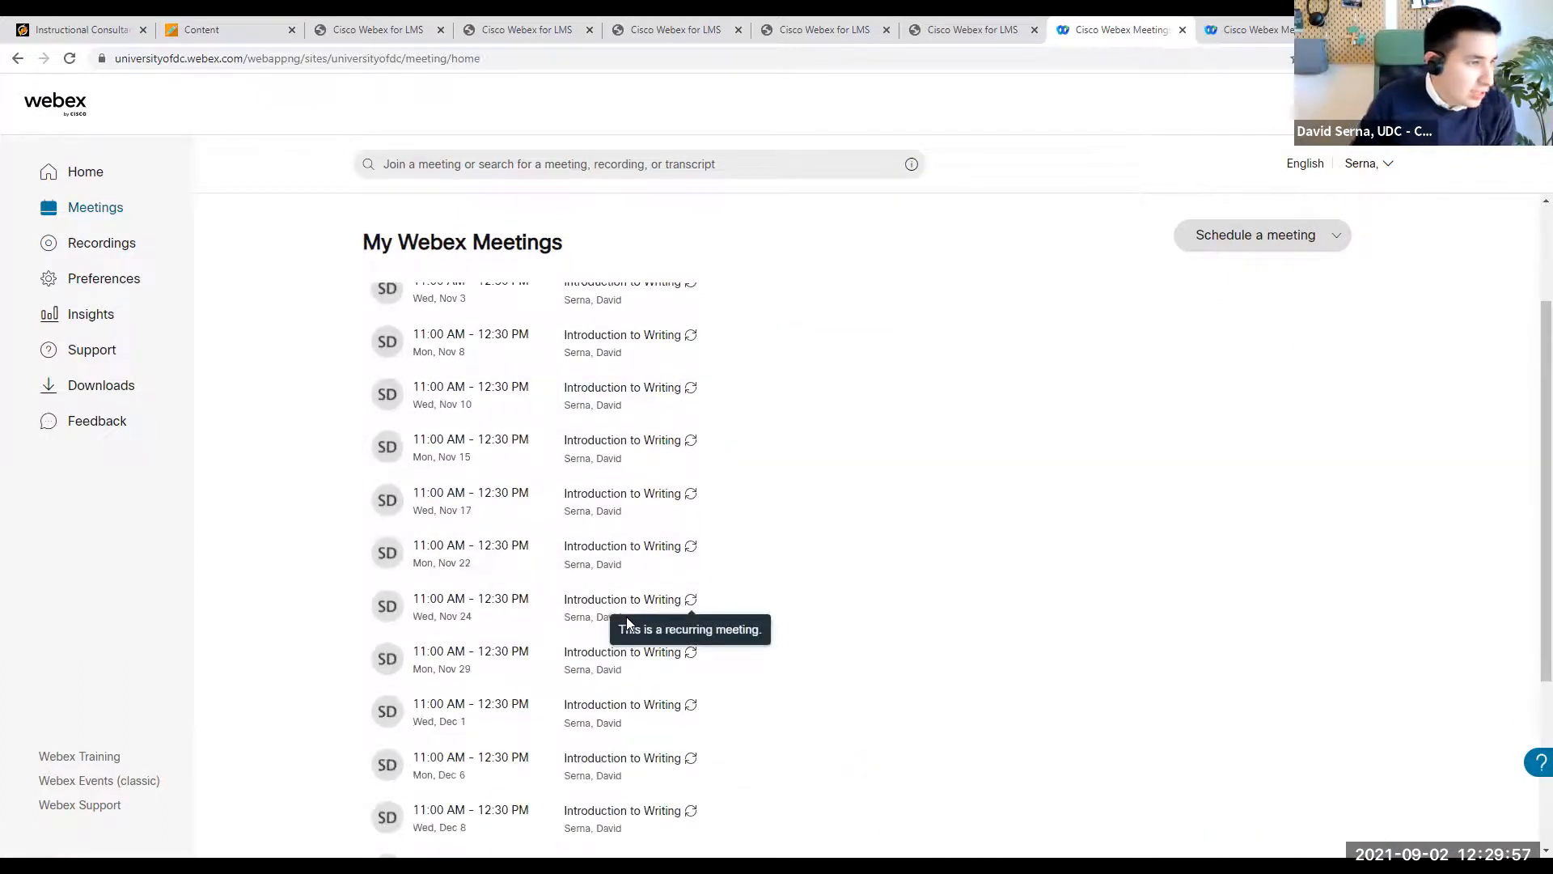
pyautogui.scroll(1, 526, 704)
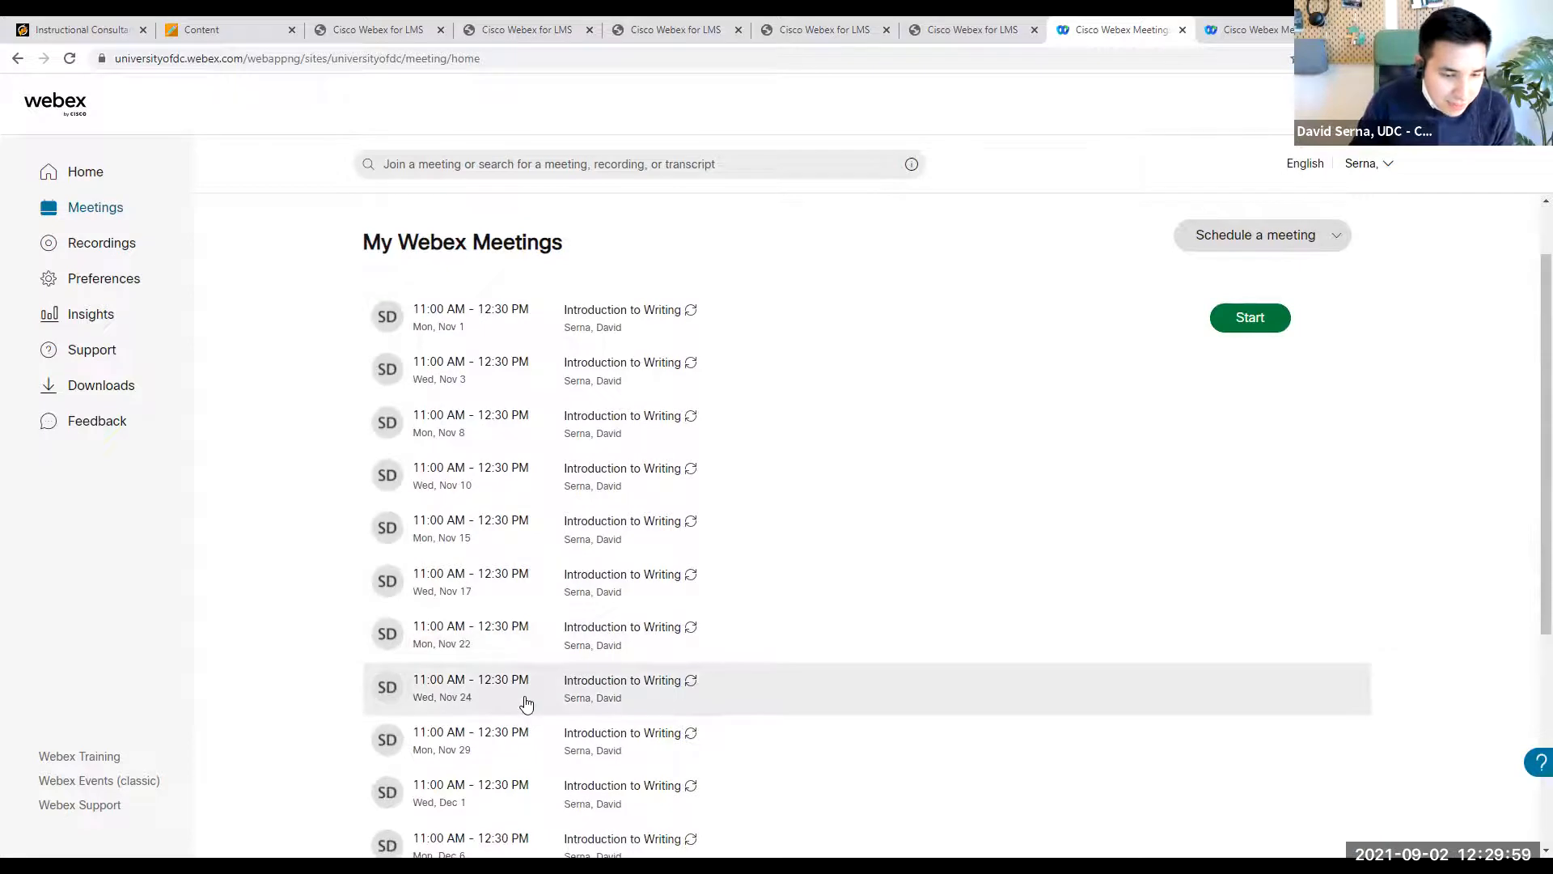
# - Open the Nov 24 Introduction to Writing session and cancel only that meeting, keeping the rest of the series
pyautogui.click(524, 704)
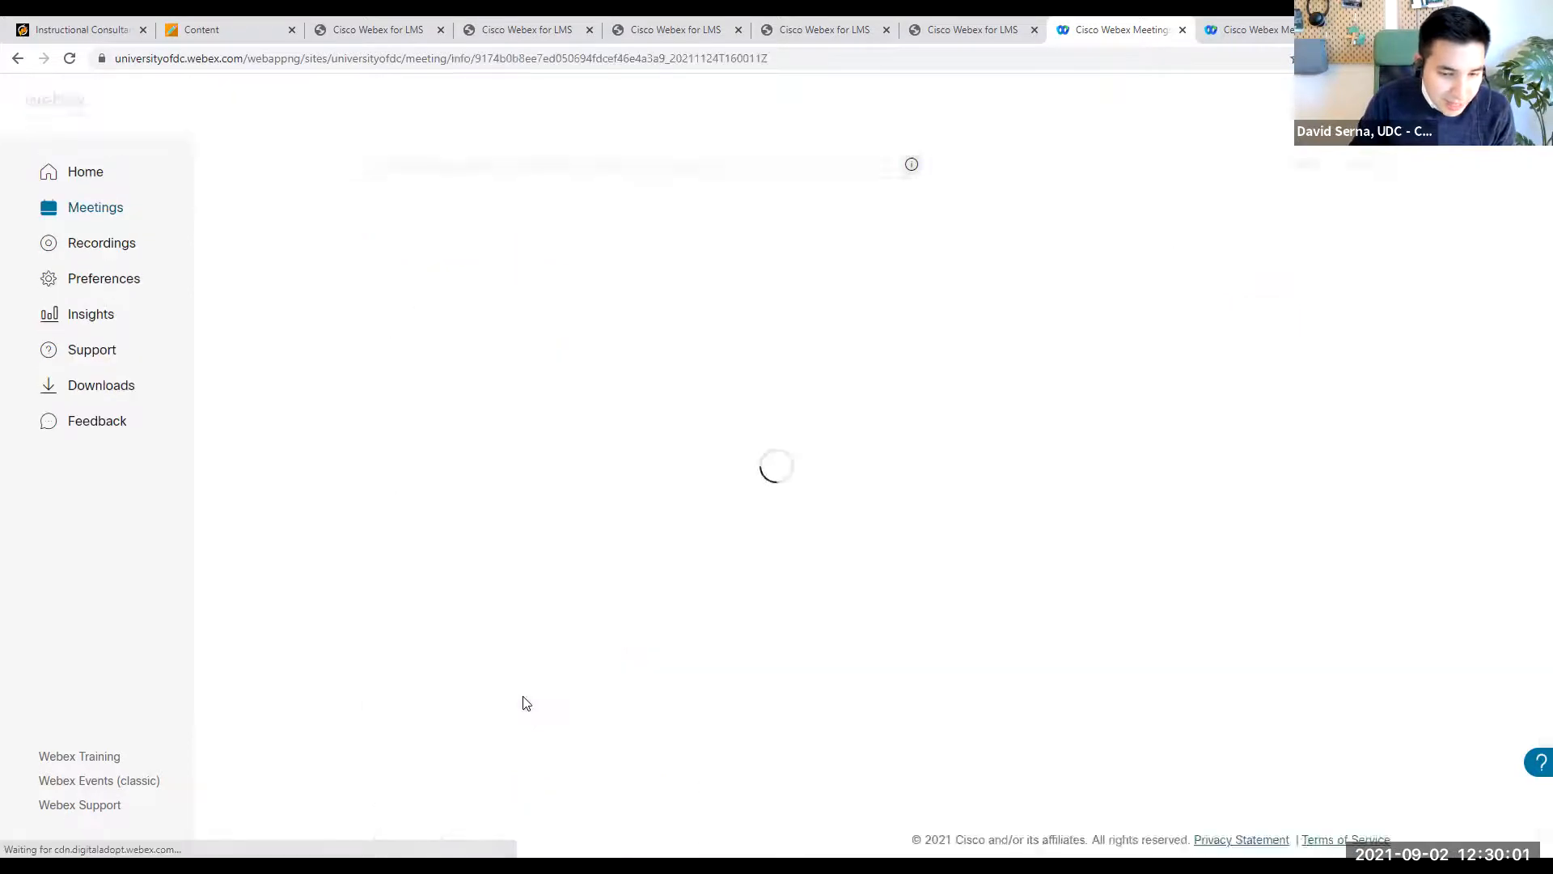
pyautogui.click(846, 280)
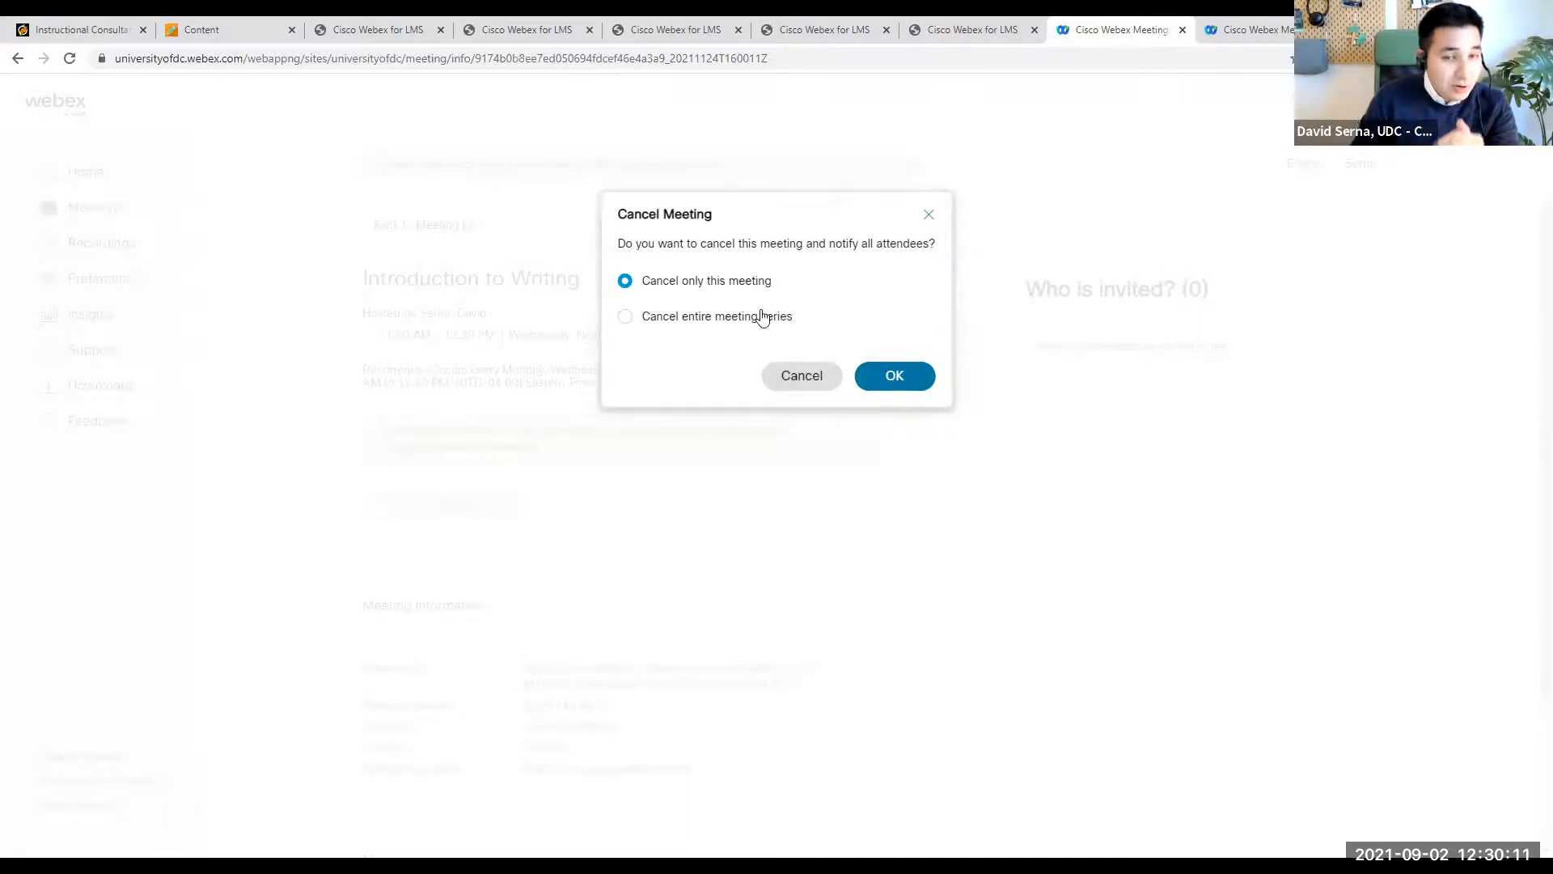
pyautogui.click(902, 378)
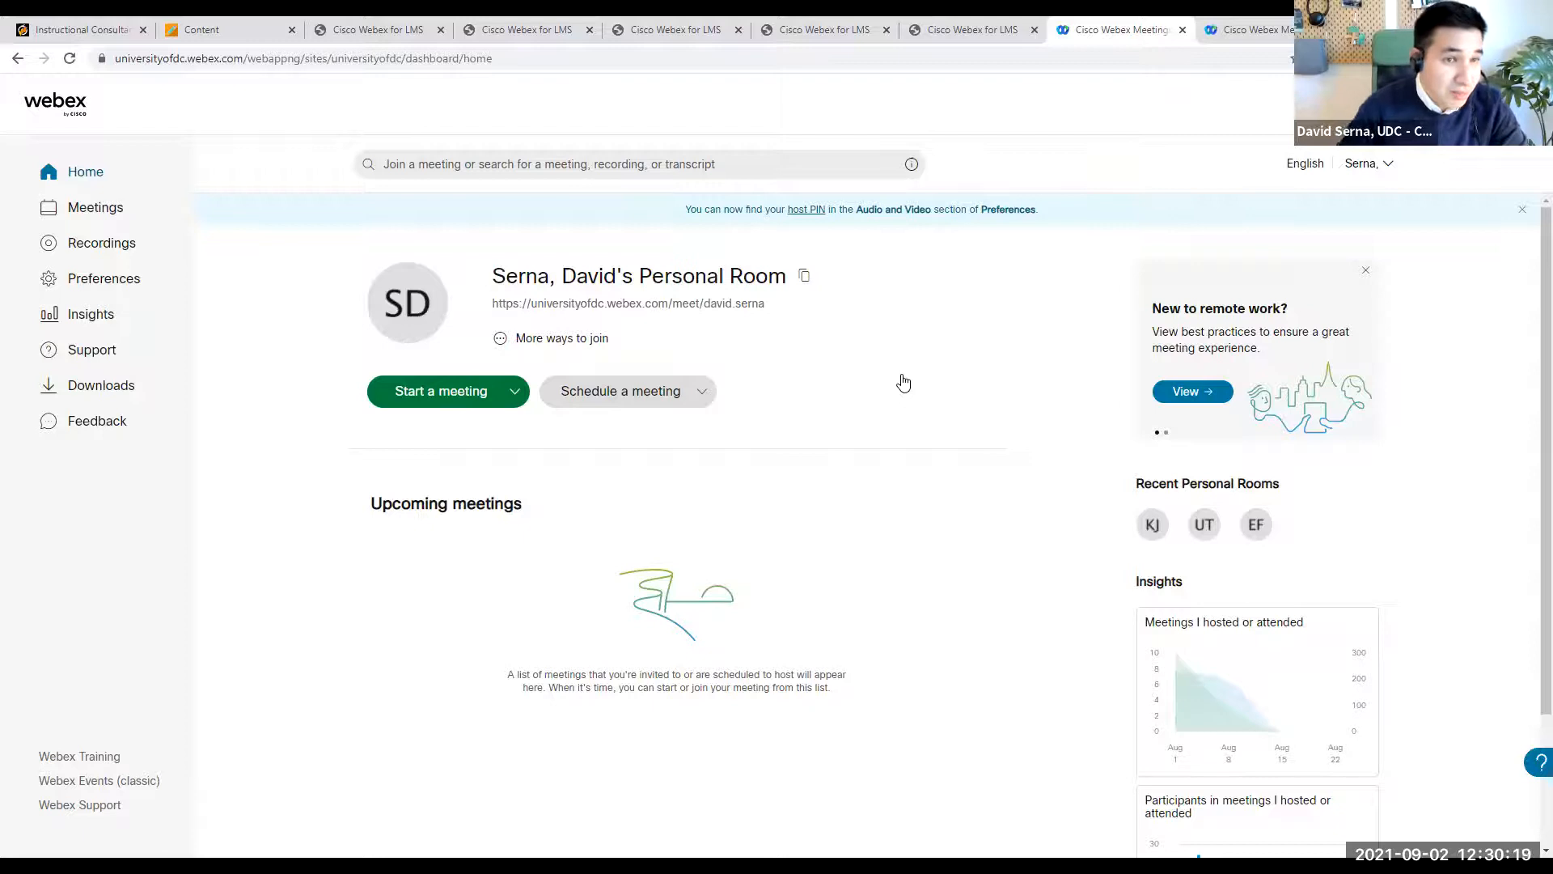
# - Try twice to reload the course's Webex meetings list, continuing with the form resubmission each time
pyautogui.click(379, 30)
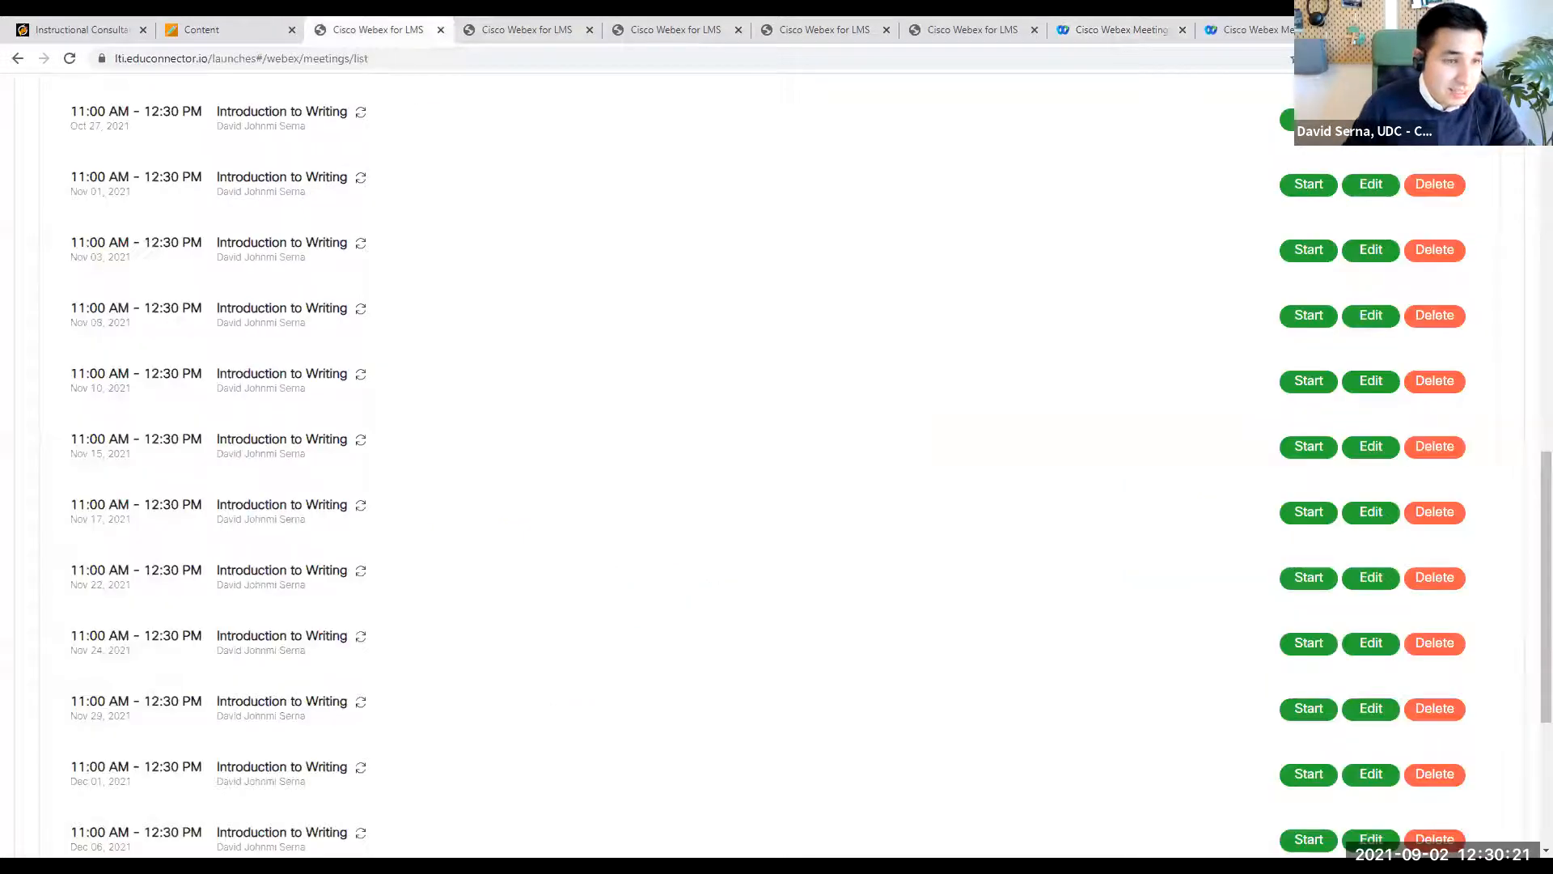
pyautogui.click(69, 58)
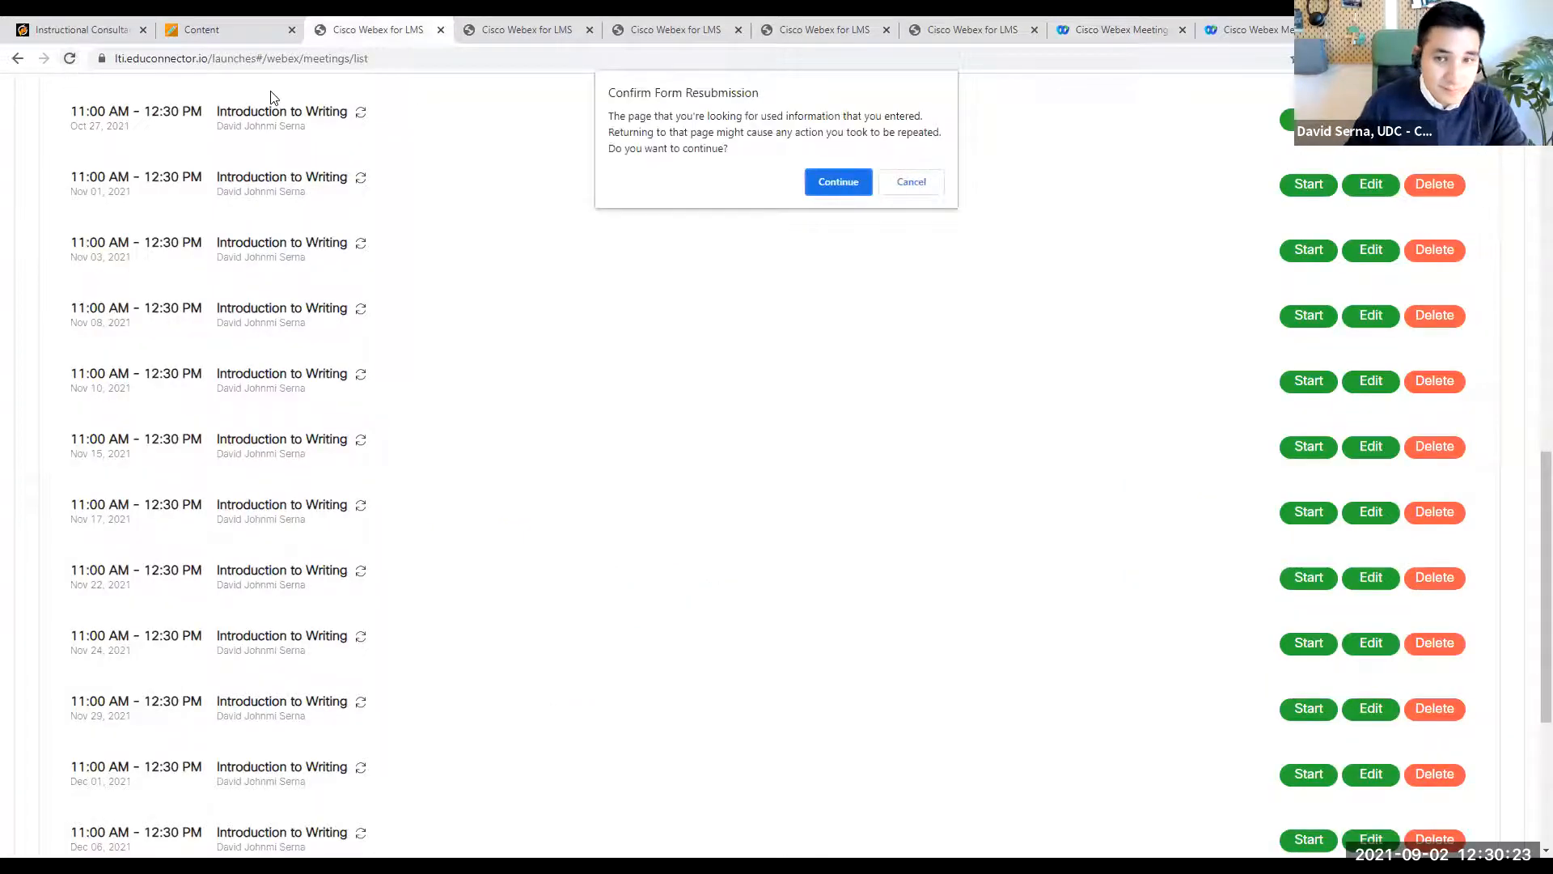
pyautogui.click(861, 186)
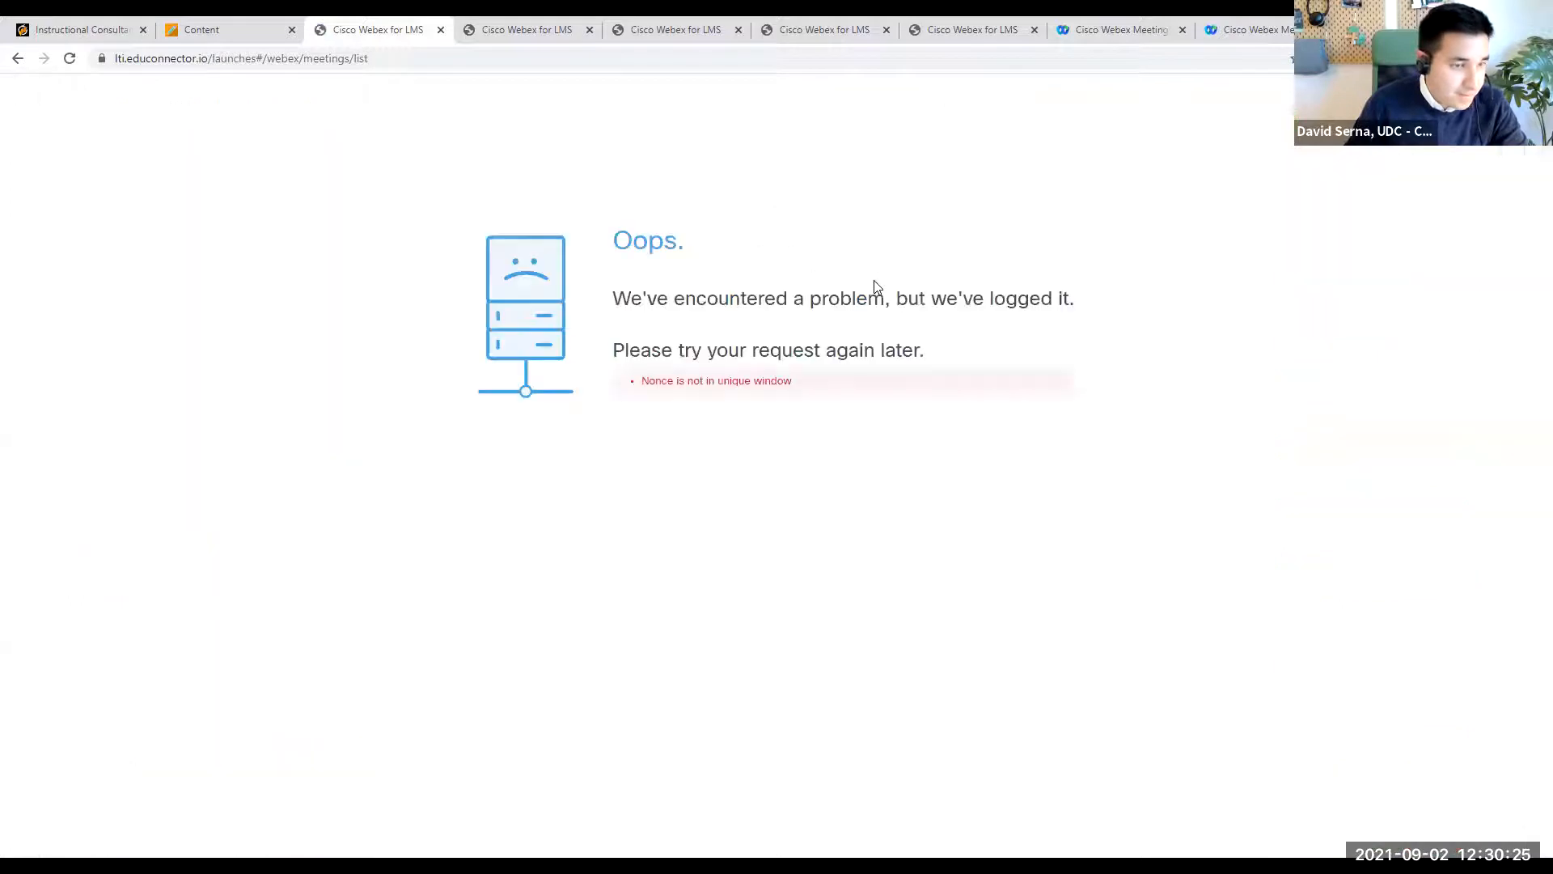
pyautogui.click(70, 58)
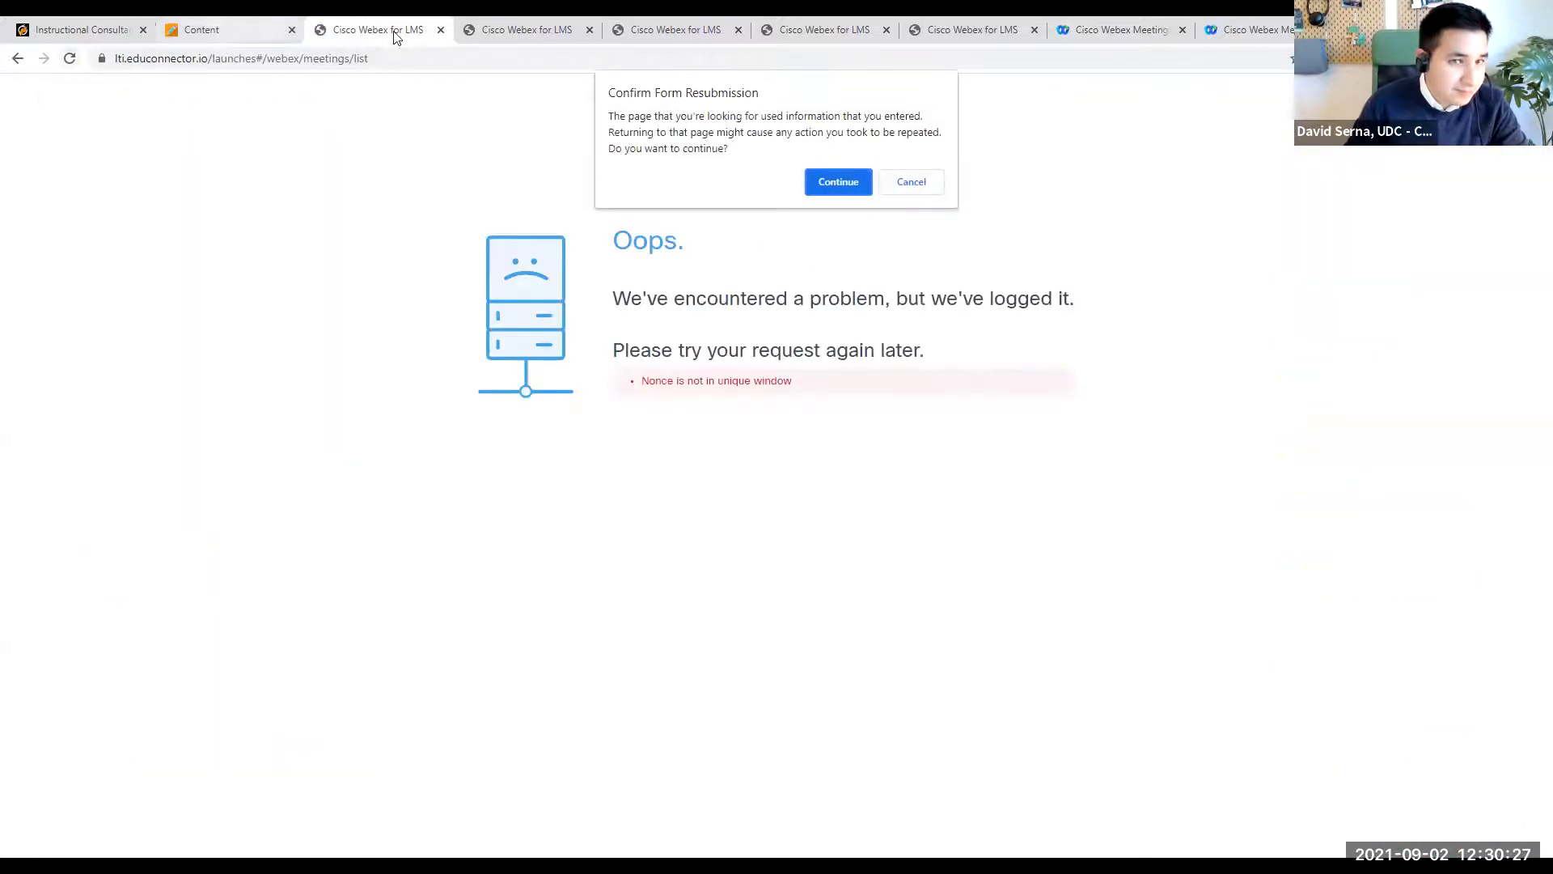
pyautogui.click(838, 181)
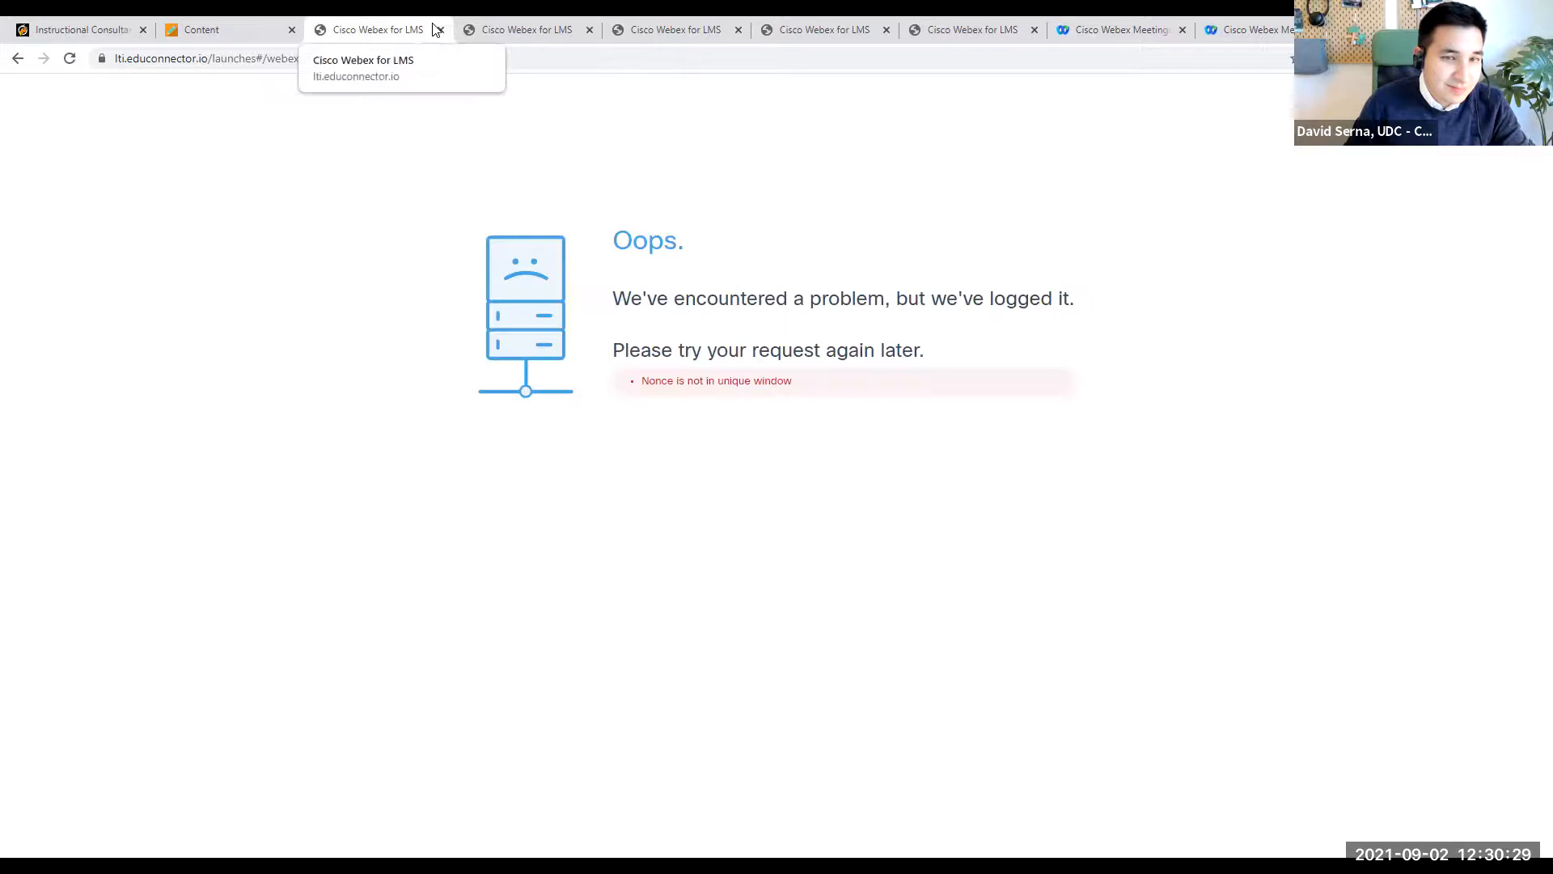
# - Close the old Webex page, relaunch Webex from the course content, and check the upcoming meetings for the Nov 24 session
pyautogui.click(440, 30)
pyautogui.click(219, 31)
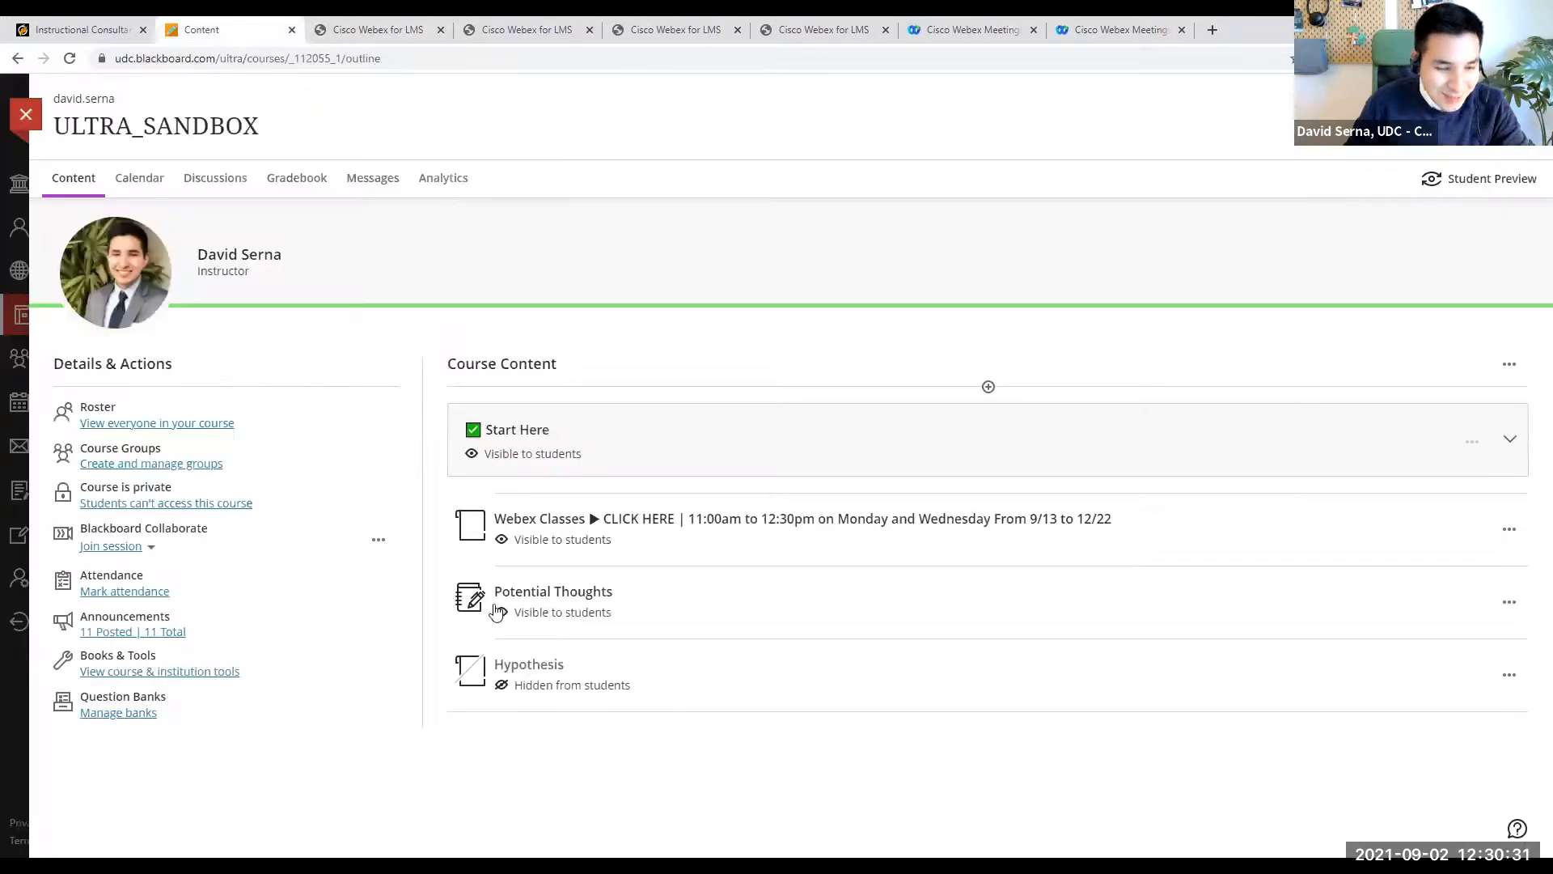
pyautogui.click(654, 522)
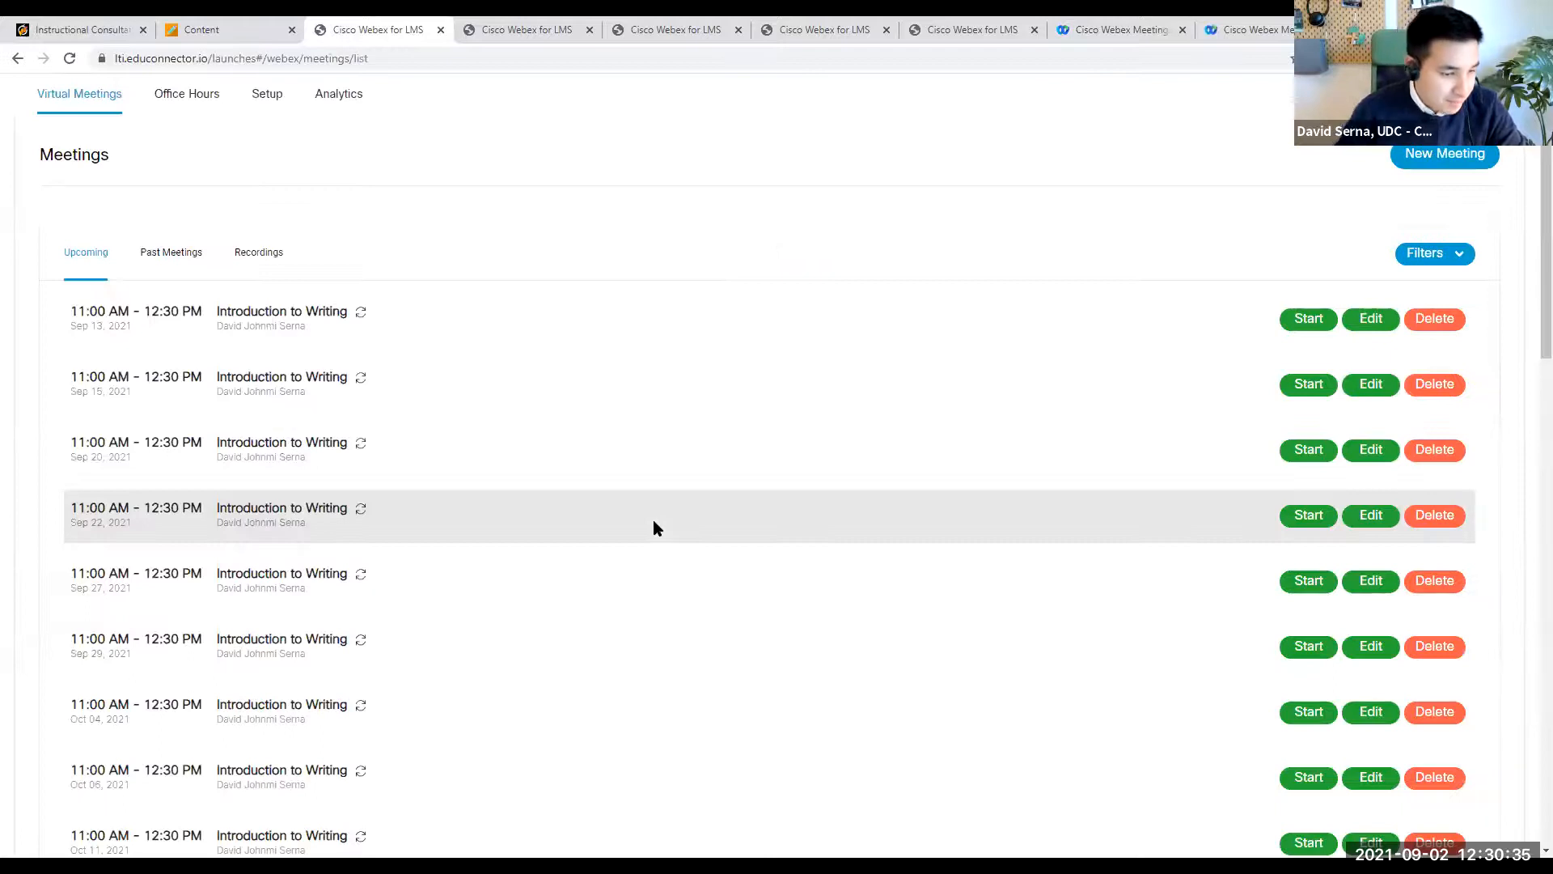
pyautogui.scroll(-15, 653, 522)
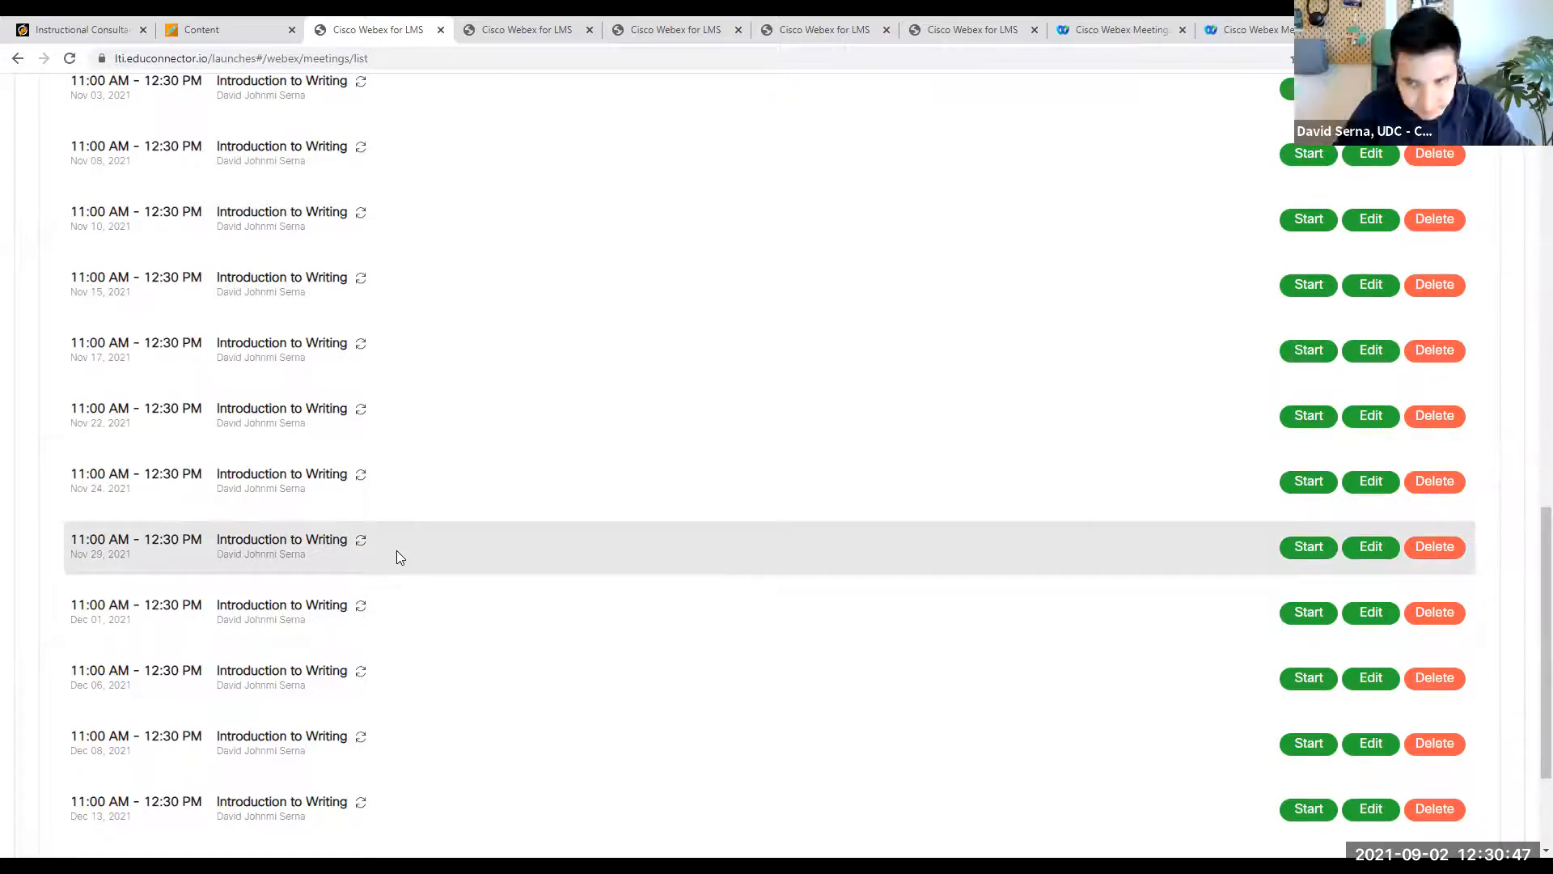
pyautogui.scroll(2, 912, 558)
# - Try to reload the relaunched meetings list with form resubmission, and close that page
pyautogui.click(70, 60)
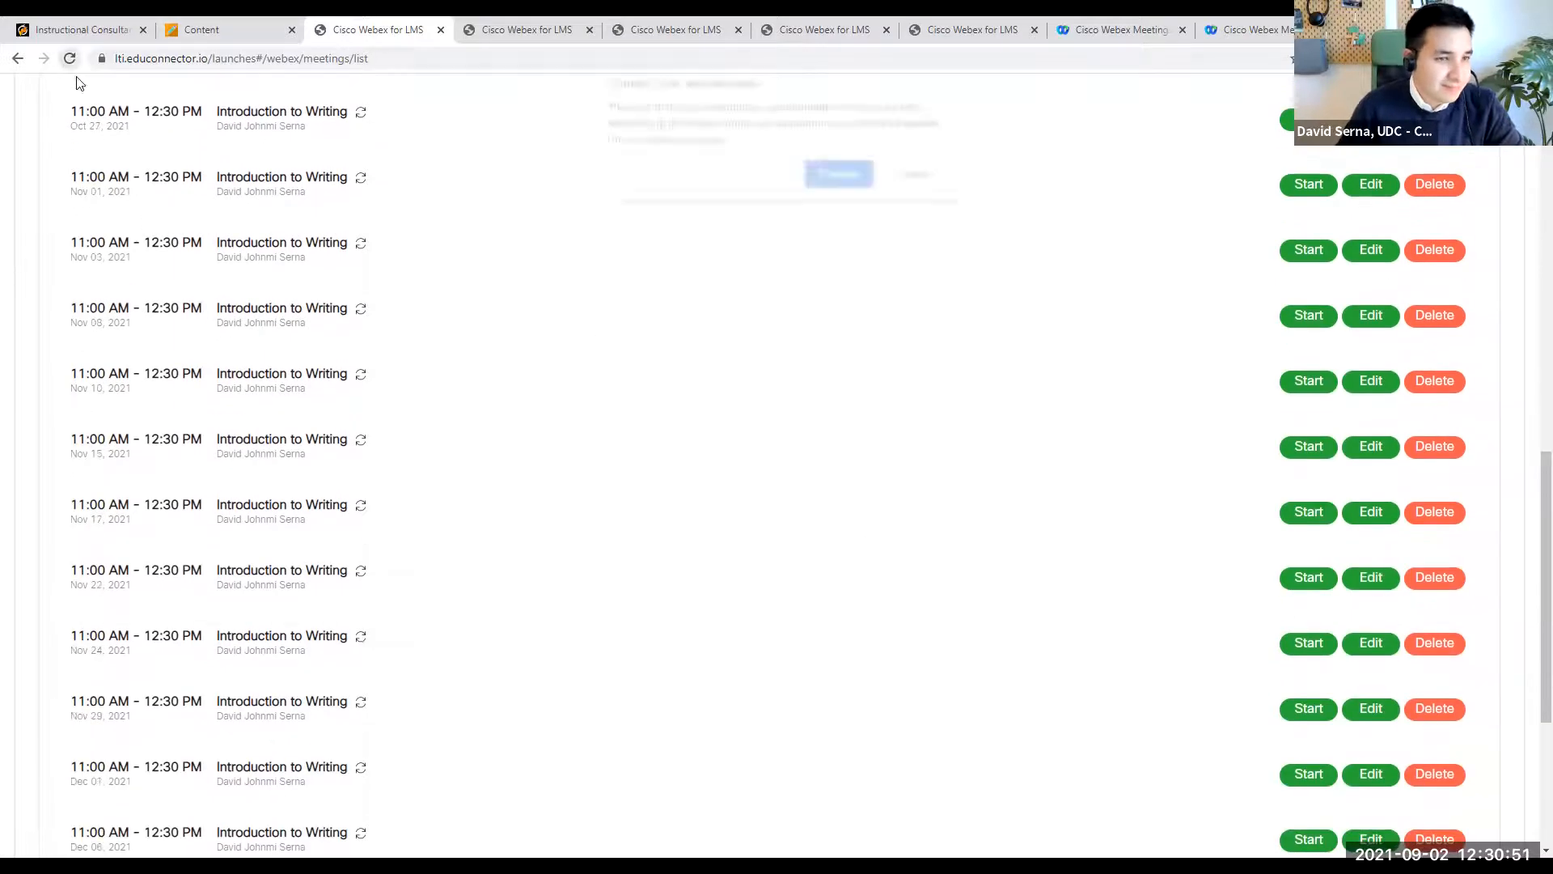
pyautogui.click(856, 187)
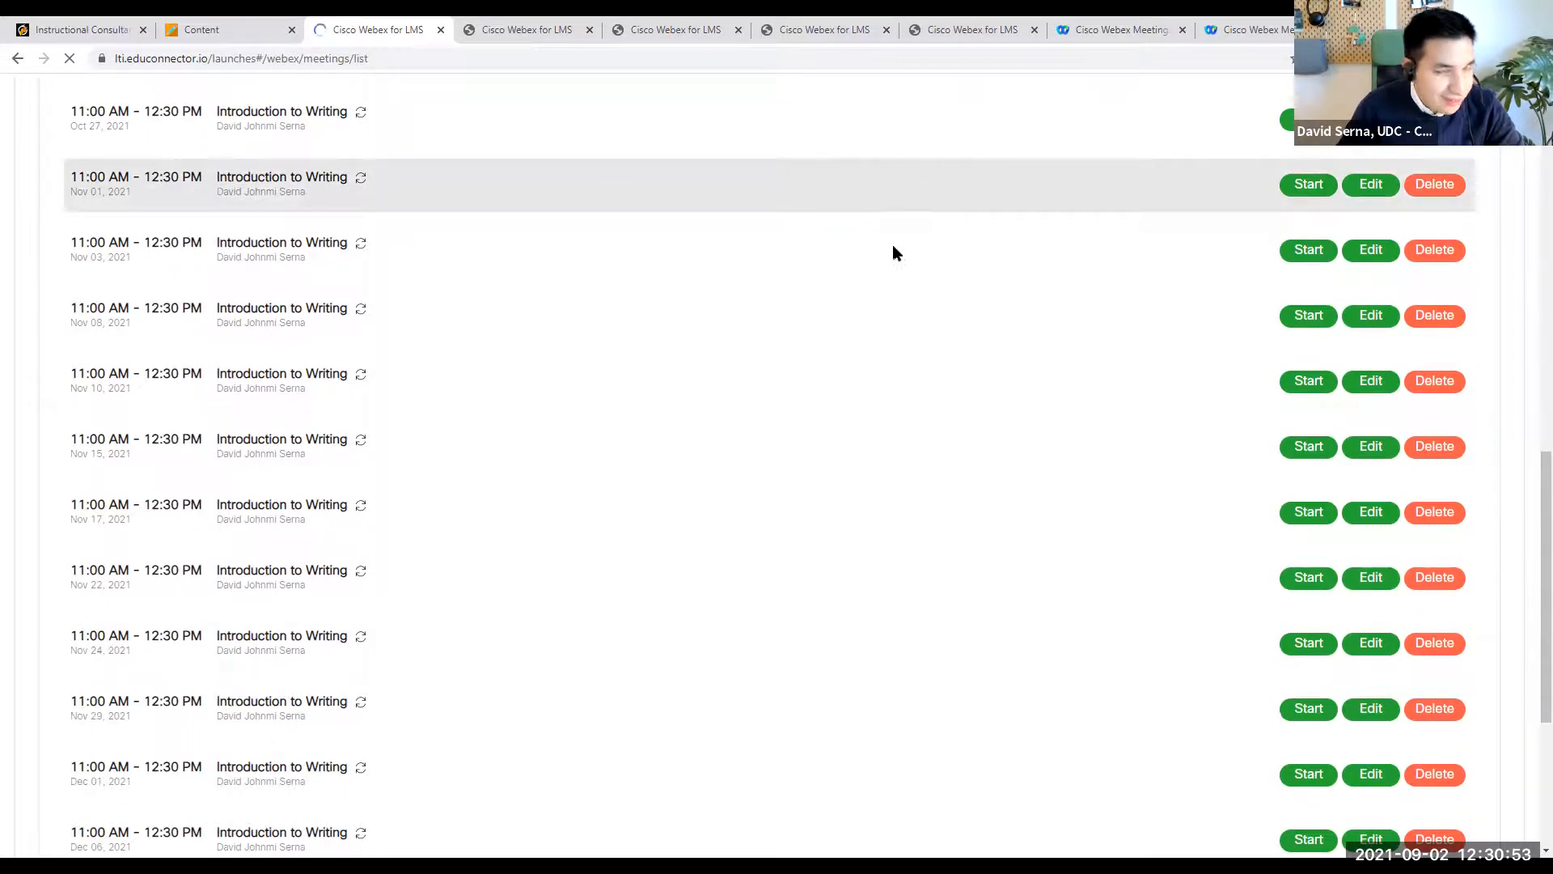
pyautogui.click(441, 30)
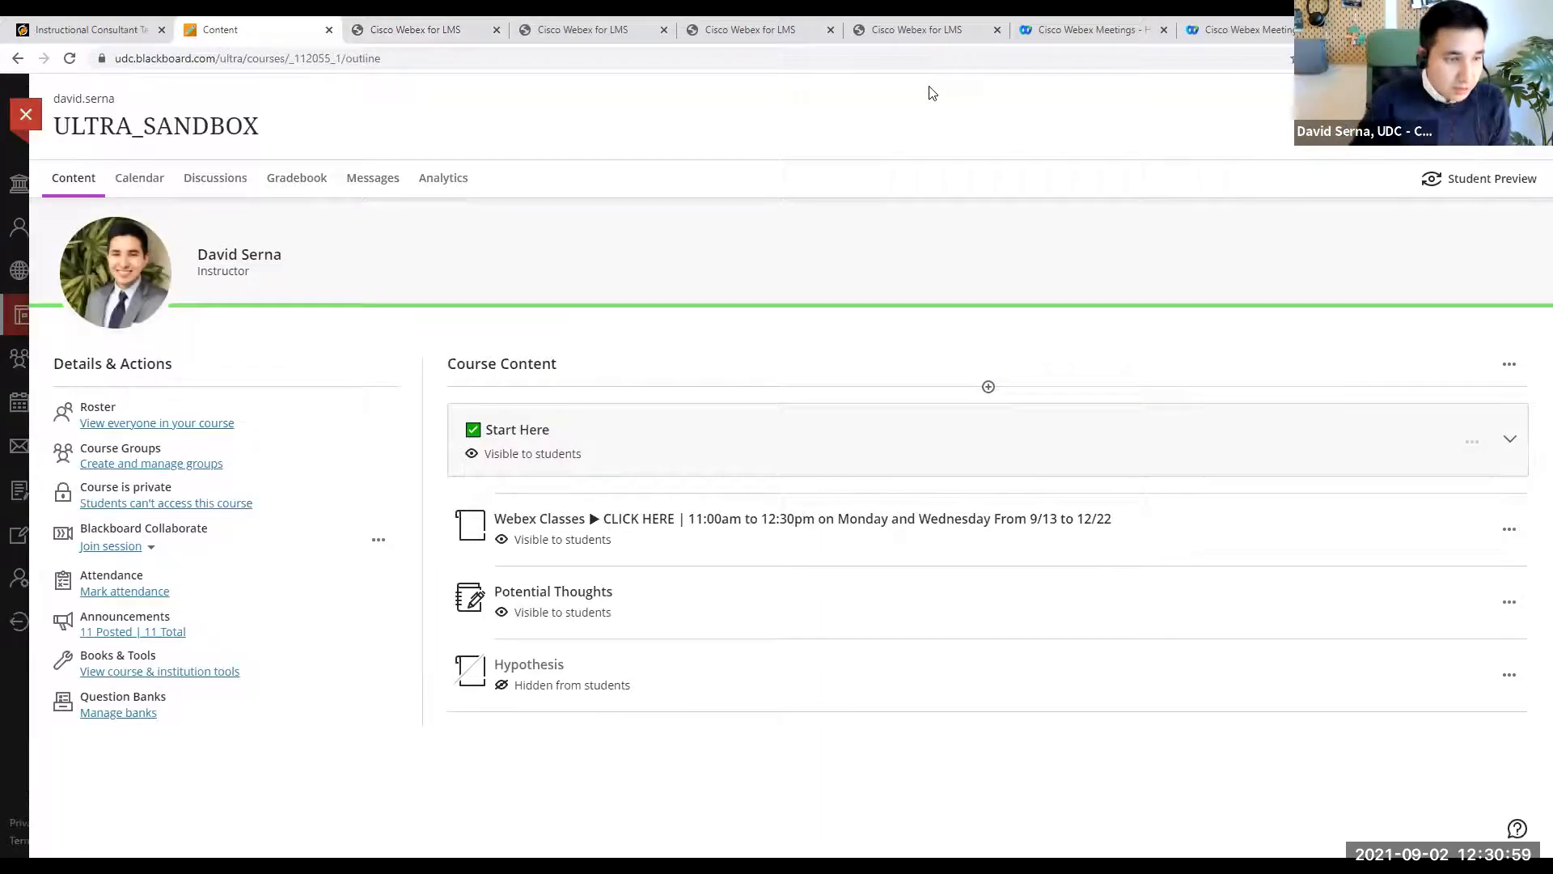
pyautogui.click(27, 119)
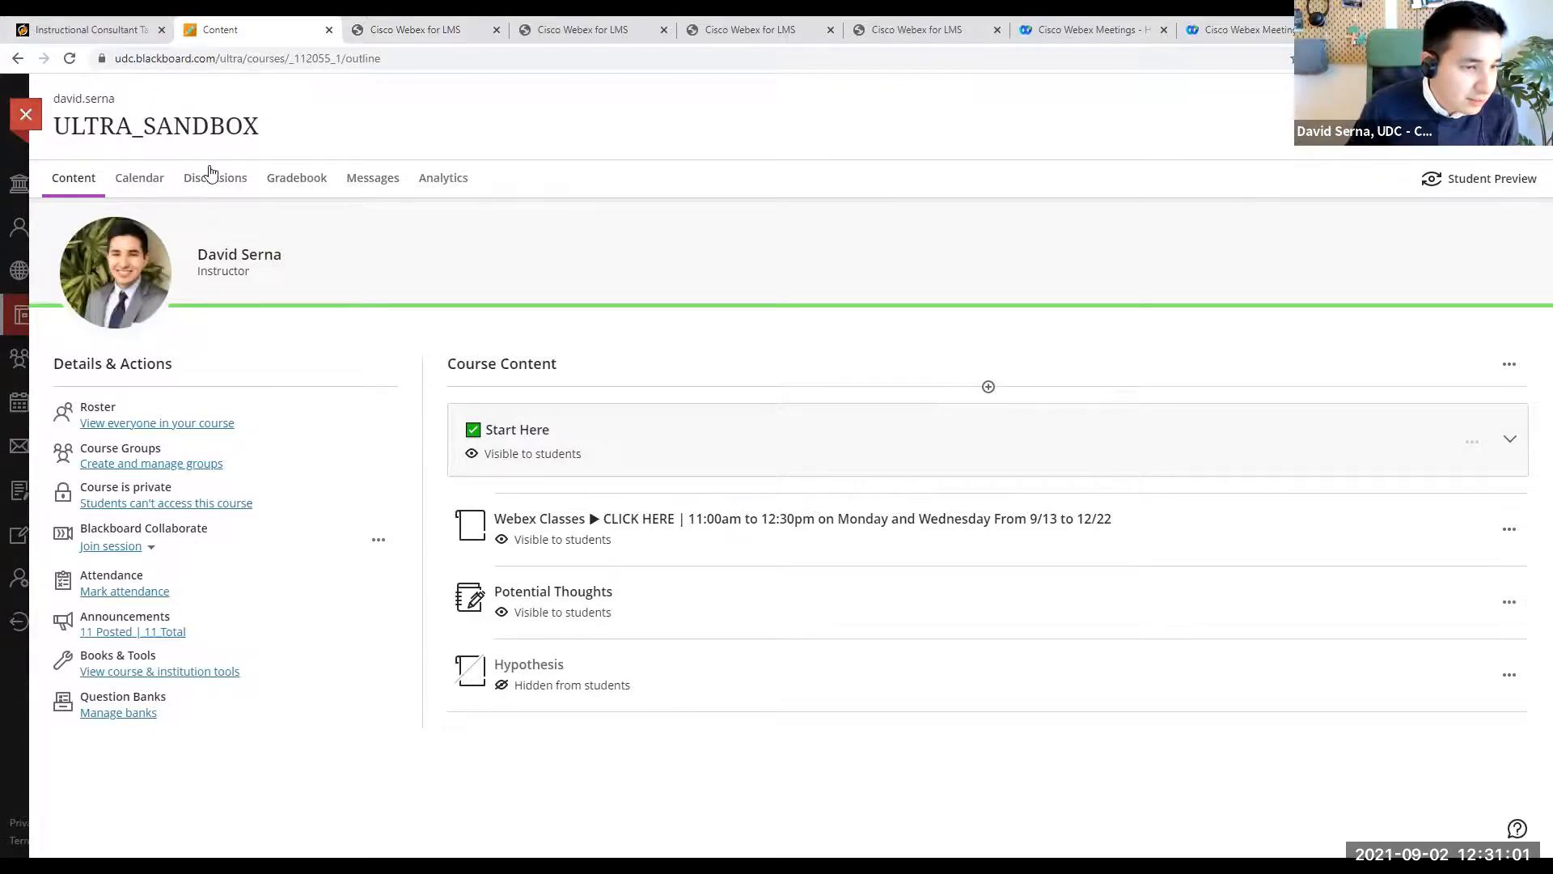
pyautogui.click(341, 571)
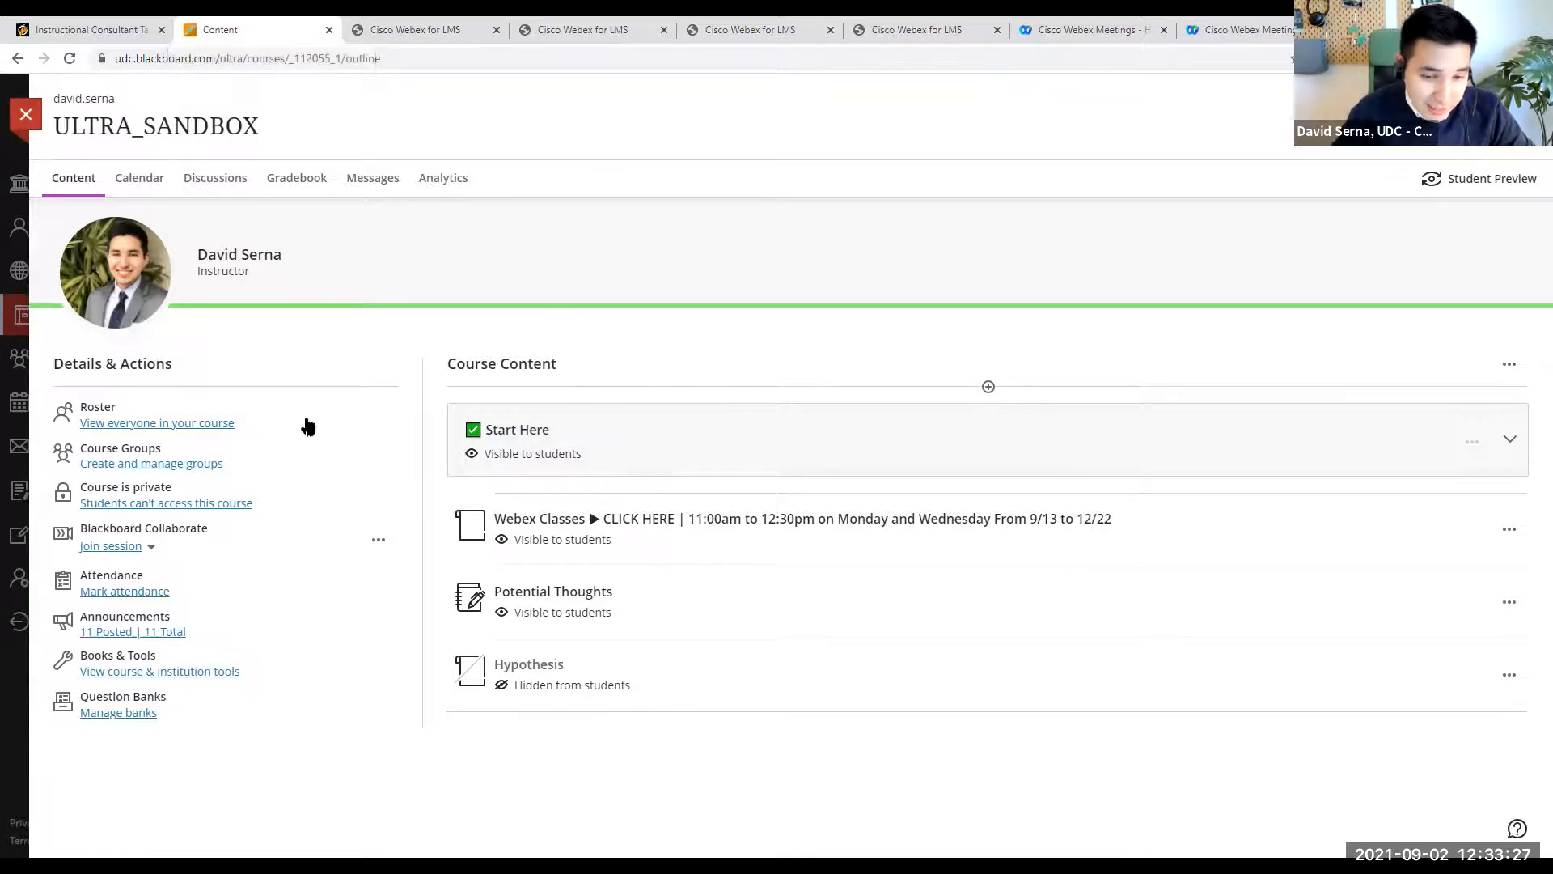
# - Launch Webex from the Webex Classes link in the course content and view the meeting recordings list
pyautogui.click(700, 522)
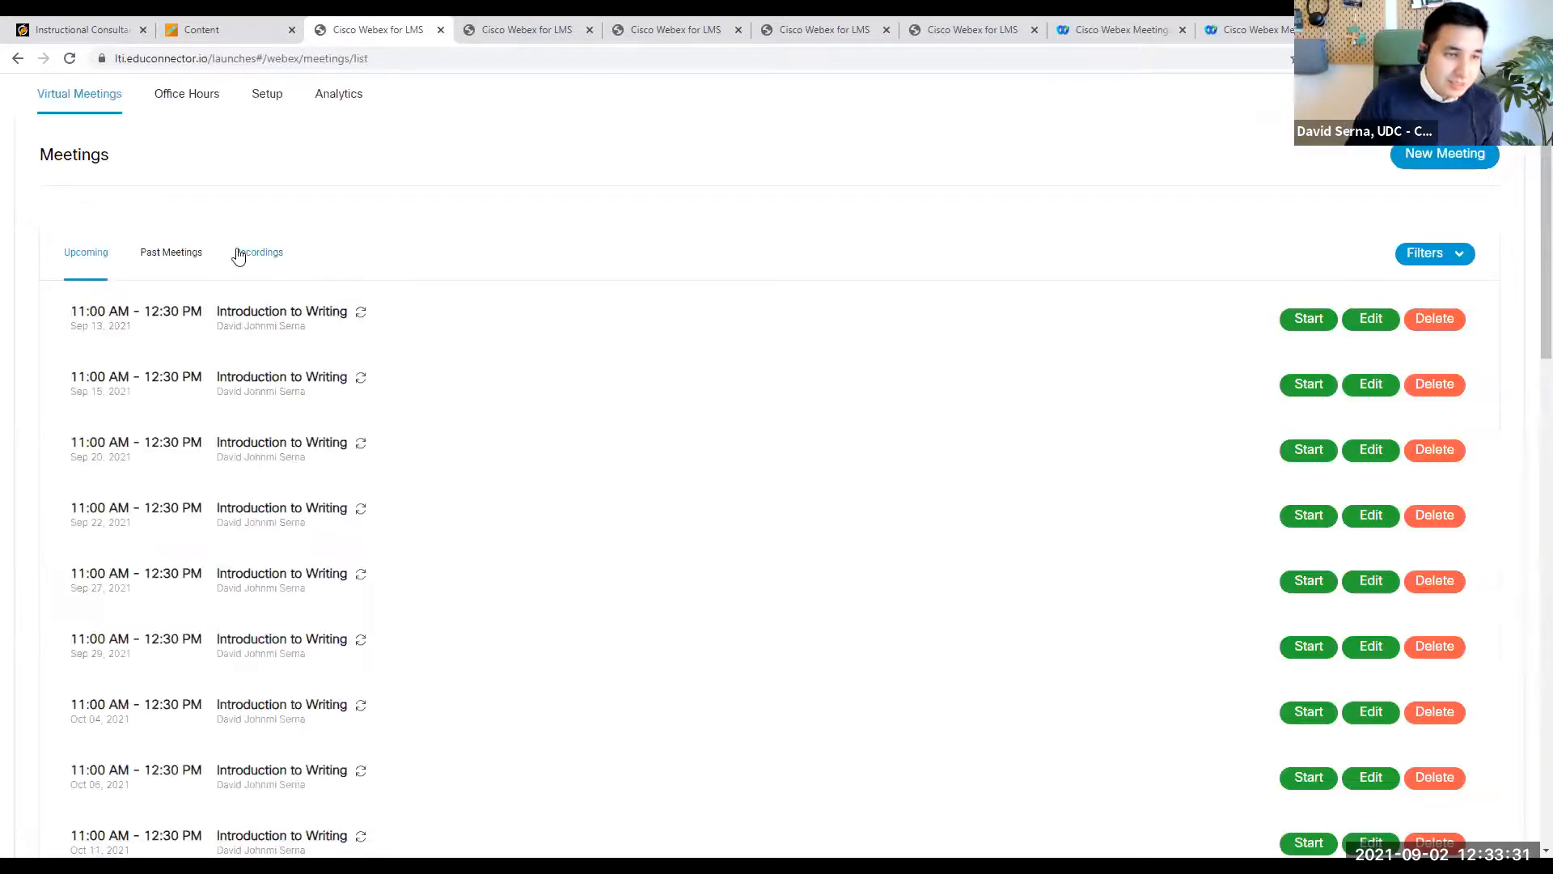
pyautogui.click(243, 260)
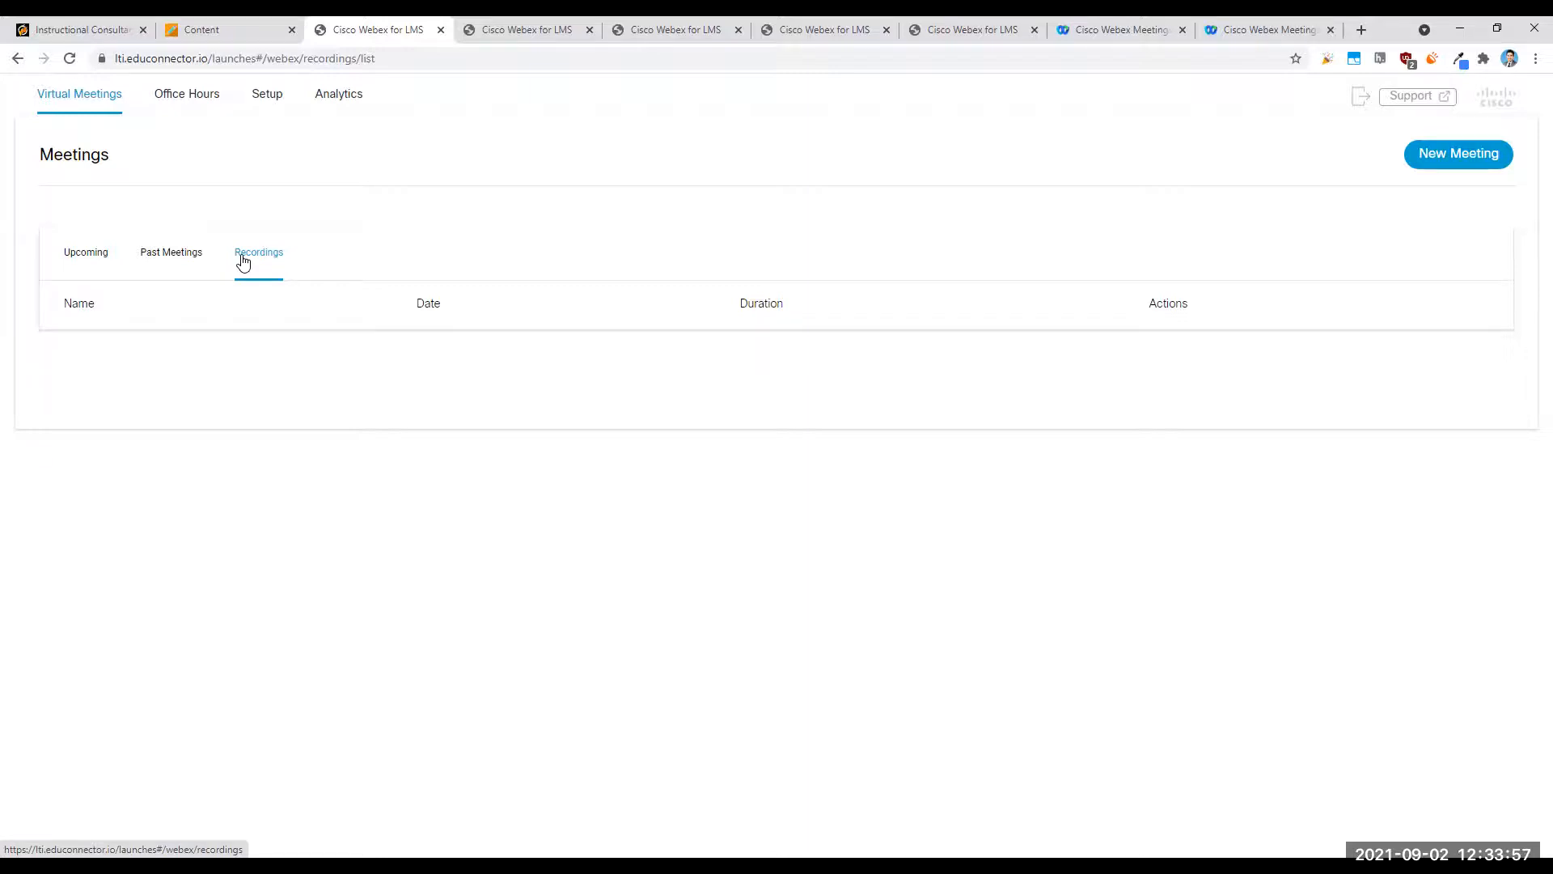
# - Start a student preview of the course and launch the Webex Classes link from it
pyautogui.click(235, 26)
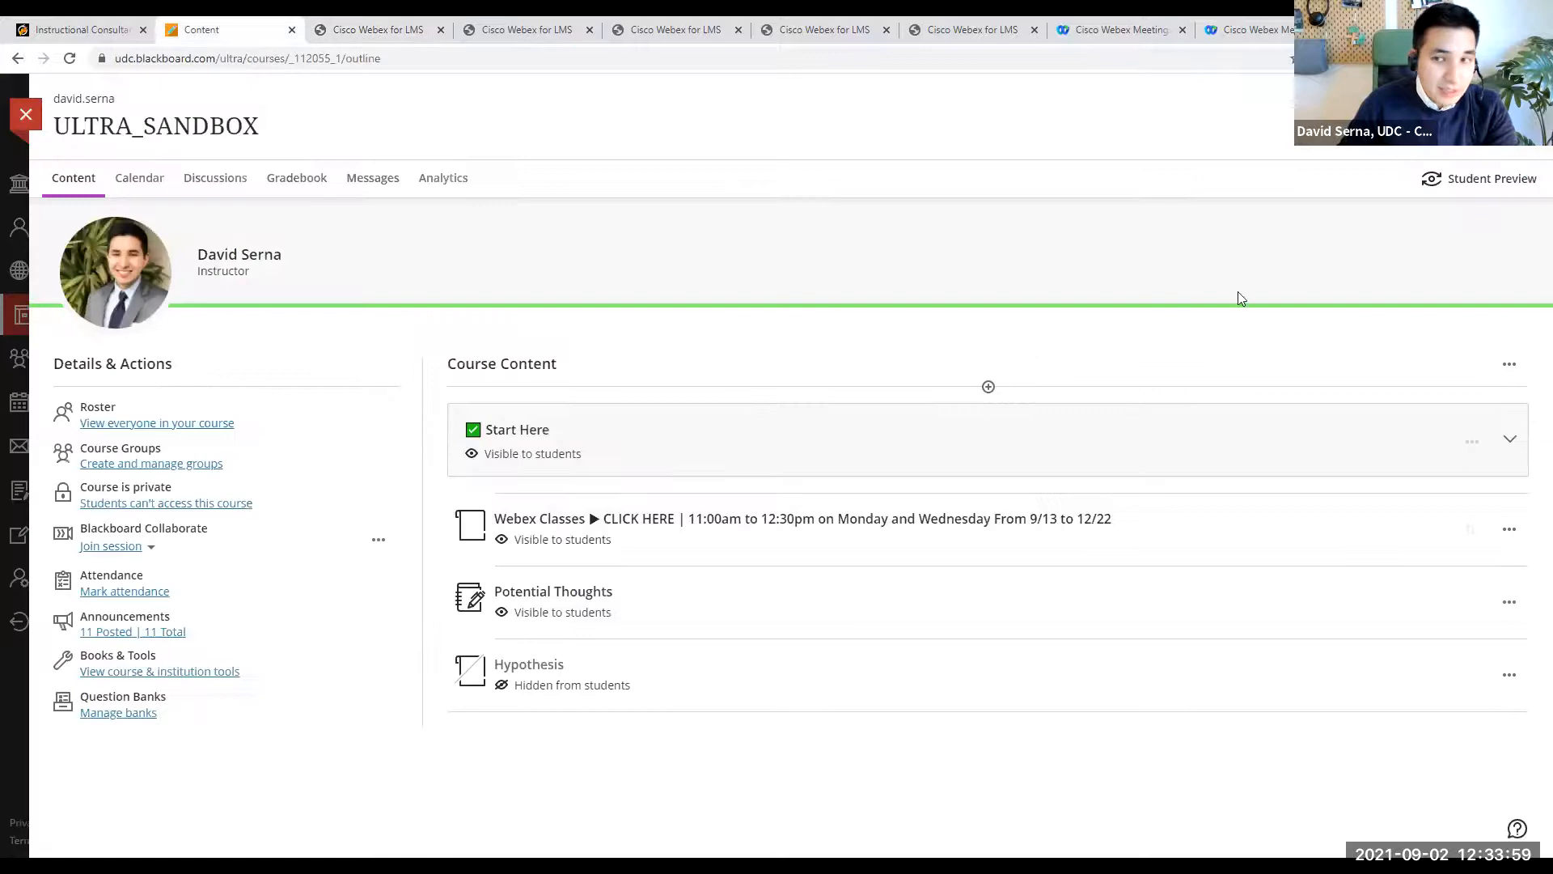
pyautogui.click(1493, 179)
pyautogui.click(910, 332)
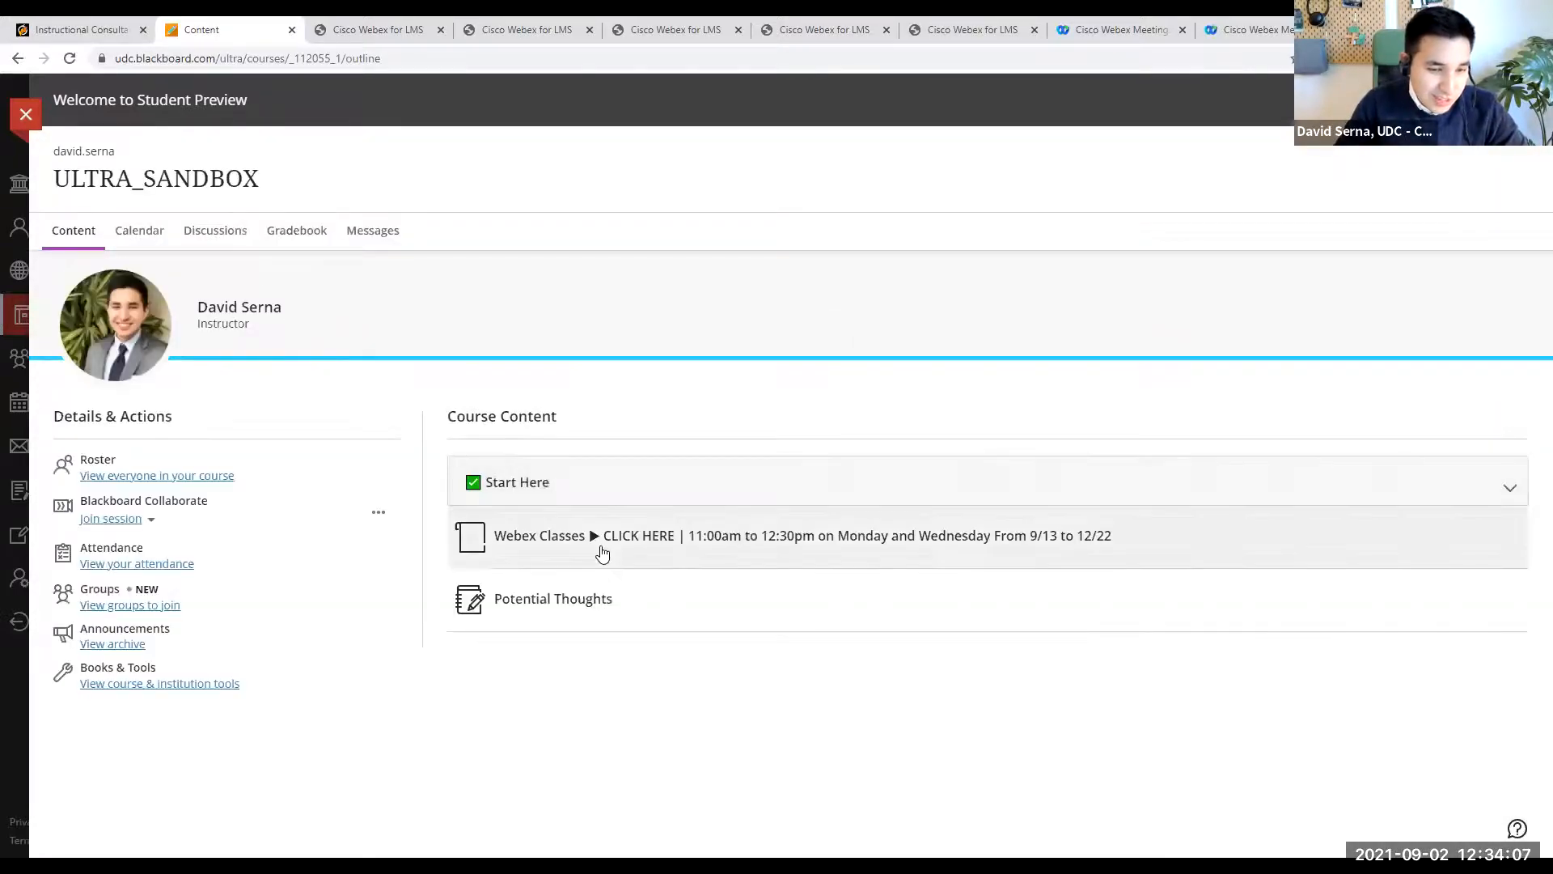
pyautogui.click(619, 537)
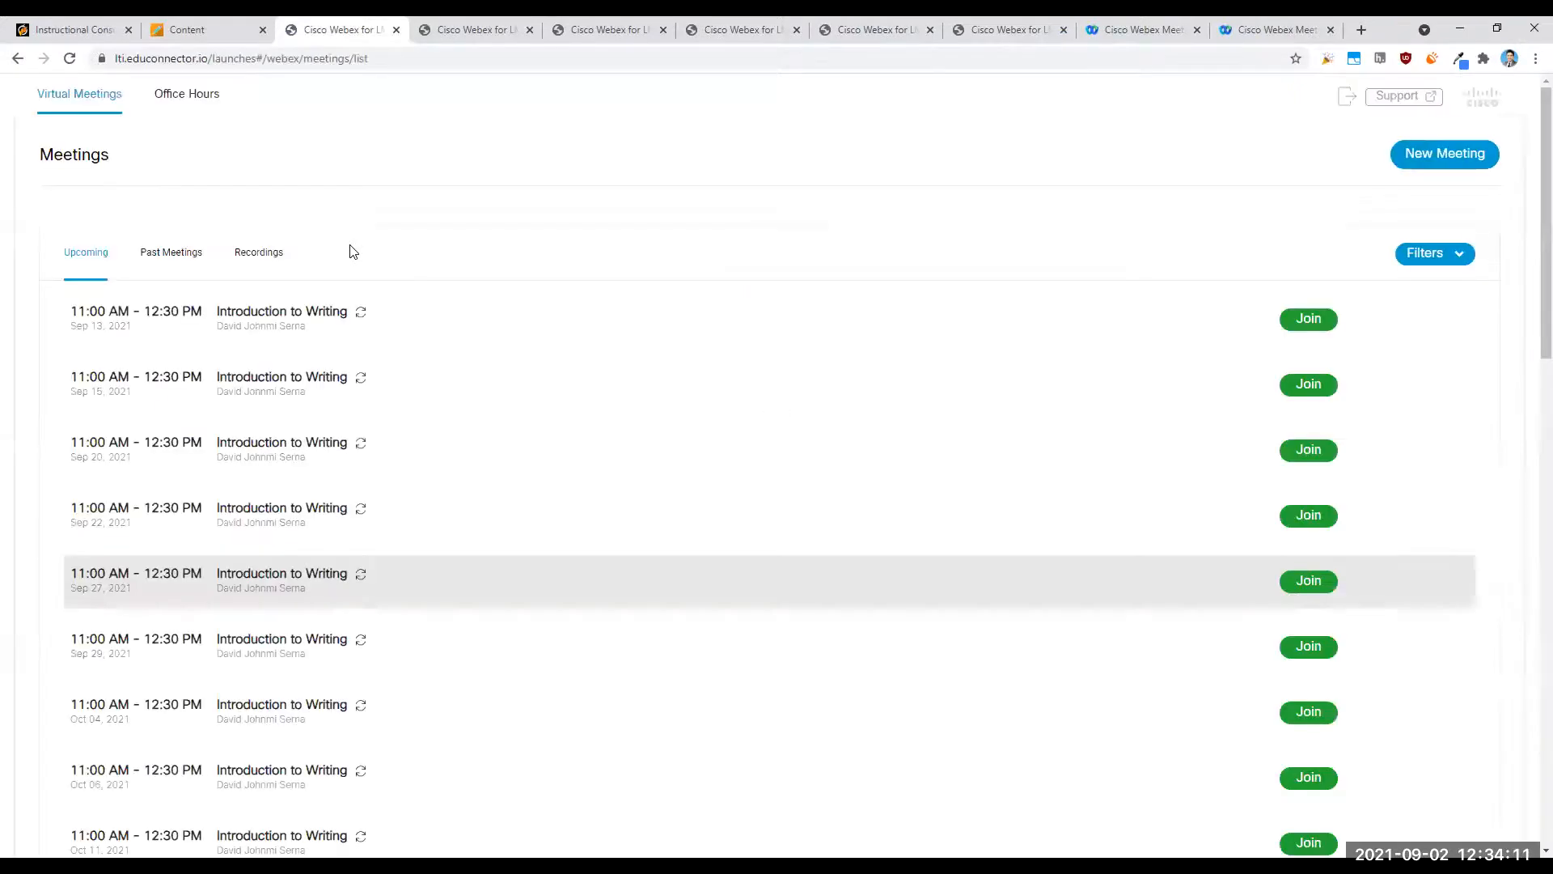
# - View the past meetings, recordings and office hours available to a student in Webex
pyautogui.click(159, 256)
pyautogui.click(249, 240)
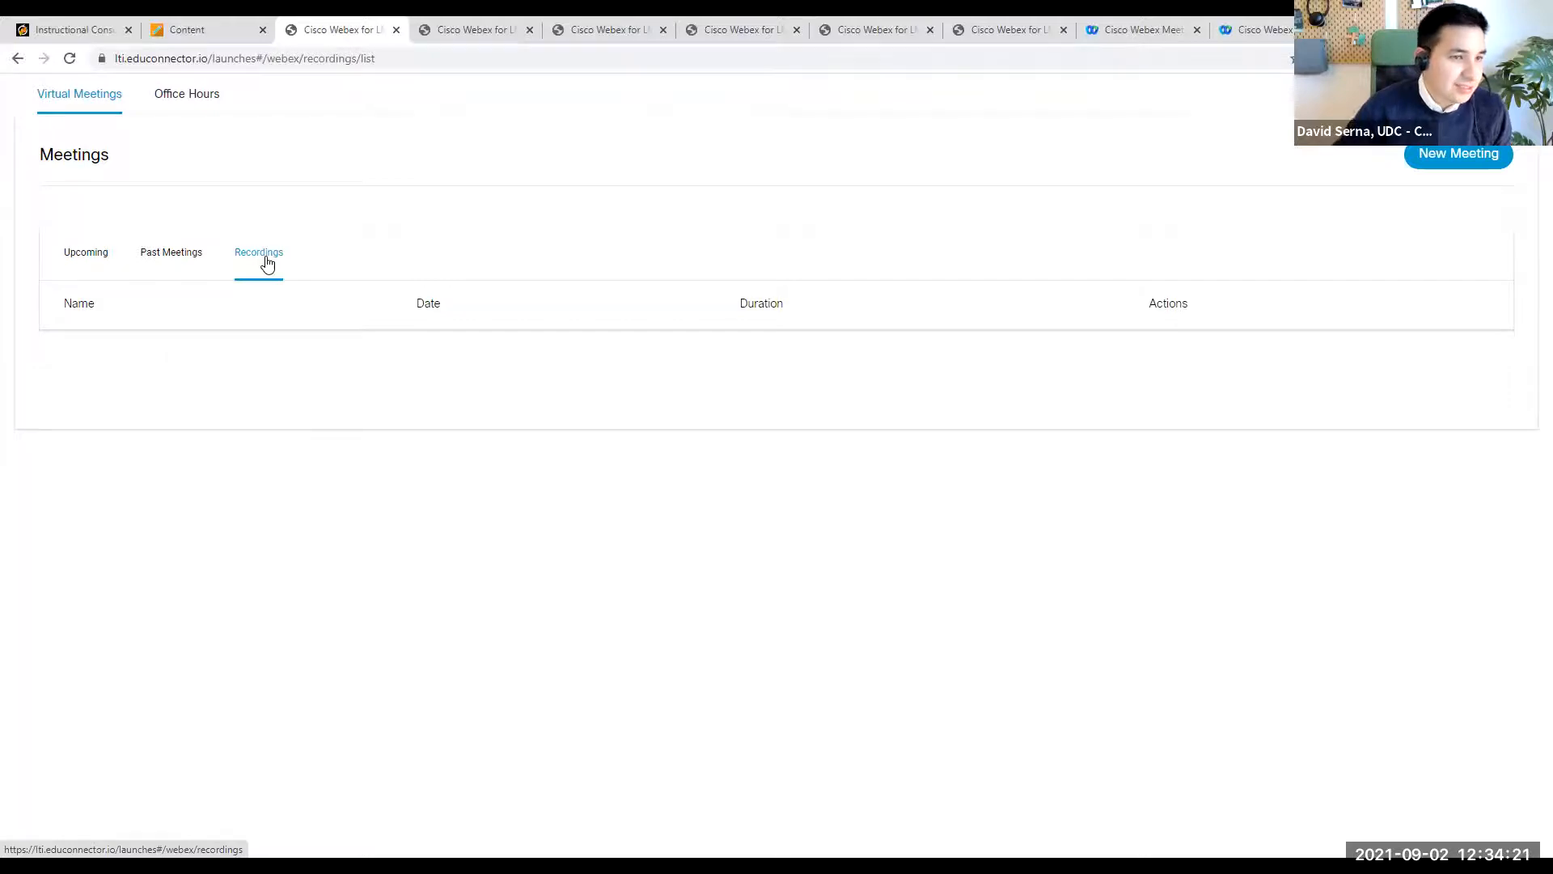
pyautogui.click(204, 109)
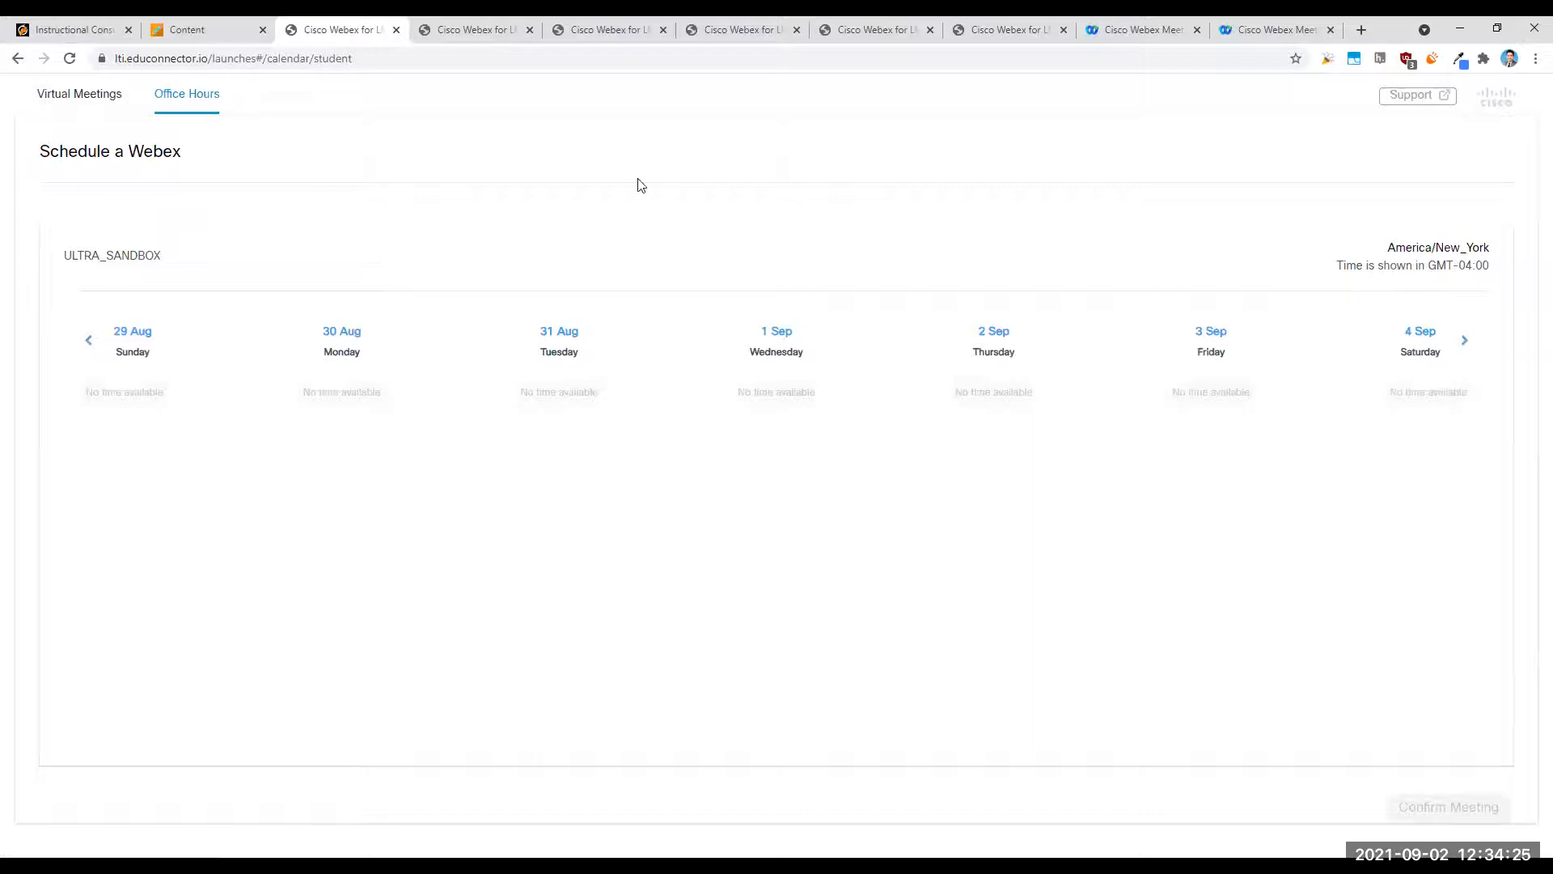
# - Return to the Blackboard course and end the student preview
pyautogui.click(234, 31)
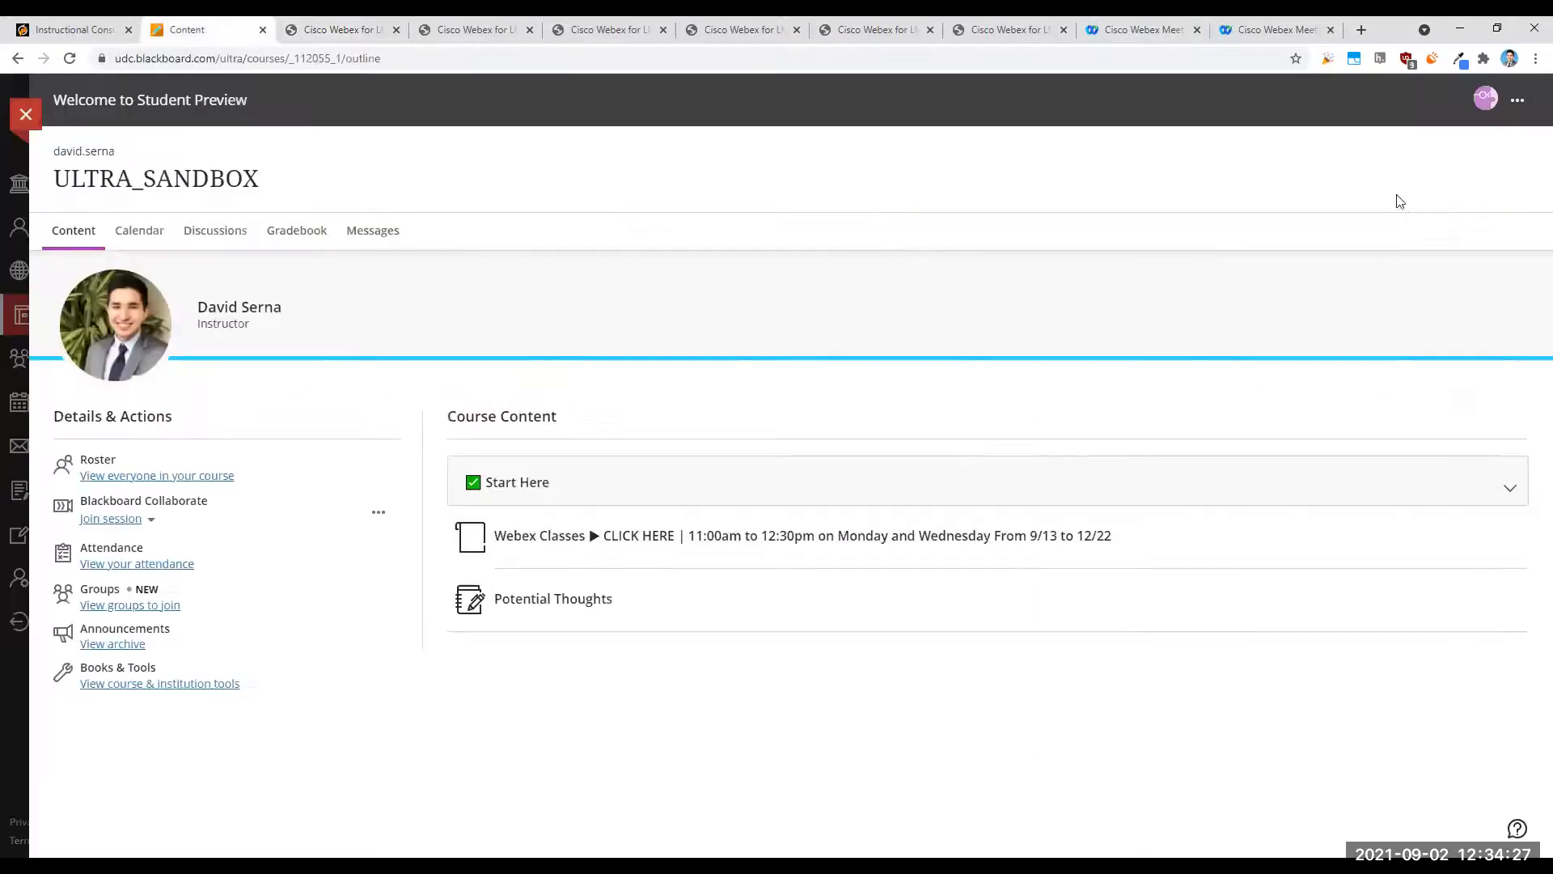
pyautogui.click(1518, 100)
pyautogui.click(1457, 198)
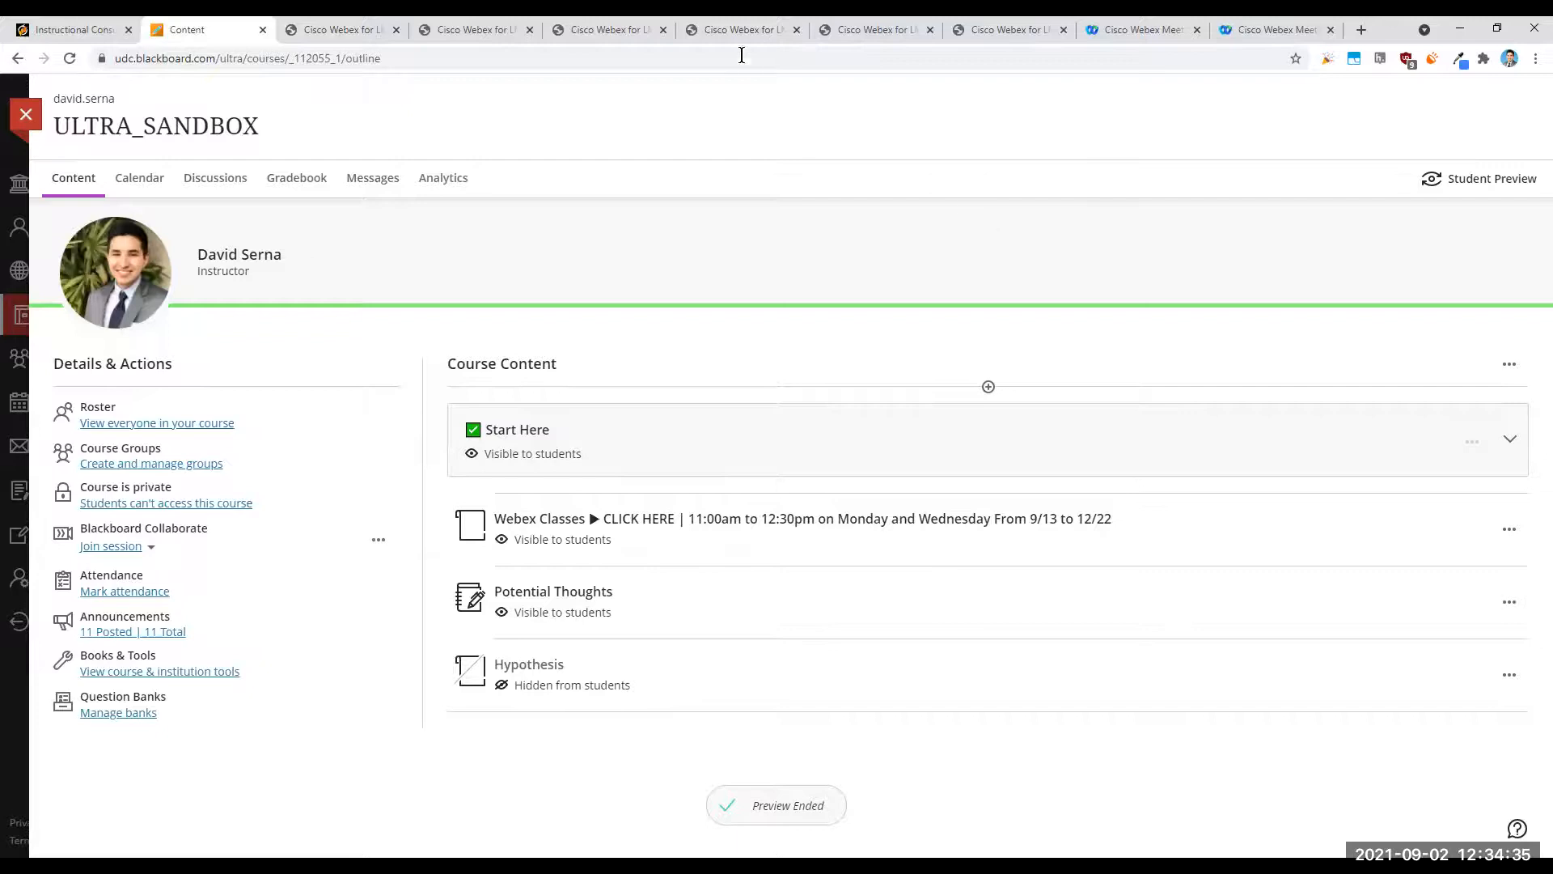
# - Switch to the Mentimeter presentation showing the Next Steps, Q&A slide
pyautogui.click(820, 78)
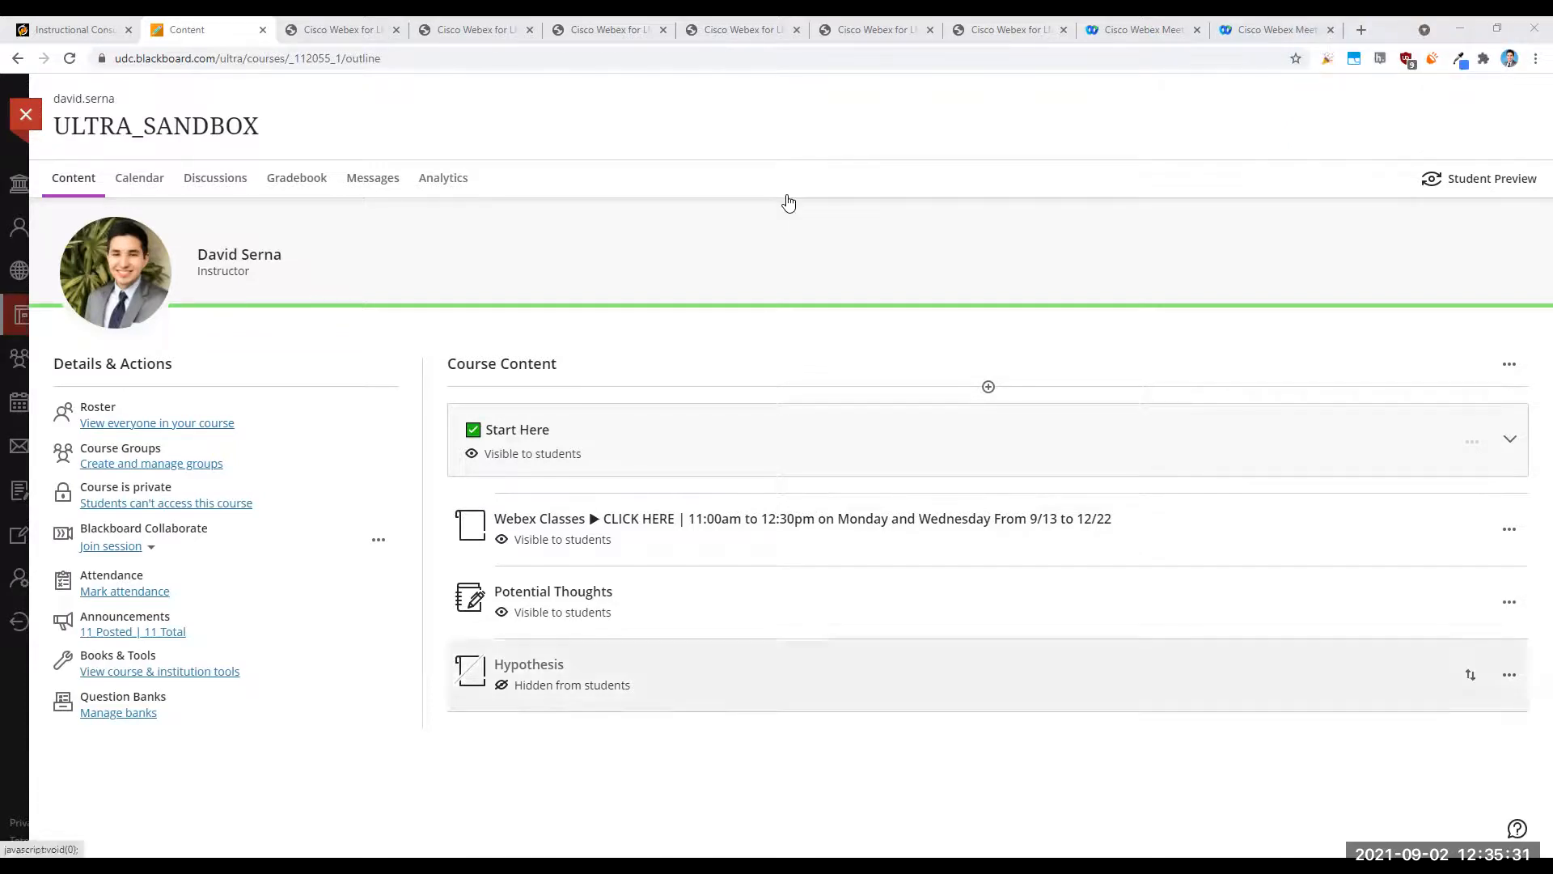
pyautogui.hotkey('alt', 'Tab')
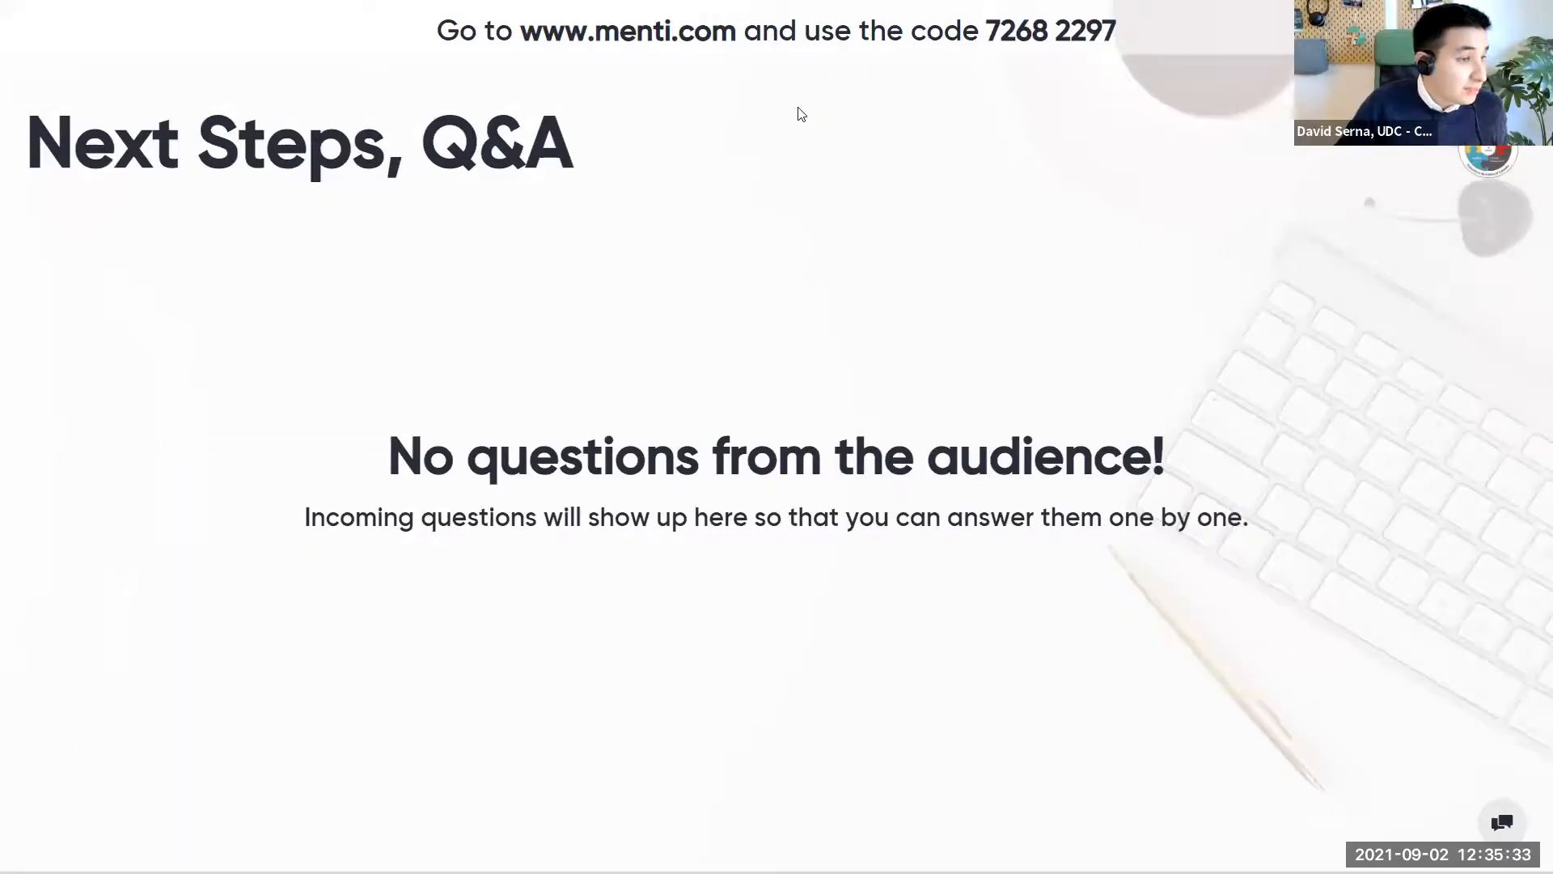
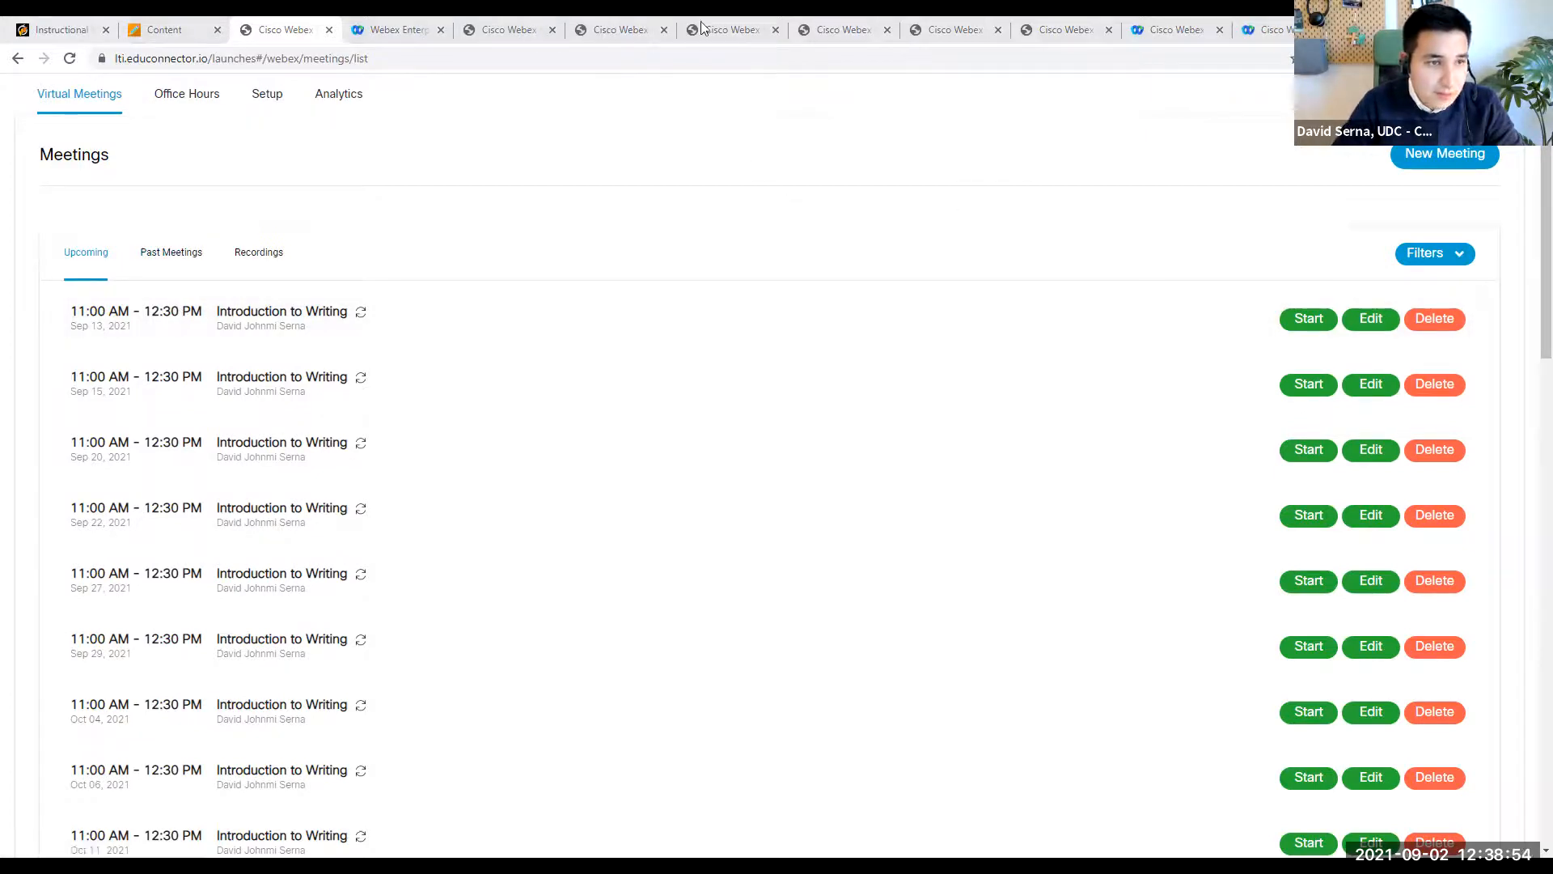
# - Apply the course feature setup with Virtual Meetings and Office Hours enabled and Classroom Collaboration disabled
pyautogui.click(271, 94)
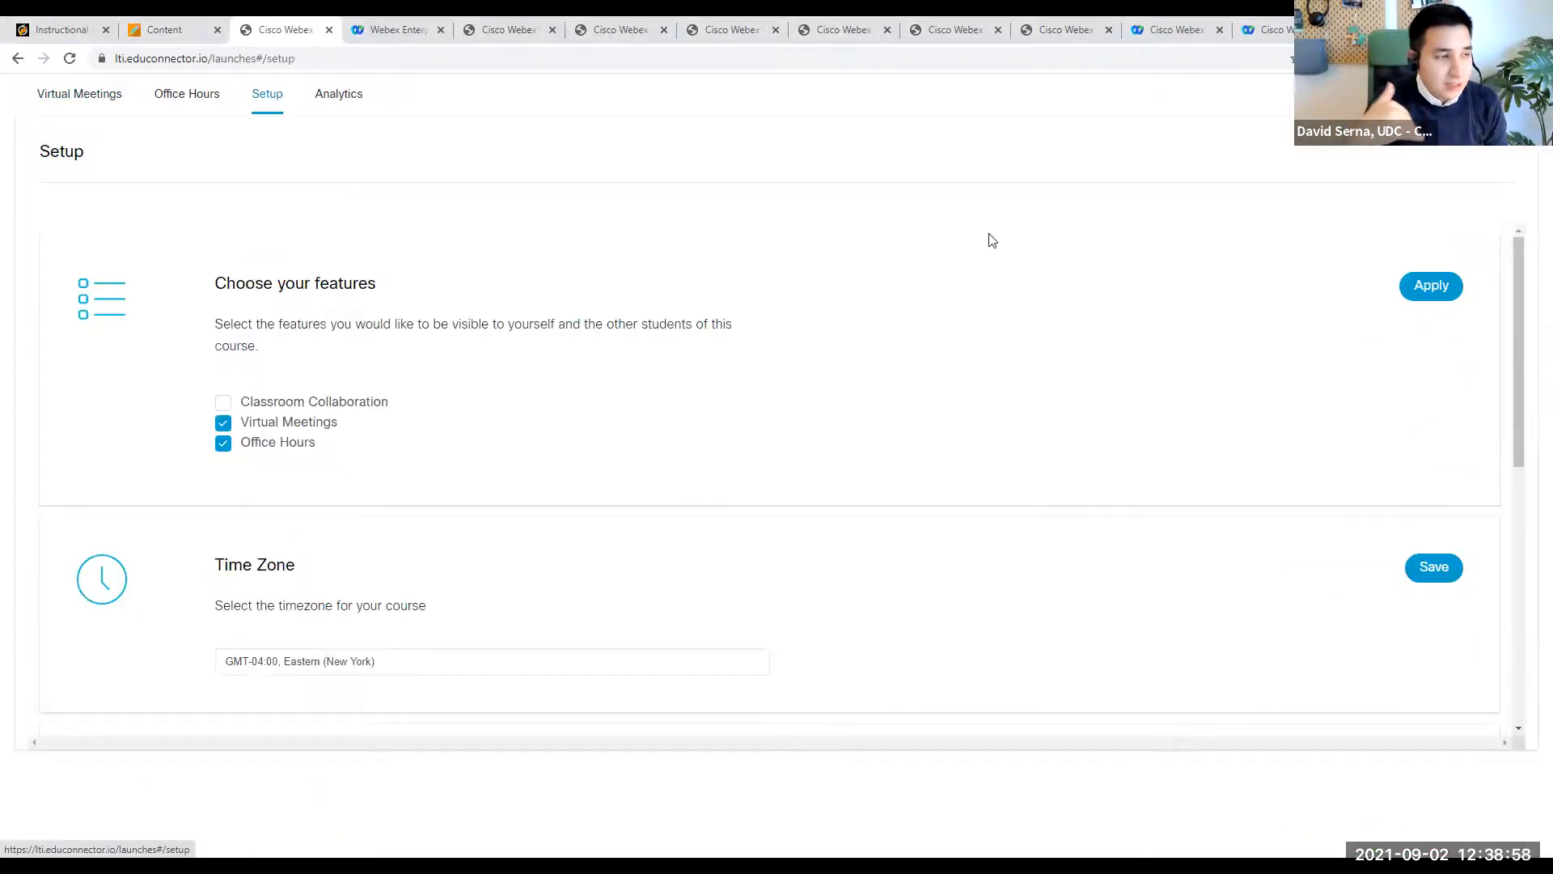
pyautogui.click(223, 402)
pyautogui.scroll(-1, 215, 321)
pyautogui.scroll(1, 225, 328)
pyautogui.scroll(-1, 231, 385)
pyautogui.scroll(1, 226, 324)
pyautogui.scroll(-1, 225, 325)
pyautogui.click(222, 321)
pyautogui.scroll(1, 1268, 331)
pyautogui.click(1430, 286)
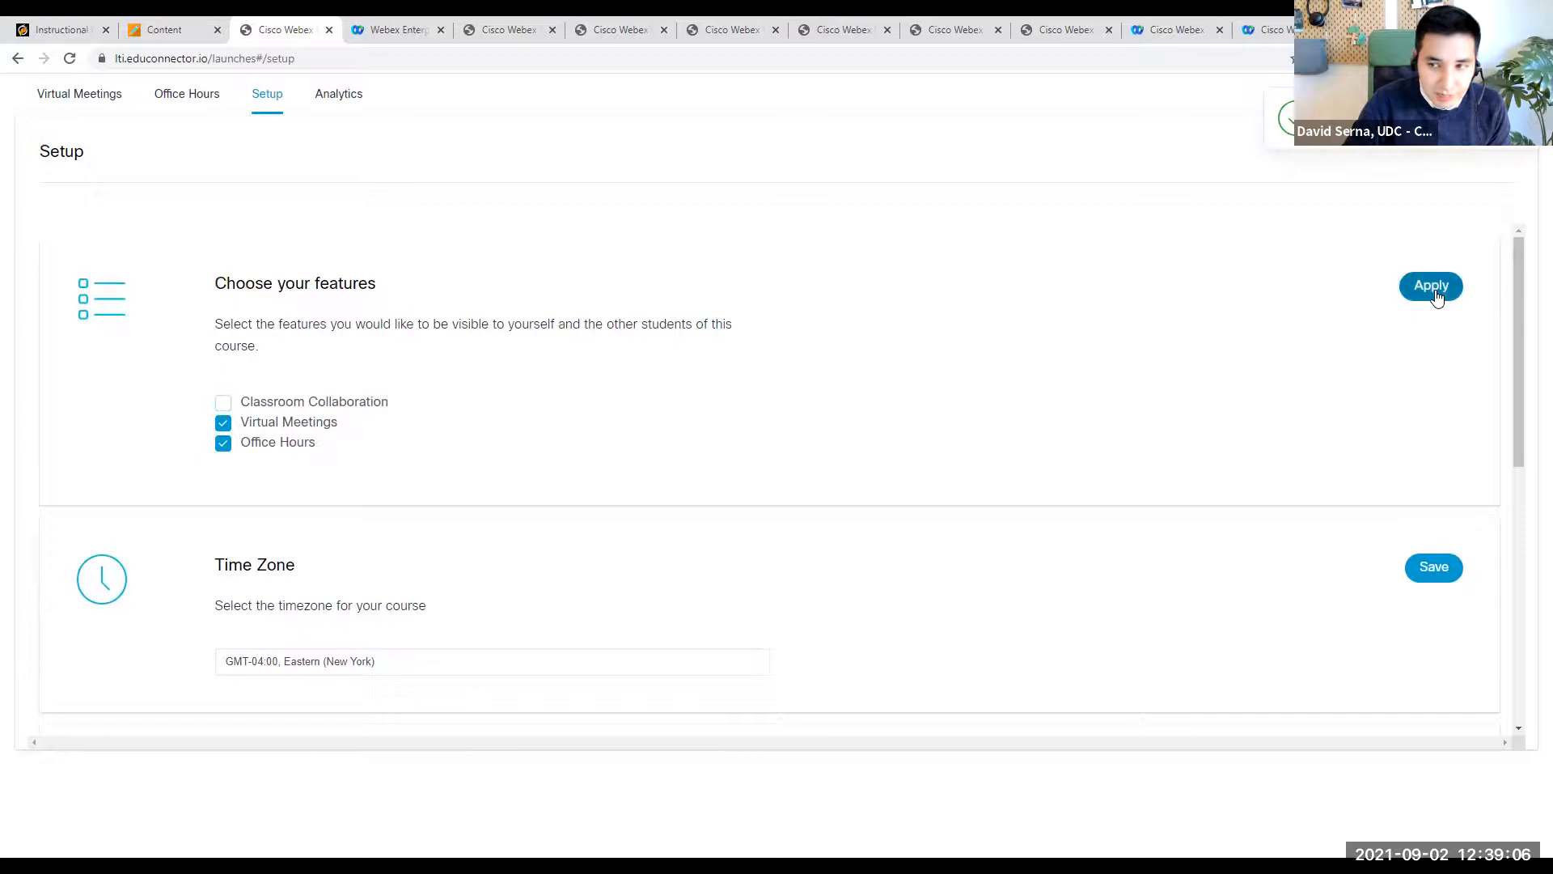
# - Clear the Wednesday 8:00, 8:30 and 9:00 slots from the office hours availability
pyautogui.click(101, 111)
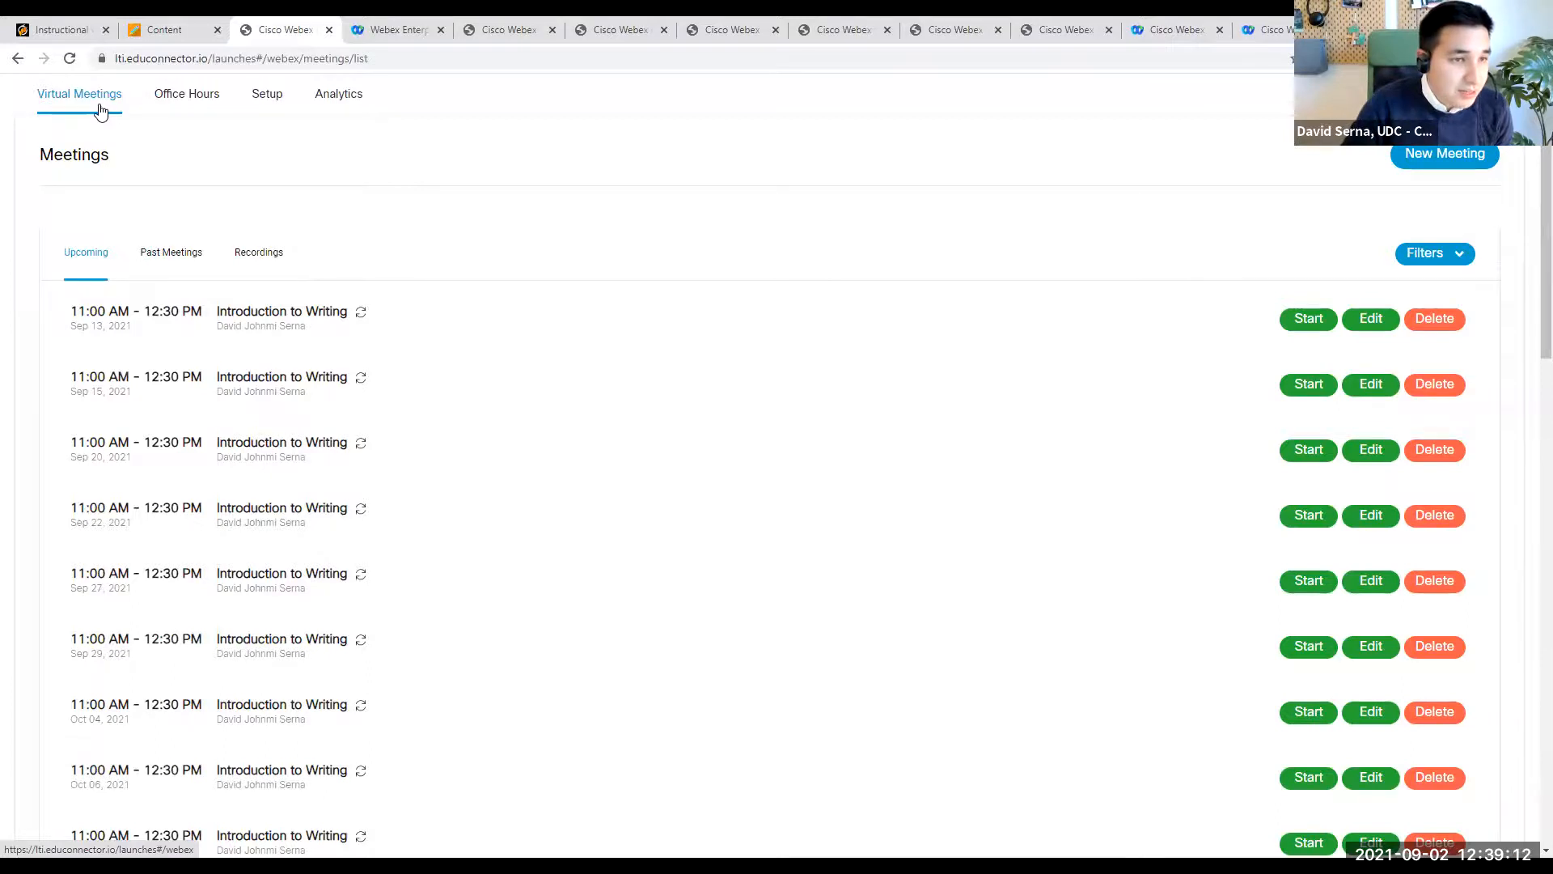
pyautogui.click(197, 95)
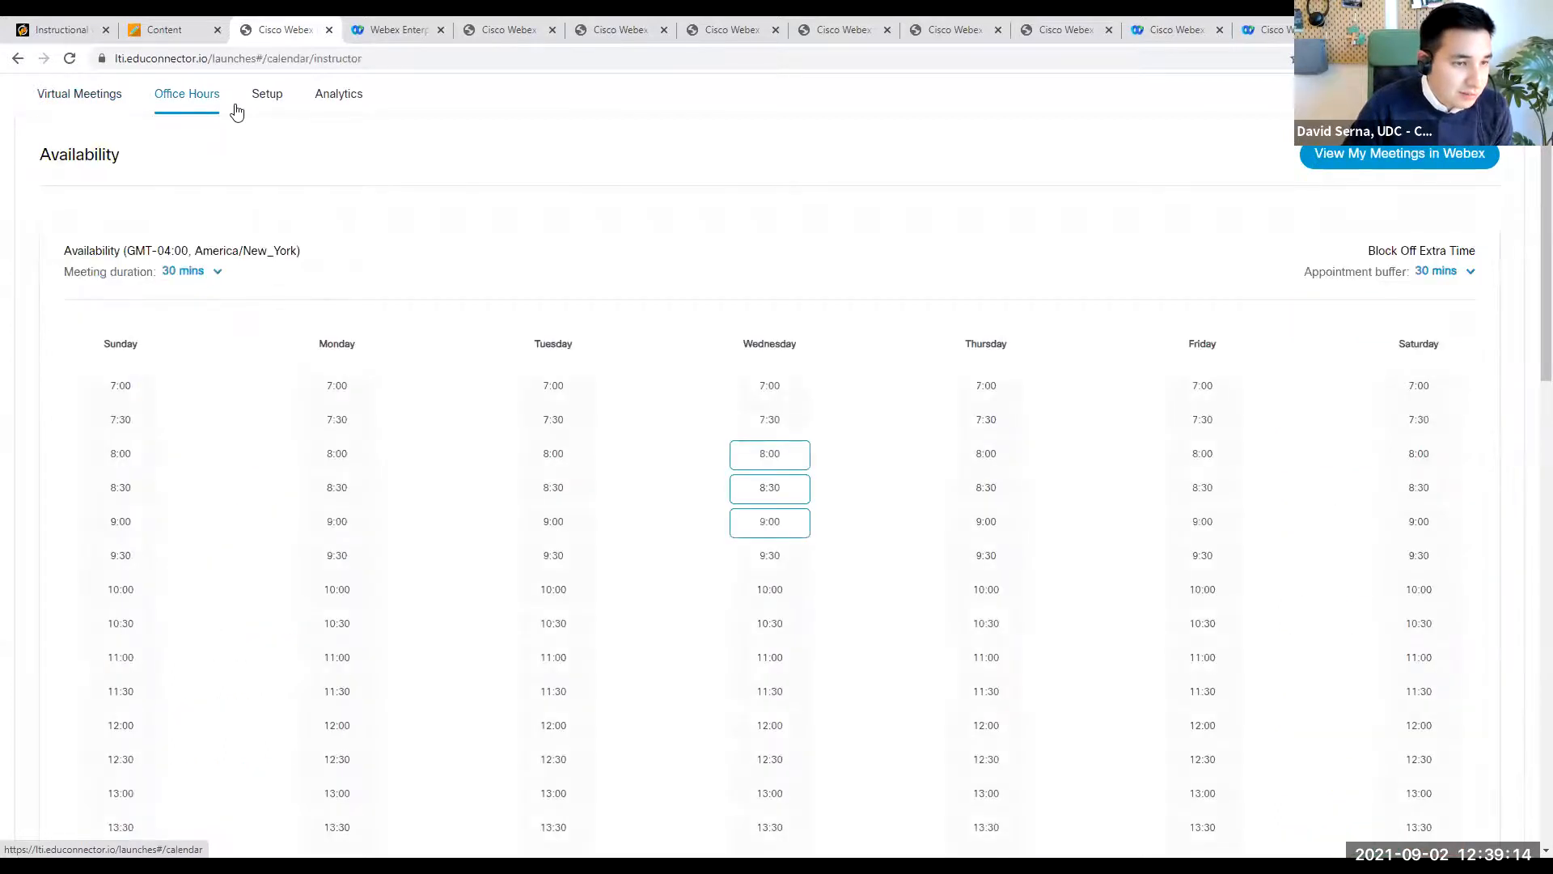
pyautogui.click(752, 463)
pyautogui.click(754, 495)
pyautogui.click(759, 519)
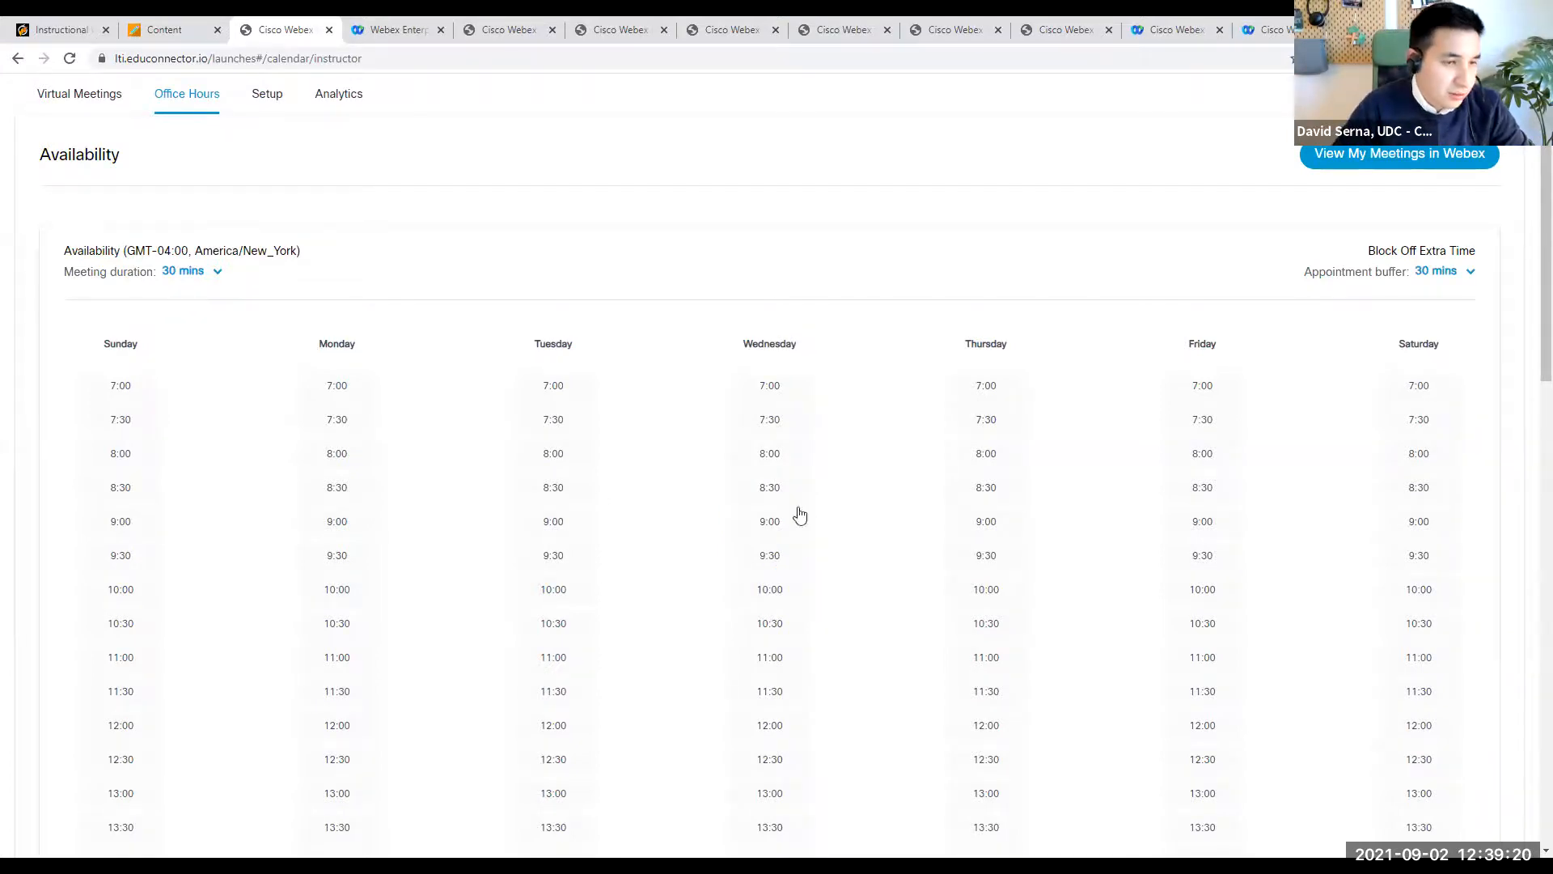
# - Set the office hours meeting duration to 15 mins increments
pyautogui.click(216, 271)
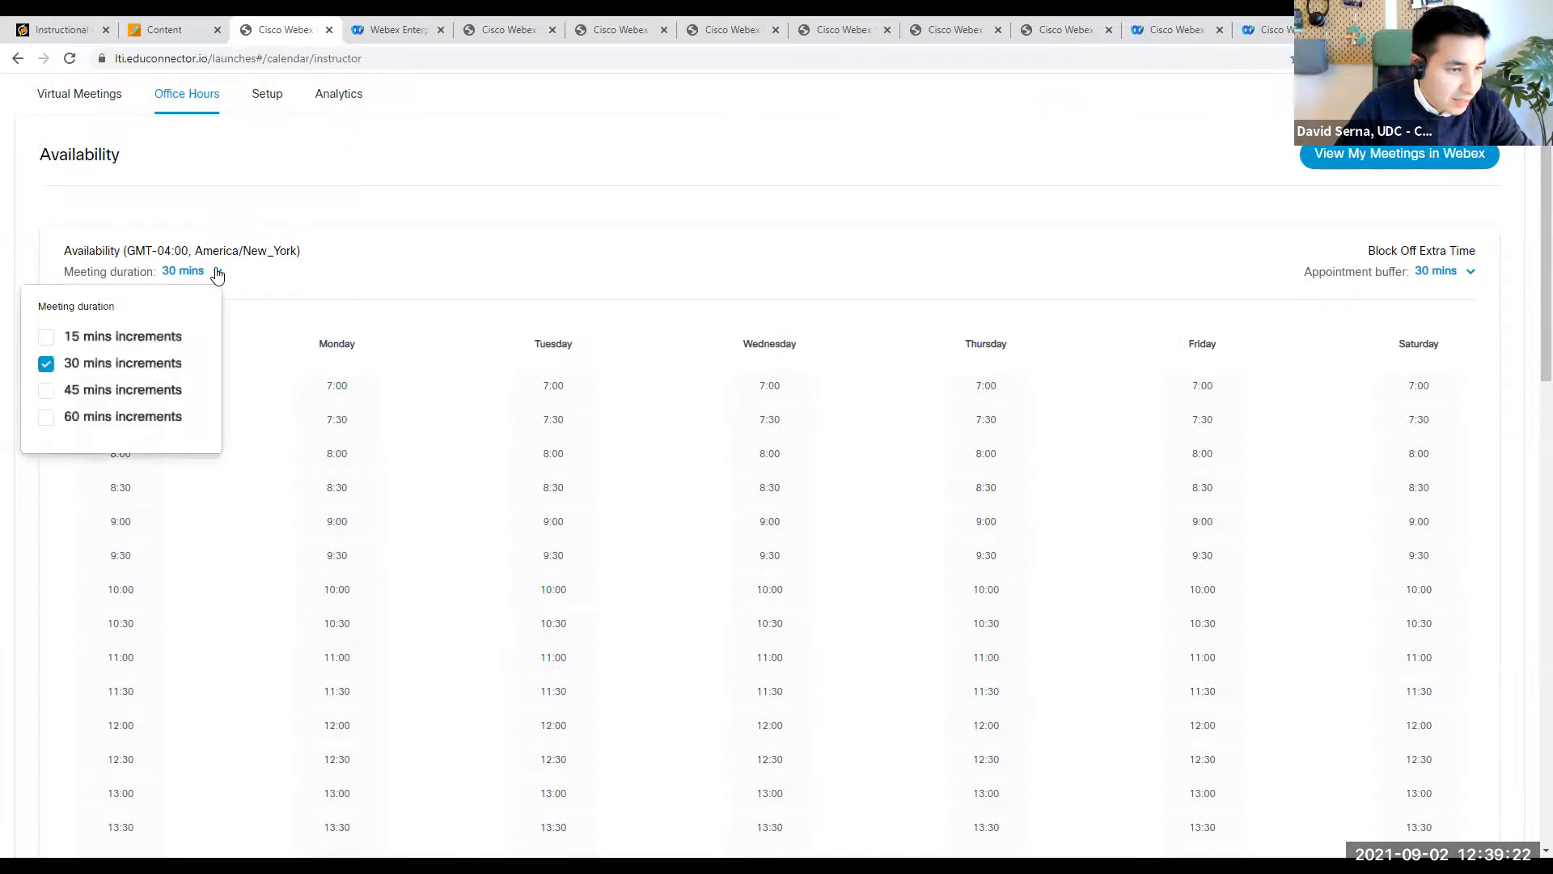
pyautogui.click(46, 336)
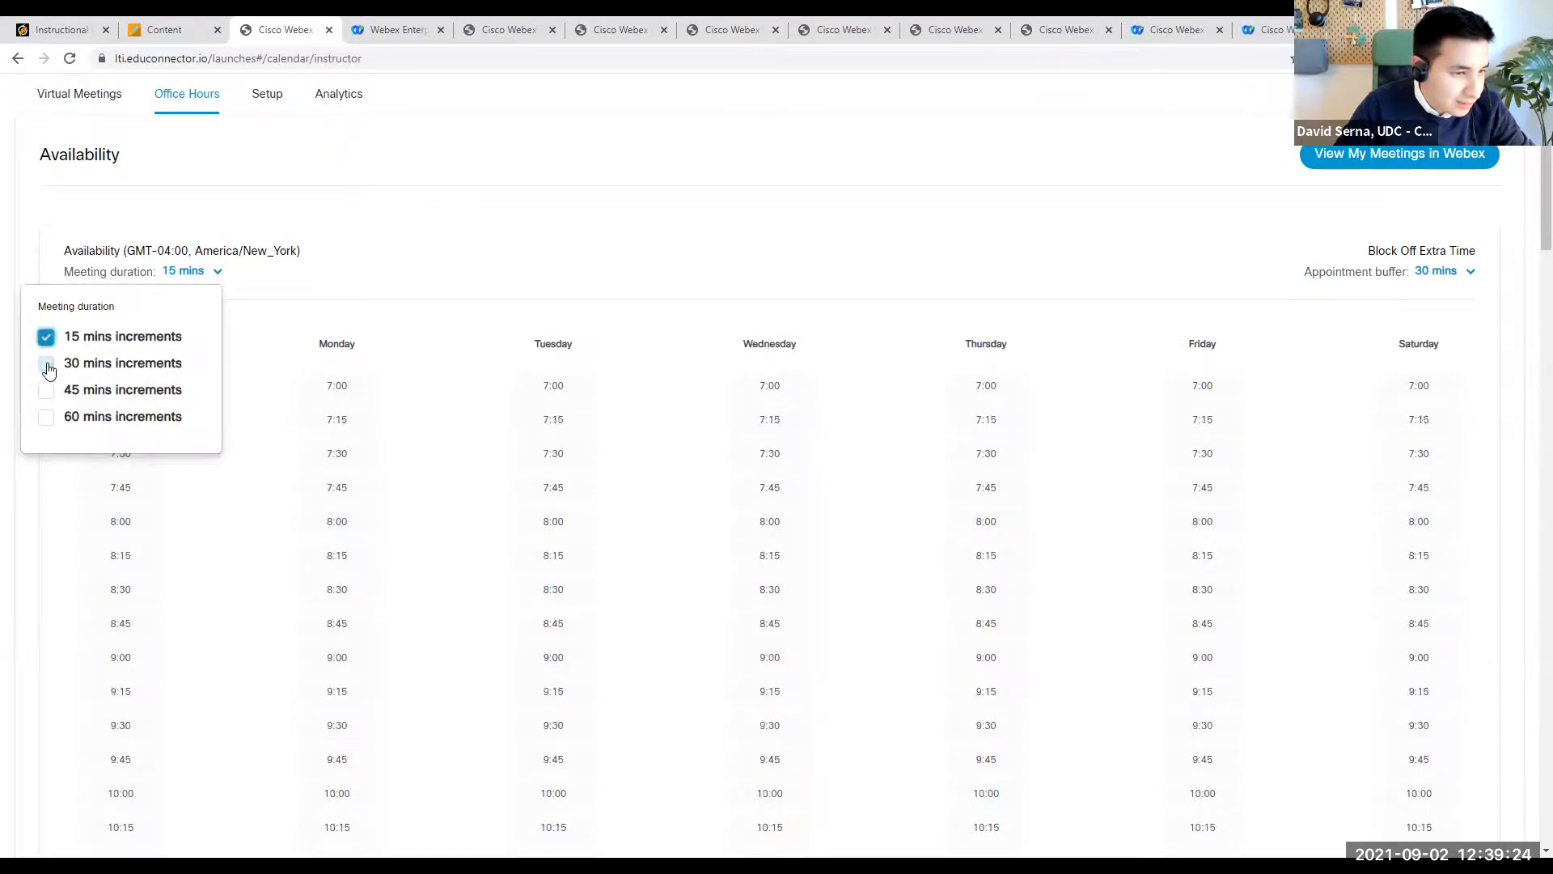
pyautogui.click(353, 312)
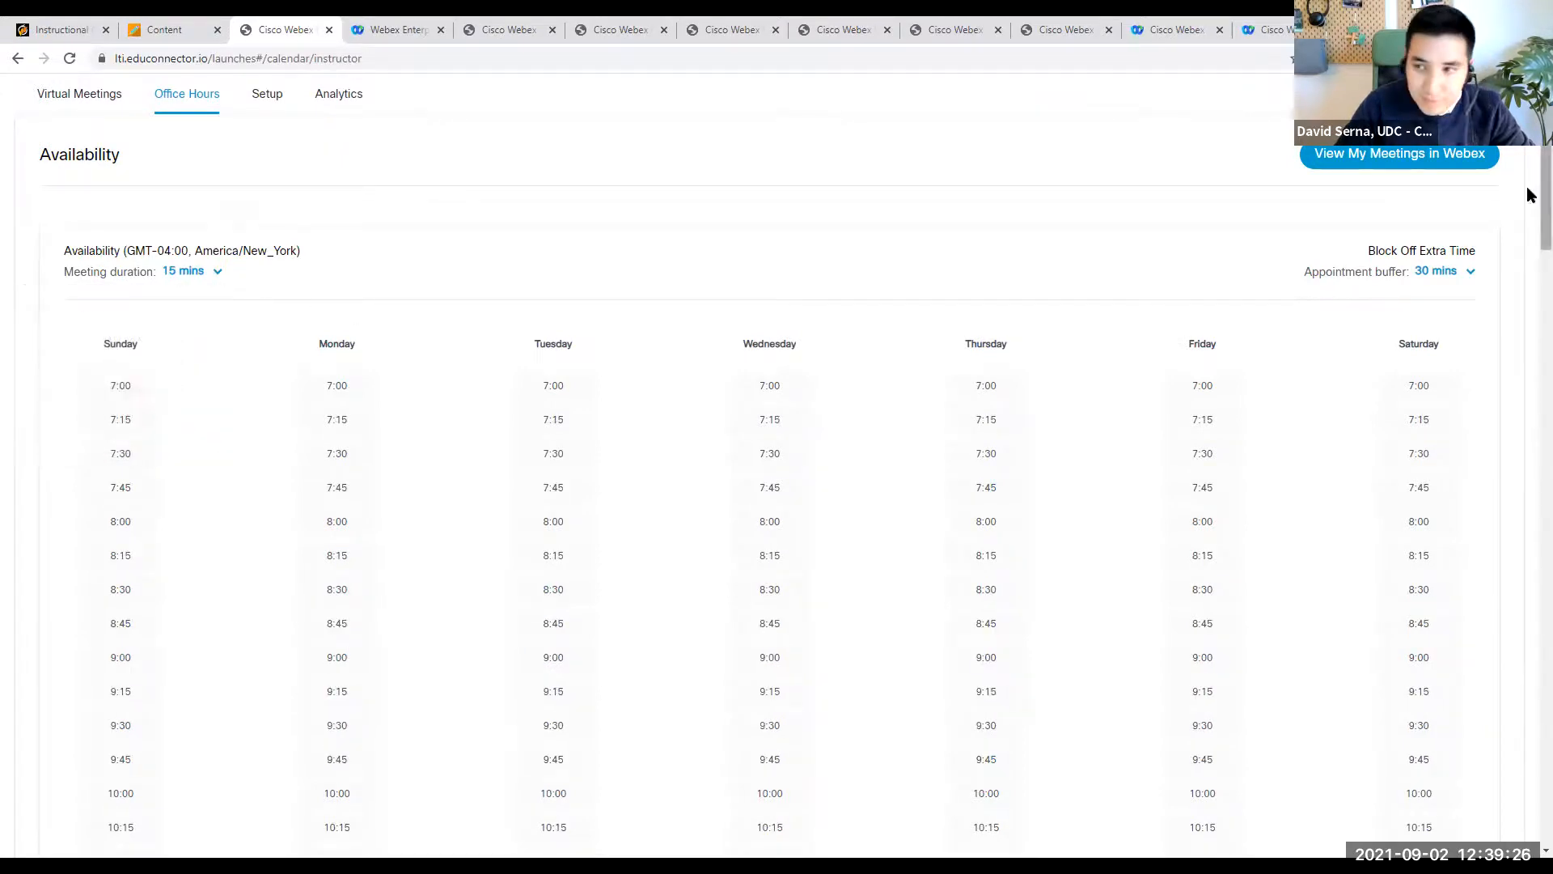
# - Set the office hours appointment buffer to 15 mins before and after
pyautogui.scroll(-1, 1496, 238)
pyautogui.scroll(-1, 1463, 197)
pyautogui.scroll(1, 1473, 205)
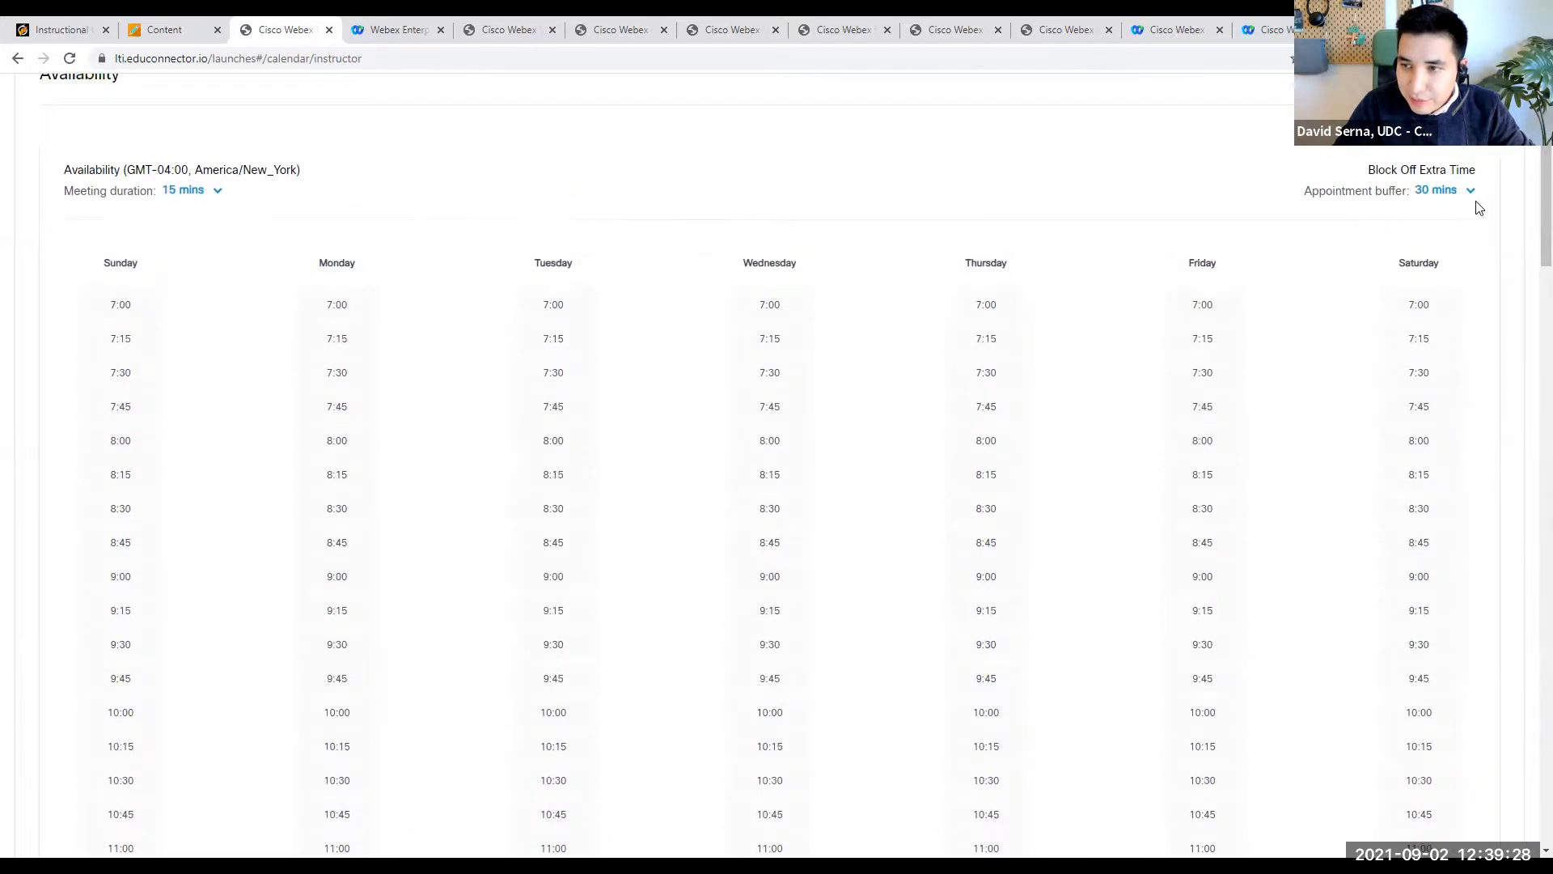
pyautogui.scroll(1, 1463, 194)
pyautogui.click(1463, 271)
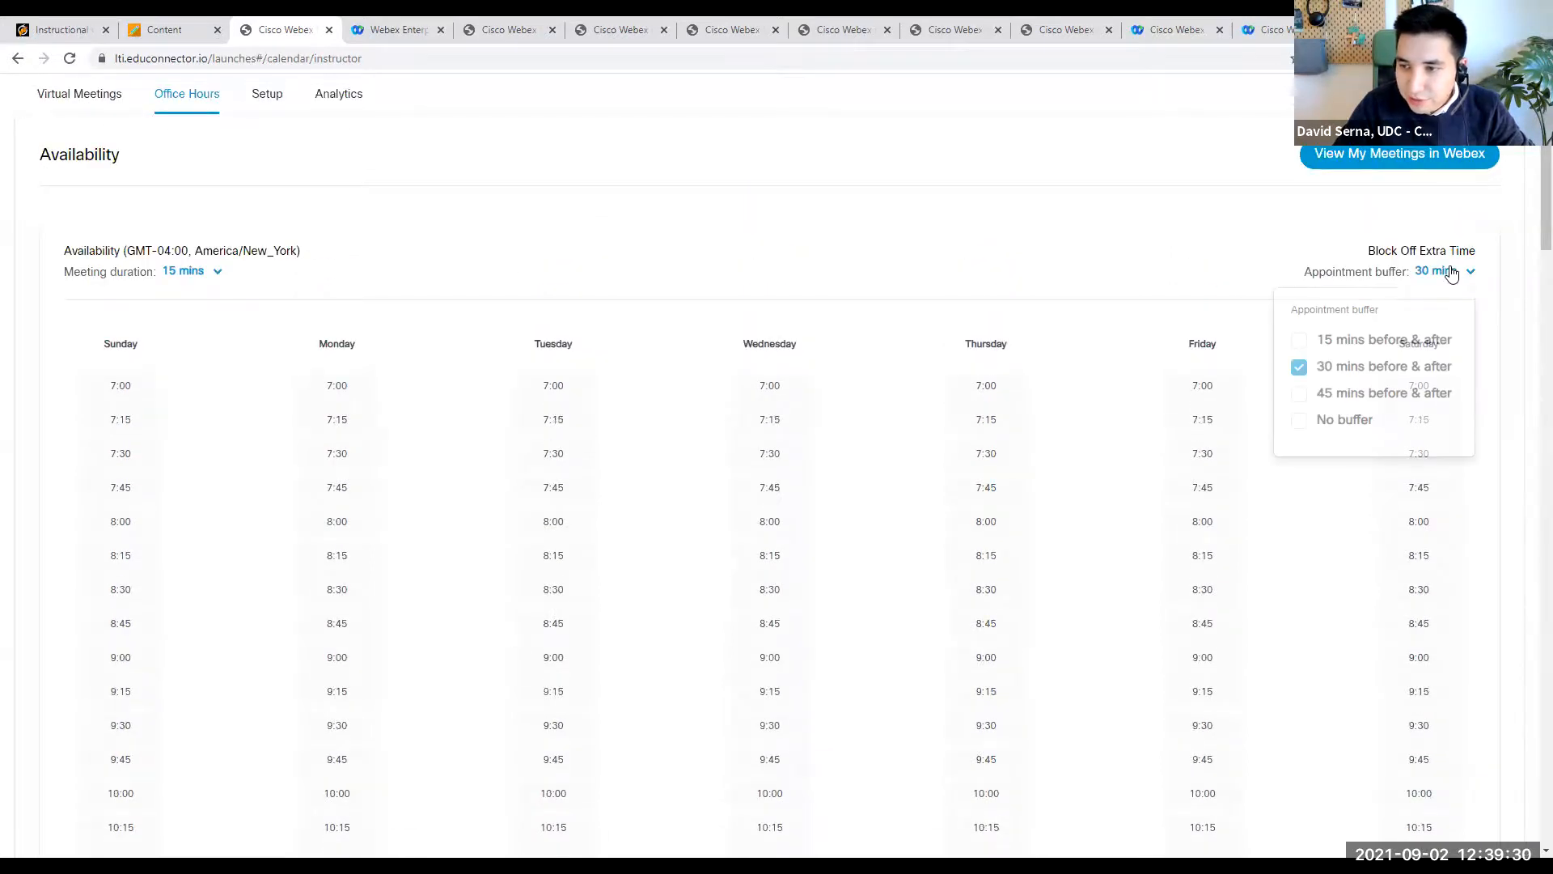
pyautogui.click(1300, 341)
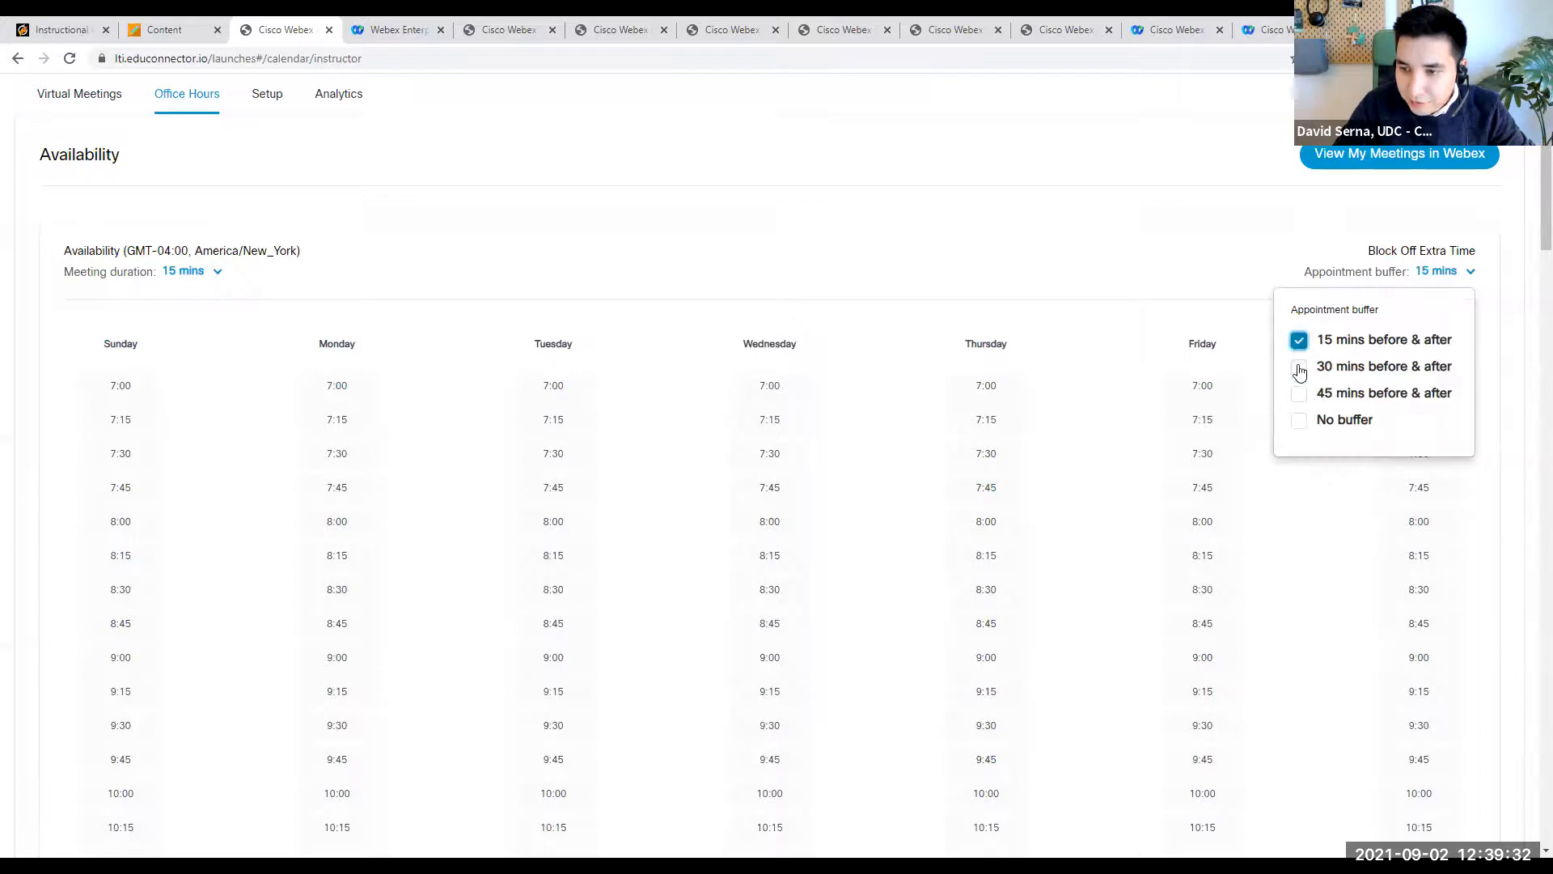
pyautogui.click(1163, 246)
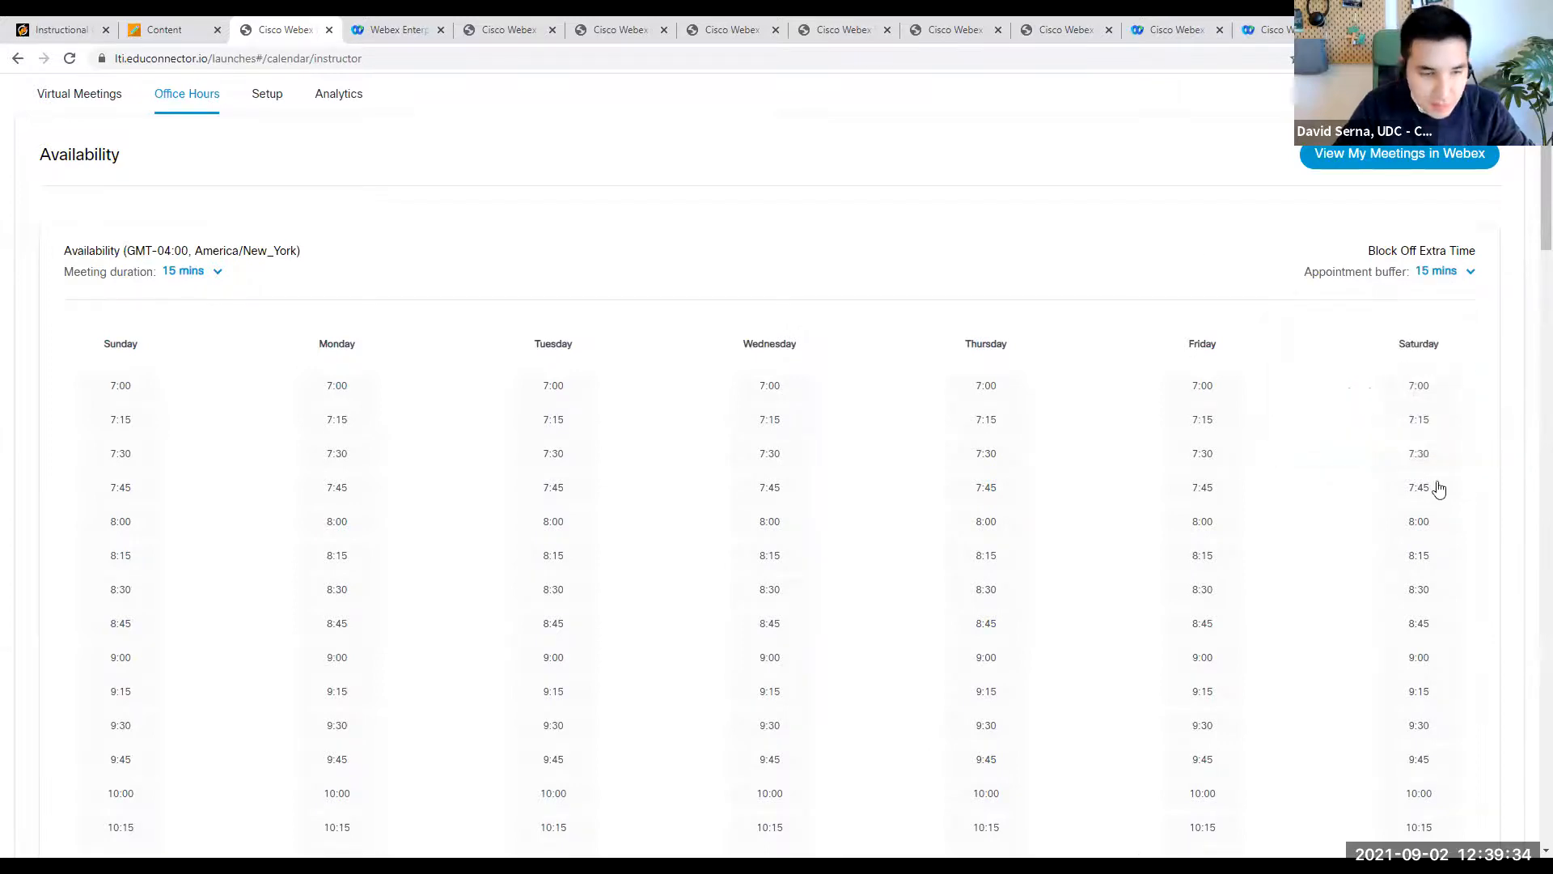
# - Make the Monday 9:00, 9:15 and 9:30 slots available for office hours
pyautogui.scroll(-2, 424, 704)
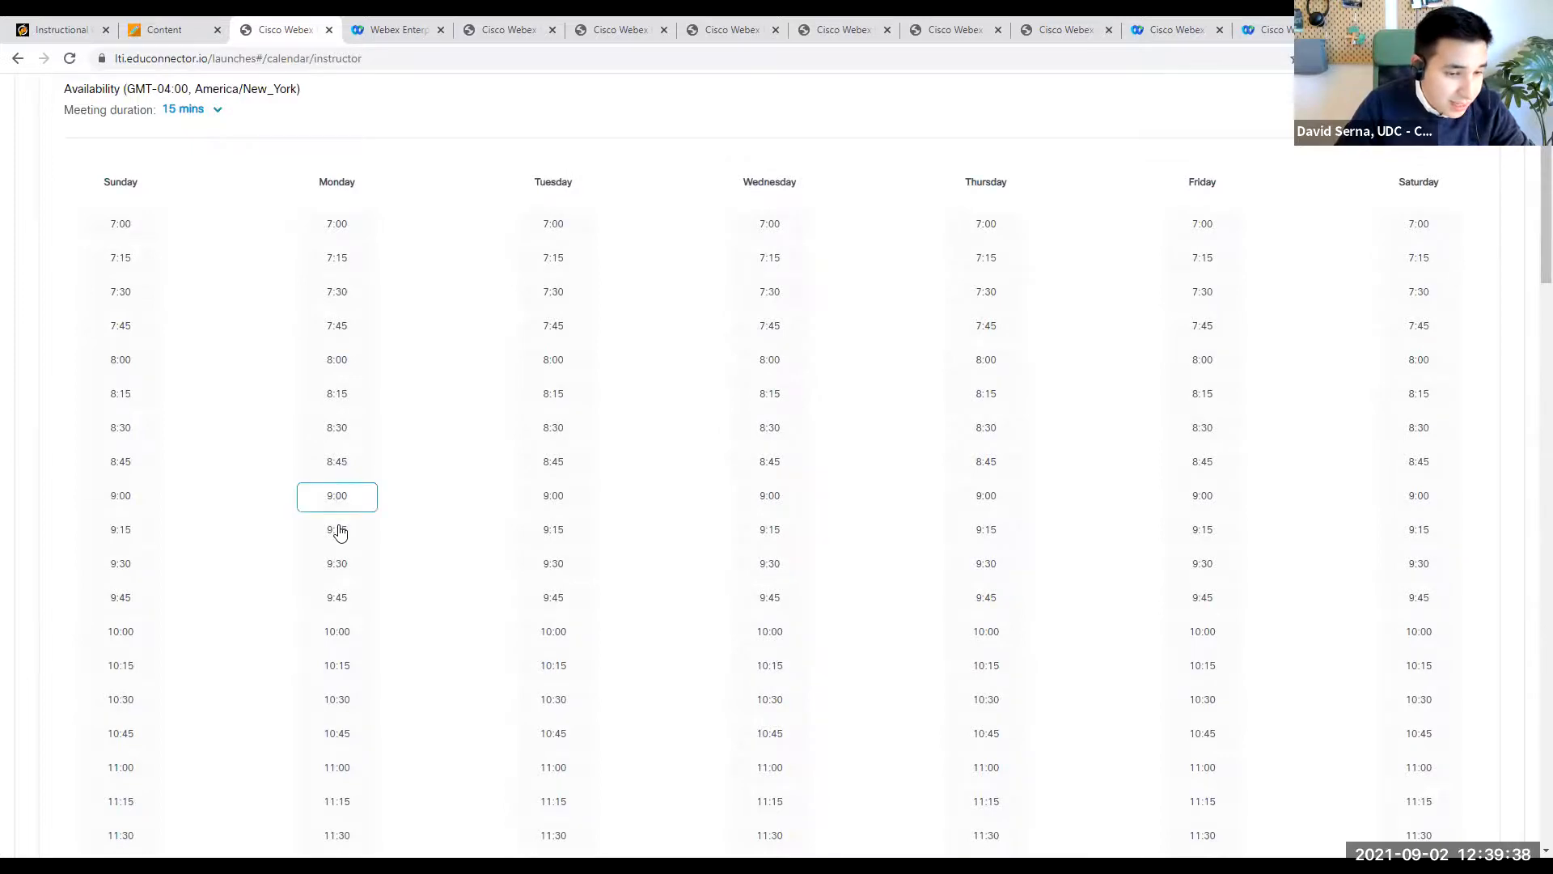
pyautogui.scroll(1, 338, 530)
pyautogui.scroll(1, 346, 624)
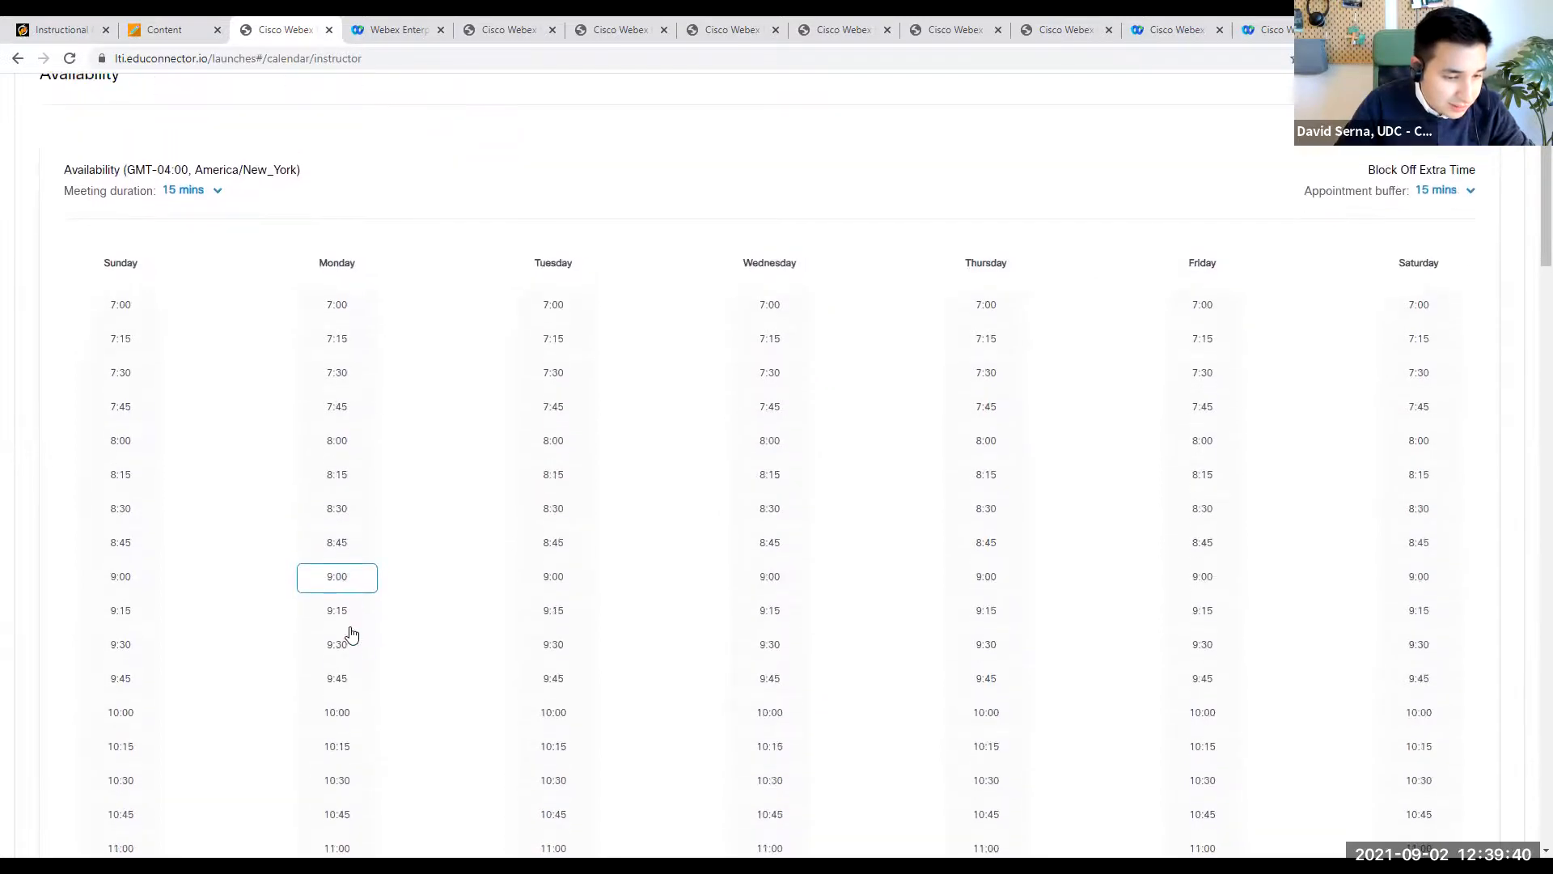
pyautogui.scroll(-3, 353, 672)
pyautogui.click(356, 456)
pyautogui.click(358, 483)
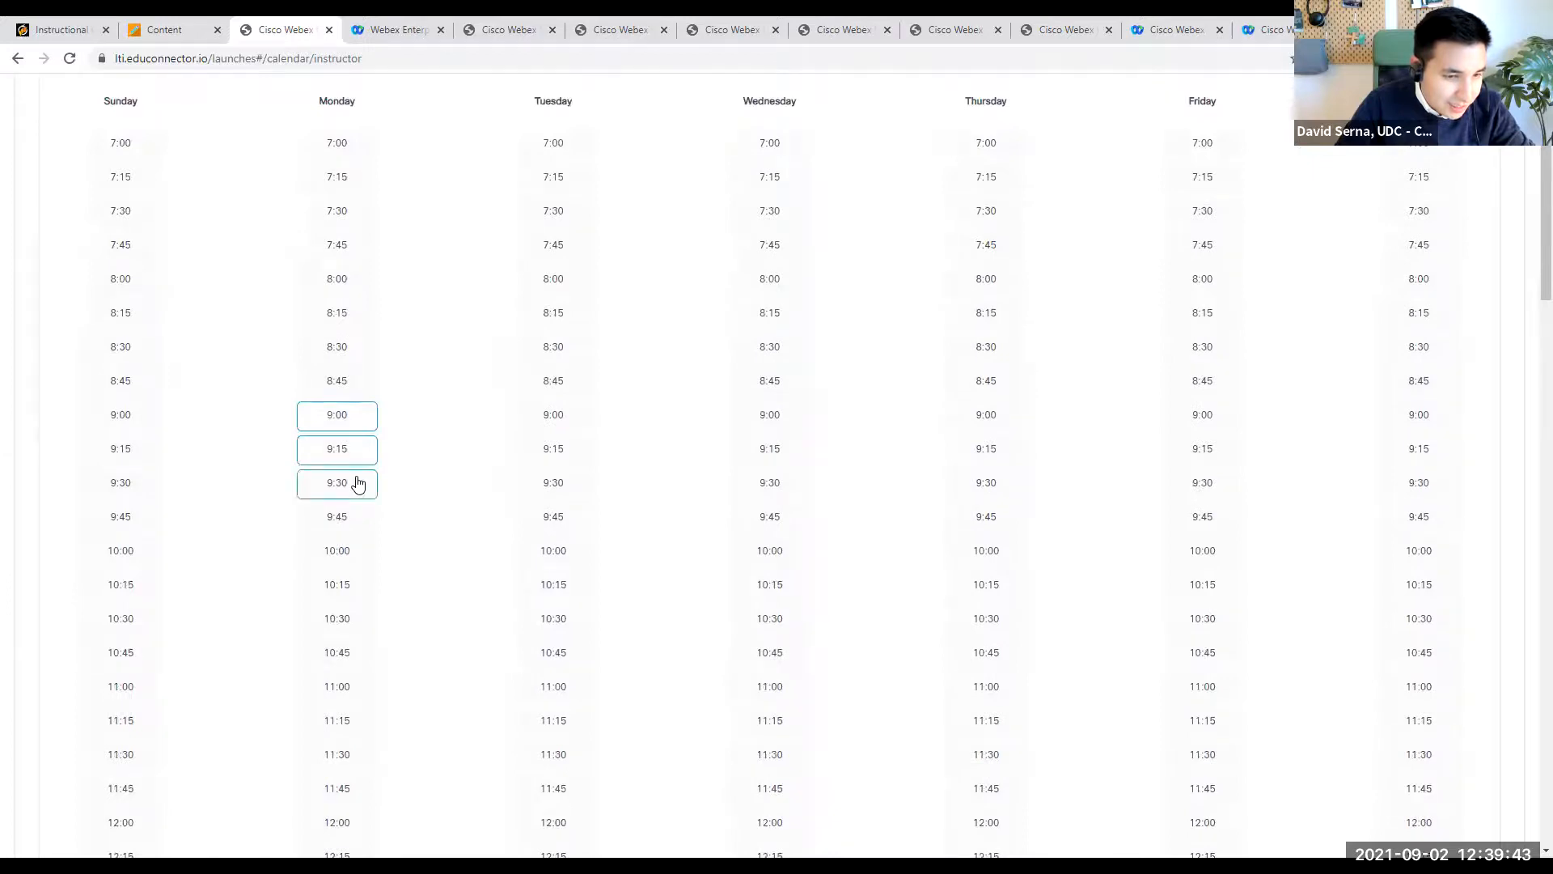
# - Make the 10:30, 10:45 and 11:00 slots available on Tuesday and Wednesday
pyautogui.click(568, 621)
pyautogui.click(572, 656)
pyautogui.click(575, 690)
pyautogui.click(757, 621)
pyautogui.click(767, 655)
pyautogui.click(773, 689)
# - Make the 9:30, 9:45 and 10:00 slots available on Thursday and Friday
pyautogui.click(979, 492)
pyautogui.click(982, 518)
pyautogui.click(984, 558)
pyautogui.click(1216, 491)
pyautogui.click(1208, 524)
pyautogui.click(1205, 555)
pyautogui.scroll(-12, 1428, 652)
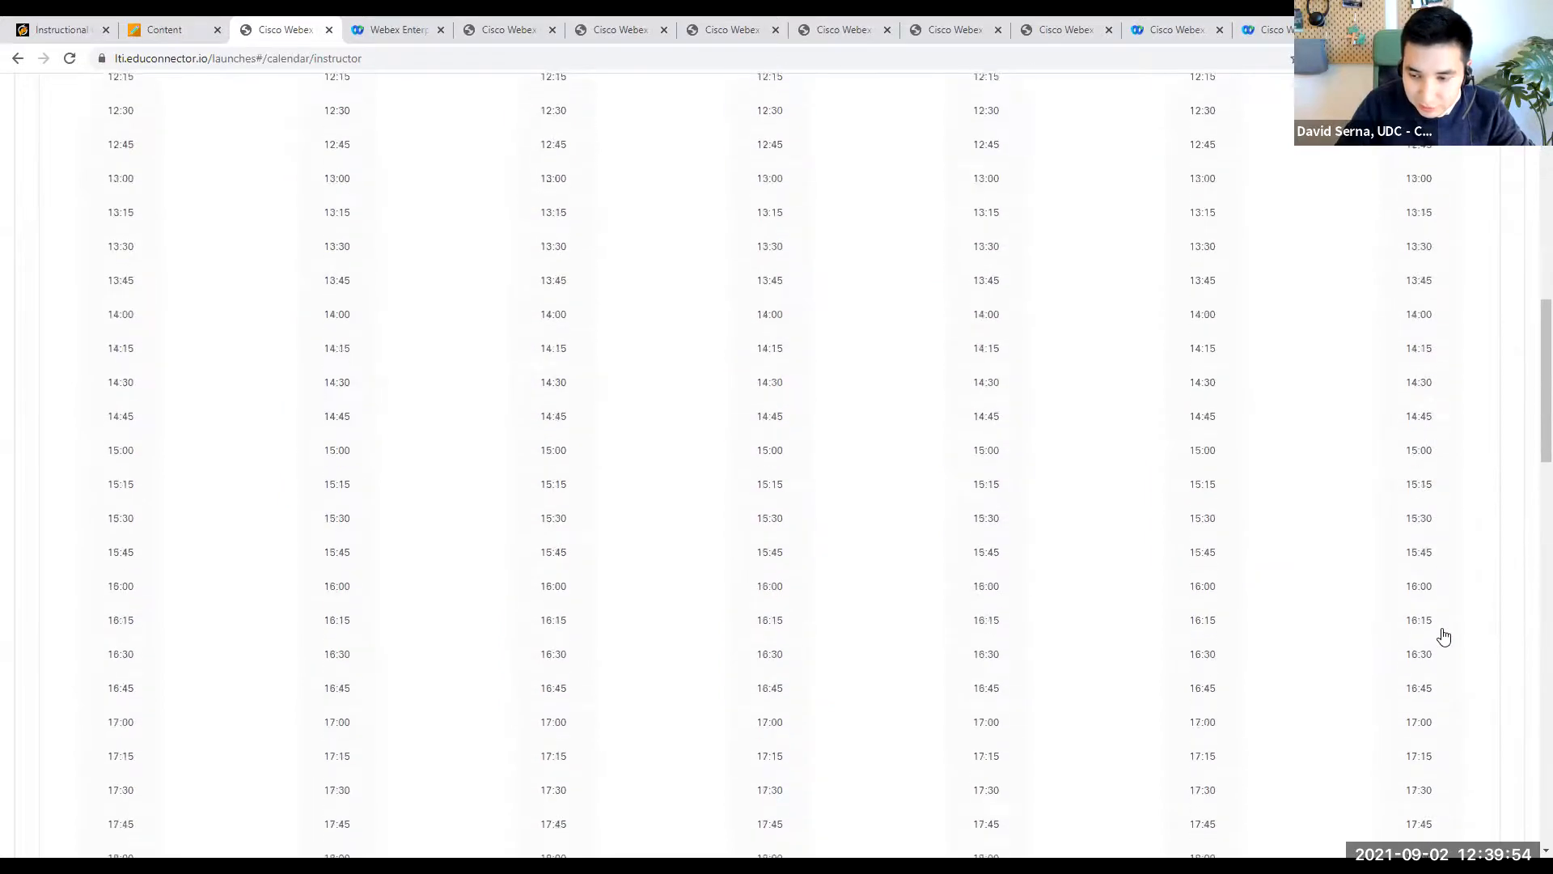
pyautogui.click(1458, 843)
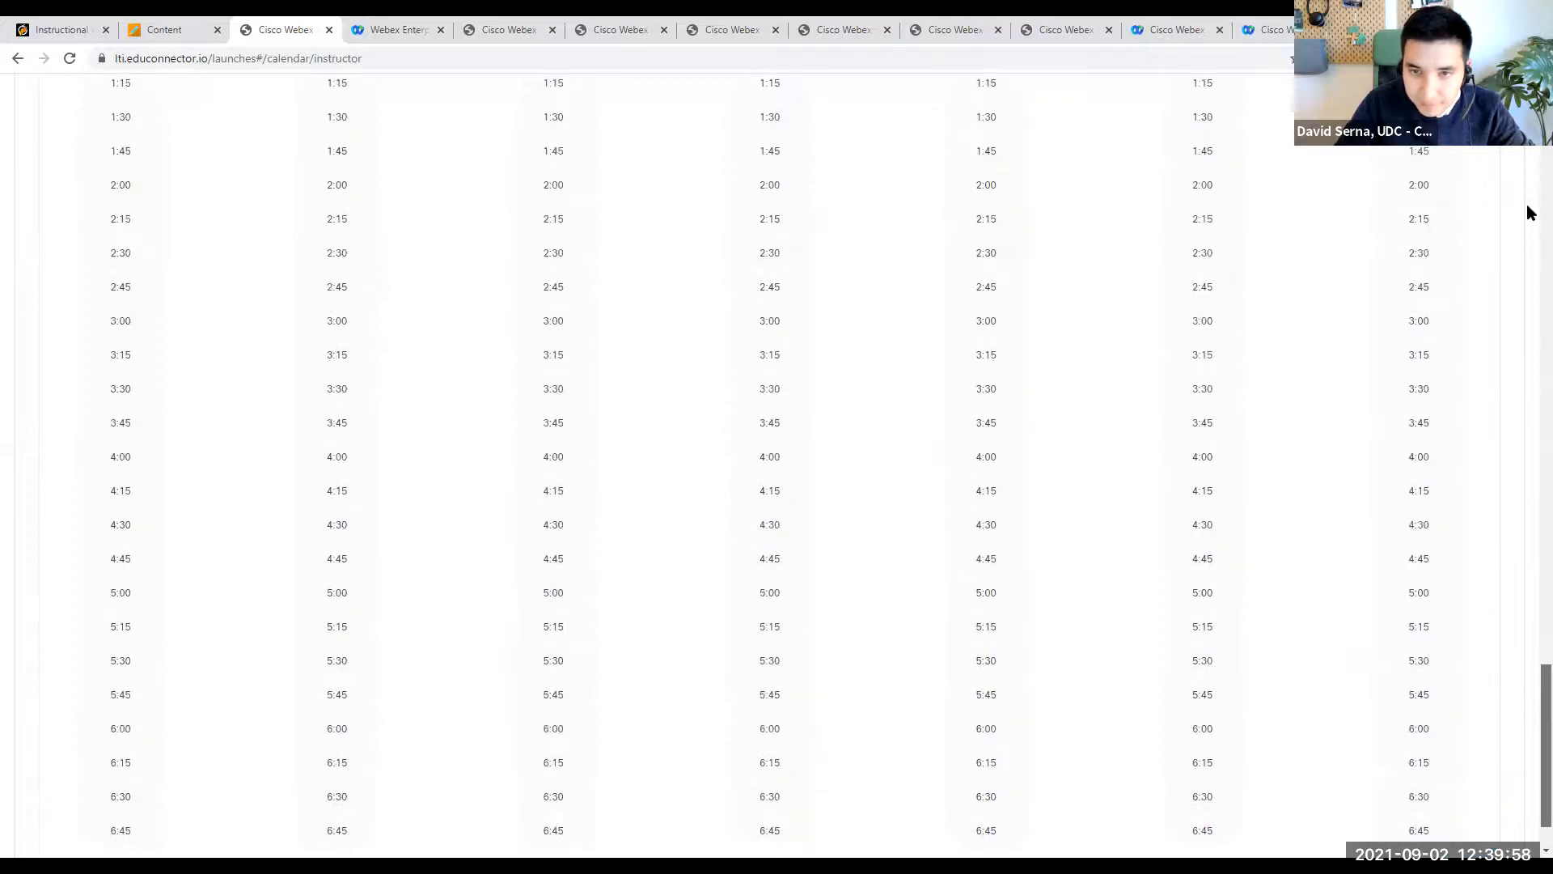
pyautogui.scroll(7, 1526, 739)
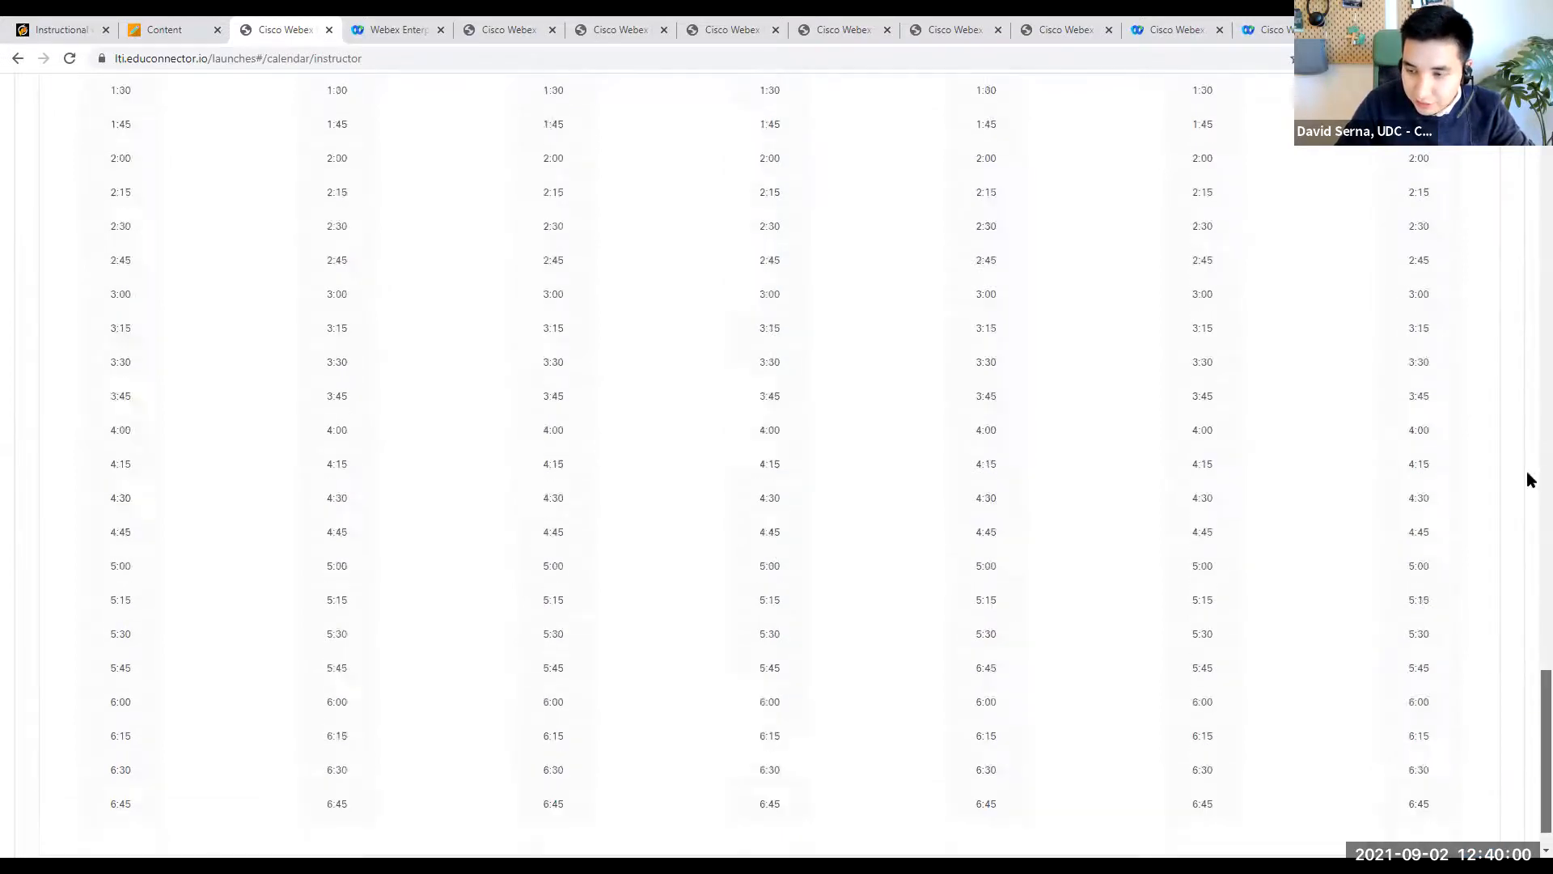
pyautogui.scroll(20, 1526, 546)
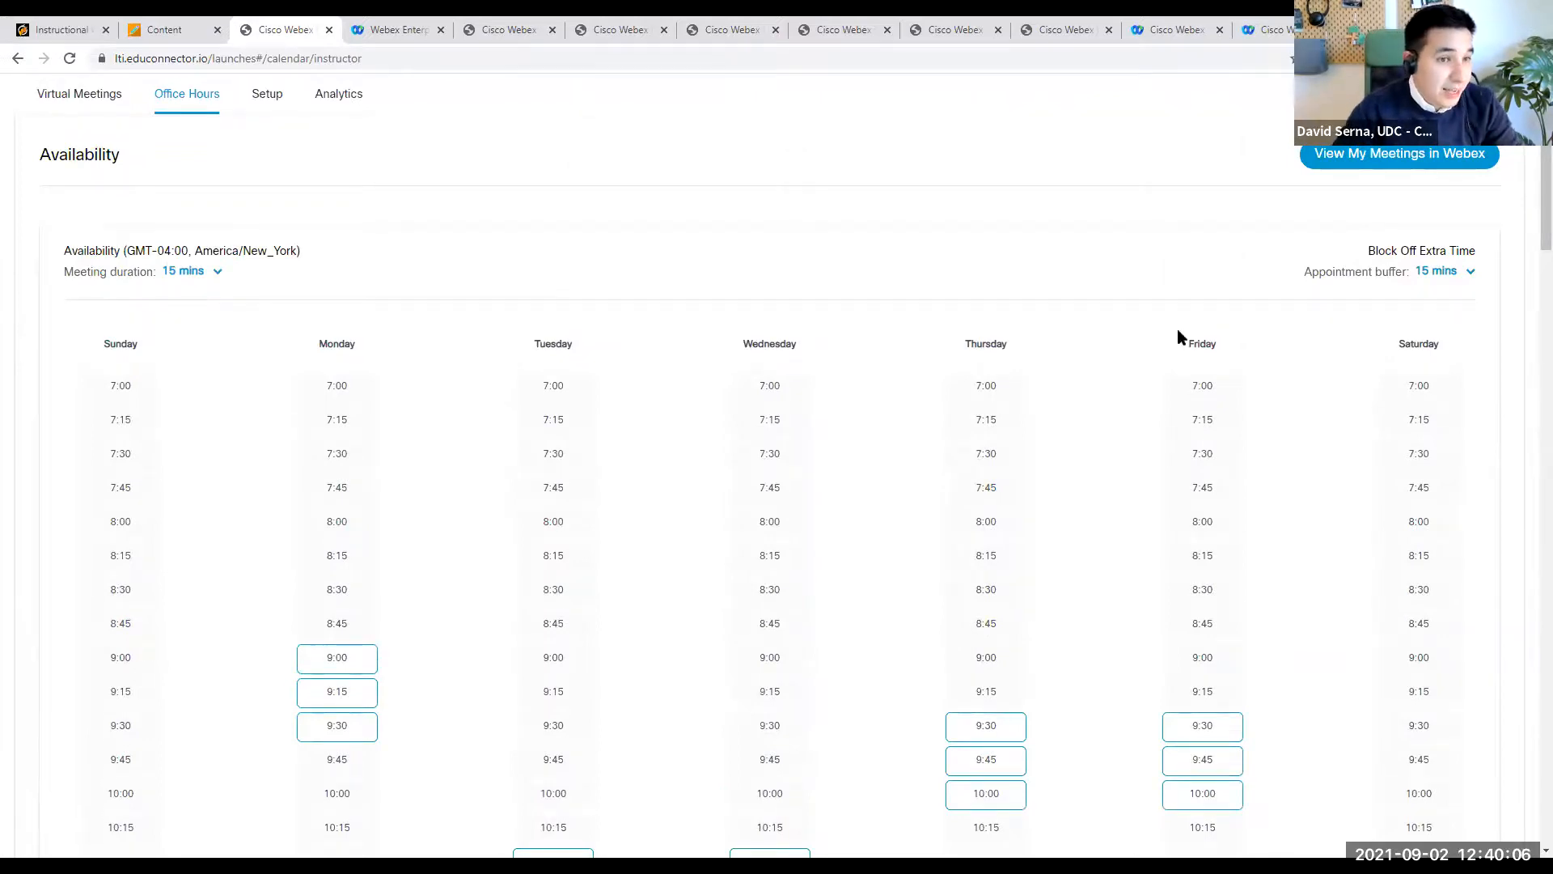
# - Switch to the Blackboard course, start a student preview and launch the Webex Classes link
pyautogui.click(165, 30)
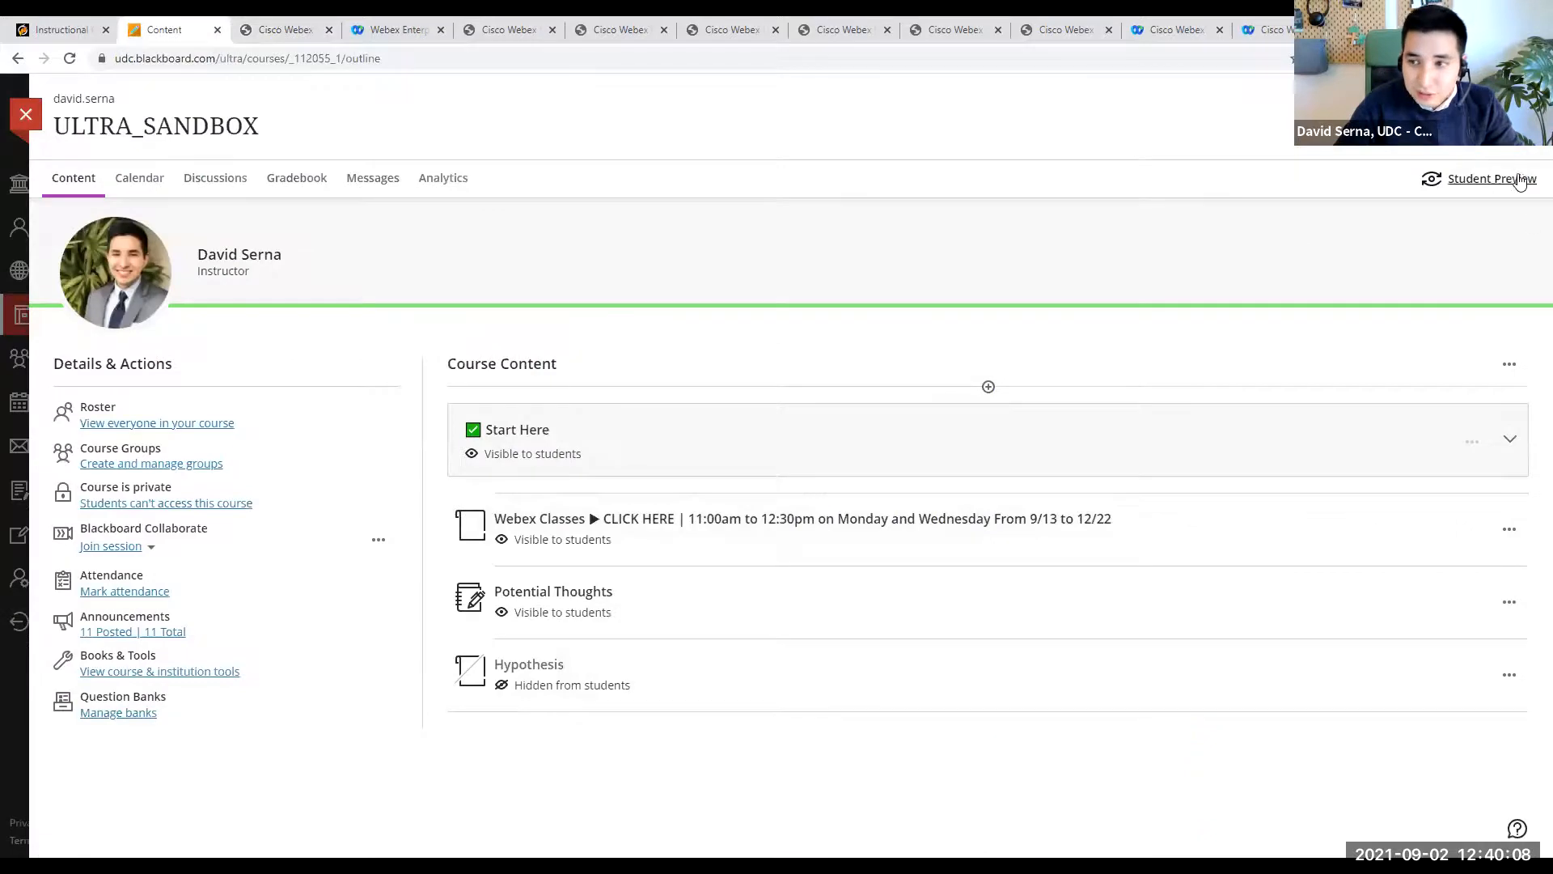
pyautogui.click(1491, 178)
pyautogui.click(916, 335)
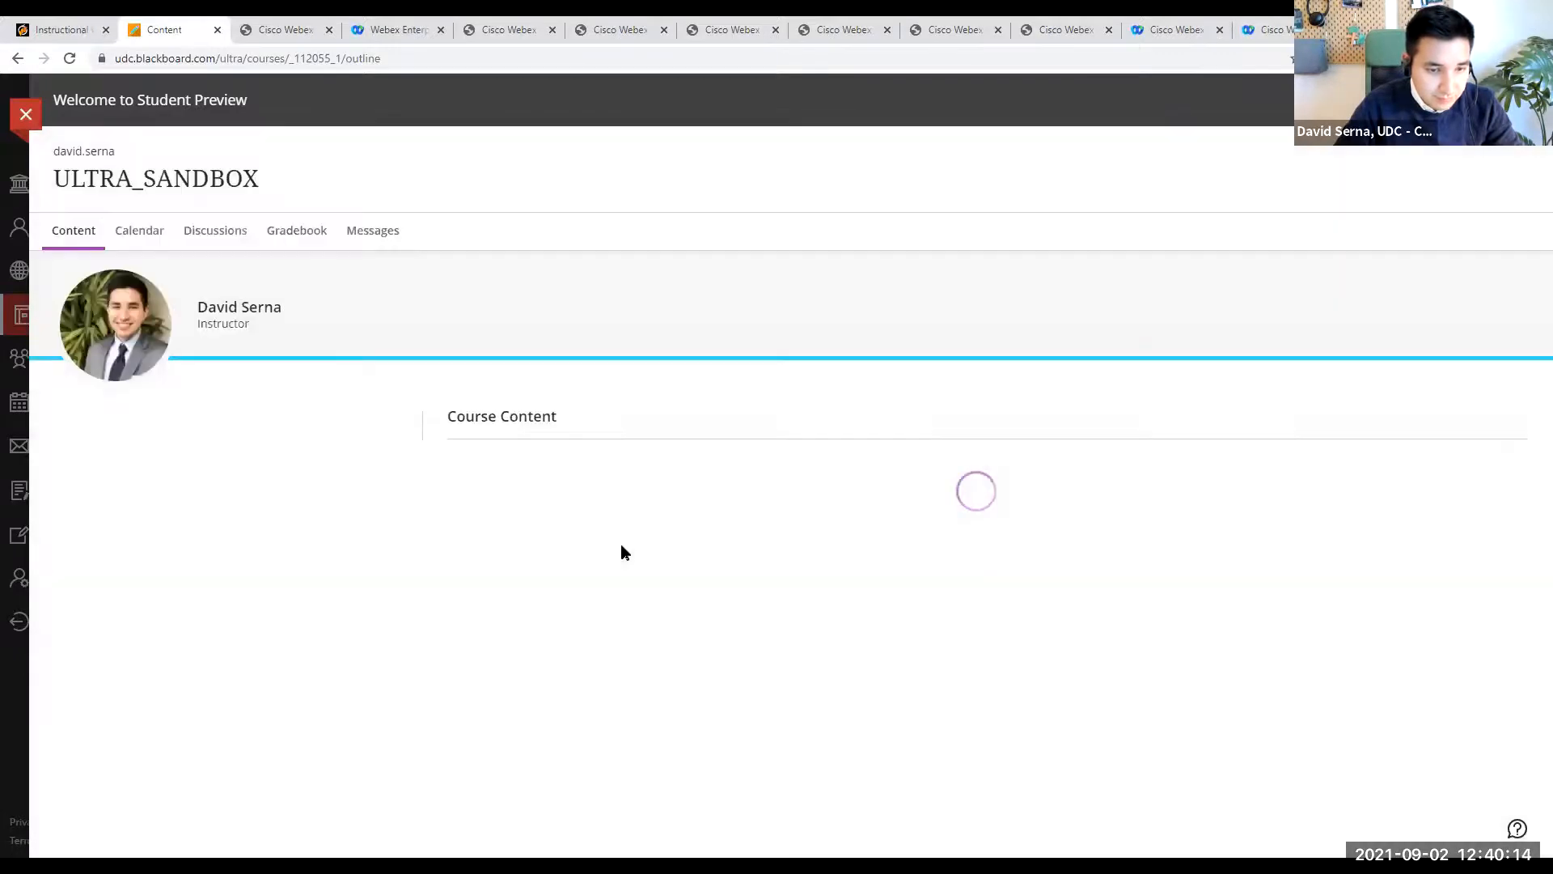
pyautogui.click(633, 547)
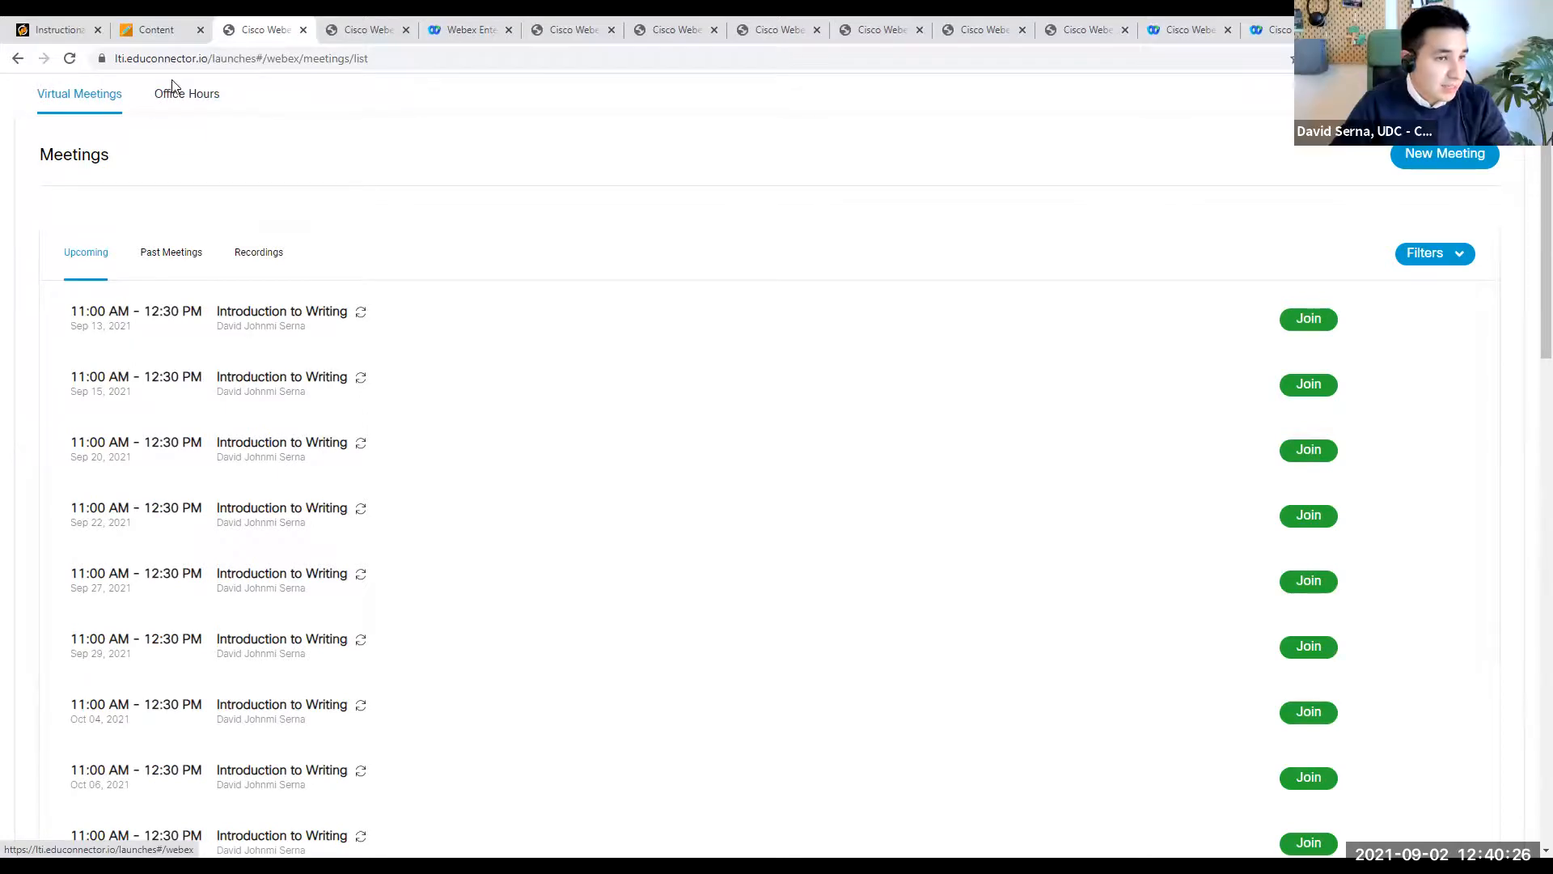
# - Try to book the 9:15 office hours slot on Monday 30 Aug as a student
pyautogui.click(187, 94)
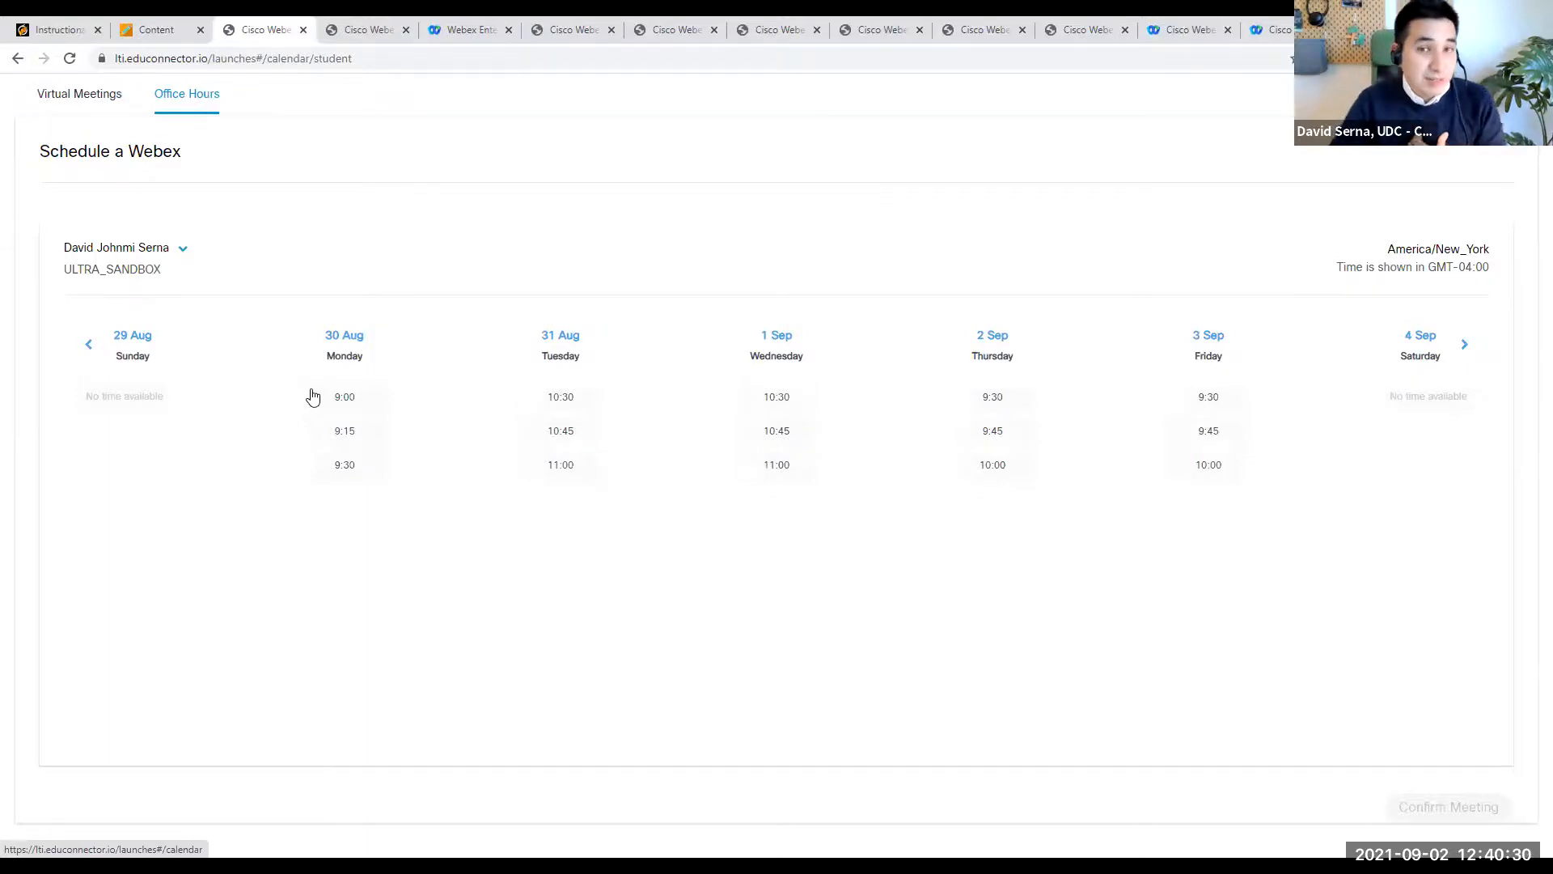
pyautogui.click(348, 442)
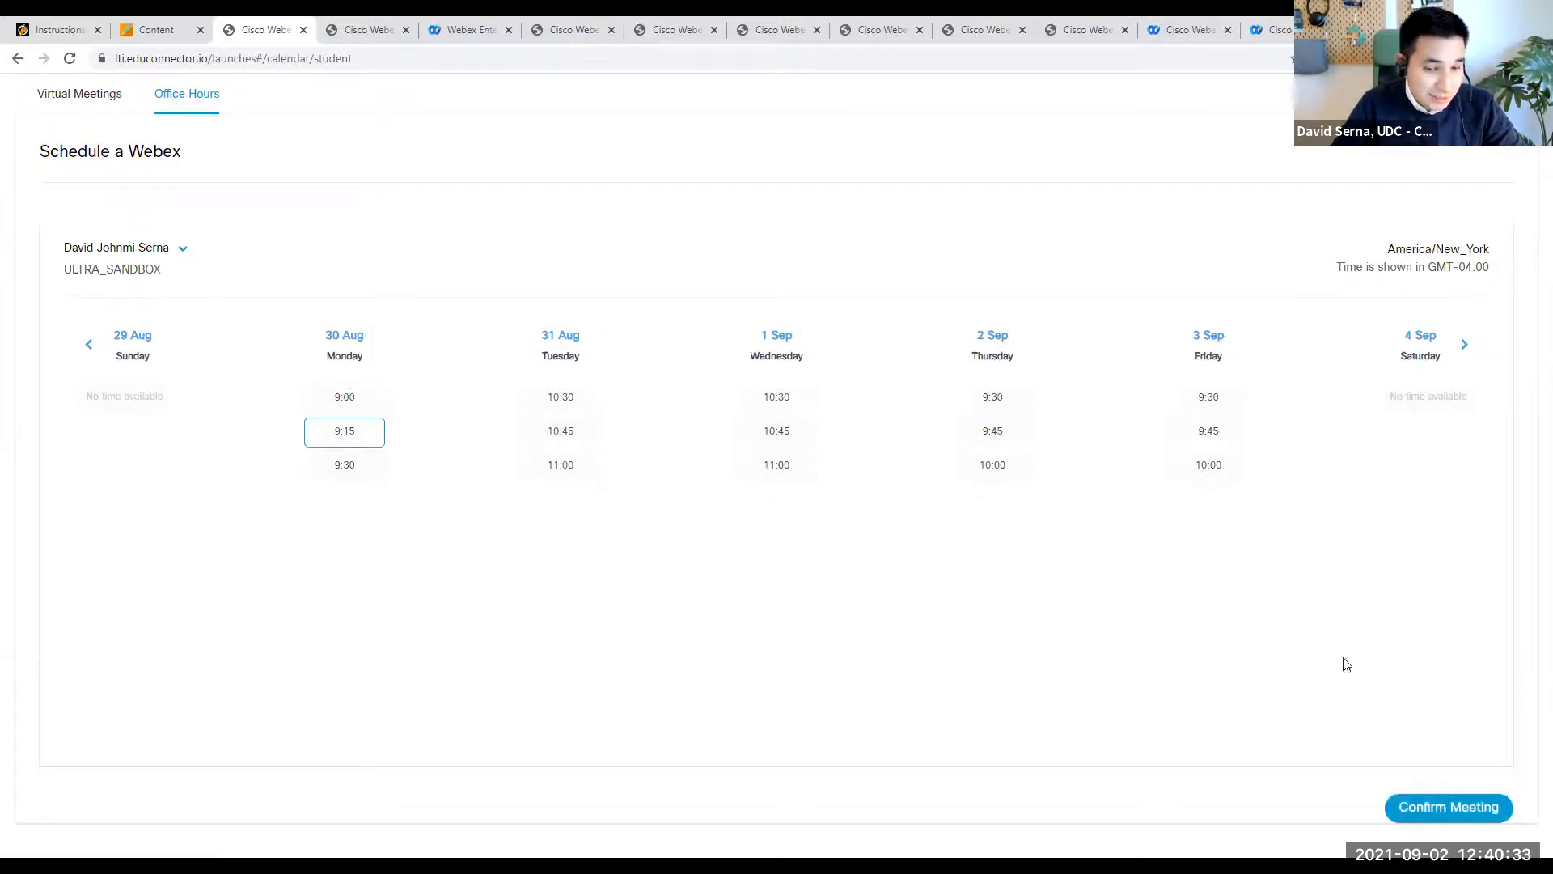
pyautogui.click(1444, 809)
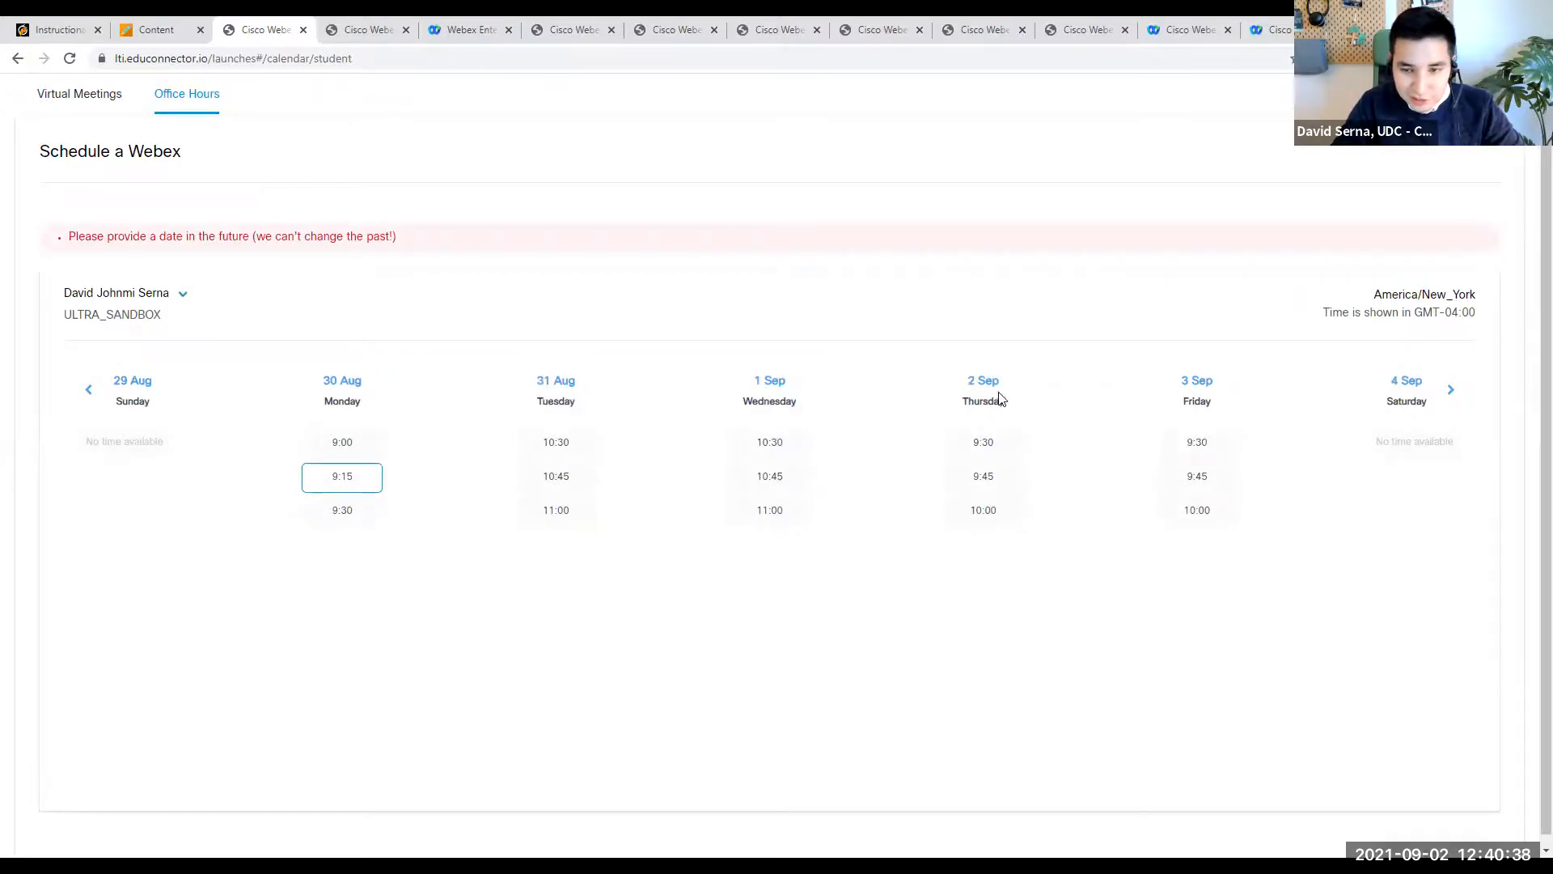
# - Try selecting the 9:30 slot on Friday 3 Sep, and reload the office hours booking page
pyautogui.click(1218, 453)
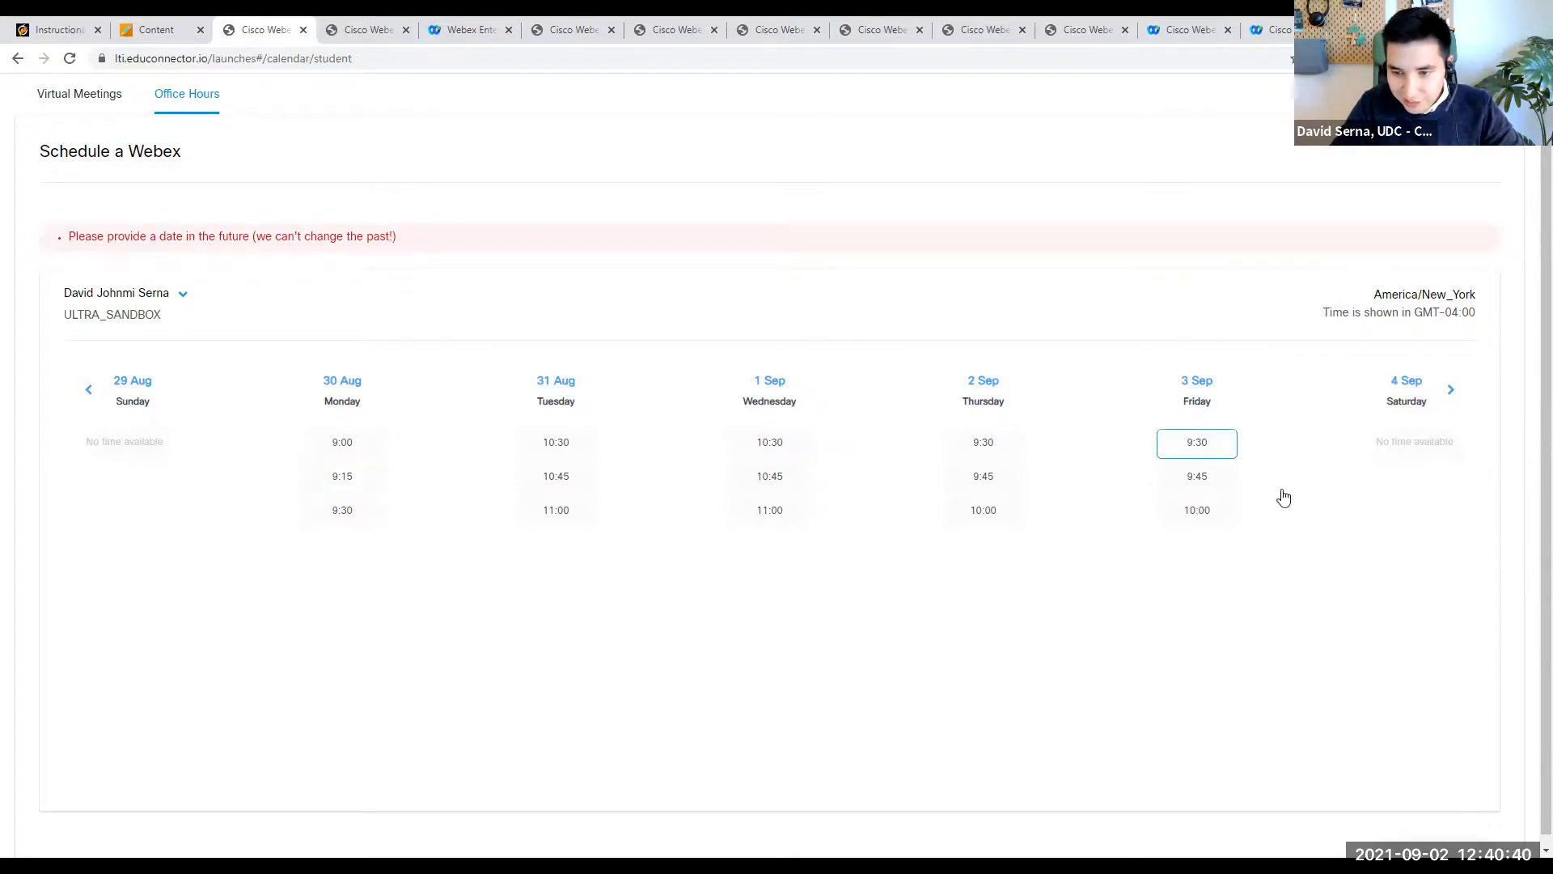
pyautogui.scroll(-1, 1434, 642)
pyautogui.click(1212, 435)
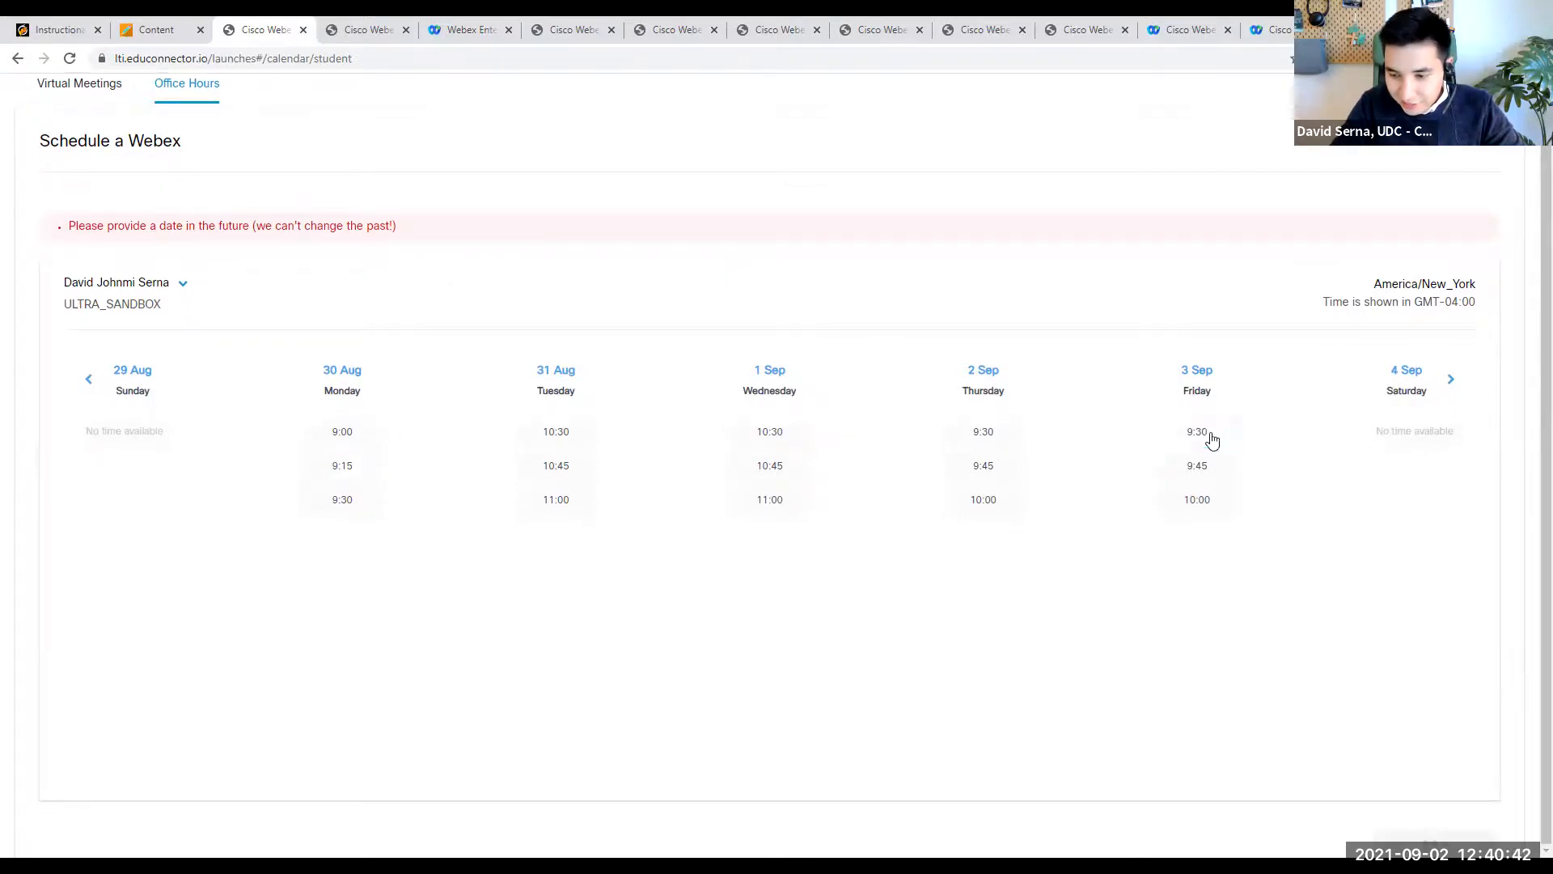
pyautogui.click(82, 61)
pyautogui.click(856, 182)
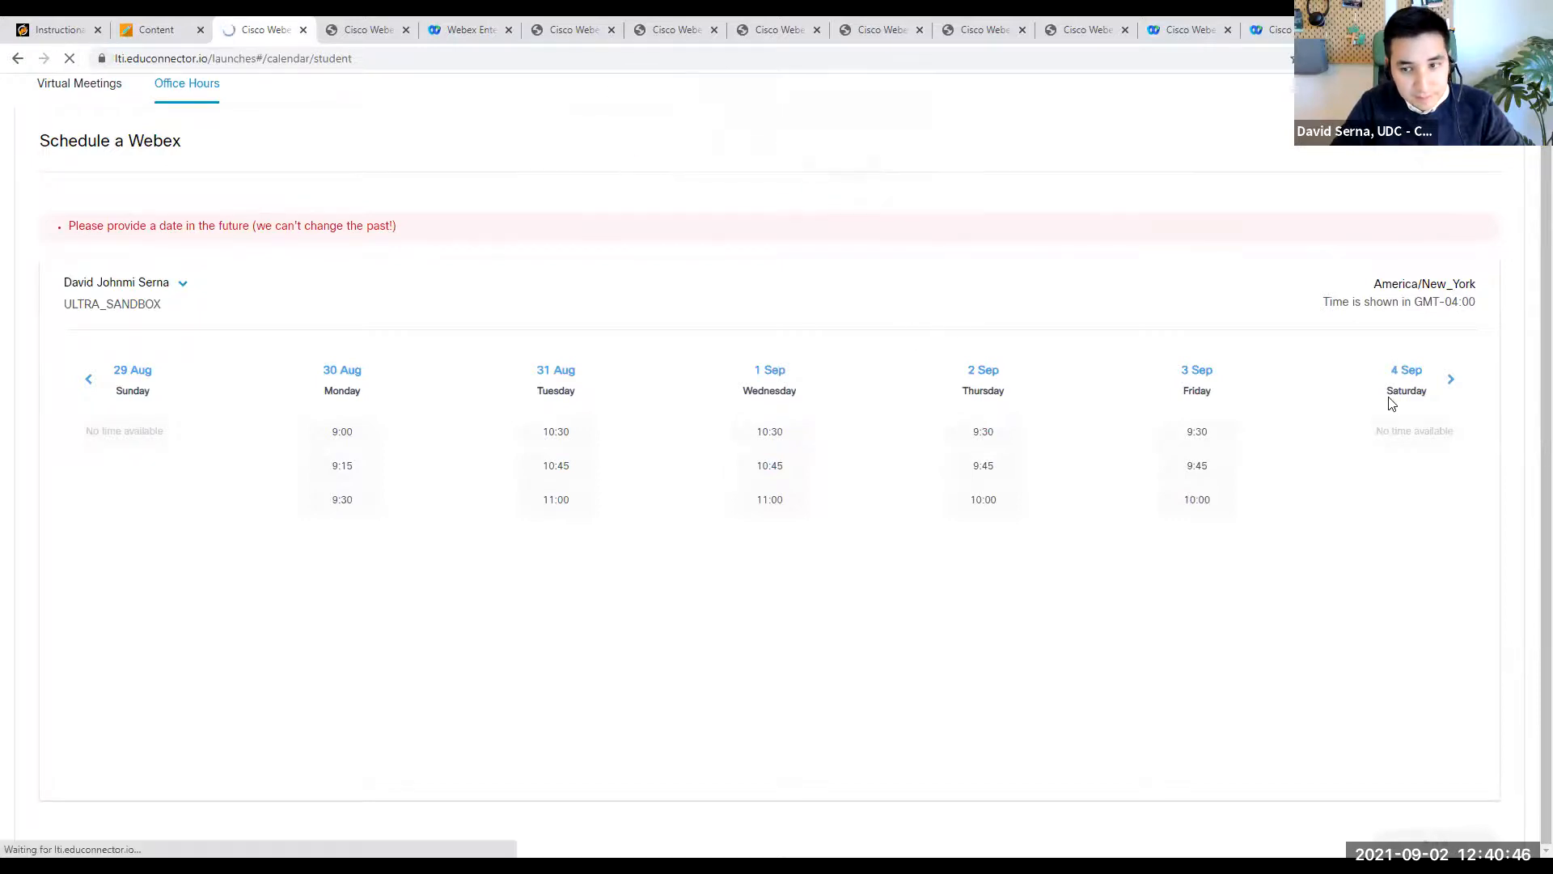
# - Relaunch Webex Classes from the Blackboard student preview and open the student office hours schedule
pyautogui.click(162, 31)
pyautogui.click(794, 528)
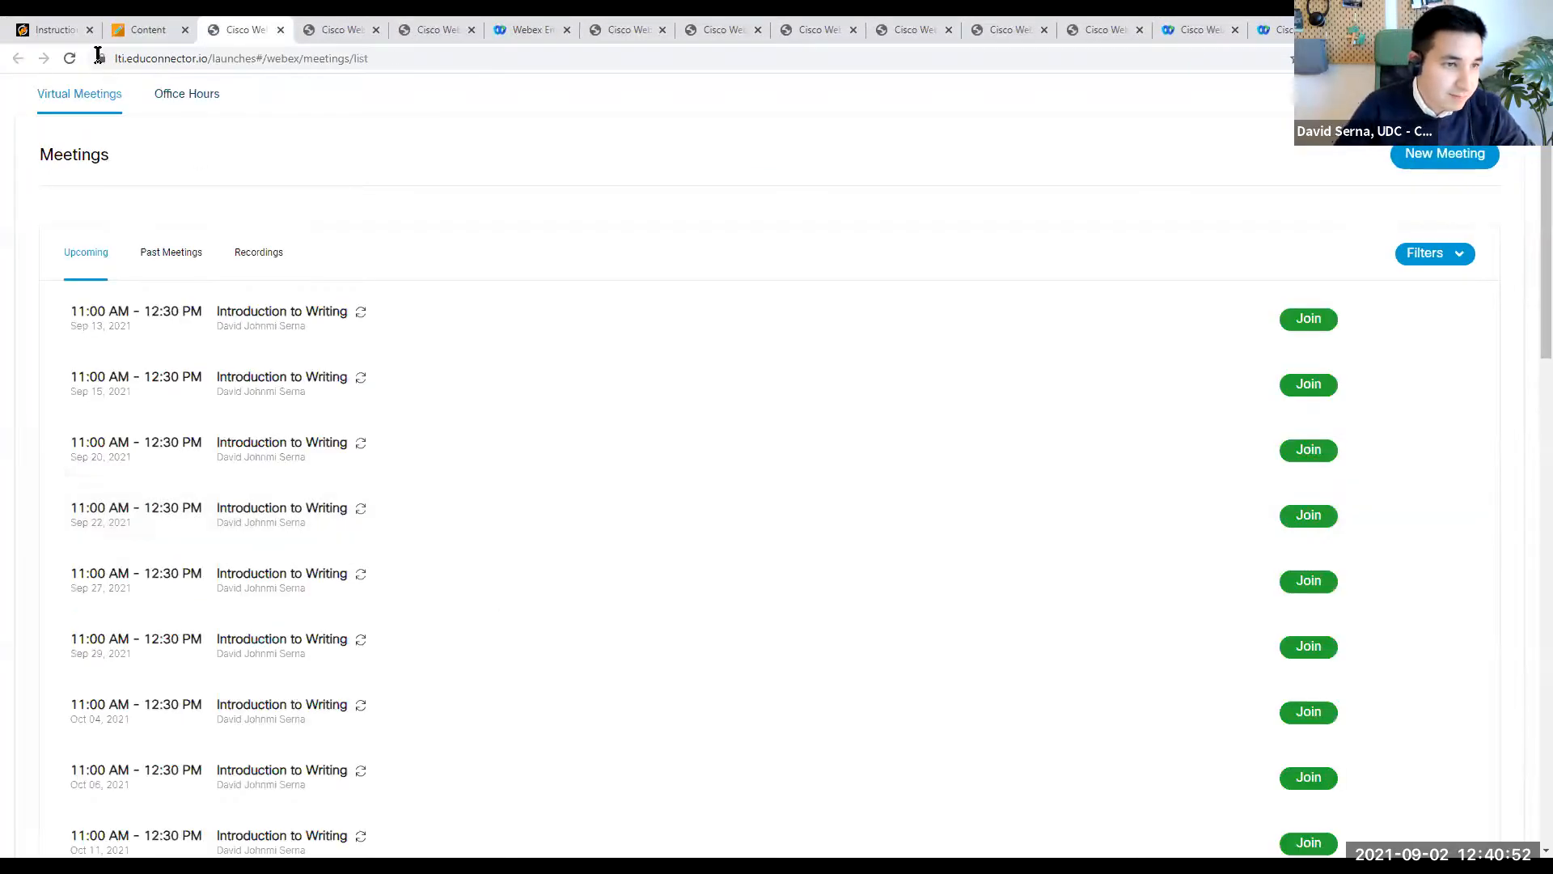
pyautogui.click(180, 102)
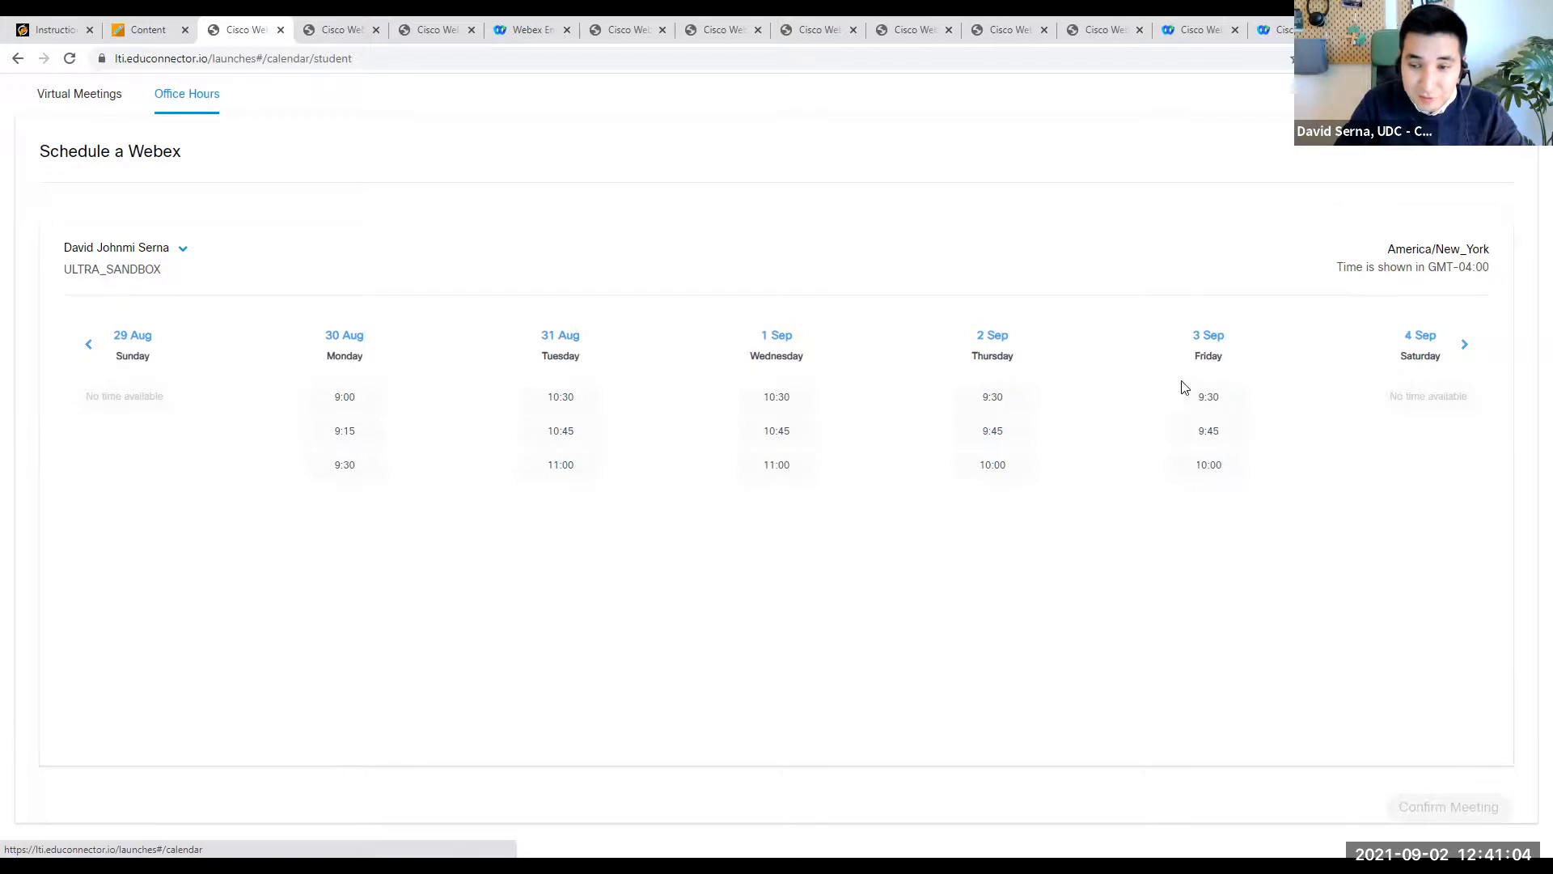
# - Book the 9:30 office hours slot on Friday 3 Sep and close the booking confirmation
pyautogui.click(1223, 407)
pyautogui.click(1448, 811)
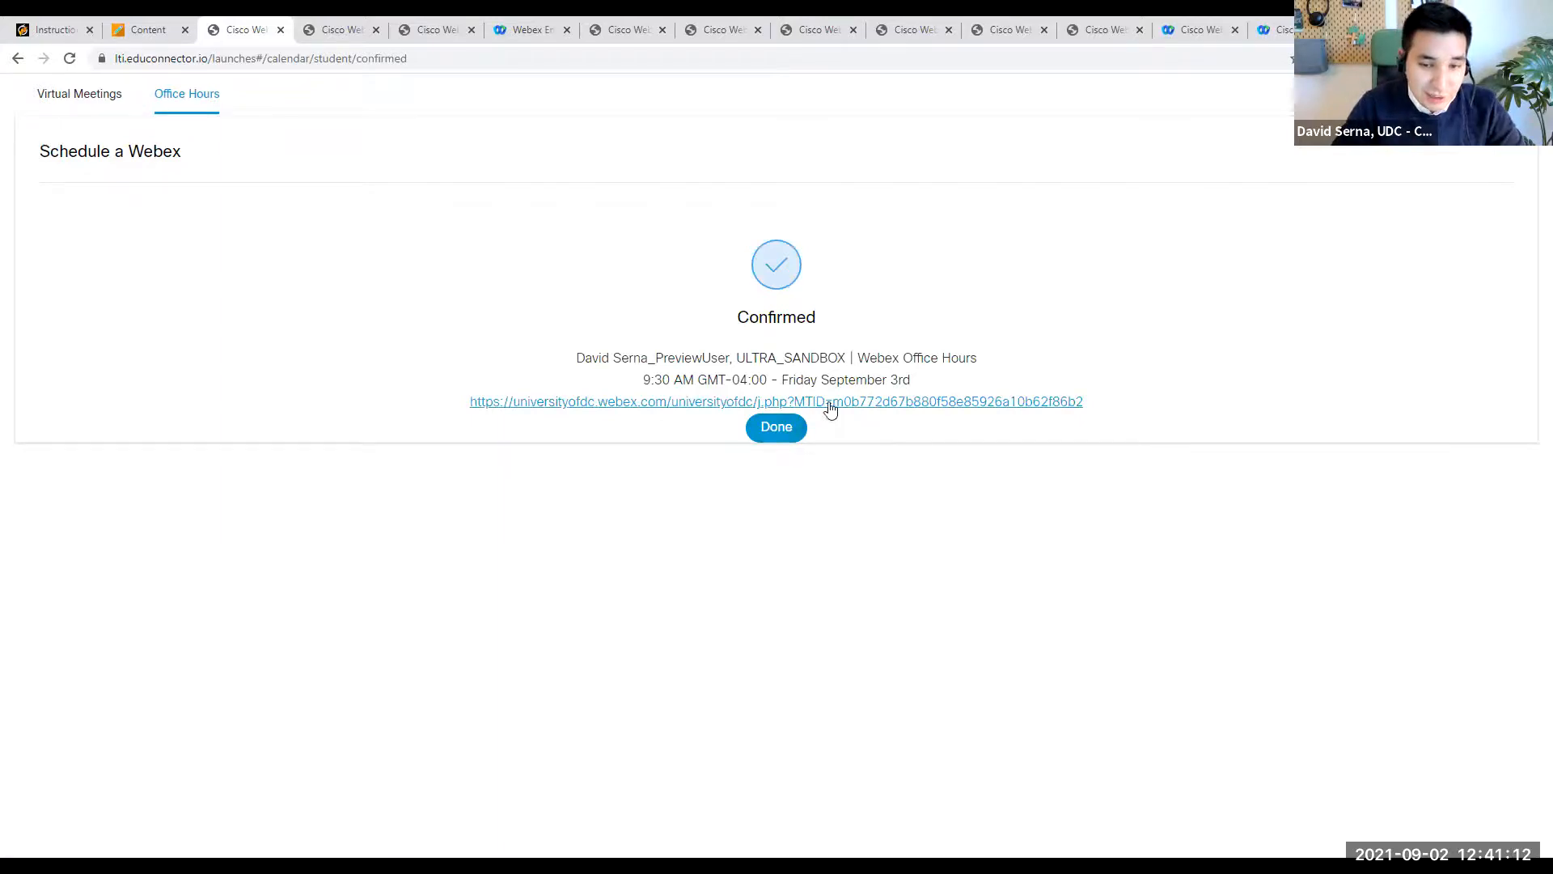
pyautogui.click(785, 437)
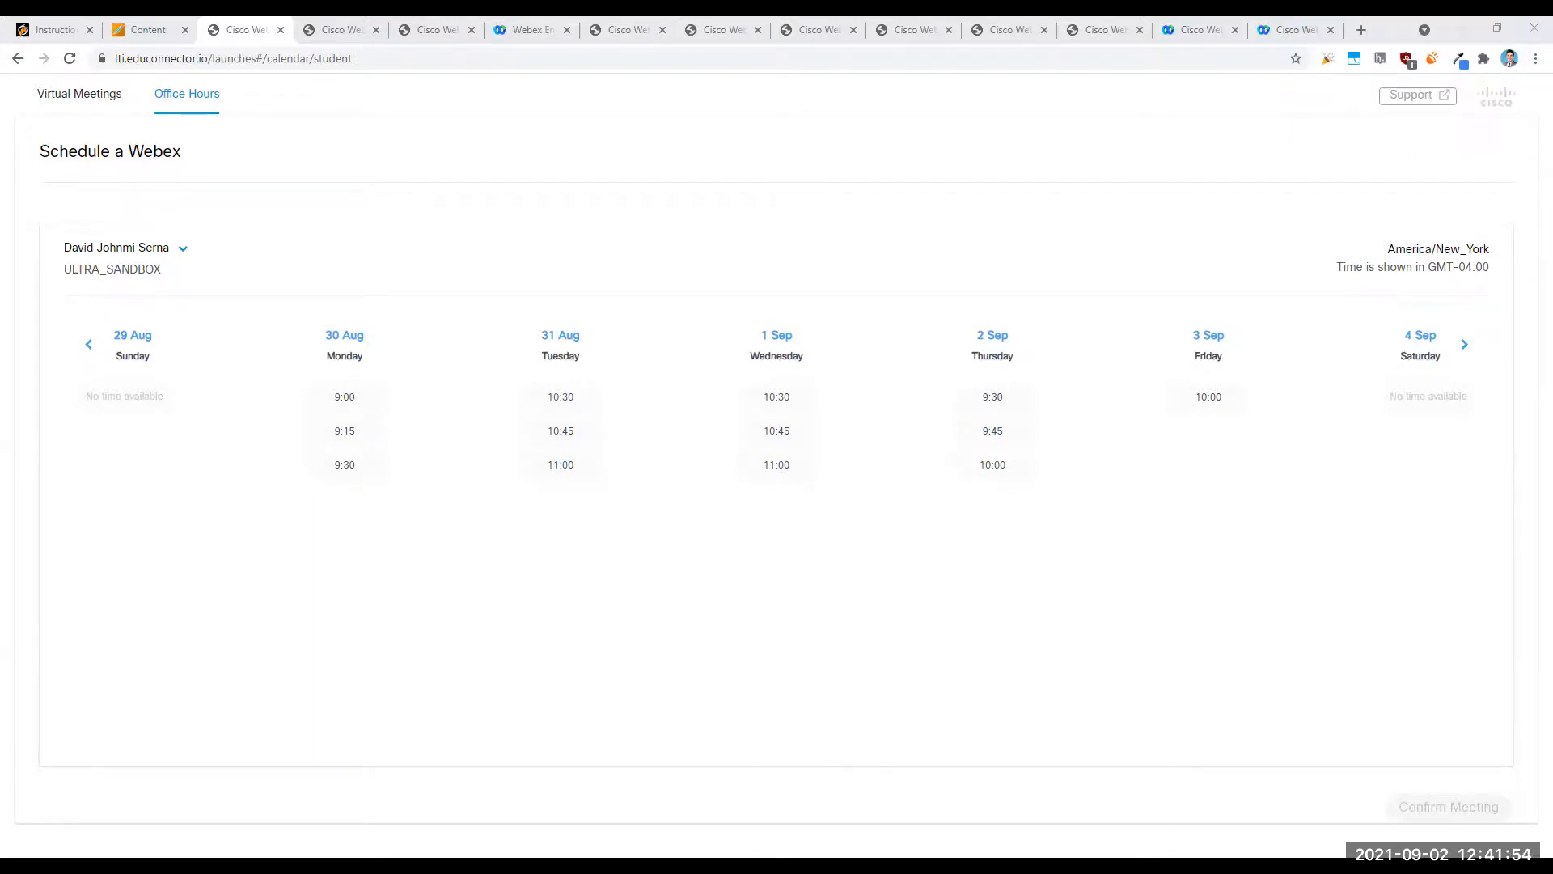
# - Switch to Outlook and examine the Webex meeting invitation for the booked office hours, highlighting the inviter's name
pyautogui.hotkey('alt', 'Tab')
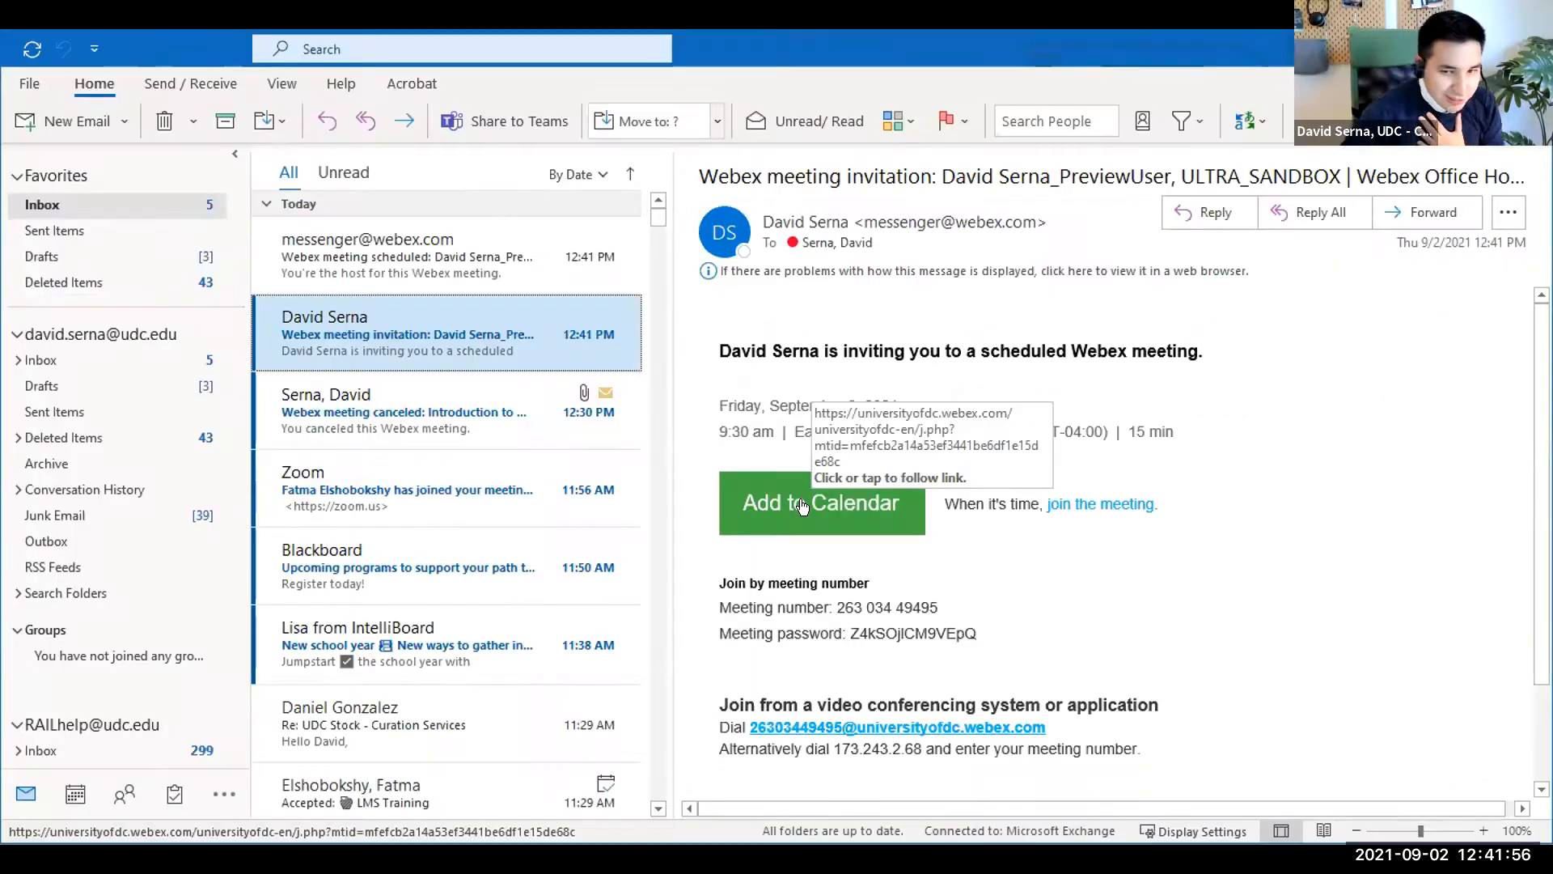
pyautogui.moveTo(720, 354); pyautogui.dragTo(808, 346)
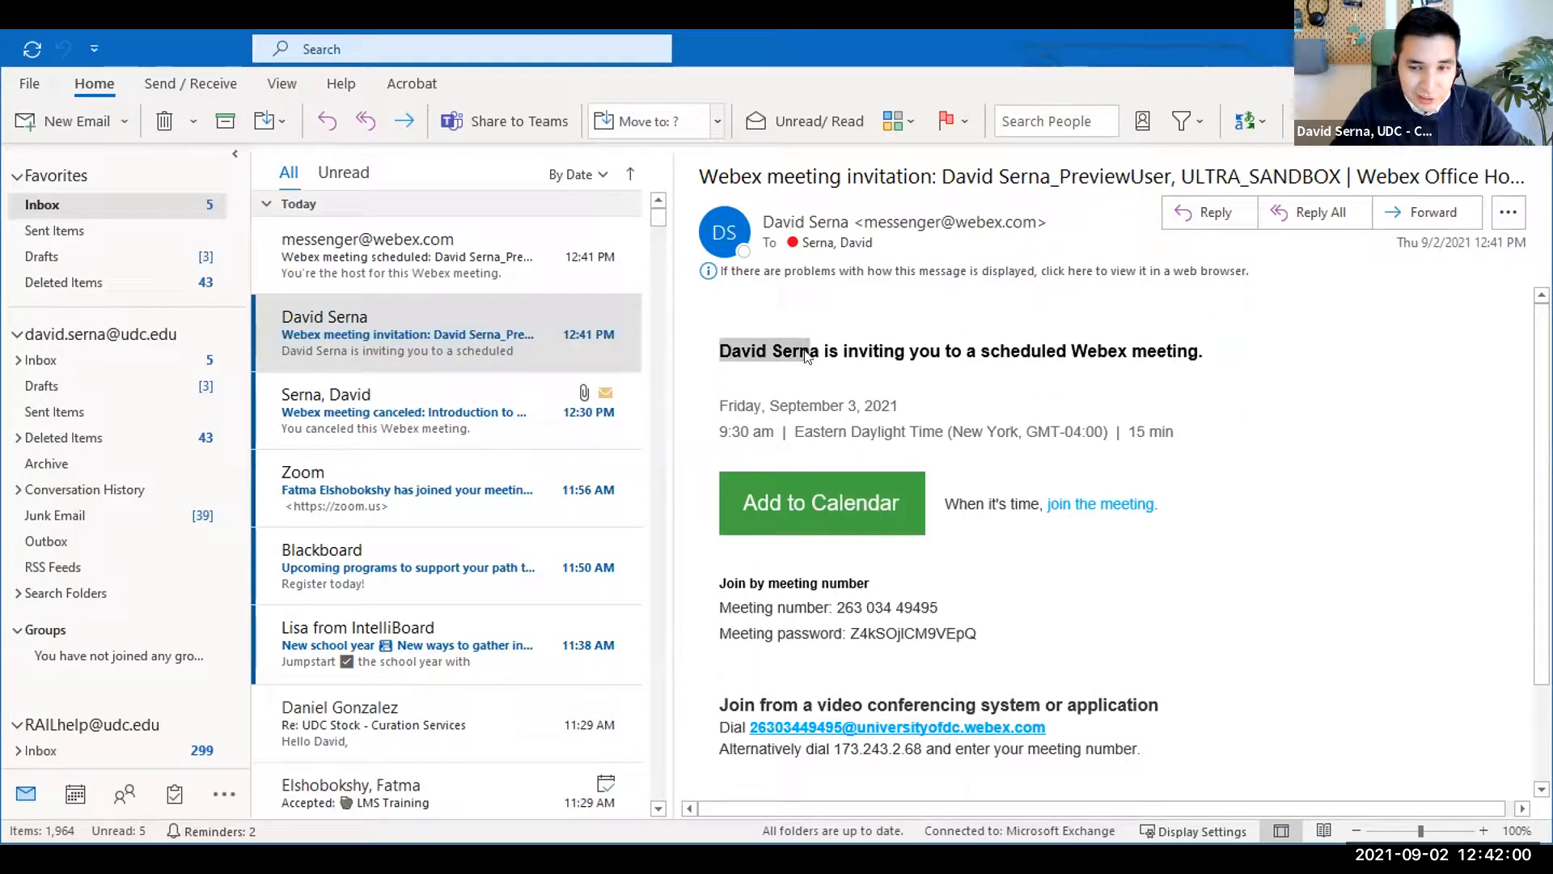
pyautogui.click(833, 497)
pyautogui.moveTo(1542, 176); pyautogui.dragTo(1358, 176)
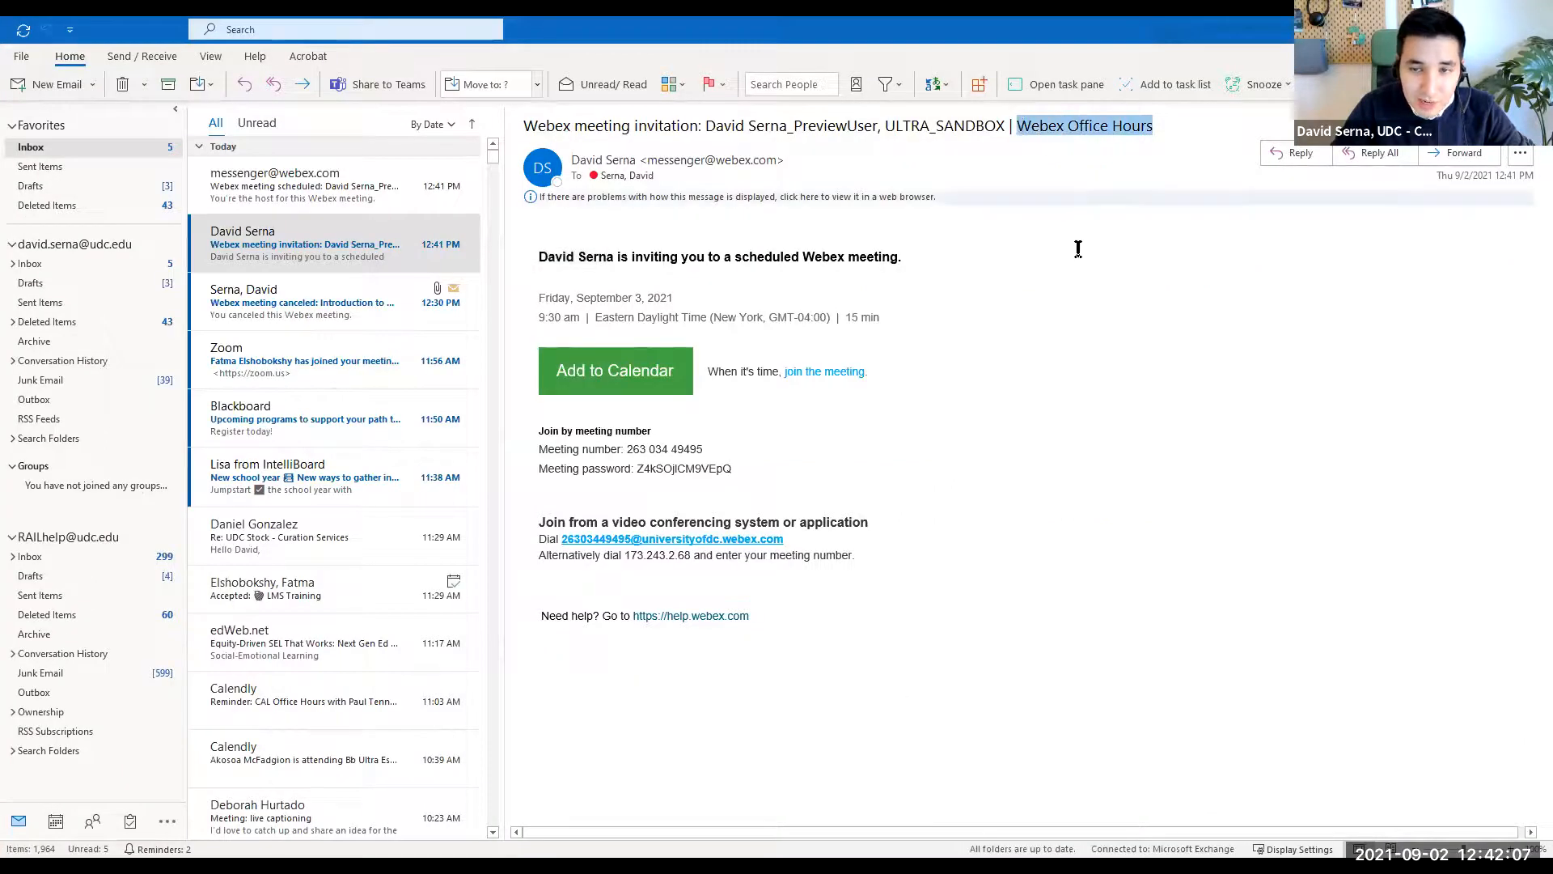
pyautogui.moveTo(603, 267)
pyautogui.mouseDown()
pyautogui.moveTo(519, 269)
pyautogui.moveTo(619, 263)
pyautogui.mouseUp()
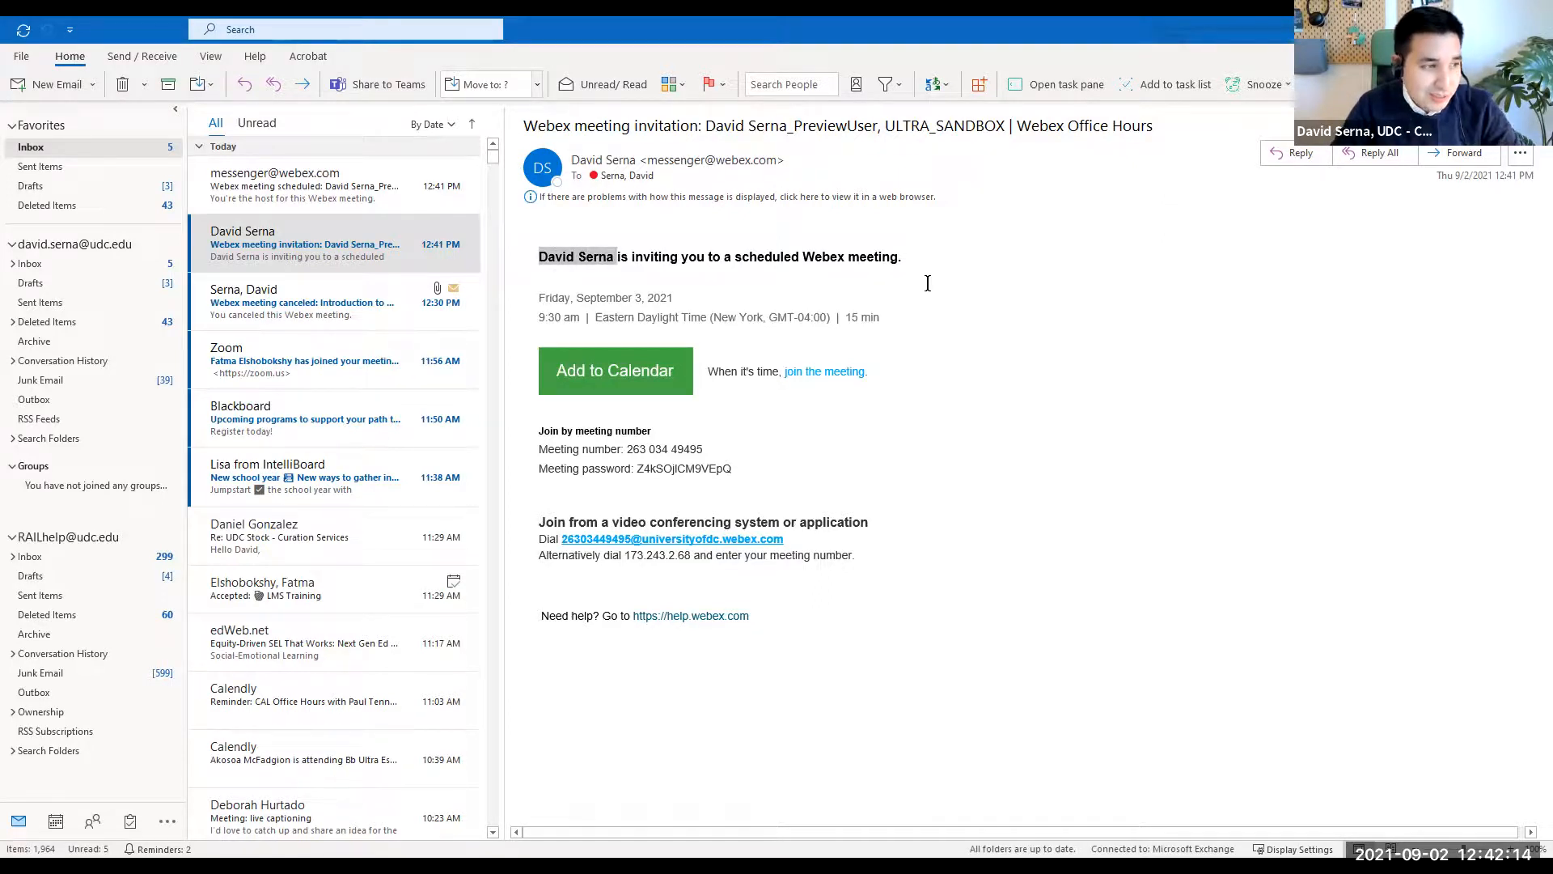
# - Highlight "Office Hours" in the invitation's subject and try to add the booked Webex meeting to the calendar
pyautogui.moveTo(1153, 125); pyautogui.dragTo(1074, 132)
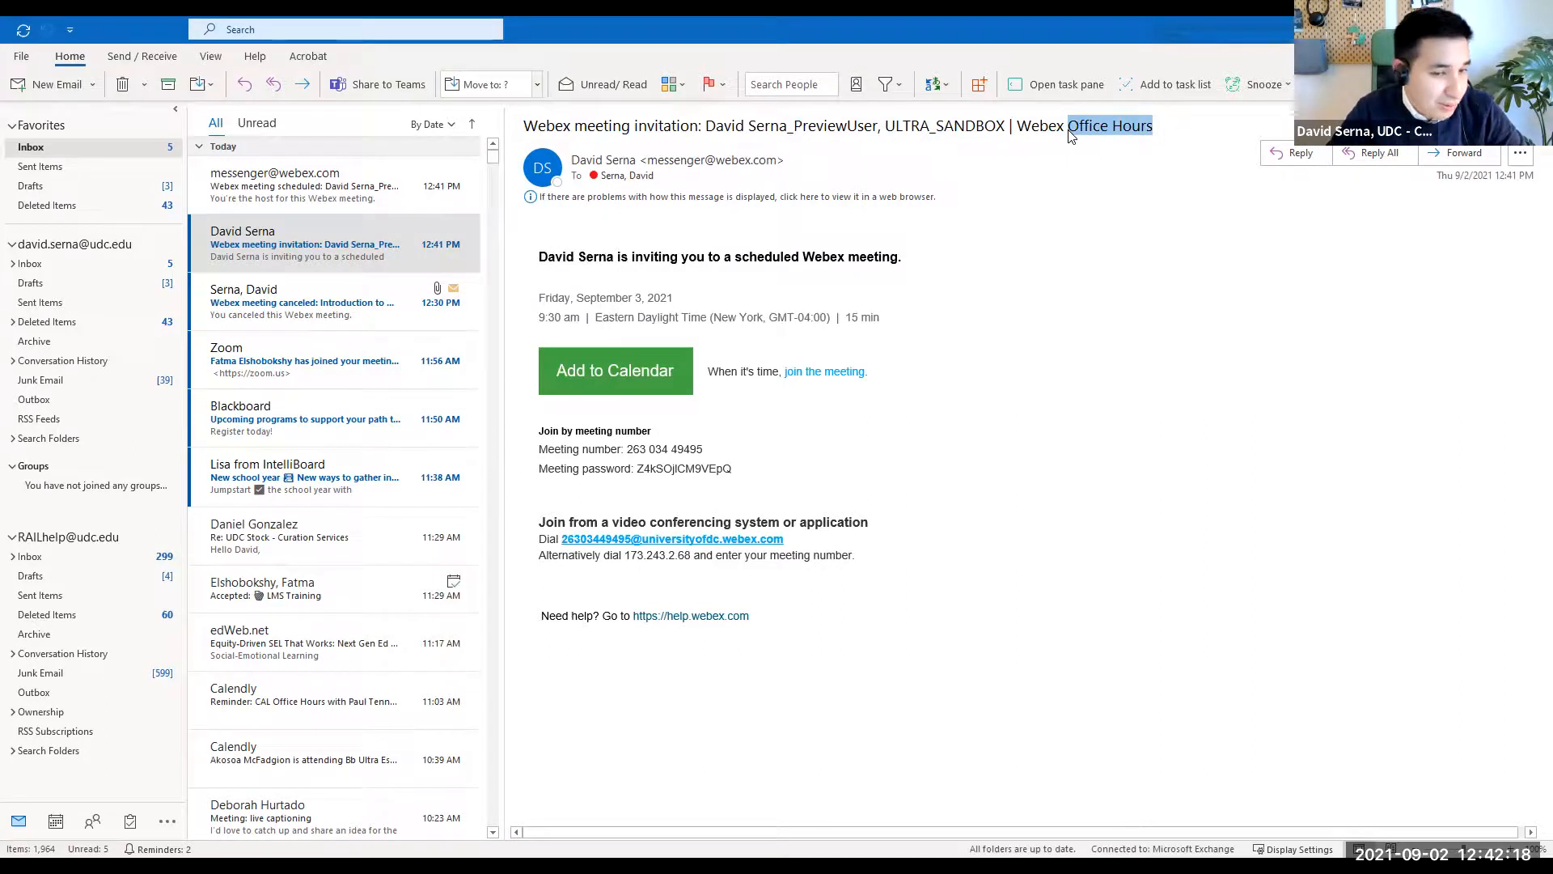
pyautogui.click(614, 374)
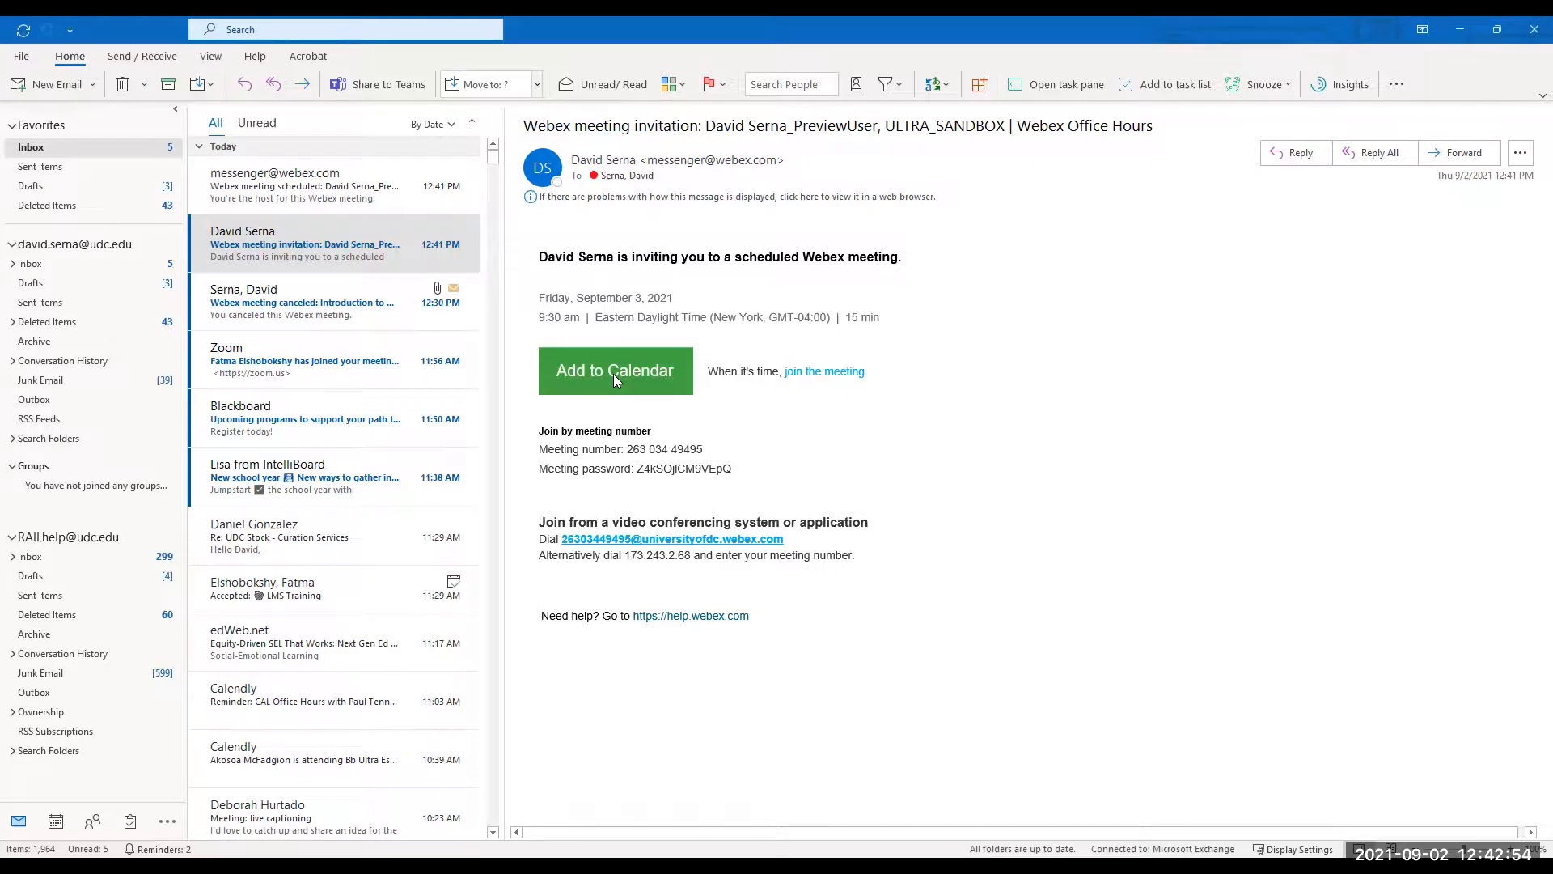
pyautogui.click(614, 373)
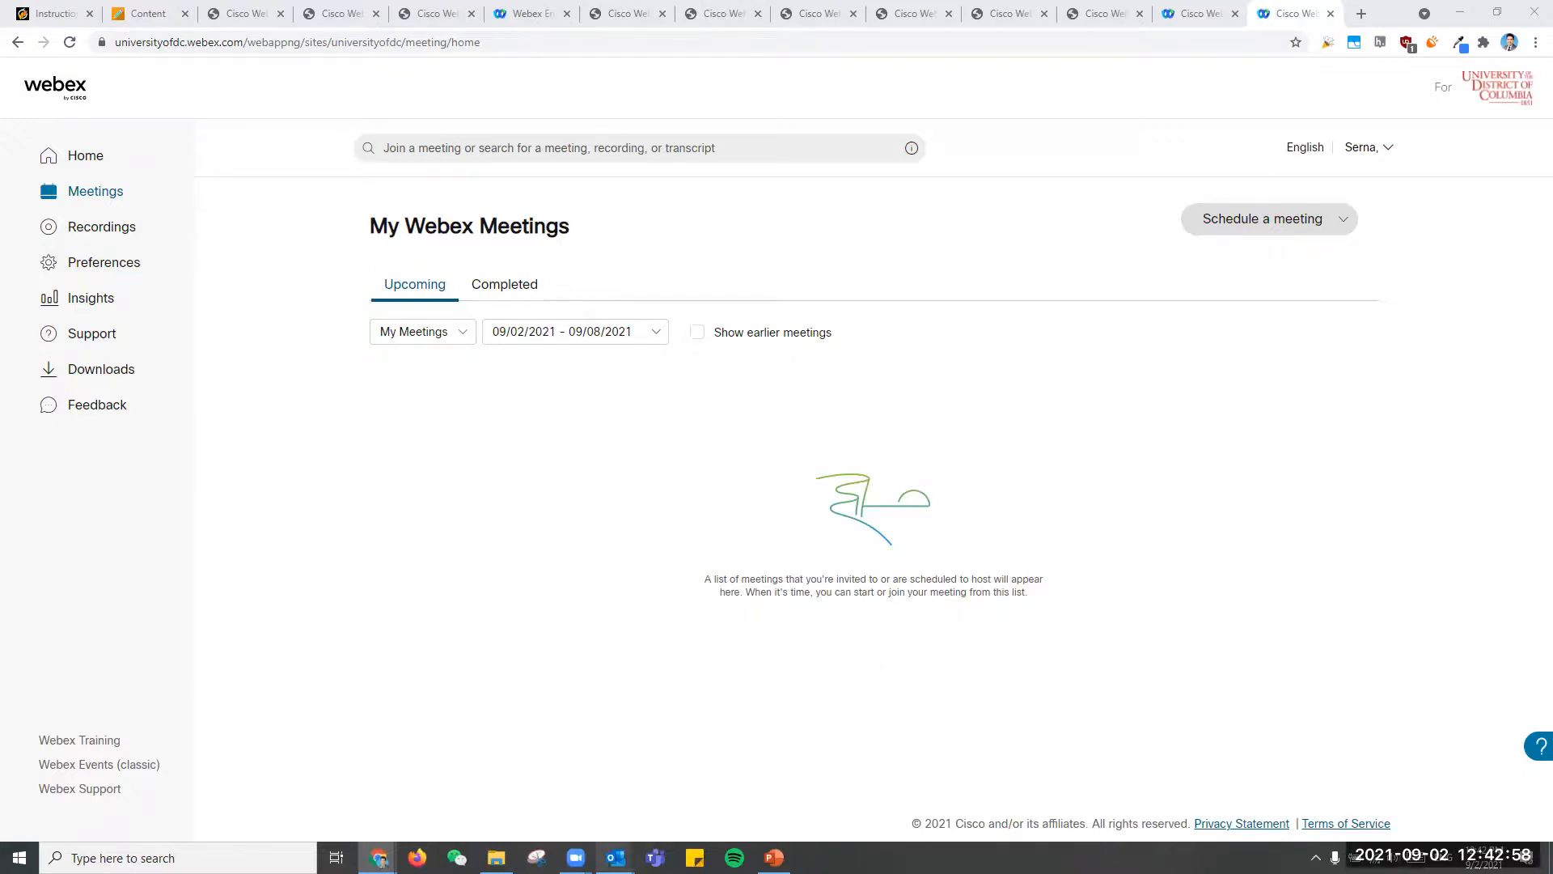
pyautogui.moveTo(616, 858)
pyautogui.click(559, 797)
pyautogui.click(836, 356)
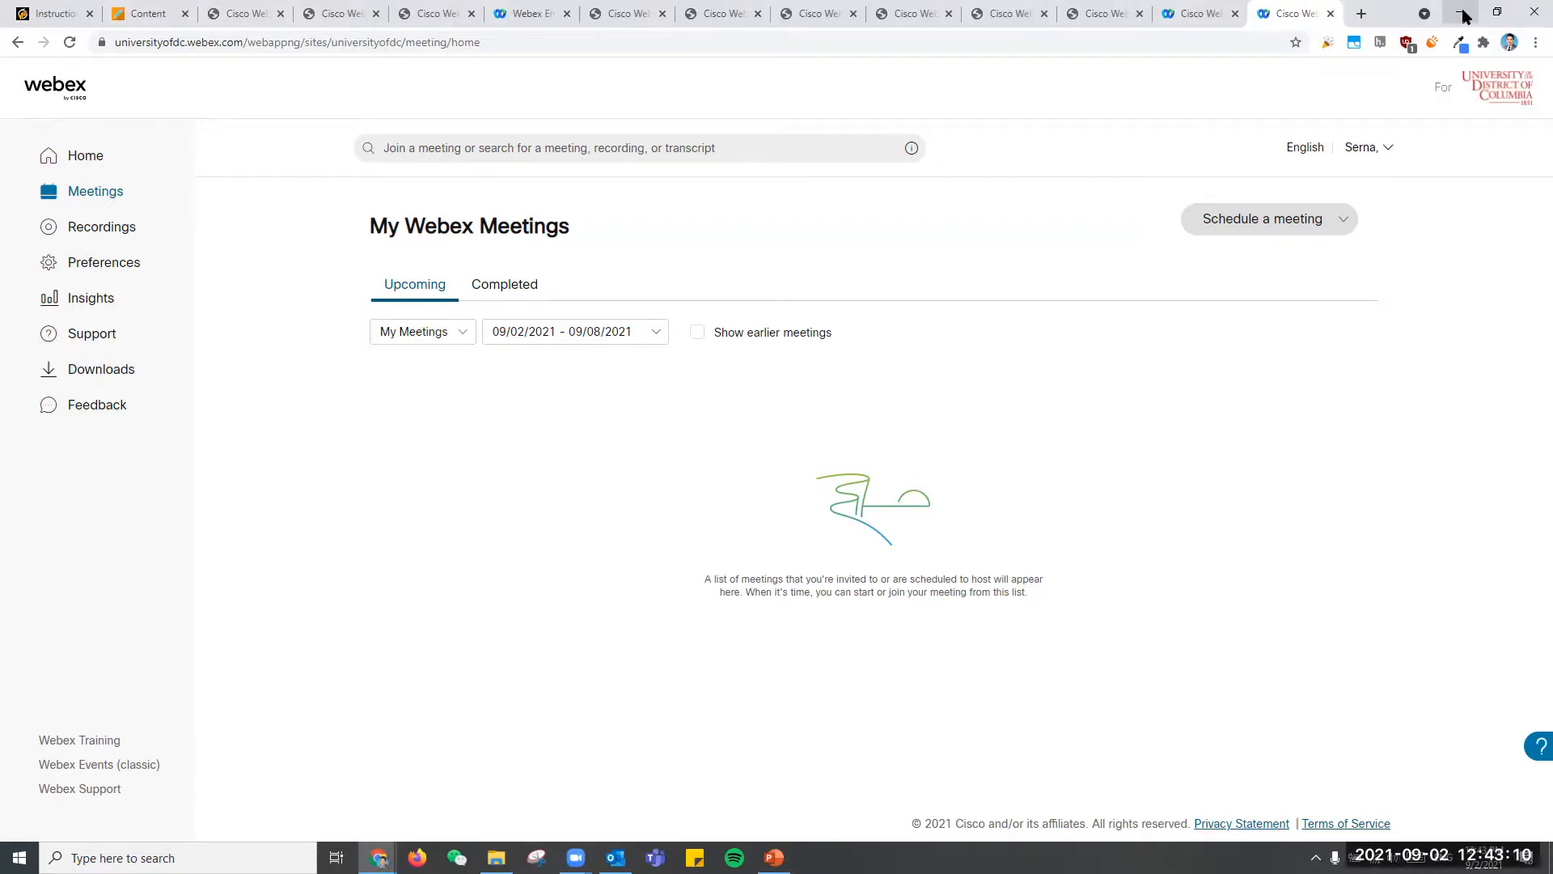
# - Return to the ULTRA_SANDBOX course in Blackboard and exit the student preview
pyautogui.click(145, 9)
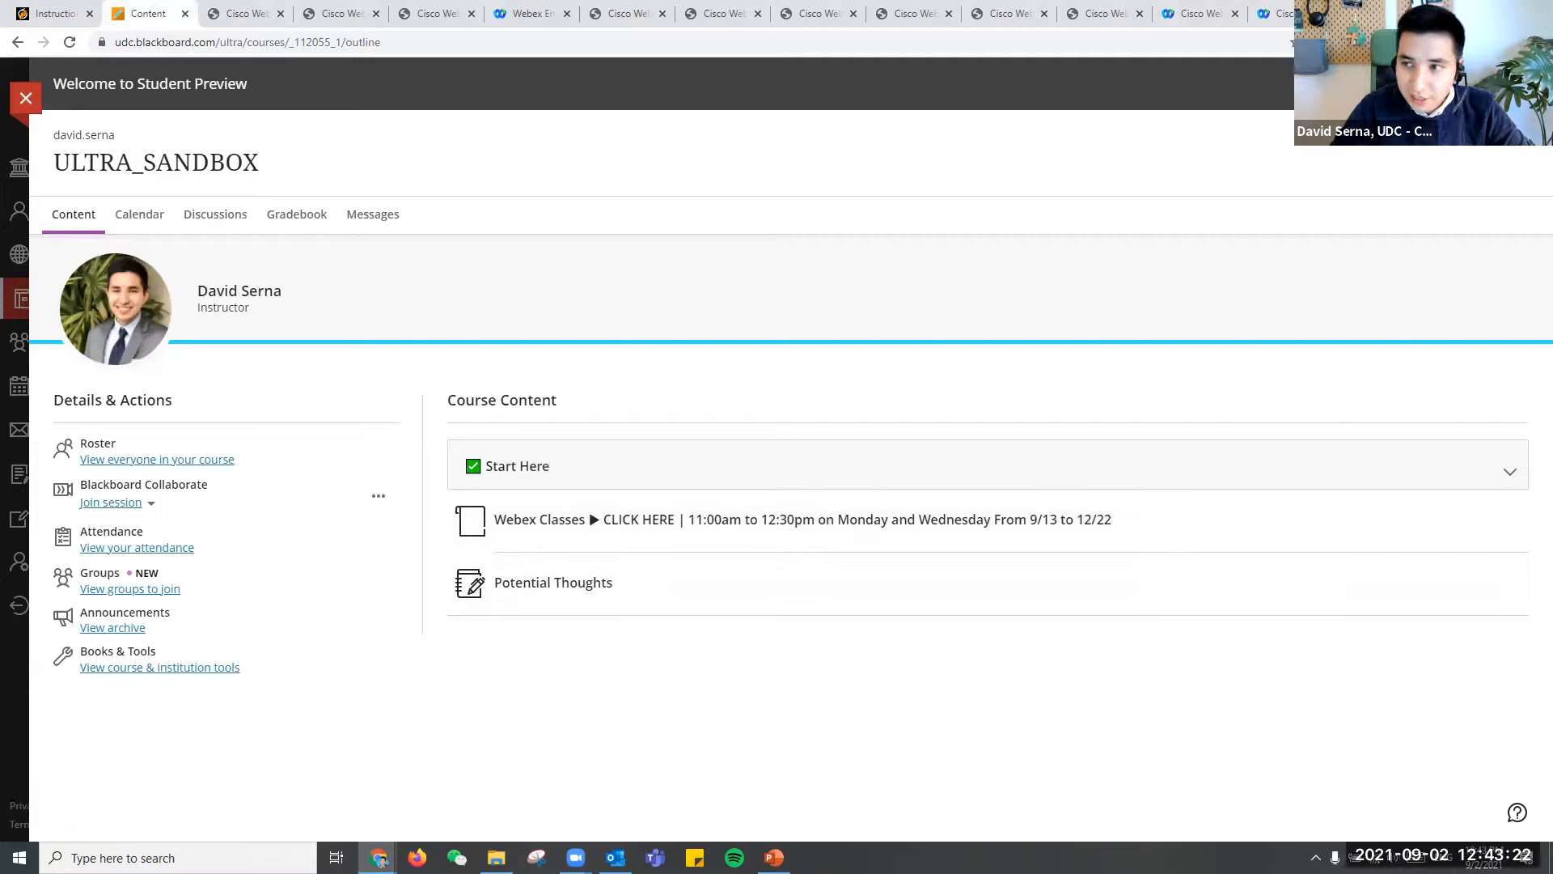
pyautogui.click(1515, 84)
pyautogui.click(1458, 176)
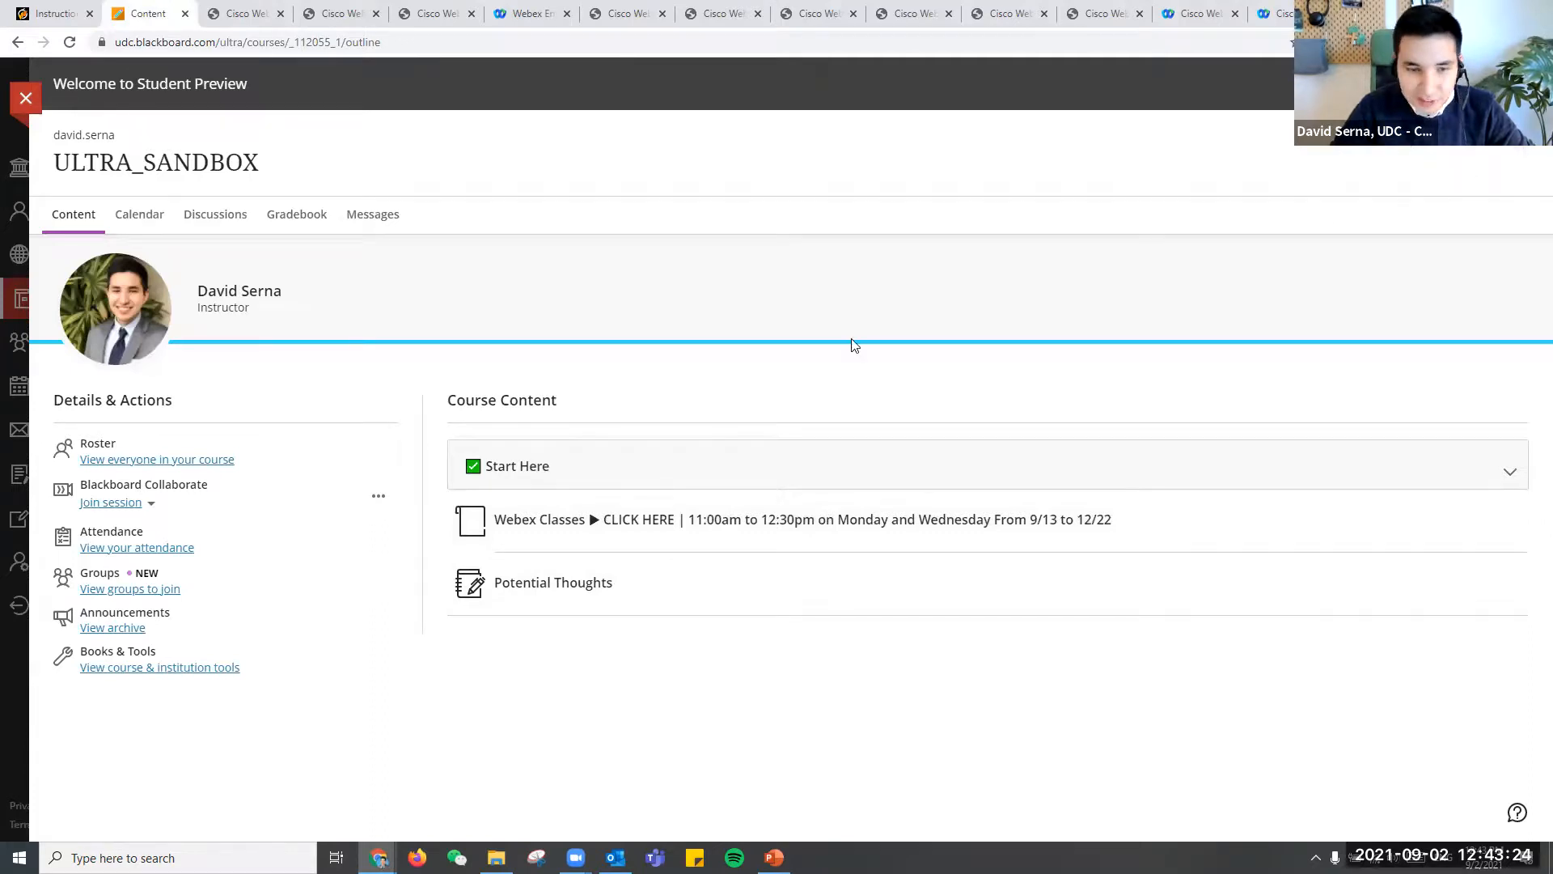
# - Launch Webex Classes as instructor and look through the upcoming recurring Introduction to Writing meetings
pyautogui.click(655, 523)
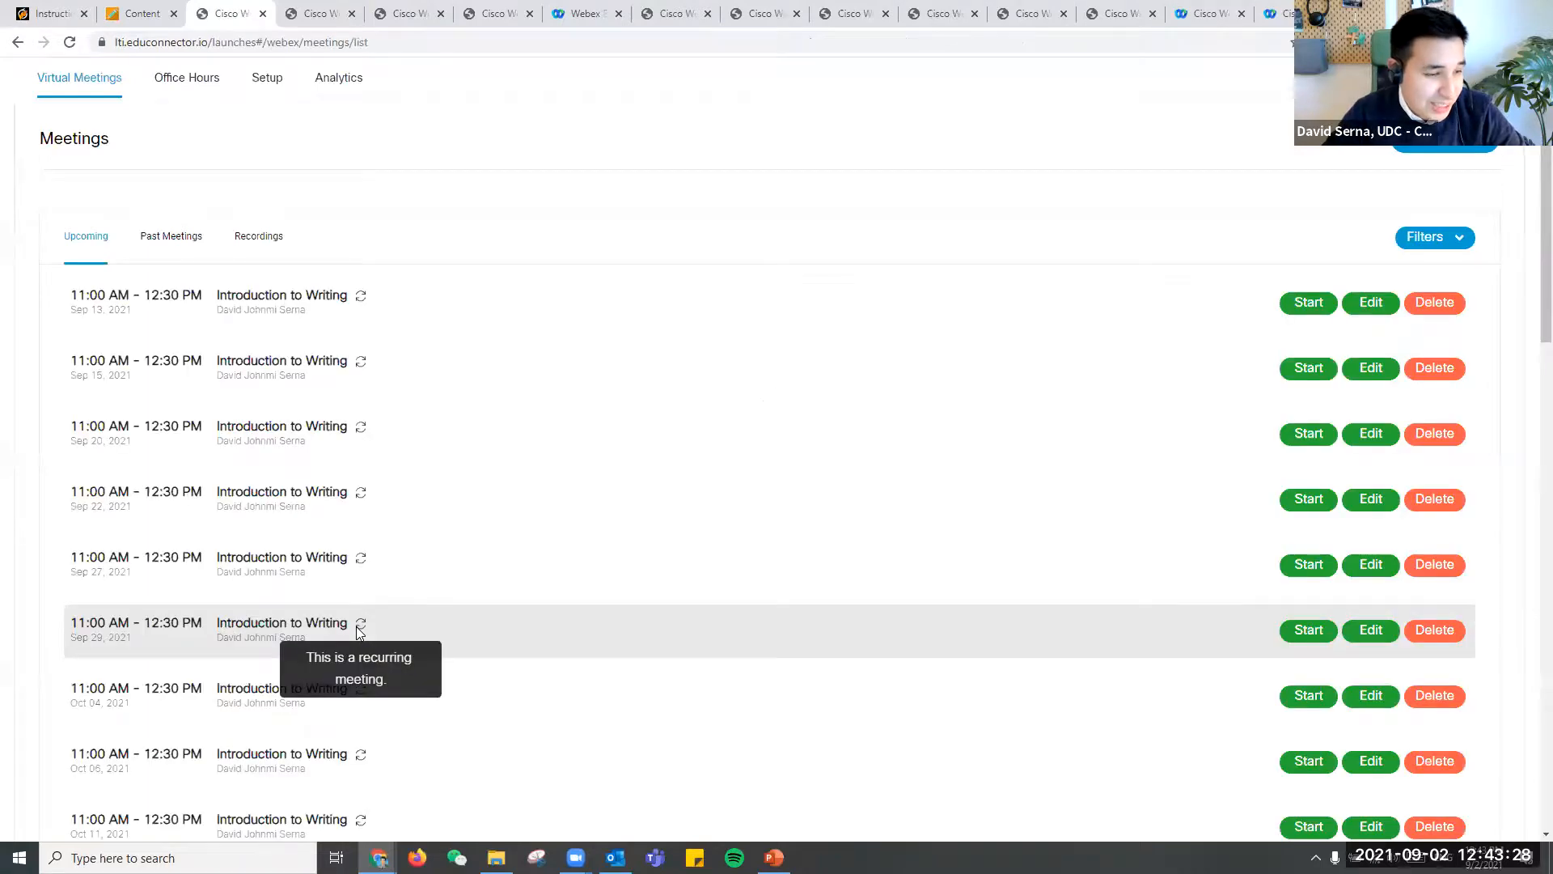
pyautogui.scroll(-10, 775, 578)
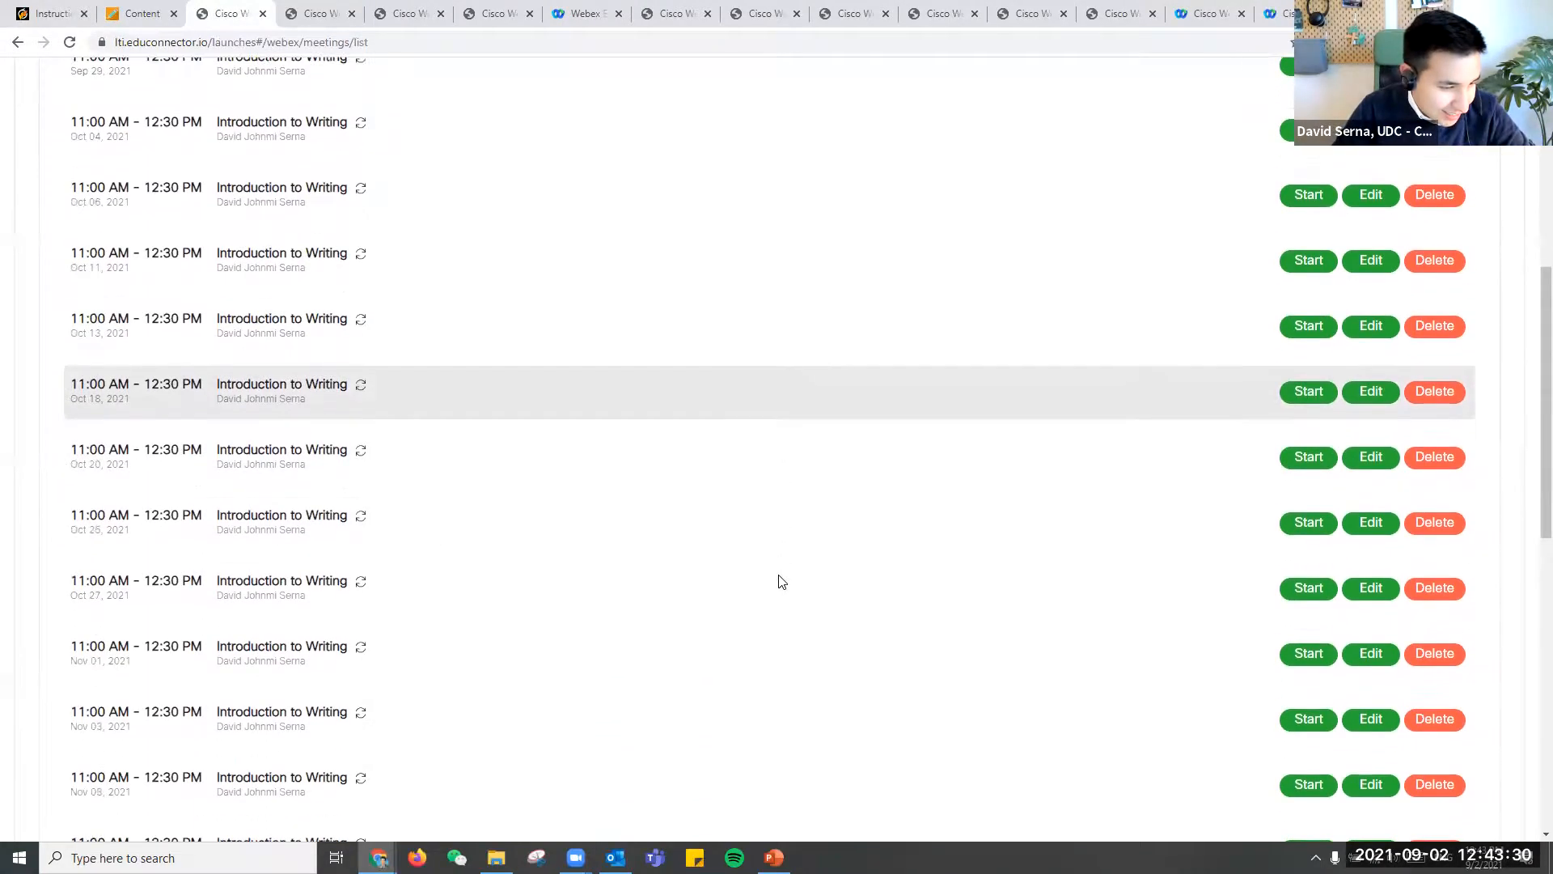
pyautogui.scroll(-2, 779, 580)
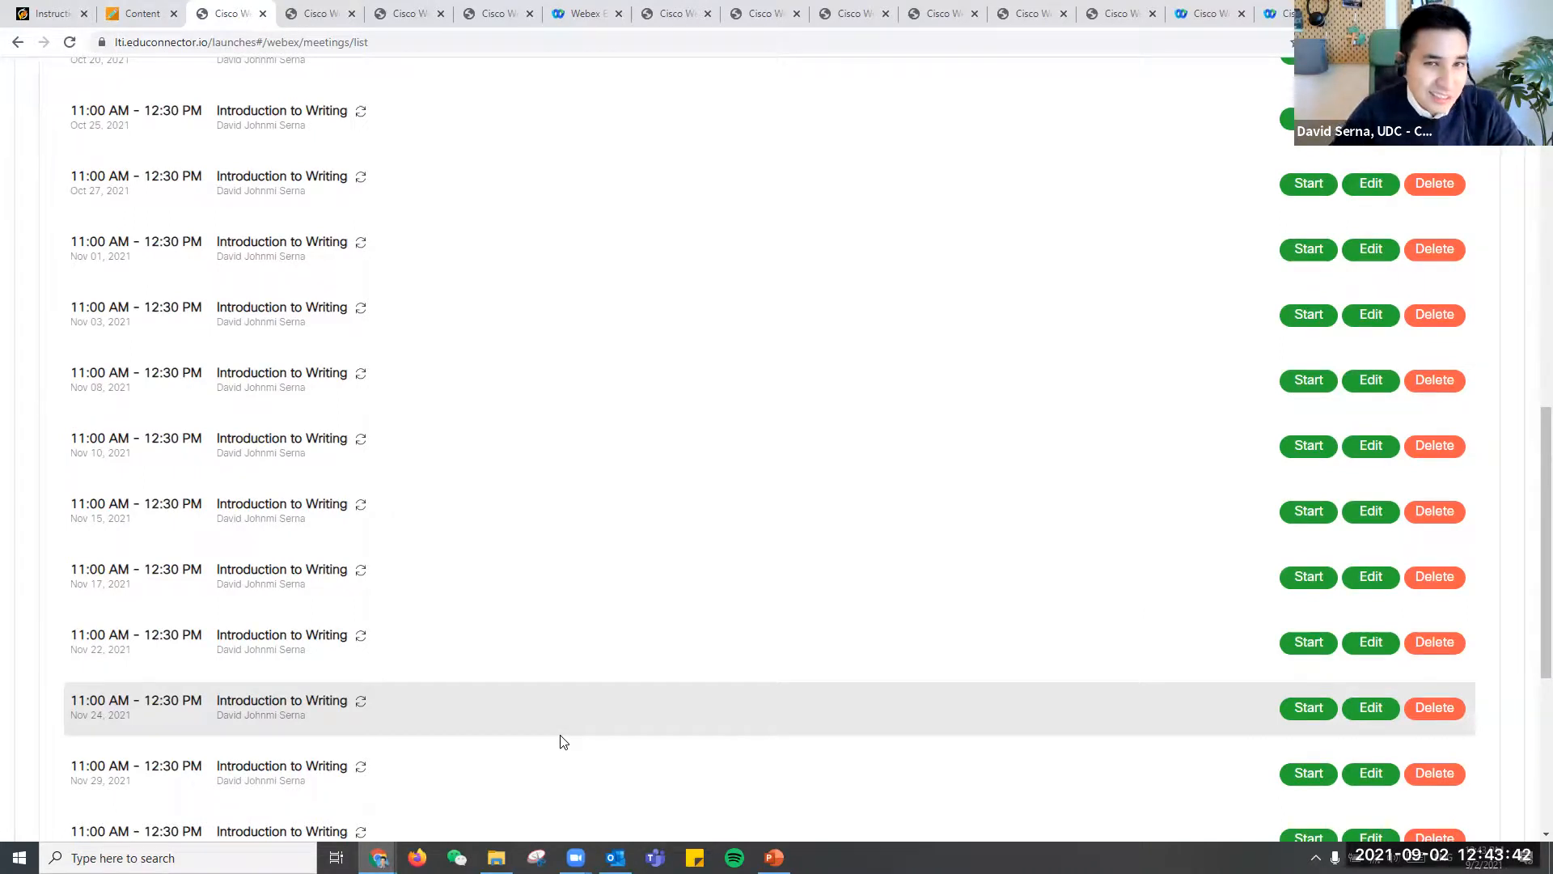
pyautogui.scroll(12, 531, 399)
# - Return to the course content, start and exit the student preview, and check the roster for the preview student
pyautogui.click(159, 15)
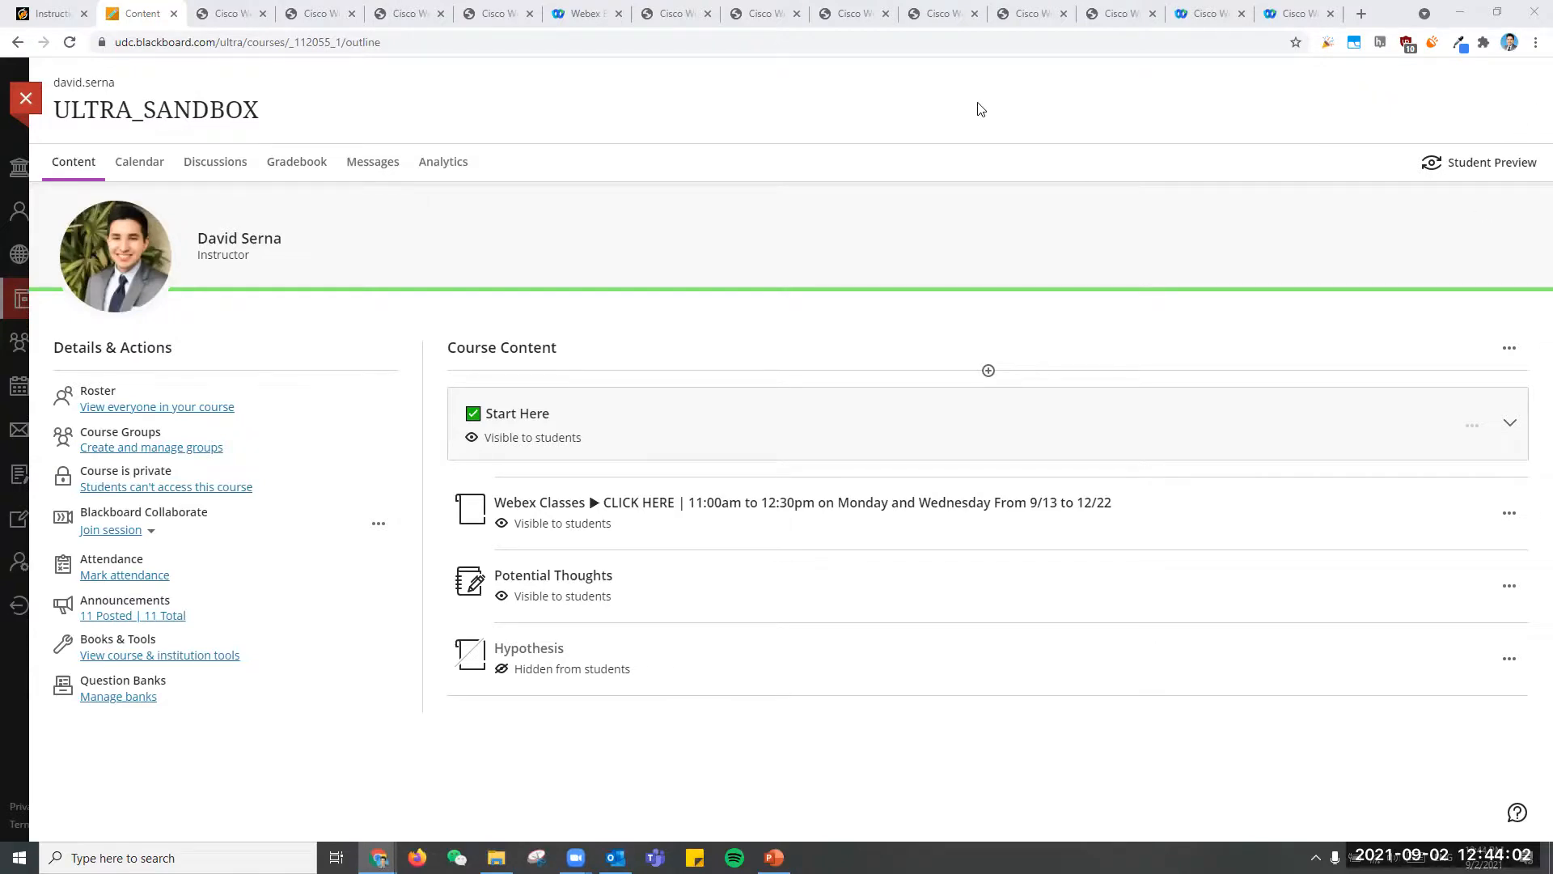
pyautogui.click(1485, 163)
pyautogui.click(857, 317)
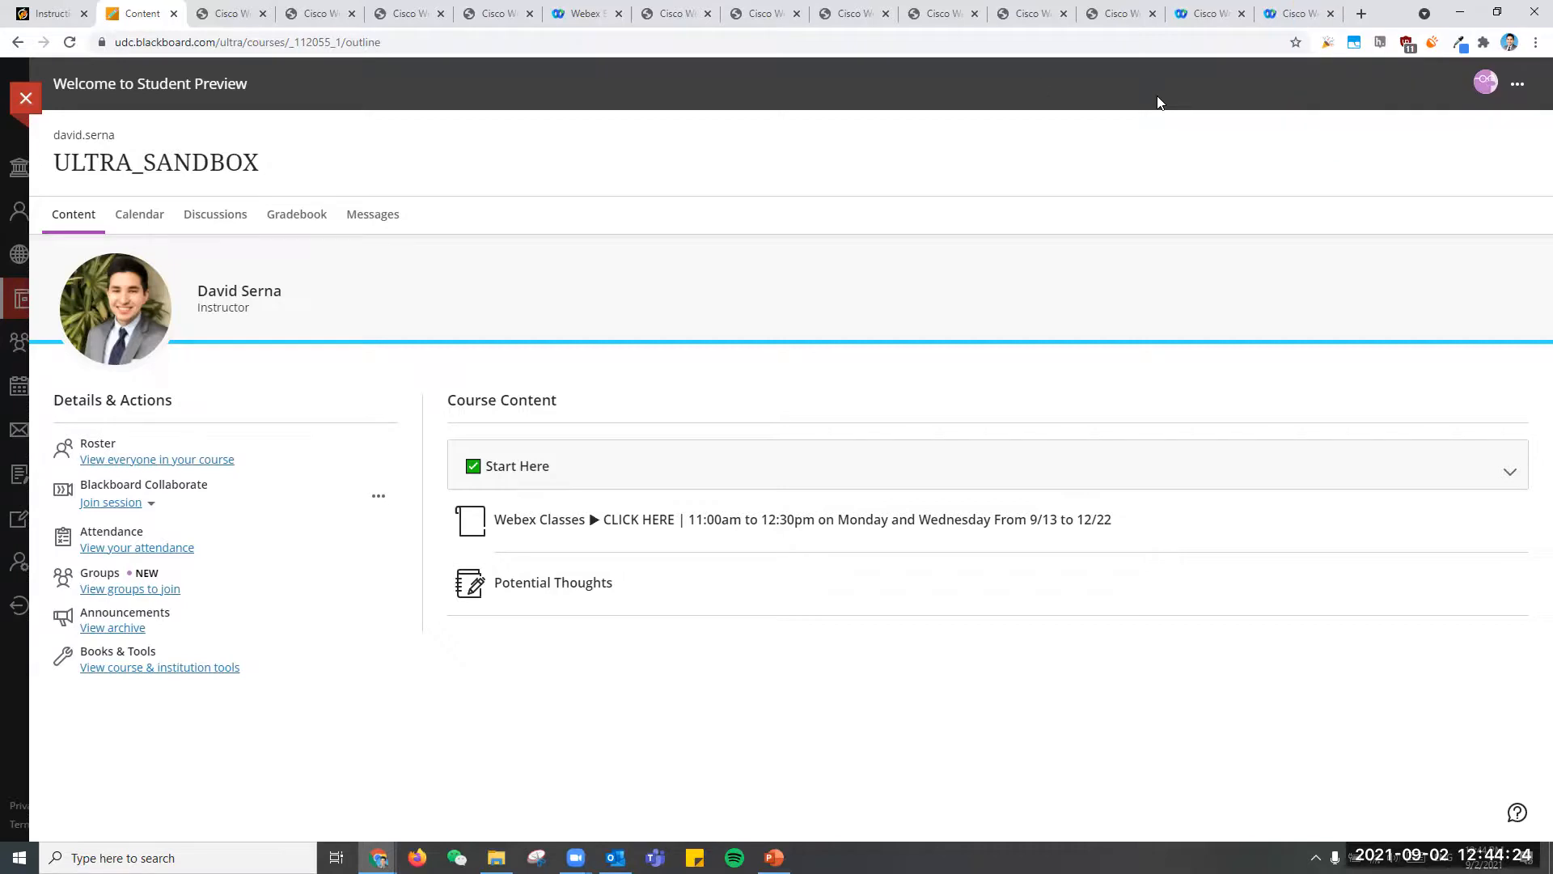
pyautogui.click(1517, 88)
pyautogui.click(1449, 181)
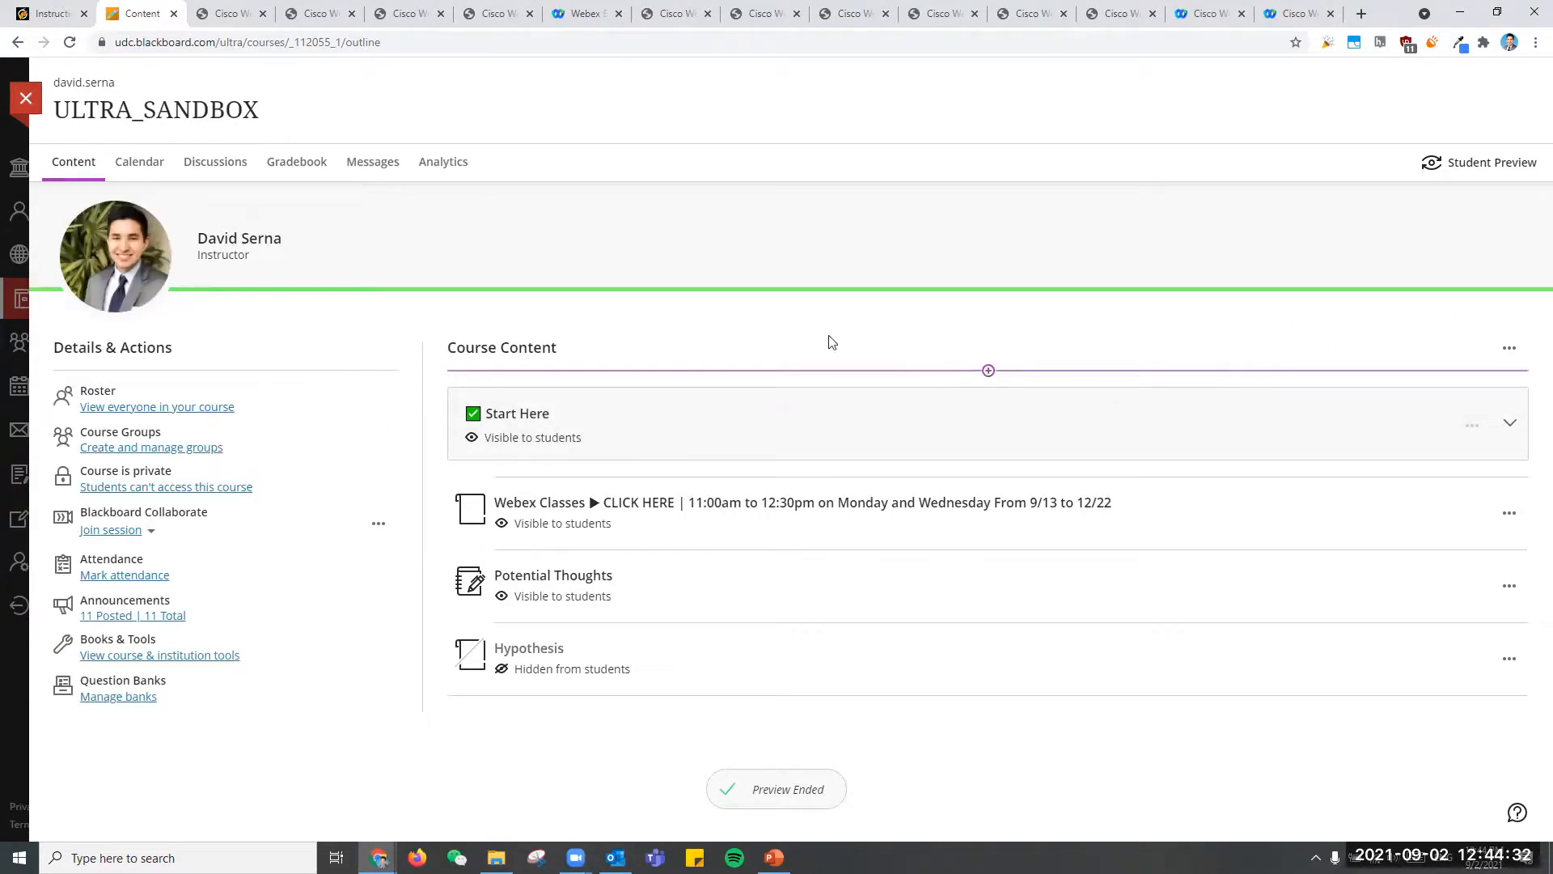
pyautogui.click(157, 408)
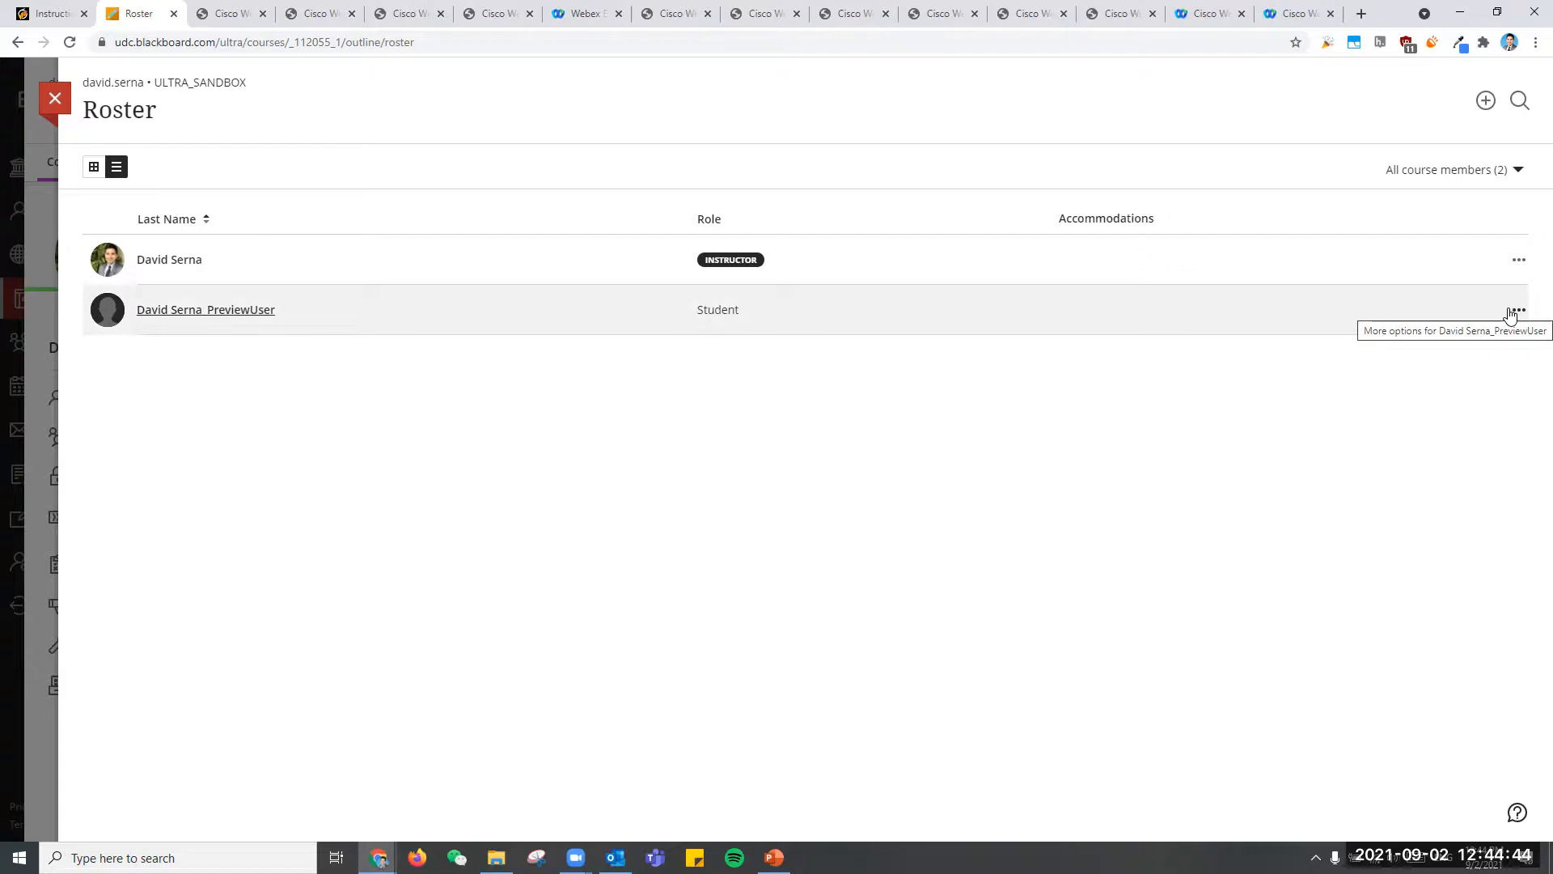
pyautogui.click(57, 100)
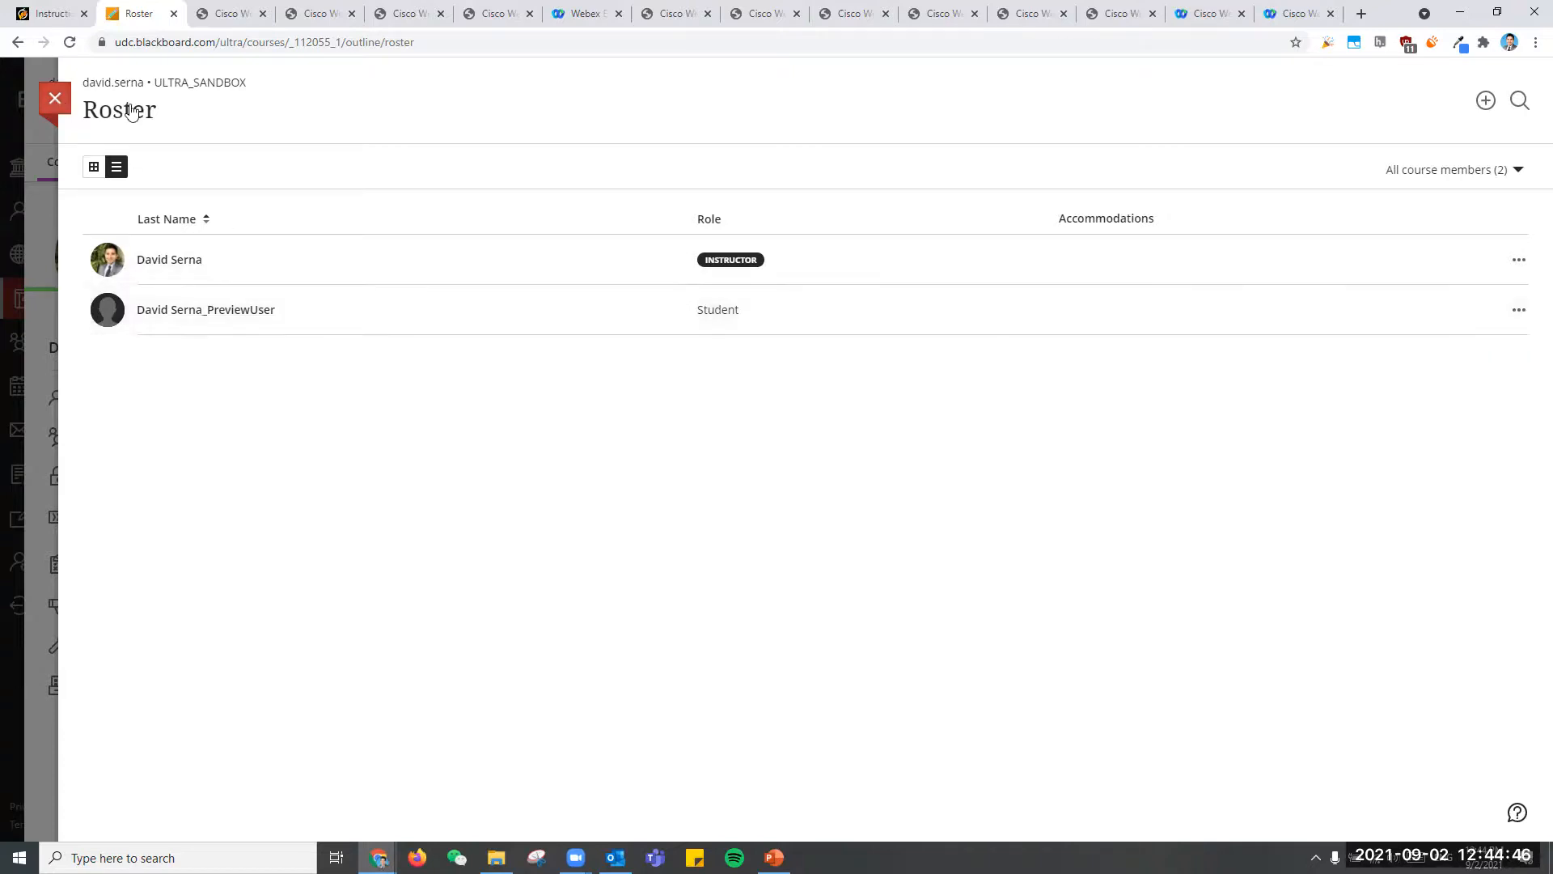
# - Start the student preview of ULTRA_SANDBOX and reset the preview student's activity
pyautogui.click(1484, 164)
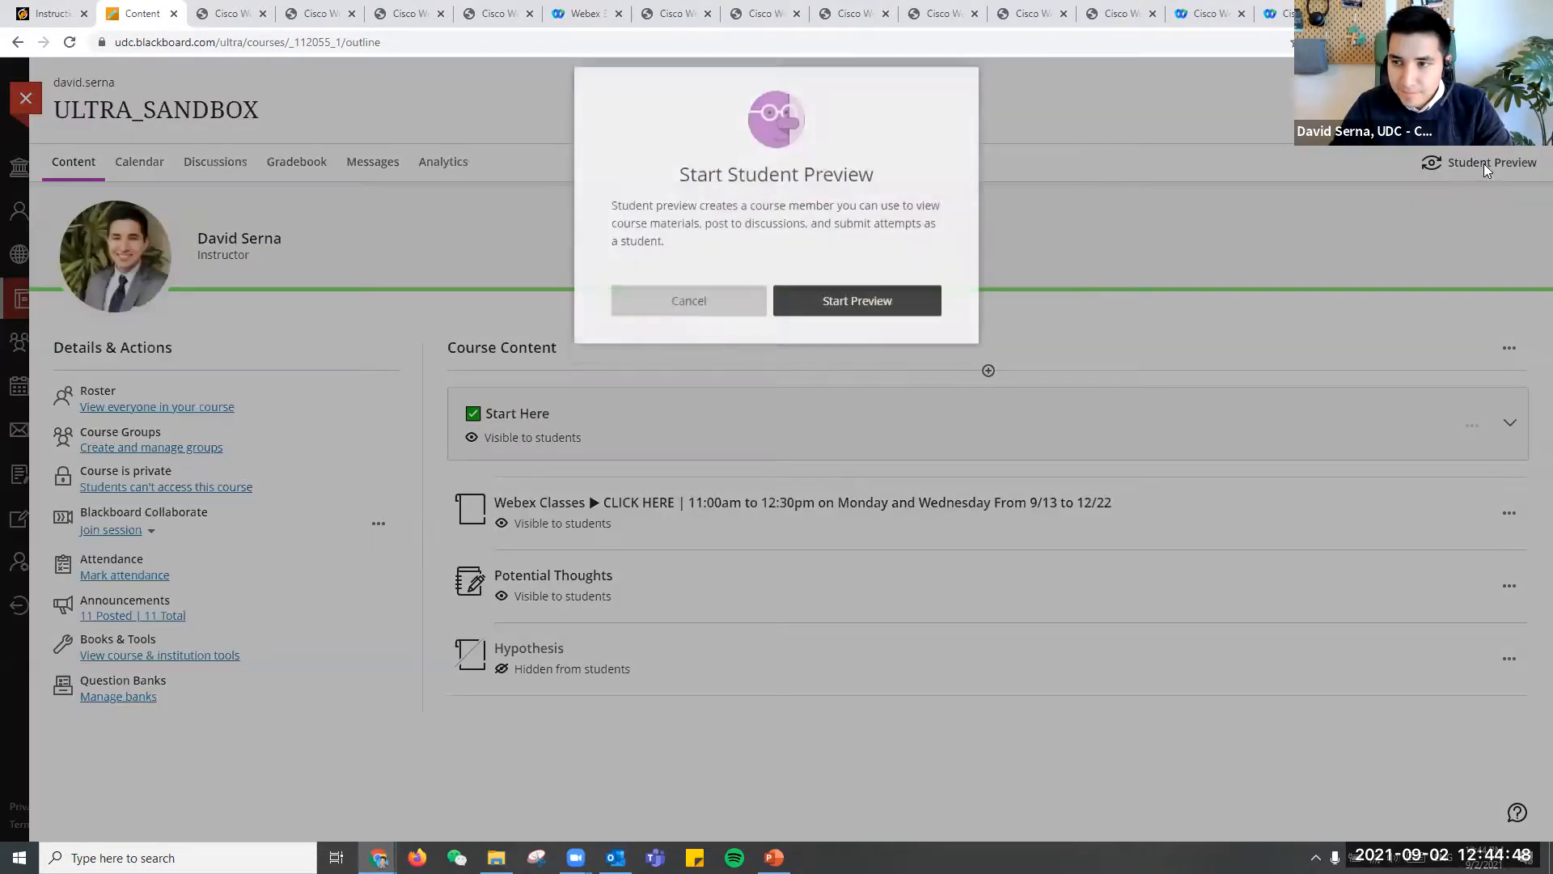
pyautogui.click(890, 316)
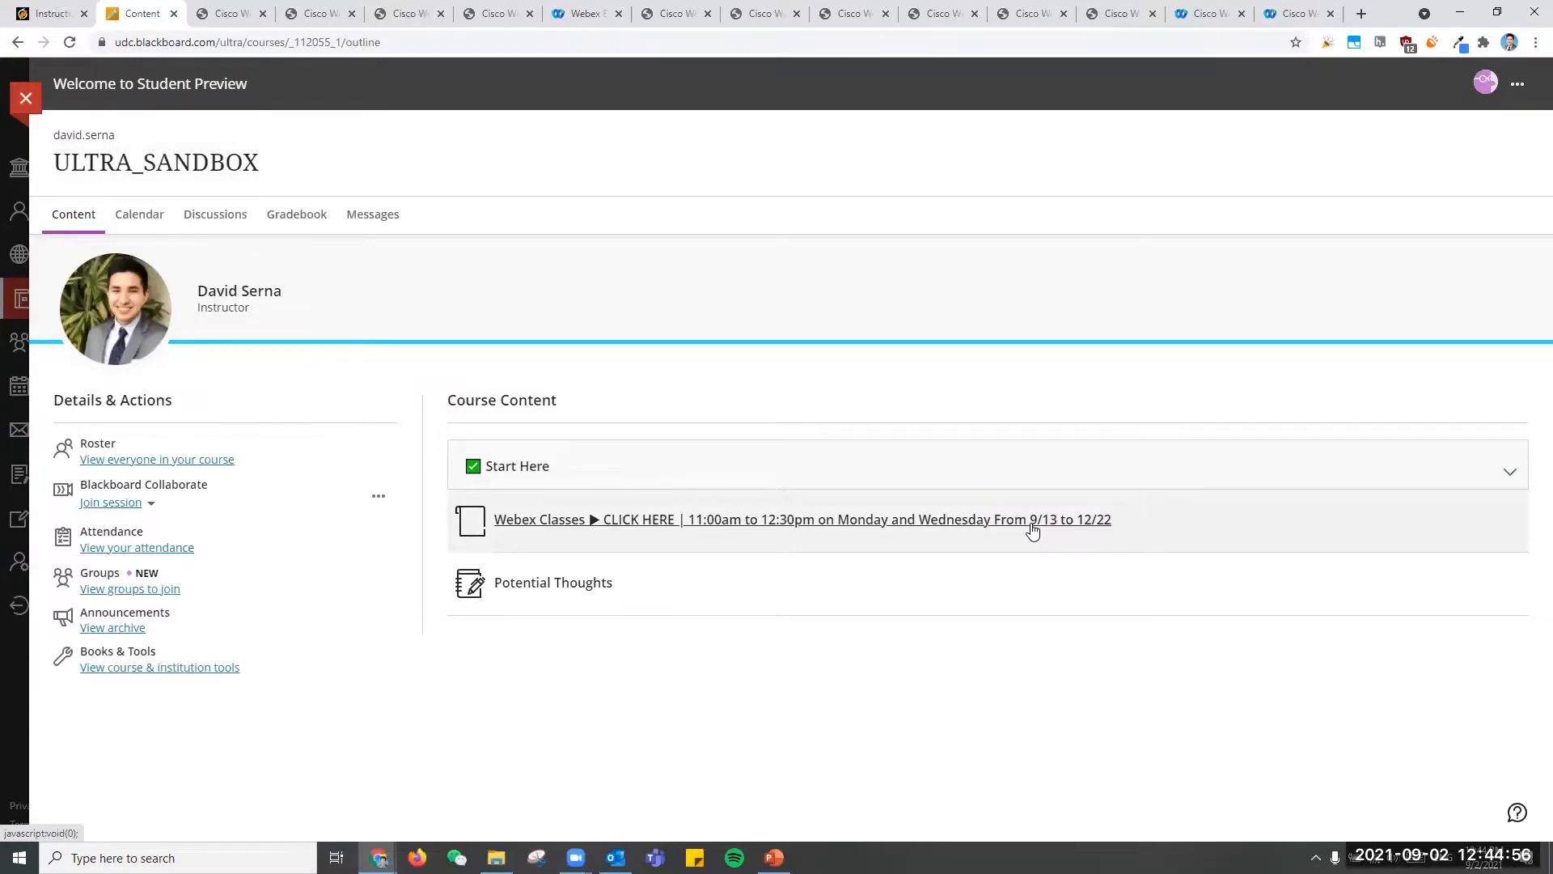
pyautogui.click(1518, 89)
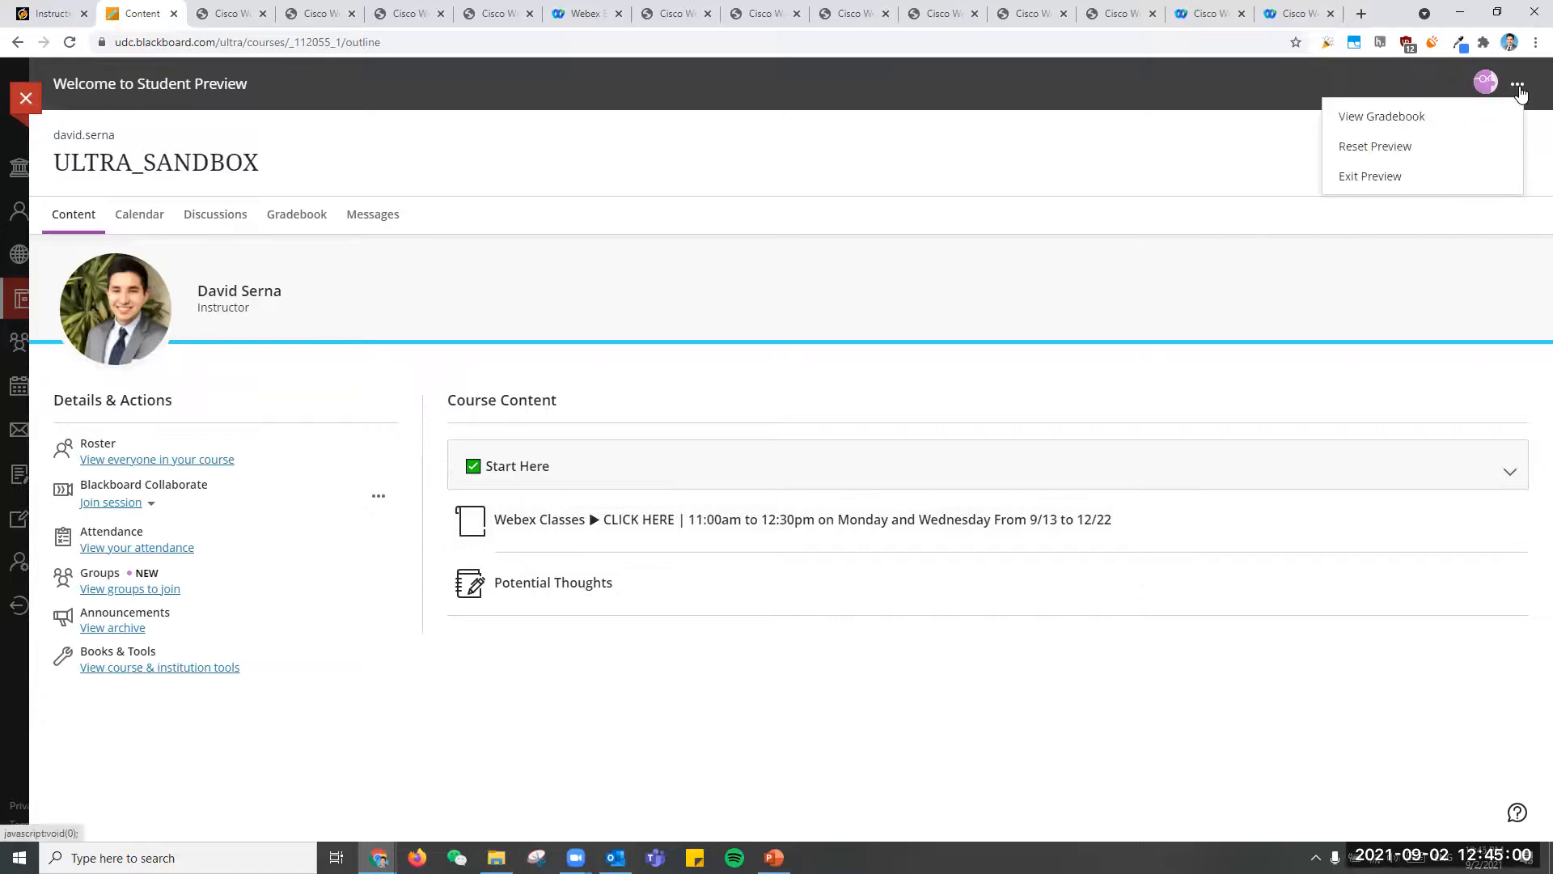
pyautogui.click(1490, 157)
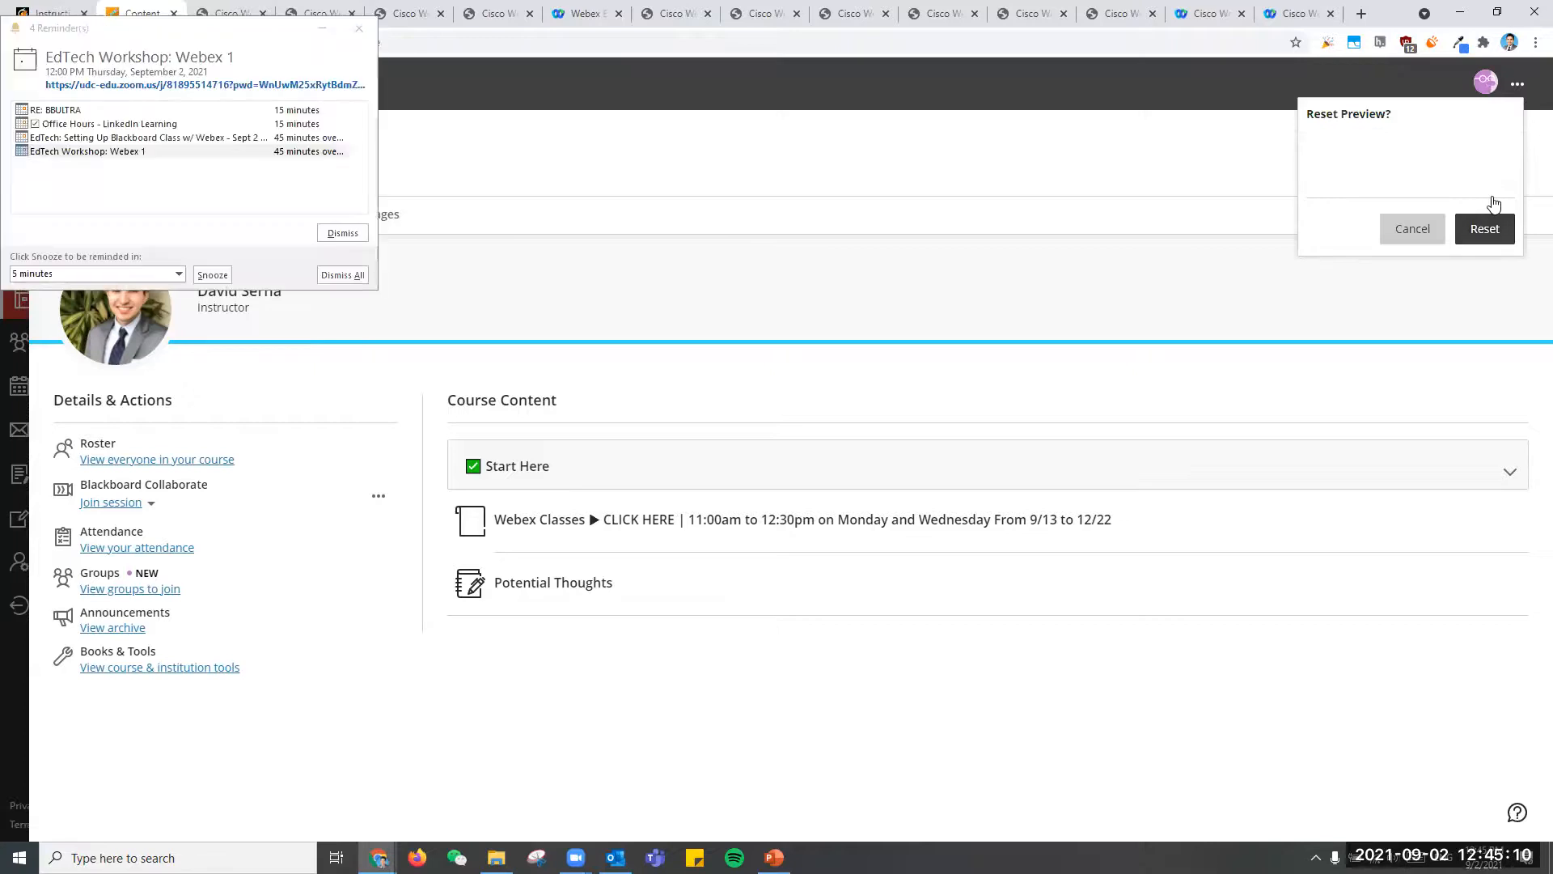
pyautogui.click(1495, 232)
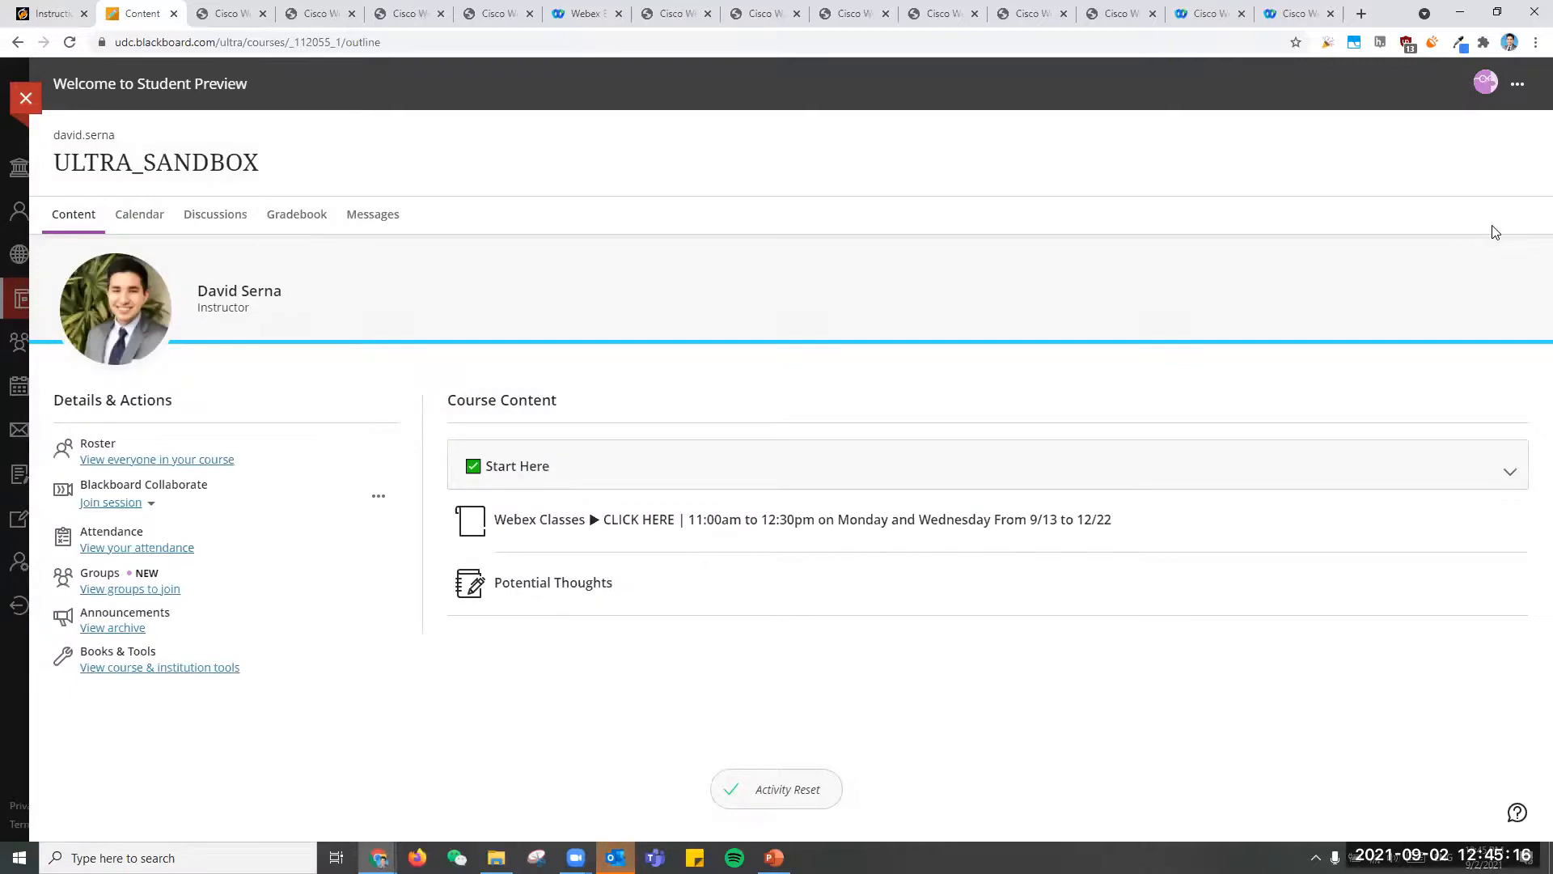
# - Check the roster within the student preview, and end the preview by leaving and reopening the ULTRA_SANDBOX course
pyautogui.click(175, 459)
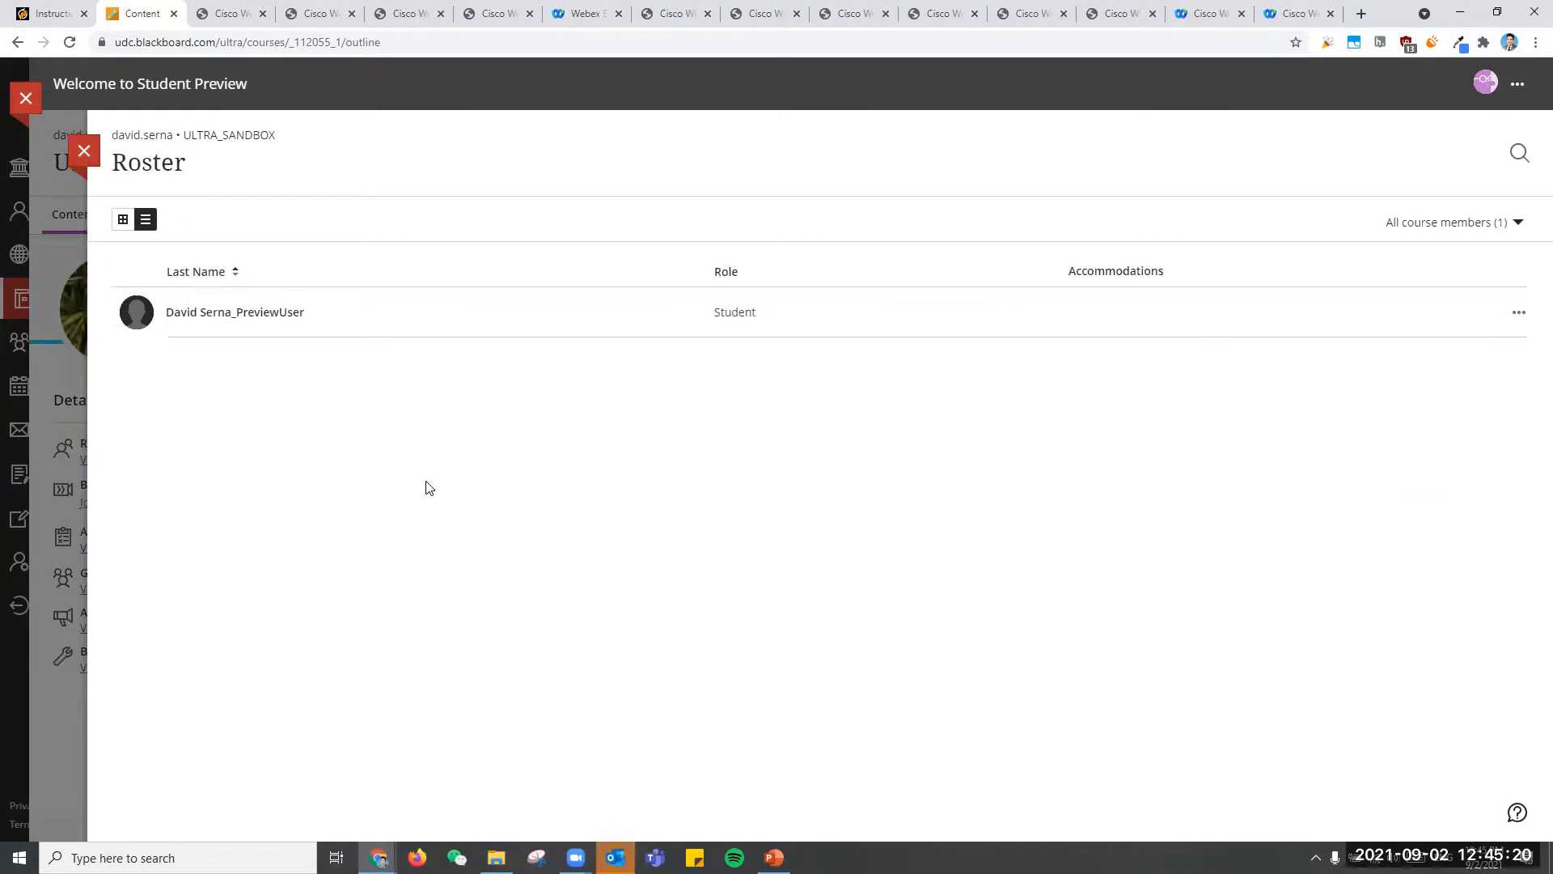
pyautogui.click(83, 150)
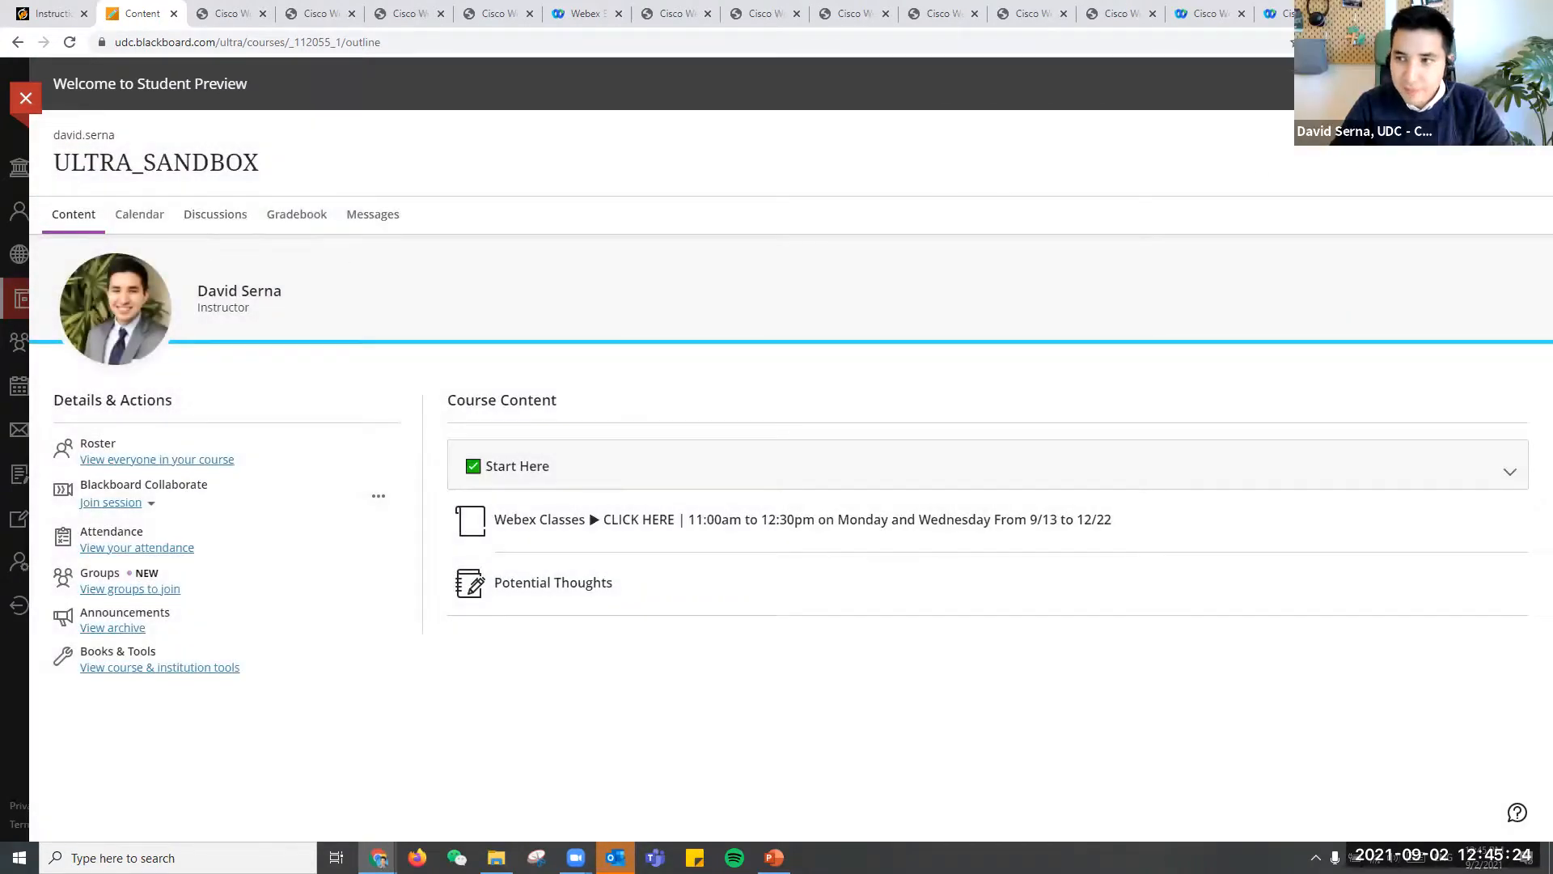
pyautogui.click(27, 100)
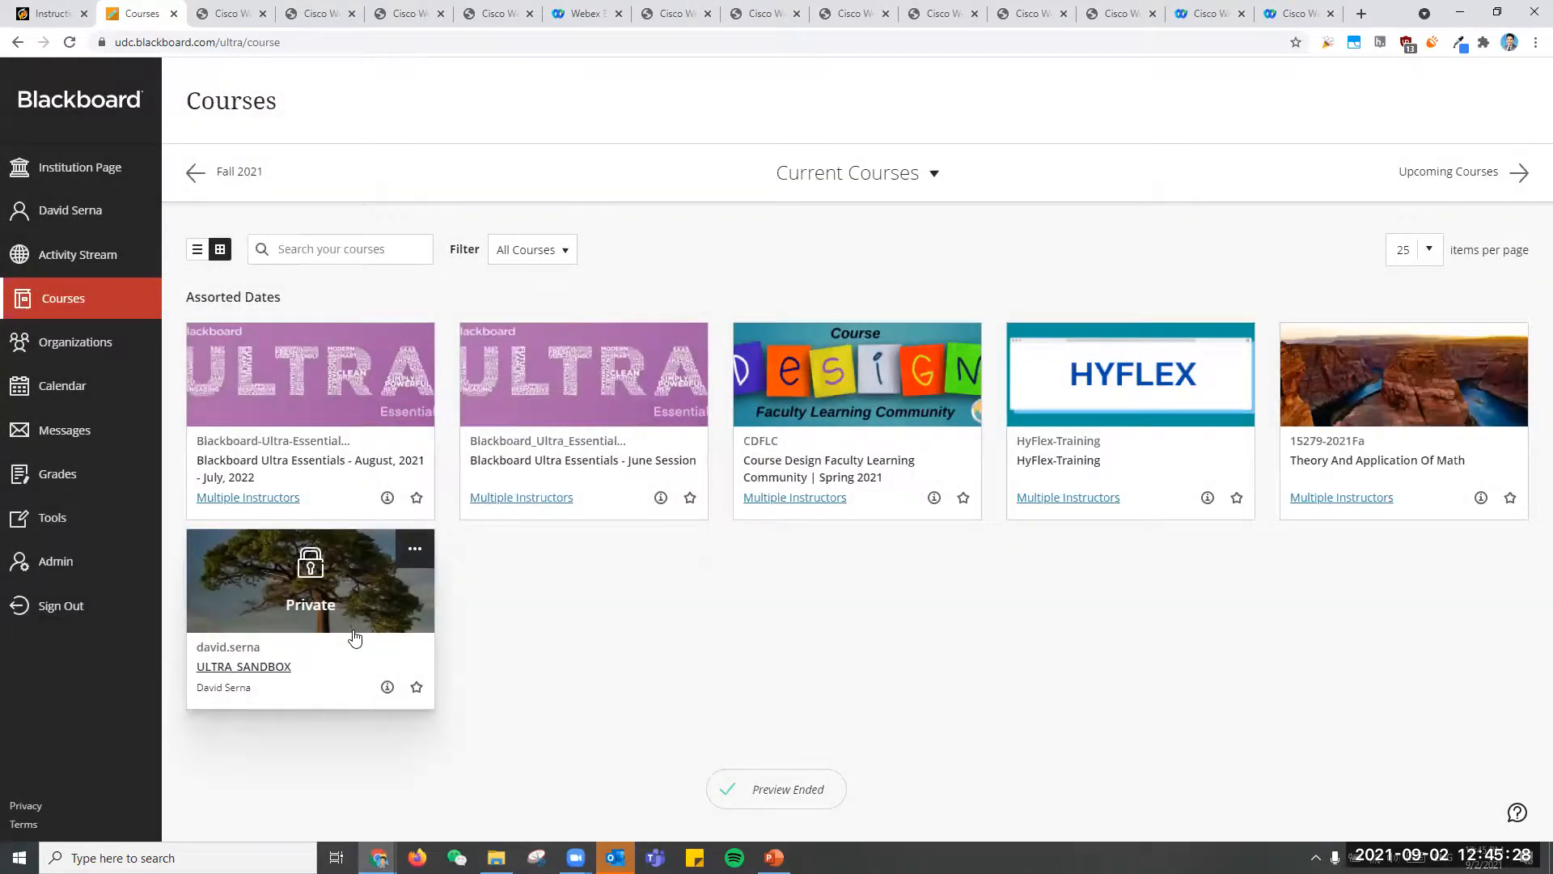
pyautogui.click(355, 639)
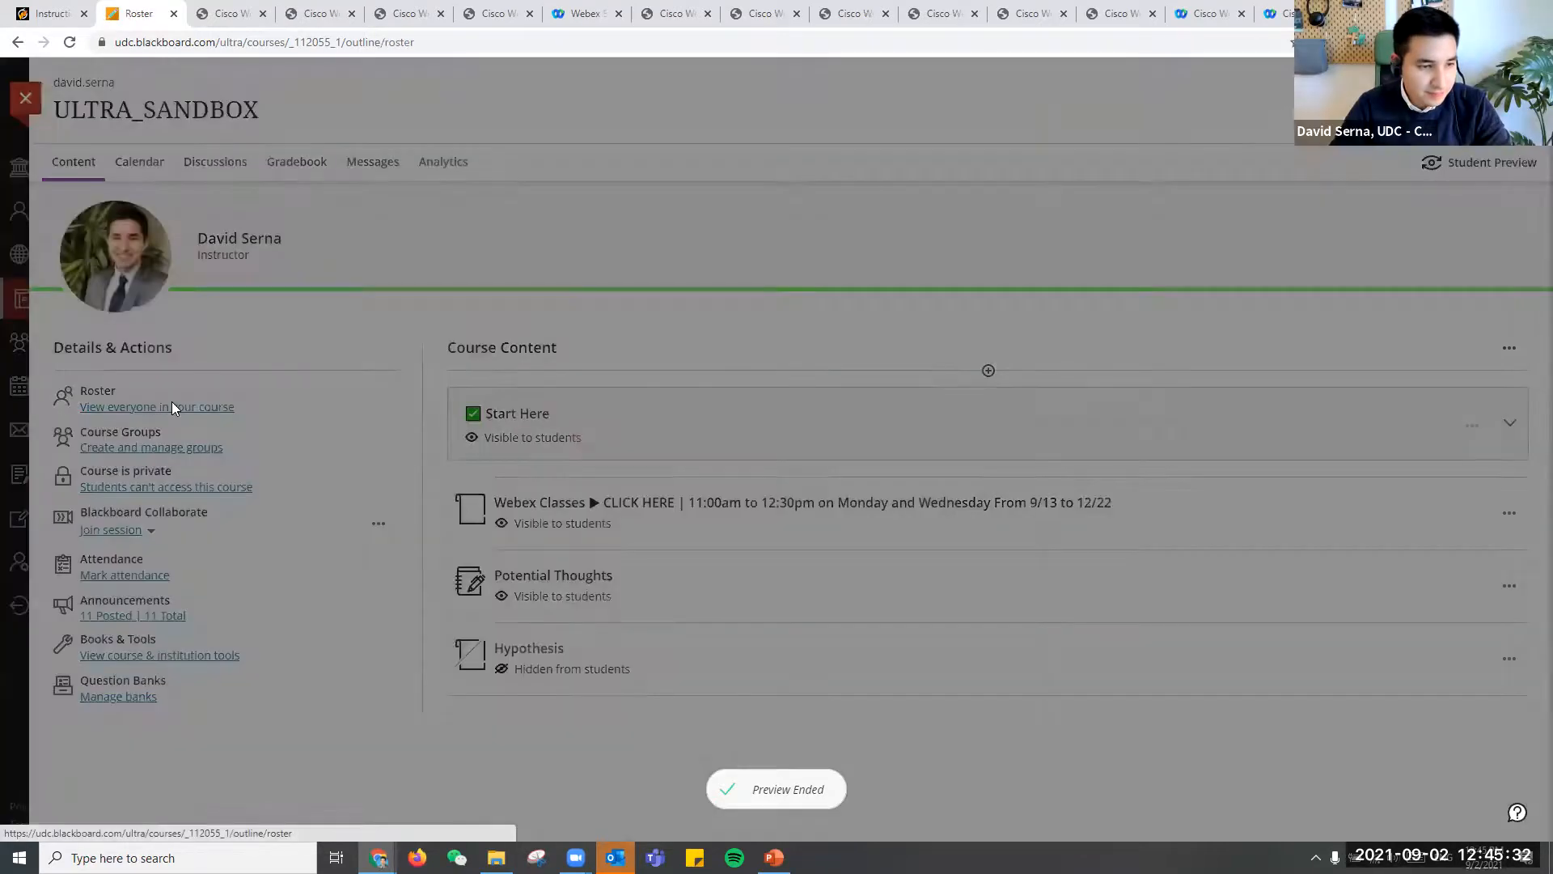
# - Open the course roster as instructor, check the options available for the preview student, and close the roster
pyautogui.click(172, 408)
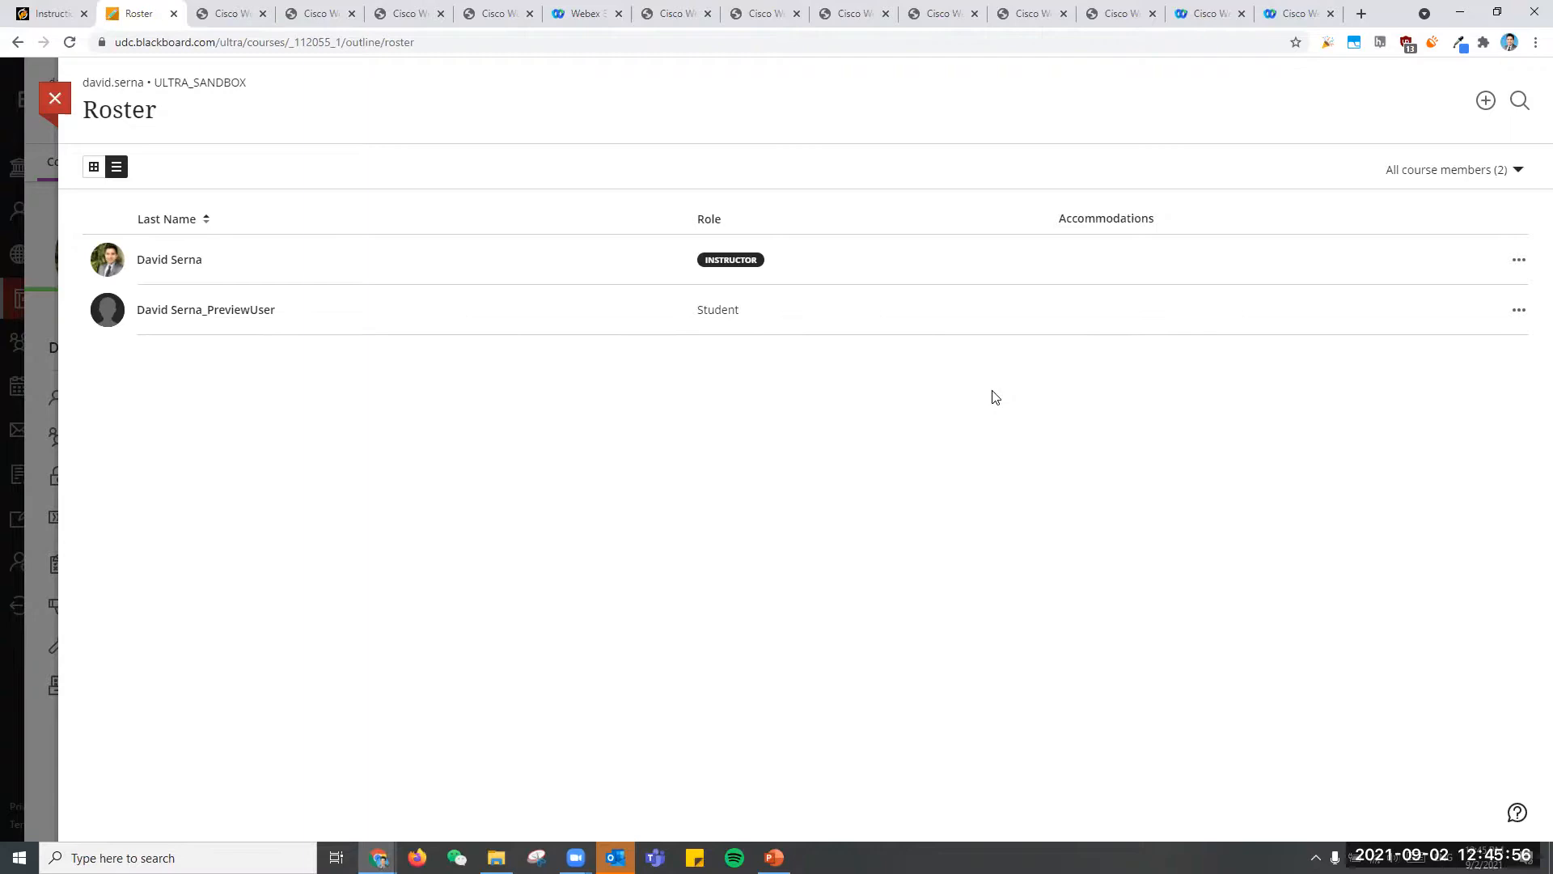
pyautogui.click(1518, 311)
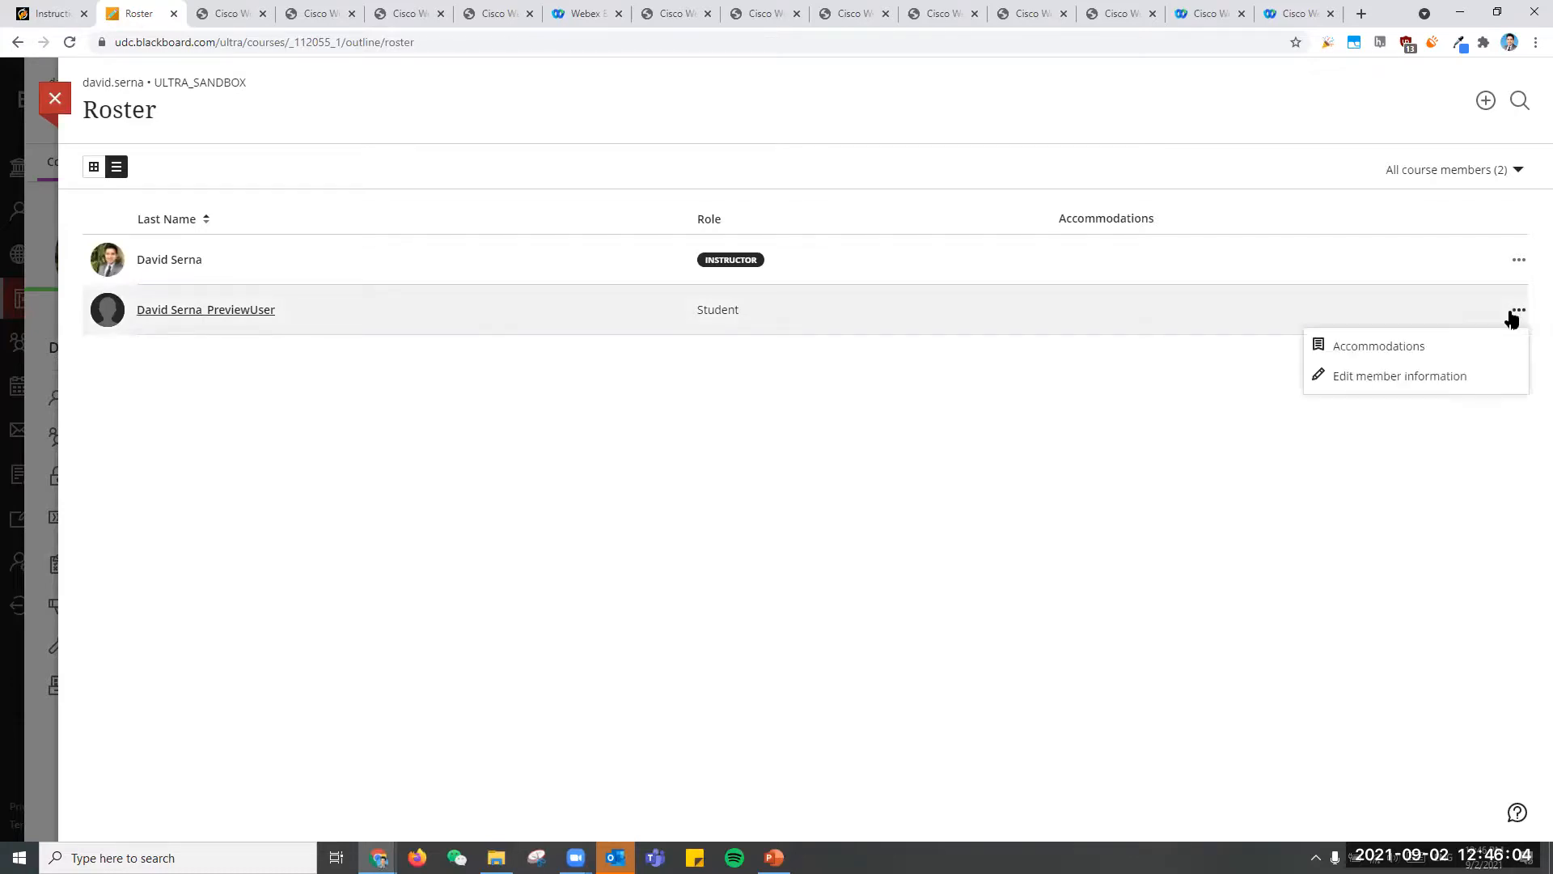
pyautogui.click(1097, 443)
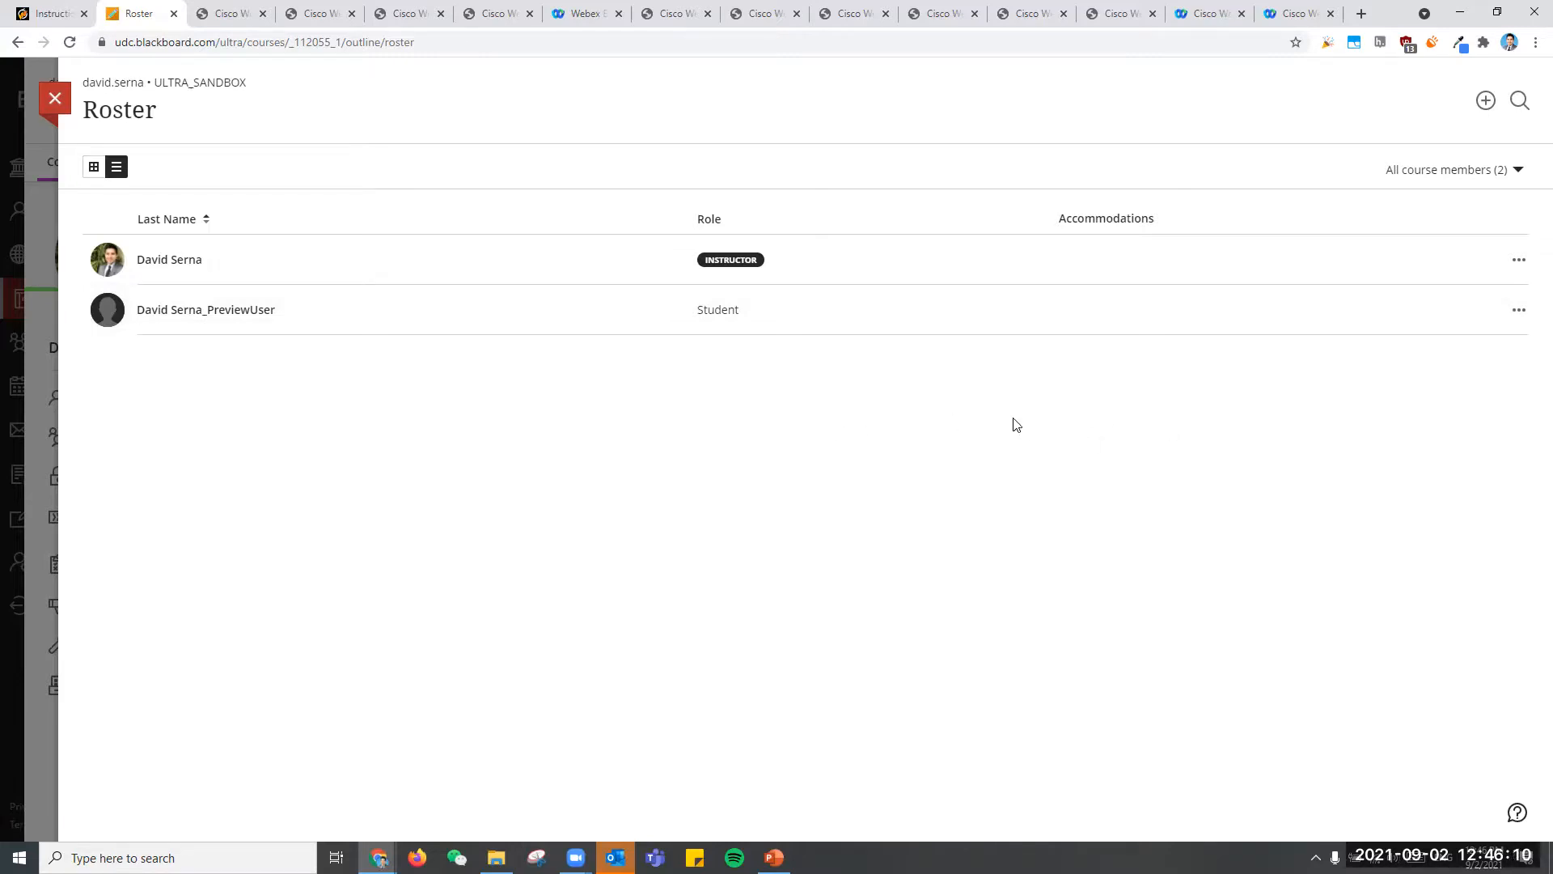
pyautogui.click(55, 98)
# - Examine the gradebook's student list and gradable items, including the Icebreaker discussion and its grades and participation
pyautogui.click(289, 167)
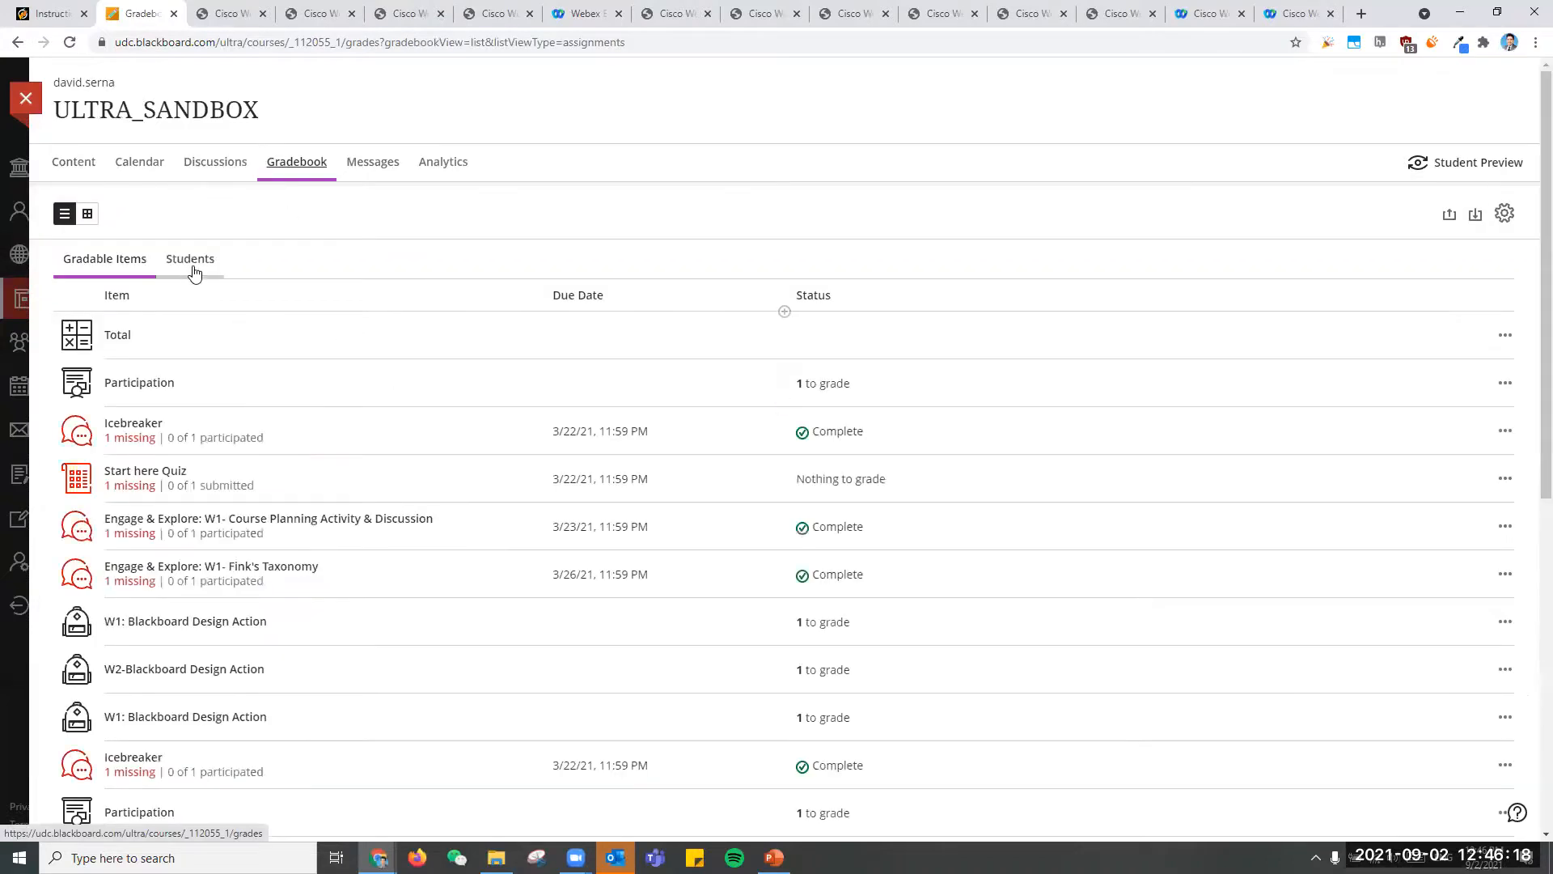
pyautogui.click(194, 272)
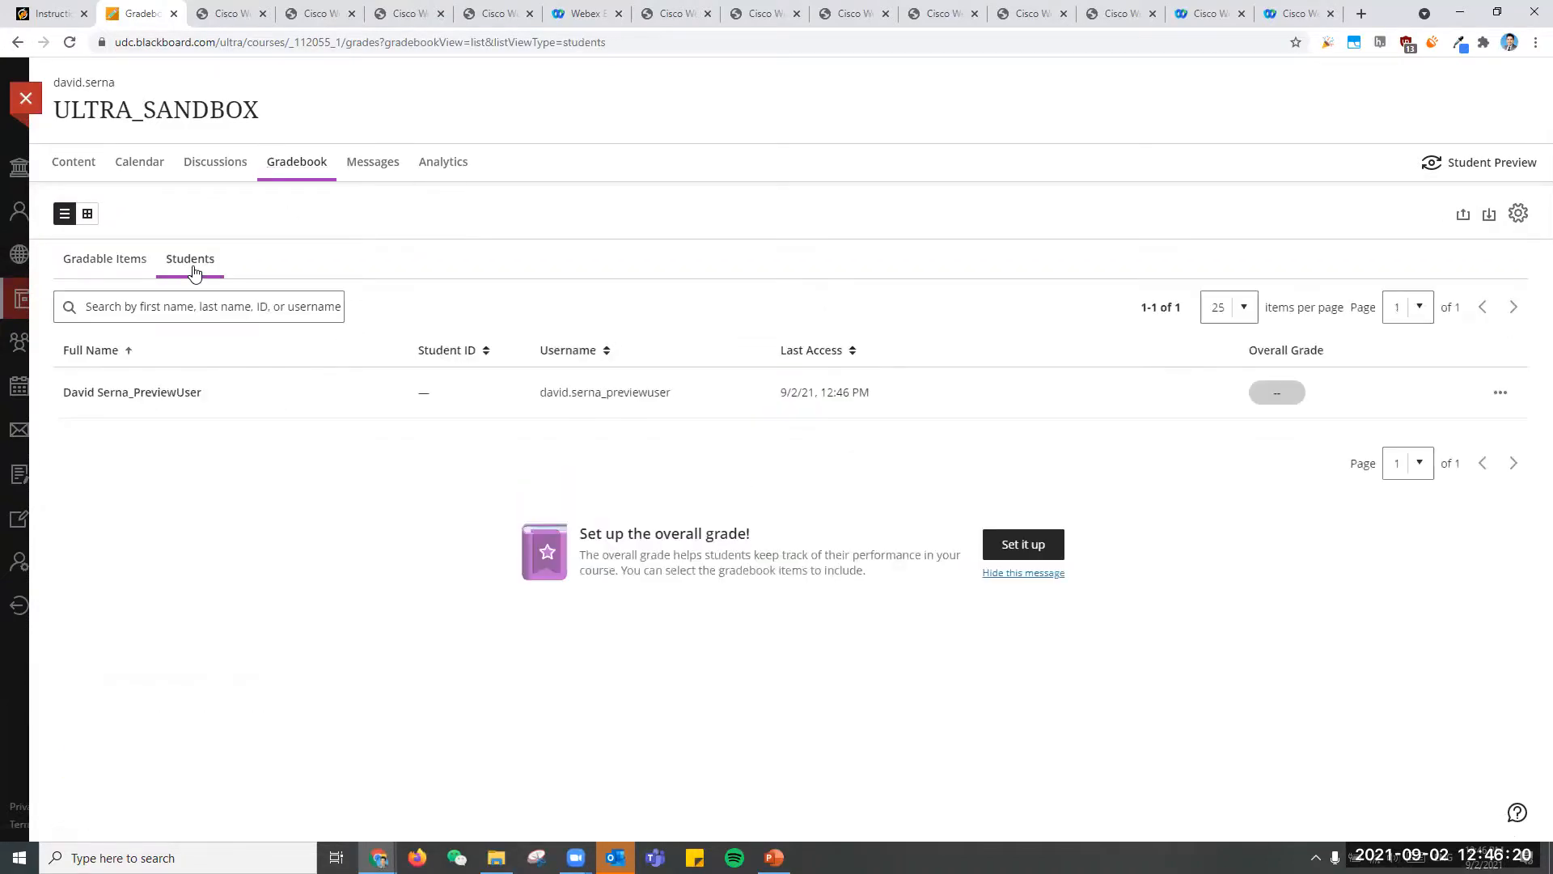
pyautogui.click(132, 268)
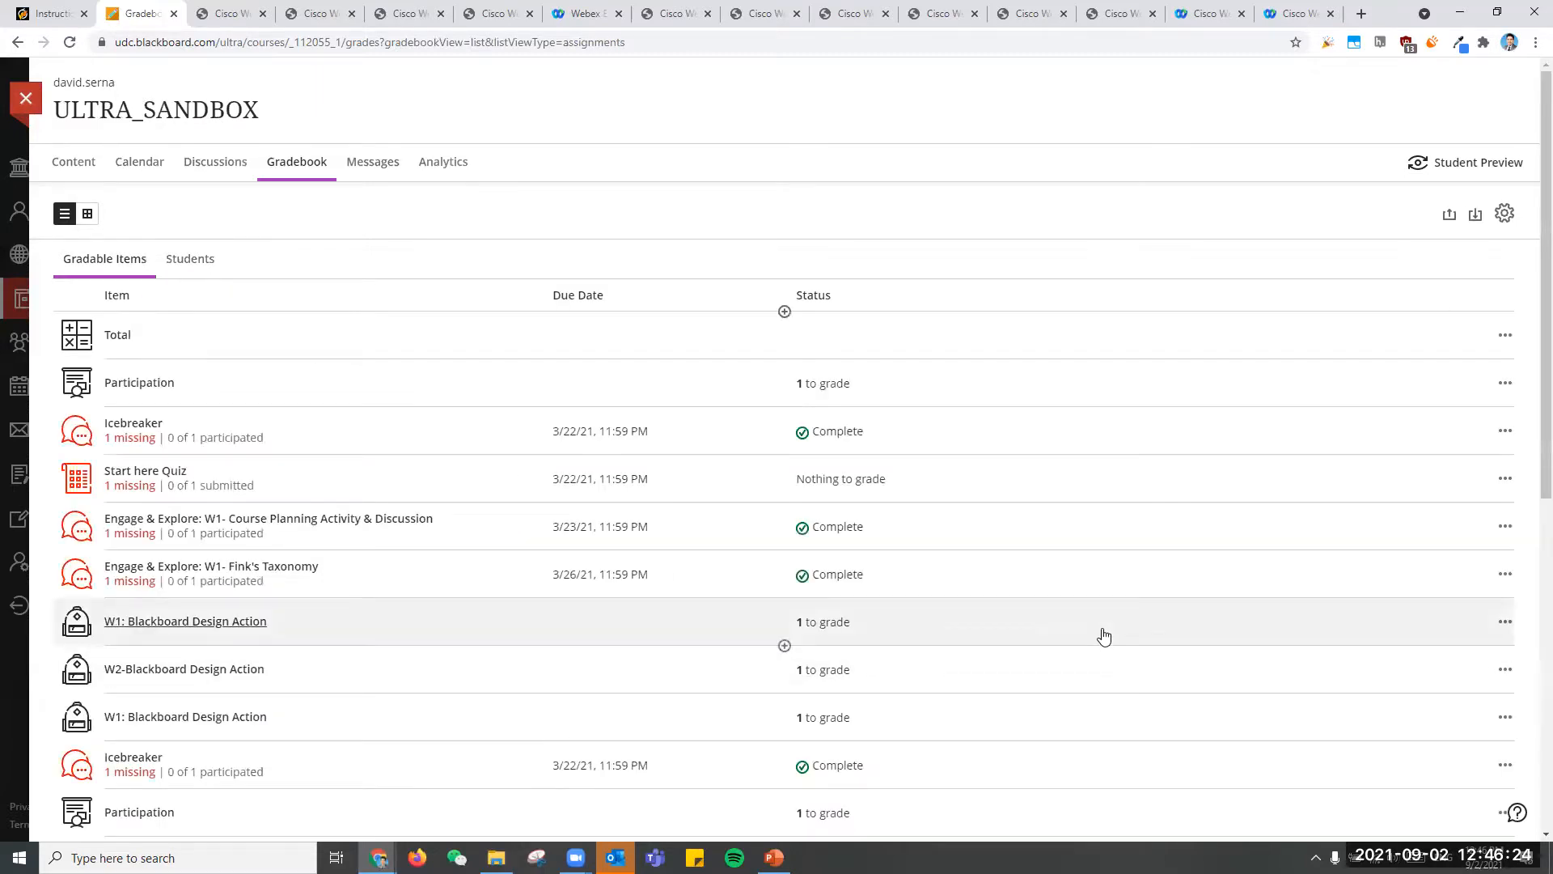
pyautogui.click(136, 431)
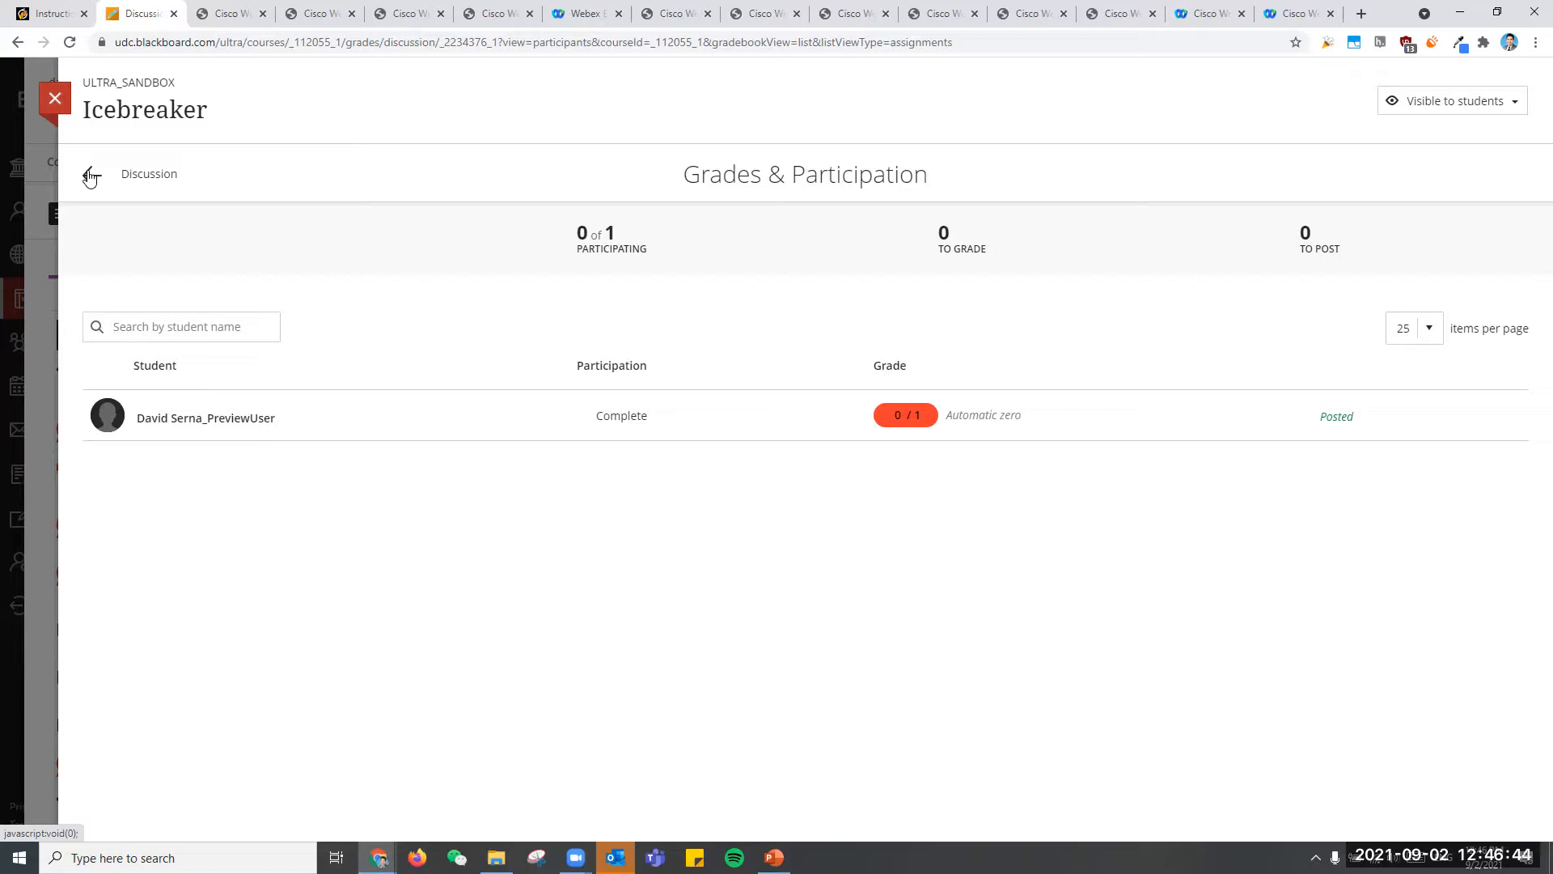
pyautogui.click(90, 177)
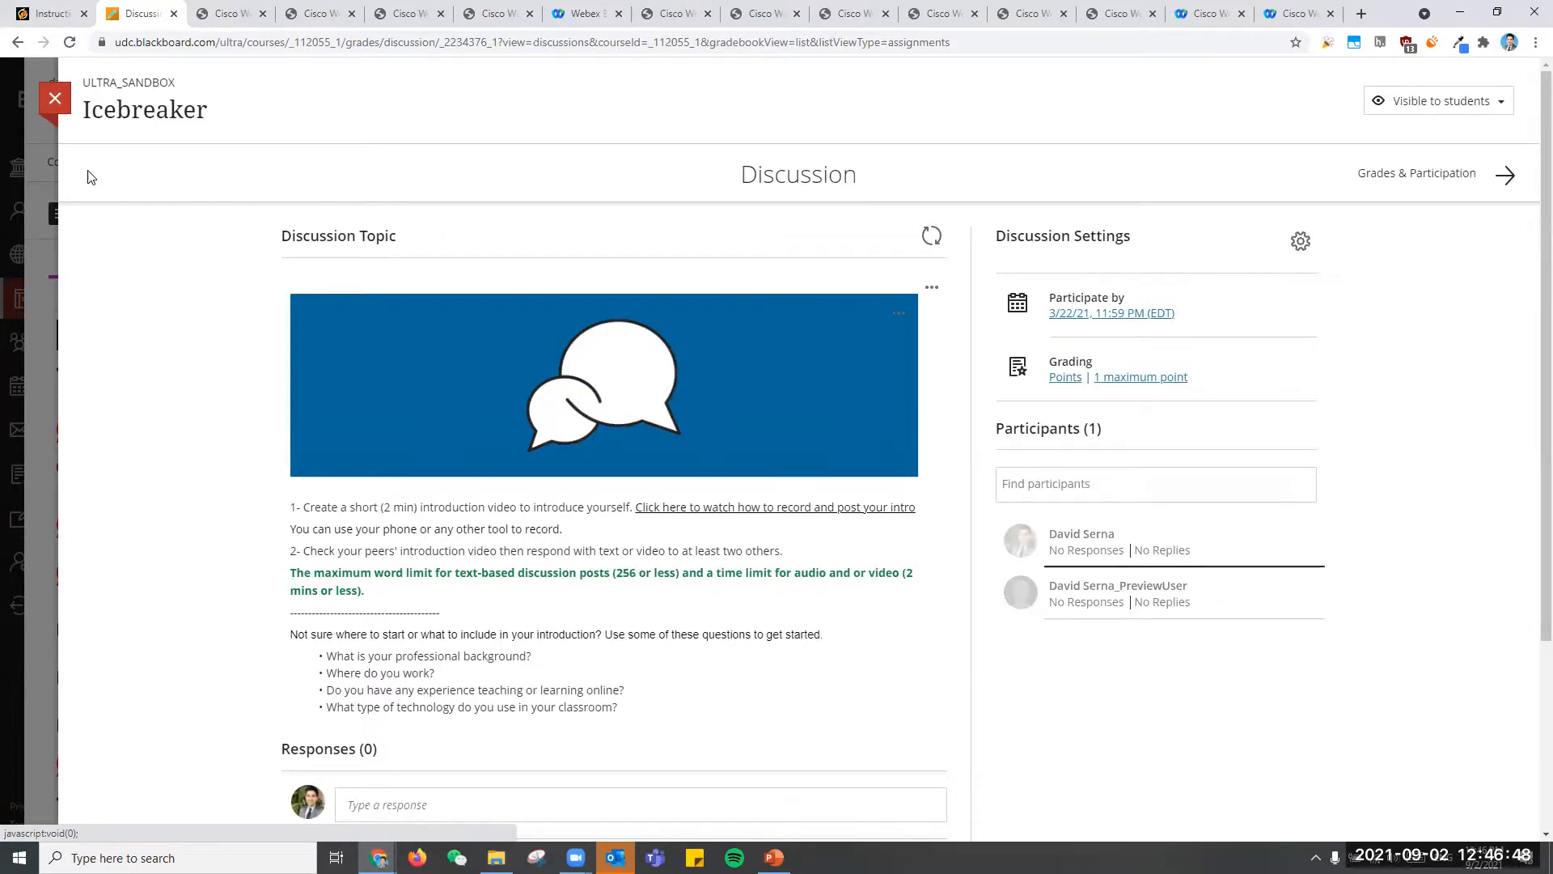
# - Load the Calendly page calendly.com/caludc in a new browser tab and return to the Icebreaker discussion in Blackboard
pyautogui.click(1363, 13)
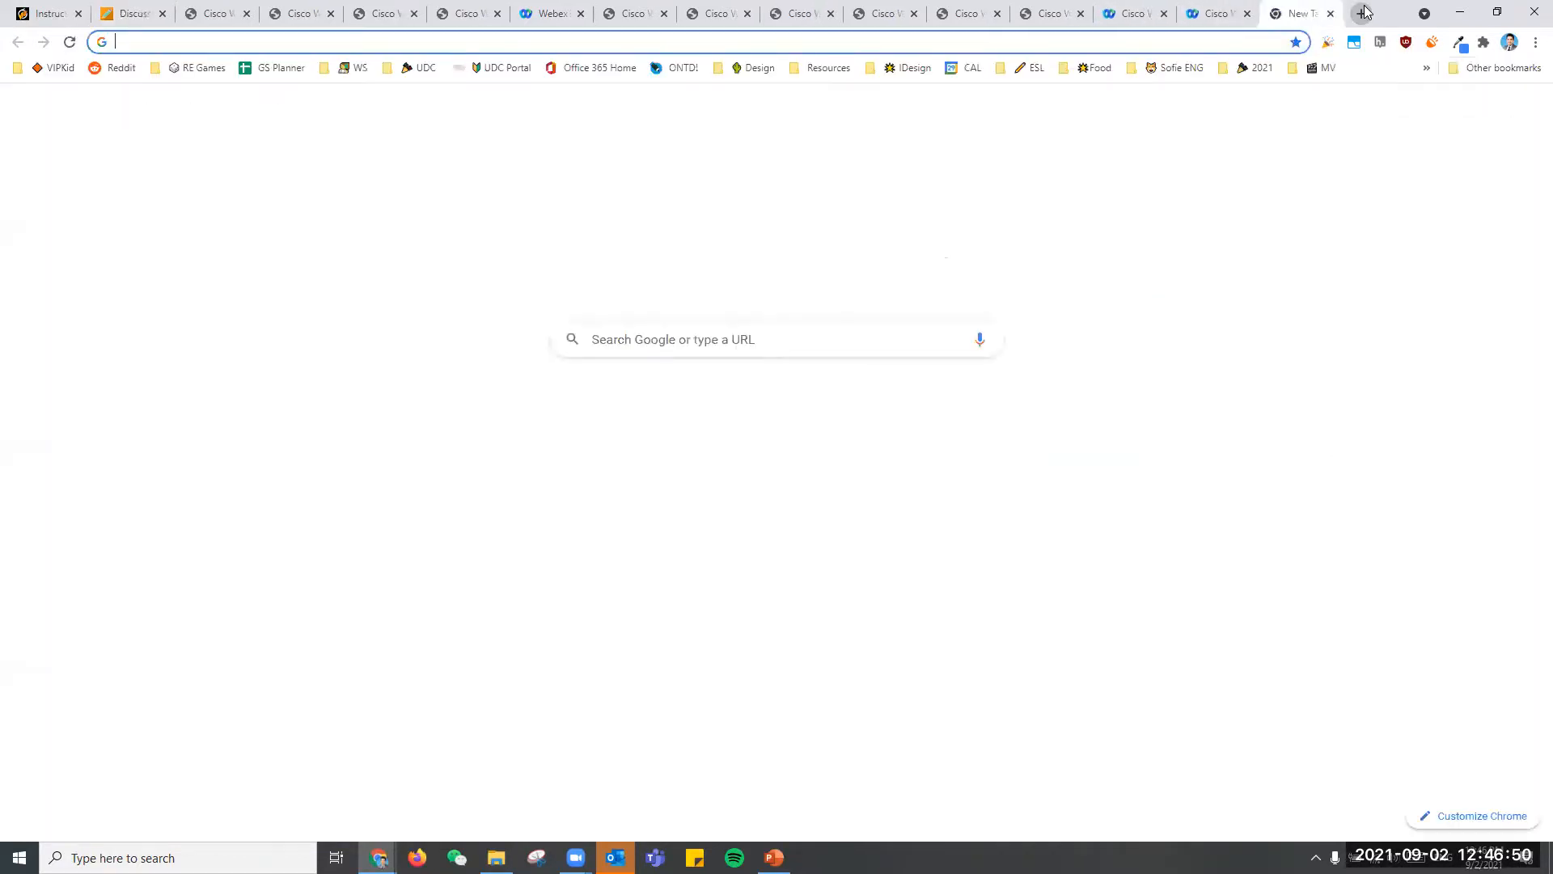
pyautogui.write('calendly.com')
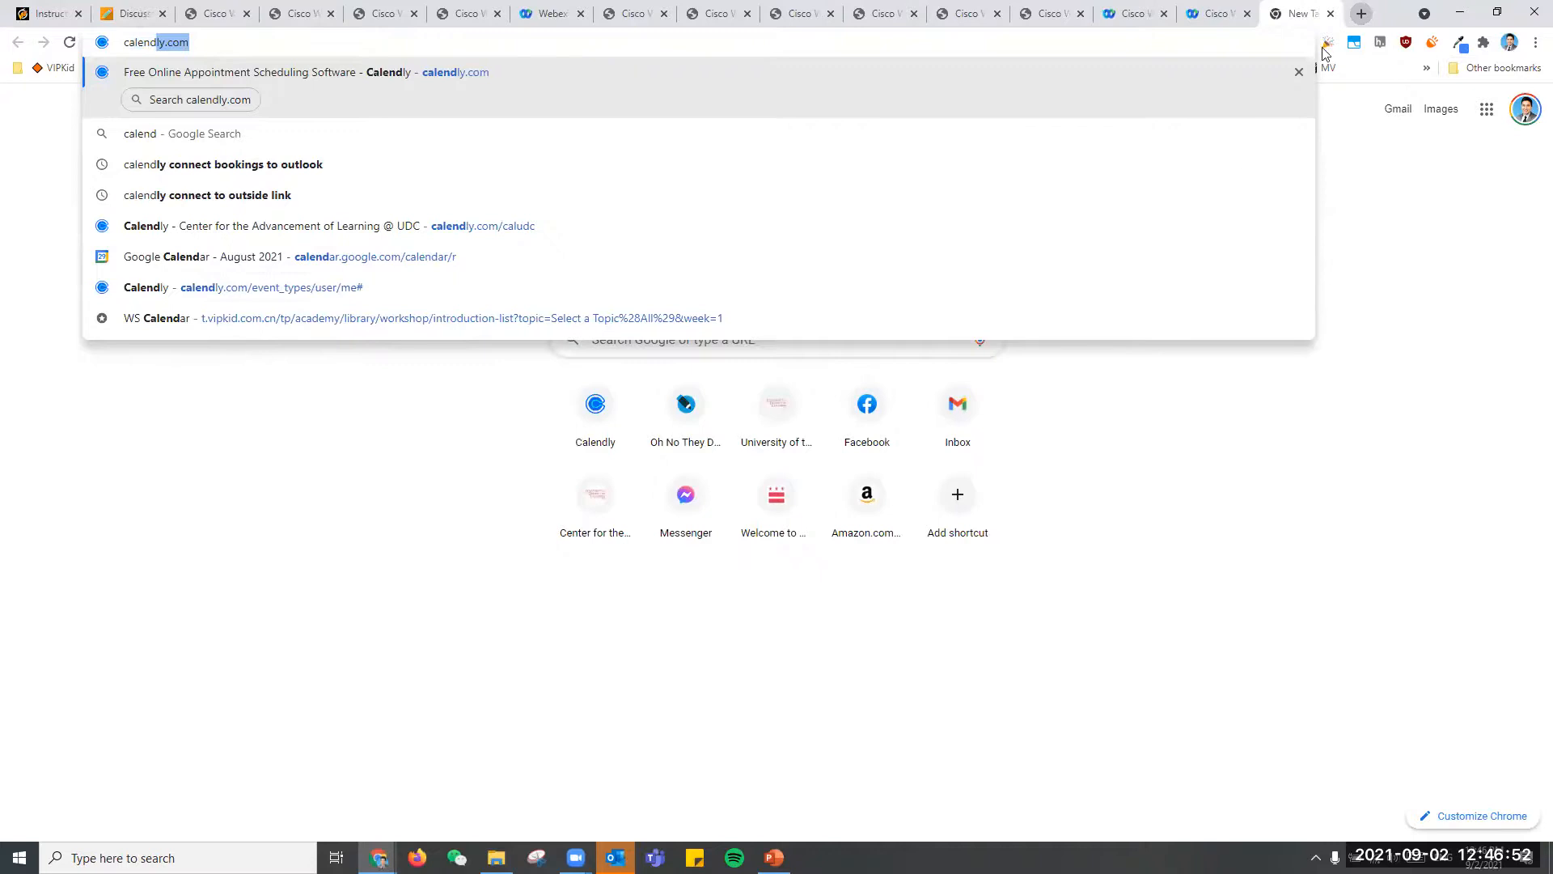
pyautogui.click(856, 228)
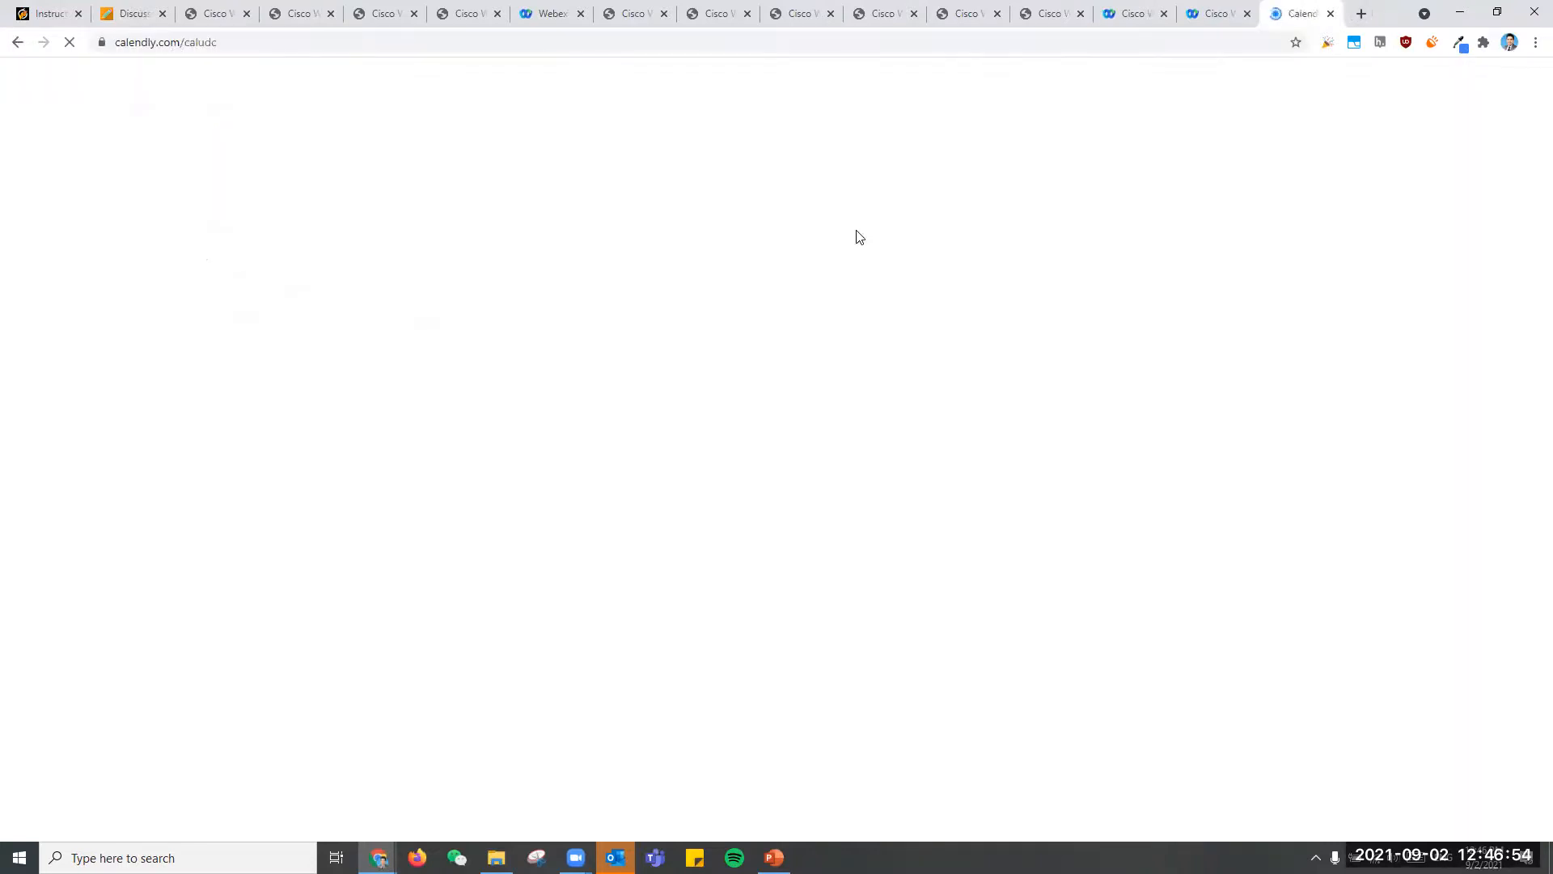
pyautogui.click(128, 8)
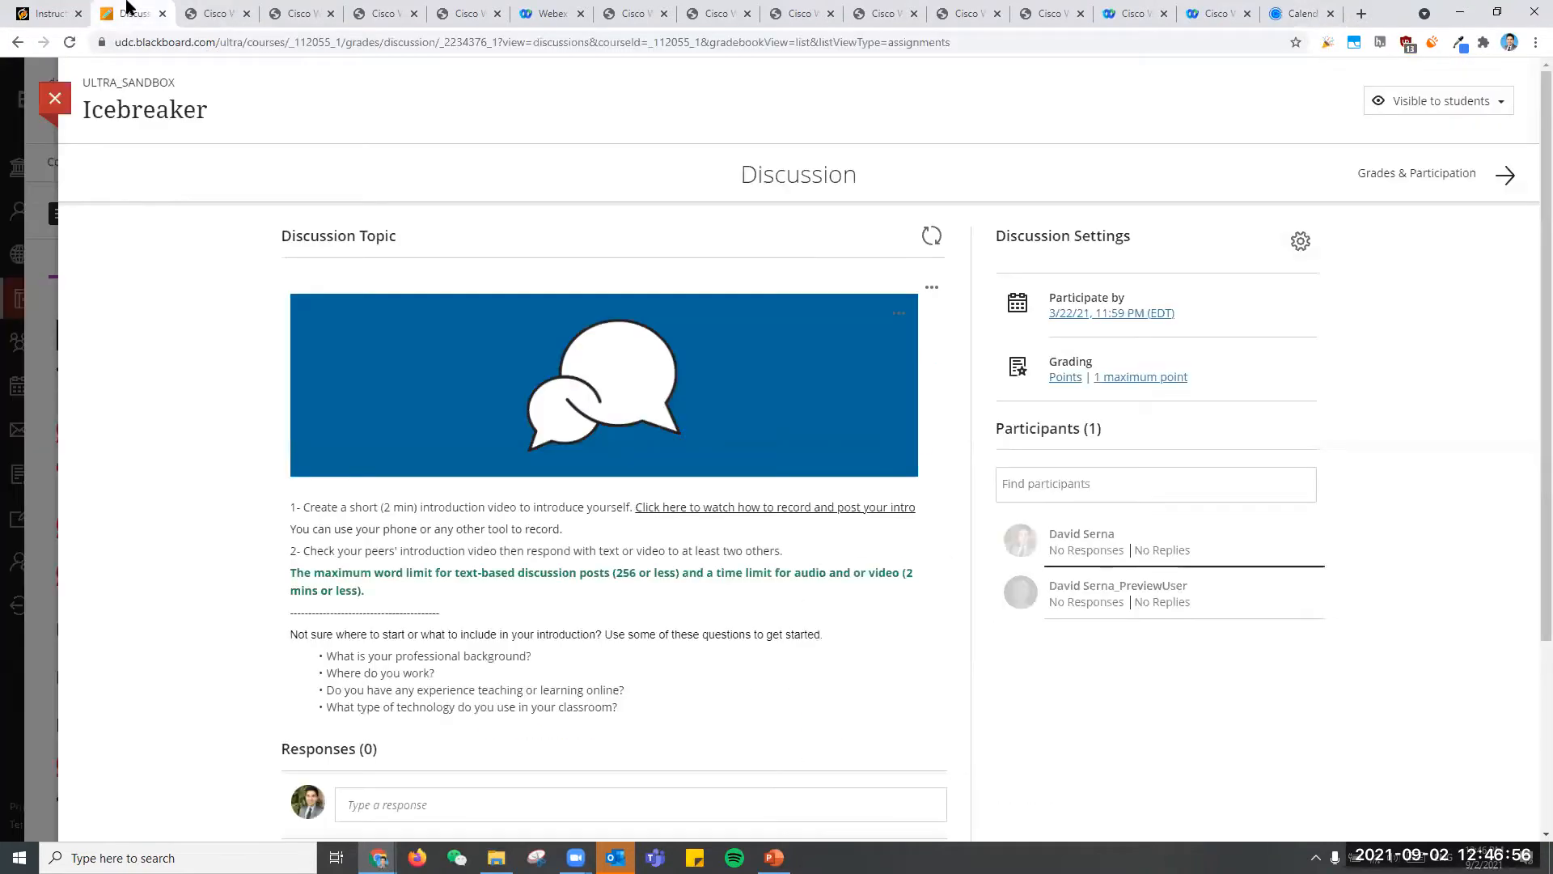
# - Leave the Icebreaker discussion and the gradebook, and reopen the ULTRA_SANDBOX course at its roster
pyautogui.click(56, 109)
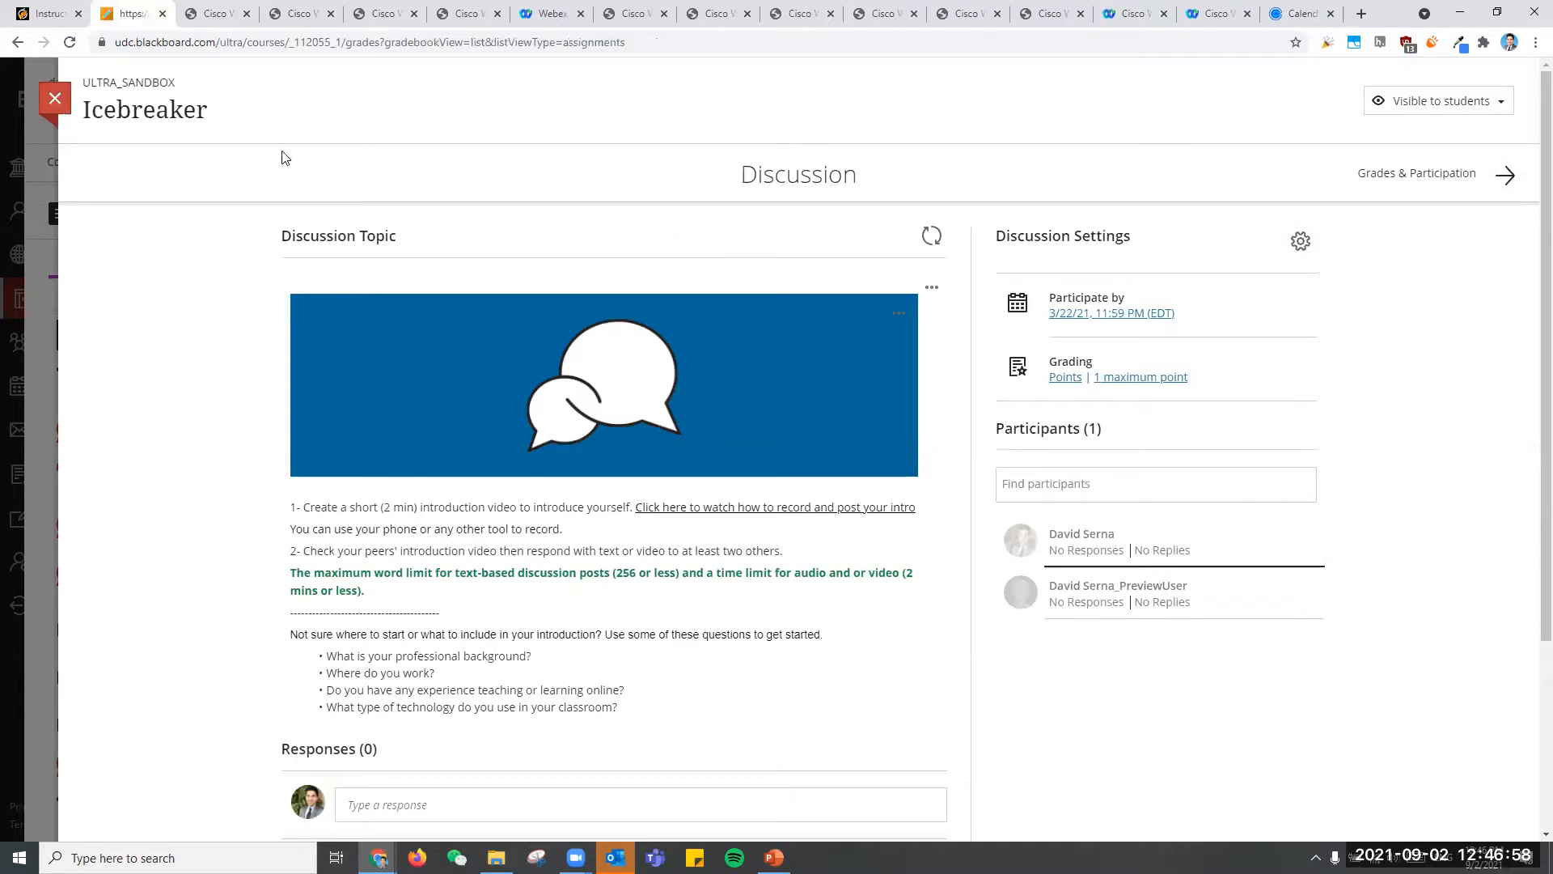
pyautogui.click(27, 99)
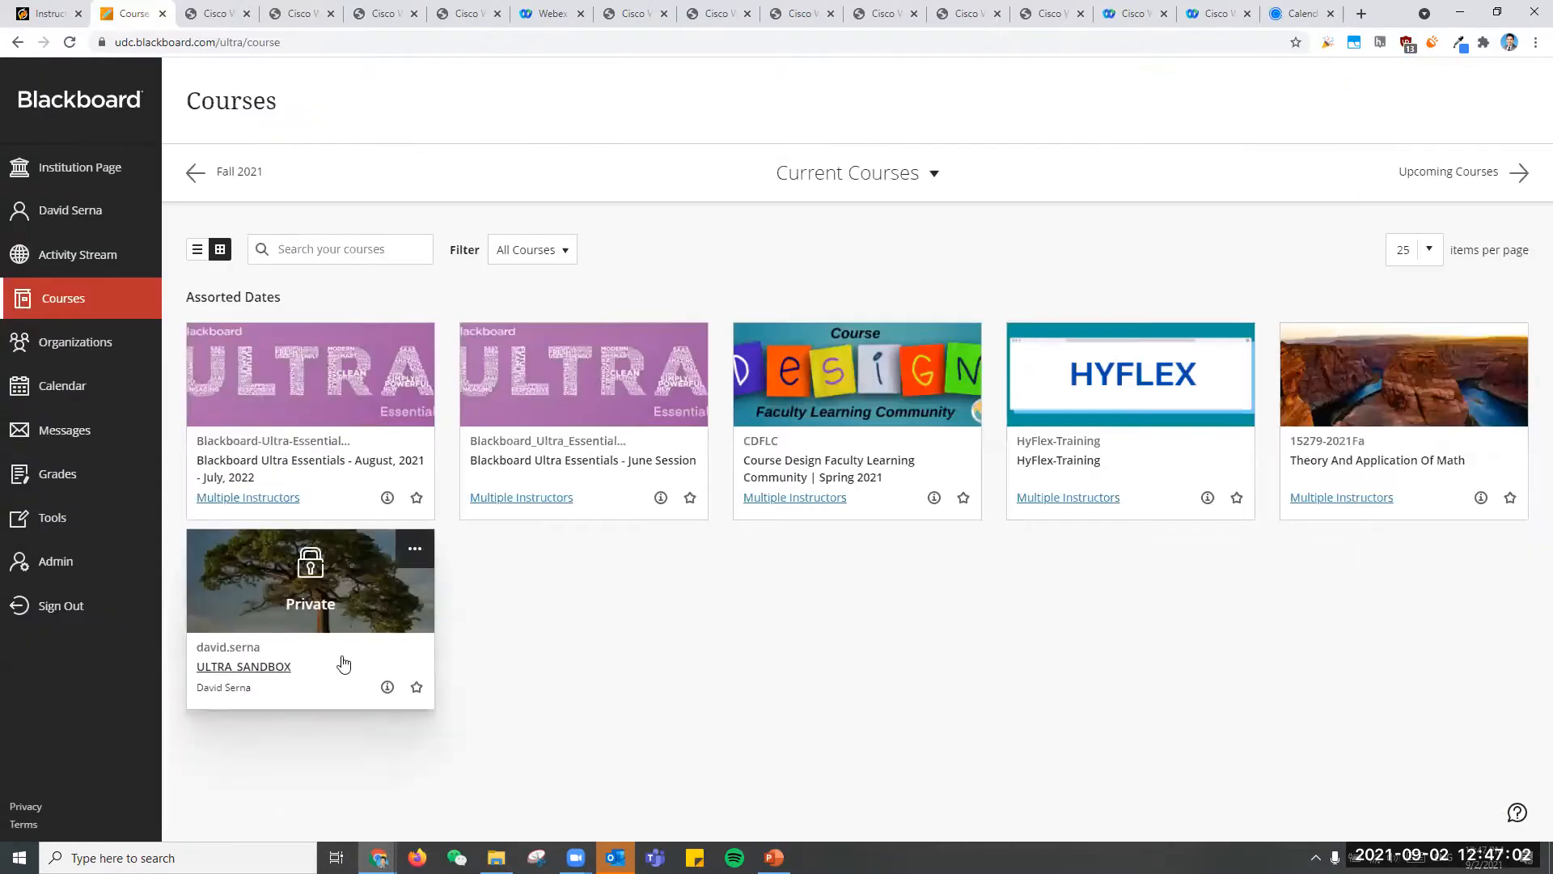
pyautogui.click(344, 659)
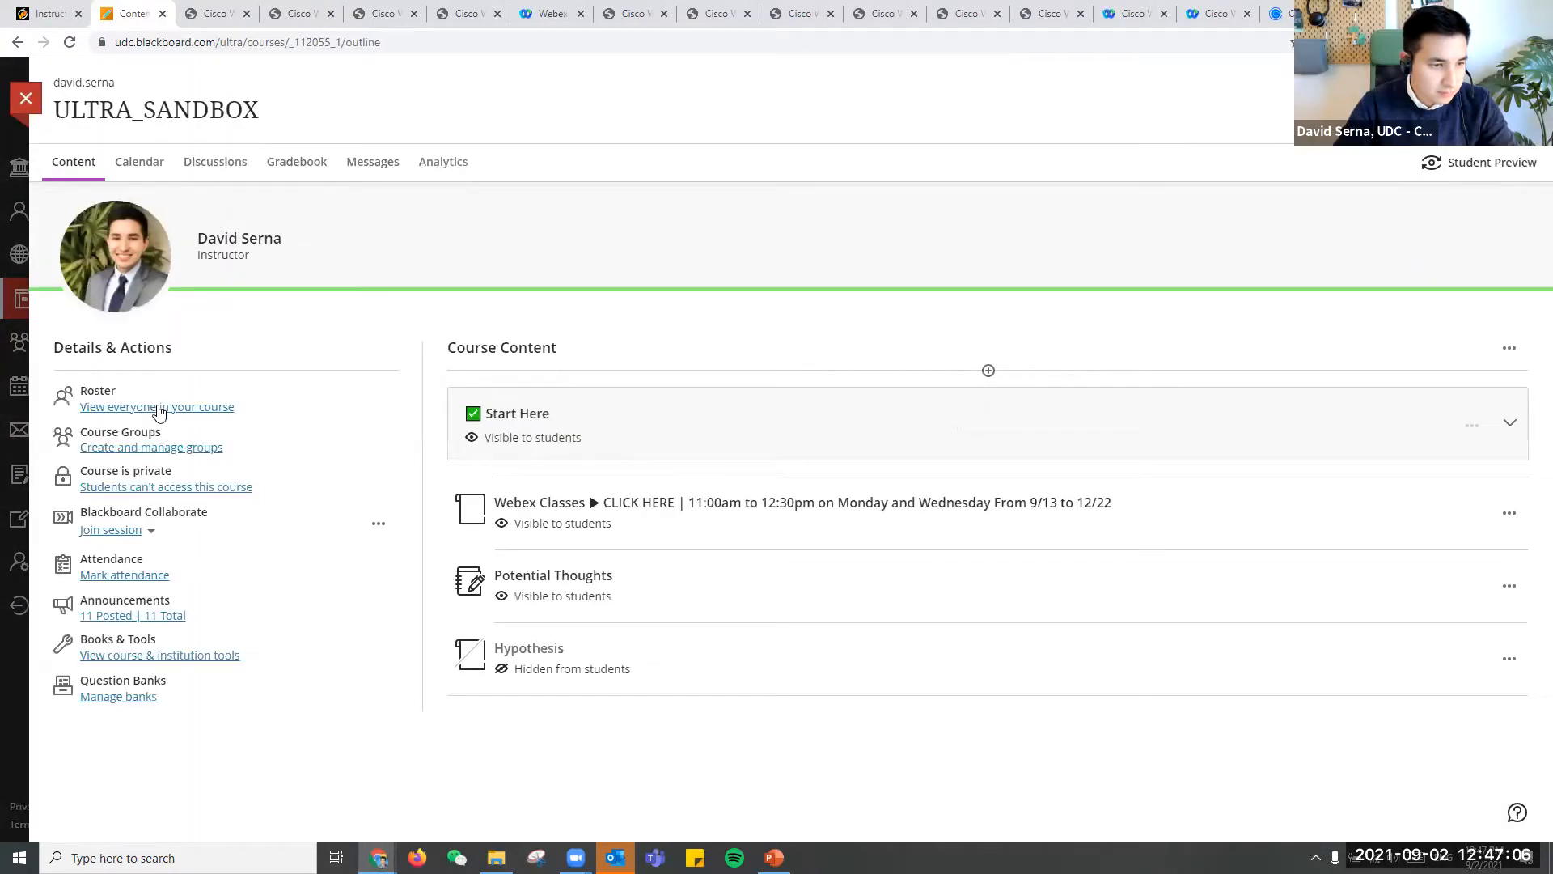
pyautogui.click(159, 411)
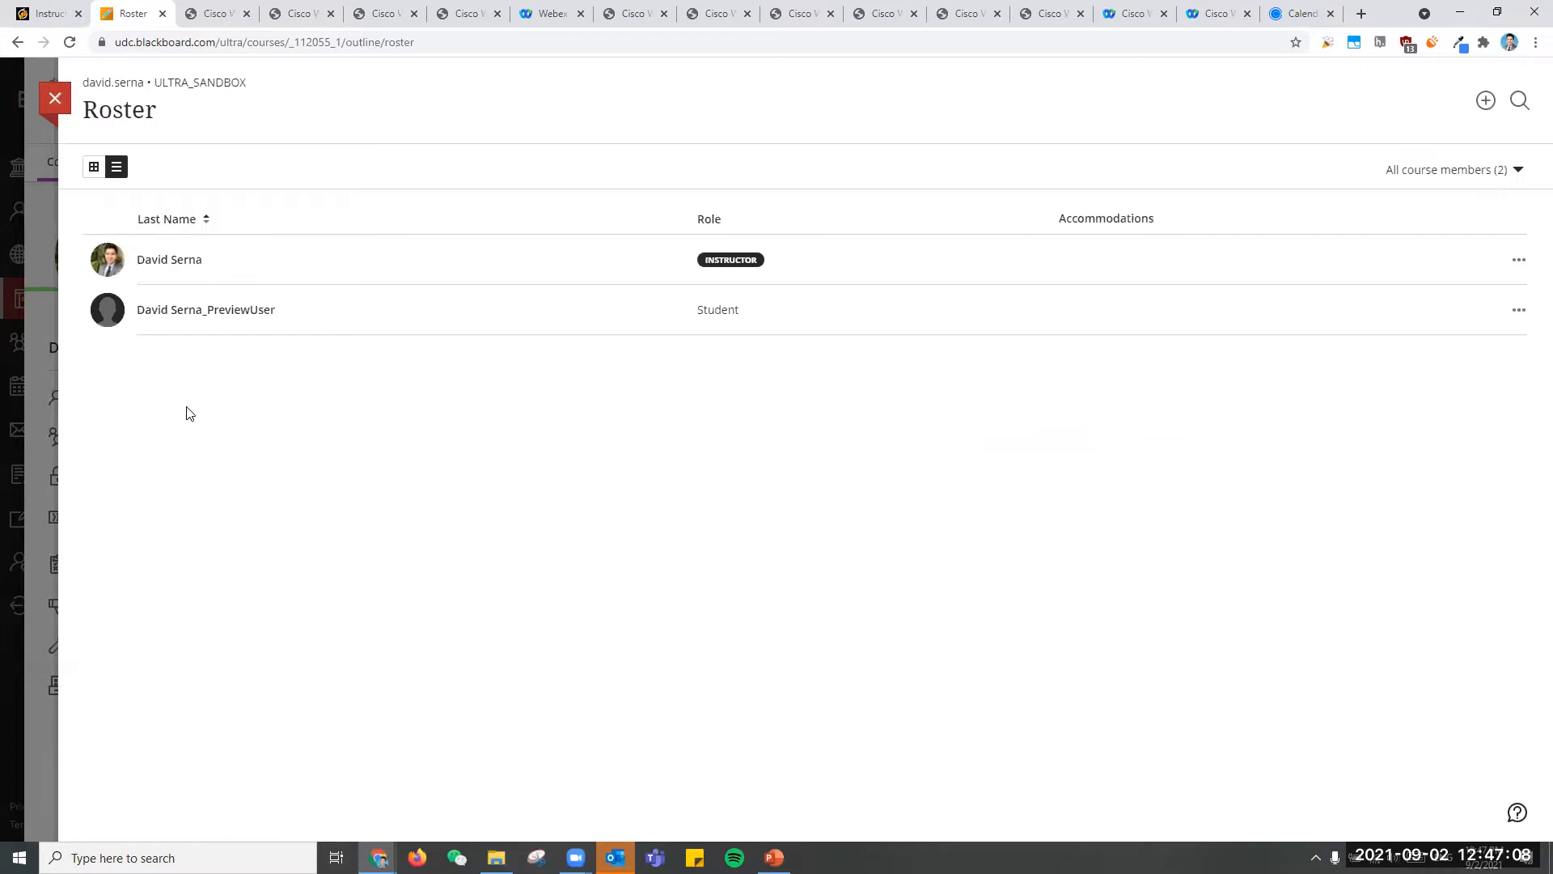
# - Examine the preview student's roster options and member information, including the role and course access settings
pyautogui.click(1375, 316)
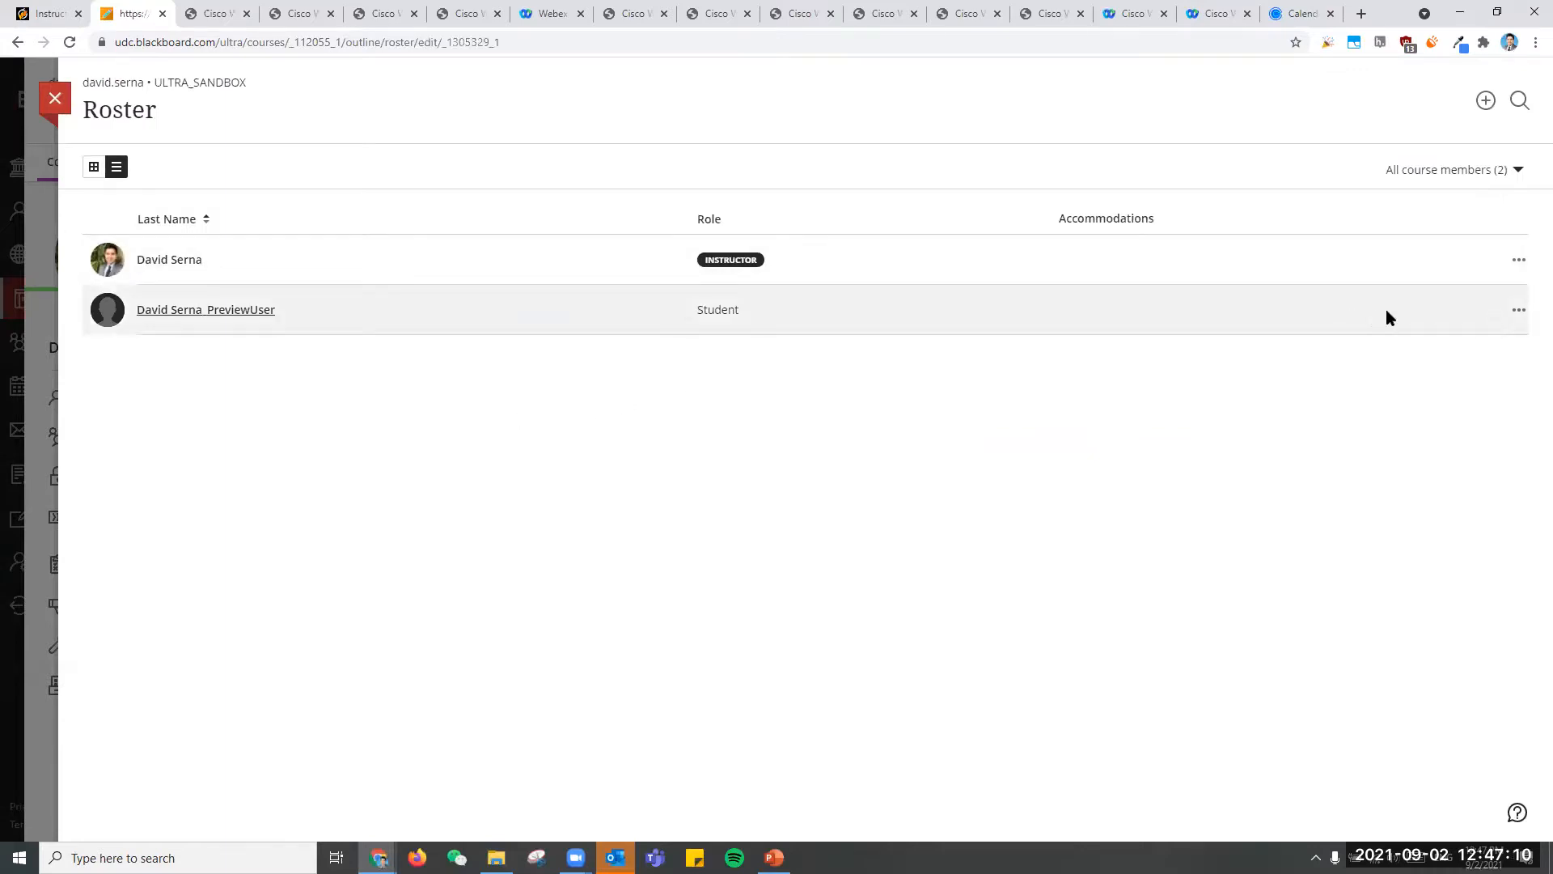
pyautogui.click(1211, 101)
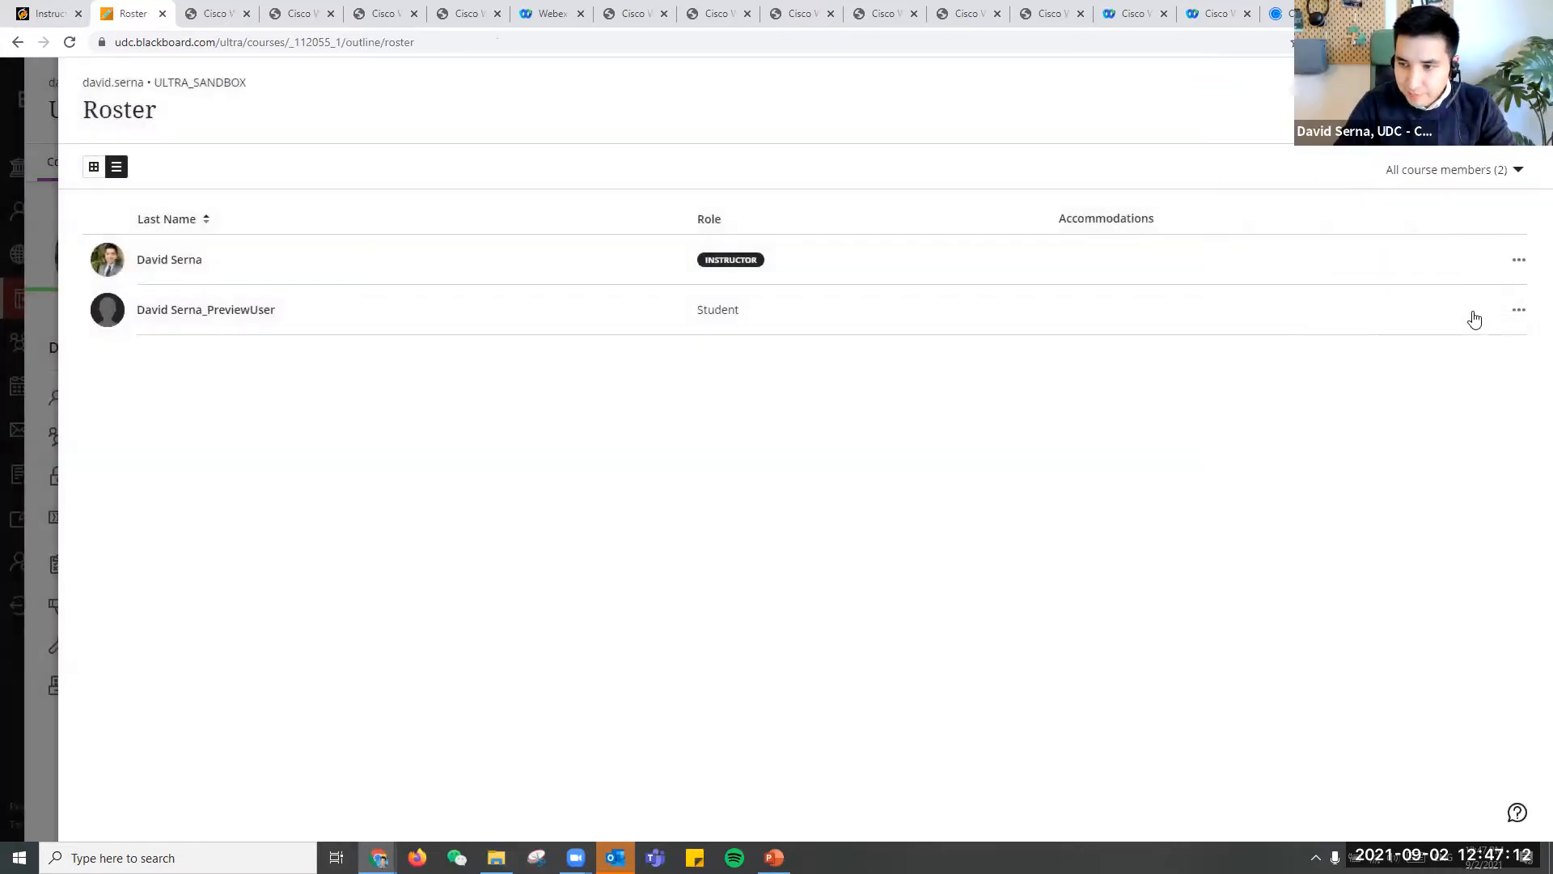
pyautogui.click(1519, 310)
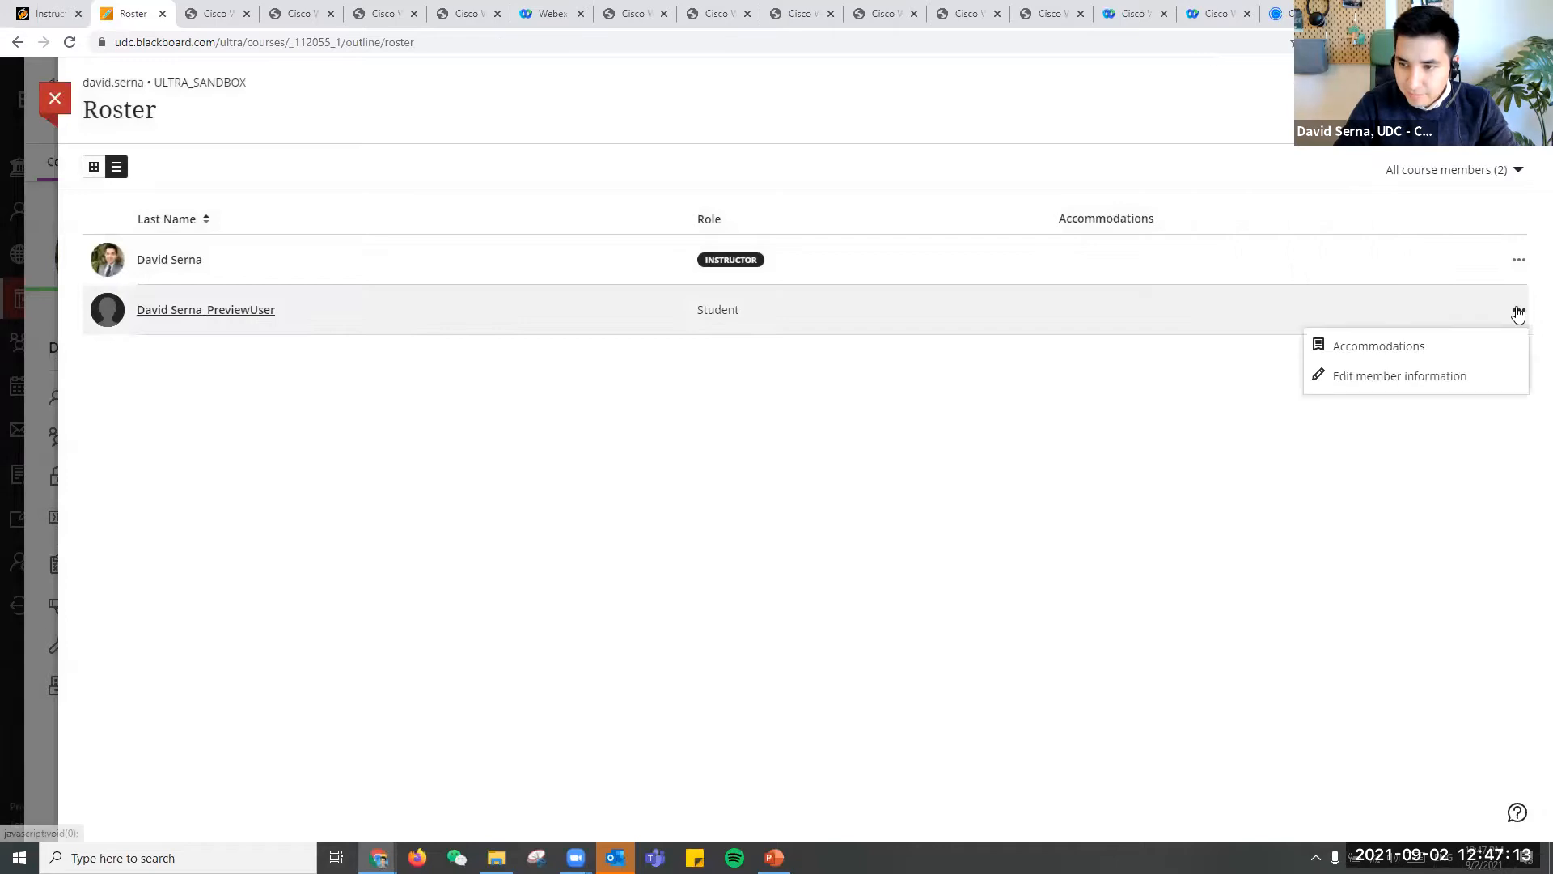
pyautogui.click(971, 305)
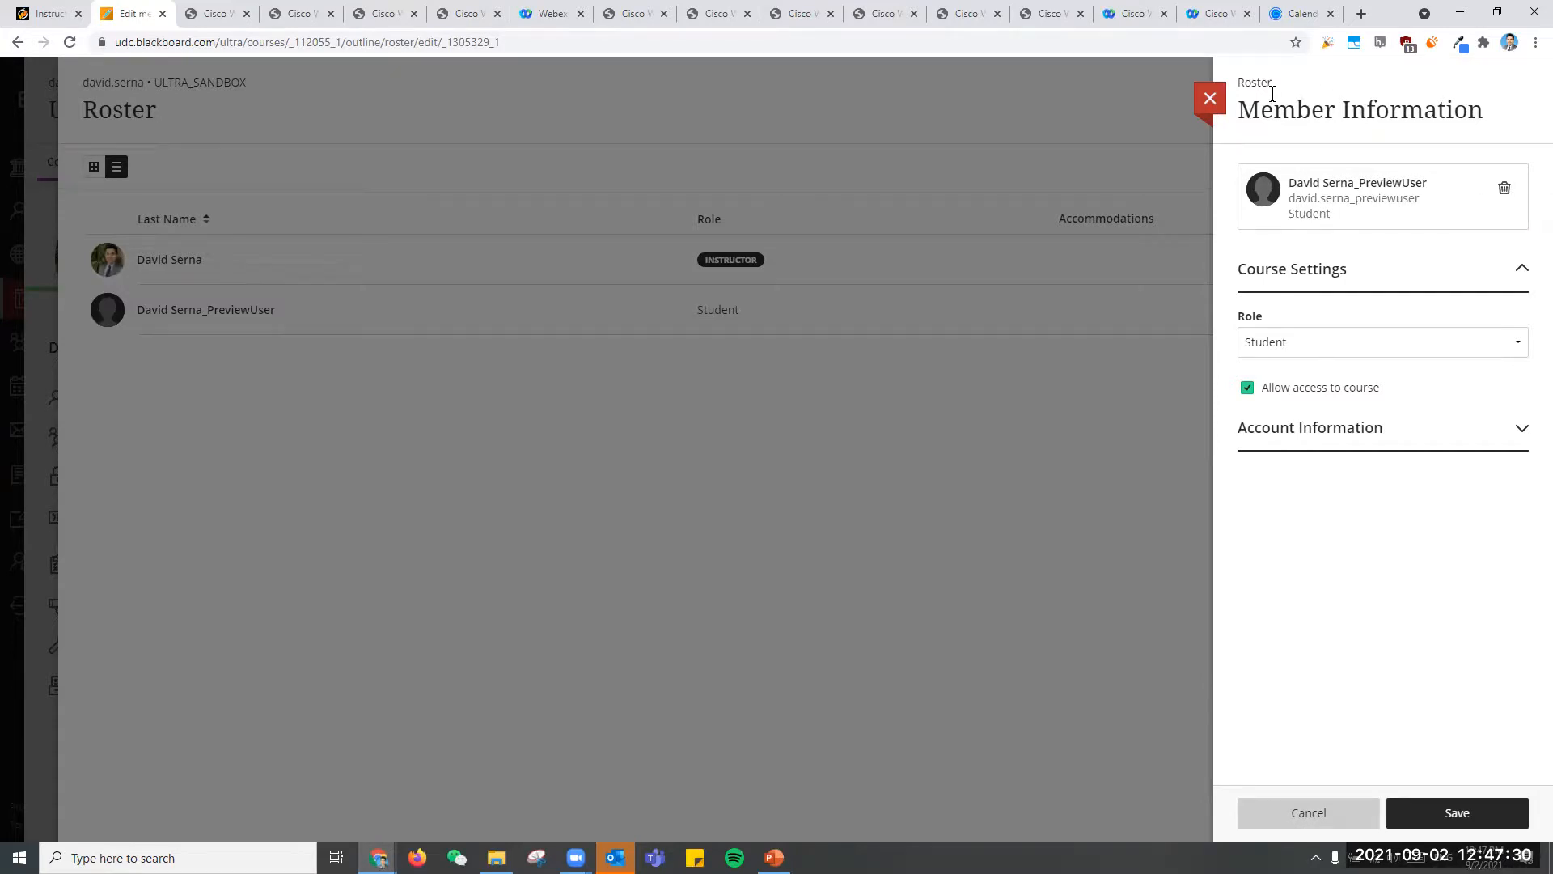
# - Switch to the Calendly page, read the details of the BB Ultra Town Hall on Sept 15, and return to the event list
pyautogui.click(1279, 12)
pyautogui.scroll(-4, 1130, 486)
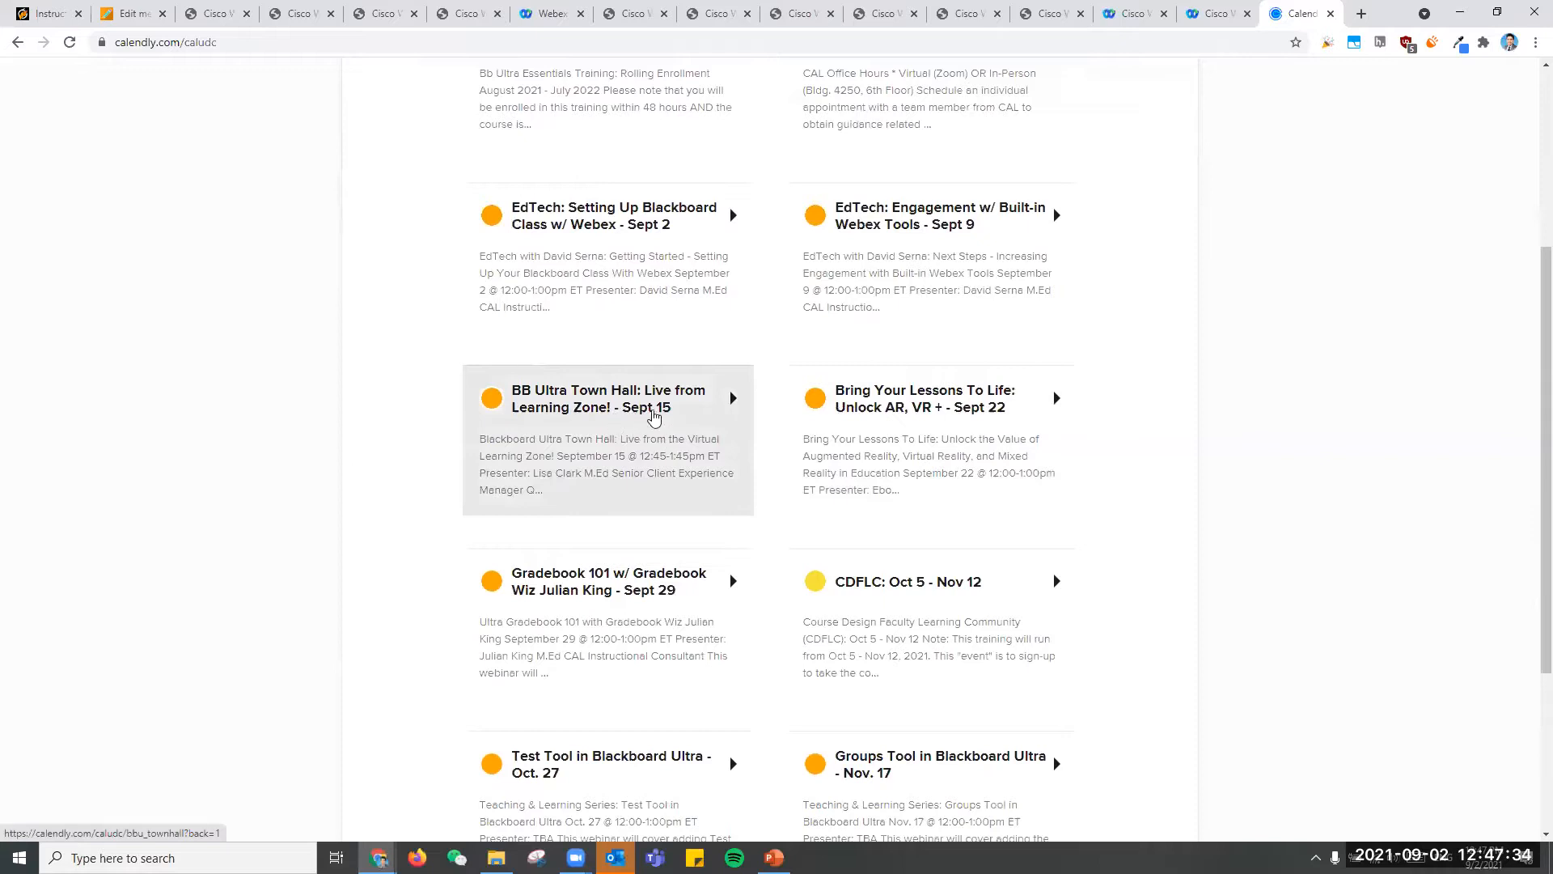
pyautogui.click(652, 407)
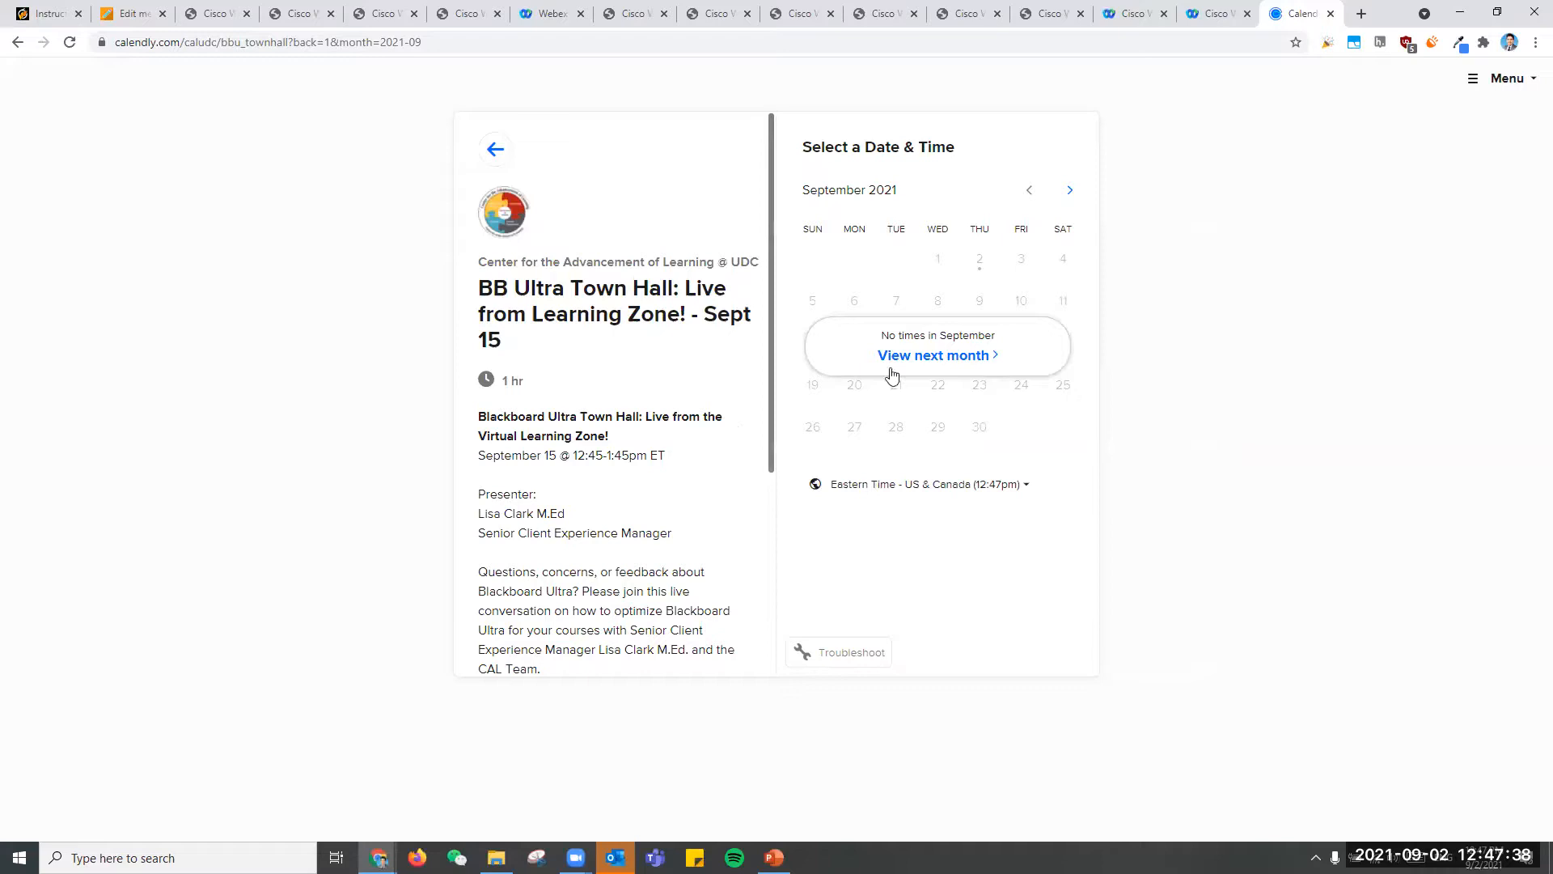
pyautogui.scroll(-2, 700, 411)
pyautogui.scroll(-1, 701, 410)
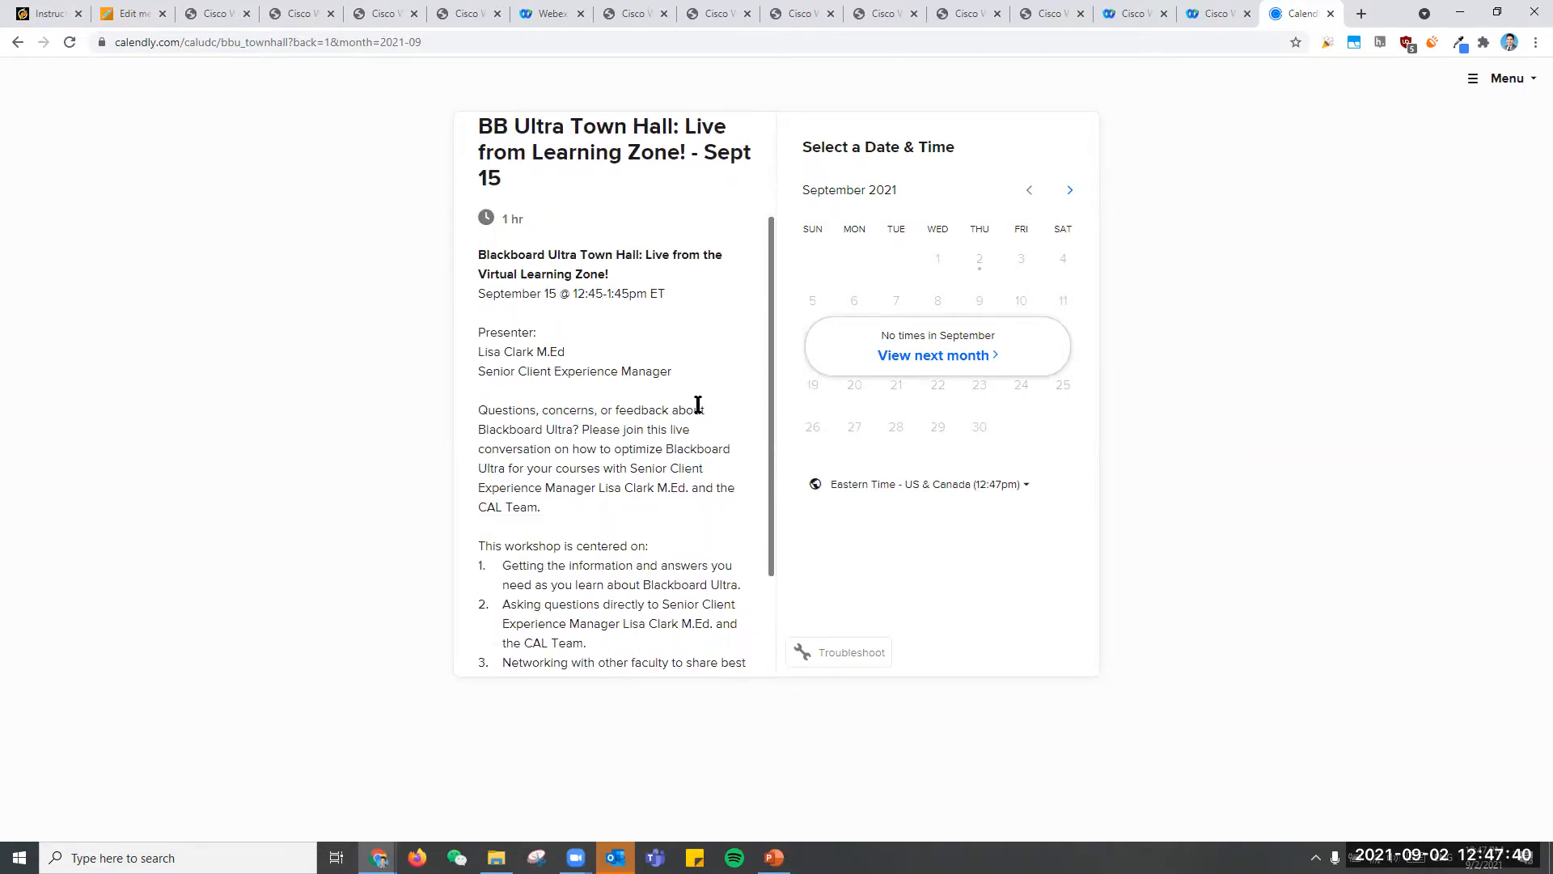
pyautogui.scroll(2, 698, 405)
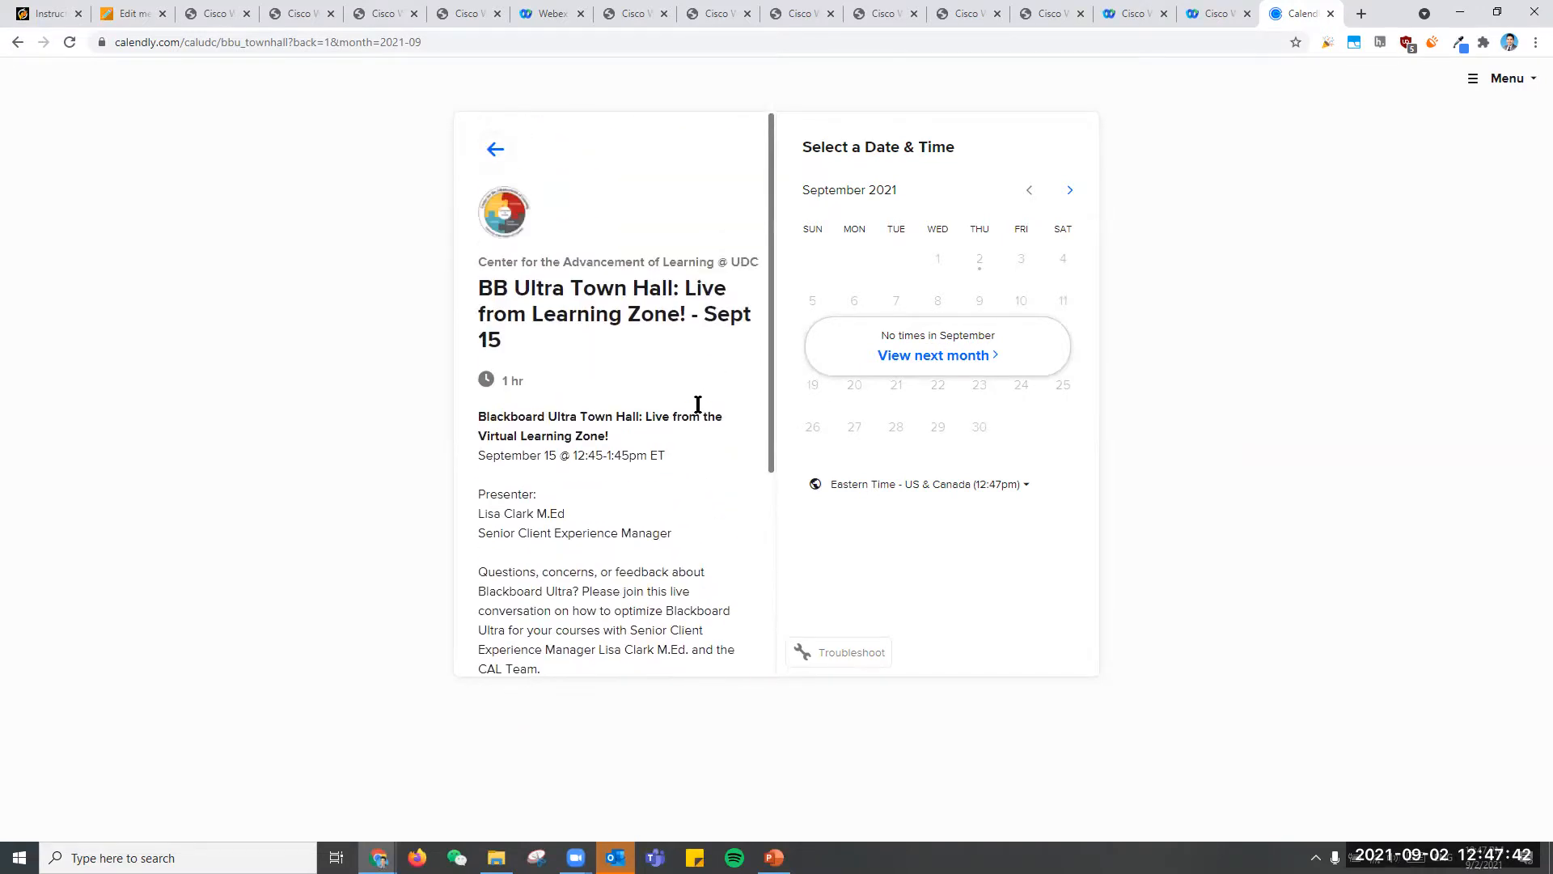
pyautogui.click(496, 151)
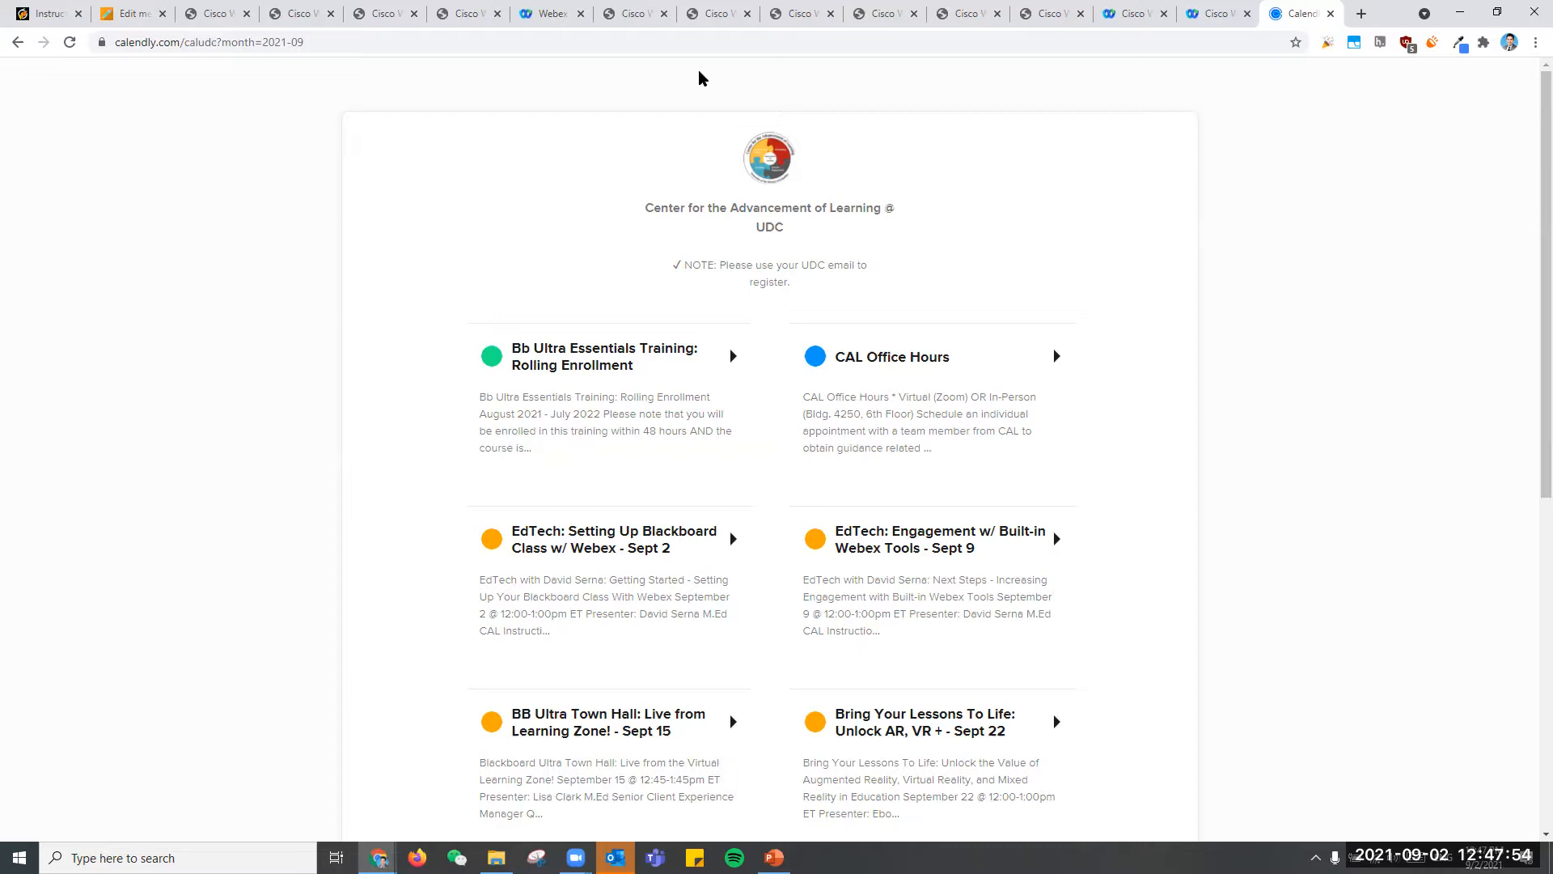
pyautogui.scroll(-2, 794, 473)
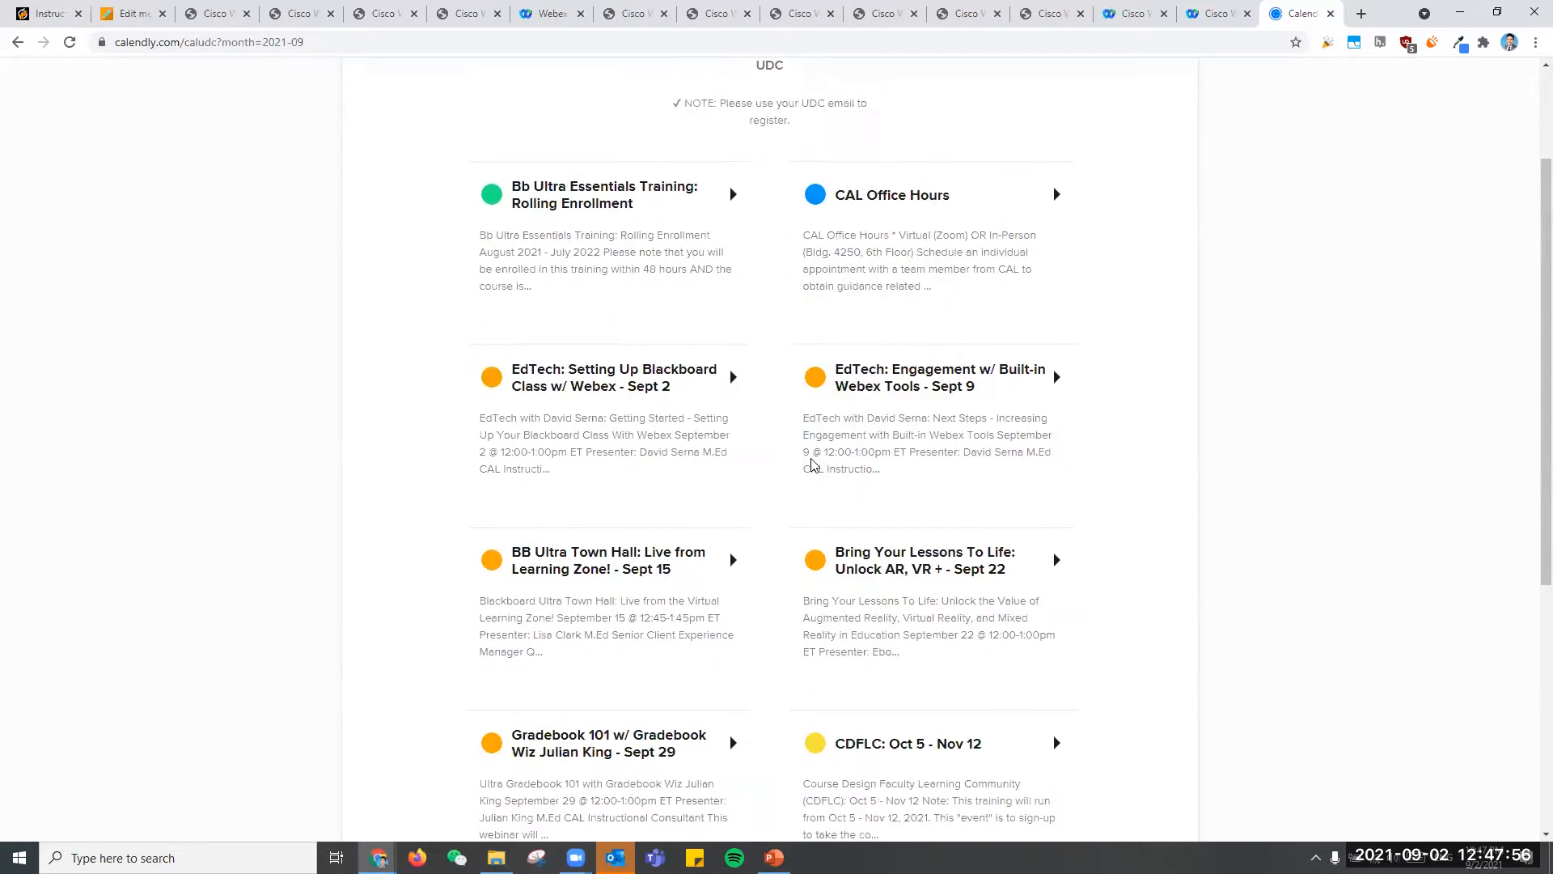
# - Switch back to Blackboard and close the member information and the roster to return to the course content
pyautogui.hotkey('ctrl', '2')
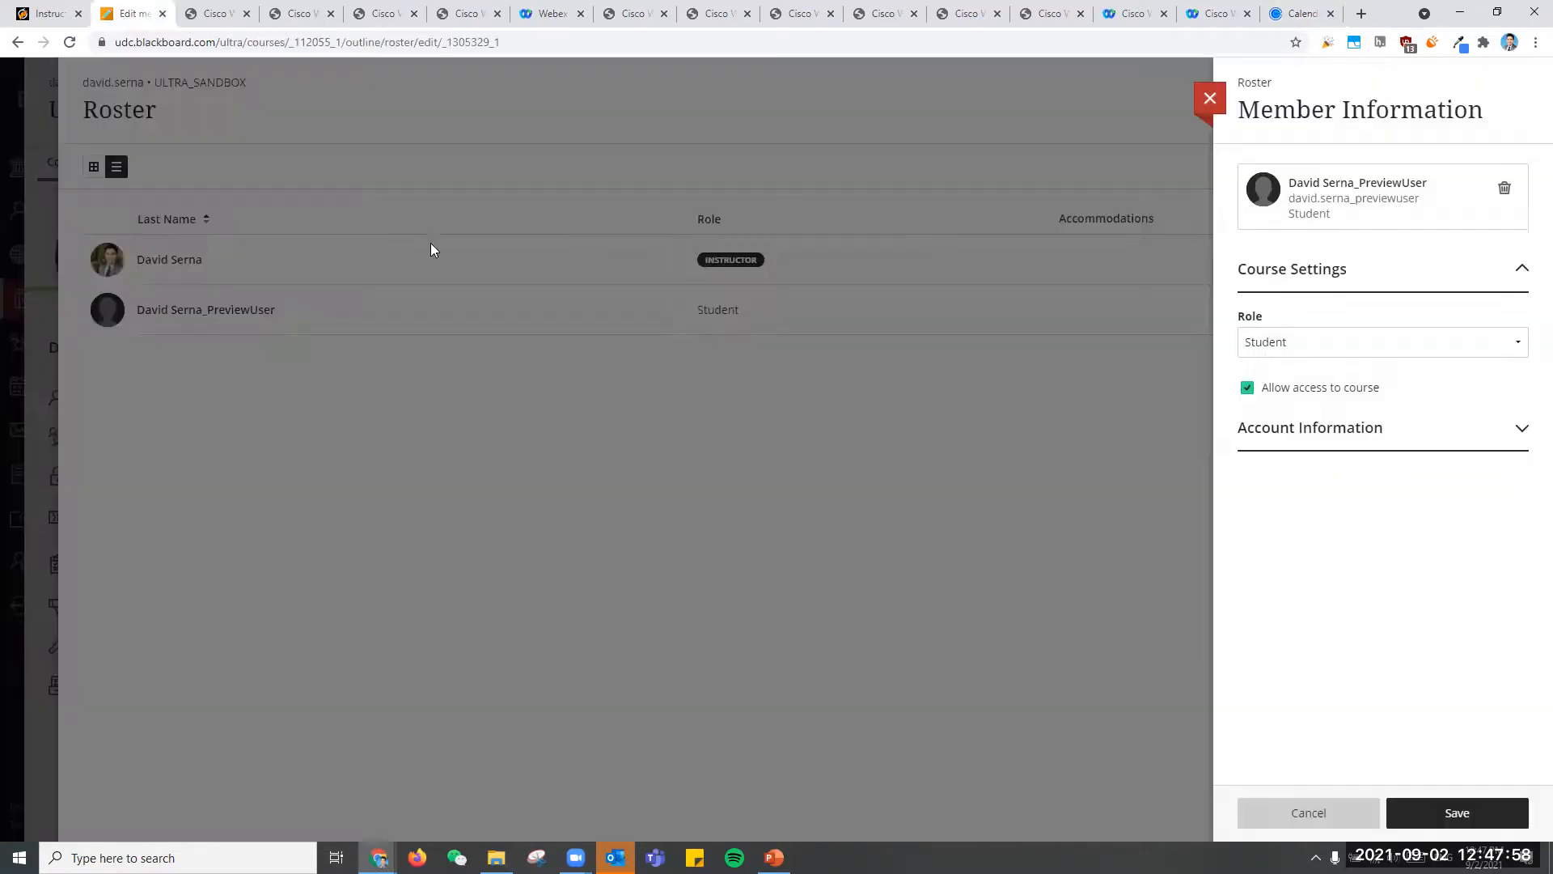
pyautogui.click(1211, 100)
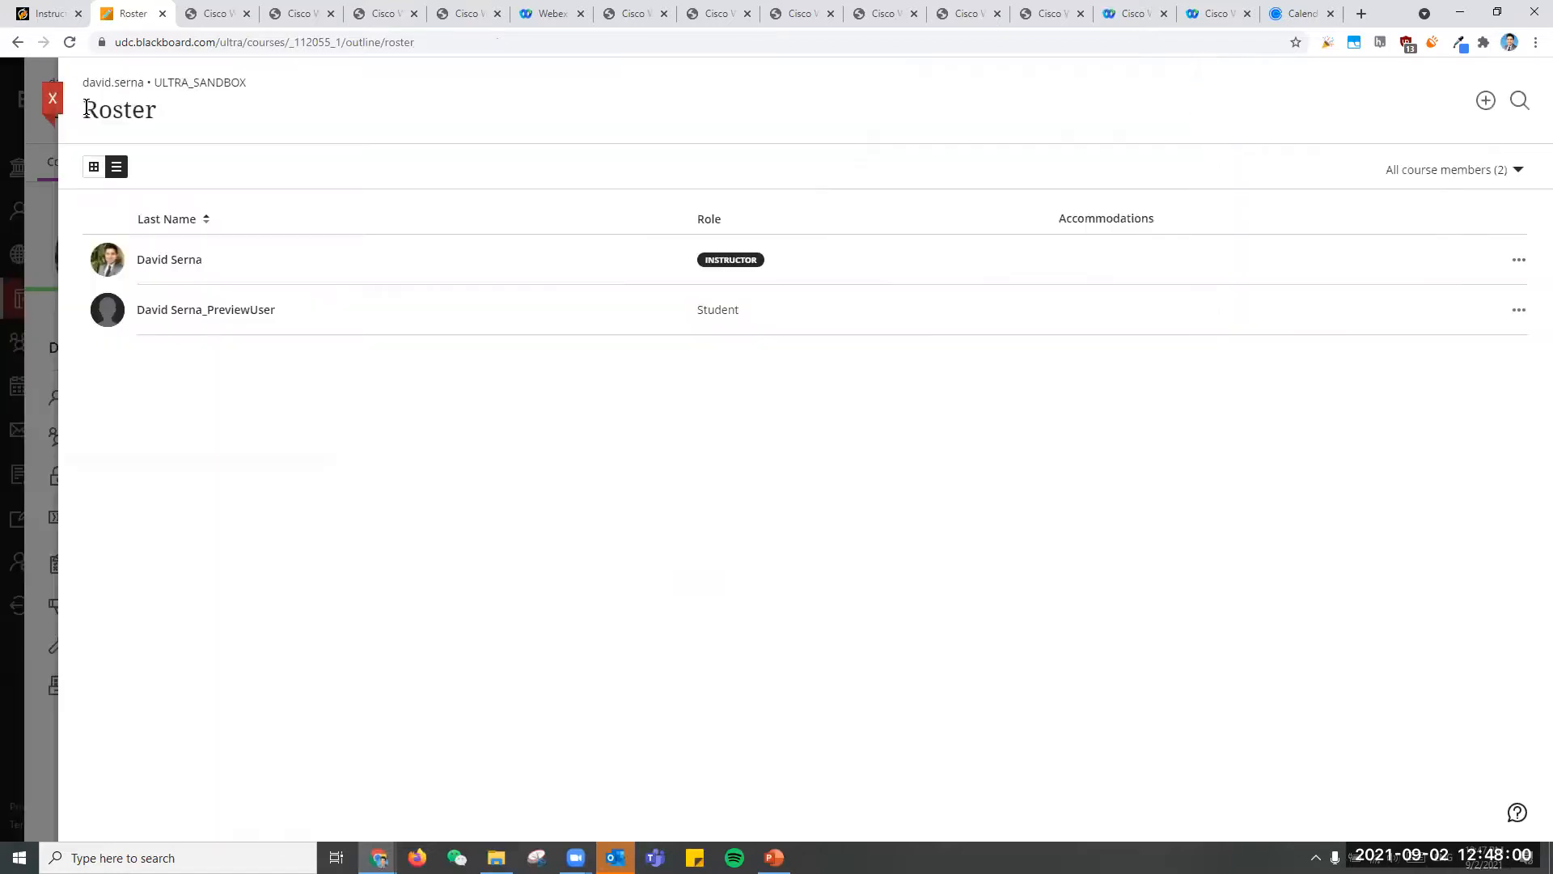
pyautogui.click(55, 100)
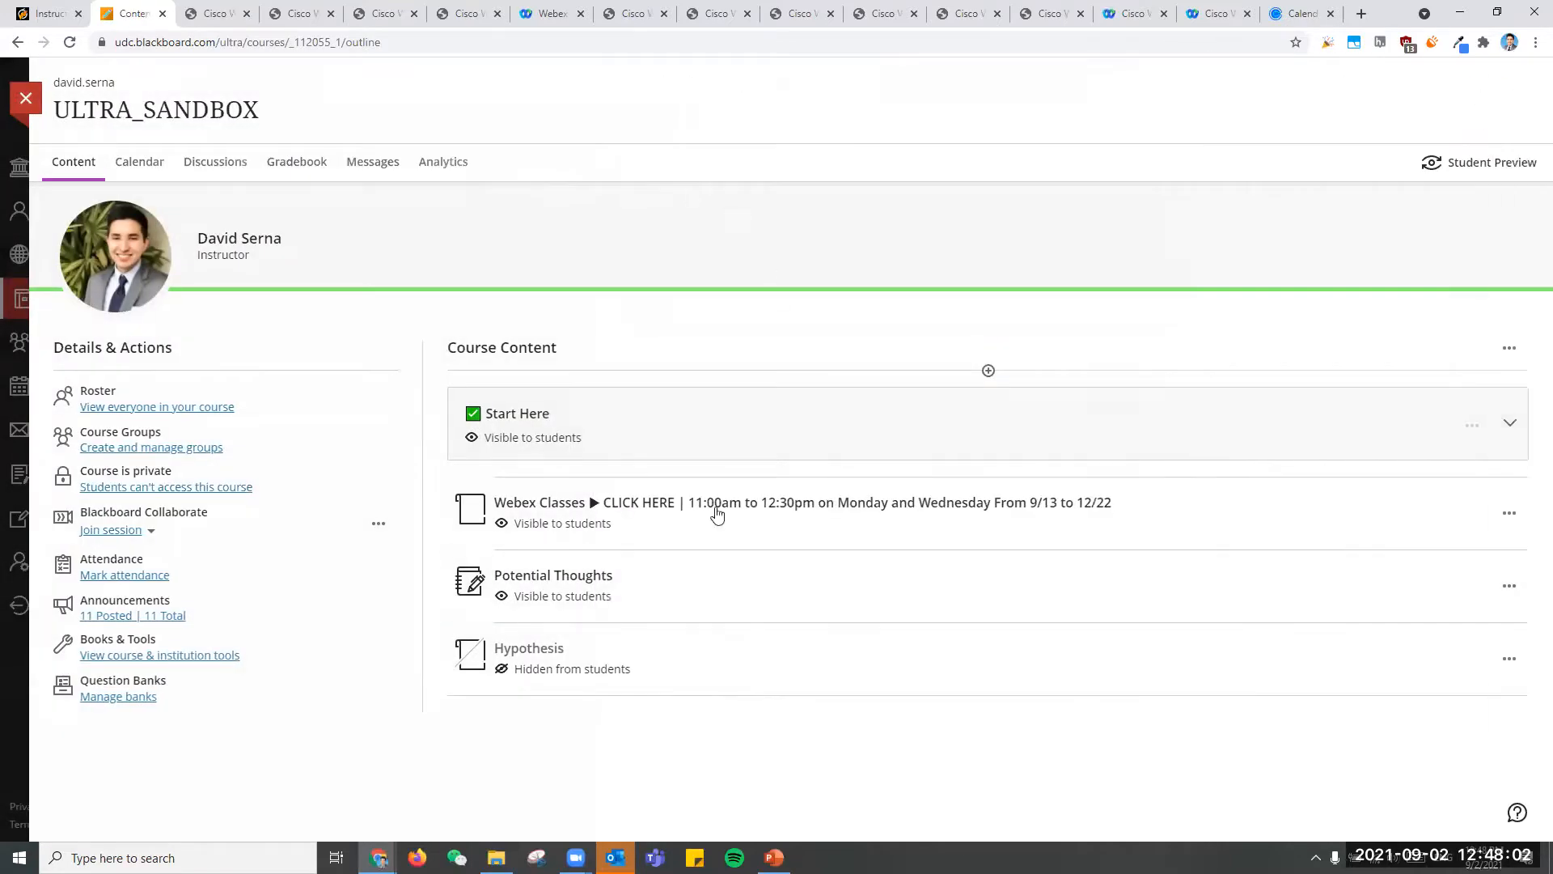